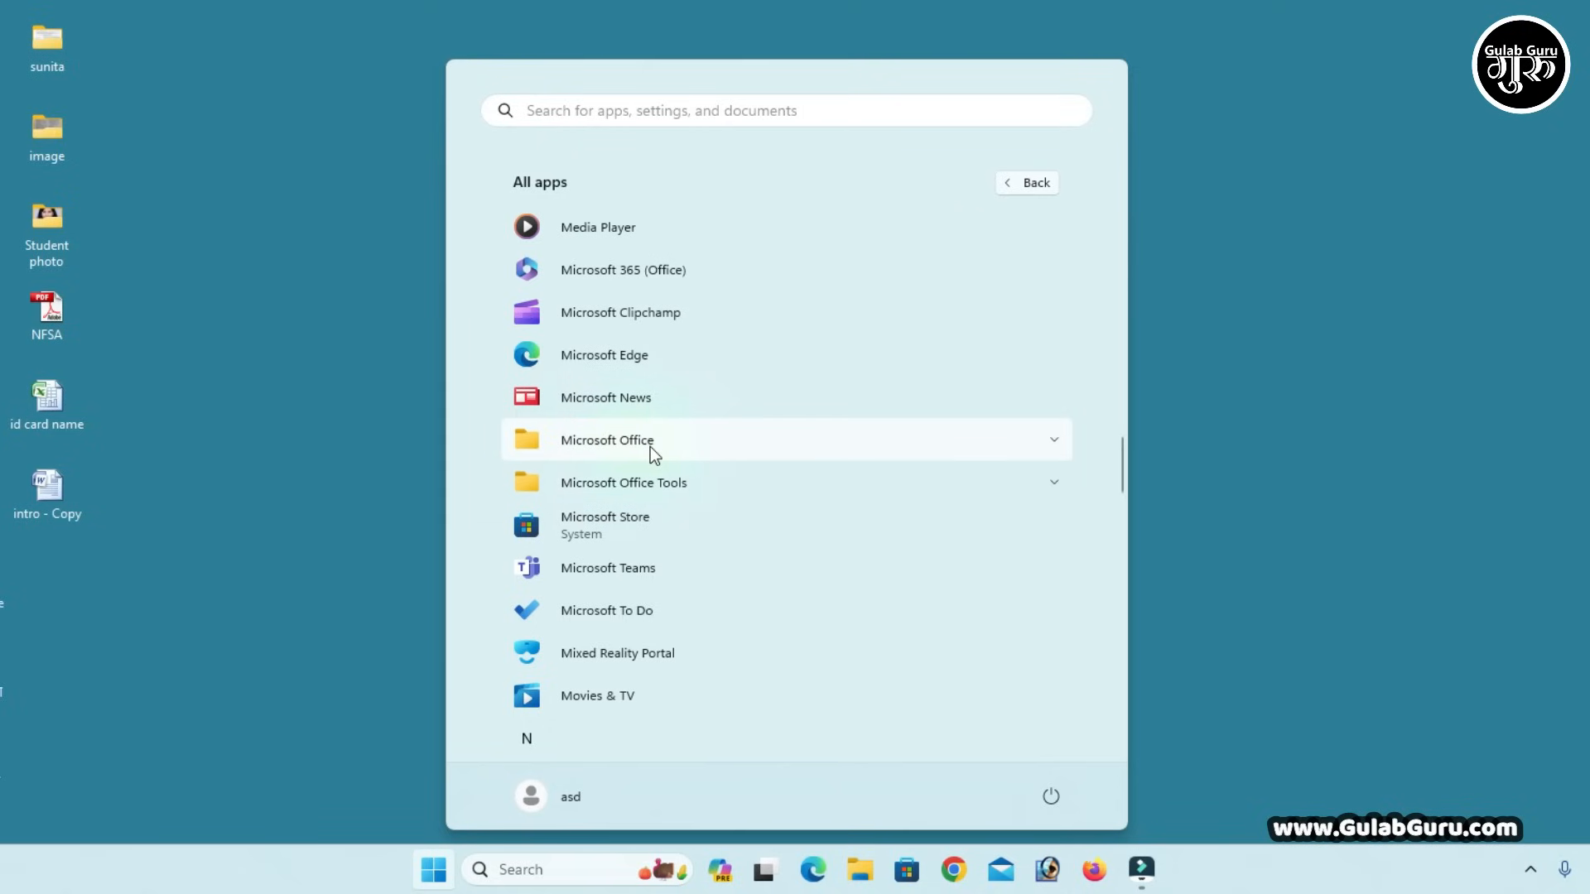
Launch Microsoft Office Excel 2007 from the Microsoft Office folder in the Start menu
{"action": "left_click", "coordinate": [650, 446]}
{"action": "scroll", "coordinate": [649, 446], "scroll_direction": "down", "scroll_amount": 2}
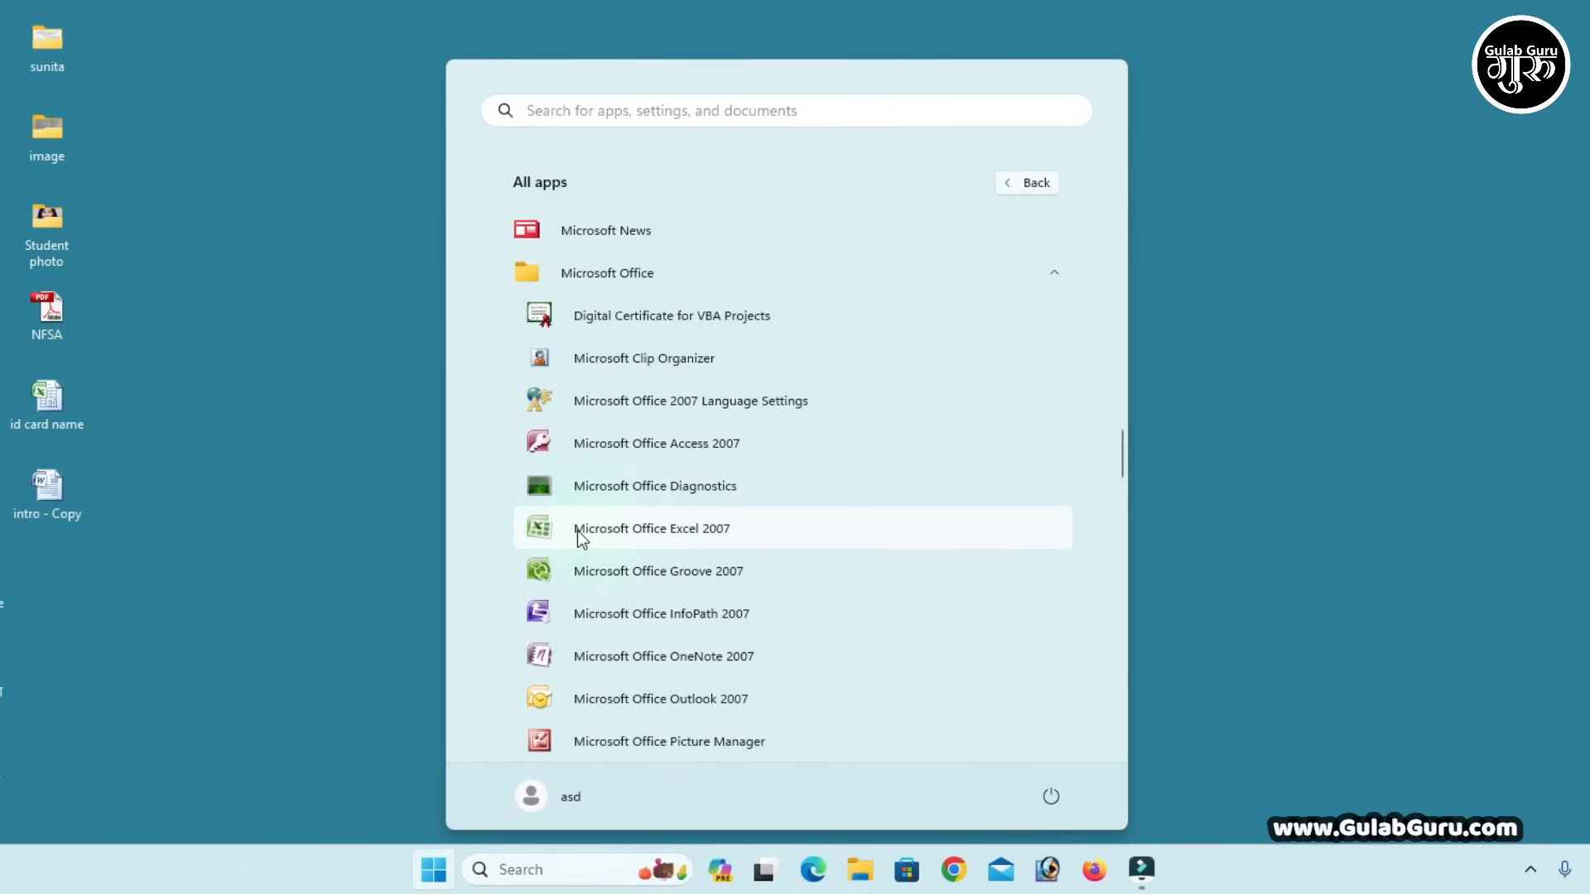
{"action": "left_click", "coordinate": [652, 532]}
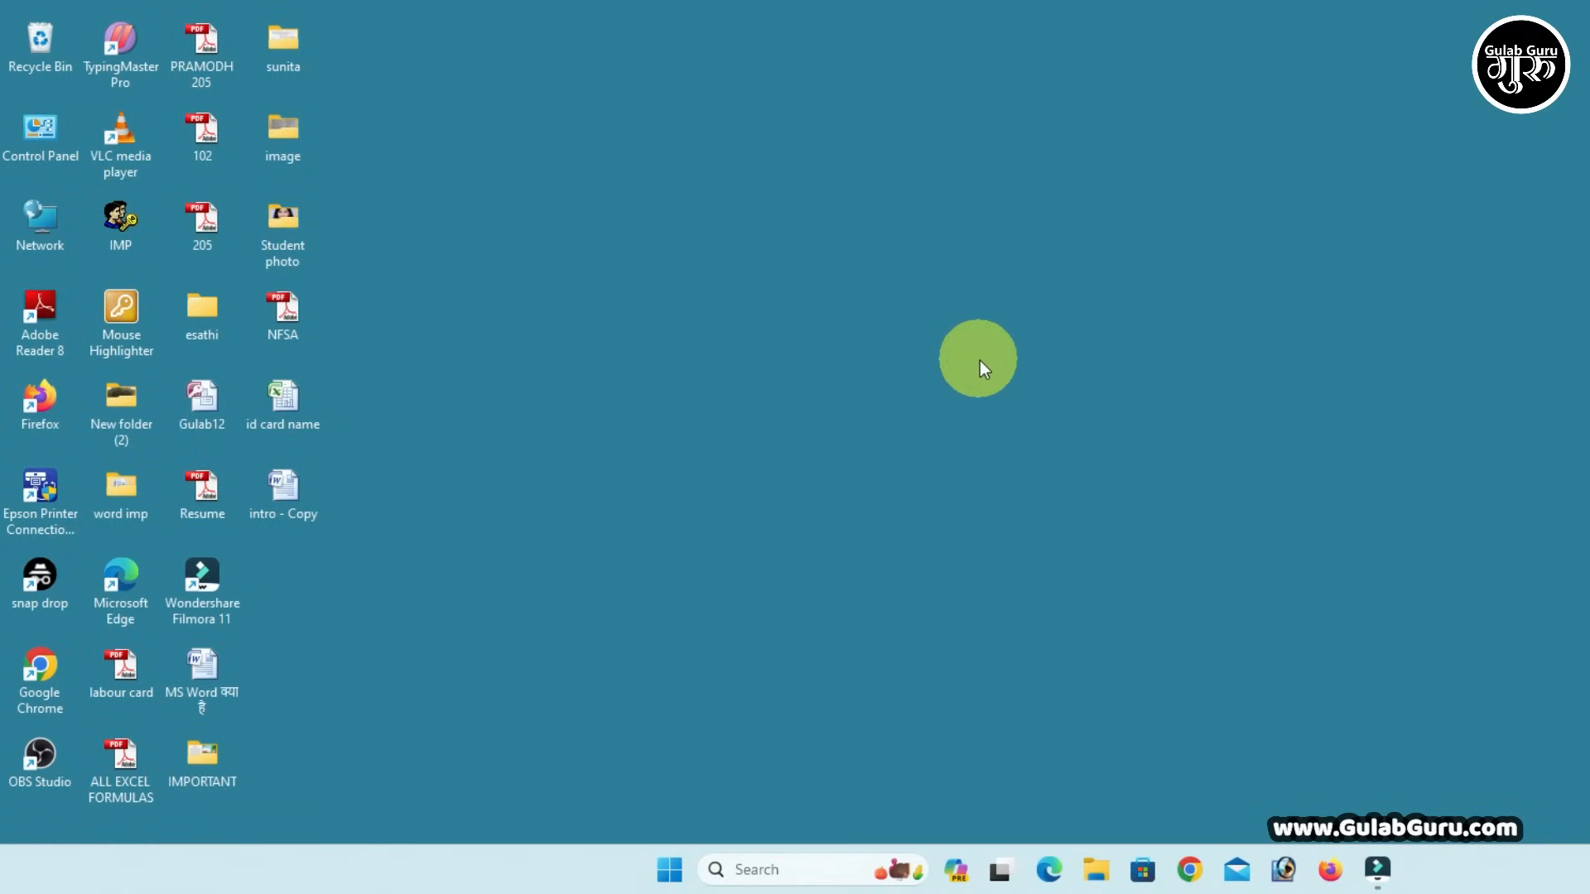
Run 'excel' from the Windows Run box to open a blank Book1 workbook
{"action": "key", "text": "super+r"}
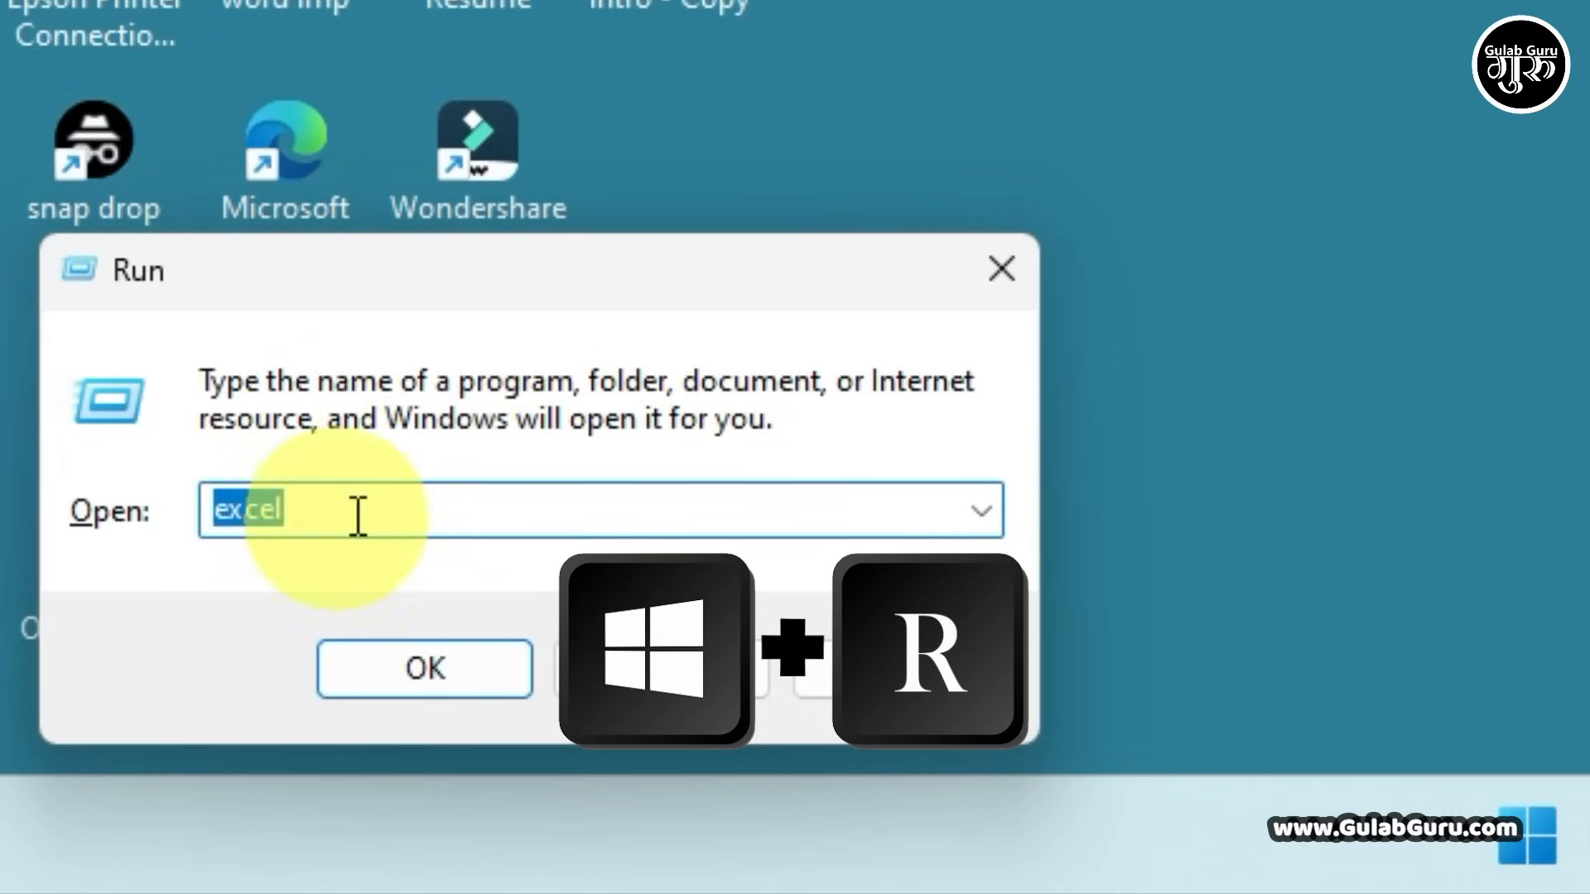
{"action": "left_click", "coordinate": [155, 731]}
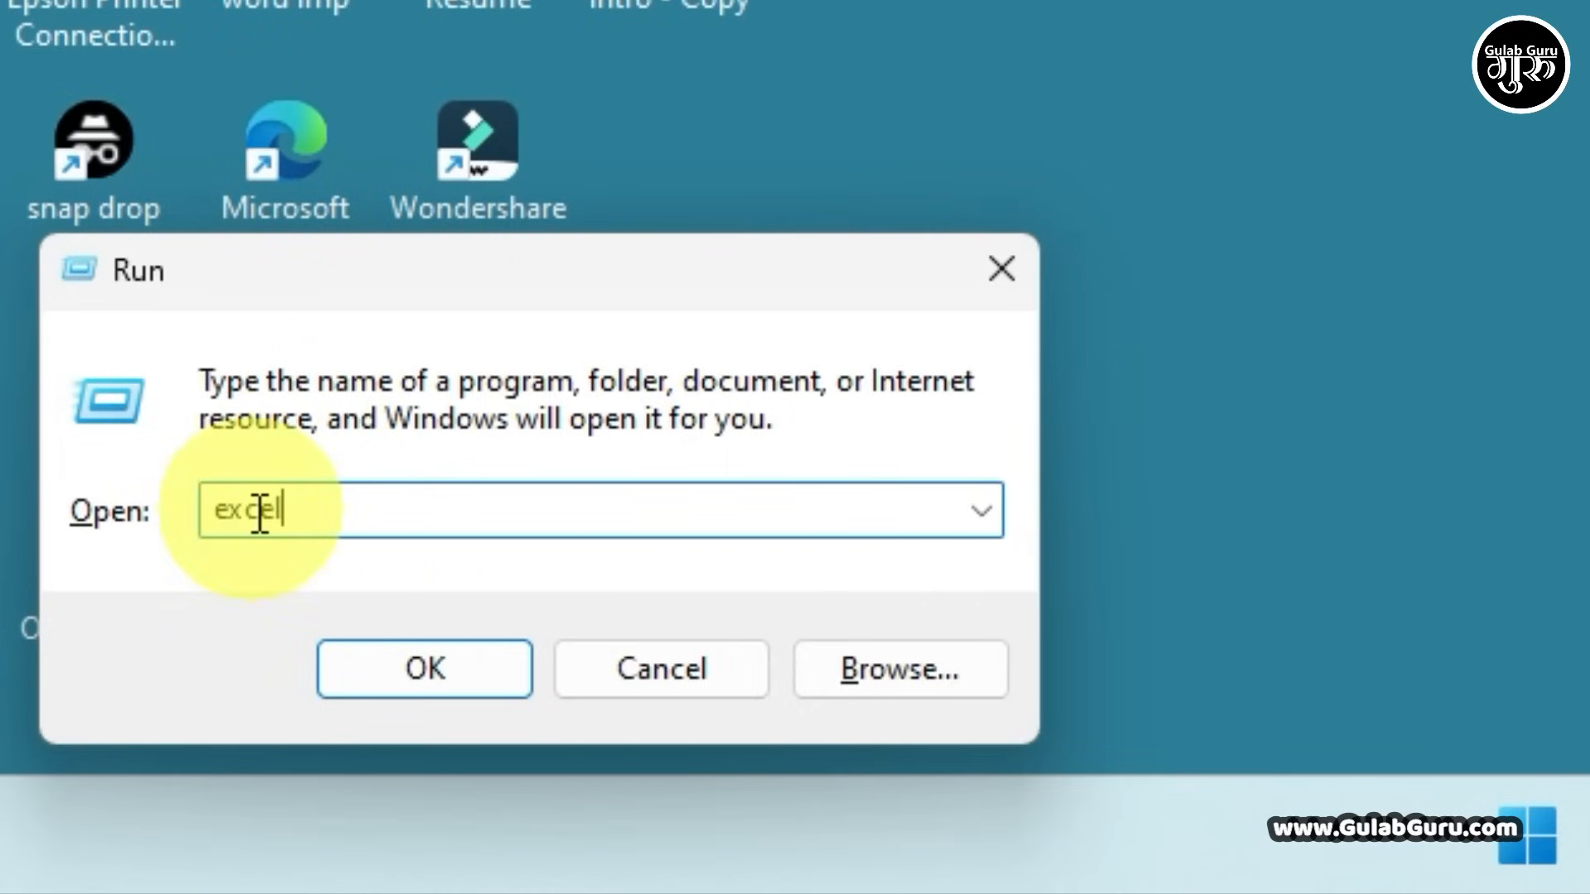
{"action": "left_click", "coordinate": [434, 680]}
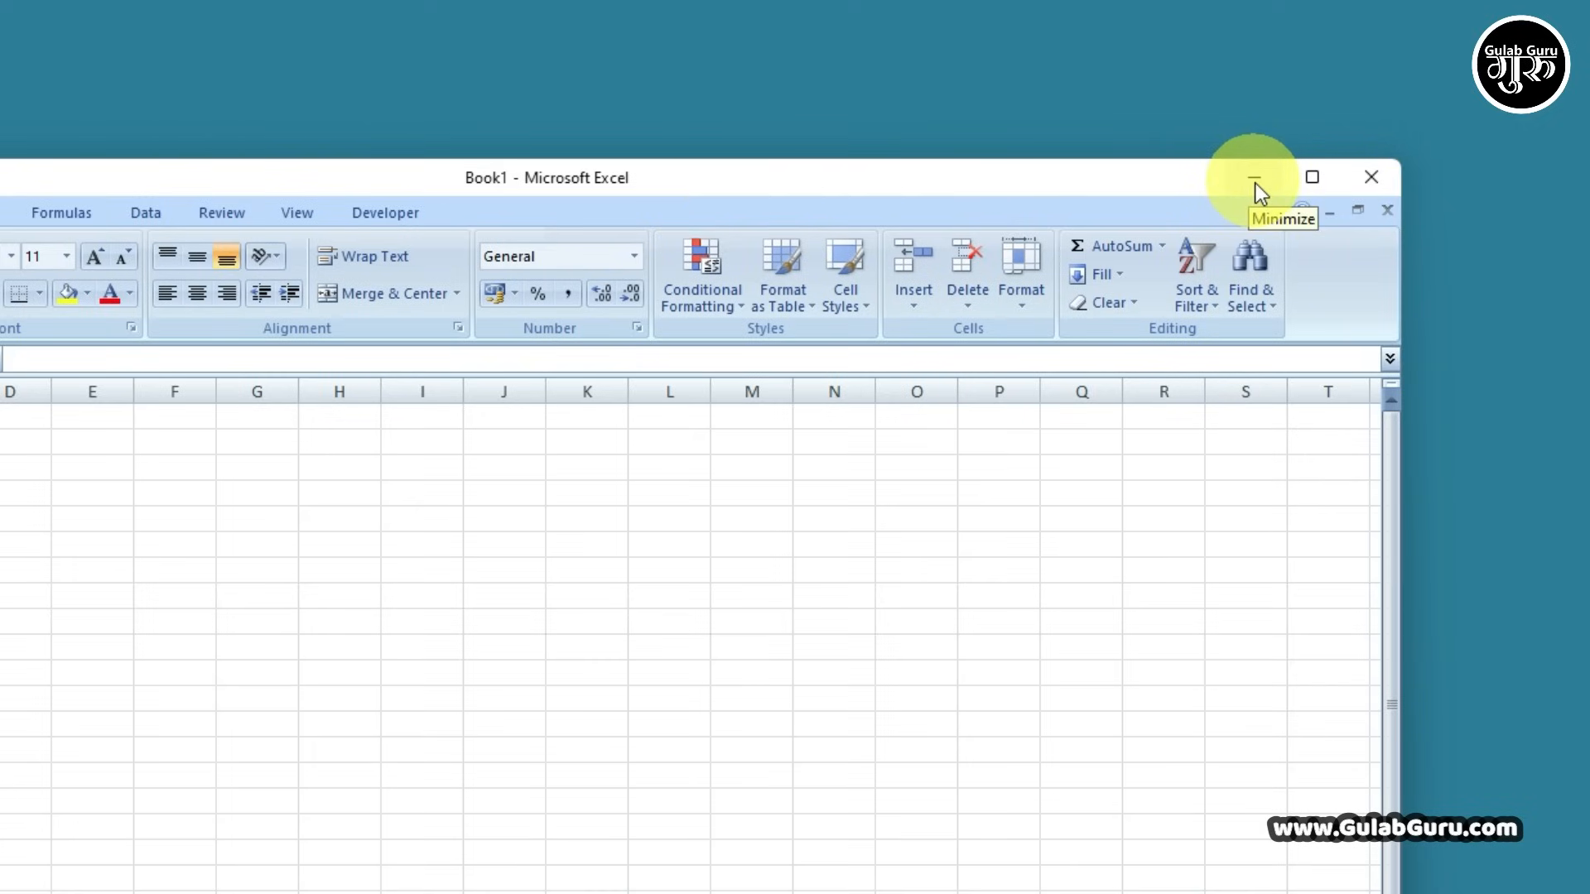
{"action": "mouse_move", "coordinate": [1310, 180]}
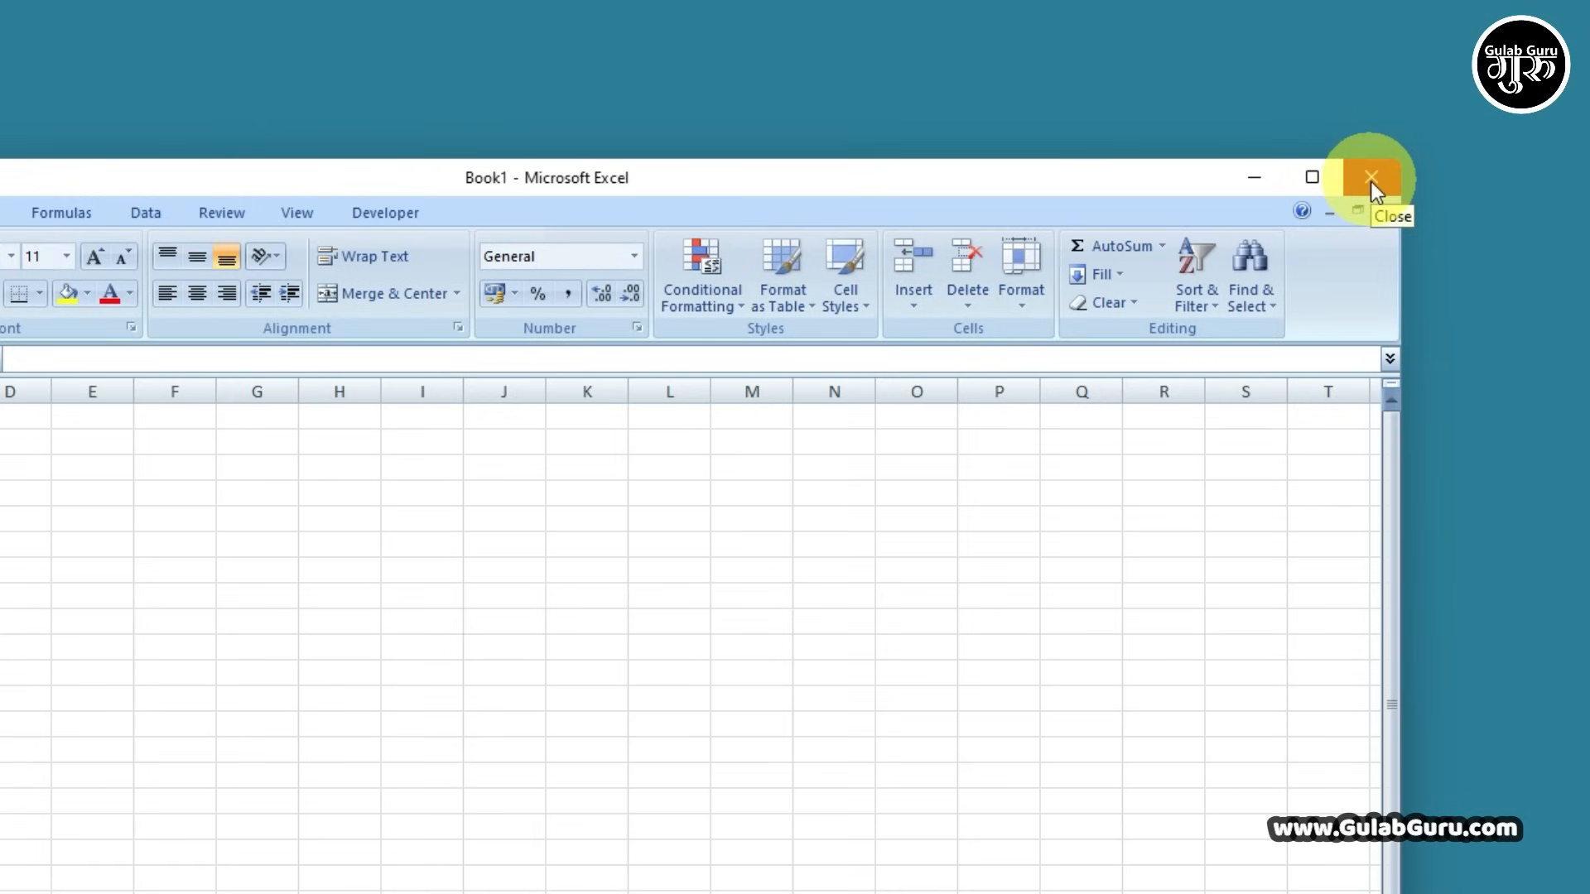
{"action": "left_click", "coordinate": [1313, 179]}
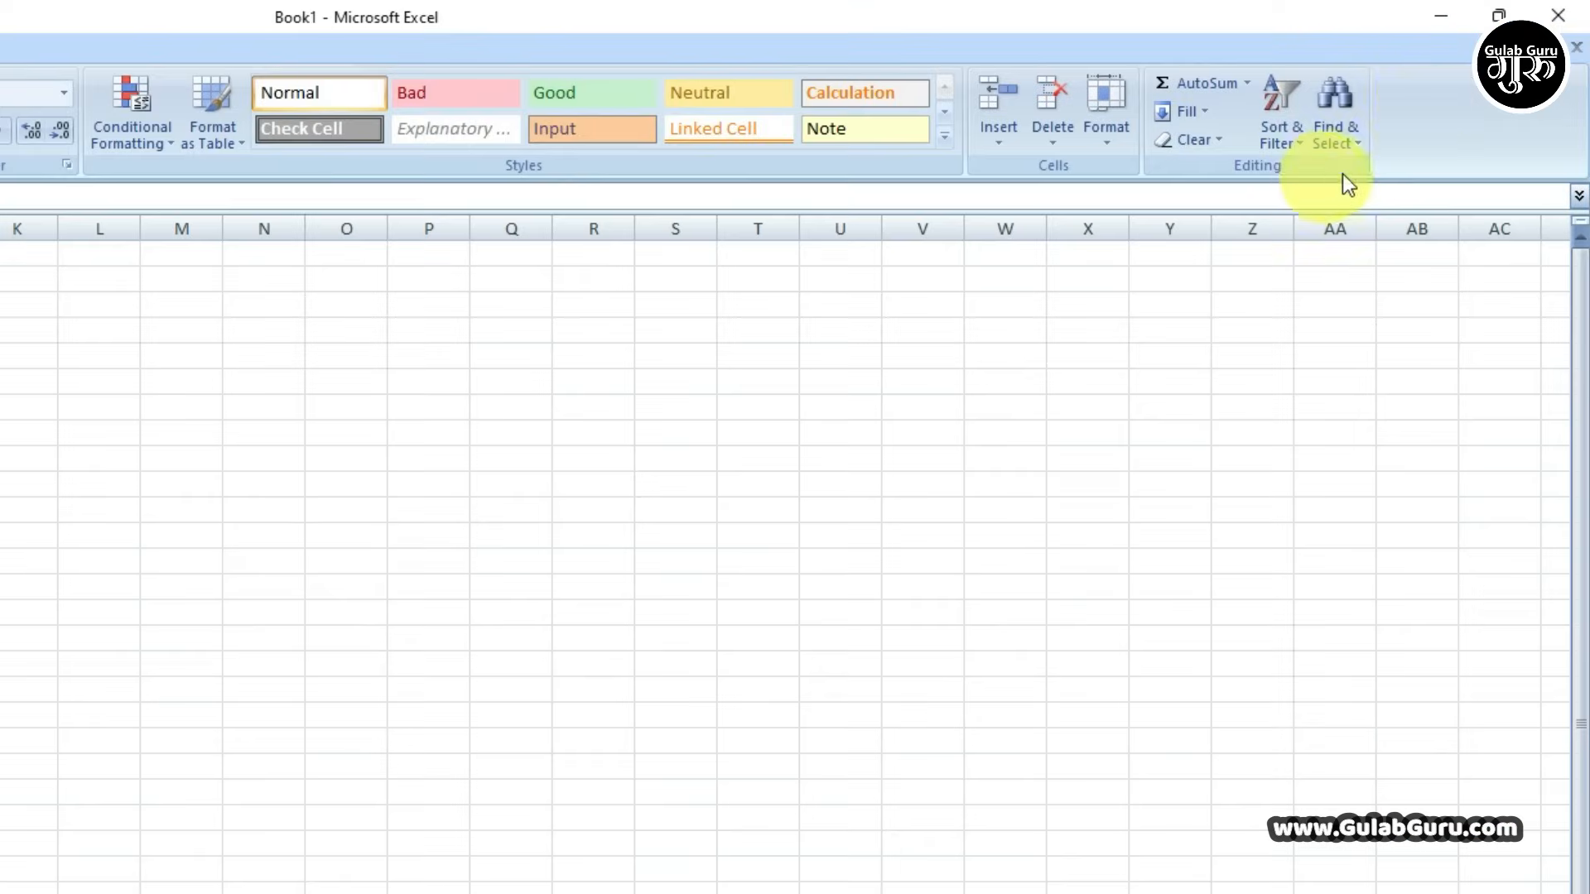
{"action": "left_click", "coordinate": [1499, 15]}
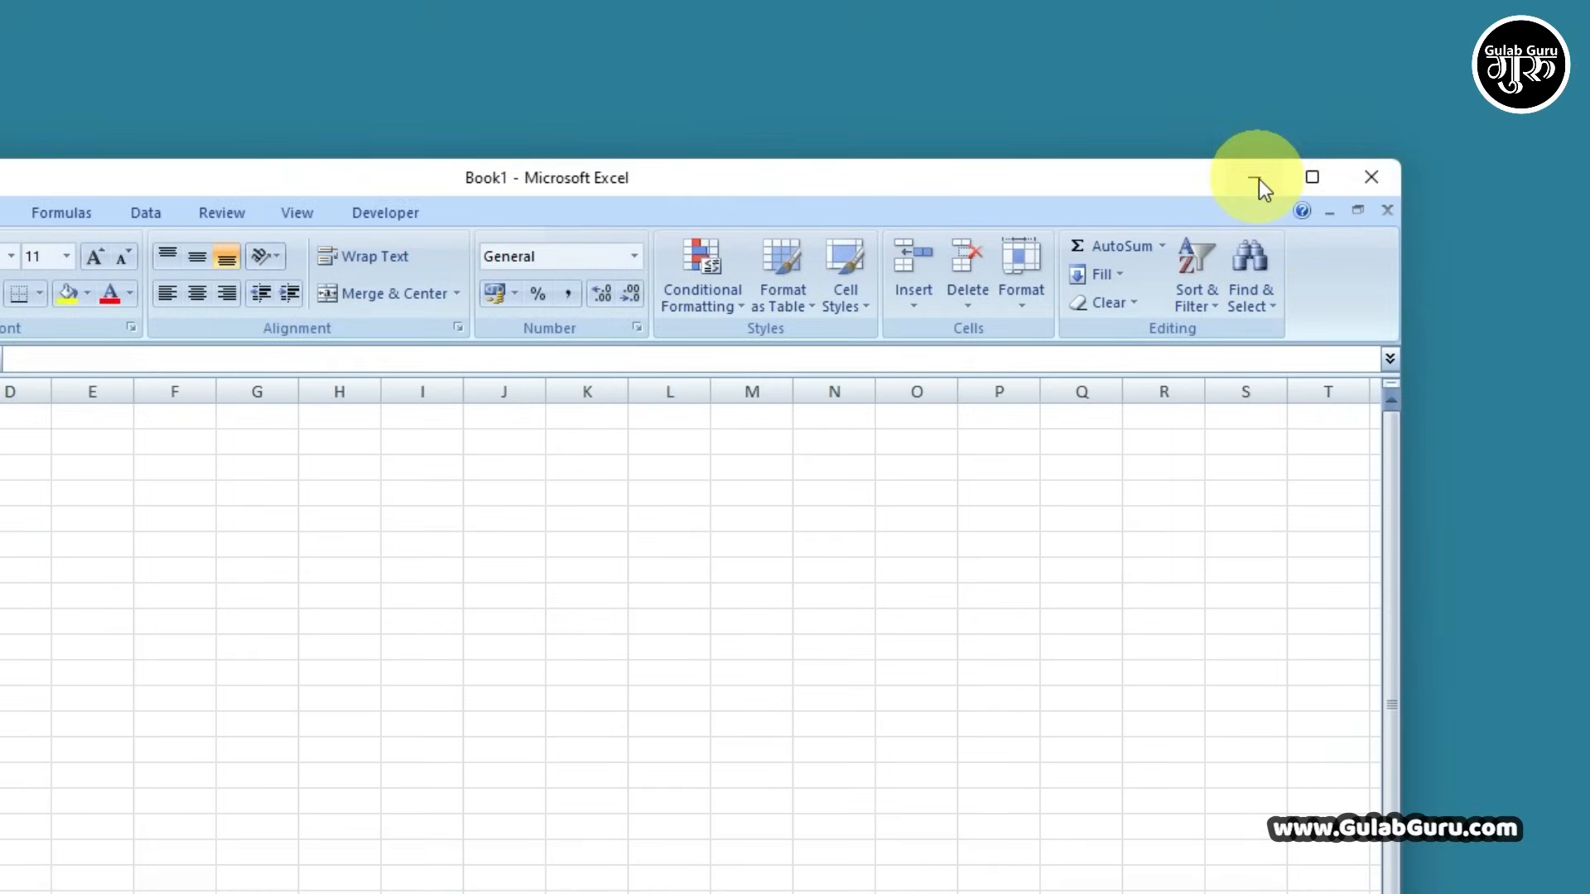
{"action": "left_click", "coordinate": [1258, 178]}
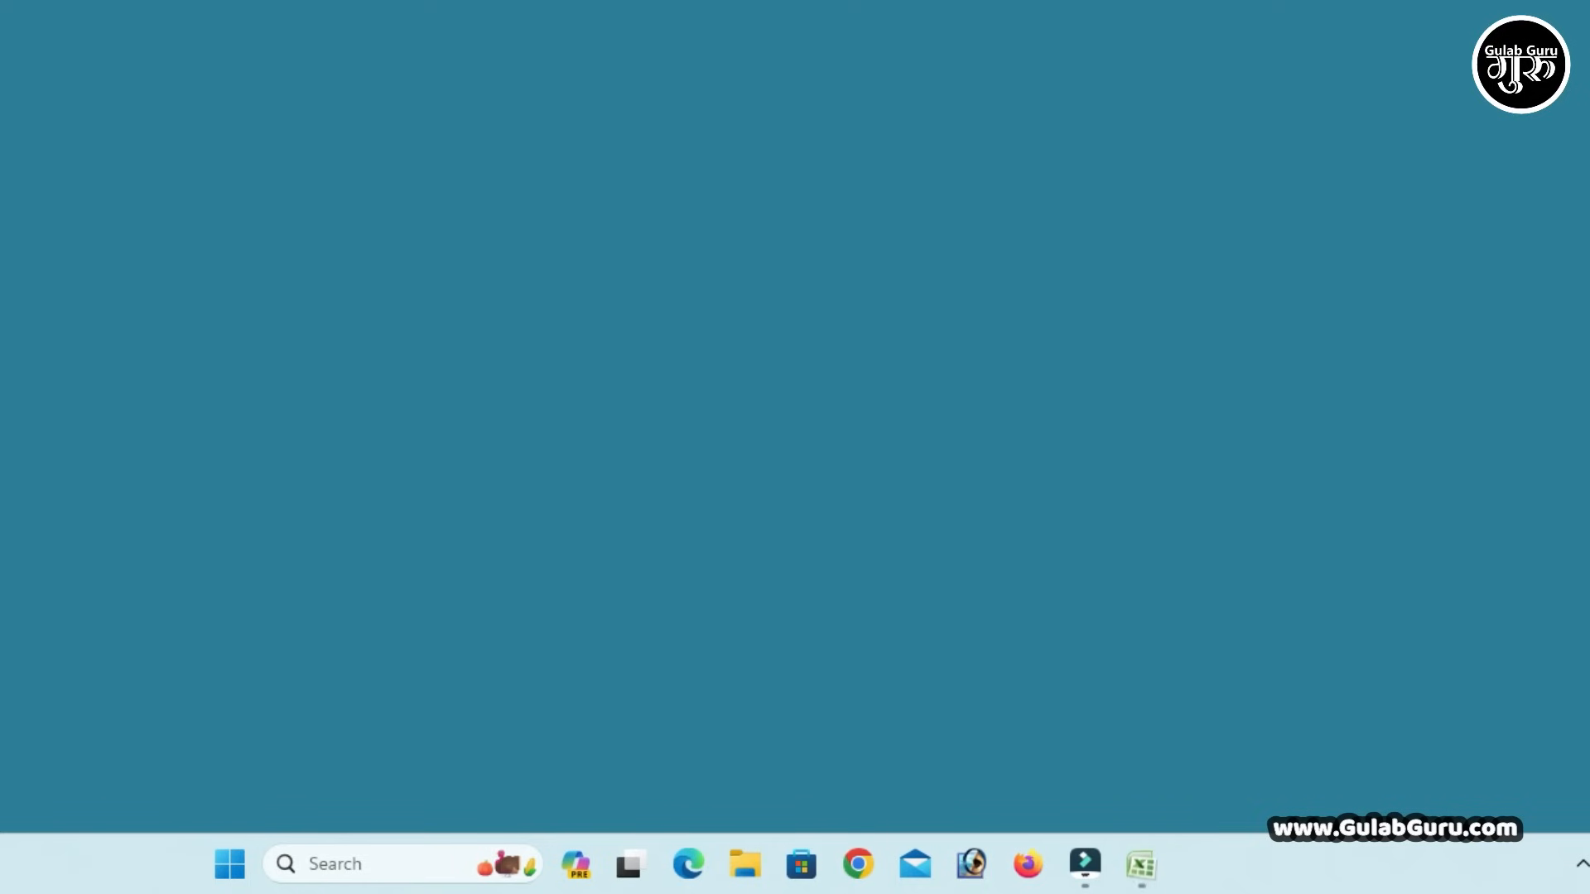
{"action": "left_click", "coordinate": [1138, 870]}
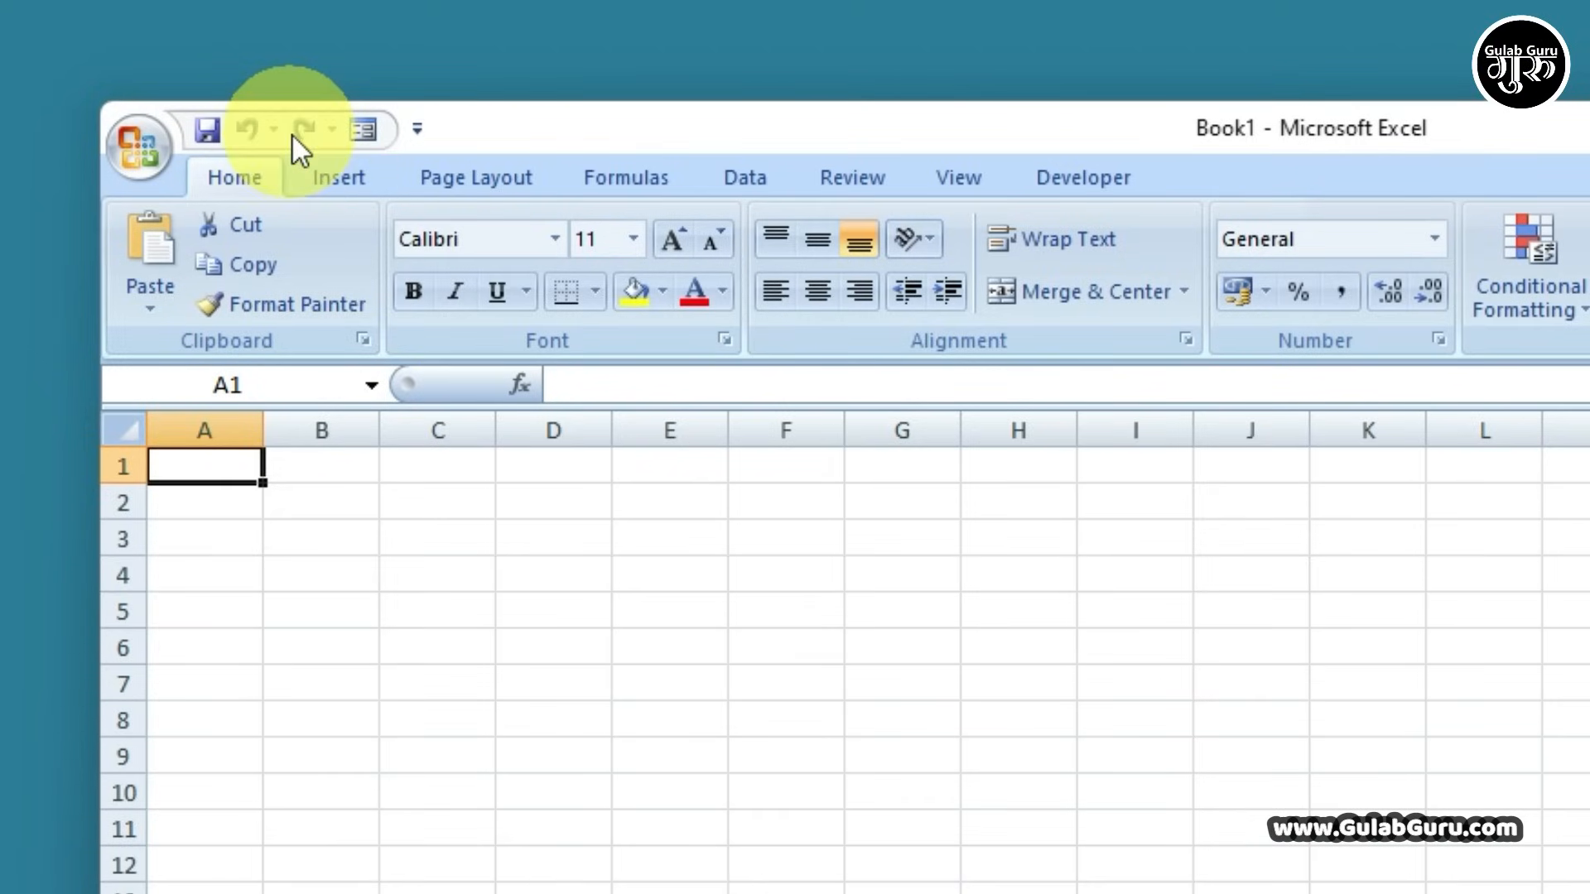
{"action": "left_click", "coordinate": [417, 130]}
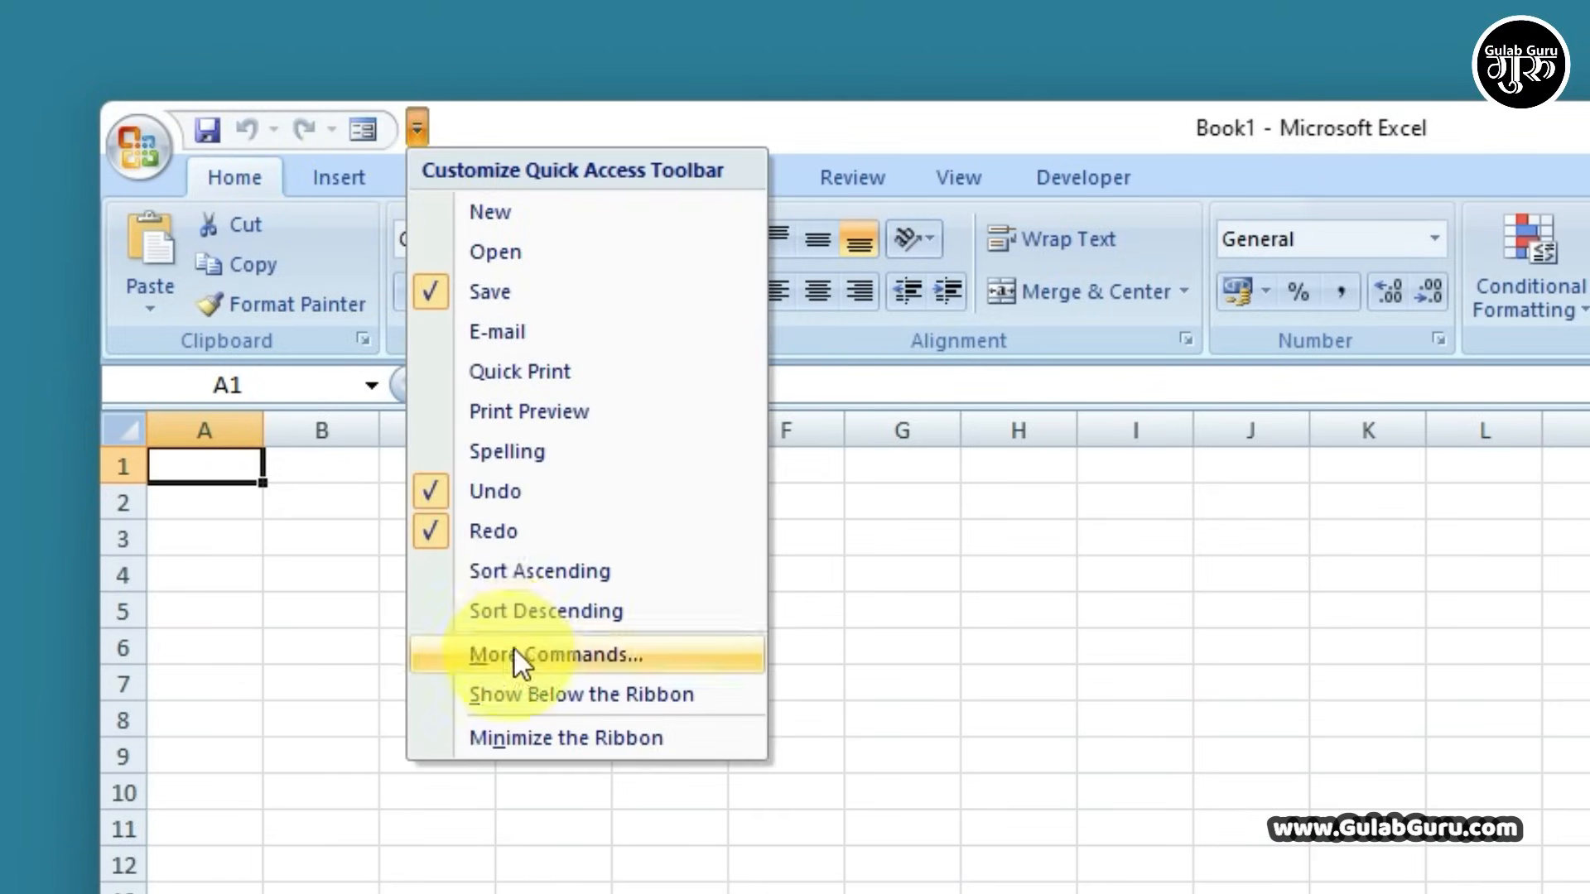
{"action": "left_click", "coordinate": [477, 335]}
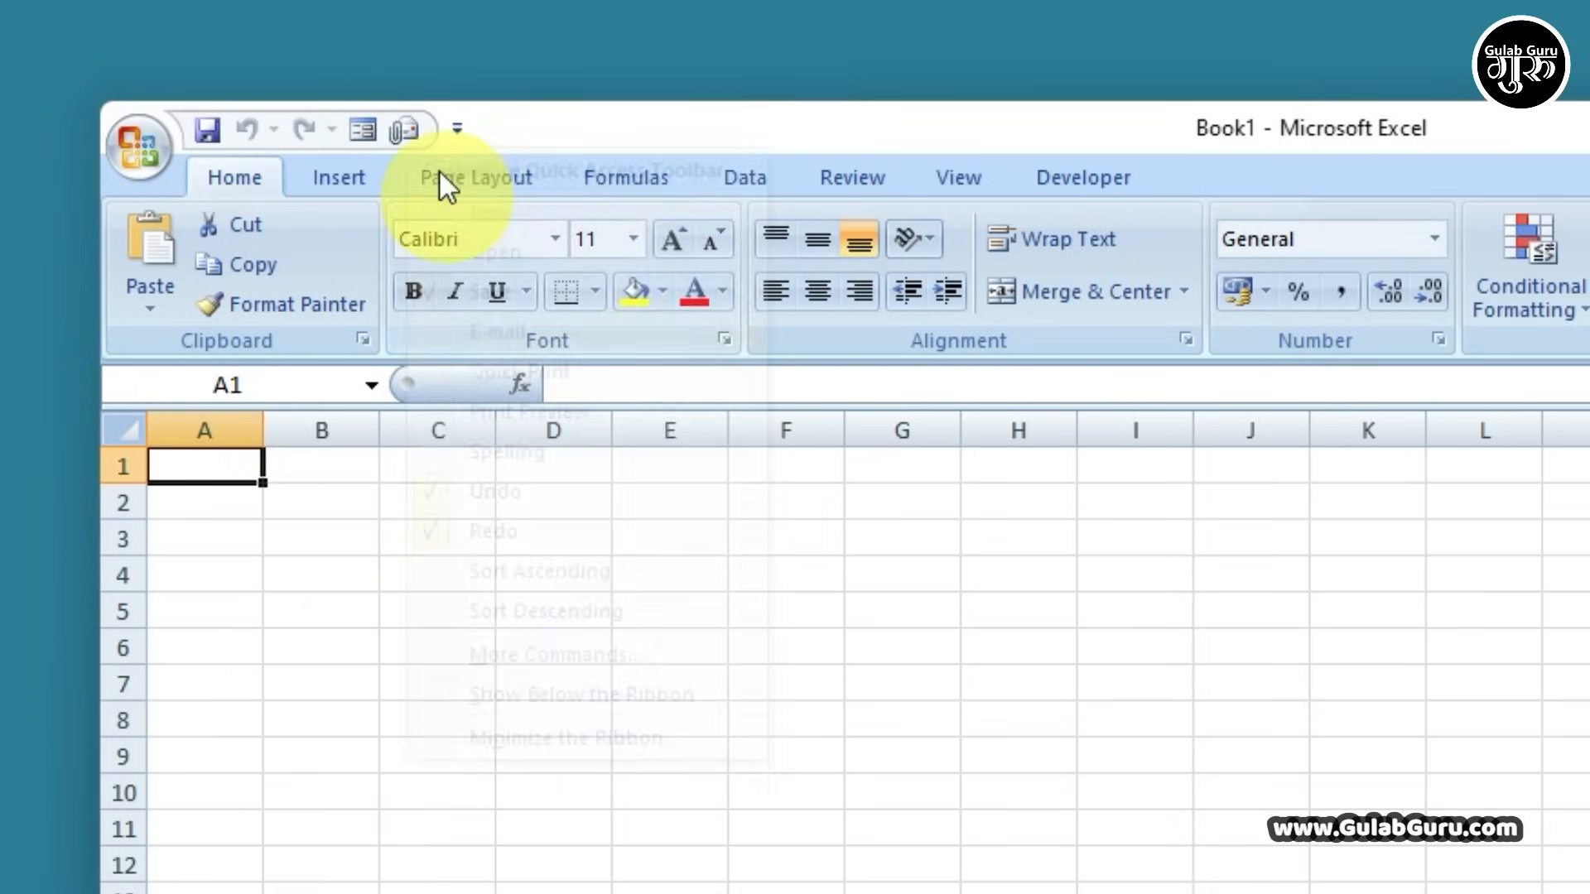
{"action": "left_click", "coordinate": [454, 133]}
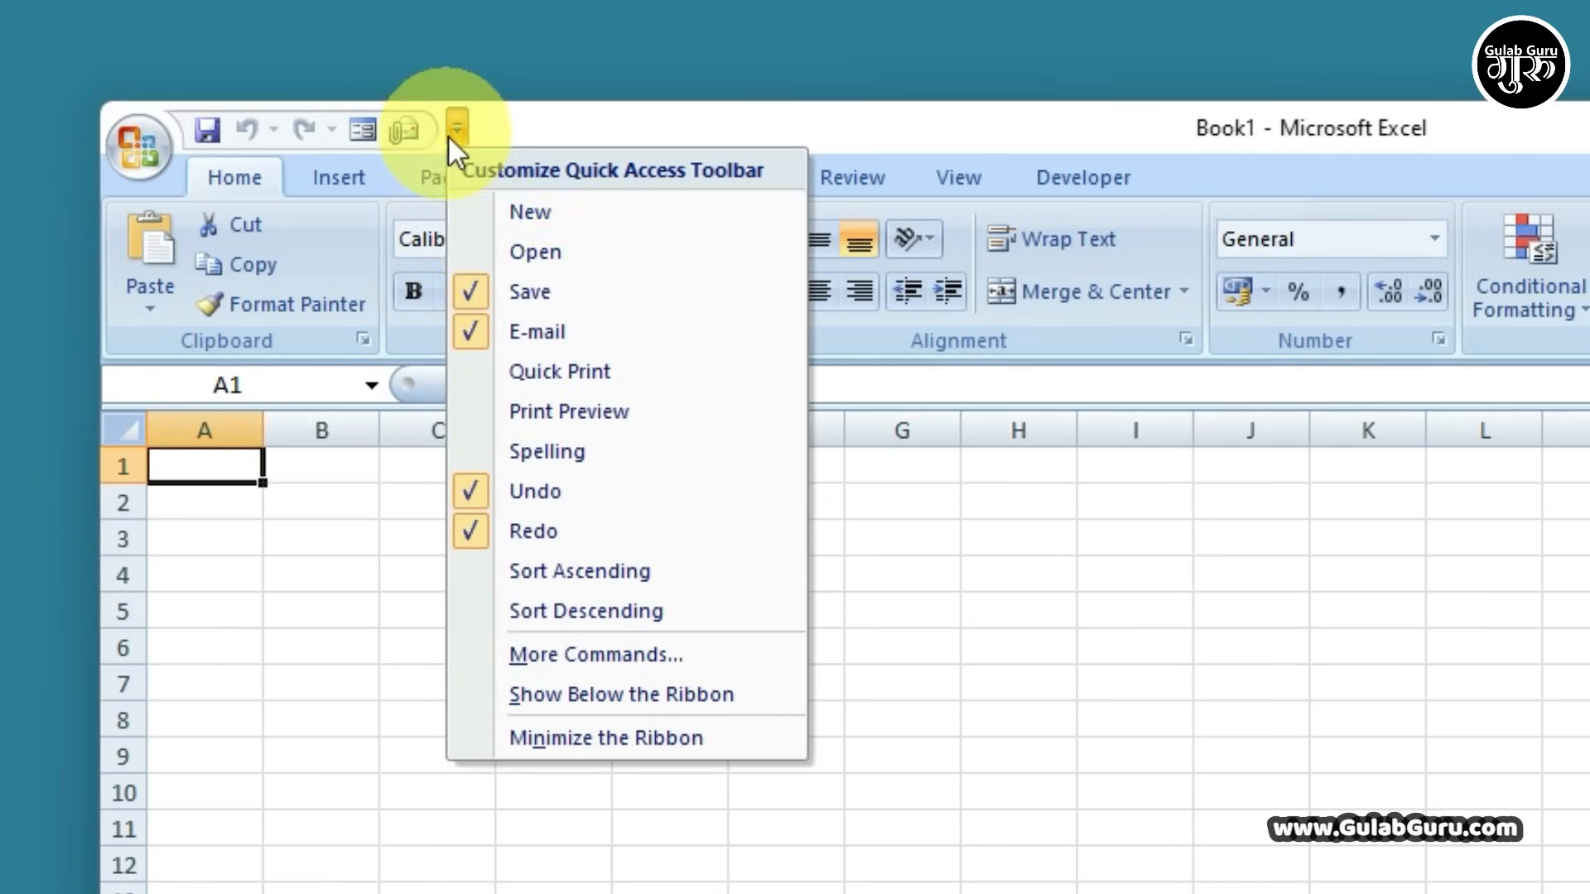
{"action": "left_click", "coordinate": [475, 334]}
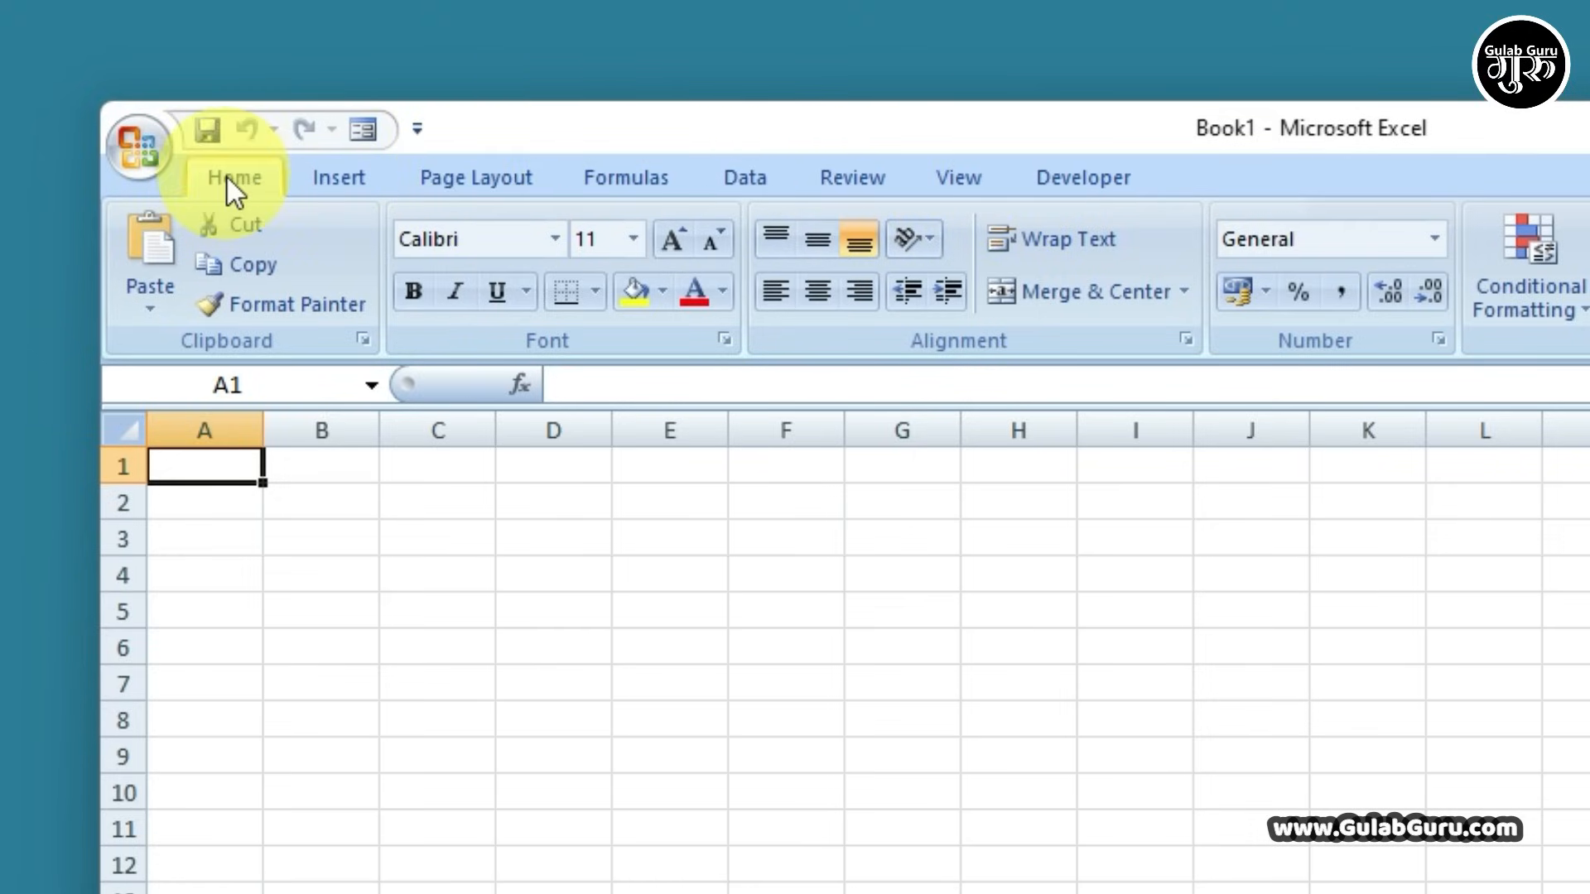
Browse the ribbon from Insert through Page Layout, Formulas, Data, Review, View and Developer, back to Home
{"action": "left_click", "coordinate": [360, 174]}
{"action": "left_click", "coordinate": [485, 174]}
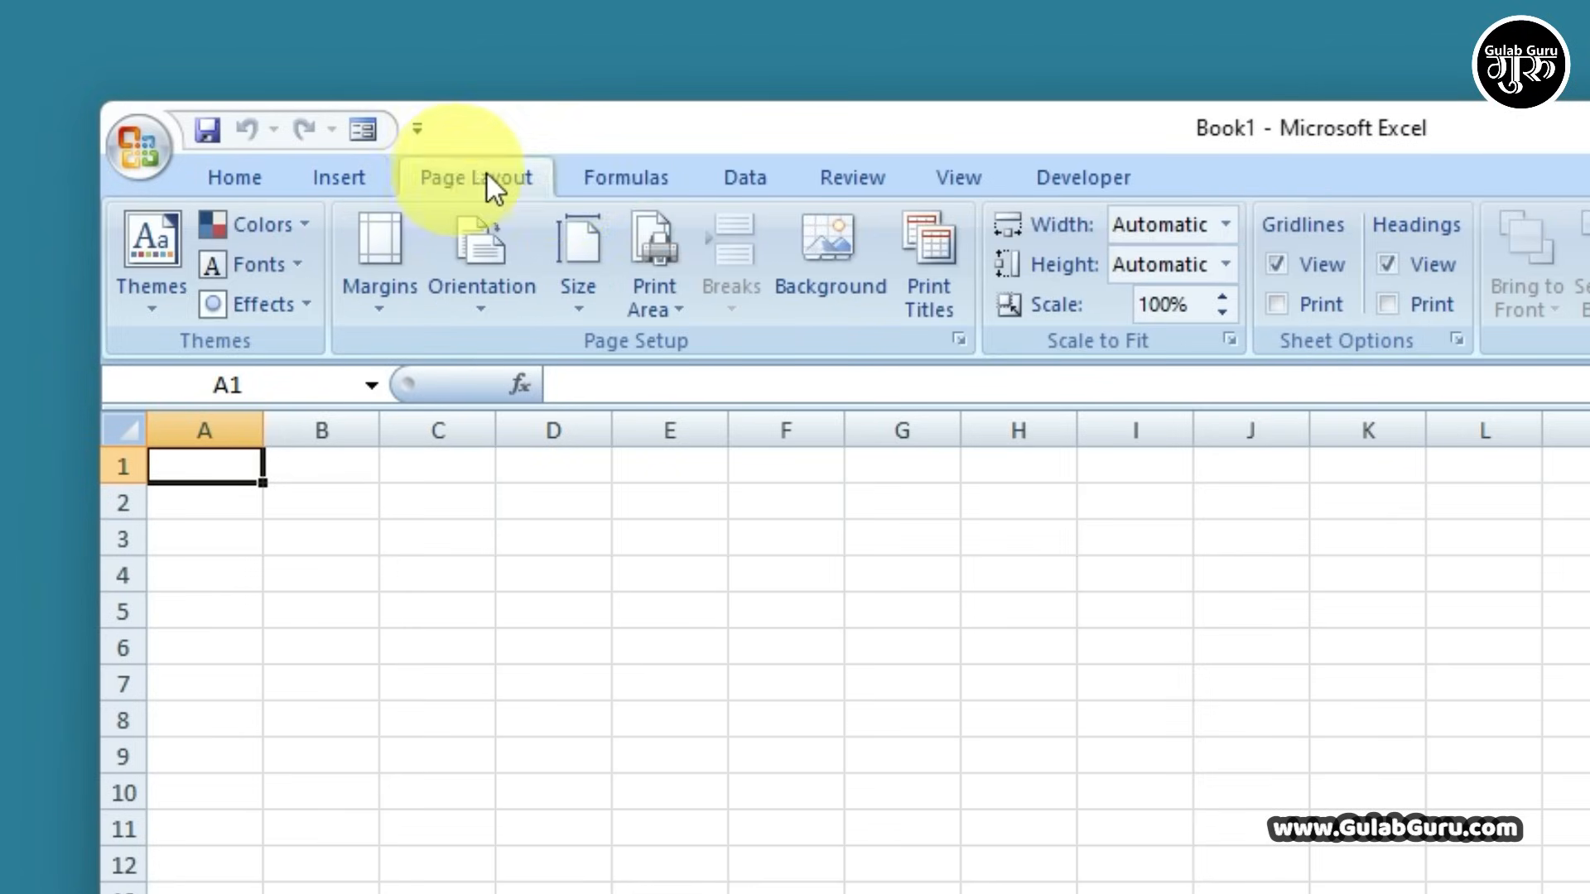
{"action": "left_click", "coordinate": [609, 179]}
{"action": "left_click", "coordinate": [746, 180]}
{"action": "left_click", "coordinate": [852, 179]}
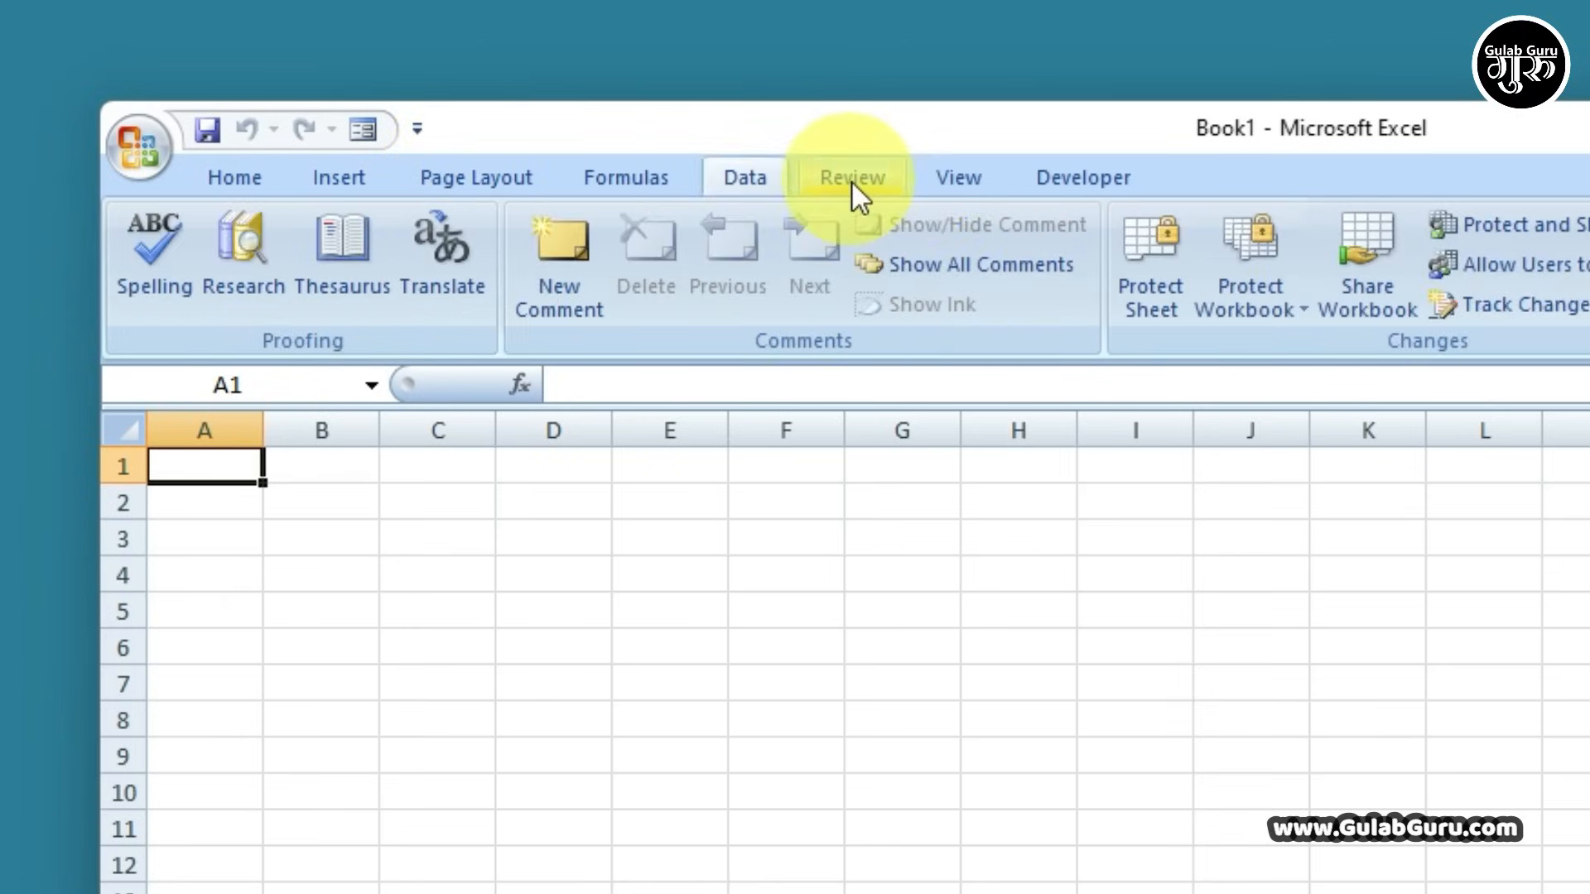
{"action": "left_click", "coordinate": [975, 177]}
{"action": "left_click", "coordinate": [1081, 181]}
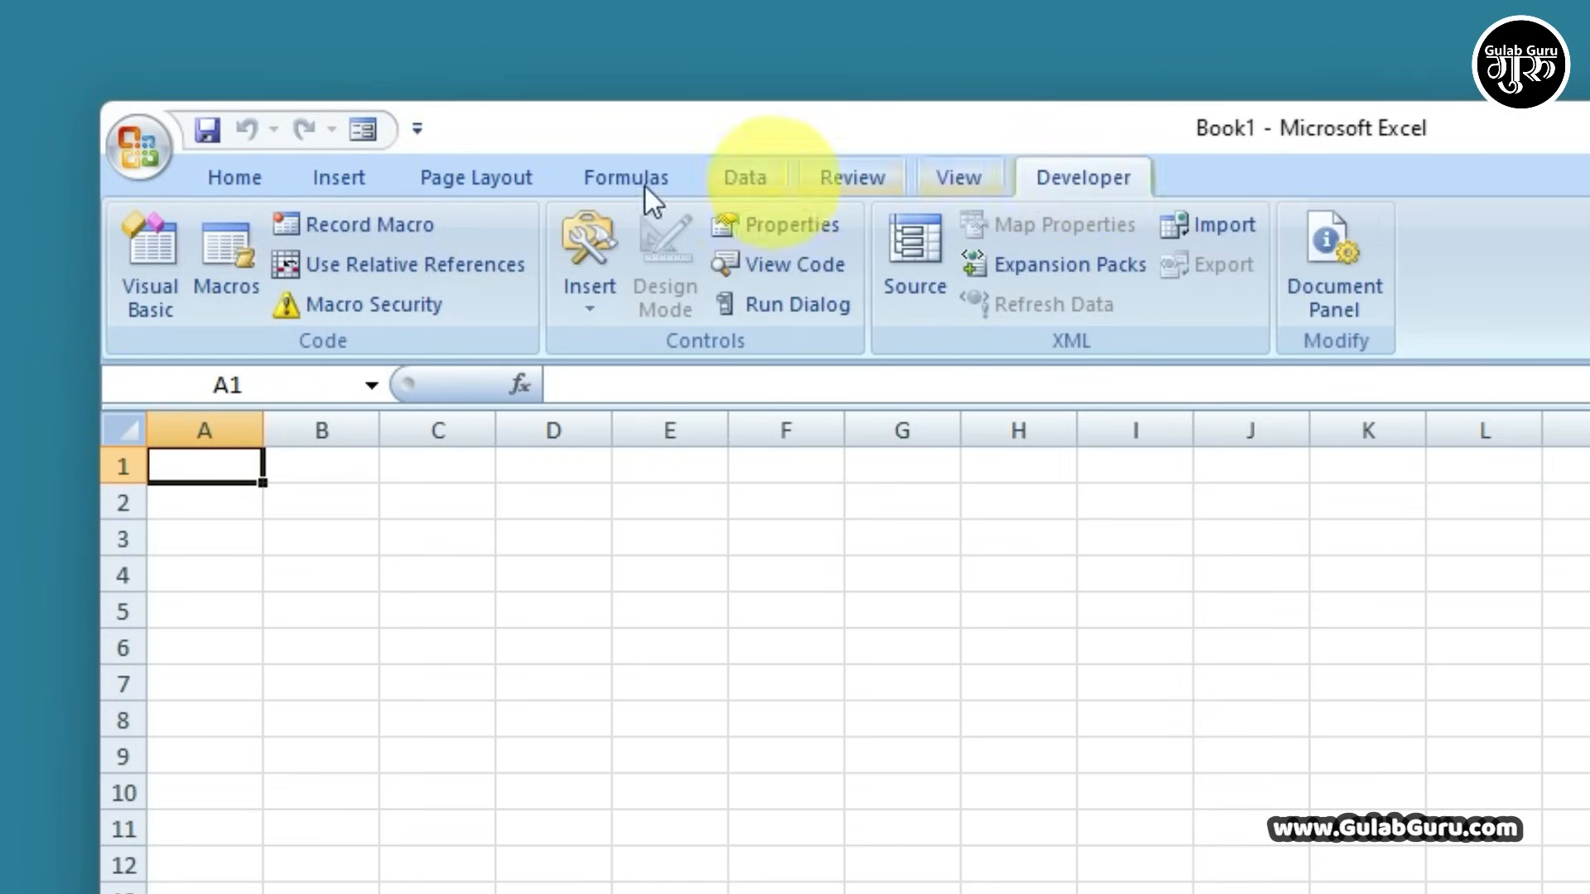
{"action": "left_click", "coordinate": [239, 179]}
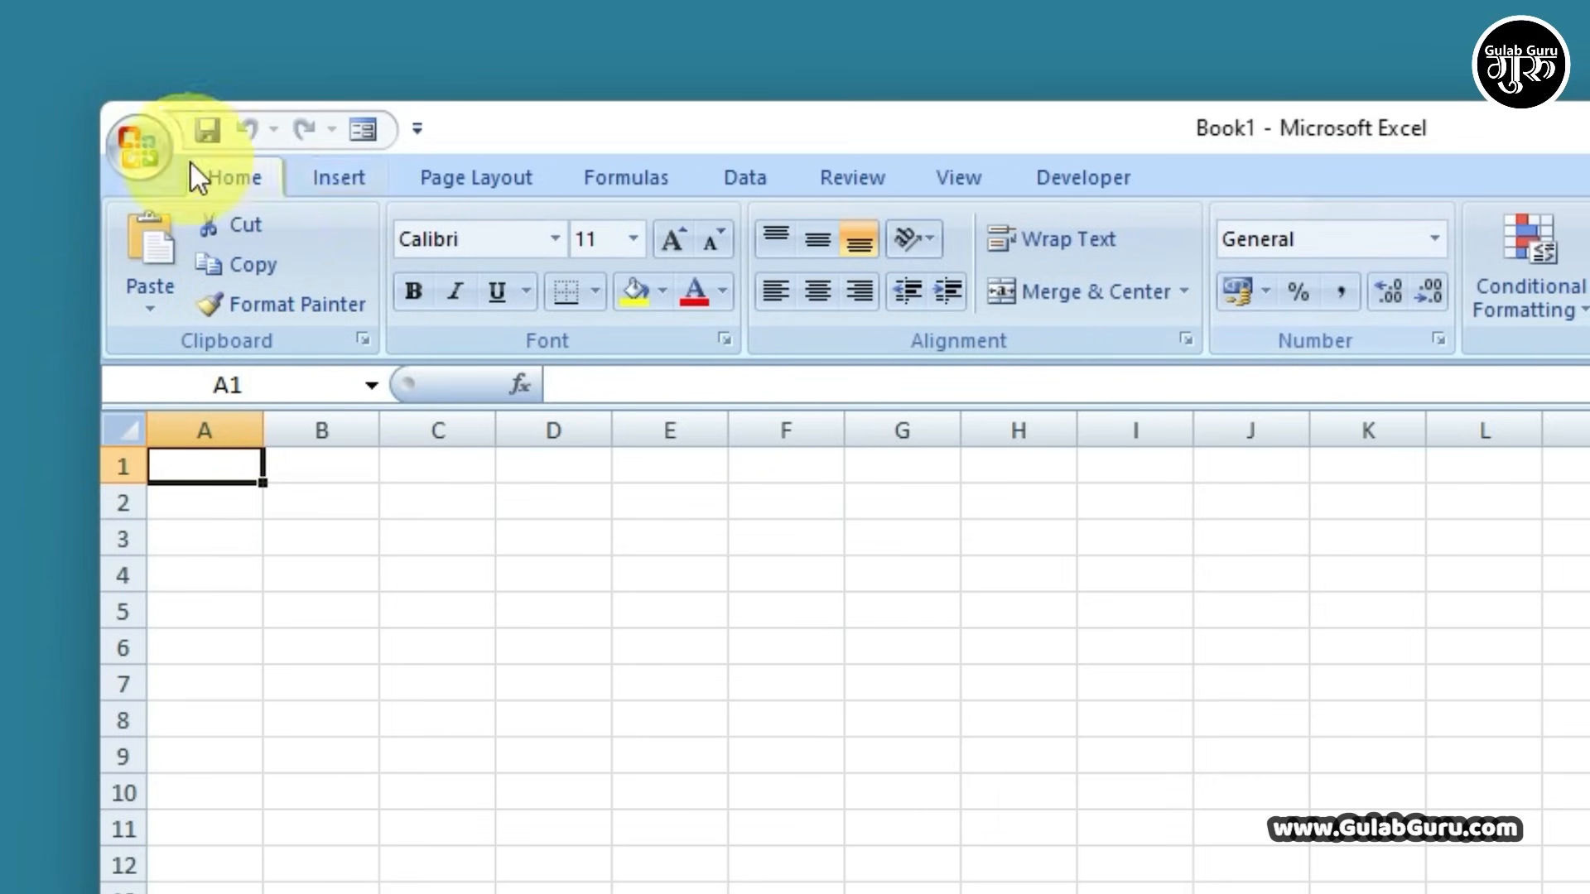
Revisit the Insert, Page Layout and Formulas commands, ending on Insert
{"action": "left_click", "coordinate": [341, 179]}
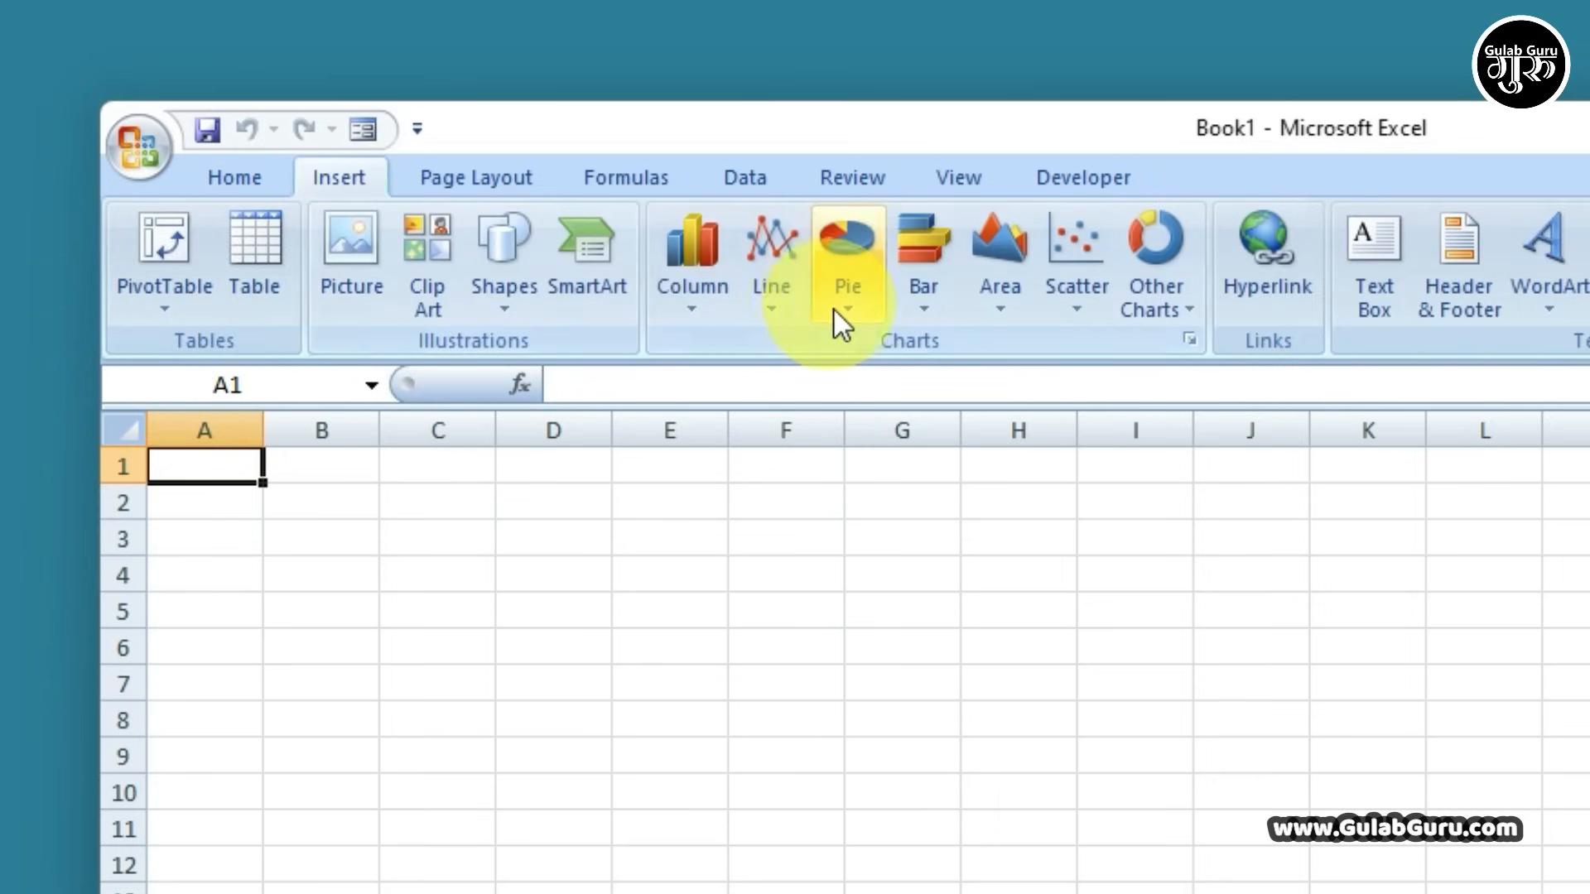
{"action": "left_click", "coordinate": [457, 177]}
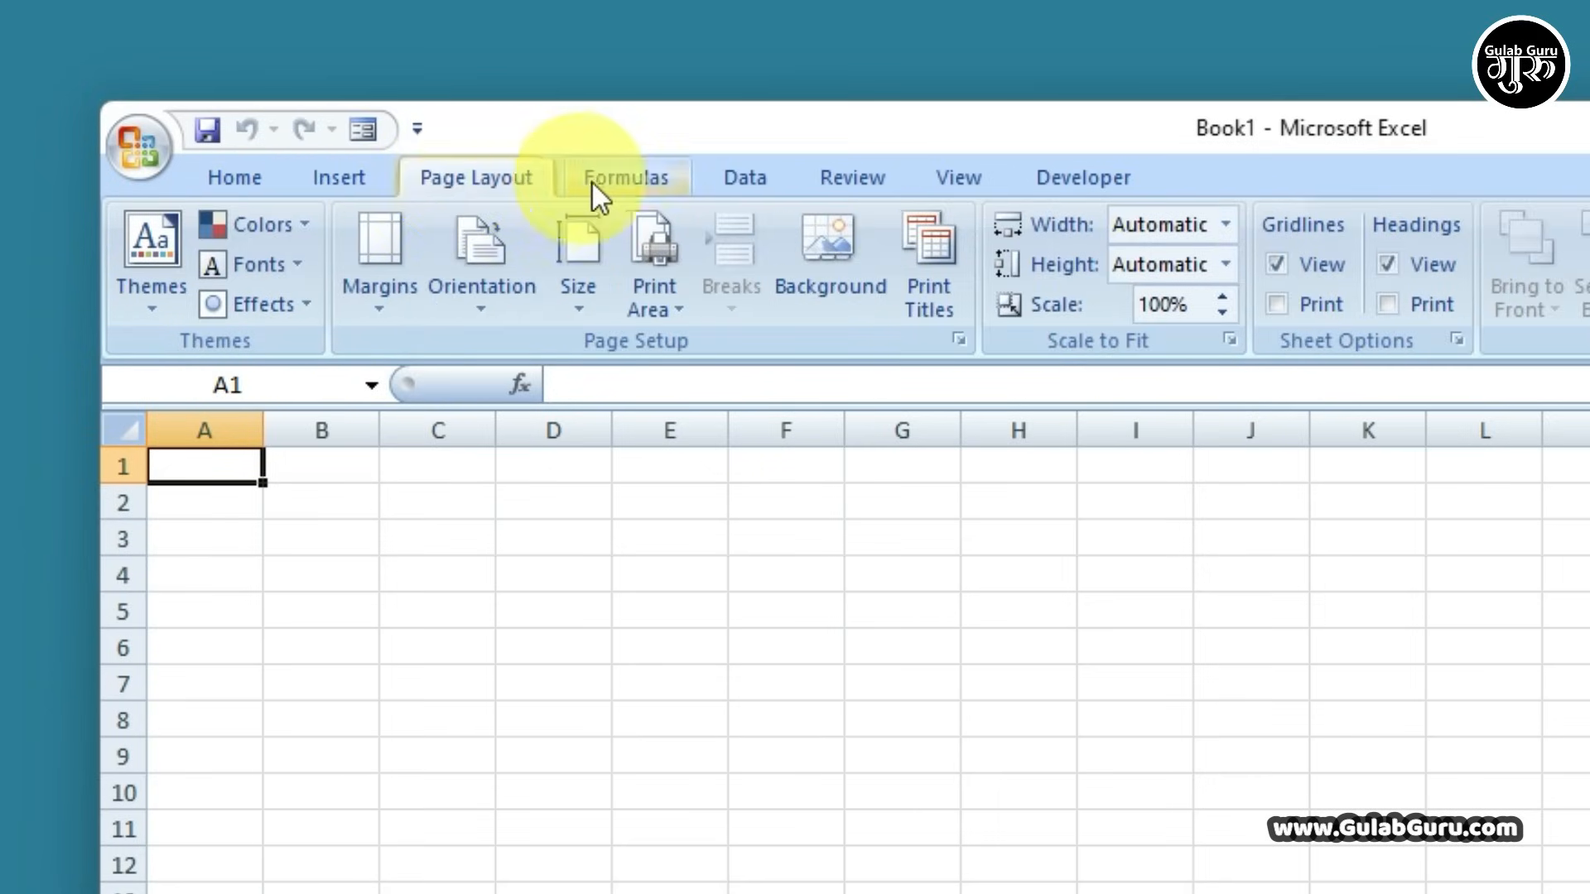
{"action": "left_click", "coordinate": [613, 181]}
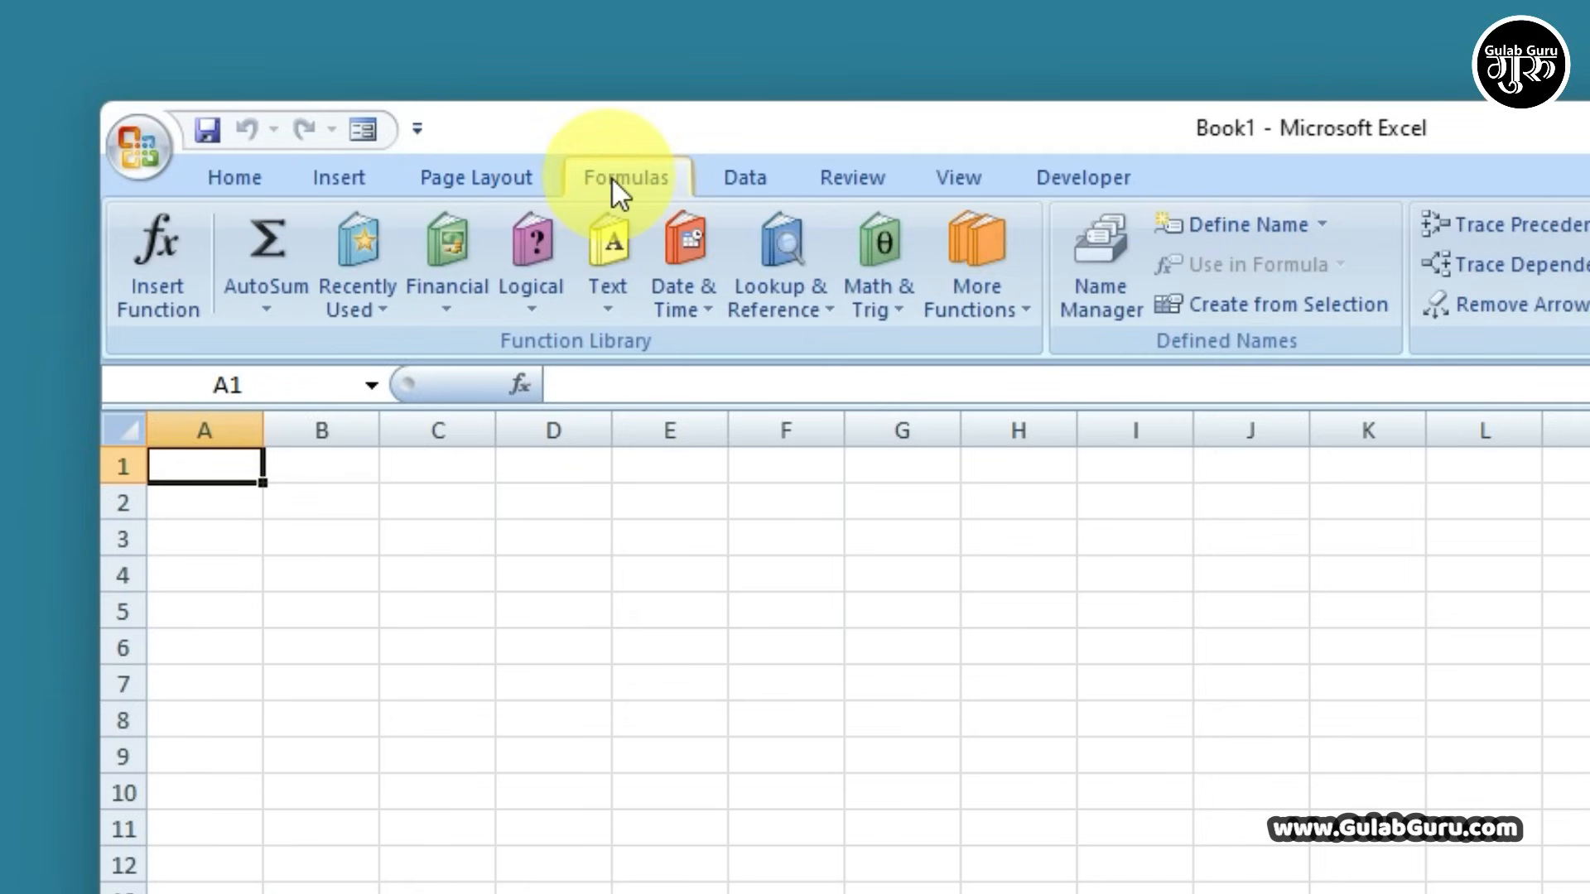
{"action": "left_click", "coordinate": [333, 182]}
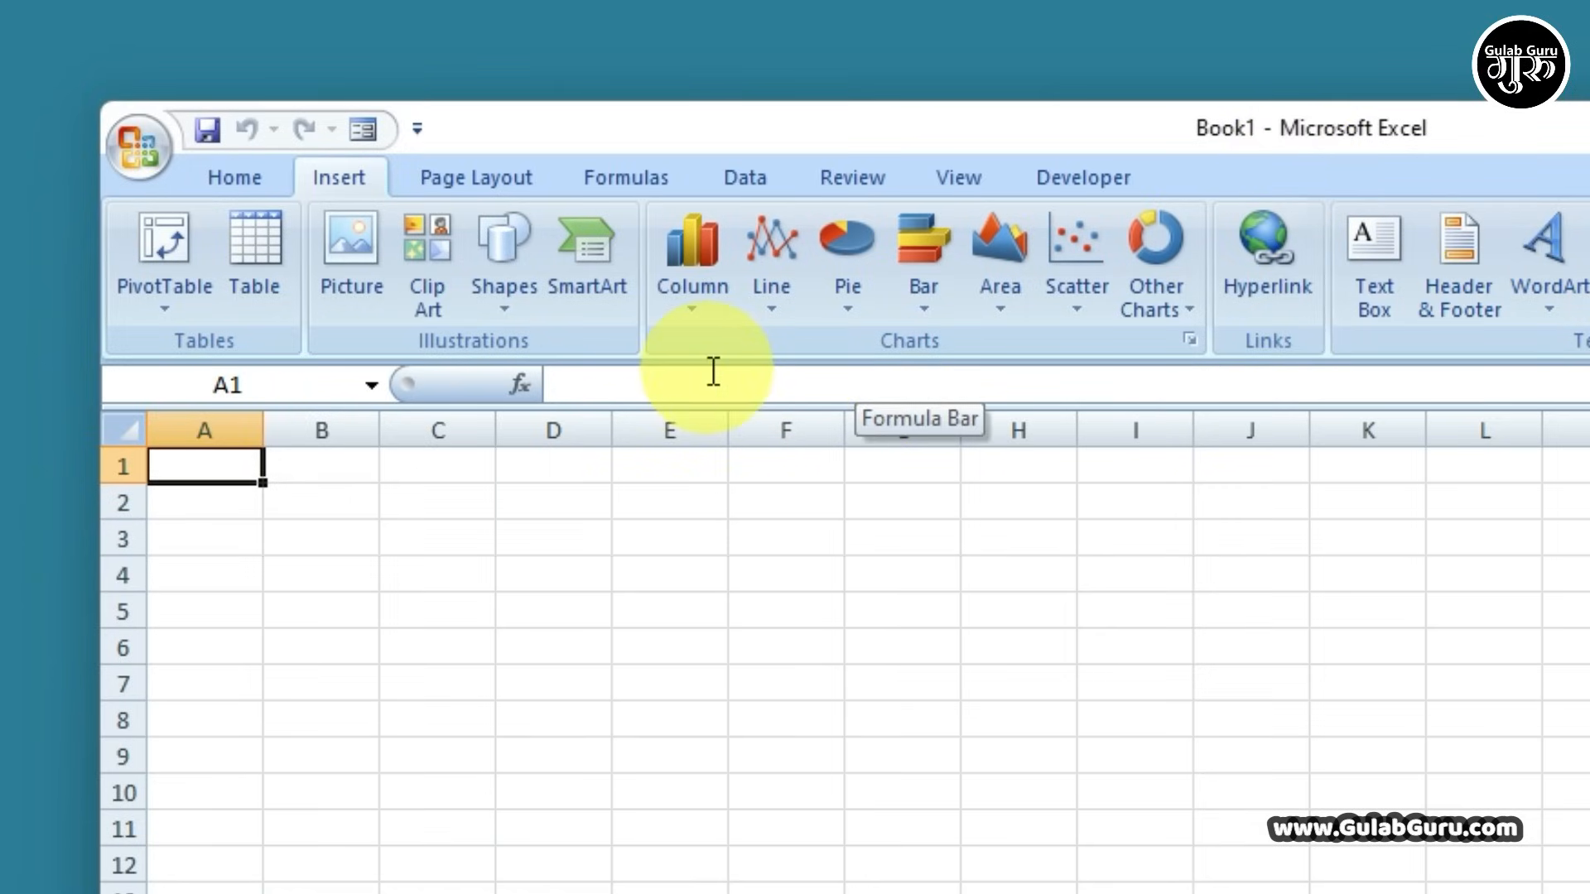
{"action": "left_click", "coordinate": [674, 384]}
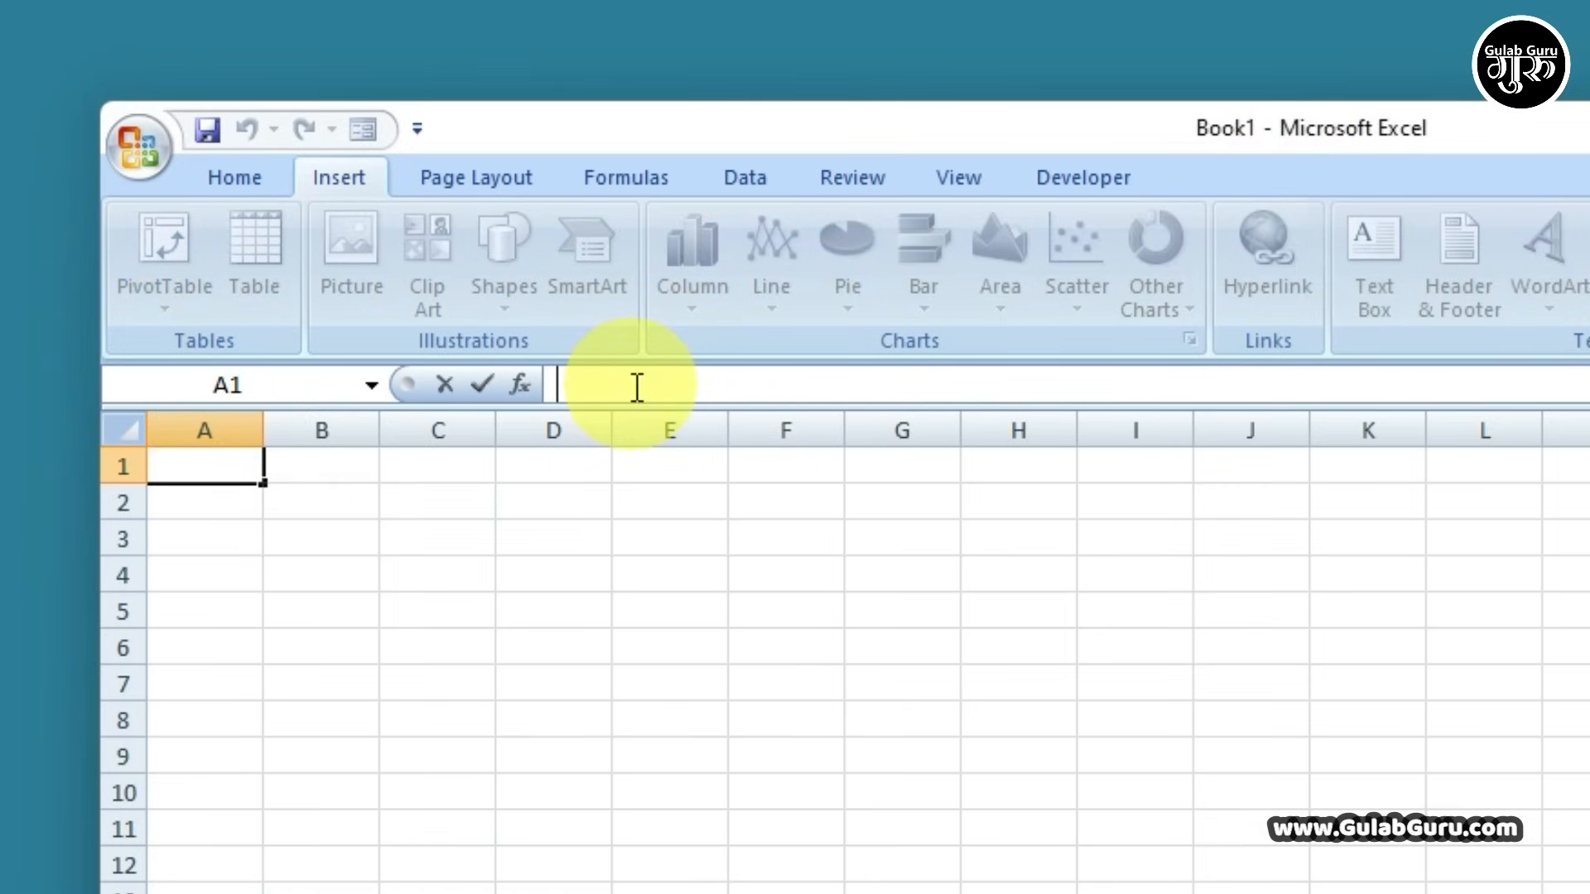
{"action": "left_click", "coordinate": [671, 542]}
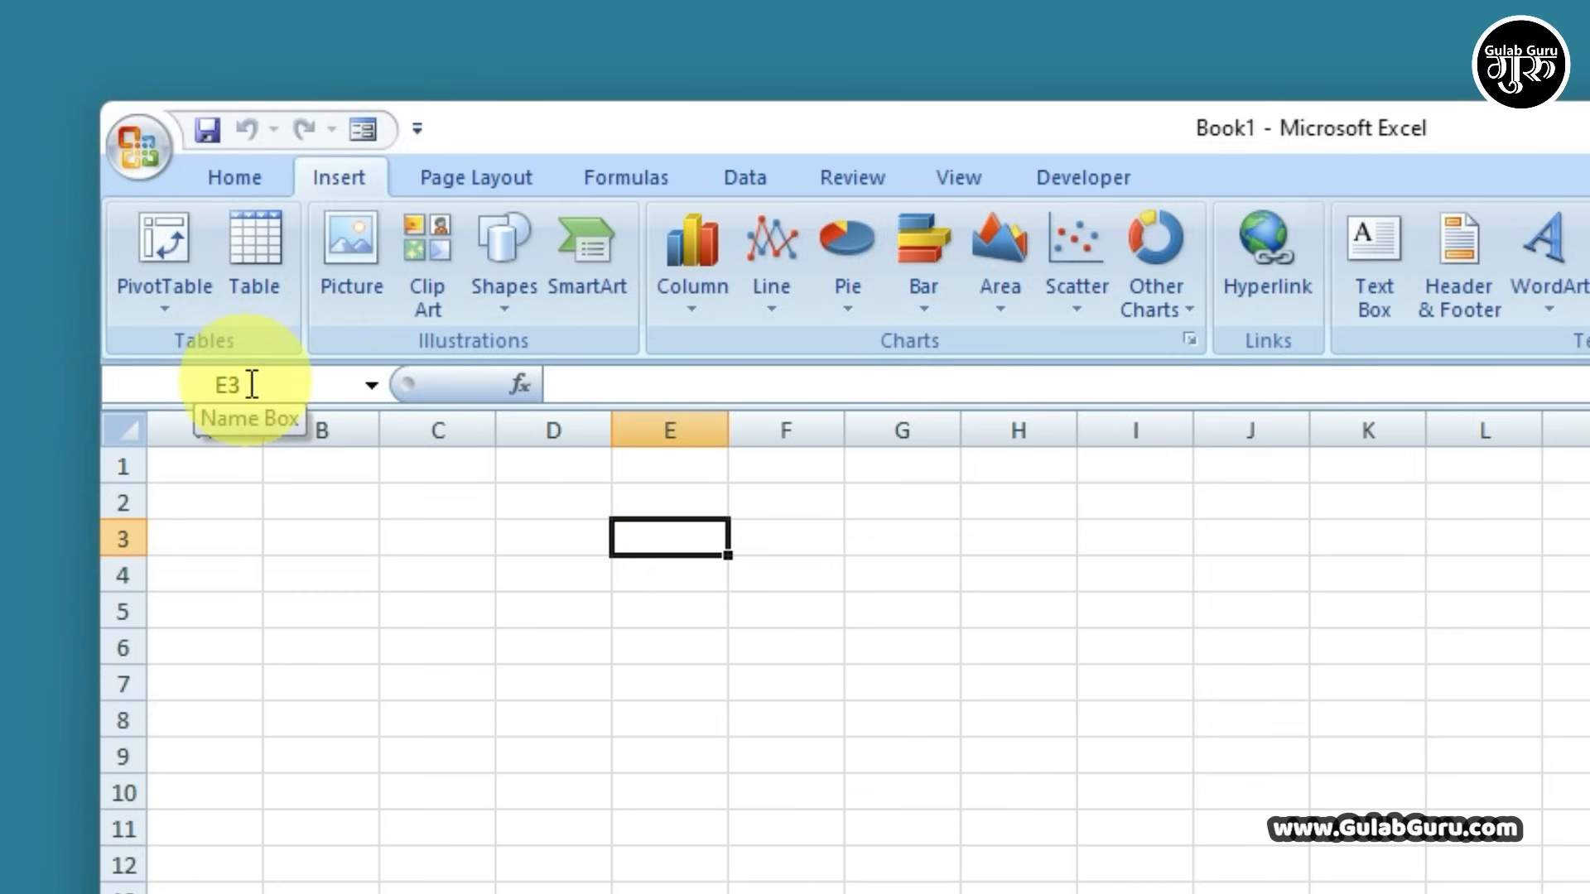
{"action": "left_click", "coordinate": [534, 573]}
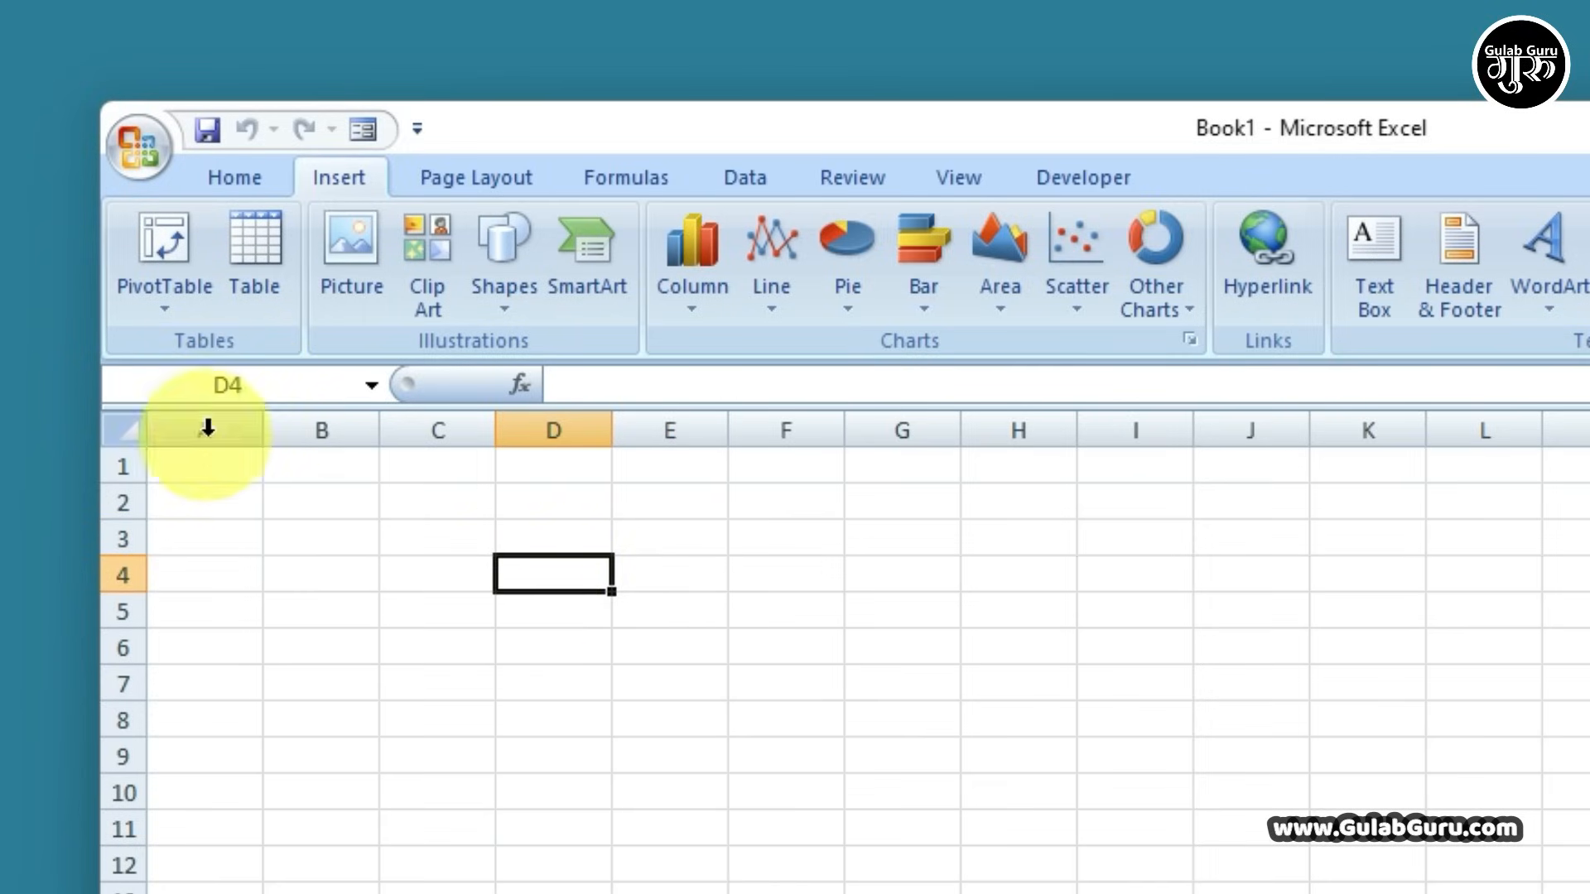
{"action": "left_click_drag", "start_coordinate": [206, 425], "coordinate": [1586, 427]}
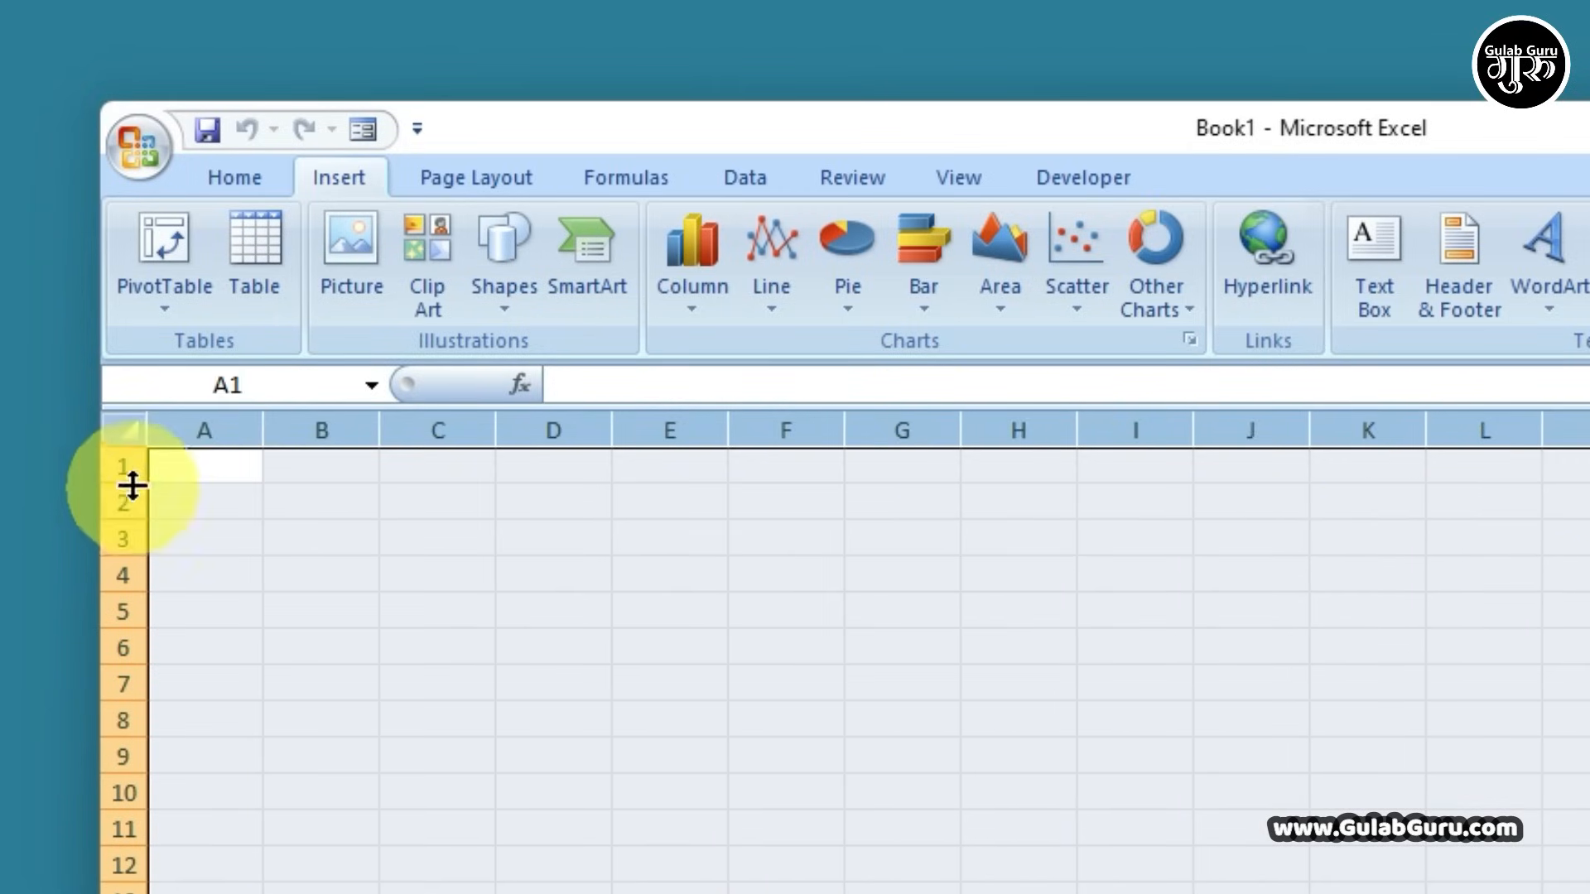
{"action": "left_click_drag", "start_coordinate": [126, 465], "coordinate": [109, 890]}
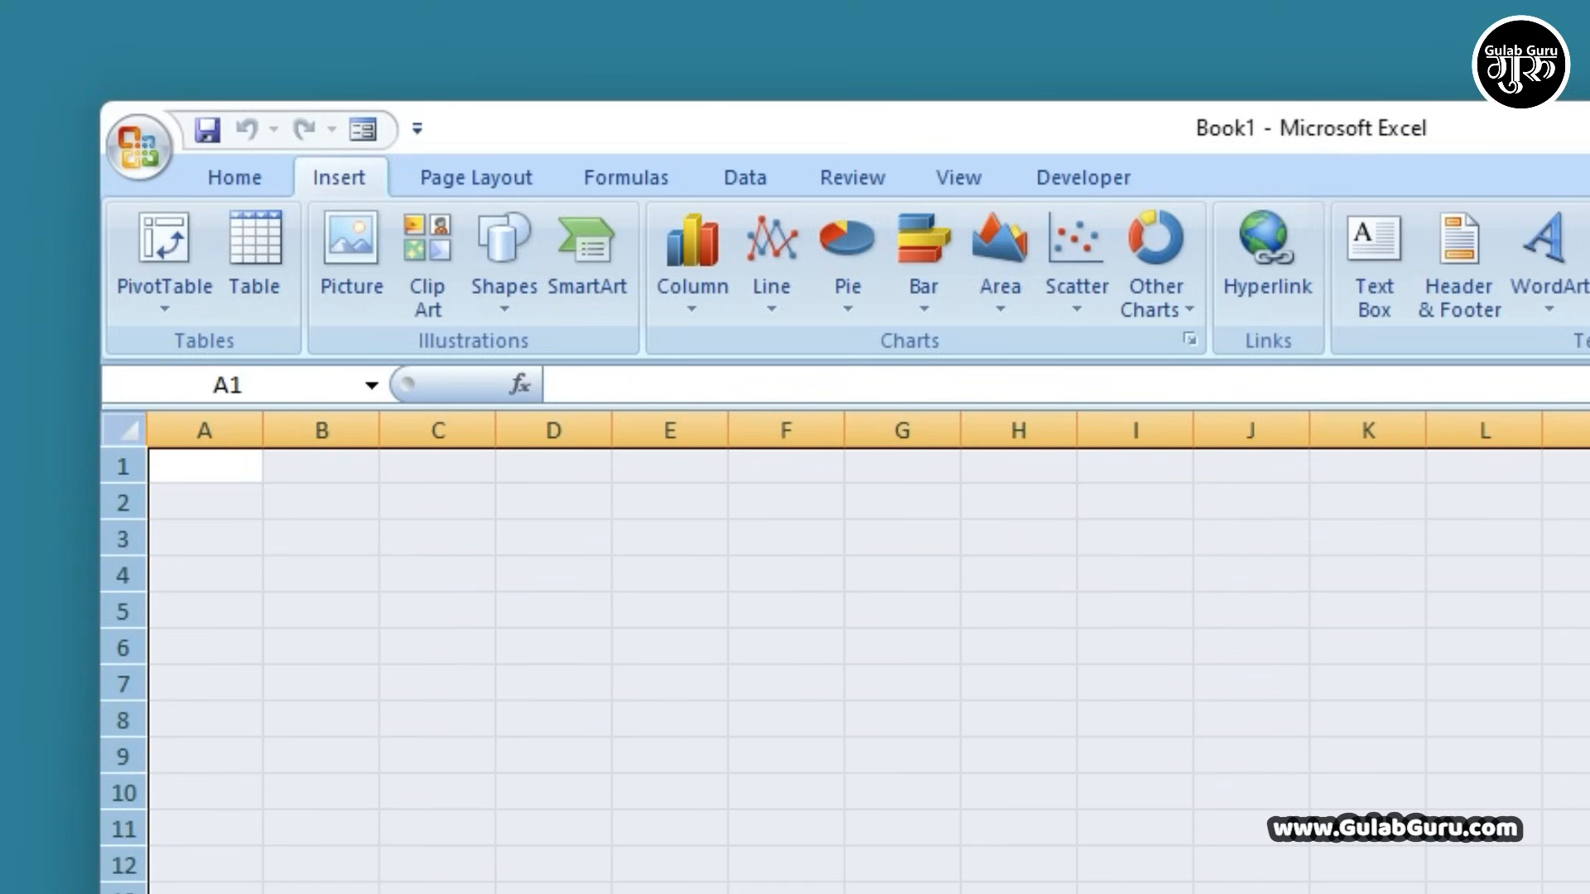
{"action": "left_click", "coordinate": [116, 465]}
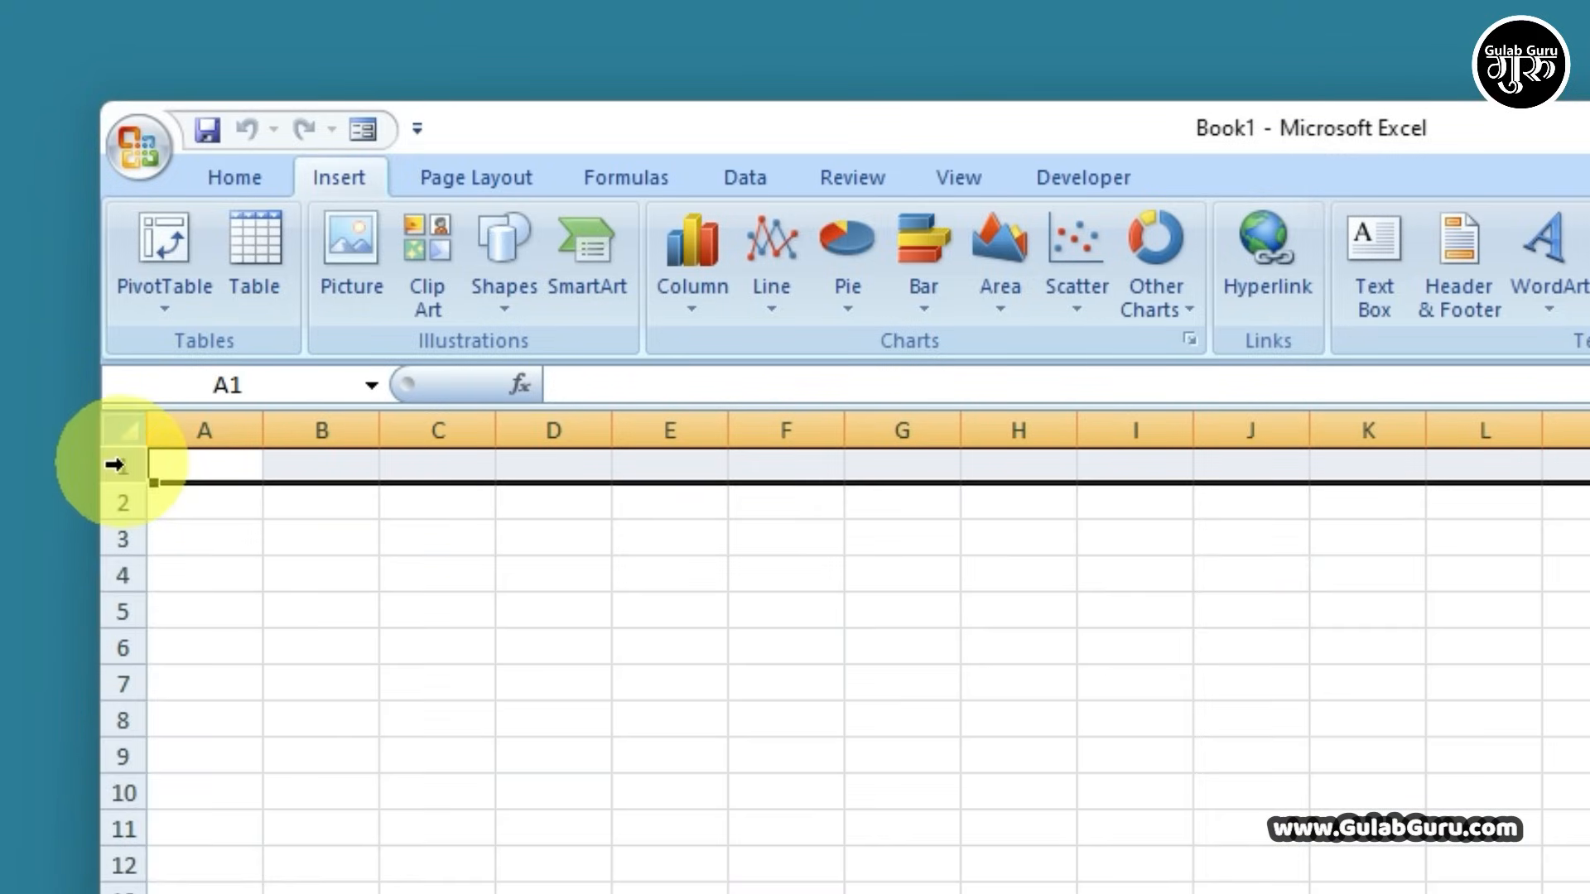
{"action": "left_click_drag", "start_coordinate": [111, 464], "coordinate": [116, 890]}
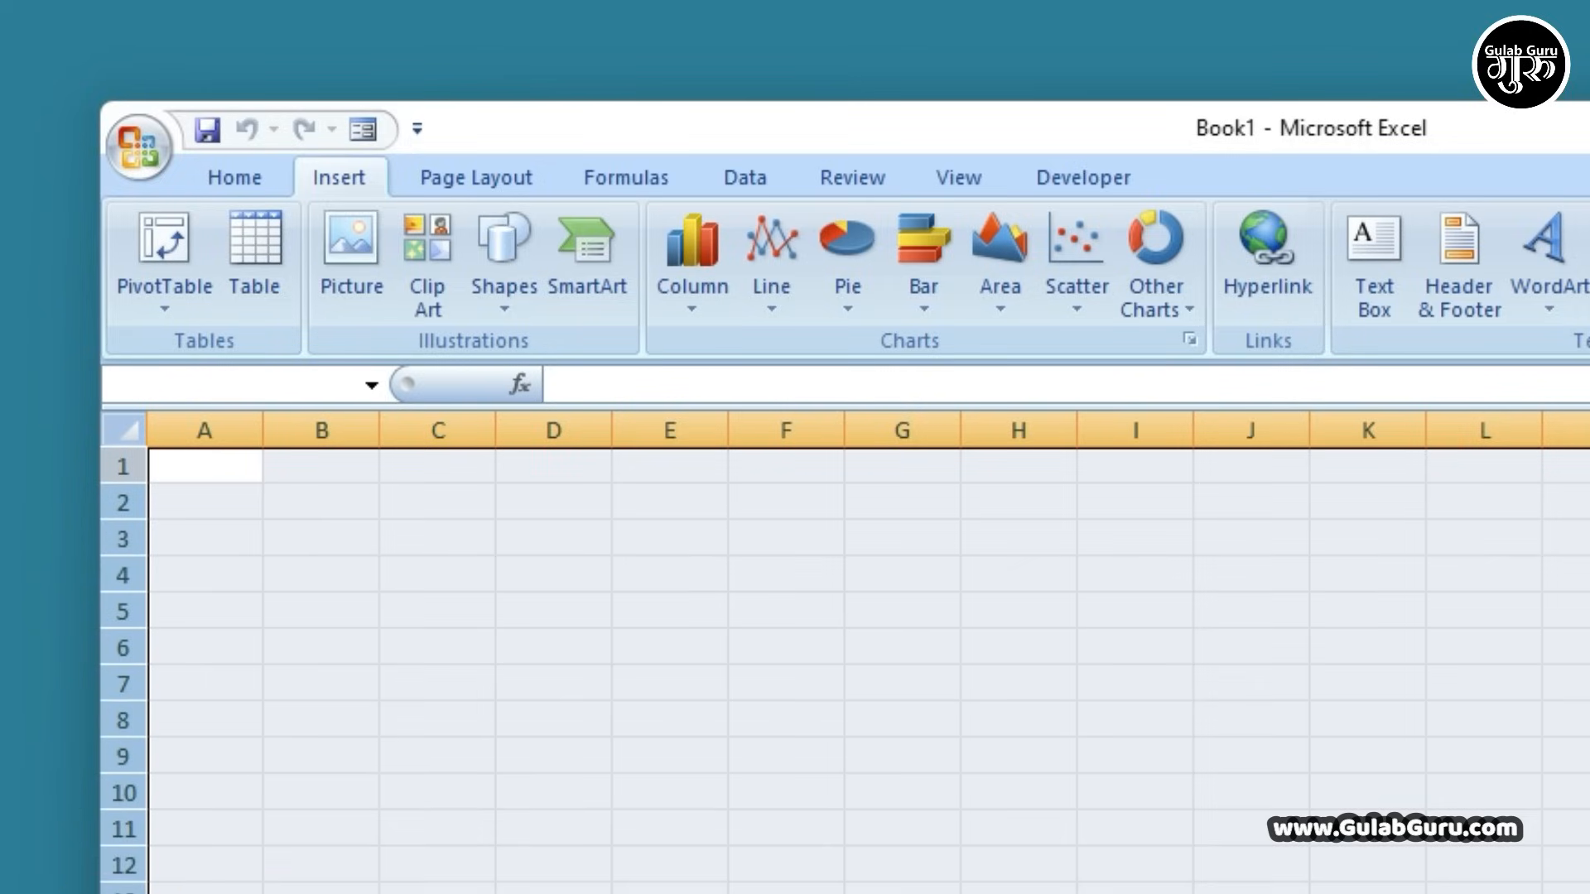
{"action": "left_click_drag", "start_coordinate": [196, 428], "coordinate": [1370, 429]}
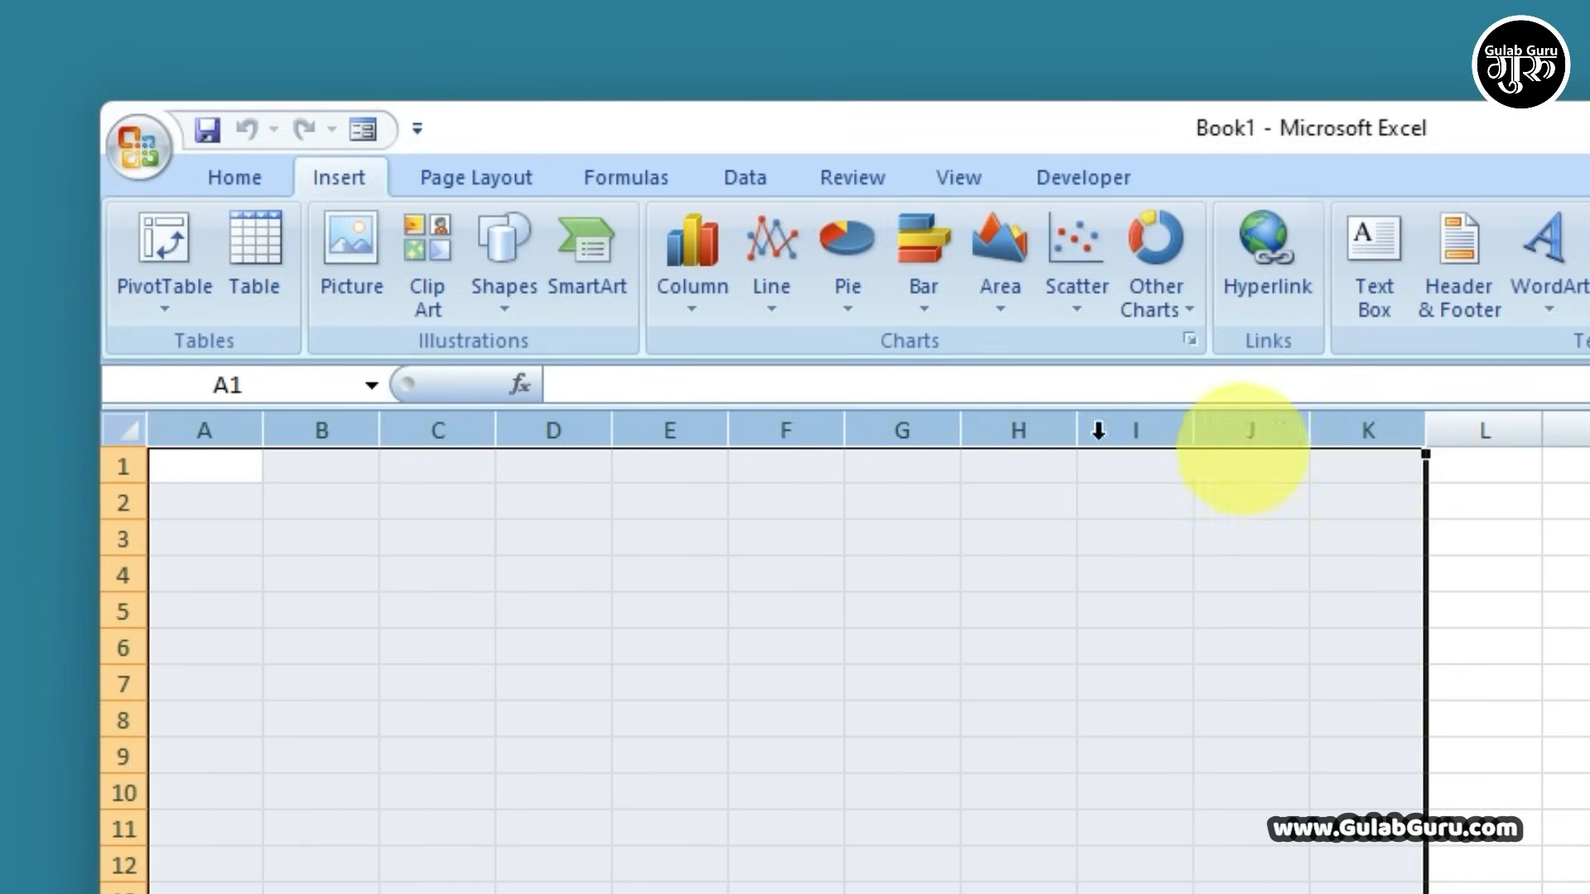
{"action": "left_click", "coordinate": [323, 429]}
{"action": "left_click", "coordinate": [117, 538]}
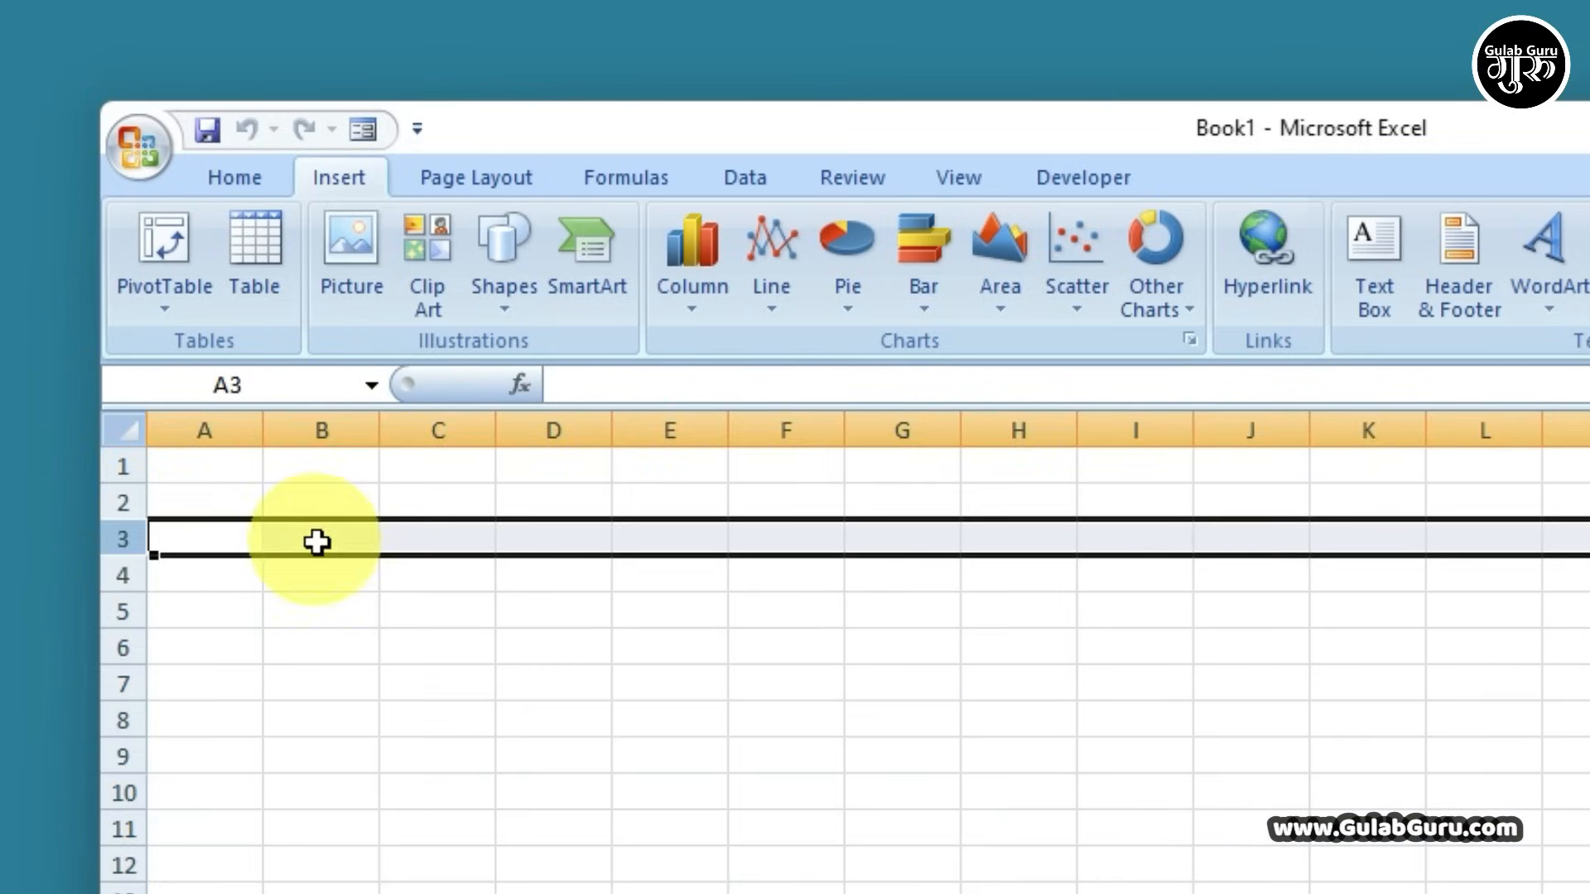
{"action": "left_click", "coordinate": [317, 541]}
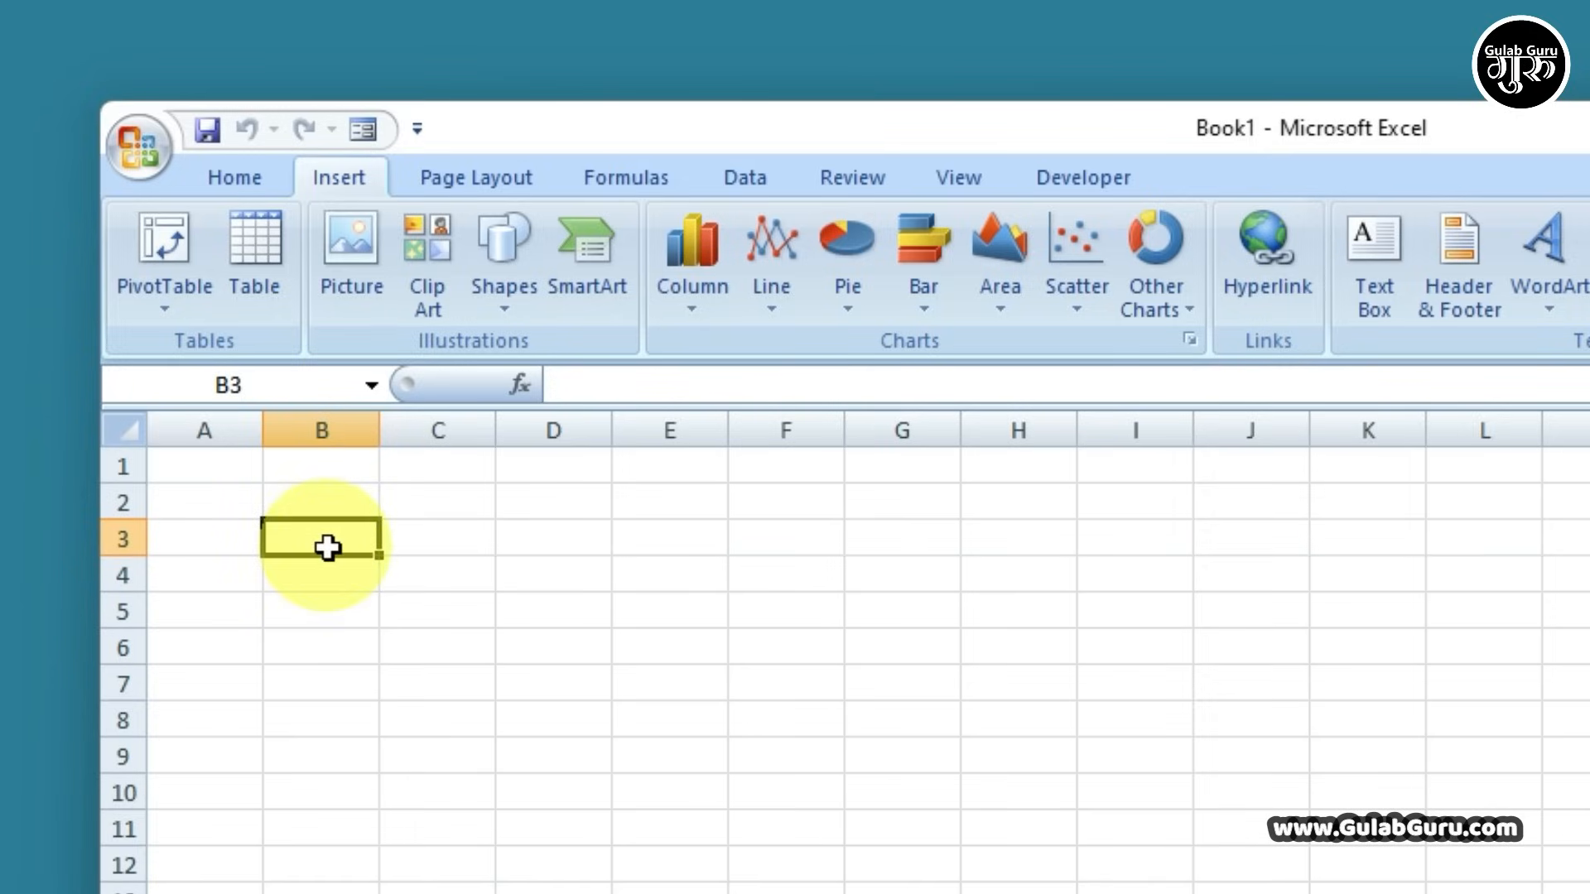
{"action": "left_click", "coordinate": [328, 416]}
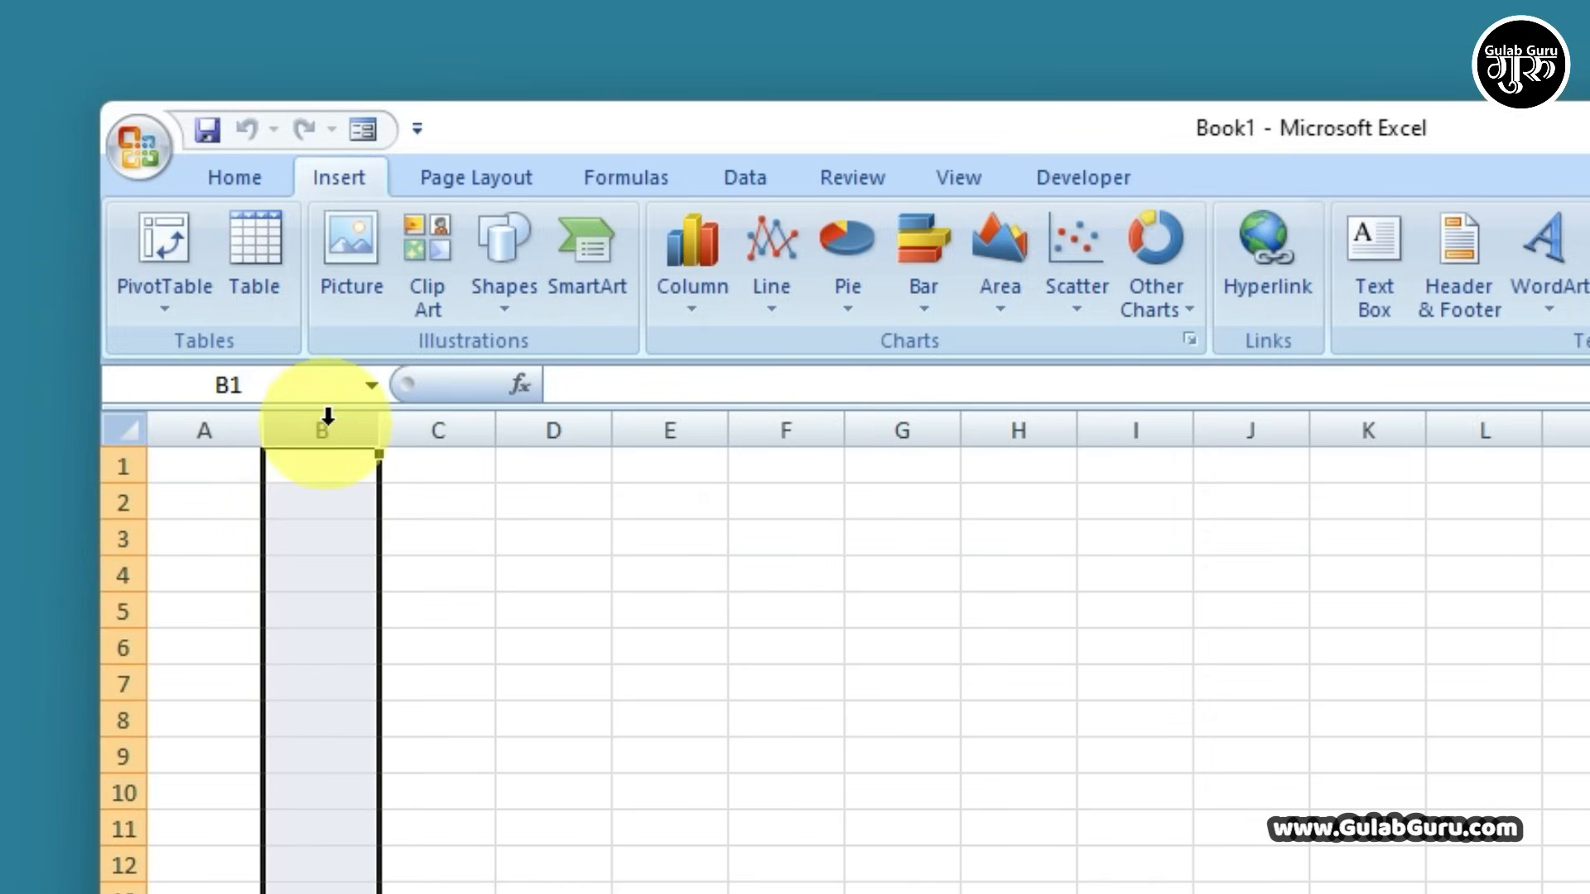
{"action": "left_click", "coordinate": [106, 534]}
{"action": "left_click", "coordinate": [315, 542]}
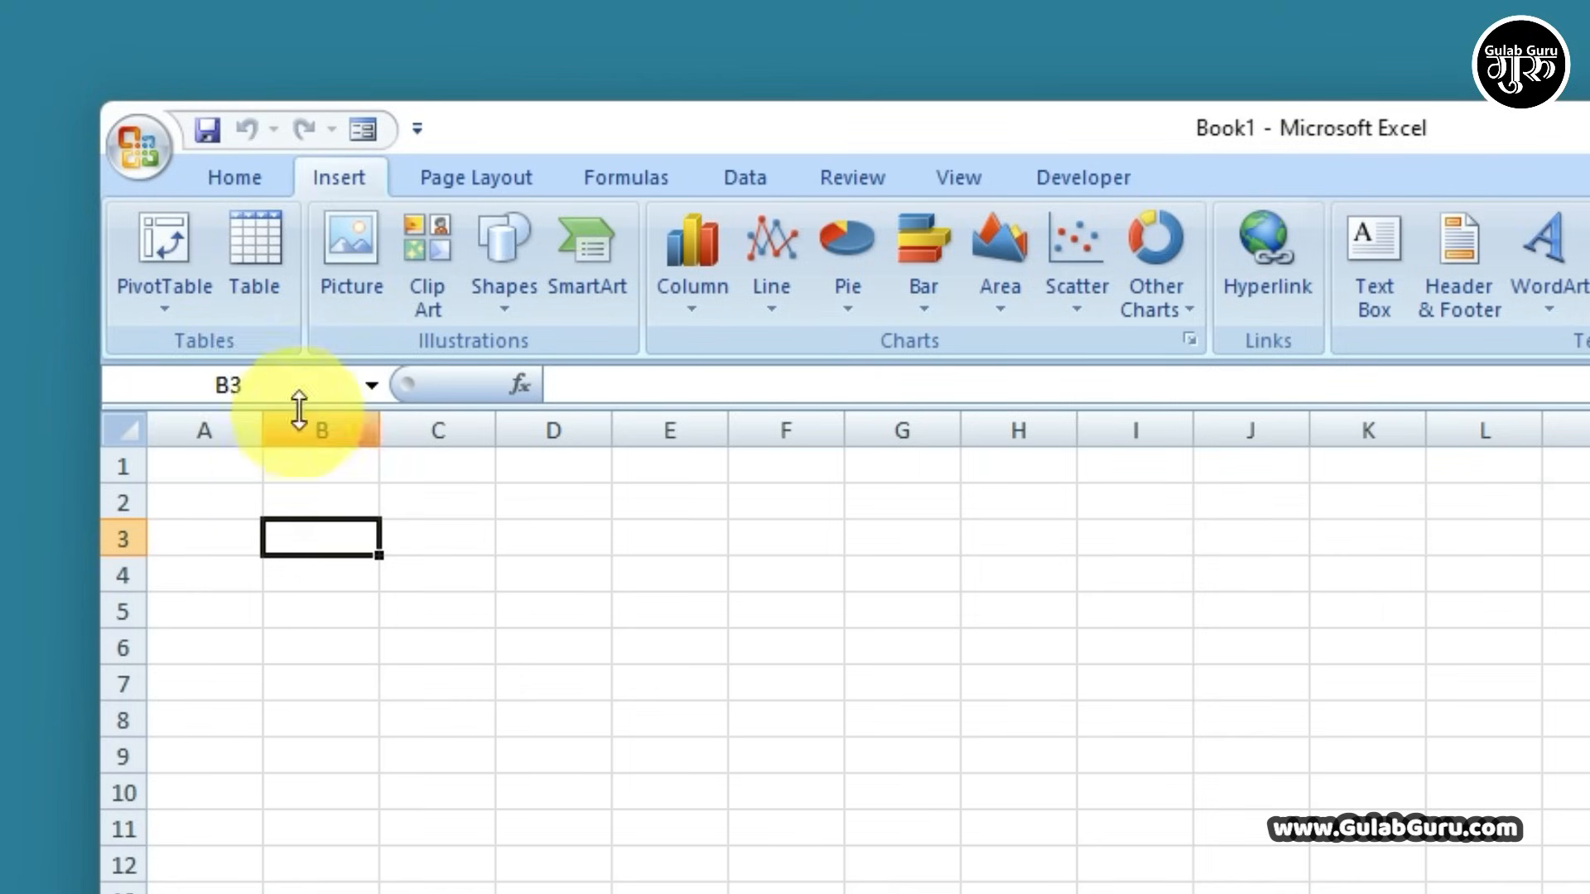
{"action": "left_click_drag", "start_coordinate": [227, 426], "coordinate": [894, 427]}
{"action": "left_click_drag", "start_coordinate": [117, 465], "coordinate": [121, 613]}
{"action": "left_click", "coordinate": [330, 537]}
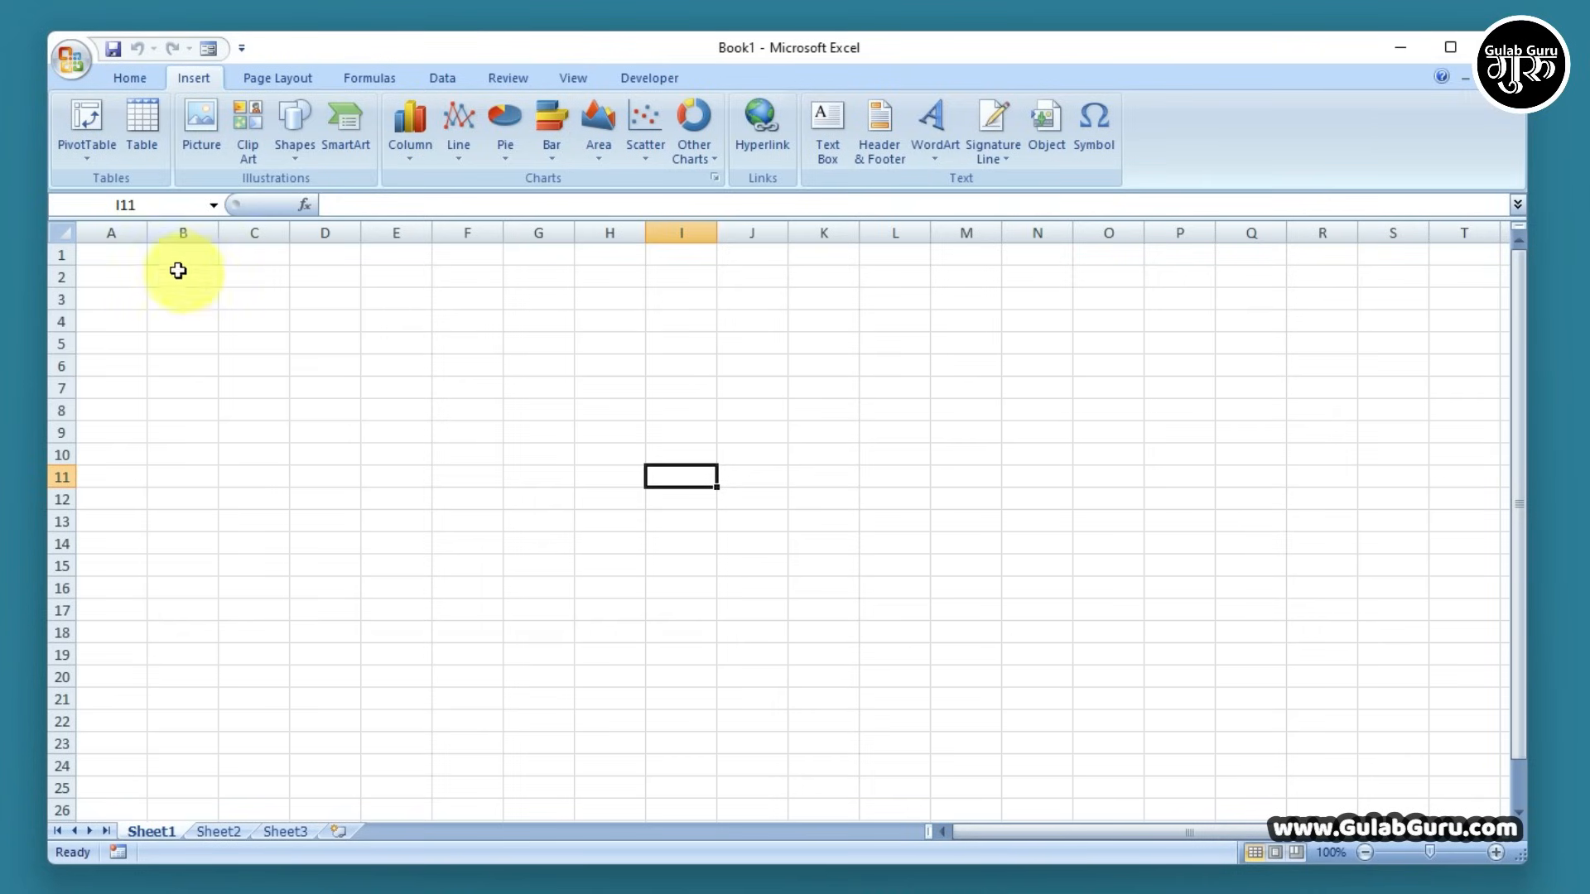
{"action": "left_click_drag", "start_coordinate": [313, 490], "coordinate": [1284, 715]}
{"action": "left_click", "coordinate": [632, 451]}
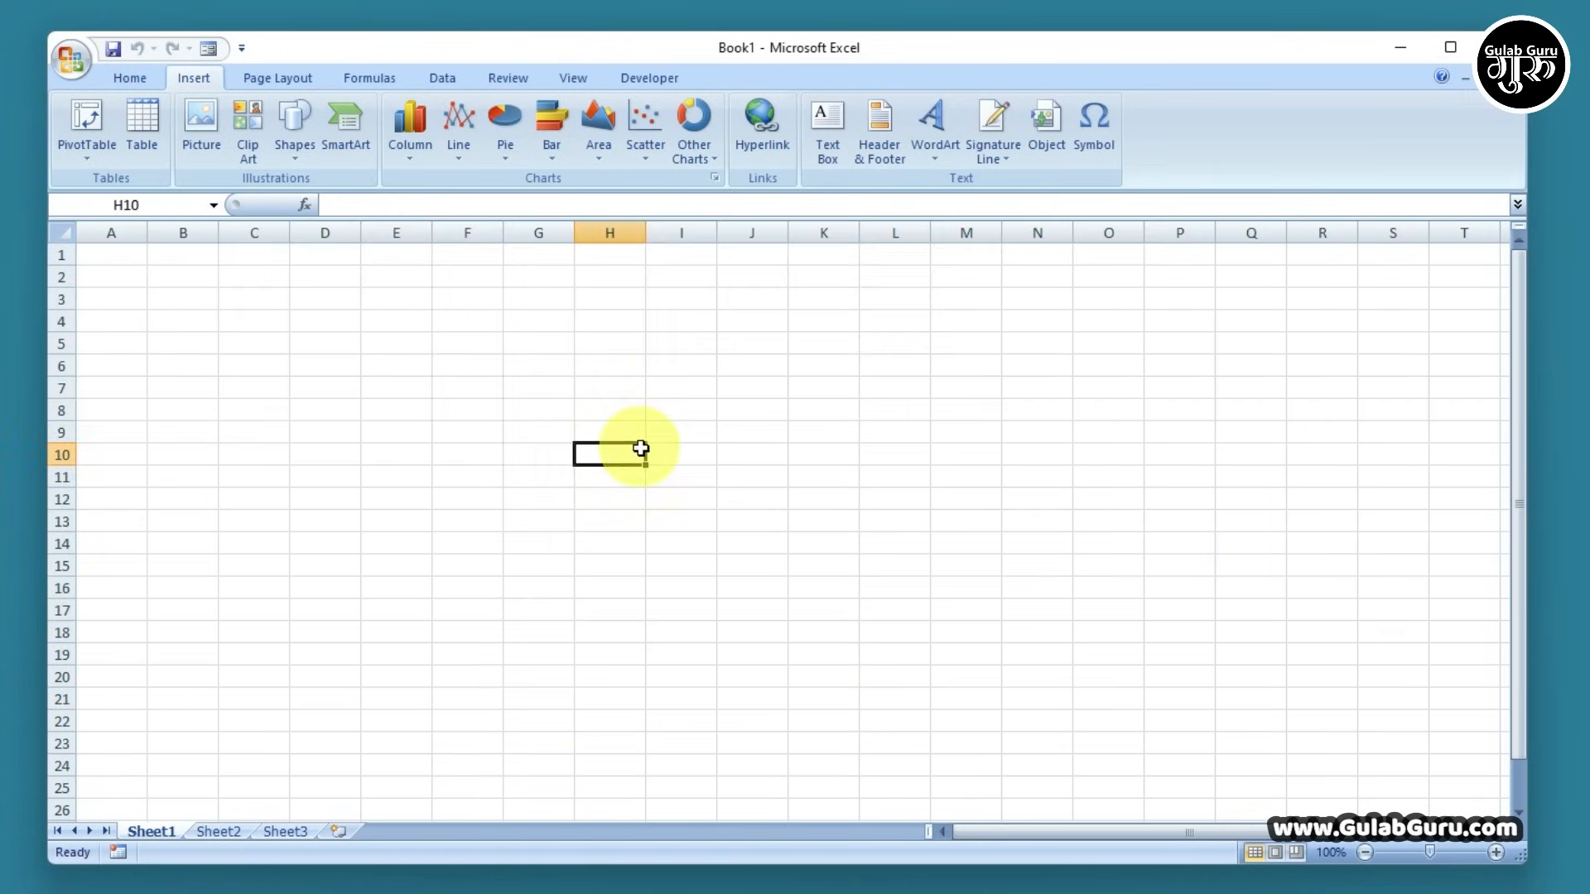
{"action": "left_click", "coordinate": [607, 386]}
{"action": "left_click", "coordinate": [509, 366]}
{"action": "left_click", "coordinate": [399, 366]}
{"action": "left_click", "coordinate": [407, 340]}
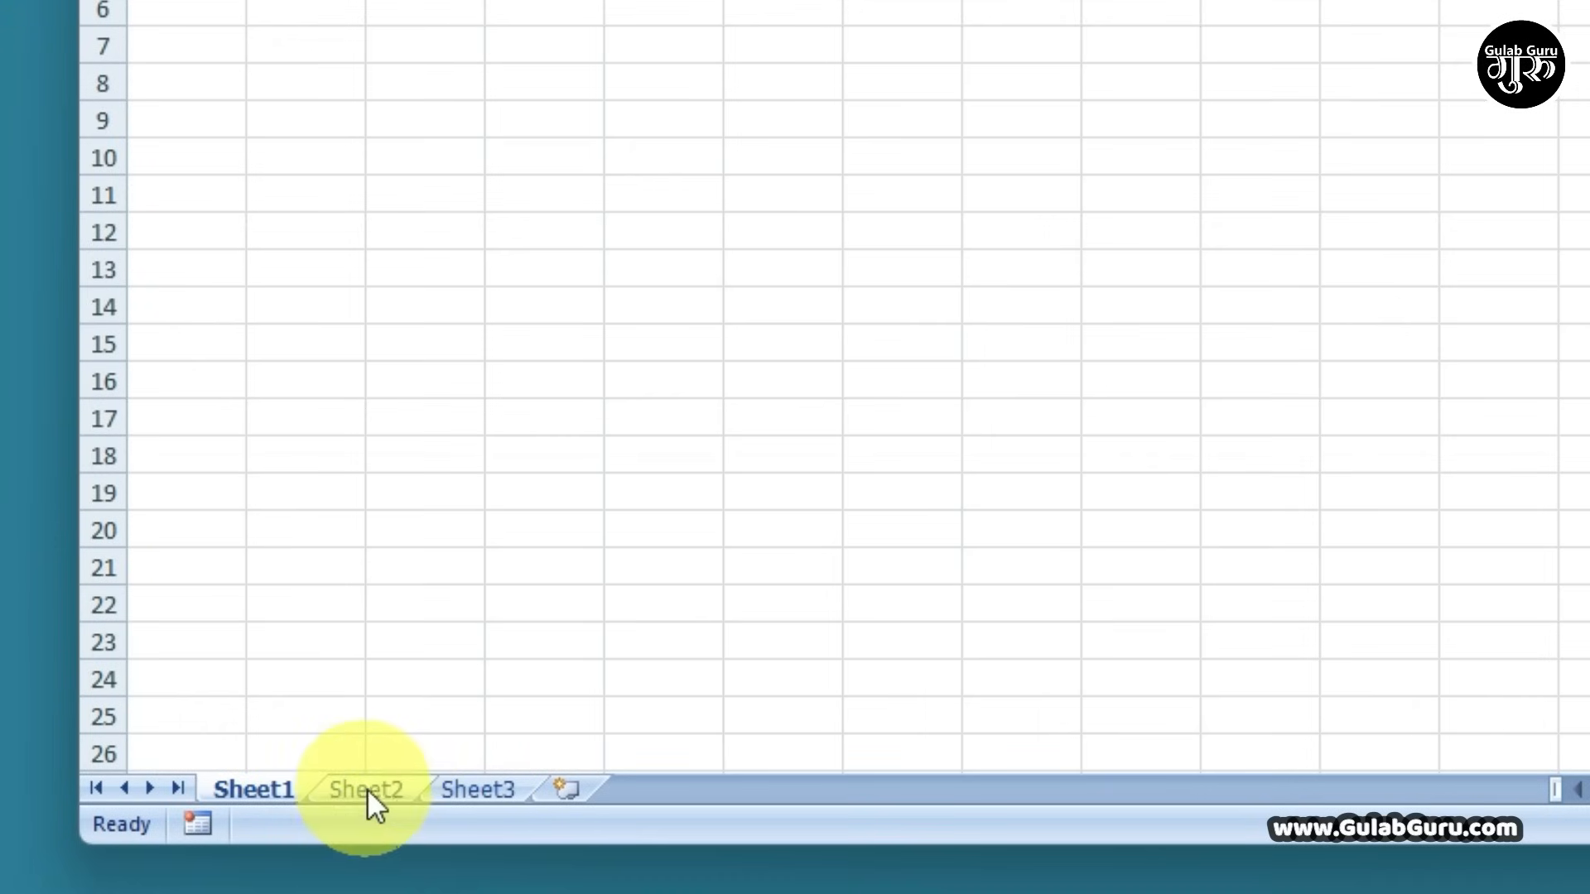
Switch to Sheet2 and Sheet3, then add two new worksheets, Sheet4 and Sheet5
{"action": "left_click", "coordinate": [219, 832]}
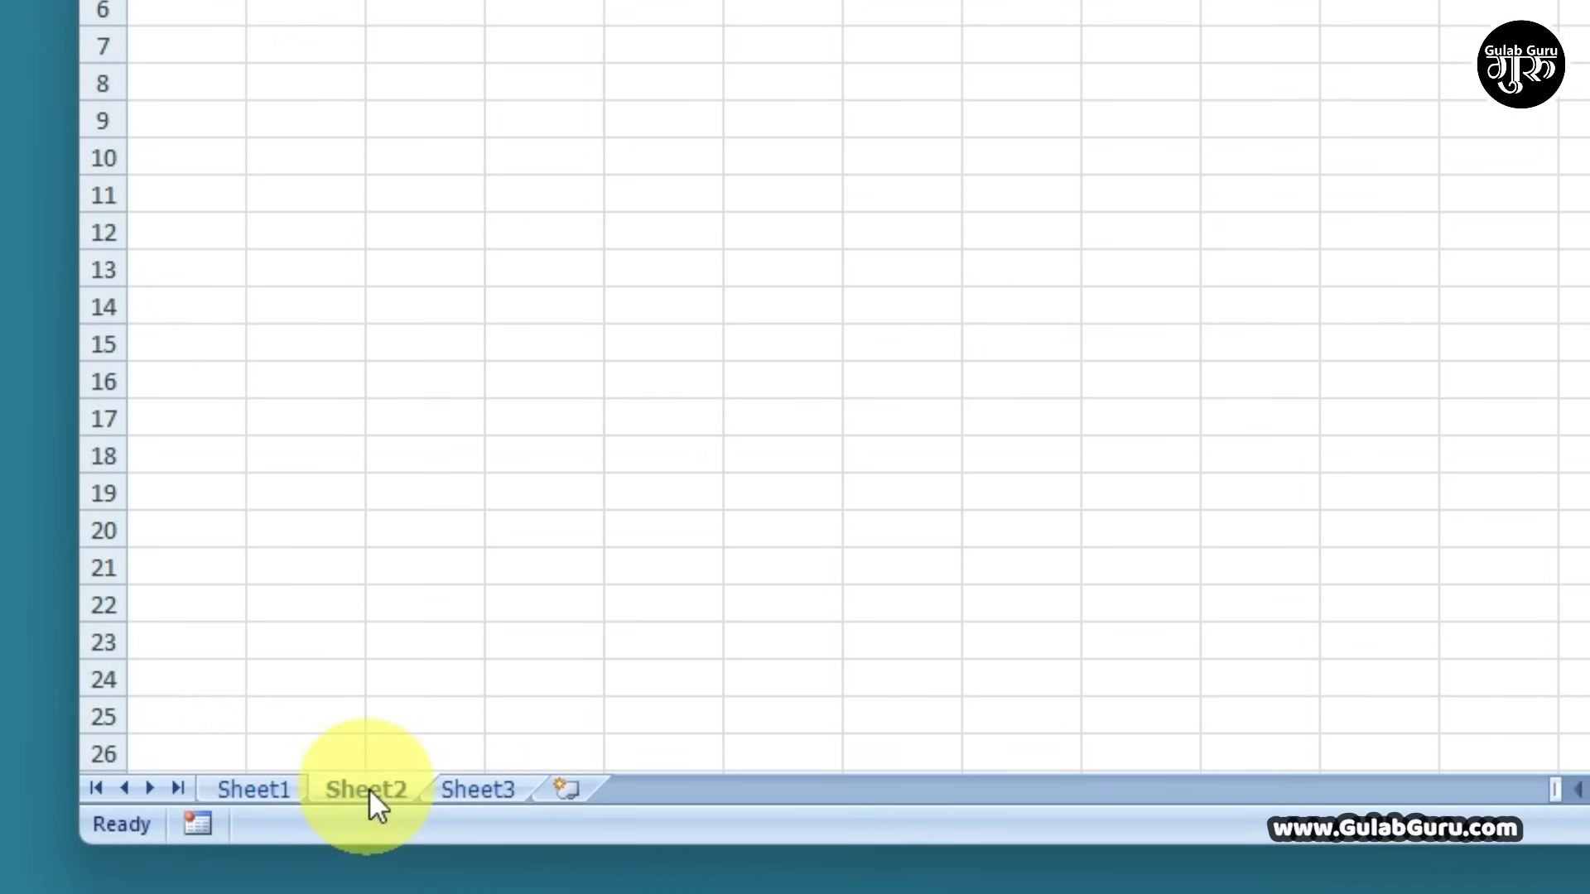
{"action": "left_click", "coordinate": [485, 792]}
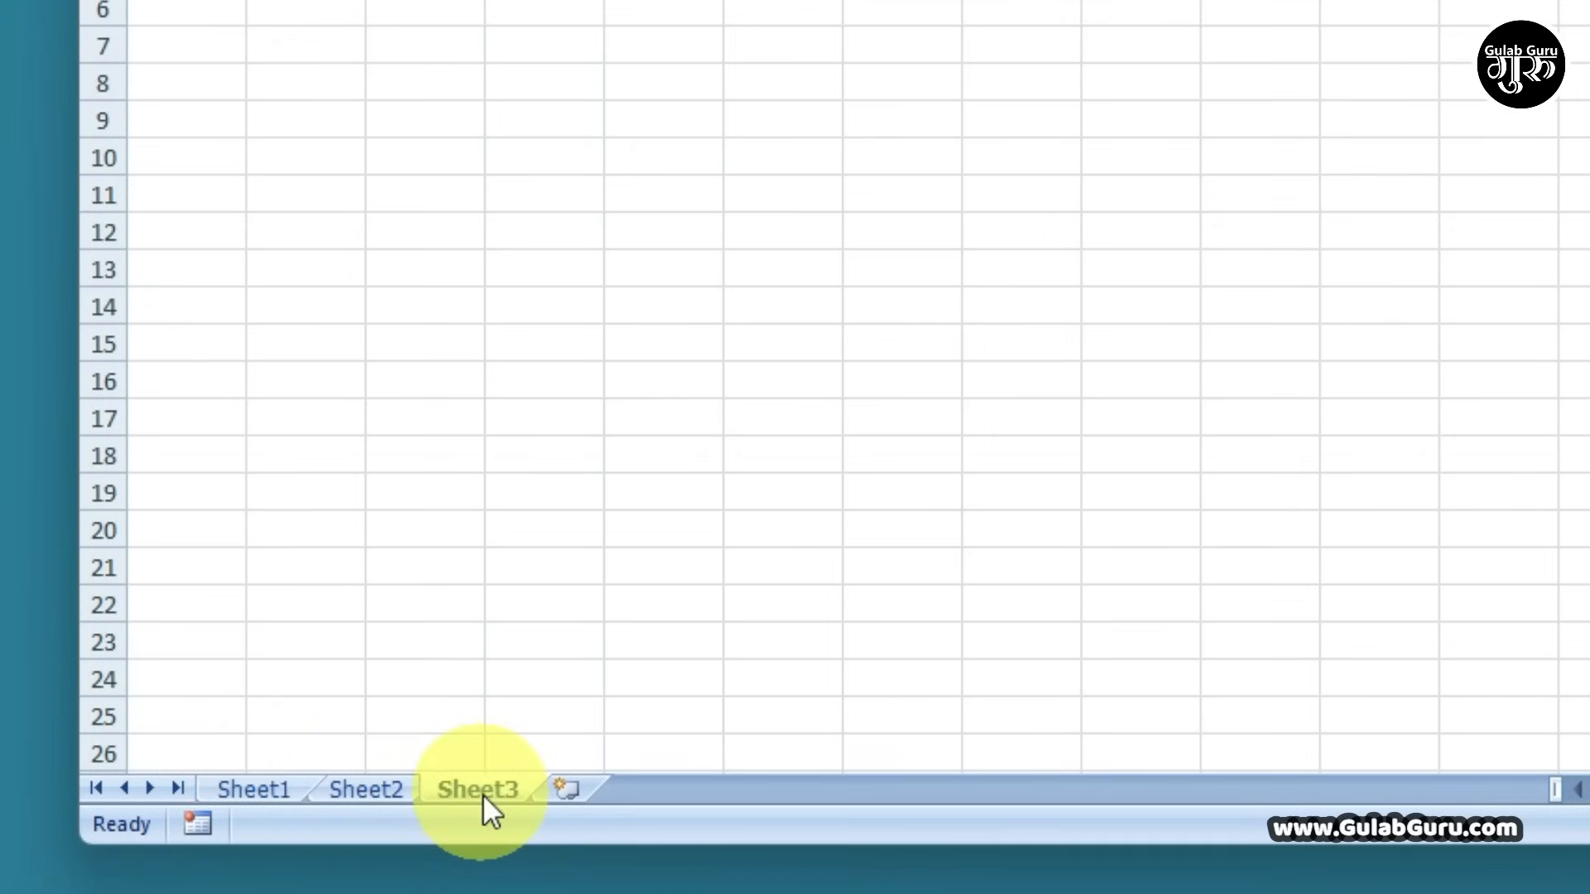
{"action": "left_click", "coordinate": [571, 794]}
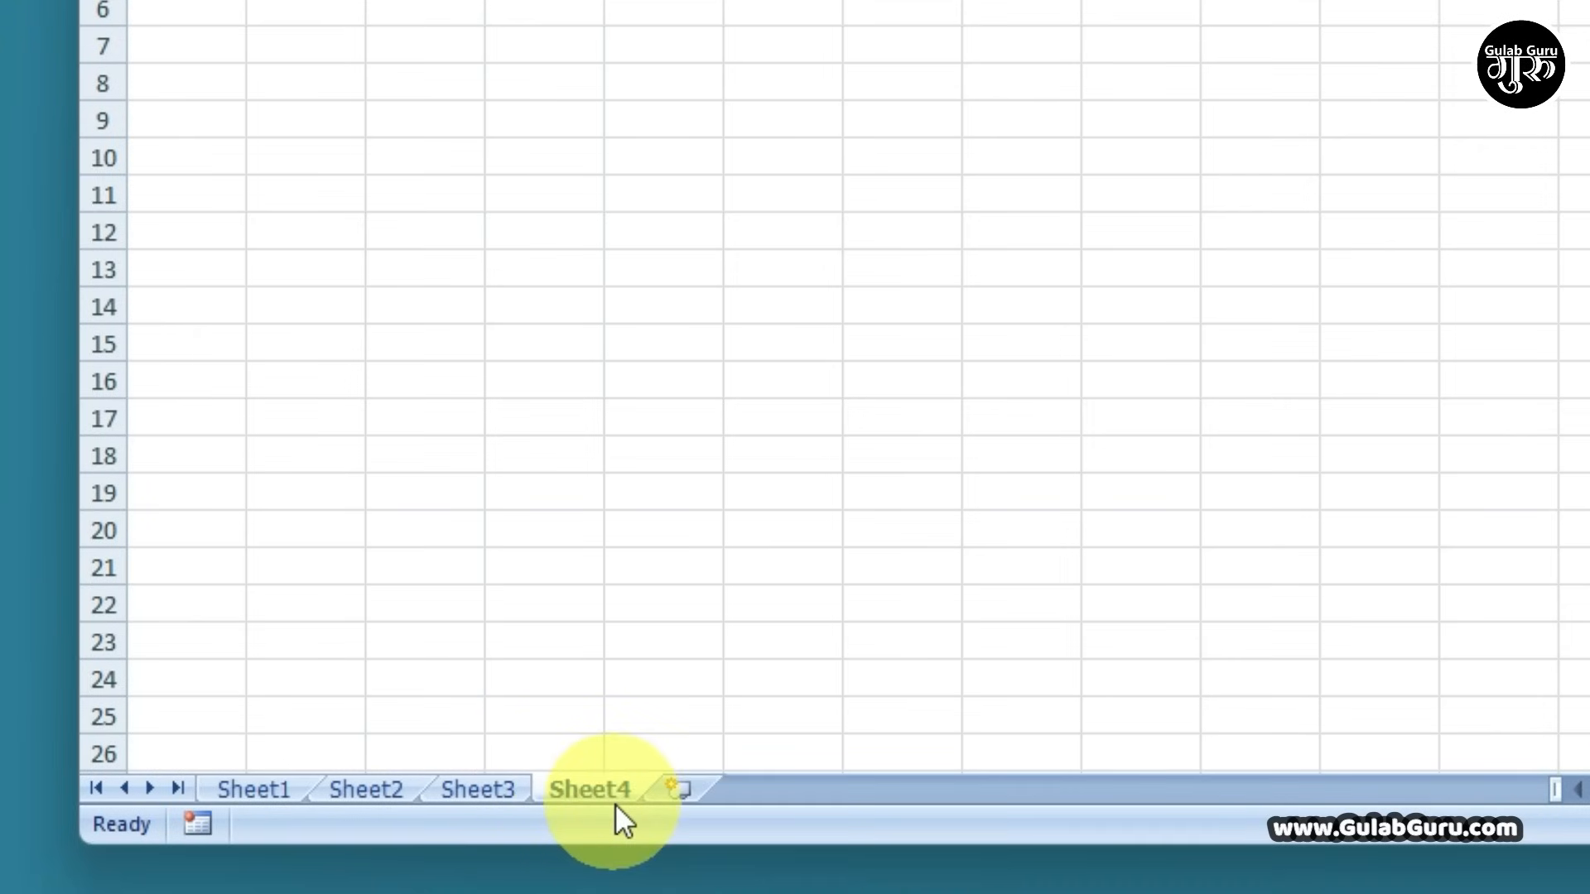
{"action": "left_click", "coordinate": [686, 791]}
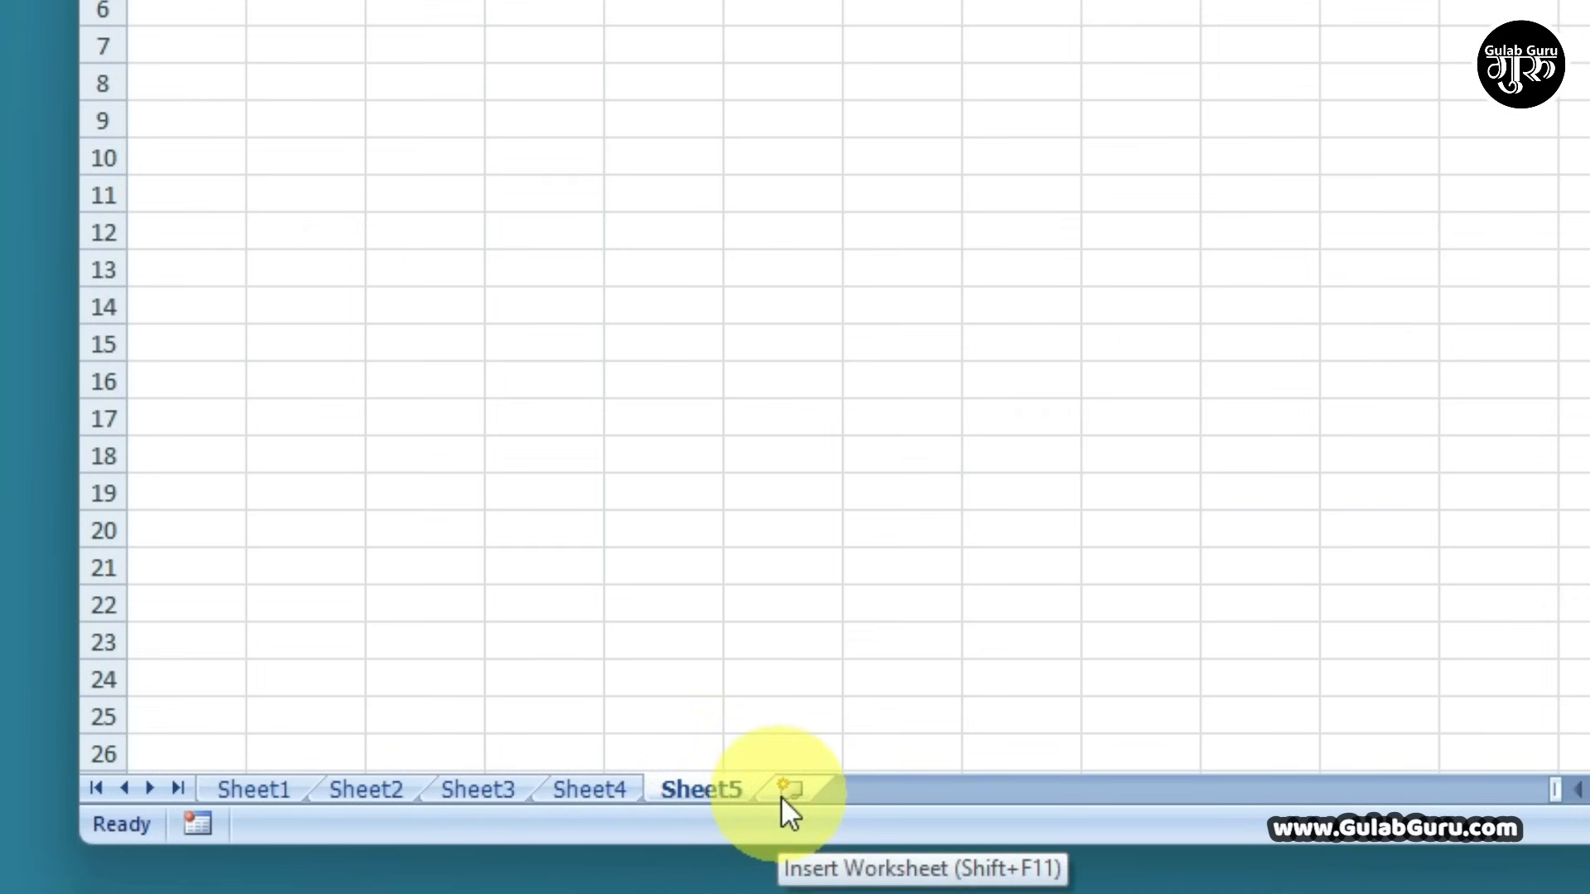
Delete Sheet5 and Sheet4, leaving only Sheet1 through Sheet3
{"action": "right_click", "coordinate": [698, 789]}
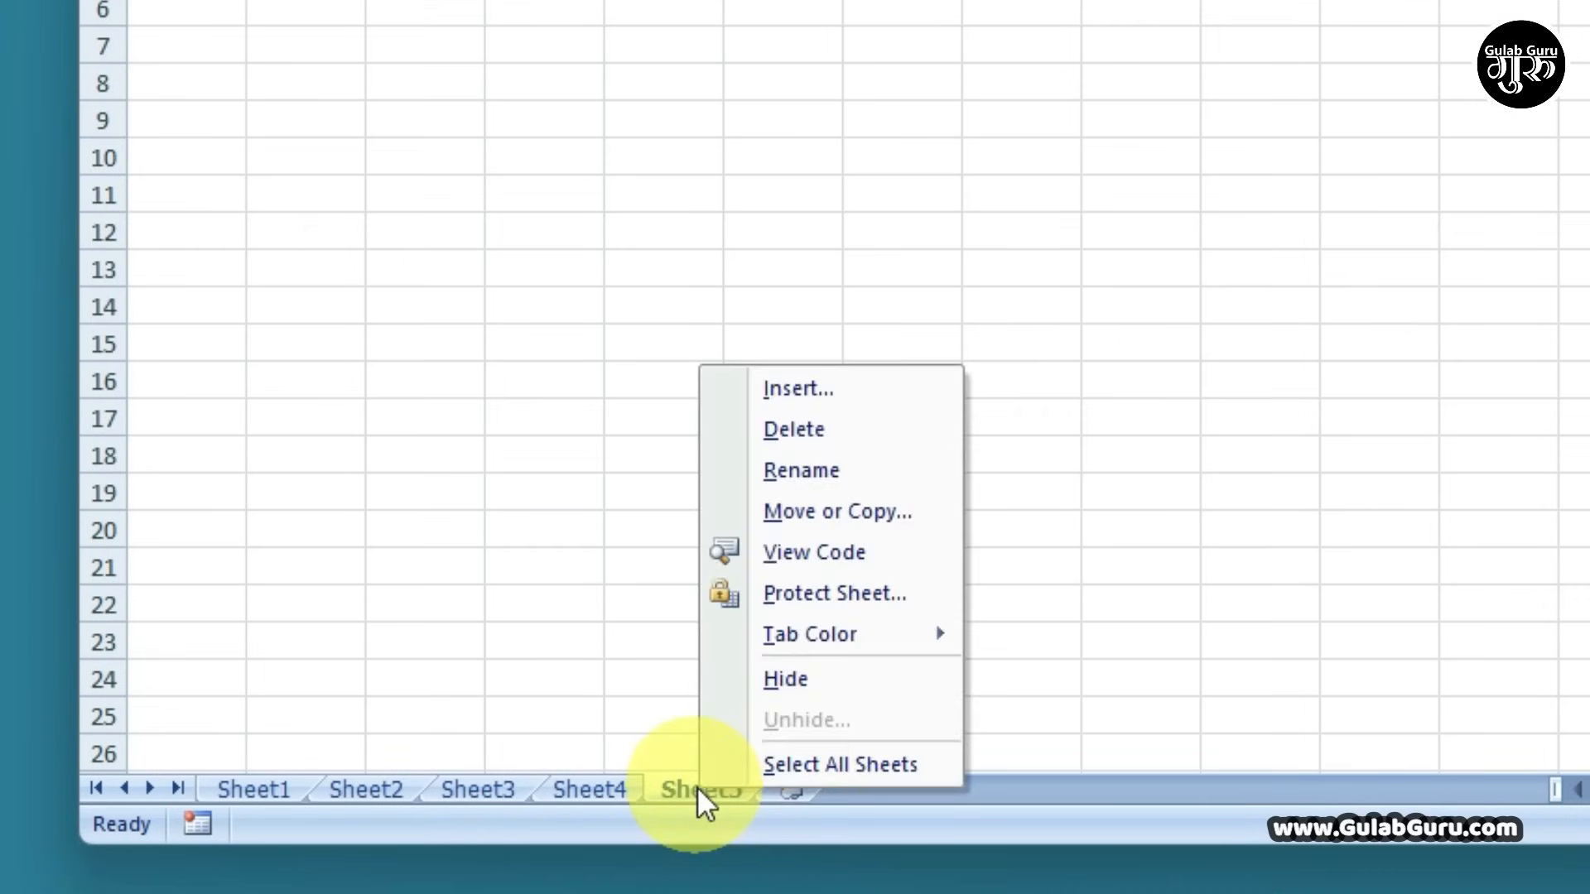
{"action": "left_click", "coordinate": [797, 429]}
{"action": "right_click", "coordinate": [589, 789]}
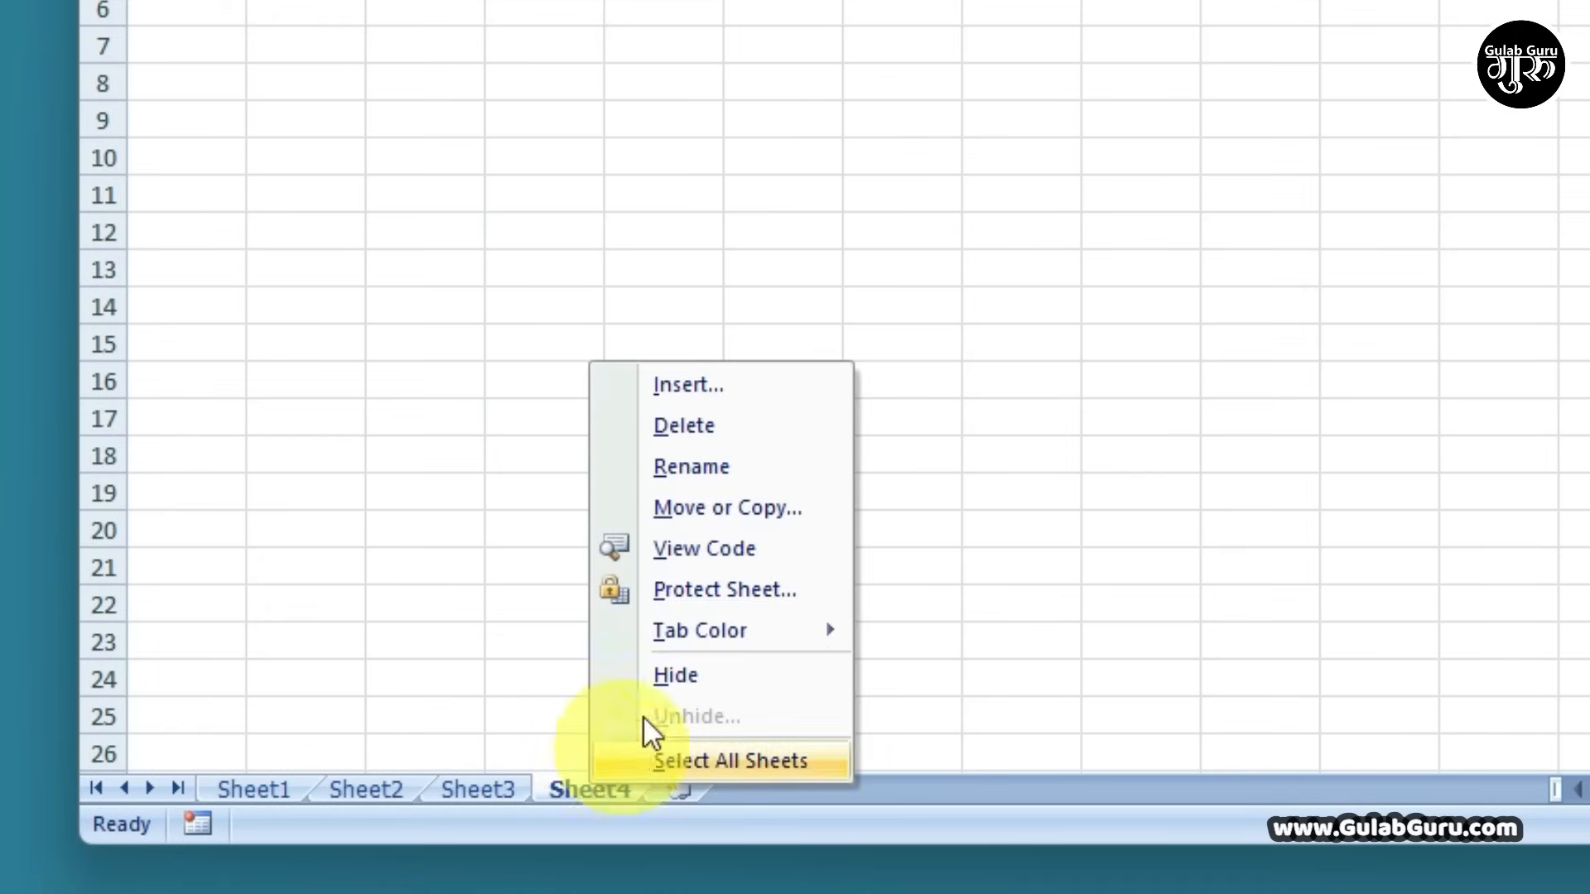
{"action": "left_click", "coordinate": [687, 420]}
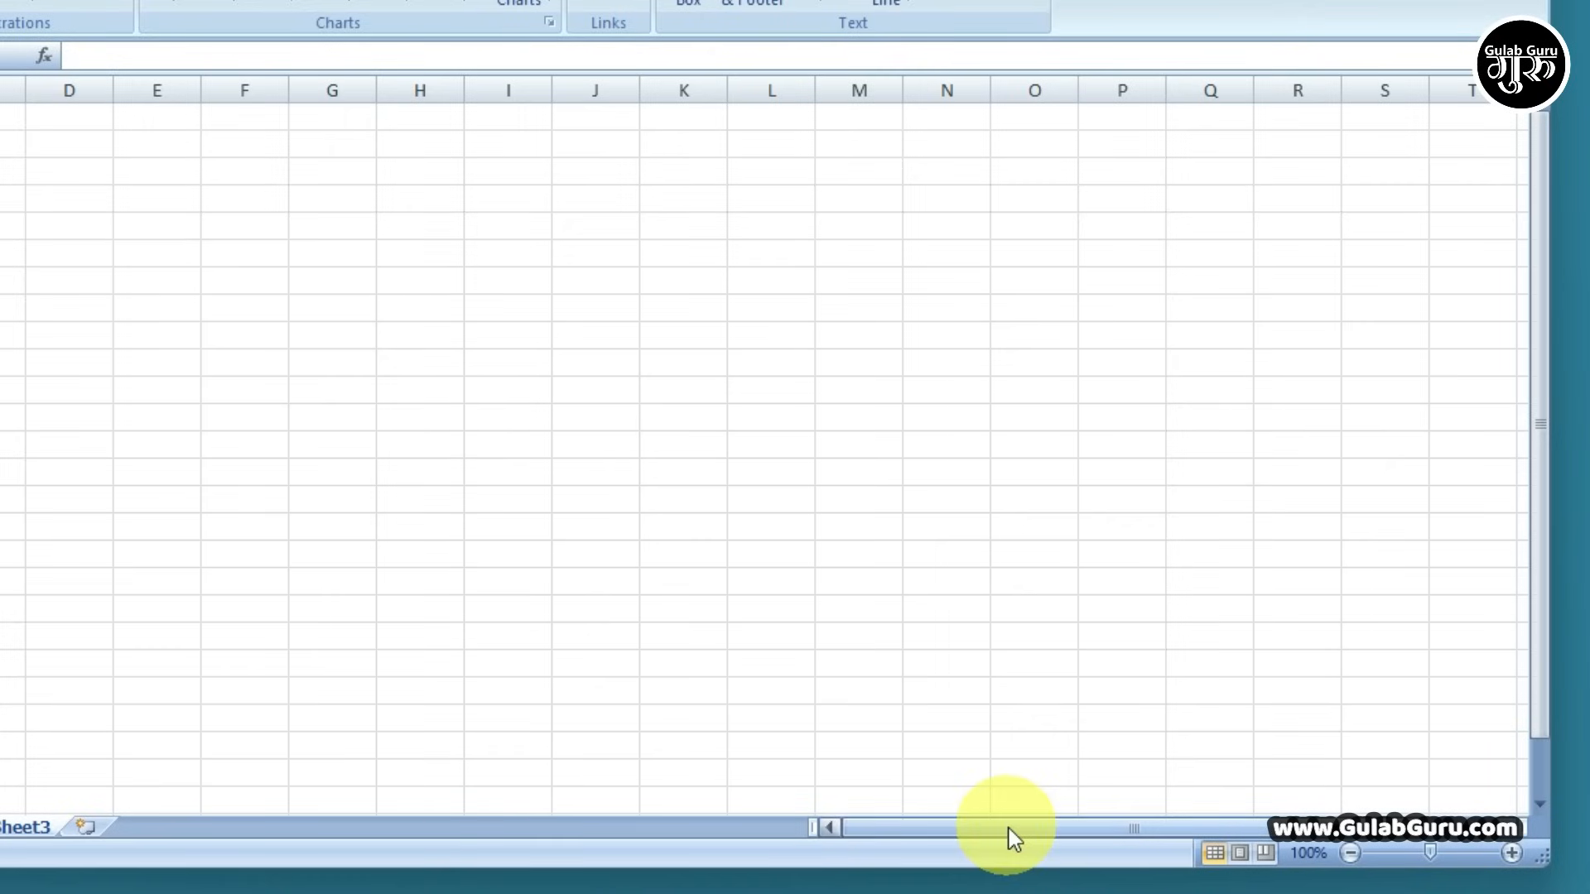
{"action": "left_click_drag", "start_coordinate": [1011, 841], "coordinate": [1146, 845]}
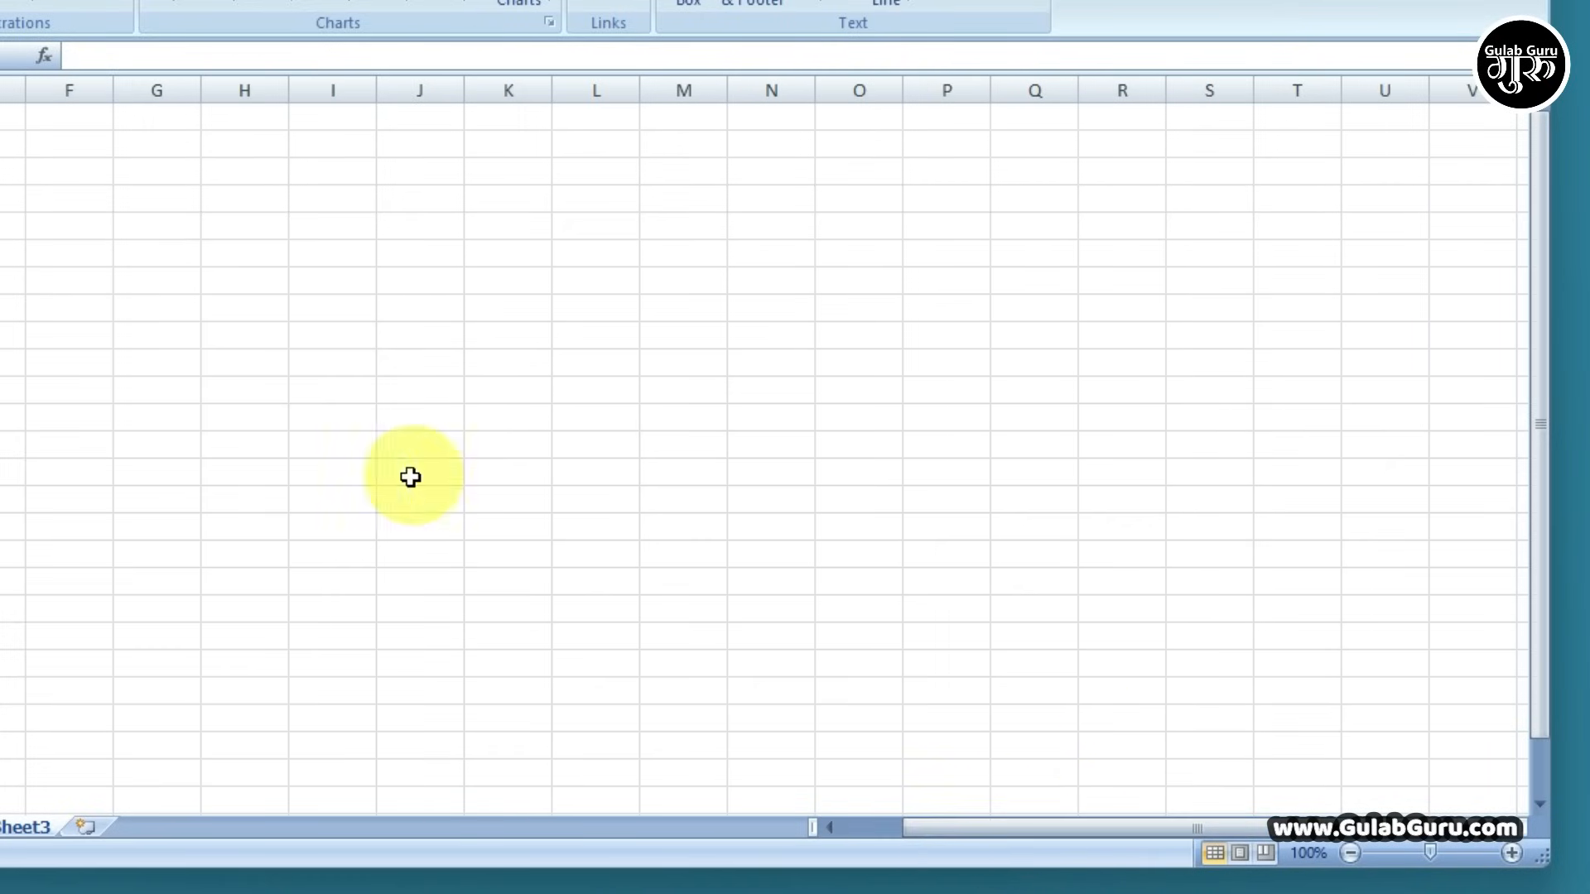
{"action": "left_click", "coordinate": [1485, 551]}
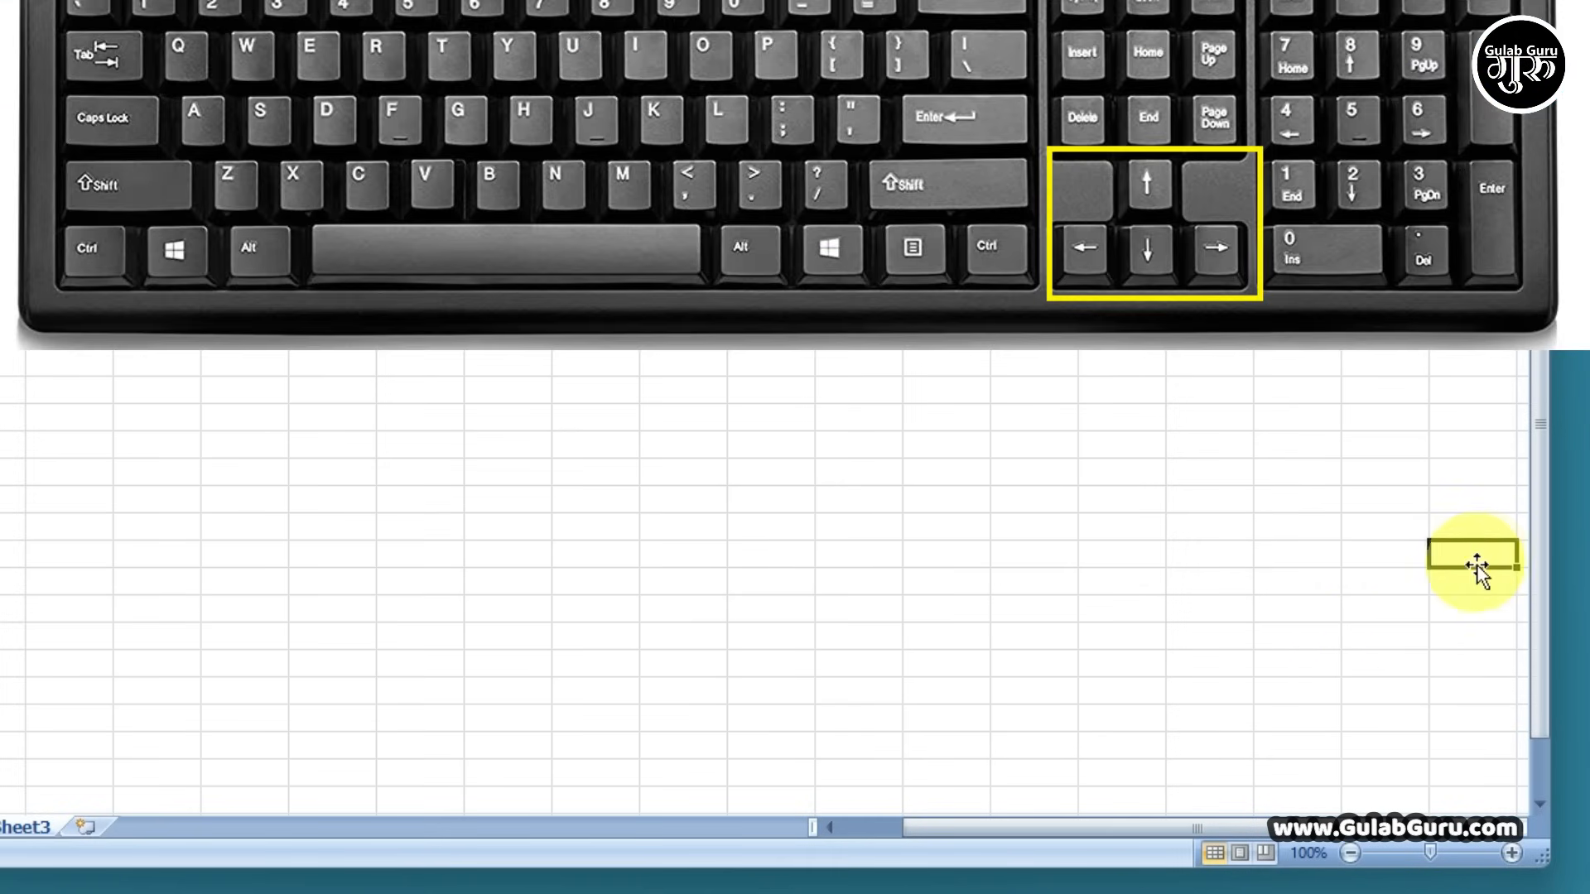
{"action": "key", "text": "Right"}
{"action": "key", "text": "Right"}
{"action": "key", "text": "Right"}
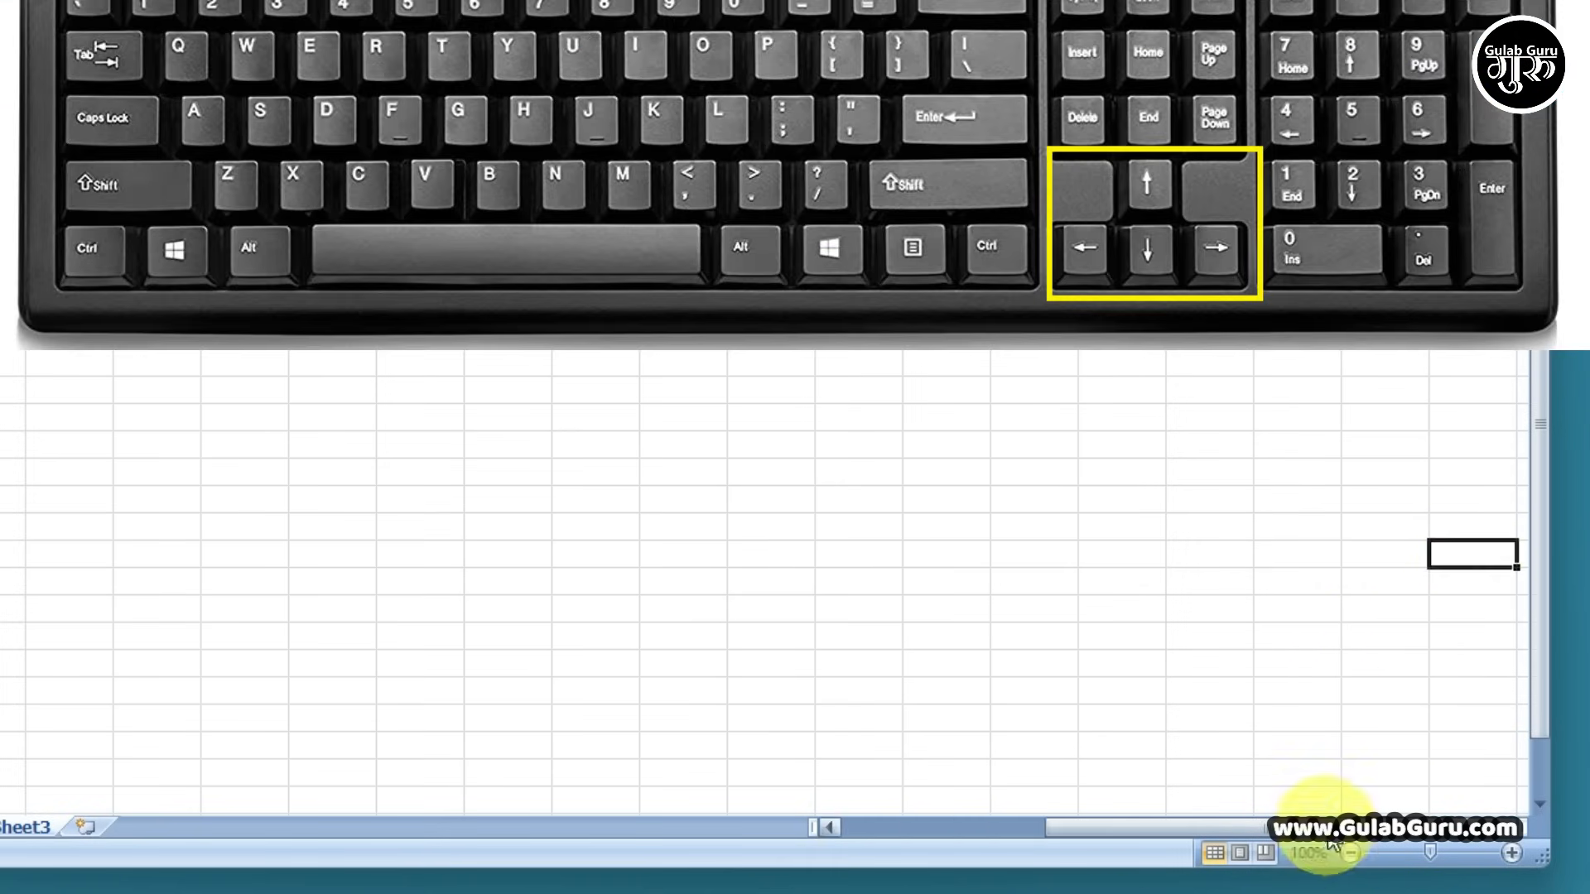
{"action": "left_click_drag", "start_coordinate": [1313, 825], "coordinate": [1391, 820]}
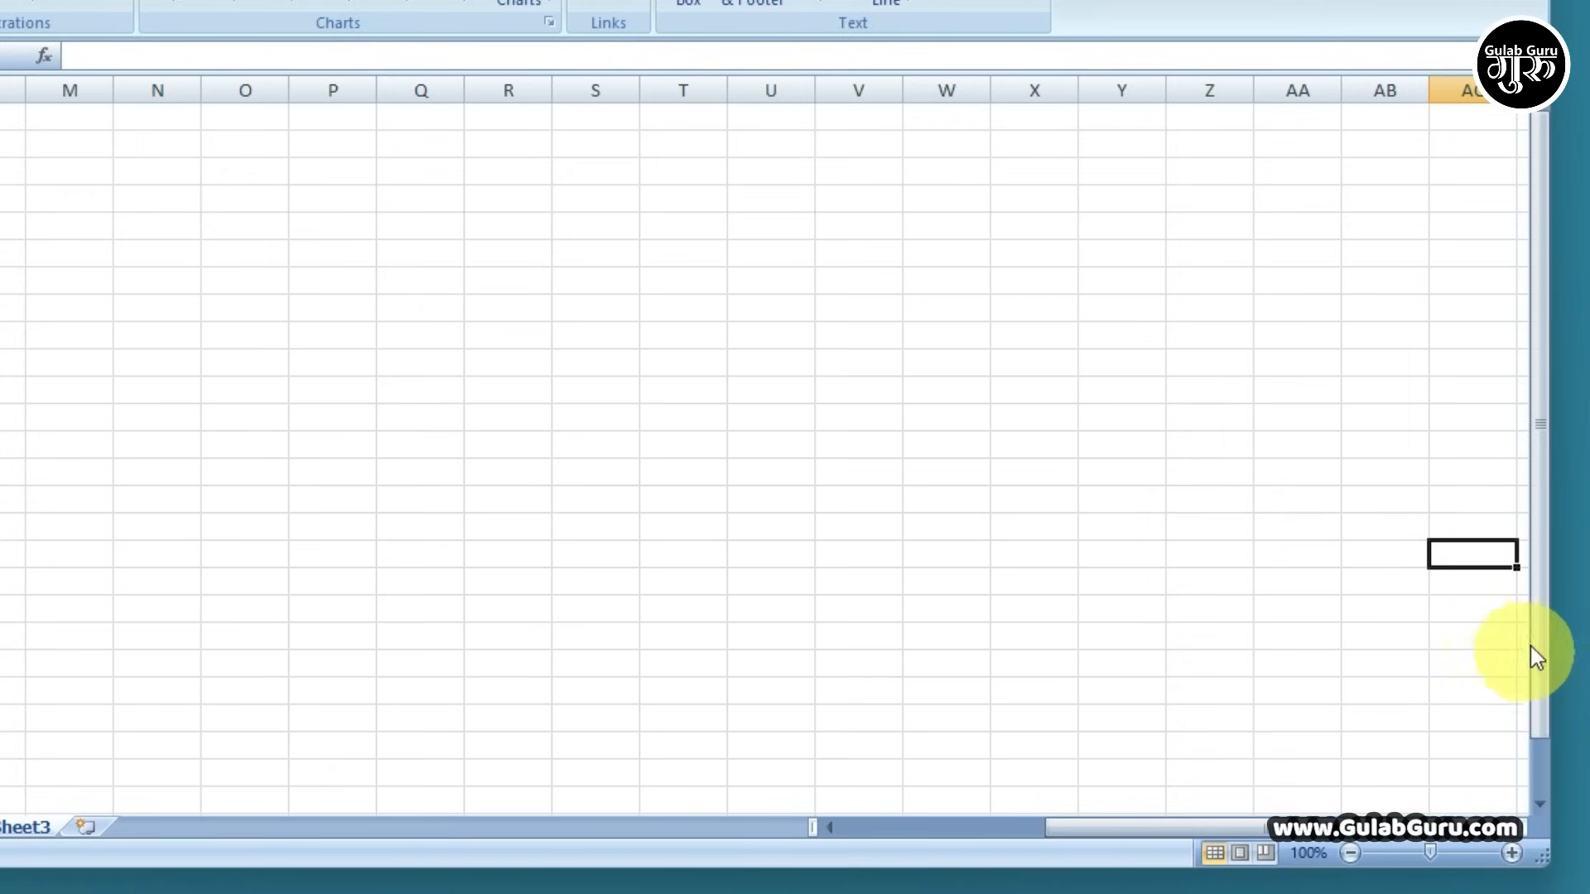
{"action": "left_click_drag", "start_coordinate": [1533, 646], "coordinate": [1227, 355]}
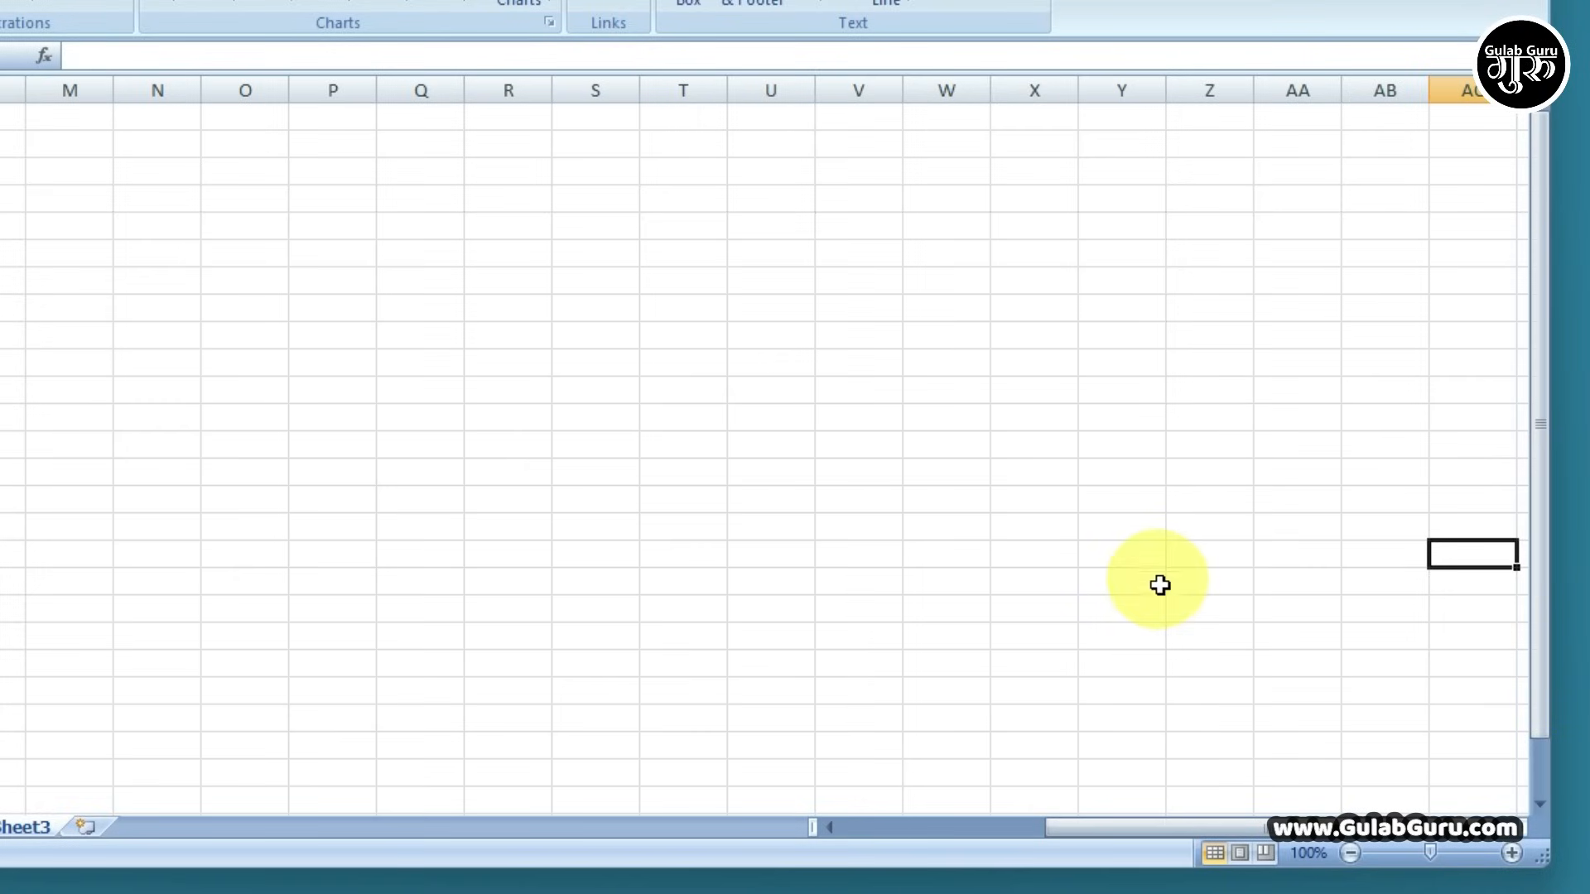
{"action": "left_click_drag", "start_coordinate": [1540, 536], "coordinate": [1549, 579]}
{"action": "left_click_drag", "start_coordinate": [1311, 838], "coordinate": [1046, 841]}
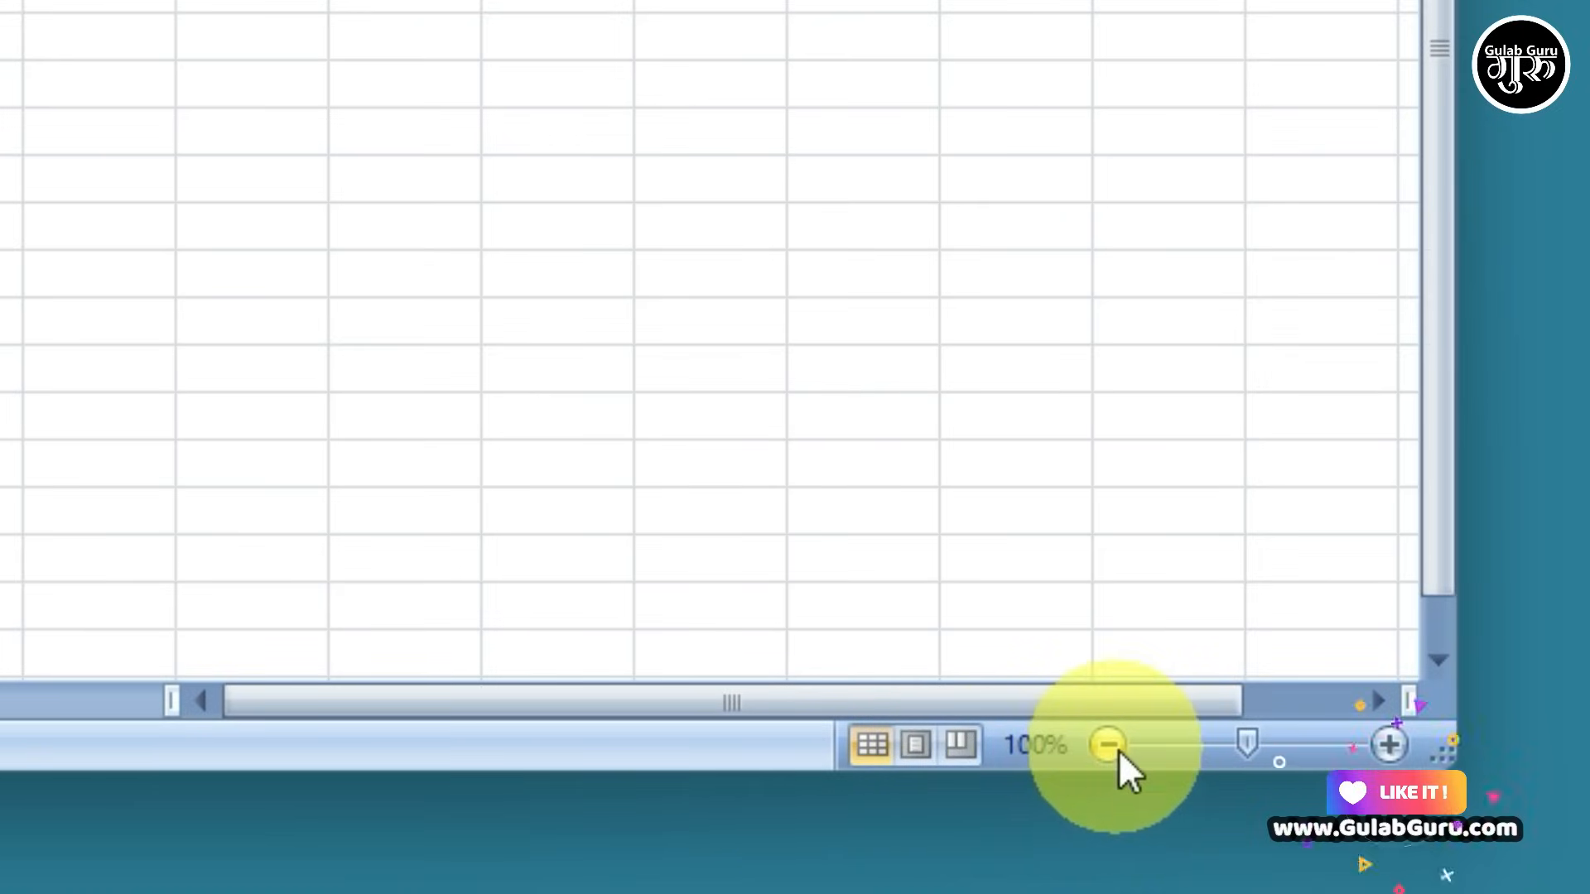
Zoom Sheet3 in and out with the zoom buttons and slider, ending at 160%
{"action": "left_click", "coordinate": [1389, 744]}
{"action": "left_click", "coordinate": [1388, 745]}
{"action": "left_click", "coordinate": [1389, 744]}
{"action": "left_click", "coordinate": [1389, 744]}
{"action": "left_click", "coordinate": [1388, 744]}
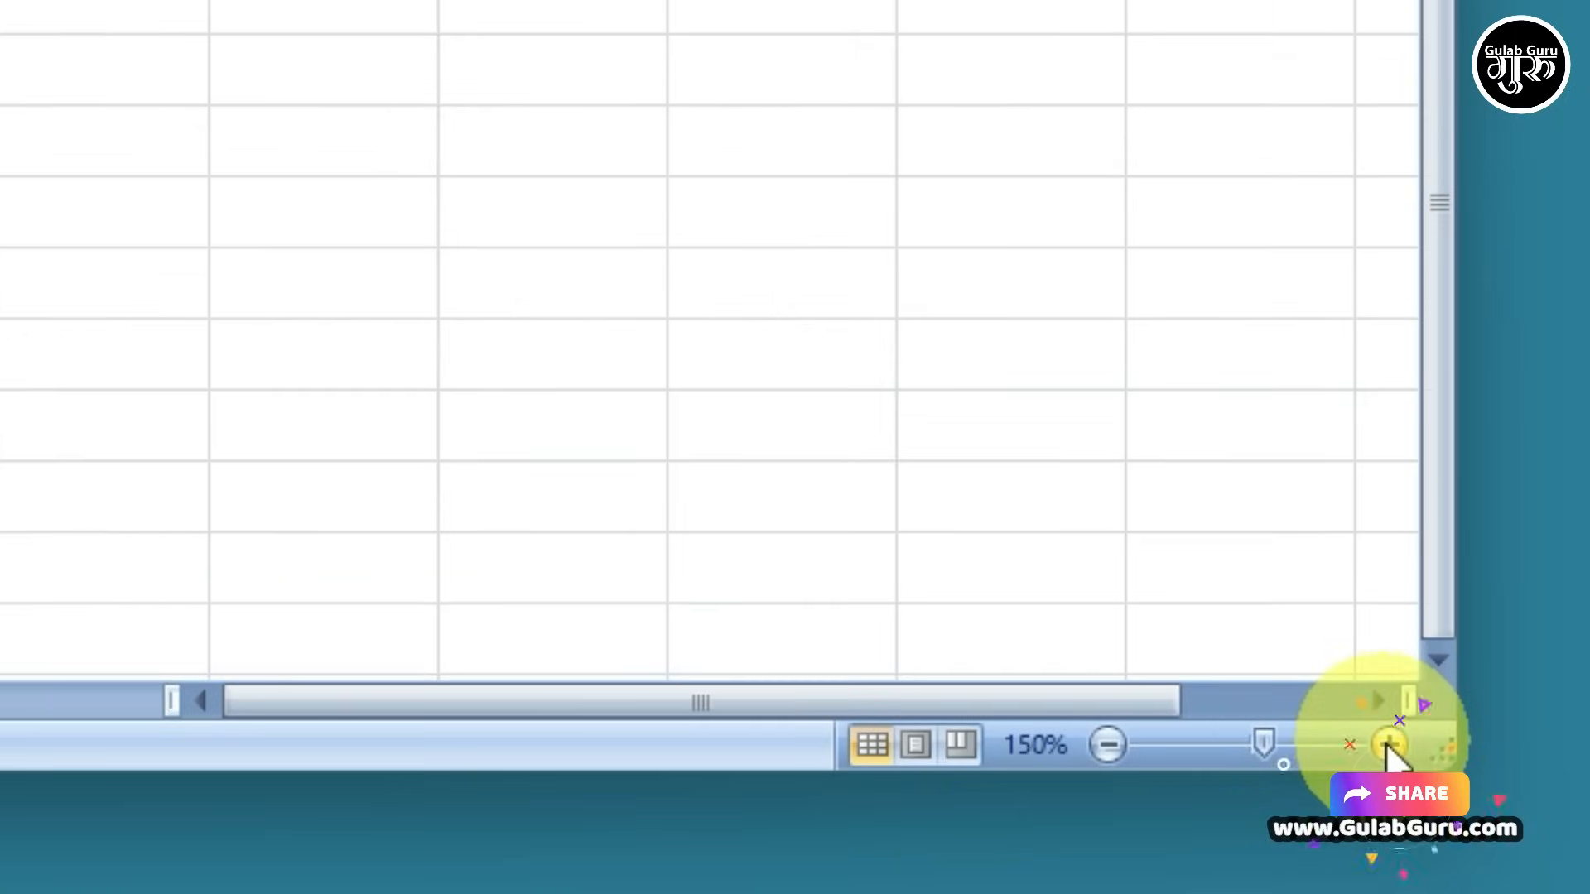
{"action": "left_click", "coordinate": [1108, 745]}
{"action": "left_click", "coordinate": [1108, 744]}
{"action": "left_click", "coordinate": [1108, 745]}
{"action": "left_click", "coordinate": [1108, 745]}
{"action": "left_click", "coordinate": [1108, 744]}
{"action": "left_click", "coordinate": [1108, 744]}
{"action": "left_click", "coordinate": [1108, 744]}
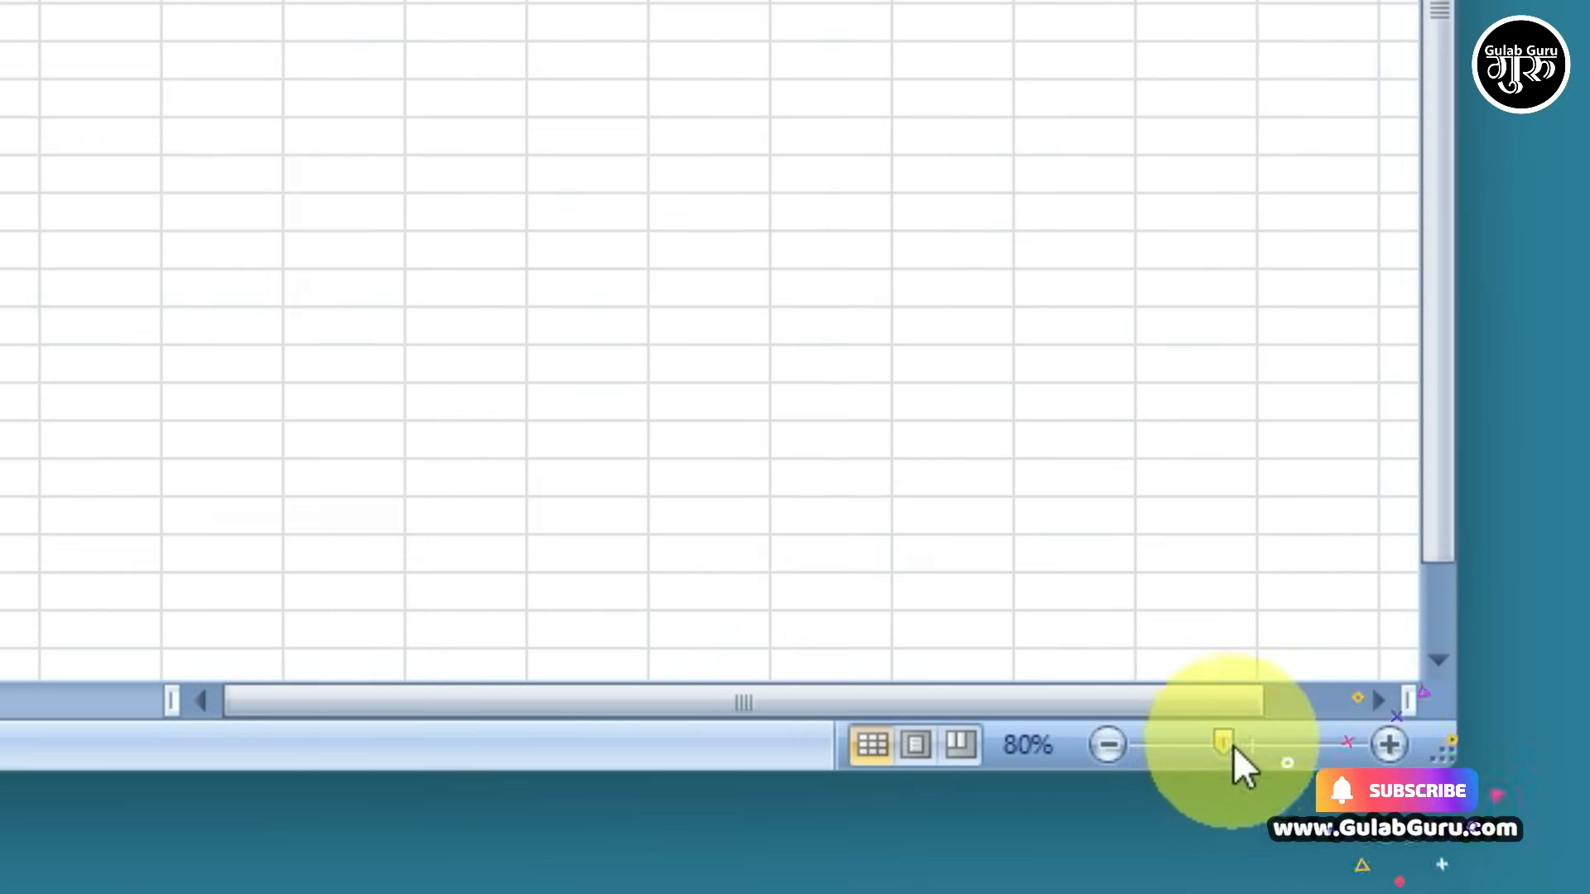
{"action": "left_click_drag", "start_coordinate": [1234, 749], "coordinate": [1290, 755]}
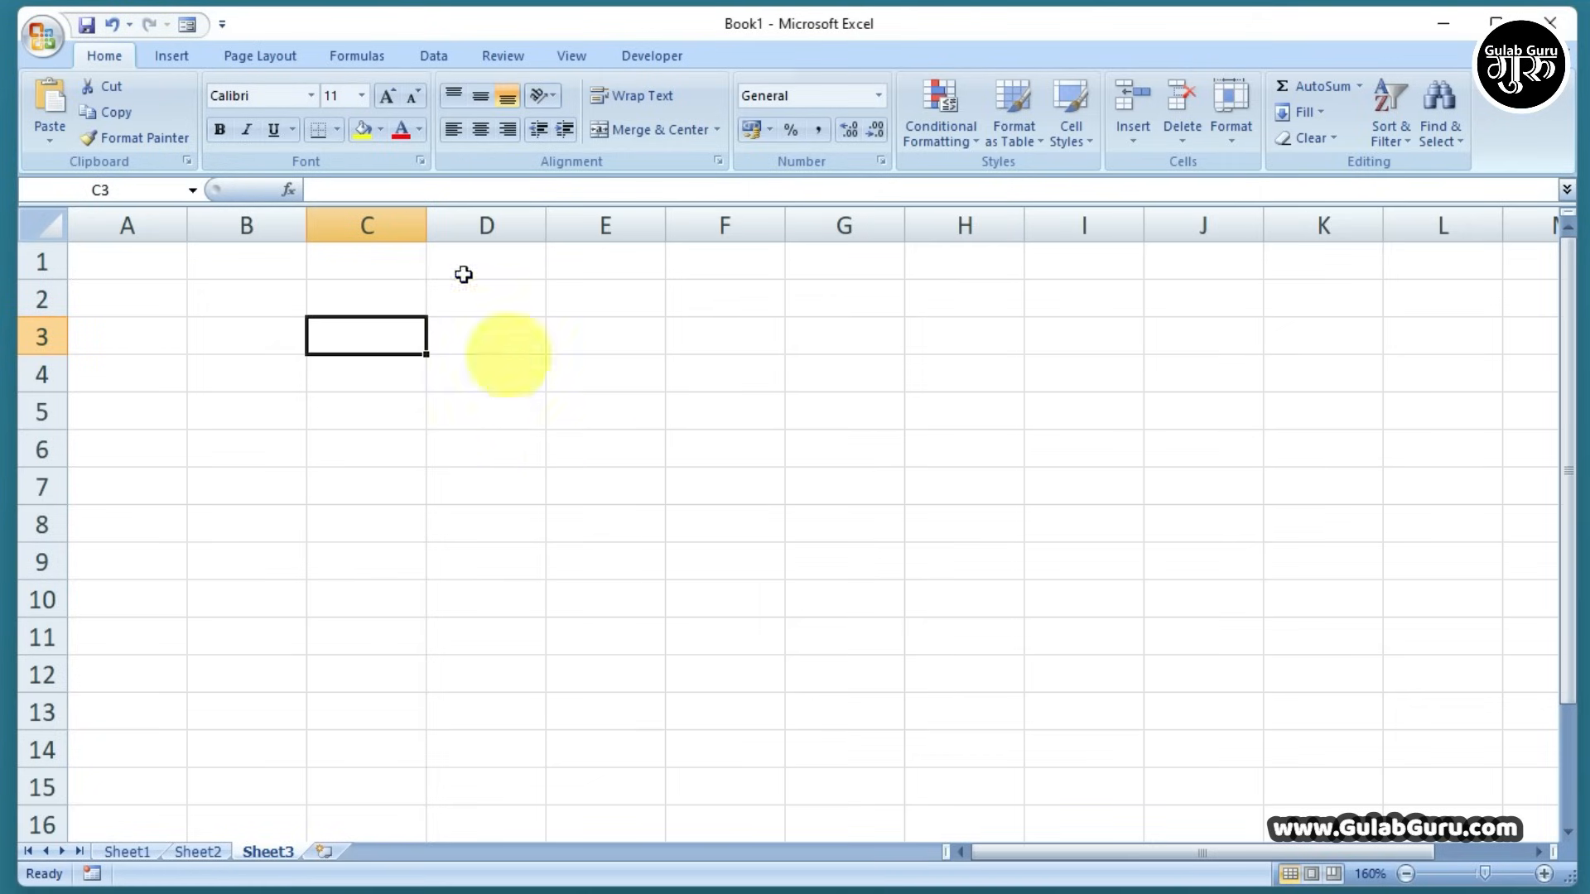
{"action": "left_click", "coordinate": [493, 386]}
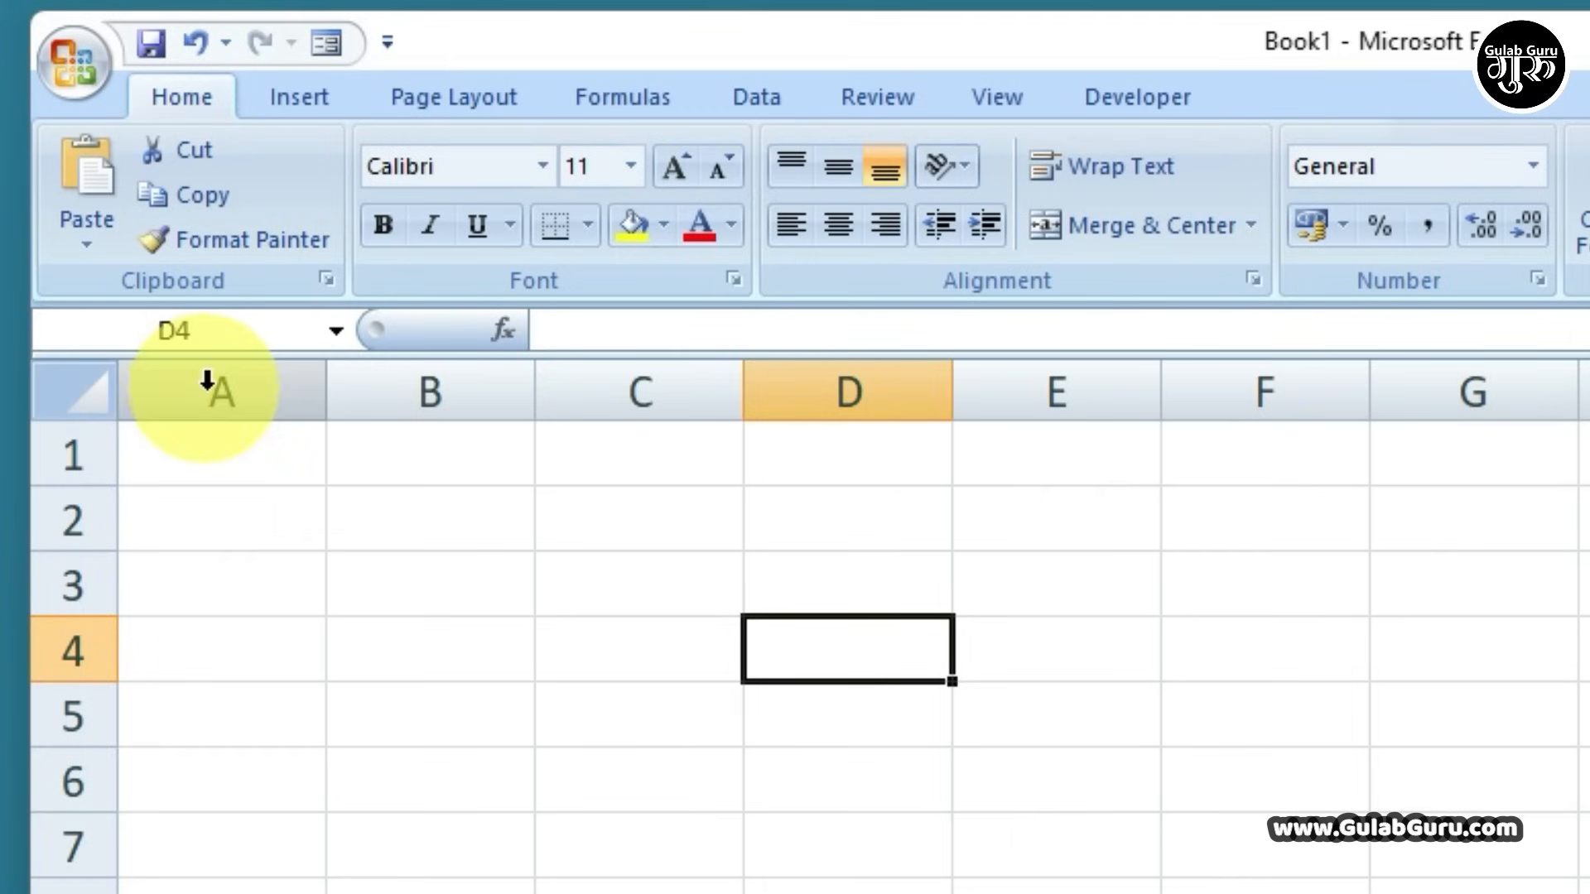
{"action": "left_click_drag", "start_coordinate": [122, 221], "coordinate": [234, 220]}
{"action": "left_click_drag", "start_coordinate": [409, 381], "coordinate": [409, 383]}
{"action": "left_click_drag", "start_coordinate": [56, 438], "coordinate": [71, 585]}
{"action": "left_click", "coordinate": [195, 455]}
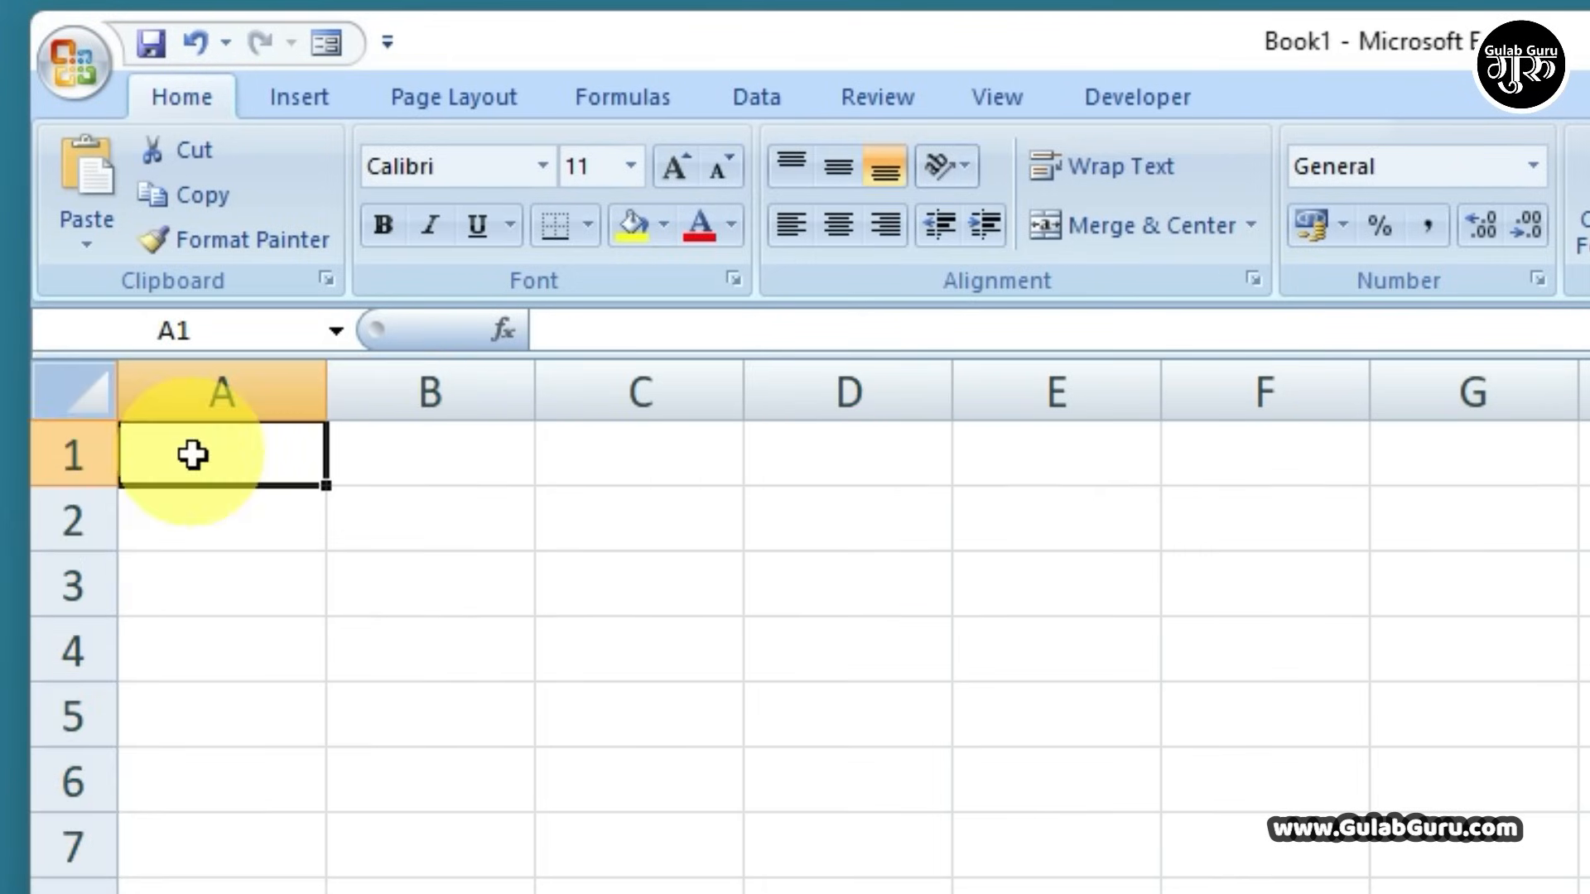
{"action": "left_click", "coordinate": [71, 394]}
{"action": "left_click", "coordinate": [177, 461]}
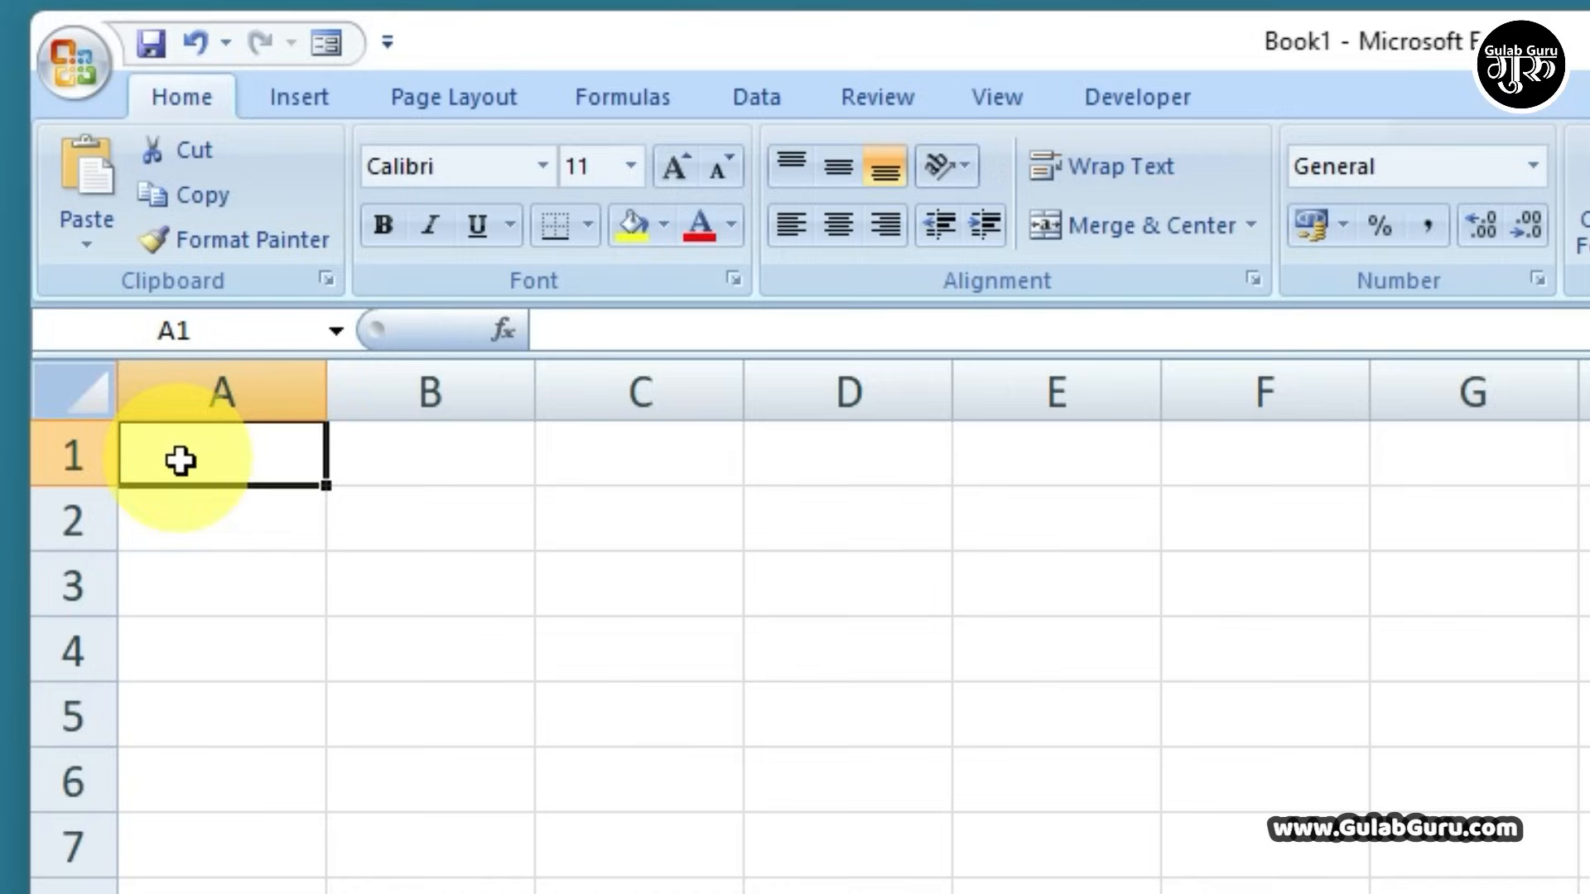
{"action": "left_click", "coordinate": [83, 399]}
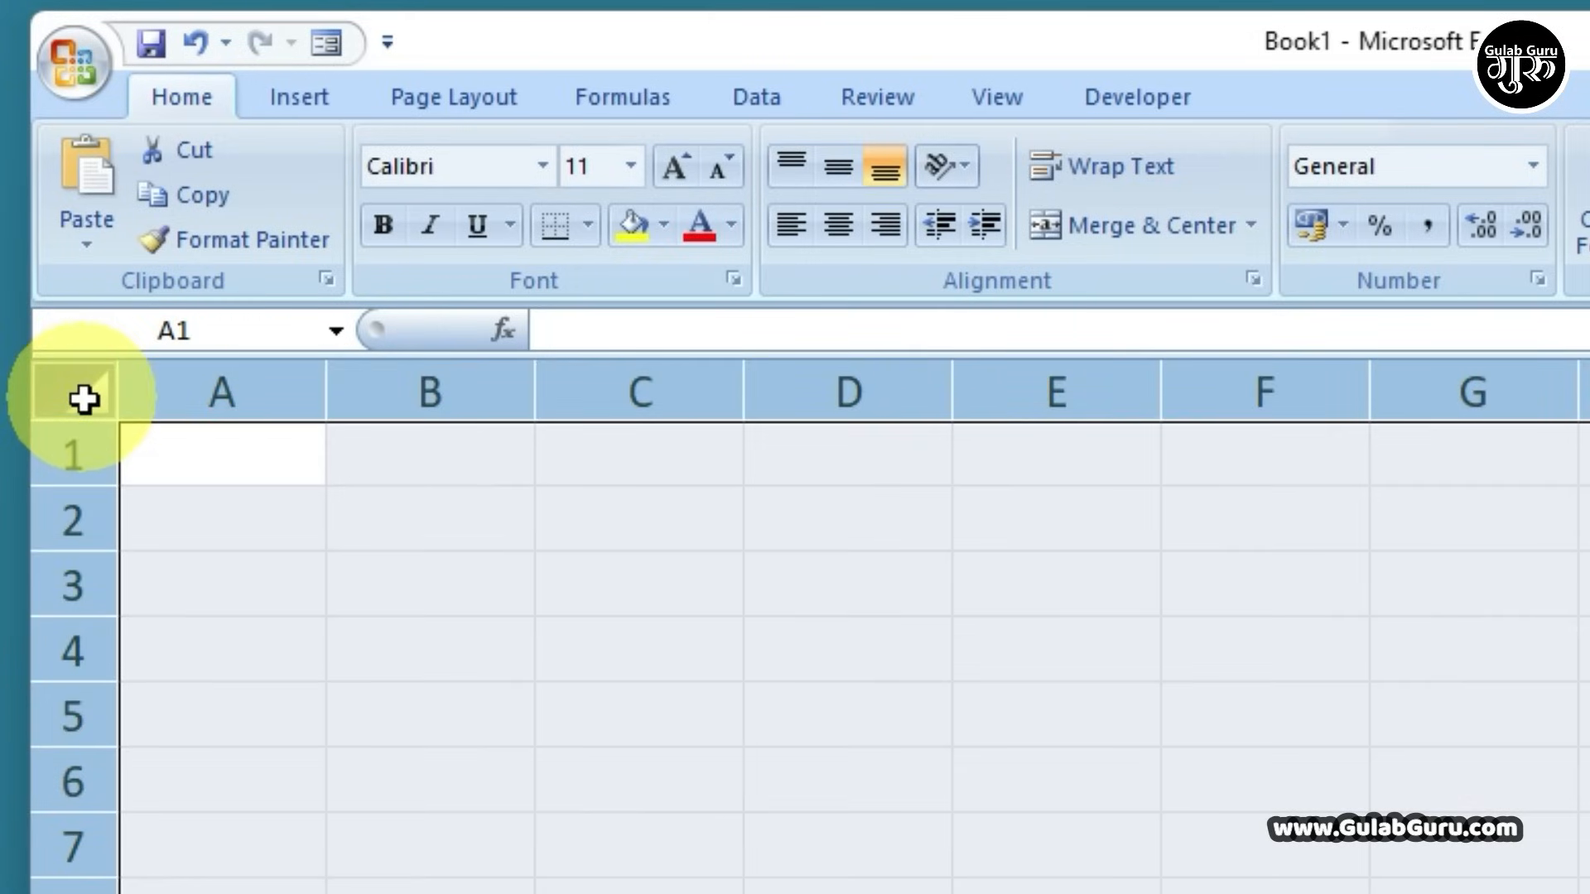
{"action": "left_click", "coordinate": [83, 399]}
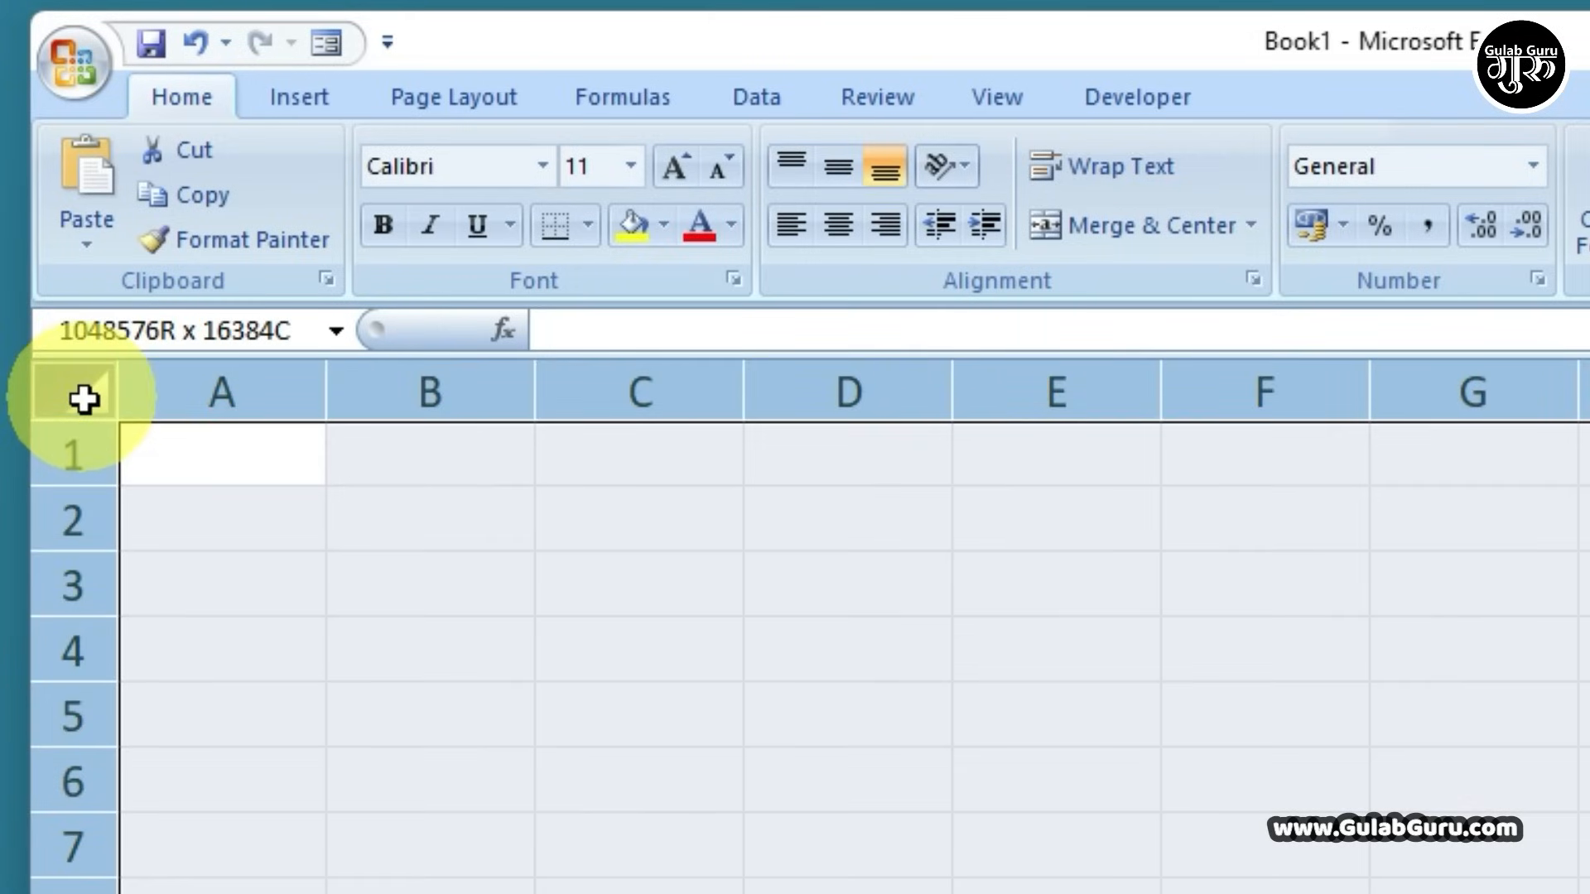
{"action": "left_click", "coordinate": [83, 399]}
{"action": "left_click", "coordinate": [83, 400]}
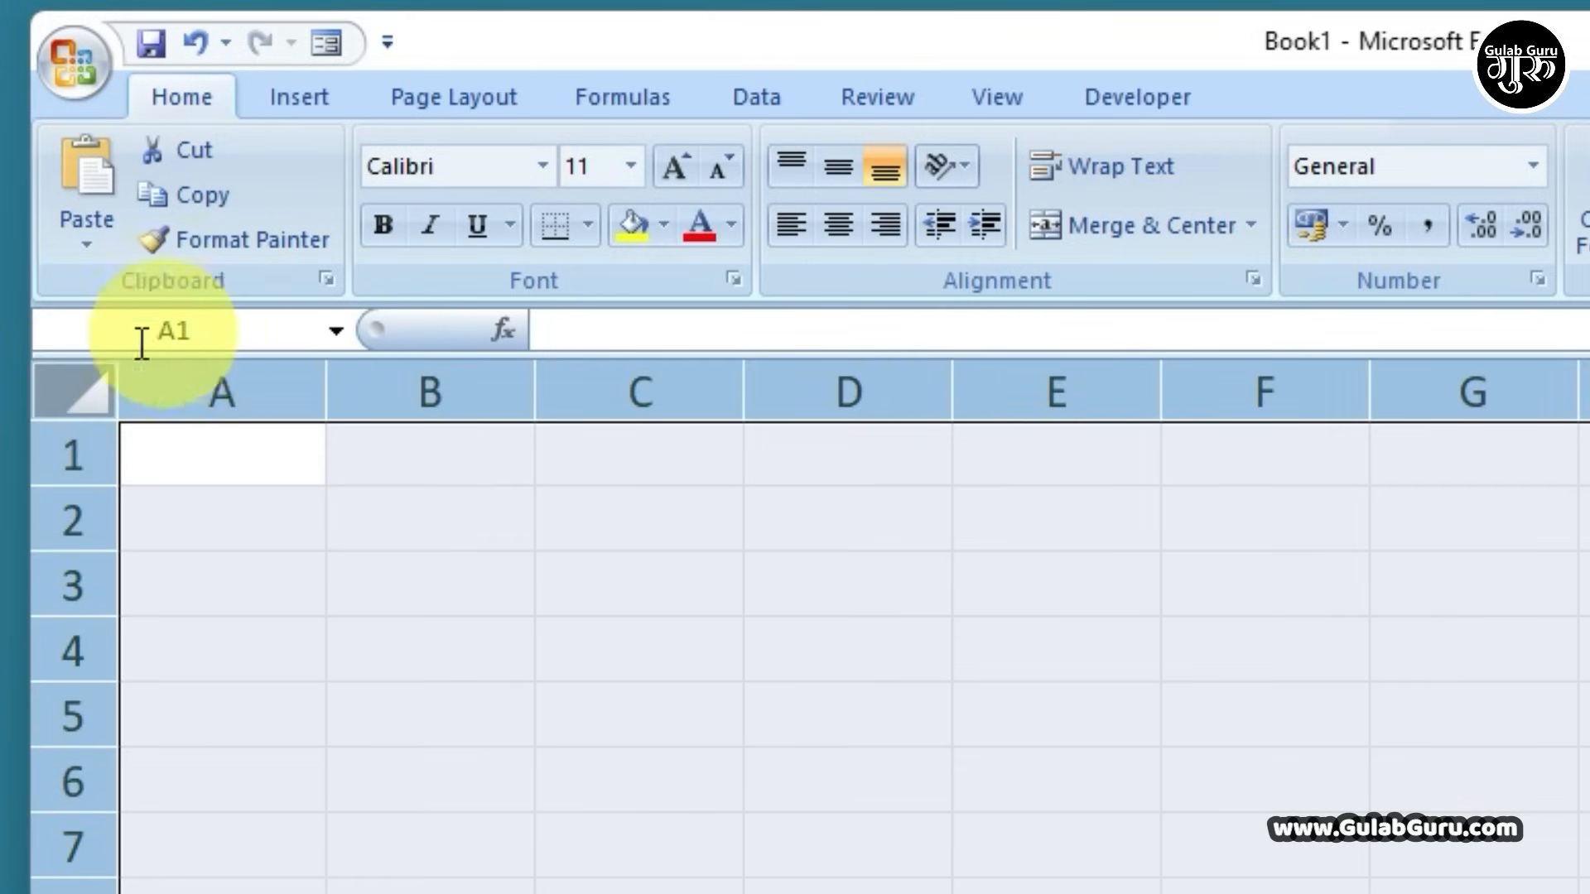
{"action": "left_click", "coordinate": [86, 394]}
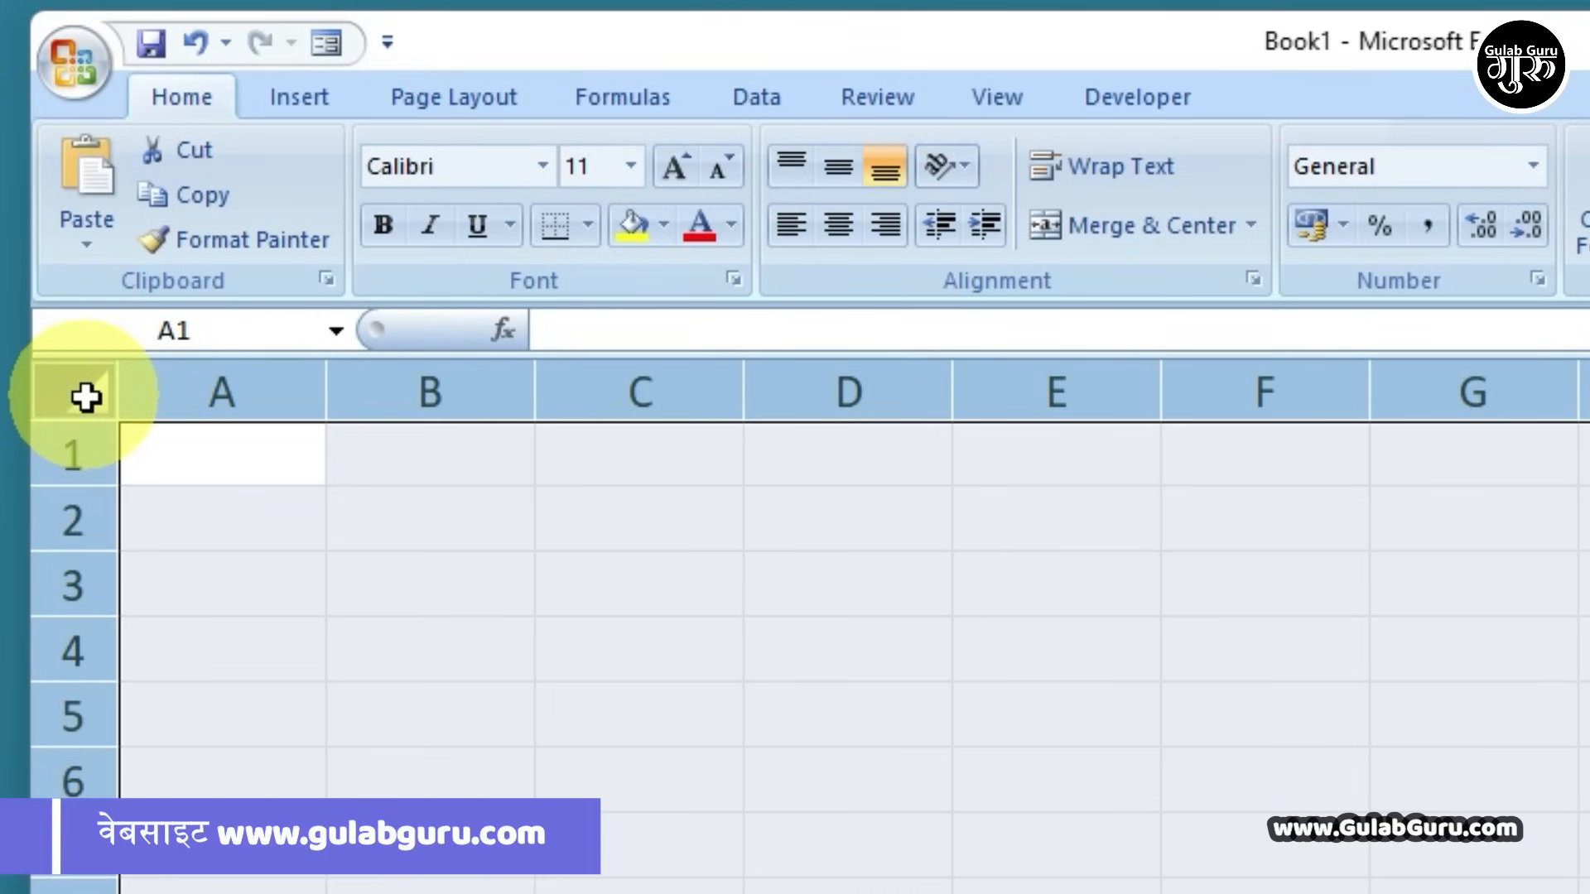
{"action": "left_click", "coordinate": [86, 397]}
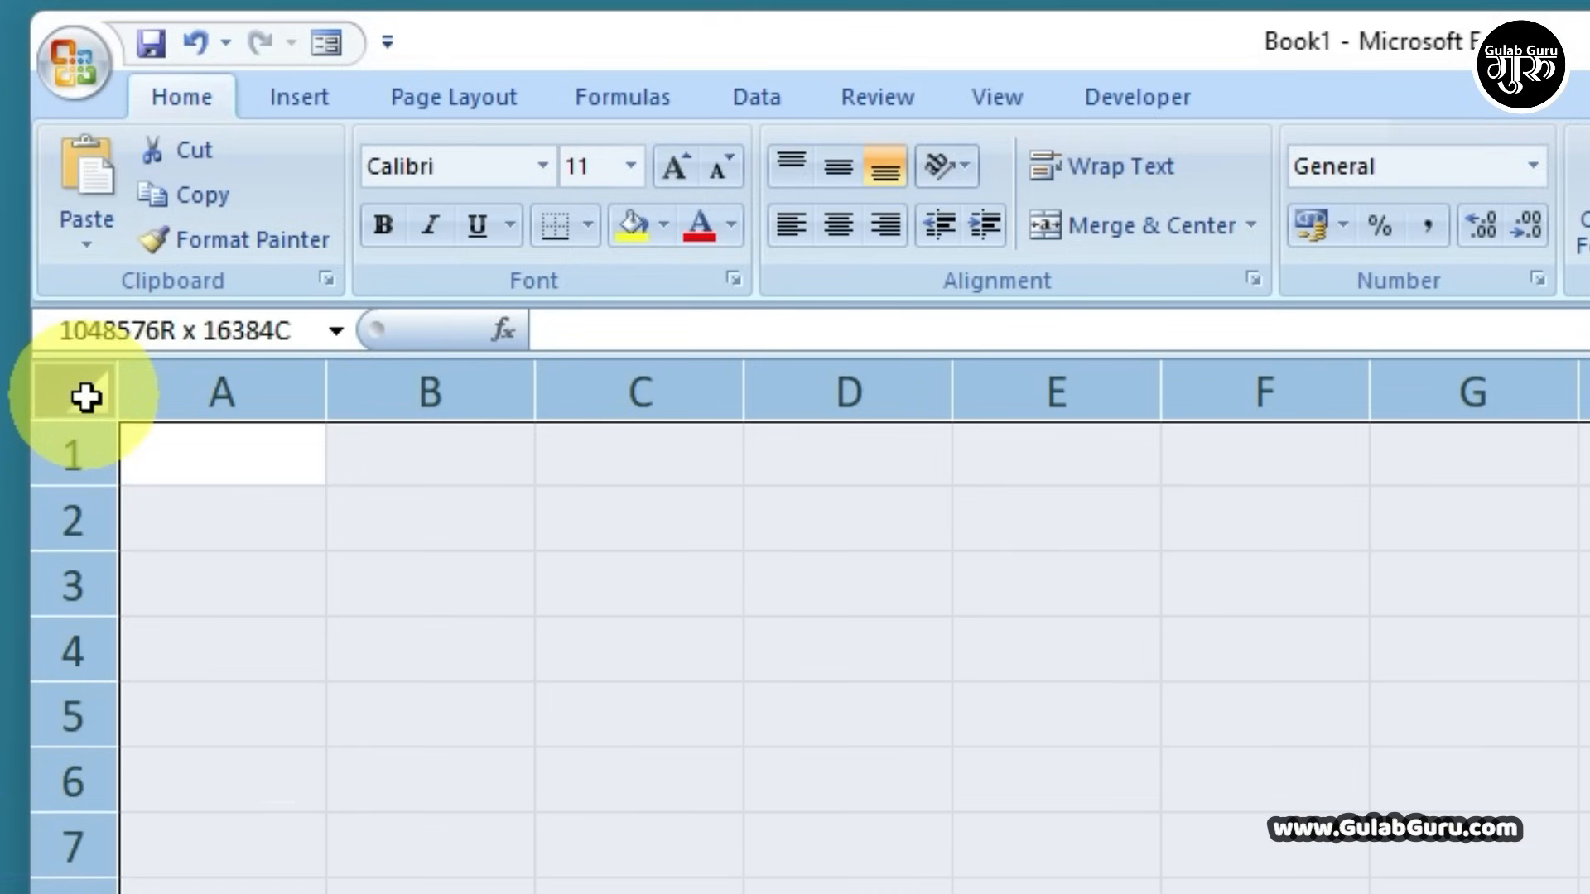
{"action": "left_click", "coordinate": [1037, 720]}
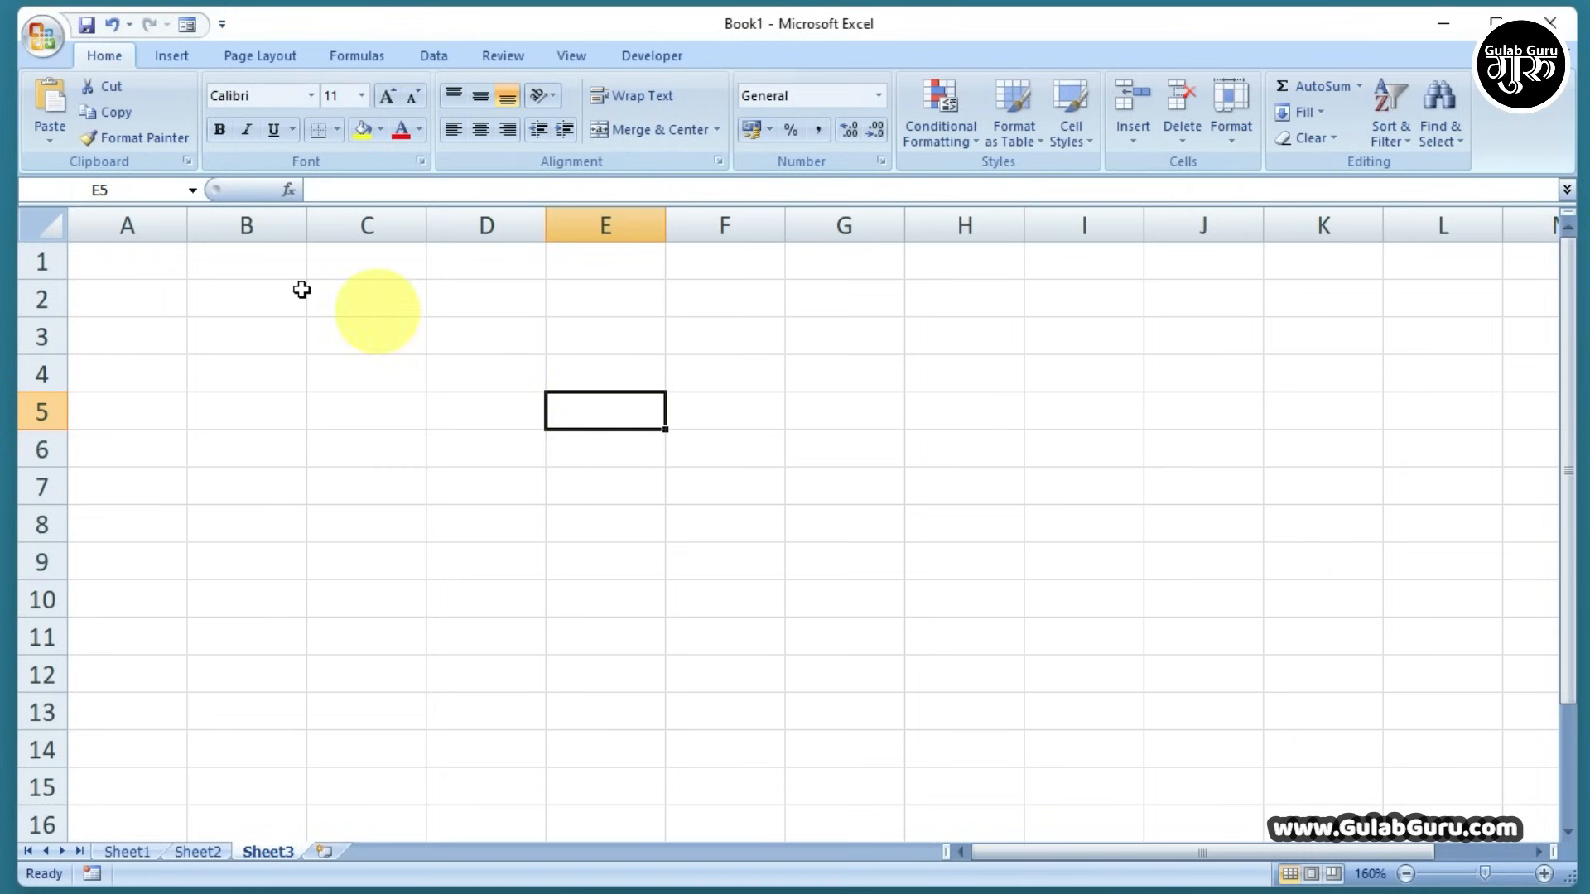
{"action": "left_click", "coordinate": [147, 264]}
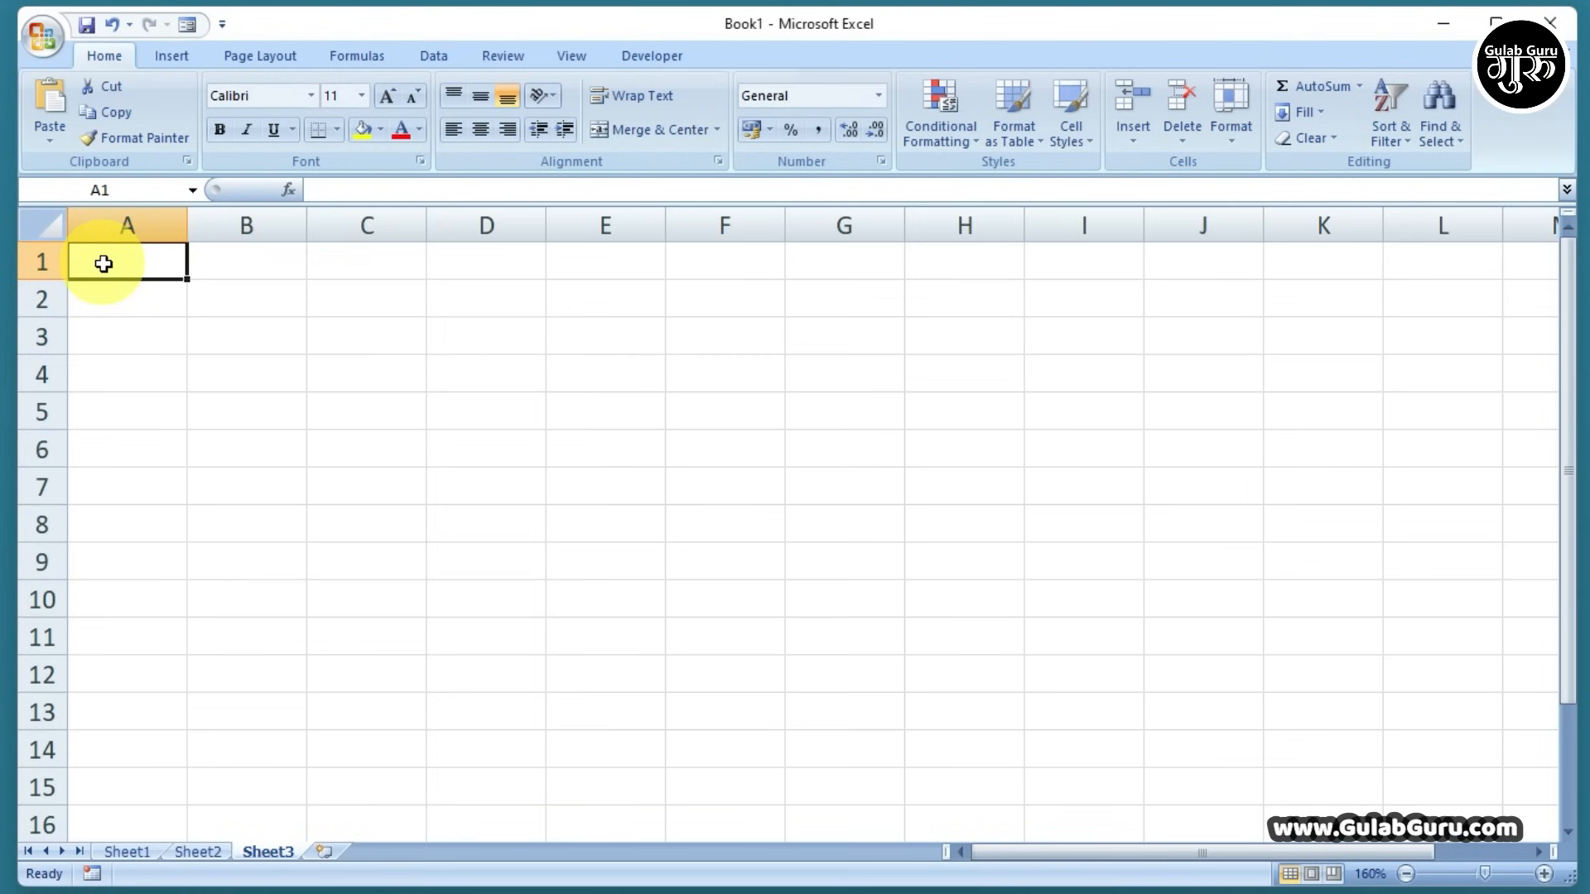
{"action": "left_click", "coordinate": [121, 224]}
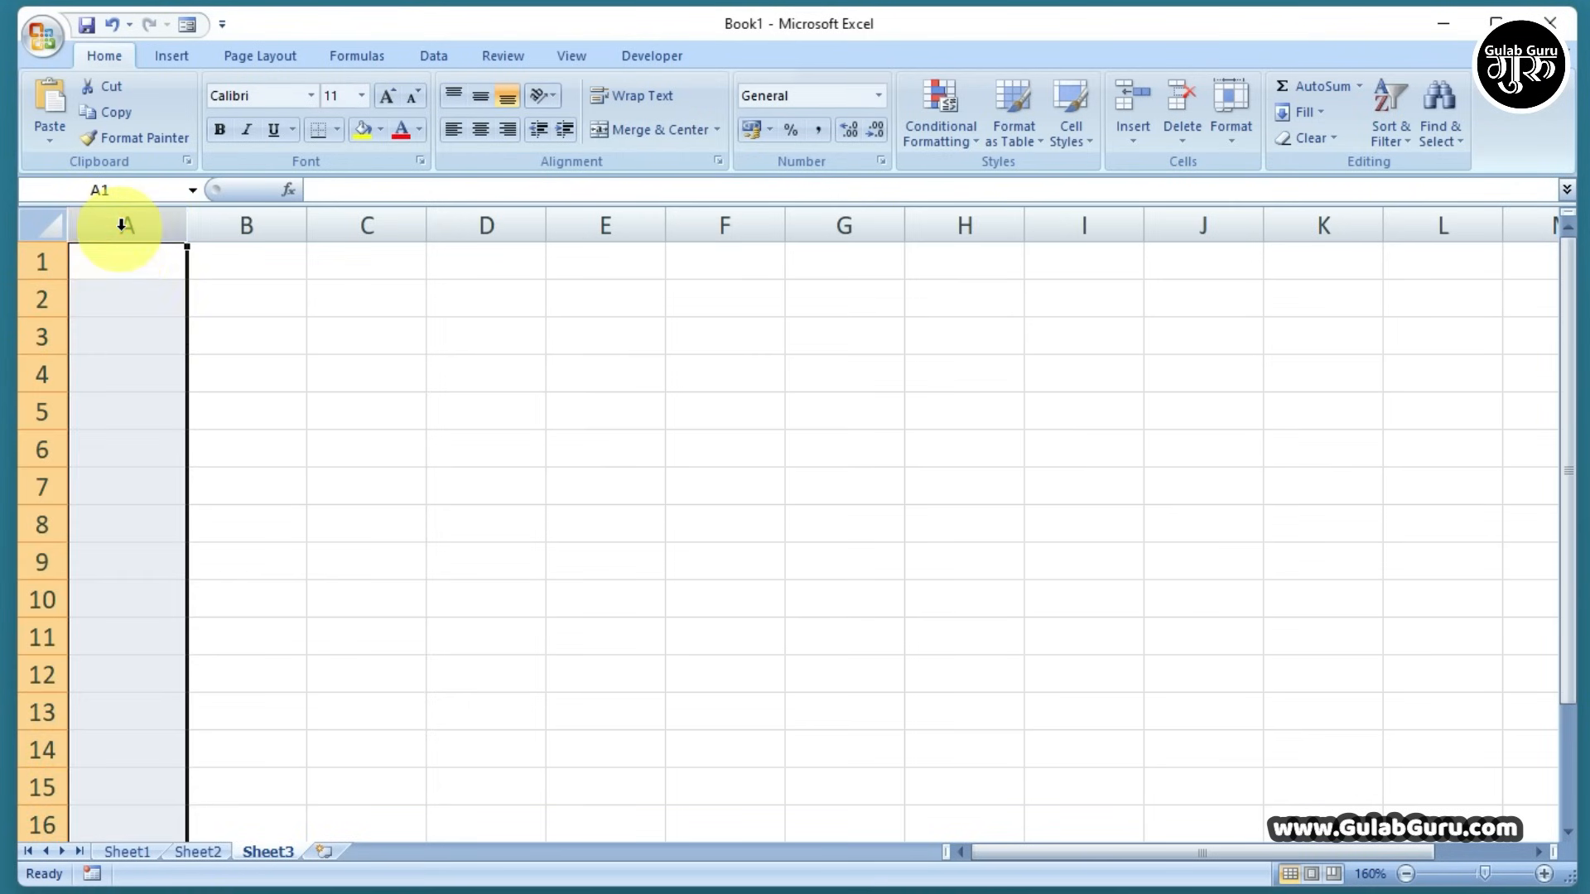
{"action": "left_click", "coordinate": [124, 255]}
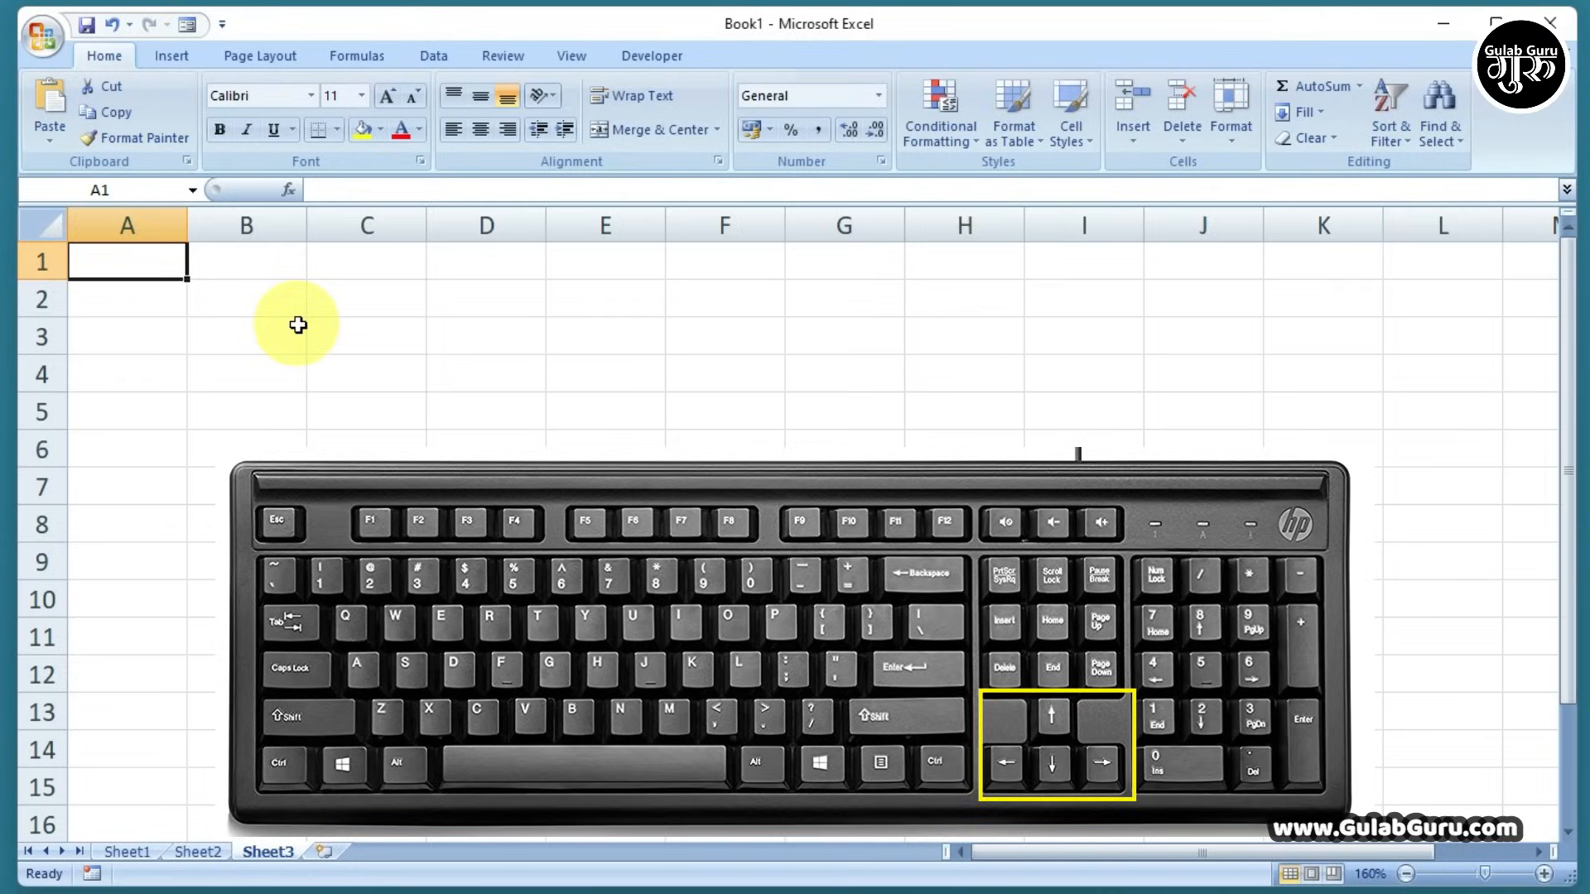
{"action": "key", "text": "Right"}
{"action": "key", "text": "Right"}
{"action": "key", "text": "Right"}
{"action": "key", "text": "Right"}
{"action": "key", "text": "Right"}
{"action": "key", "text": "Right"}
{"action": "key", "text": "Right"}
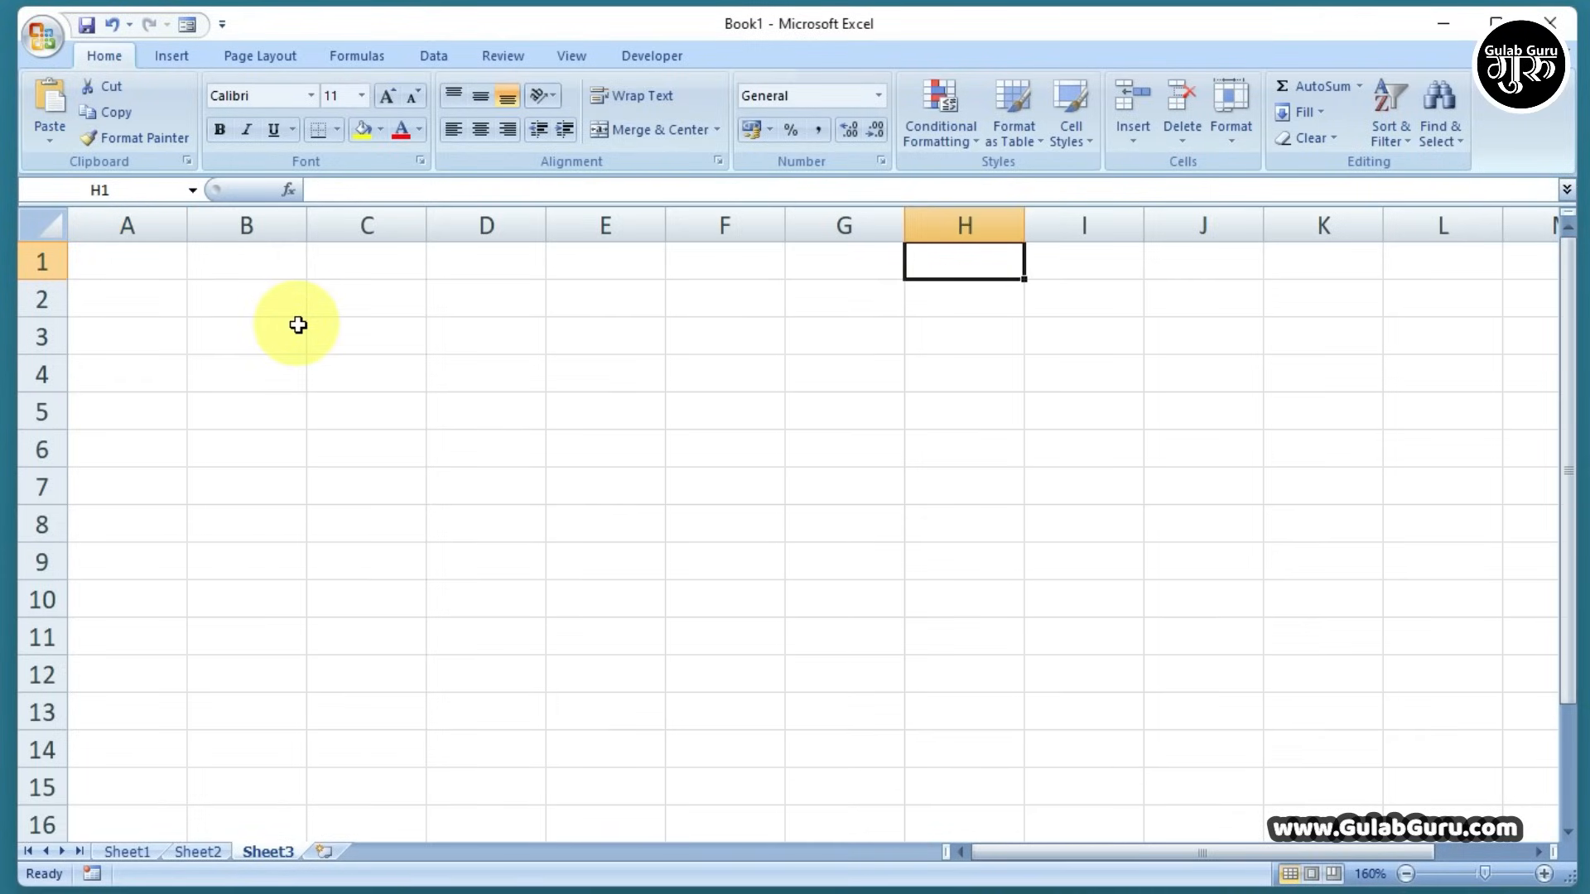
{"action": "key", "text": "Right"}
{"action": "key", "text": "Home"}
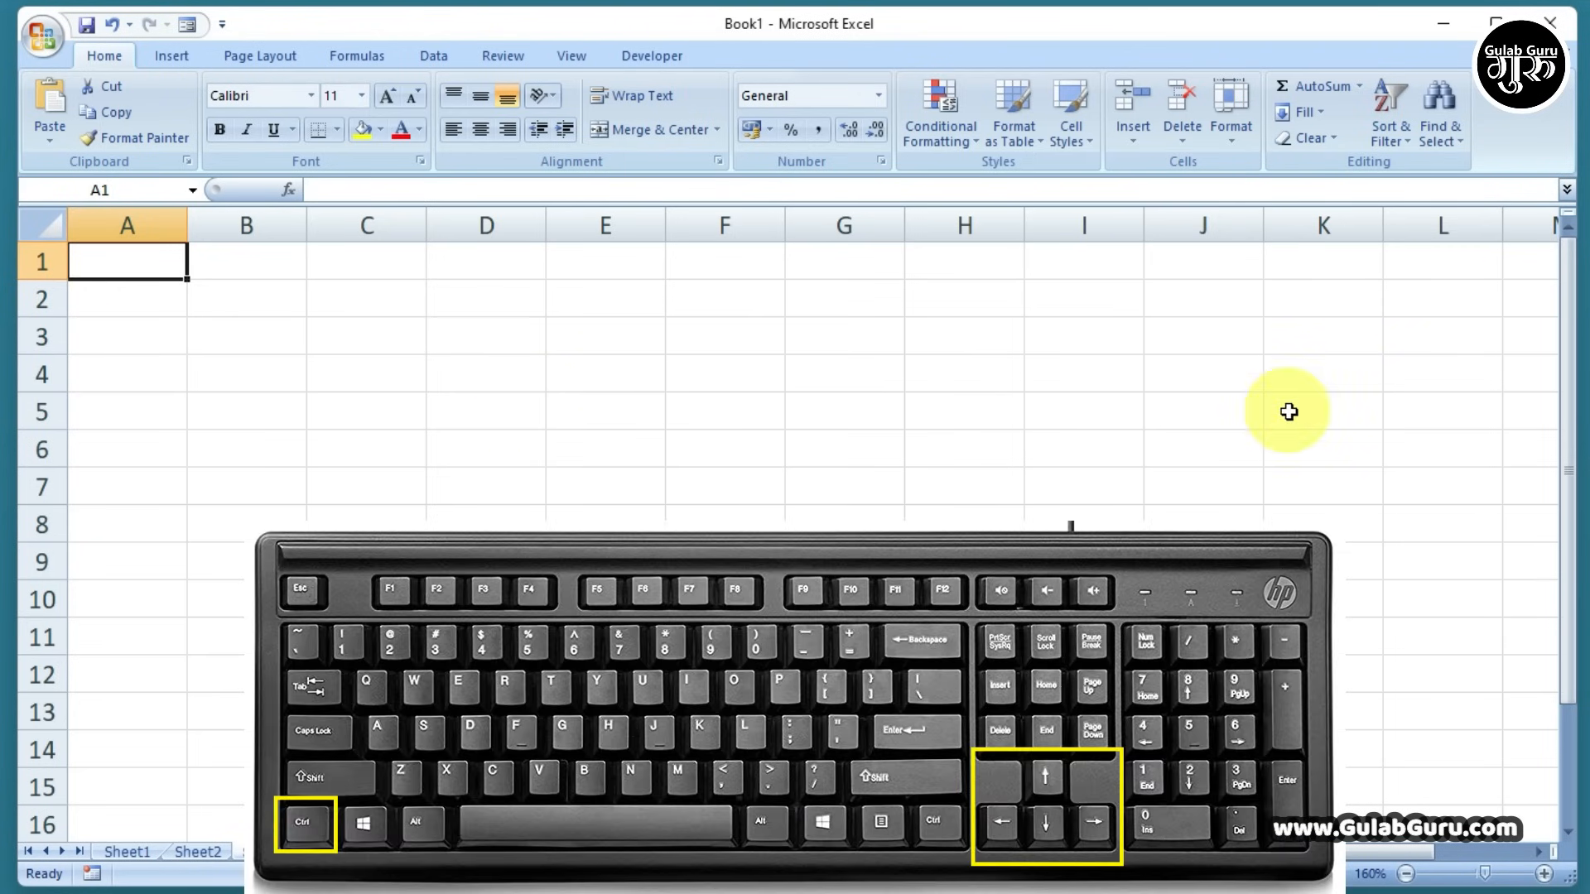
{"action": "key", "text": "ctrl+Right"}
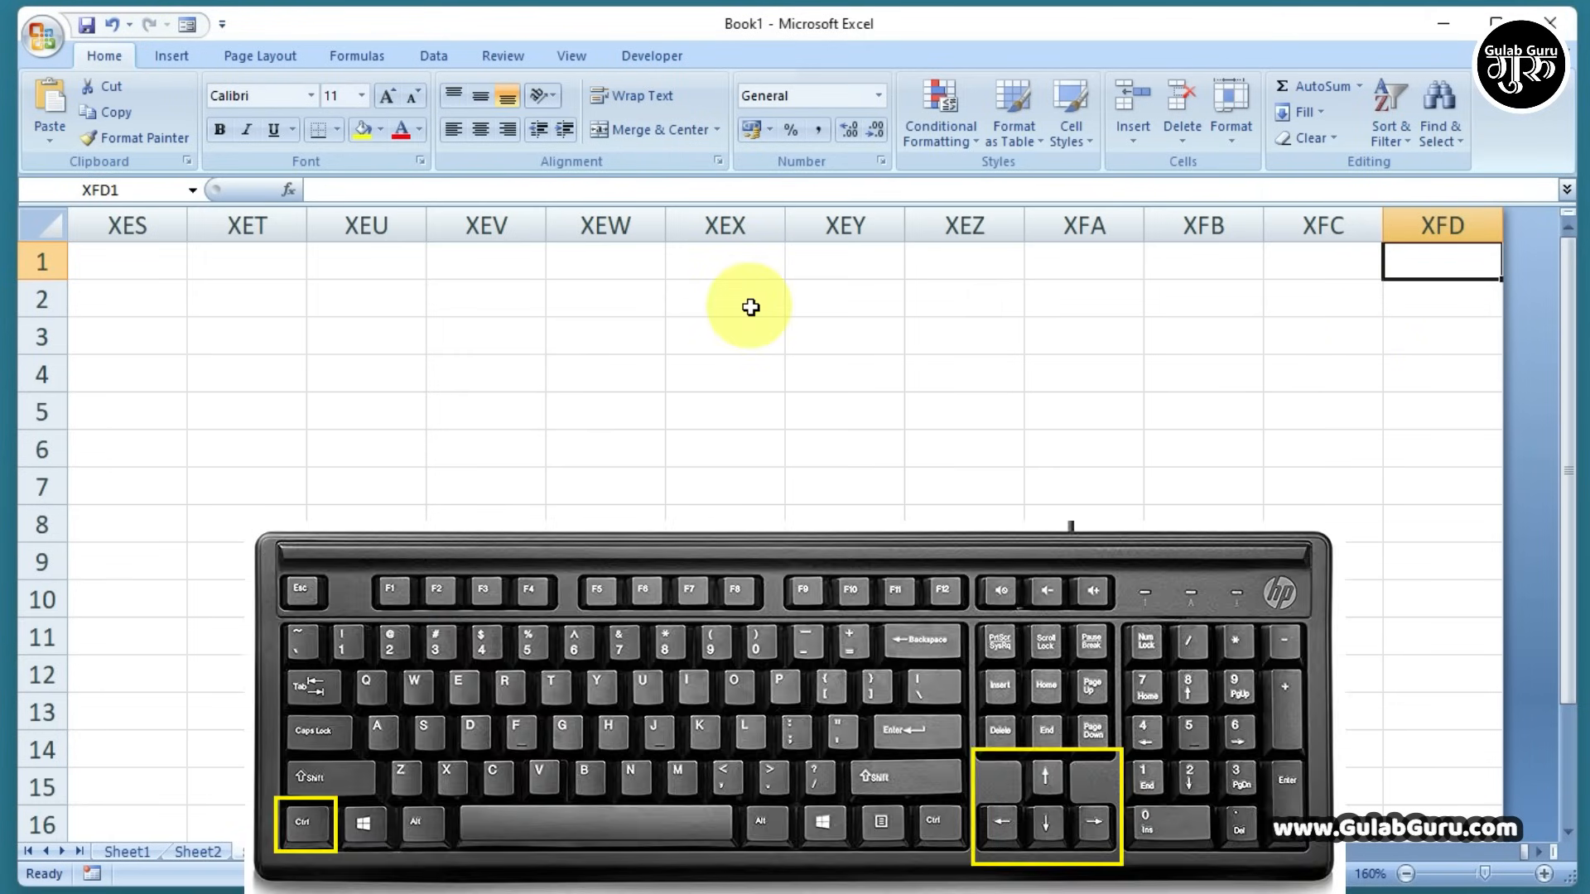
{"action": "key", "text": "ctrl+Left"}
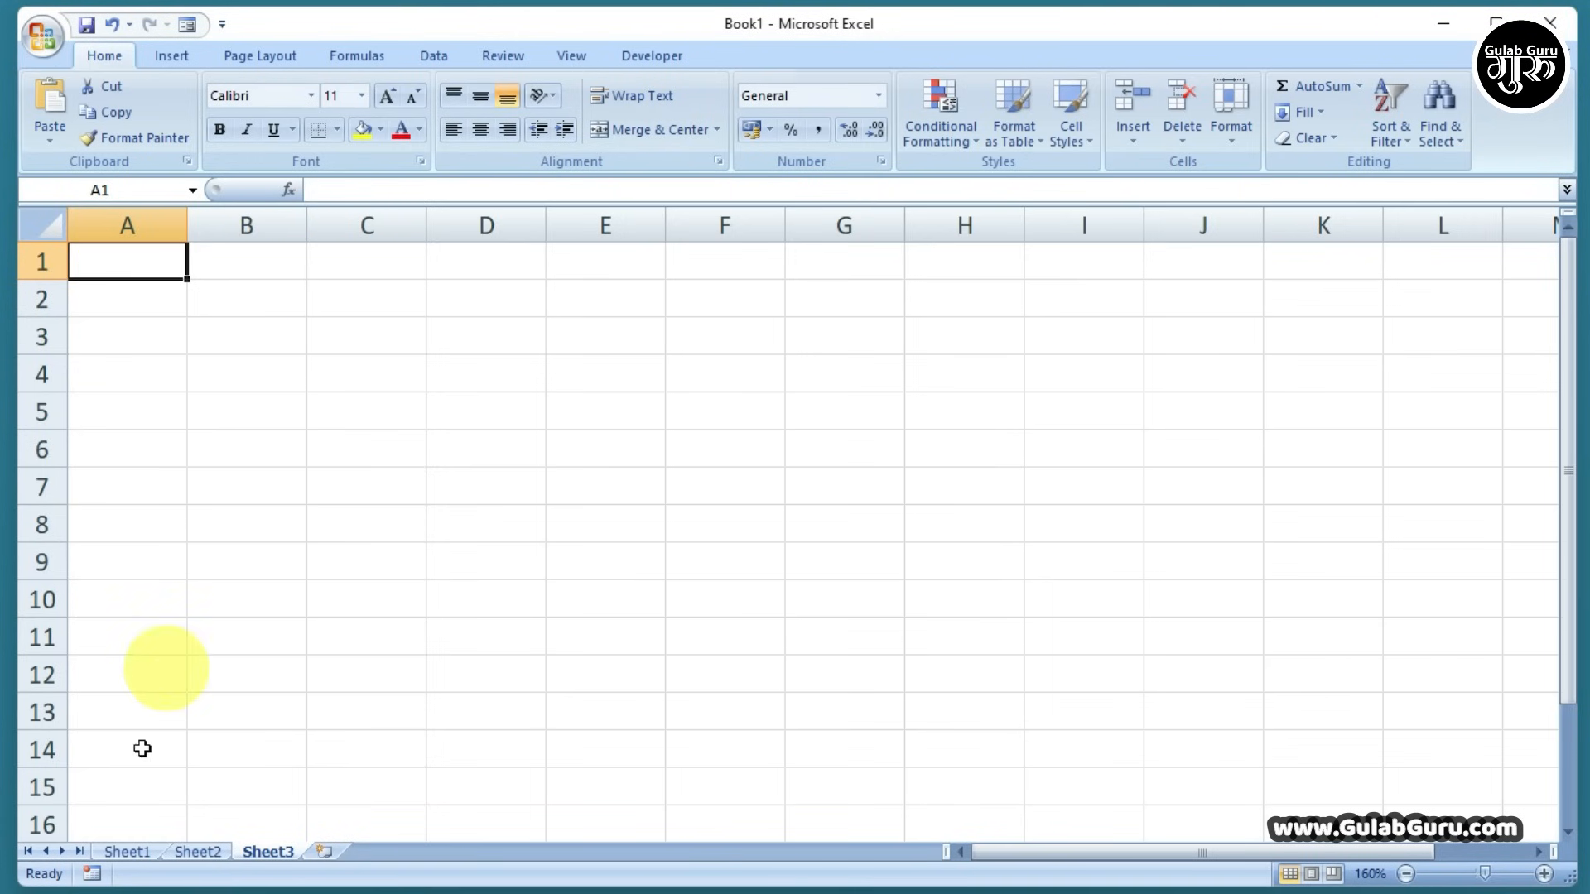
{"action": "key", "text": "ctrl+Down"}
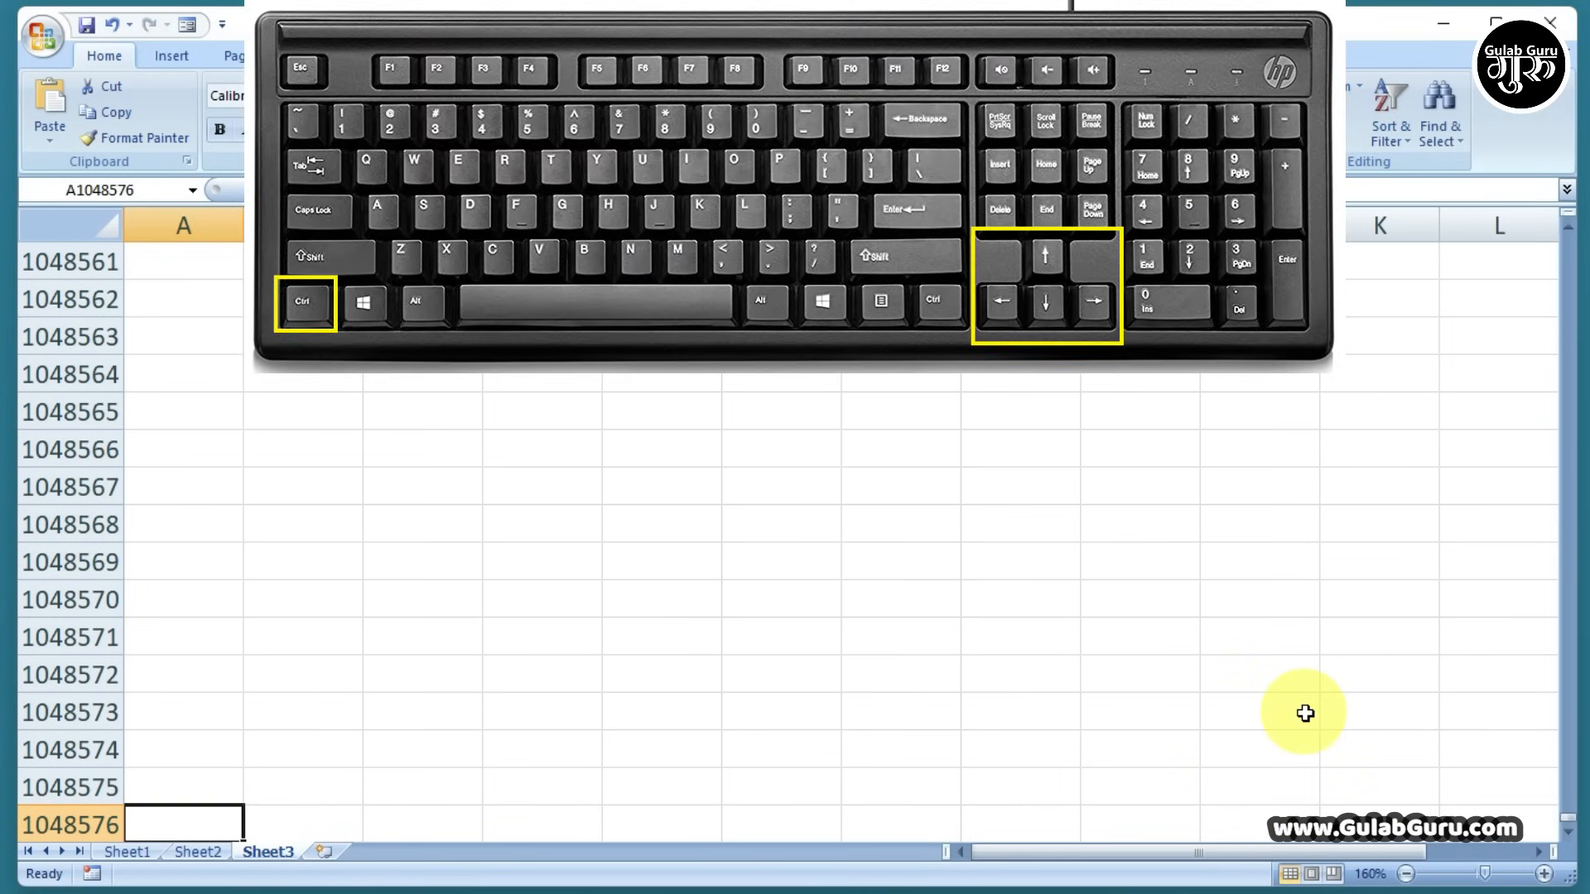
{"action": "key", "text": "ctrl+Right"}
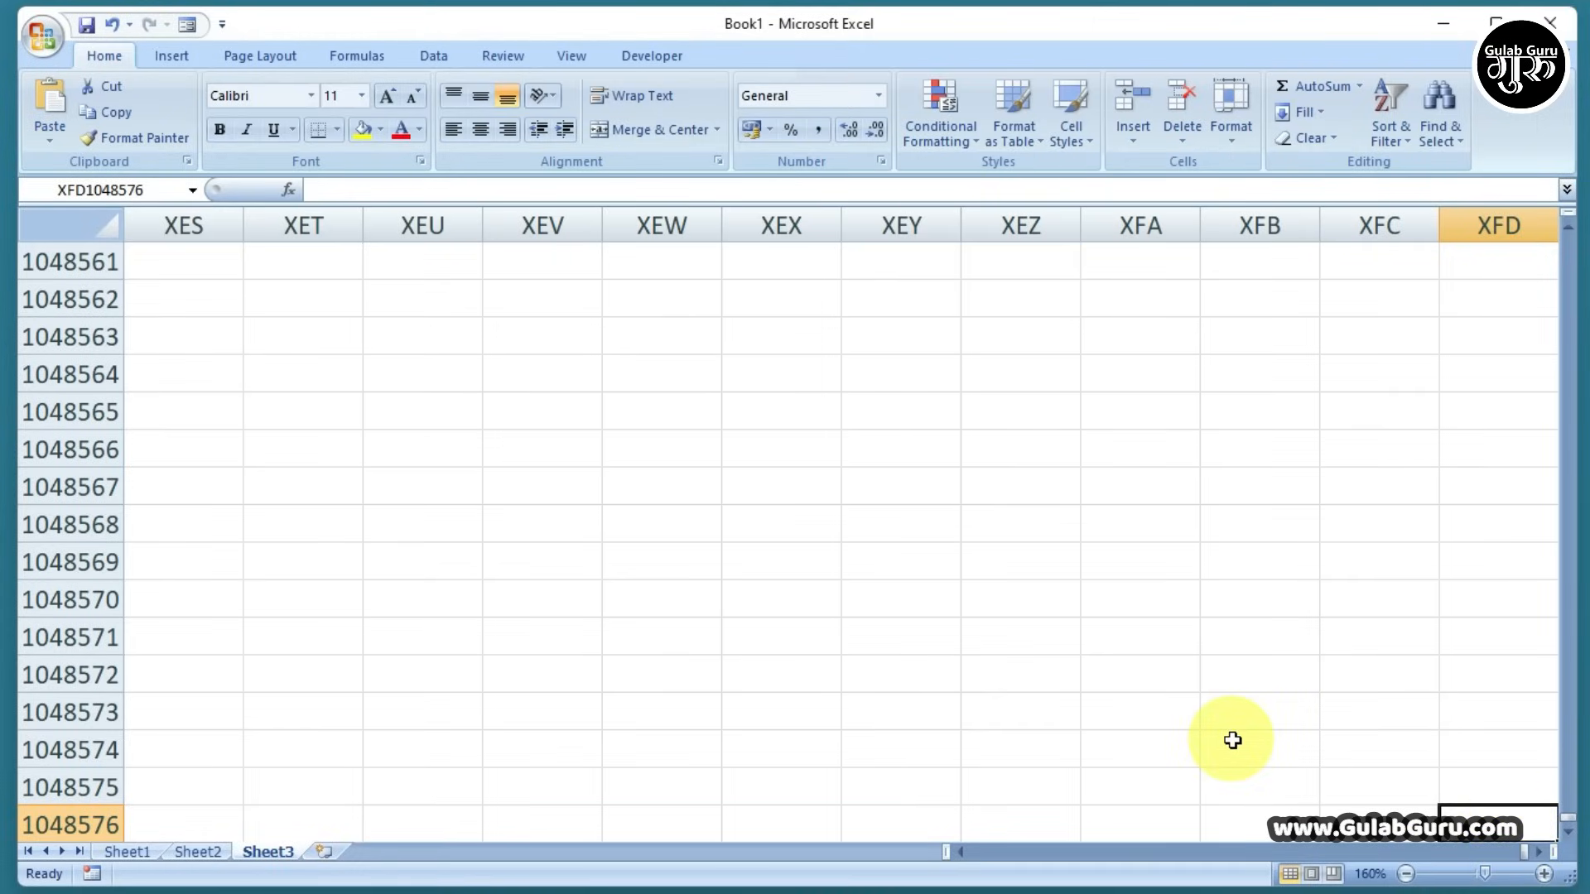
{"action": "key", "text": "ctrl+Up"}
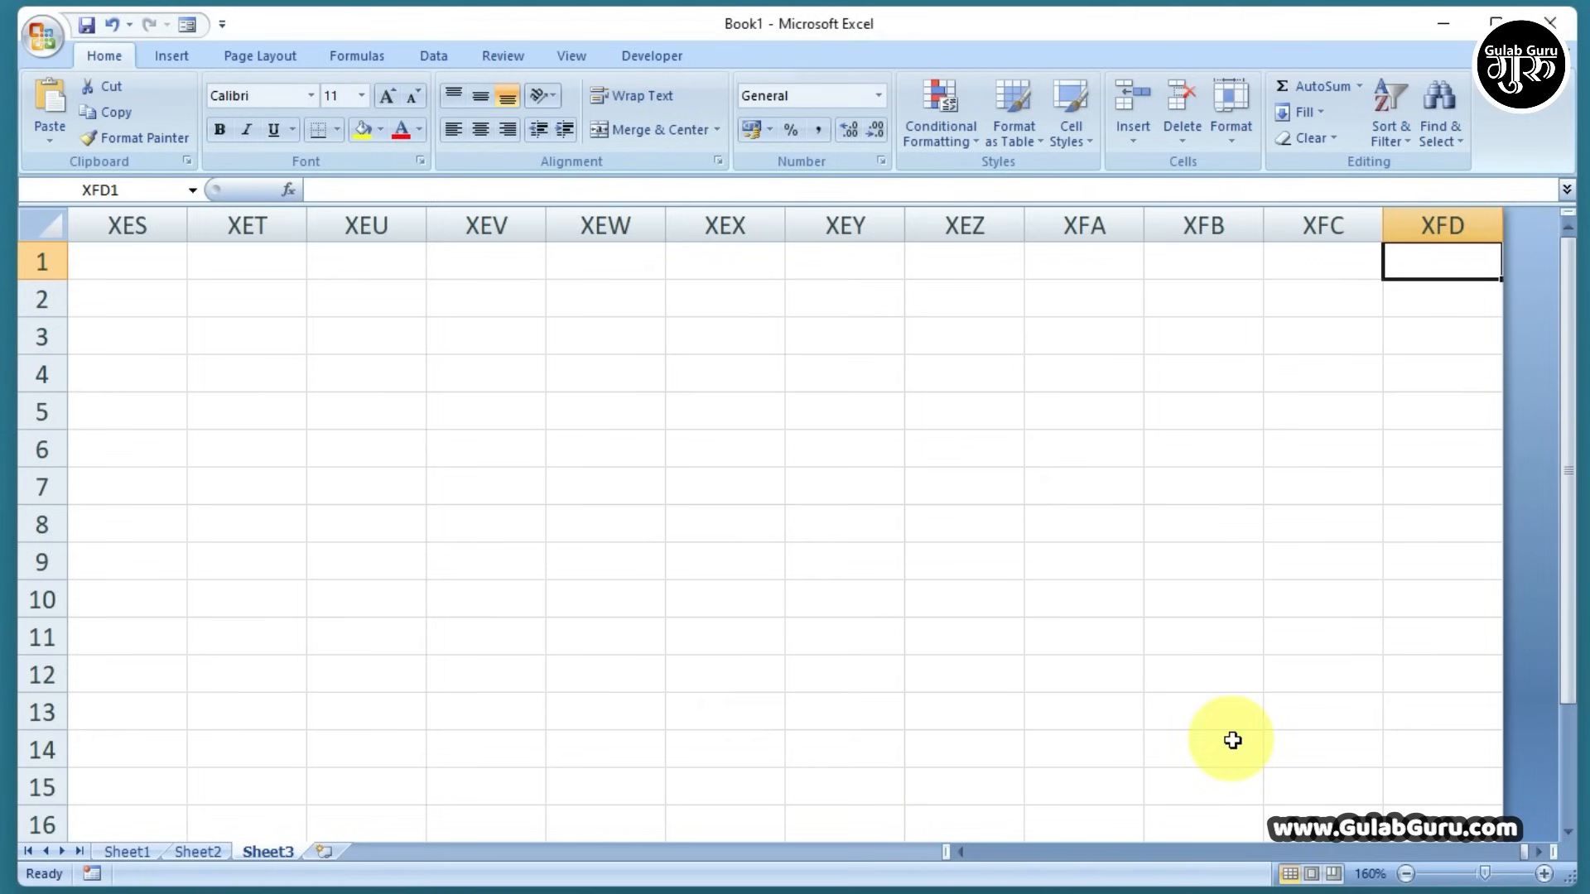
{"action": "key", "text": "ctrl+Left"}
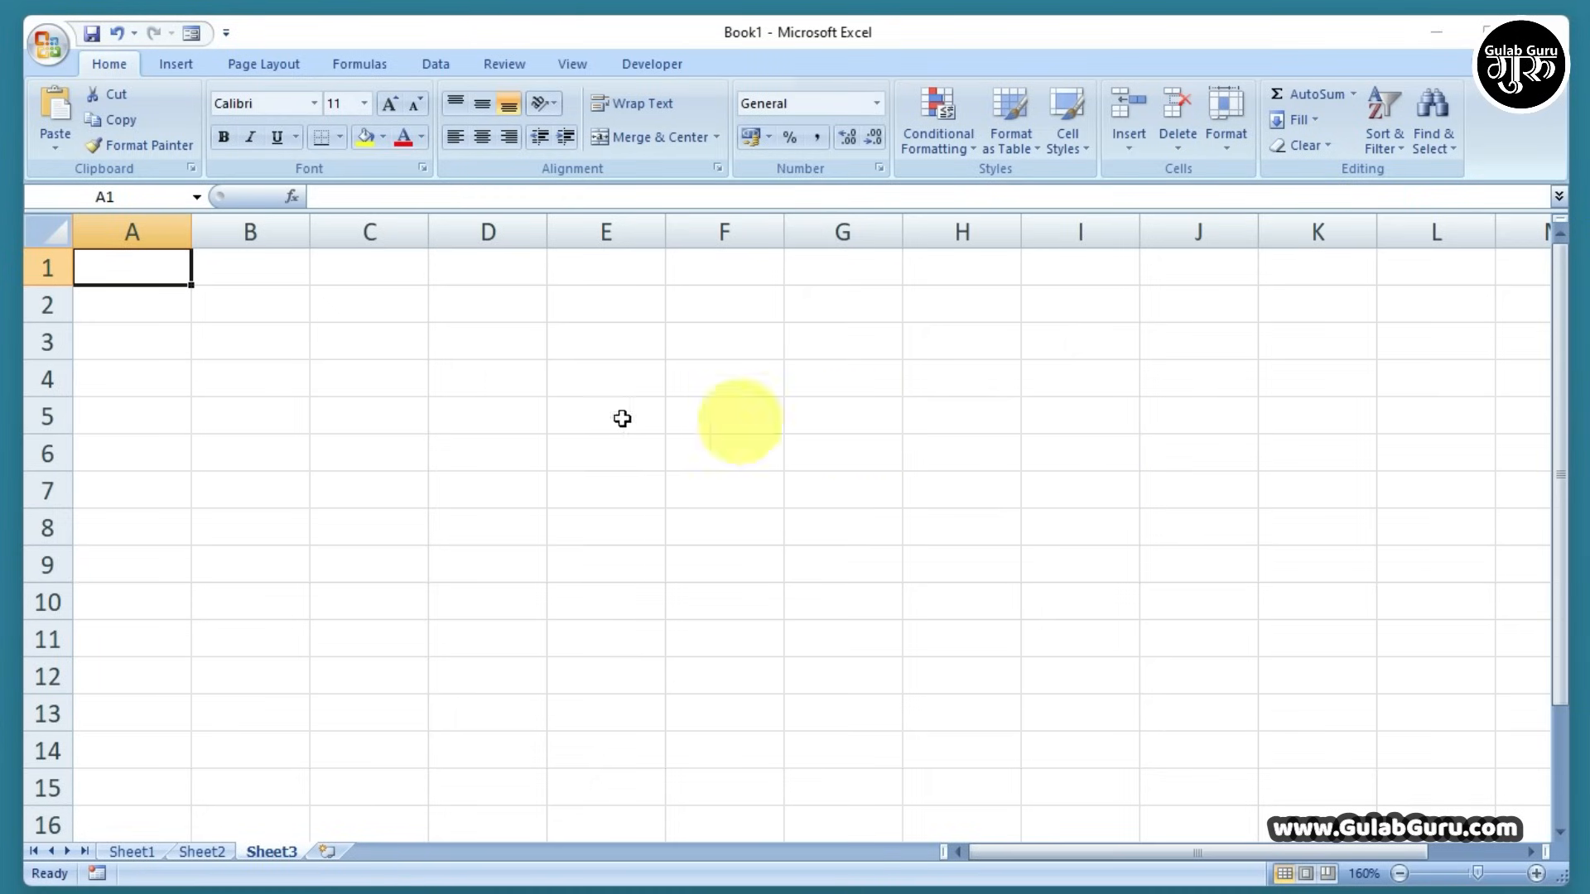
{"action": "left_click", "coordinate": [489, 379]}
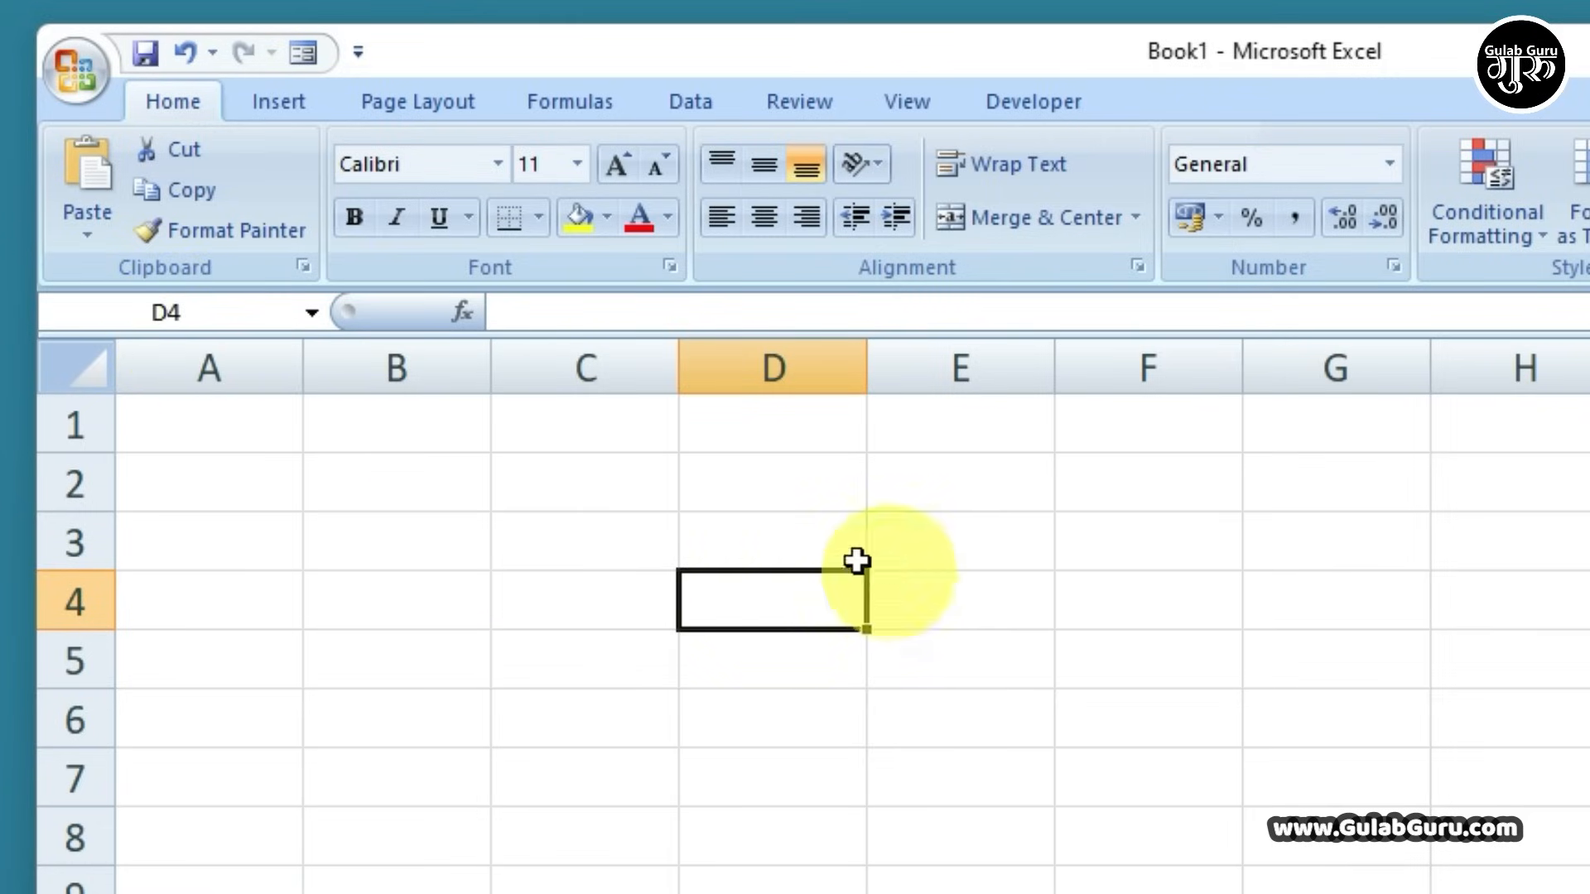
{"action": "left_click", "coordinate": [576, 547]}
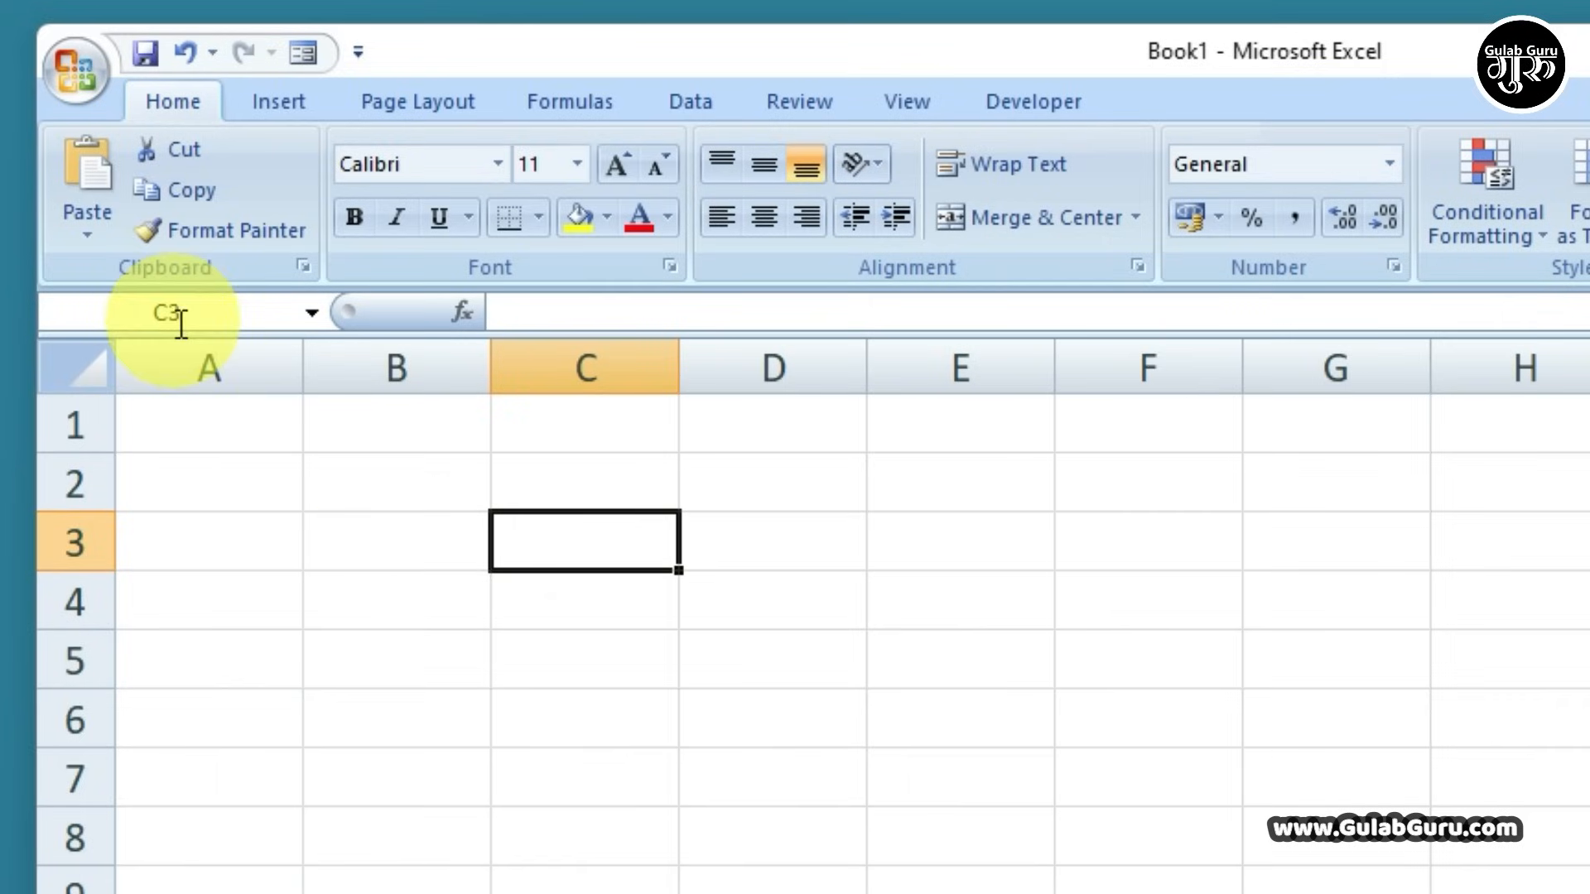
{"action": "left_click", "coordinate": [944, 545]}
{"action": "left_click", "coordinate": [849, 544]}
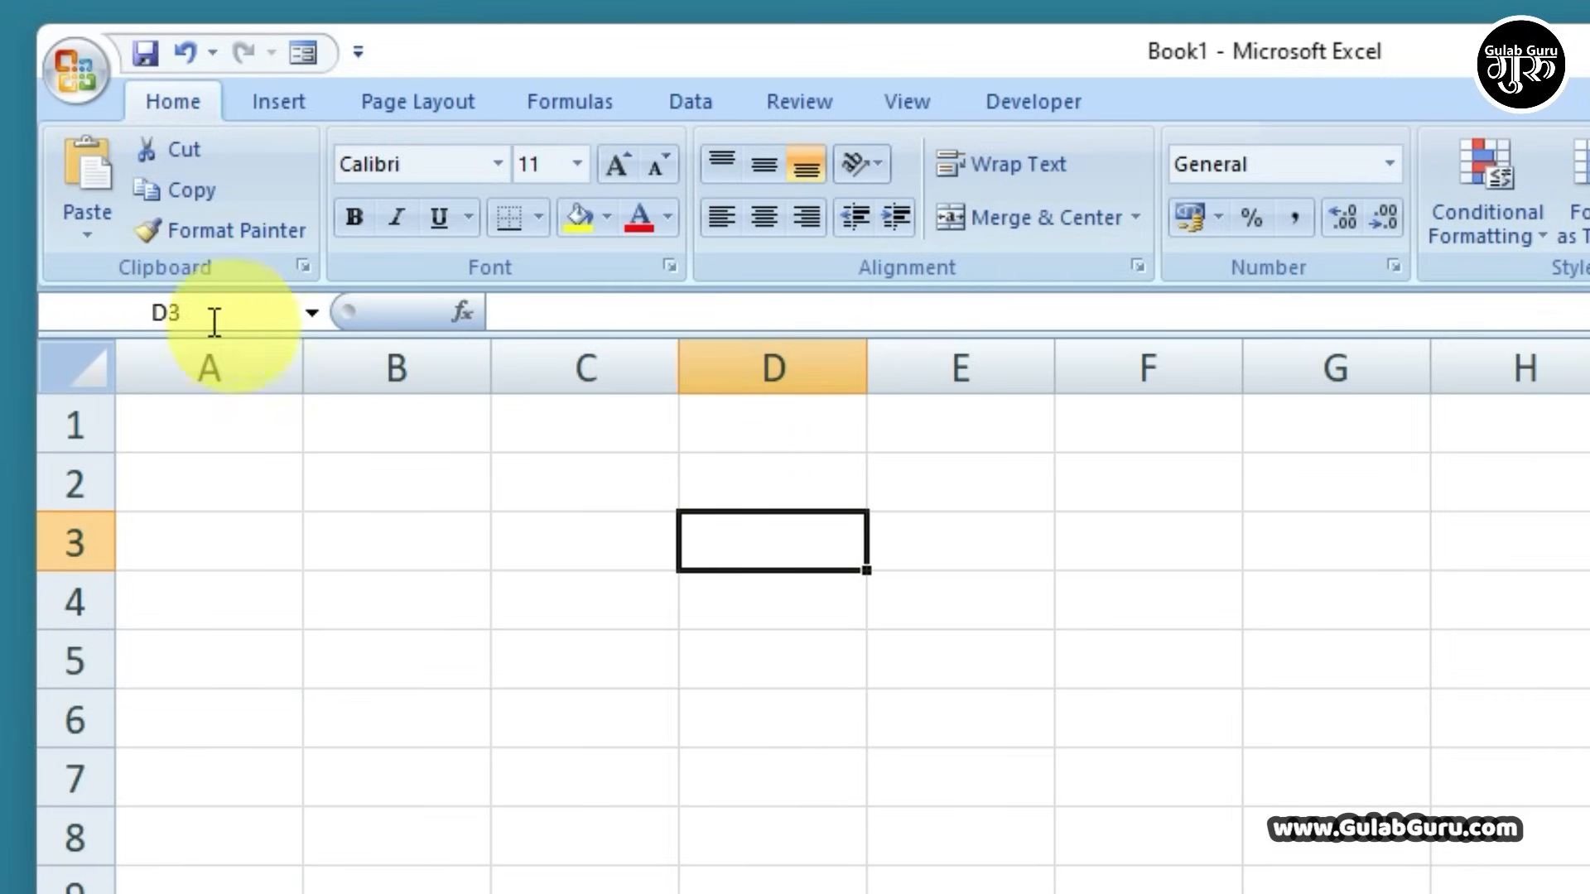
{"action": "left_click", "coordinate": [430, 553]}
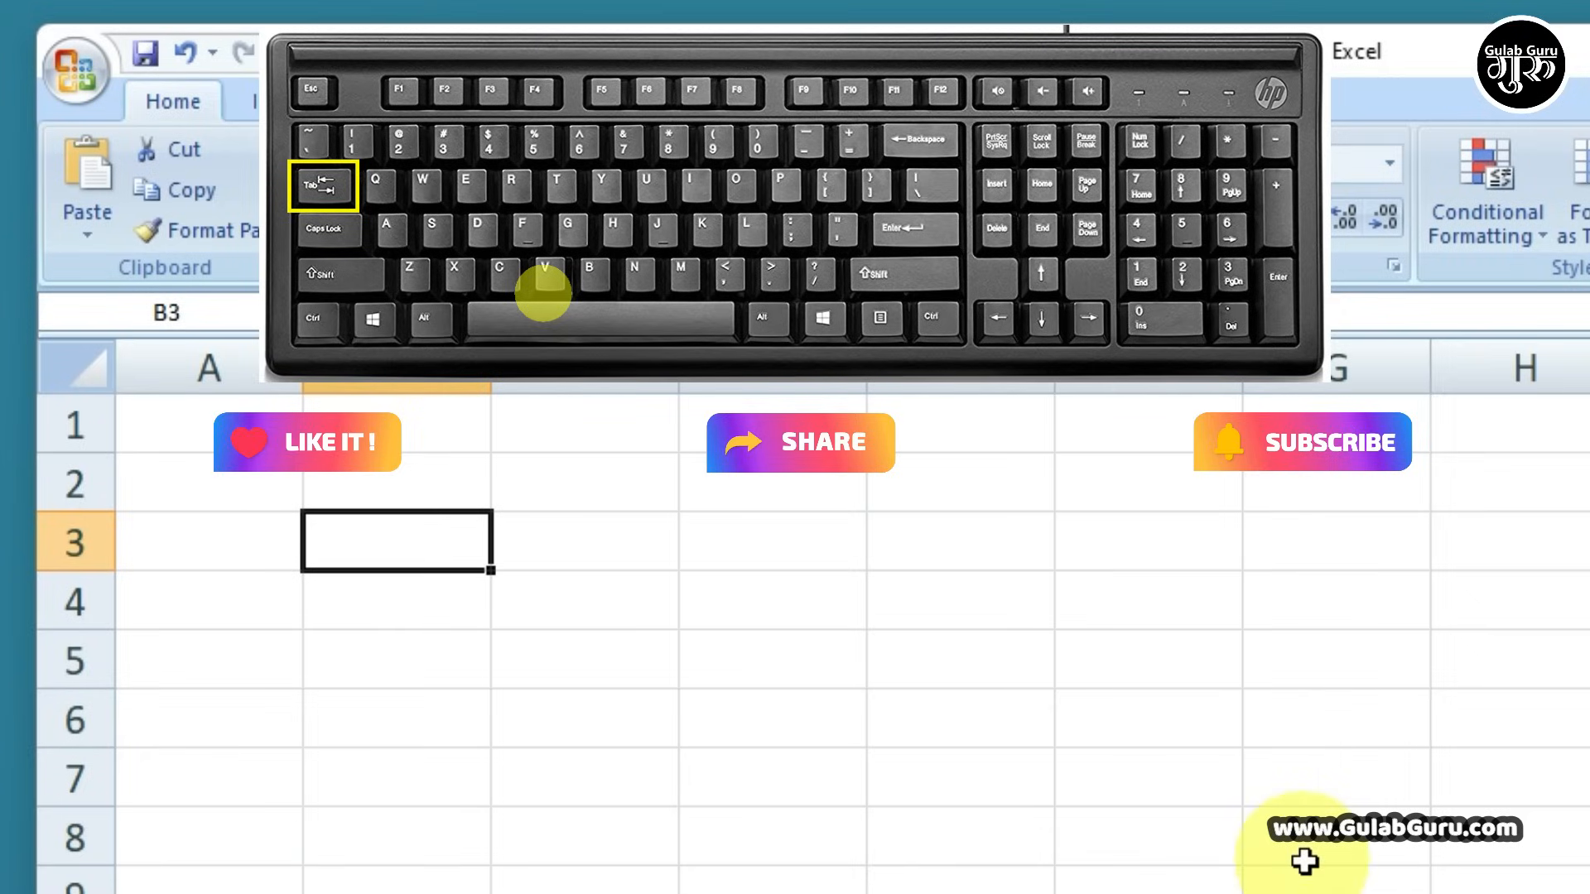
{"action": "key", "text": "Tab"}
{"action": "key", "text": "Tab"}
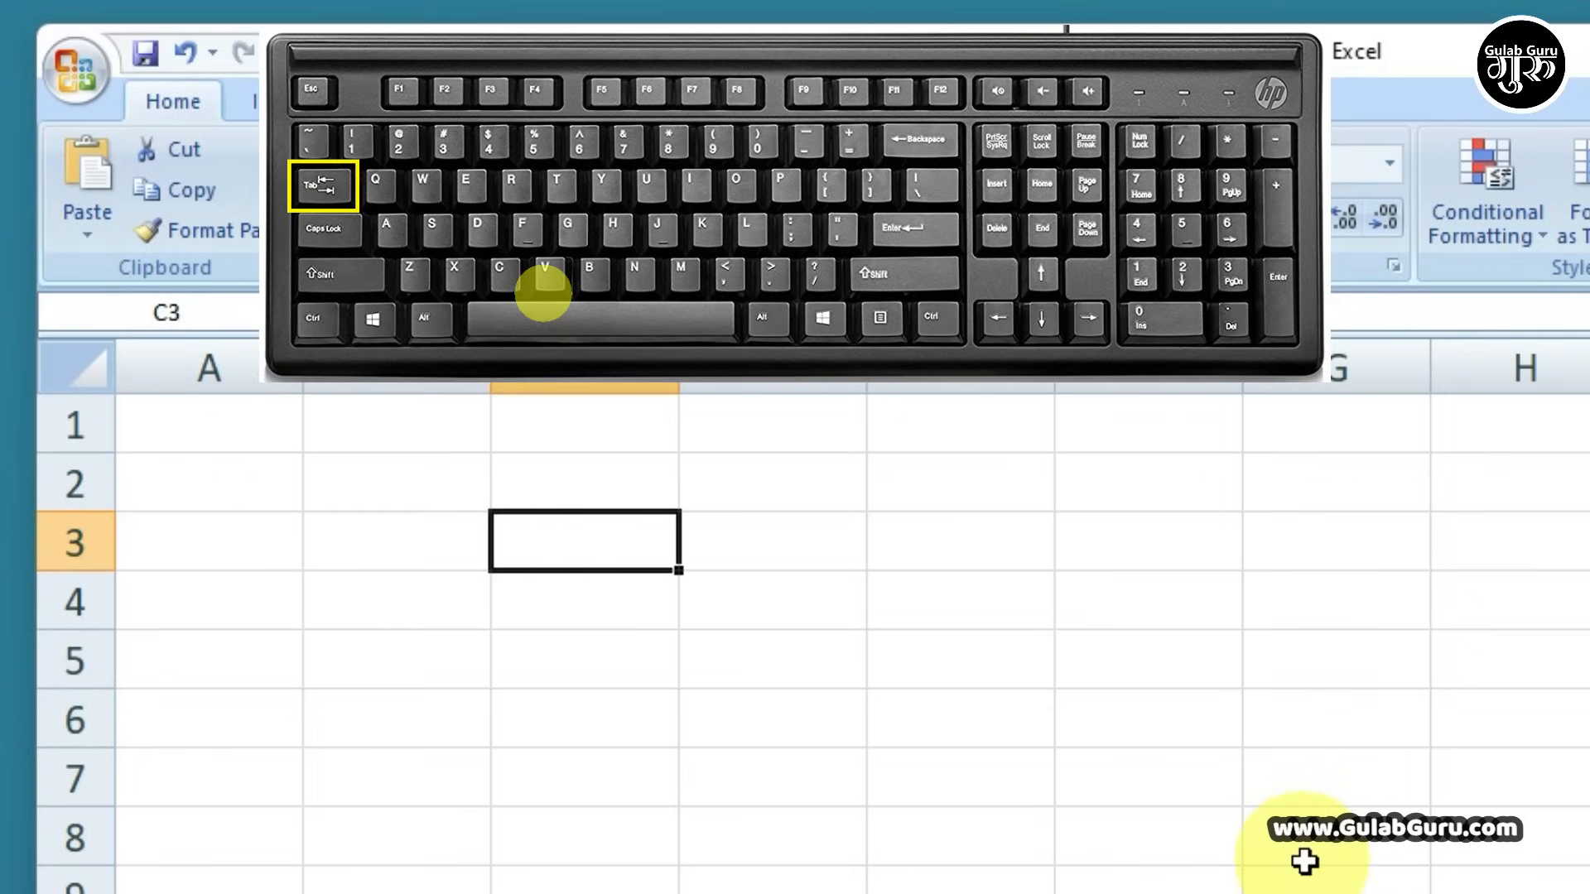
{"action": "key", "text": "Tab"}
{"action": "key", "text": "Tab"}
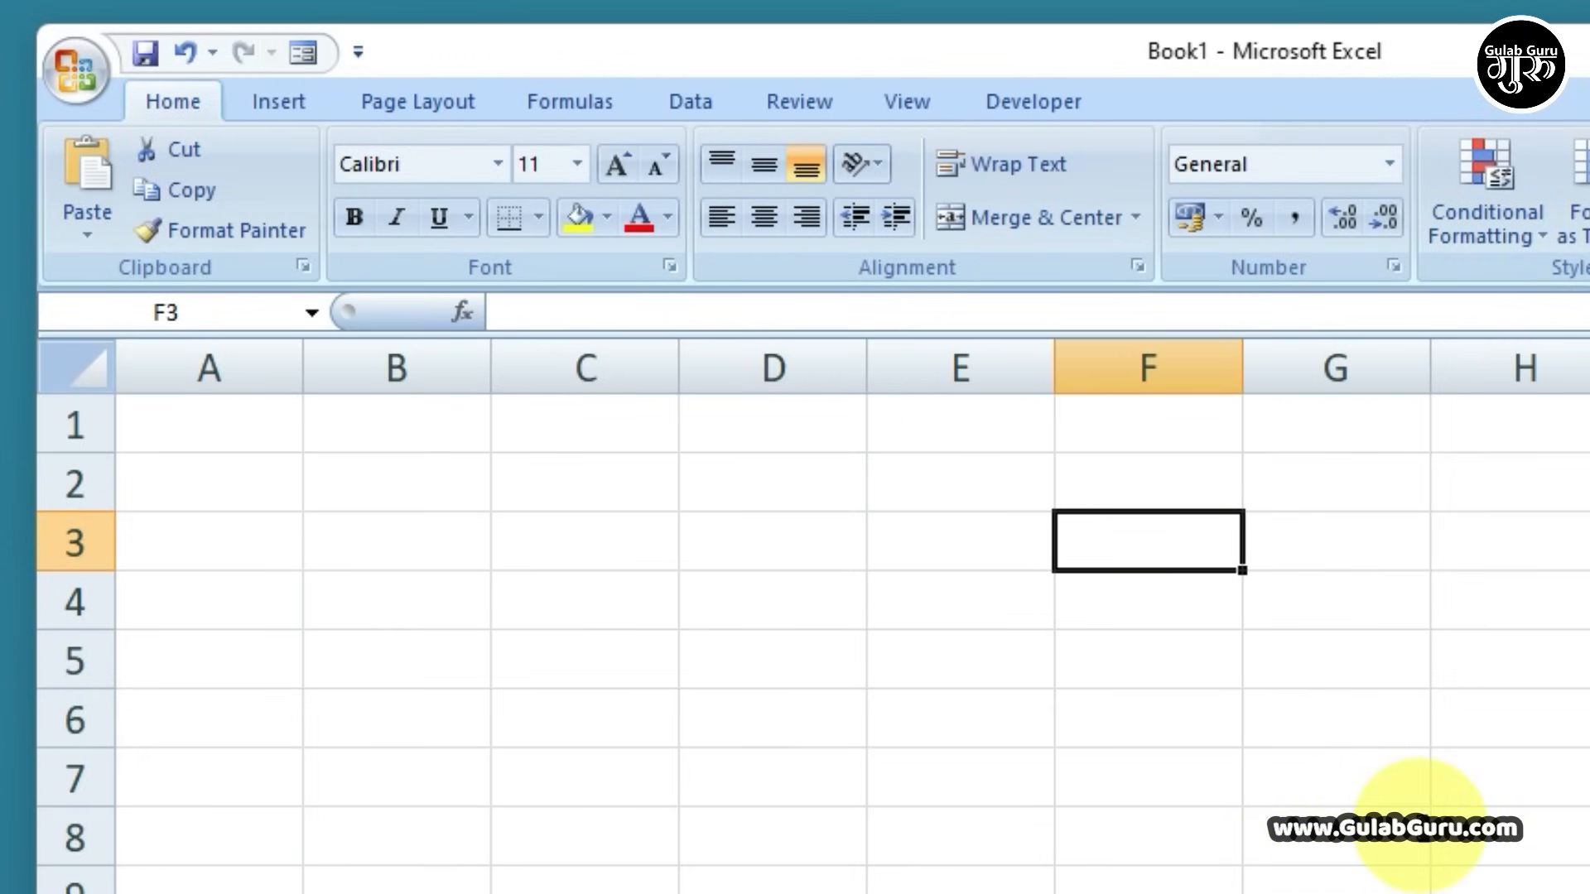
{"action": "key", "text": "shift+Tab"}
{"action": "key", "text": "shift+Tab"}
{"action": "key", "text": "shift+Tab"}
{"action": "key", "text": "shift+Tab"}
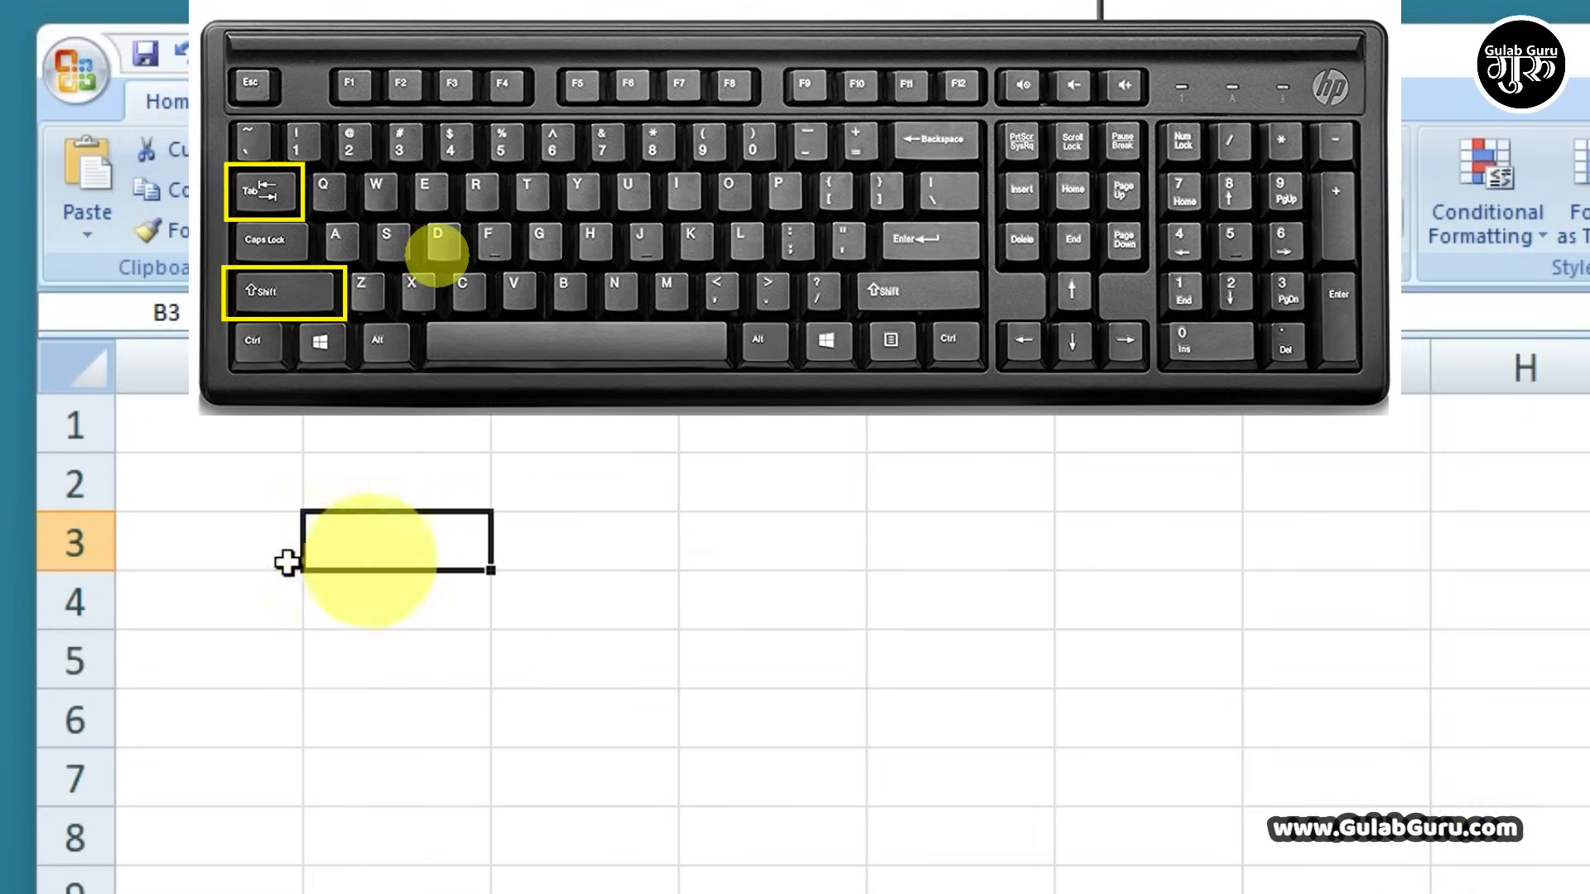
{"action": "key", "text": "Tab"}
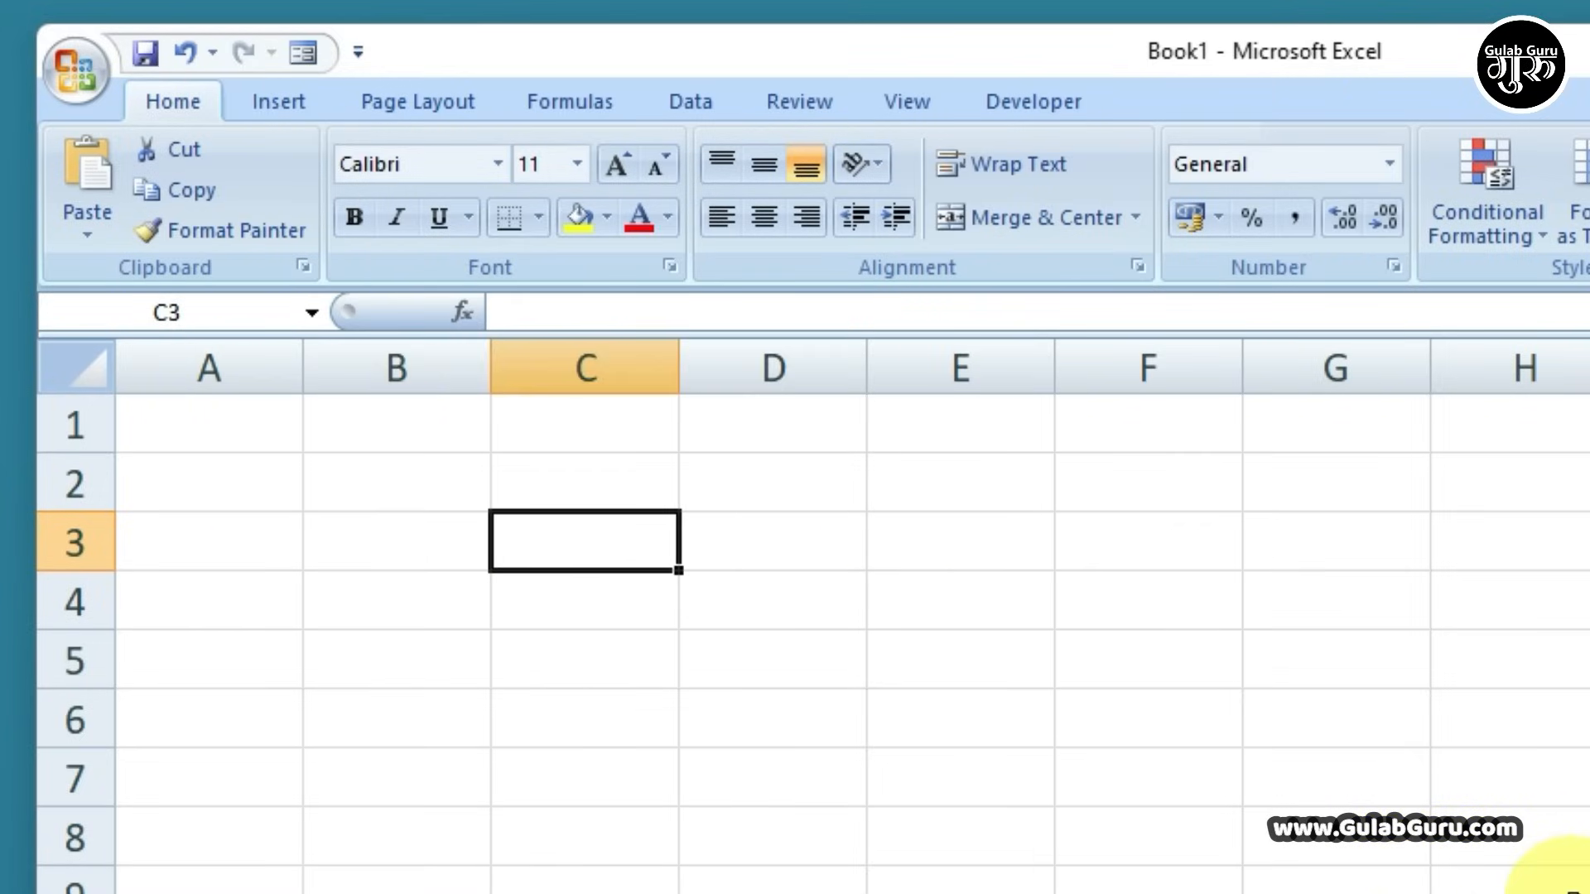
{"action": "key", "text": "Tab"}
{"action": "key", "text": "Tab"}
{"action": "key", "text": "Tab"}
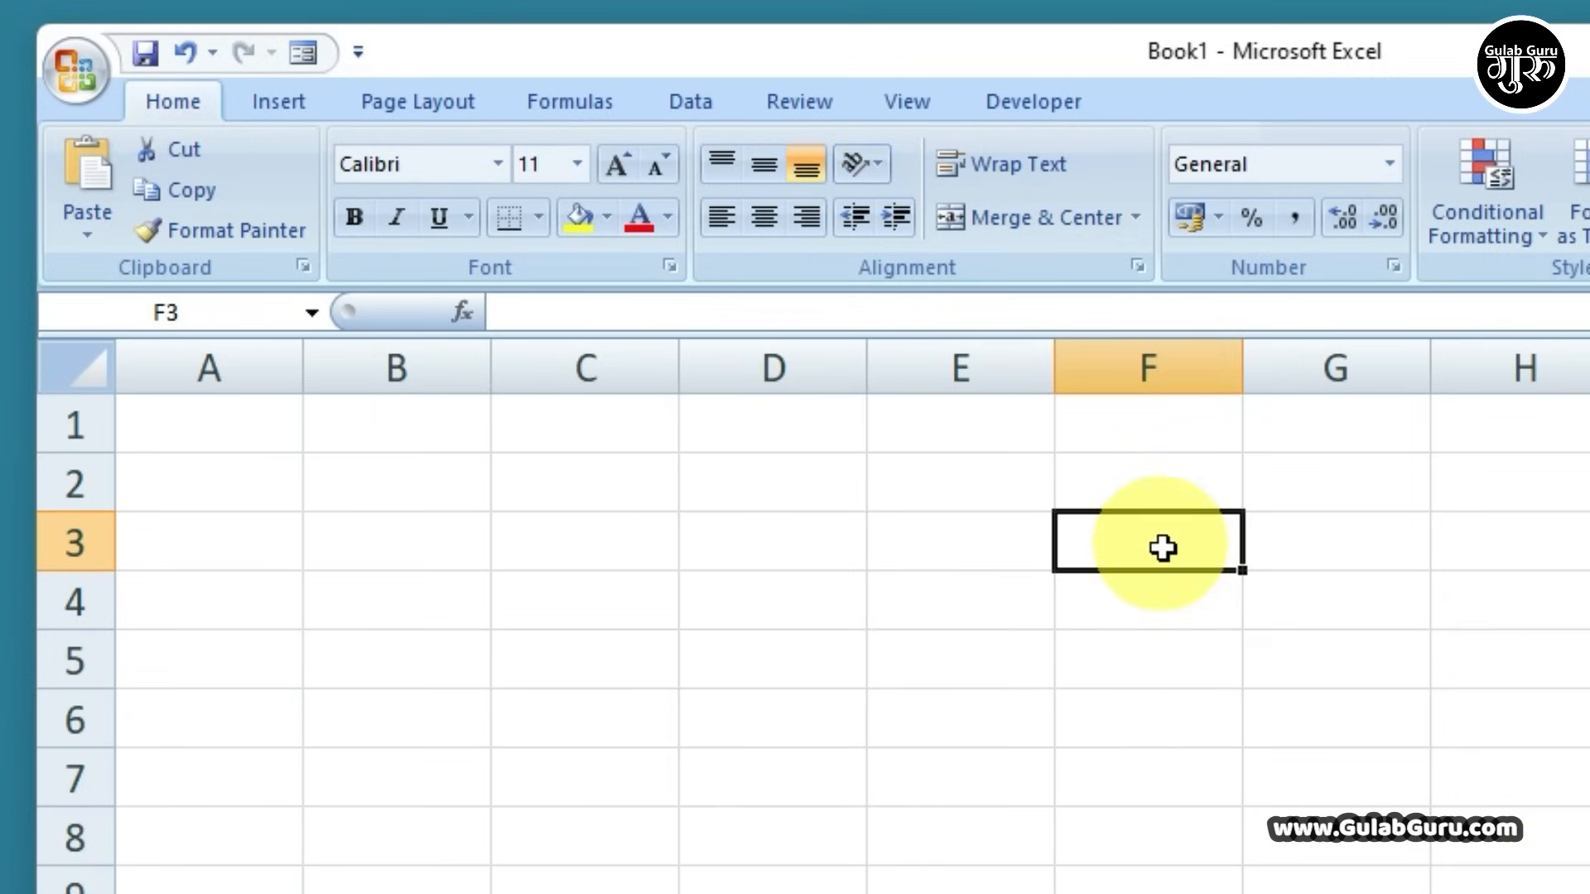
{"action": "key", "text": "Tab"}
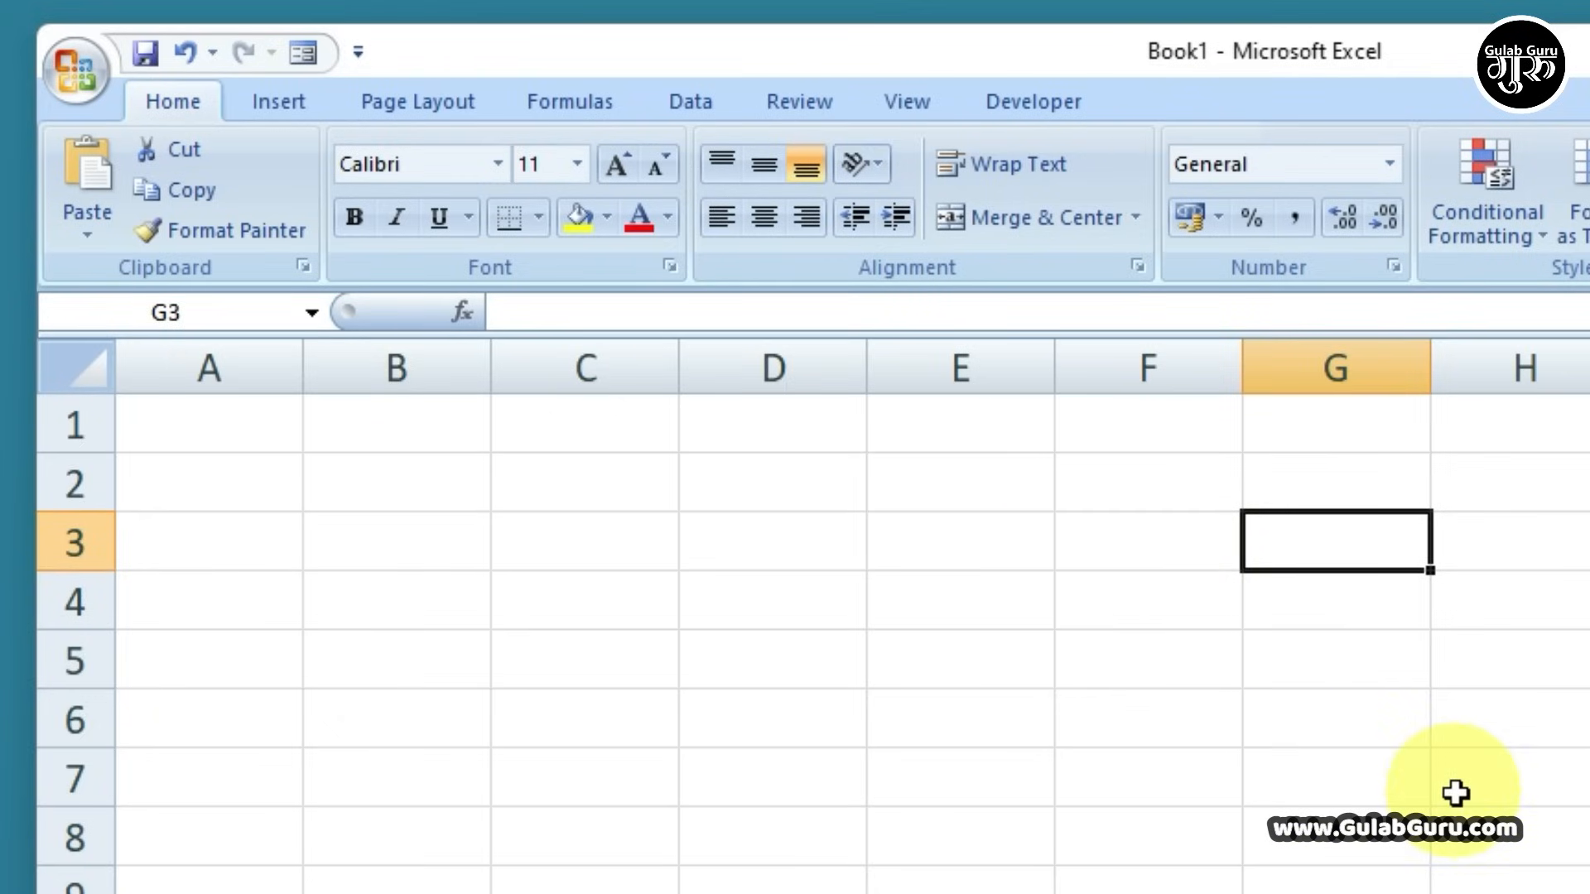
{"action": "key", "text": "Left"}
{"action": "key", "text": "Left"}
{"action": "key", "text": "Left"}
{"action": "key", "text": "Left"}
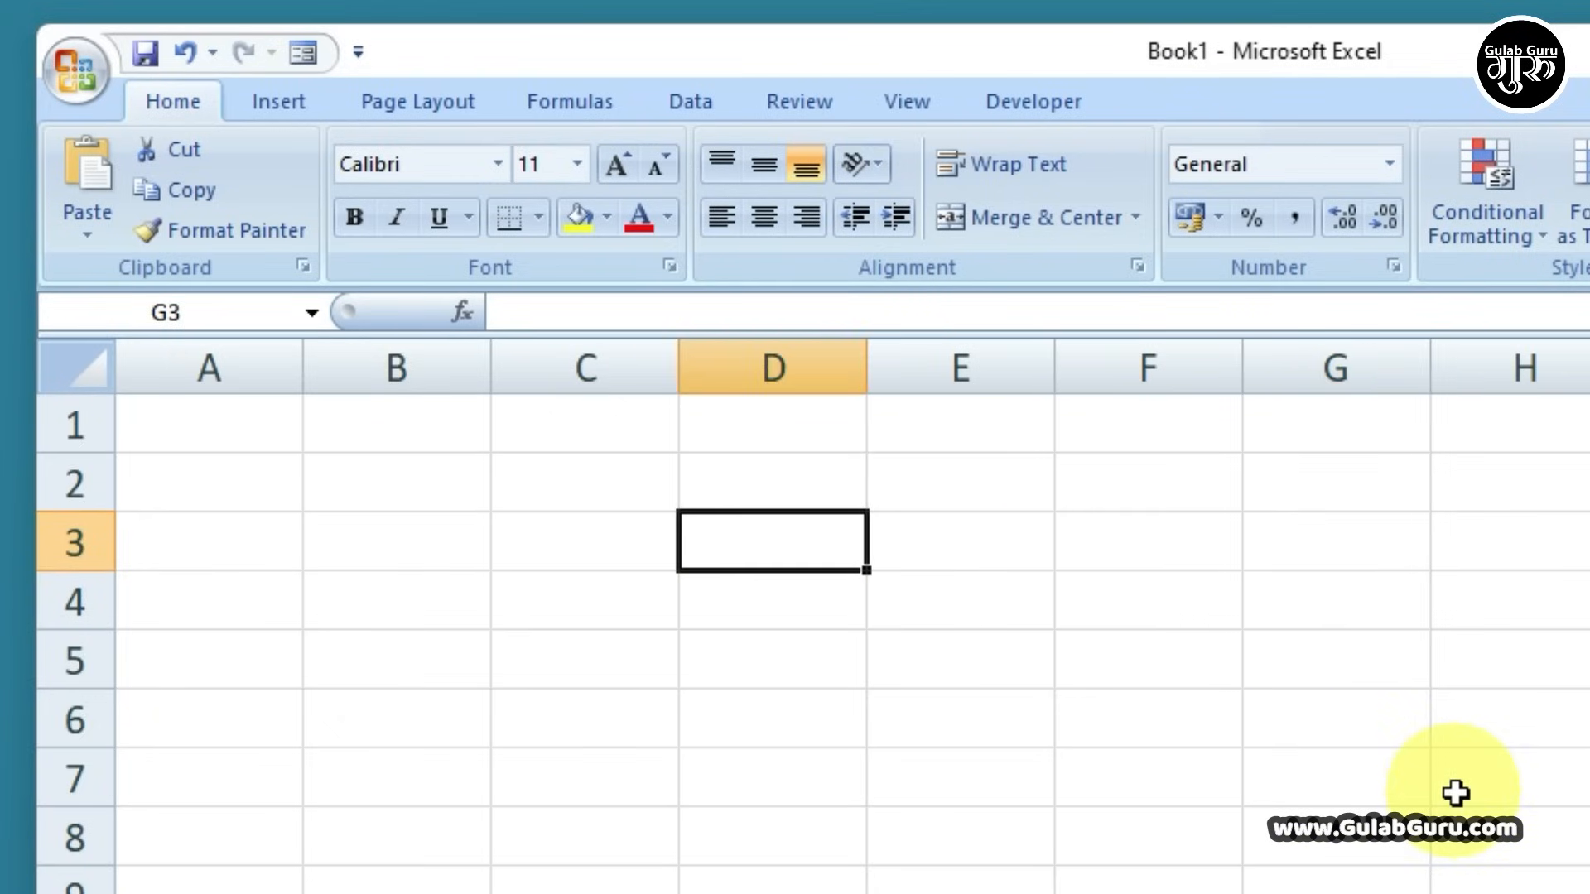
{"action": "key", "text": "Left"}
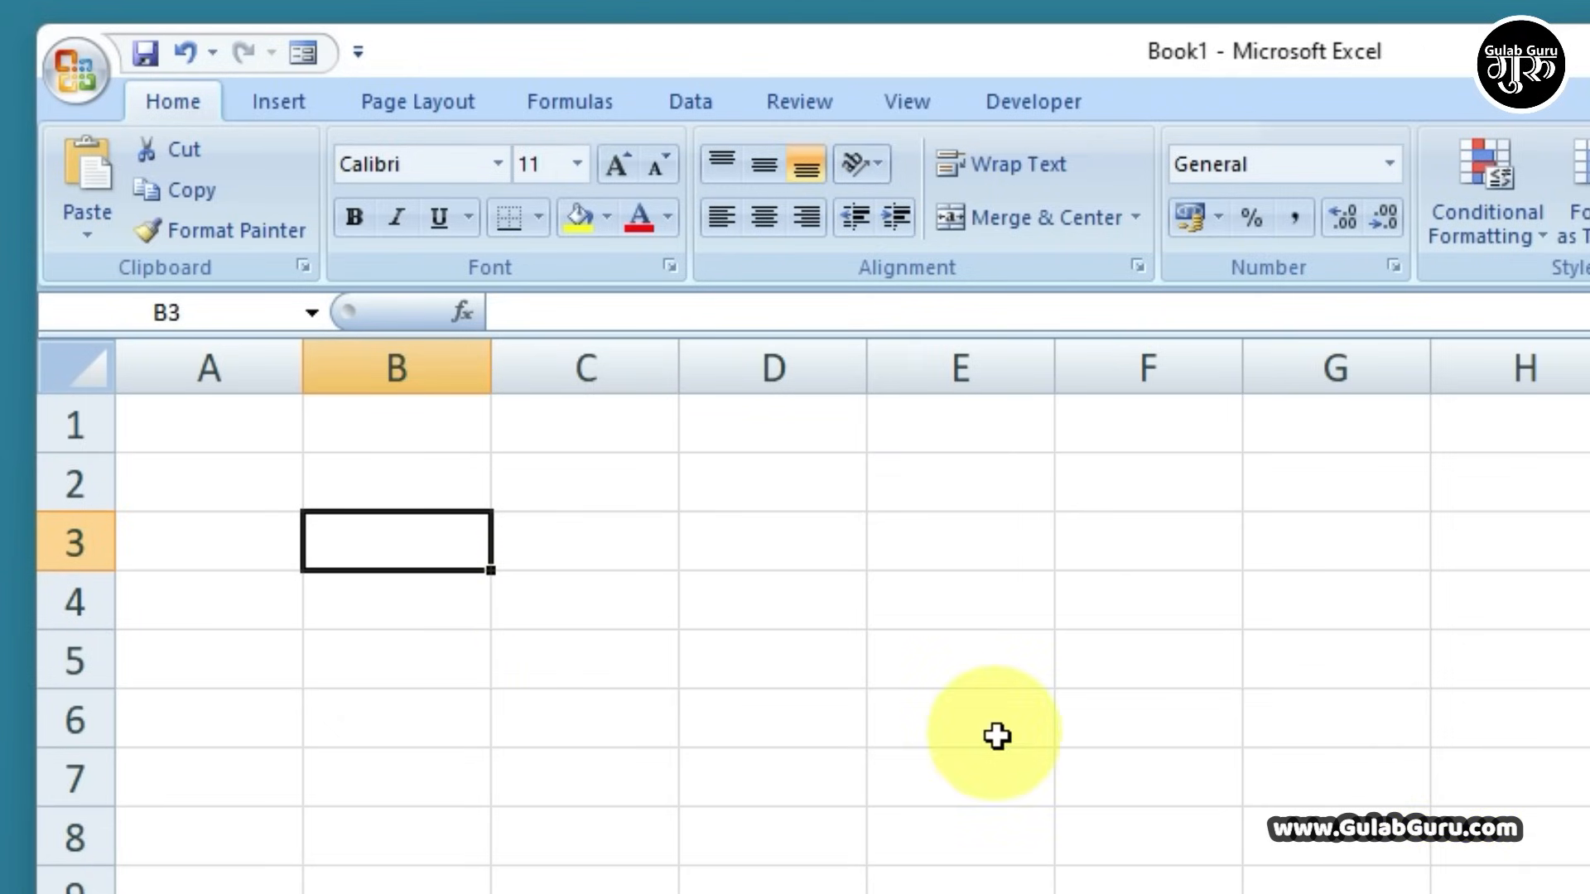
{"action": "key", "text": "Down"}
{"action": "key", "text": "Down"}
{"action": "key", "text": "Down"}
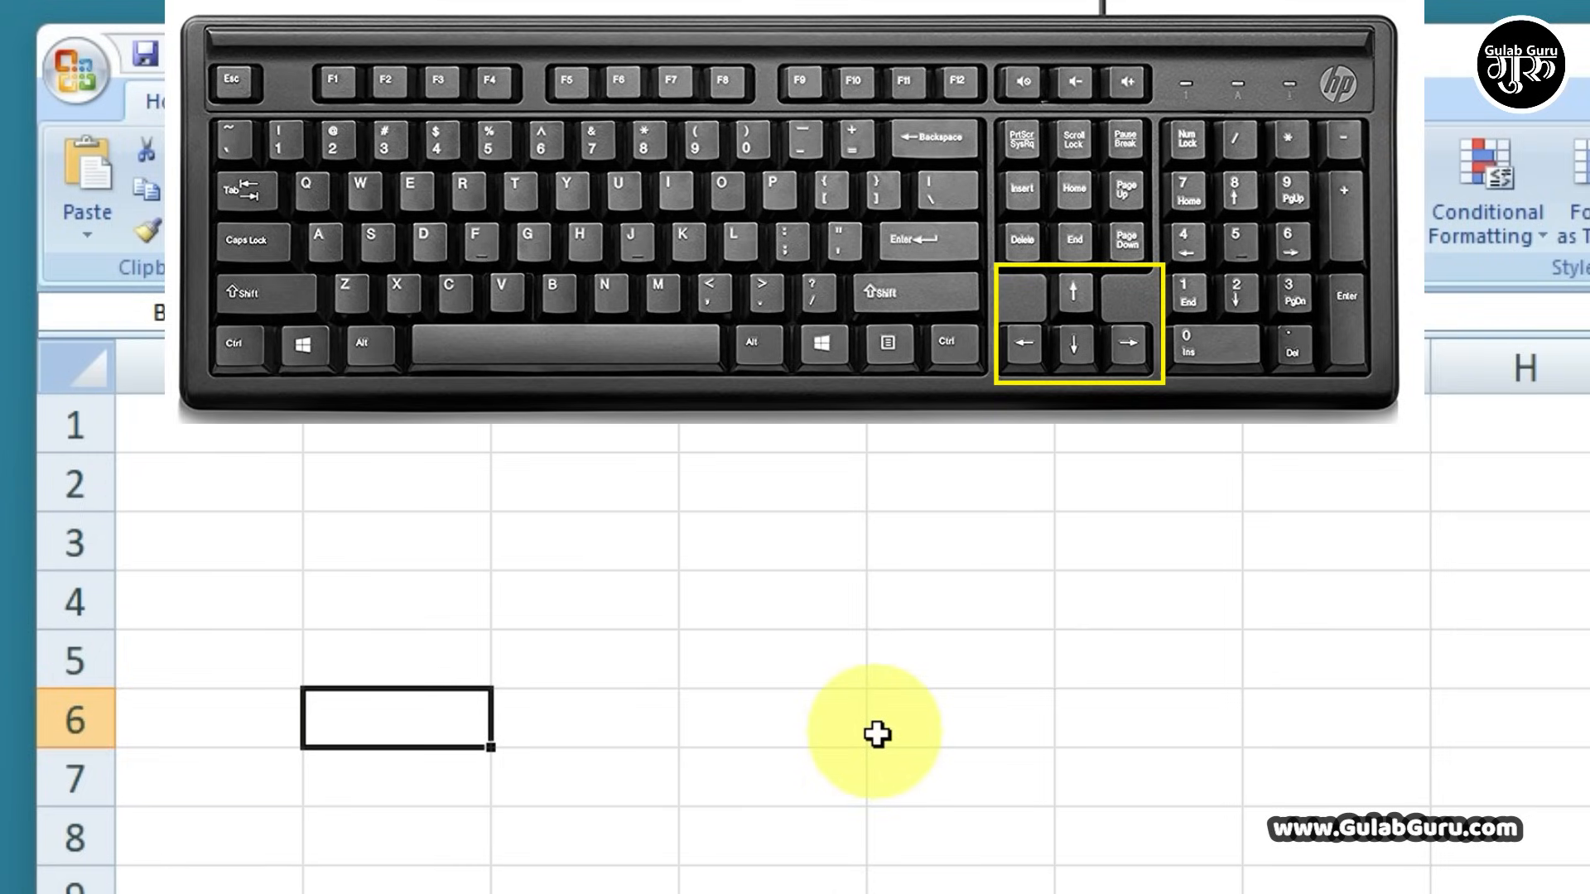
{"action": "key", "text": "Right"}
{"action": "key", "text": "Right"}
{"action": "key", "text": "Right"}
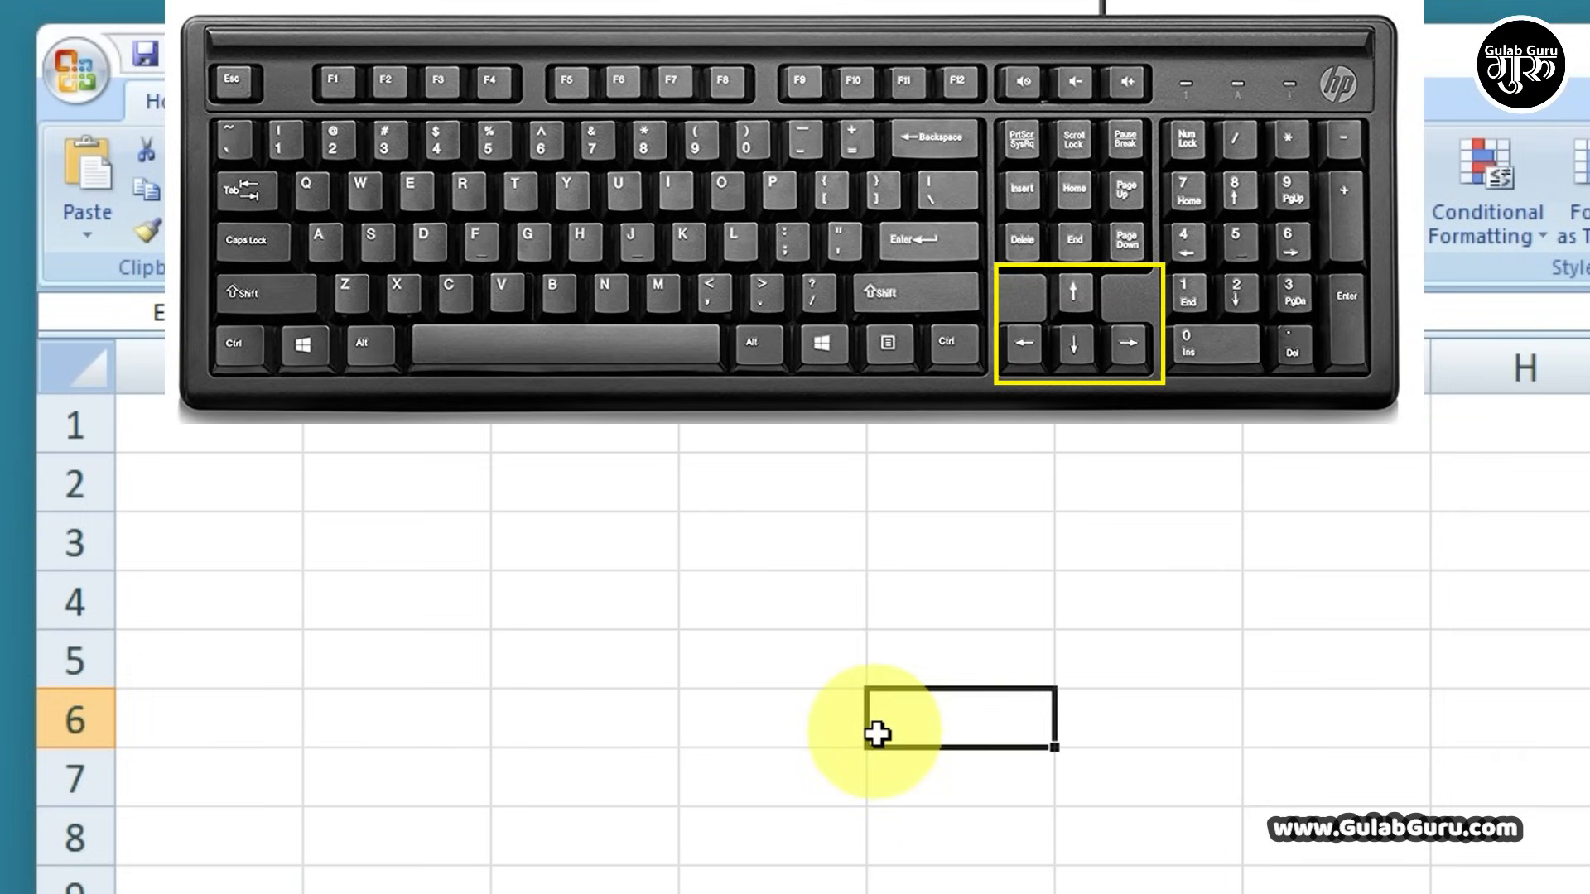
{"action": "key", "text": "Right"}
{"action": "key", "text": "Right"}
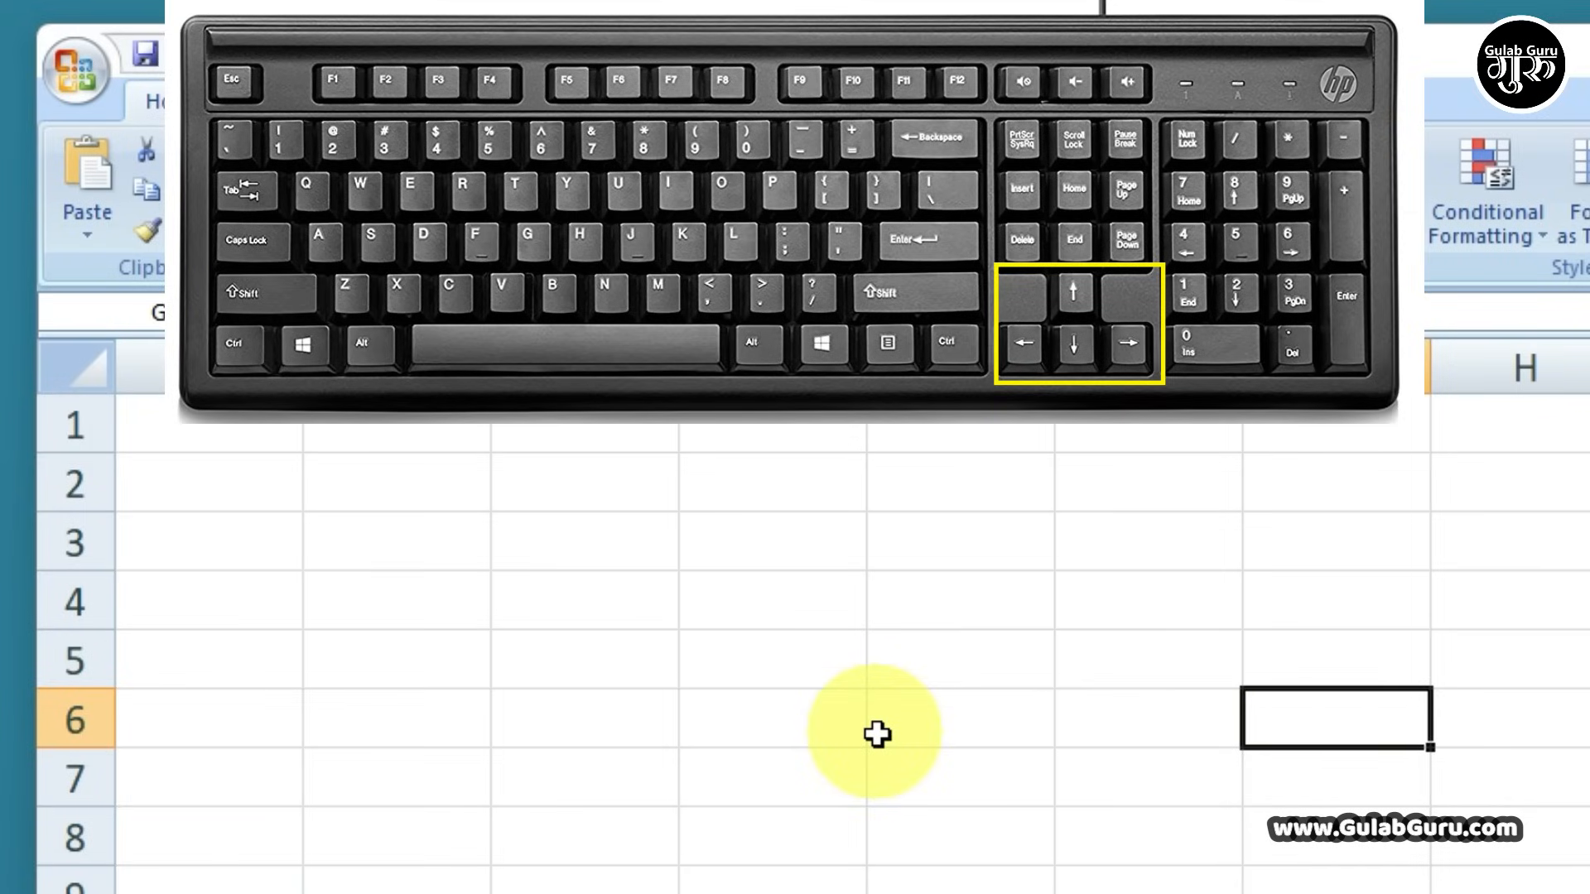
{"action": "key", "text": "Up"}
{"action": "key", "text": "Up"}
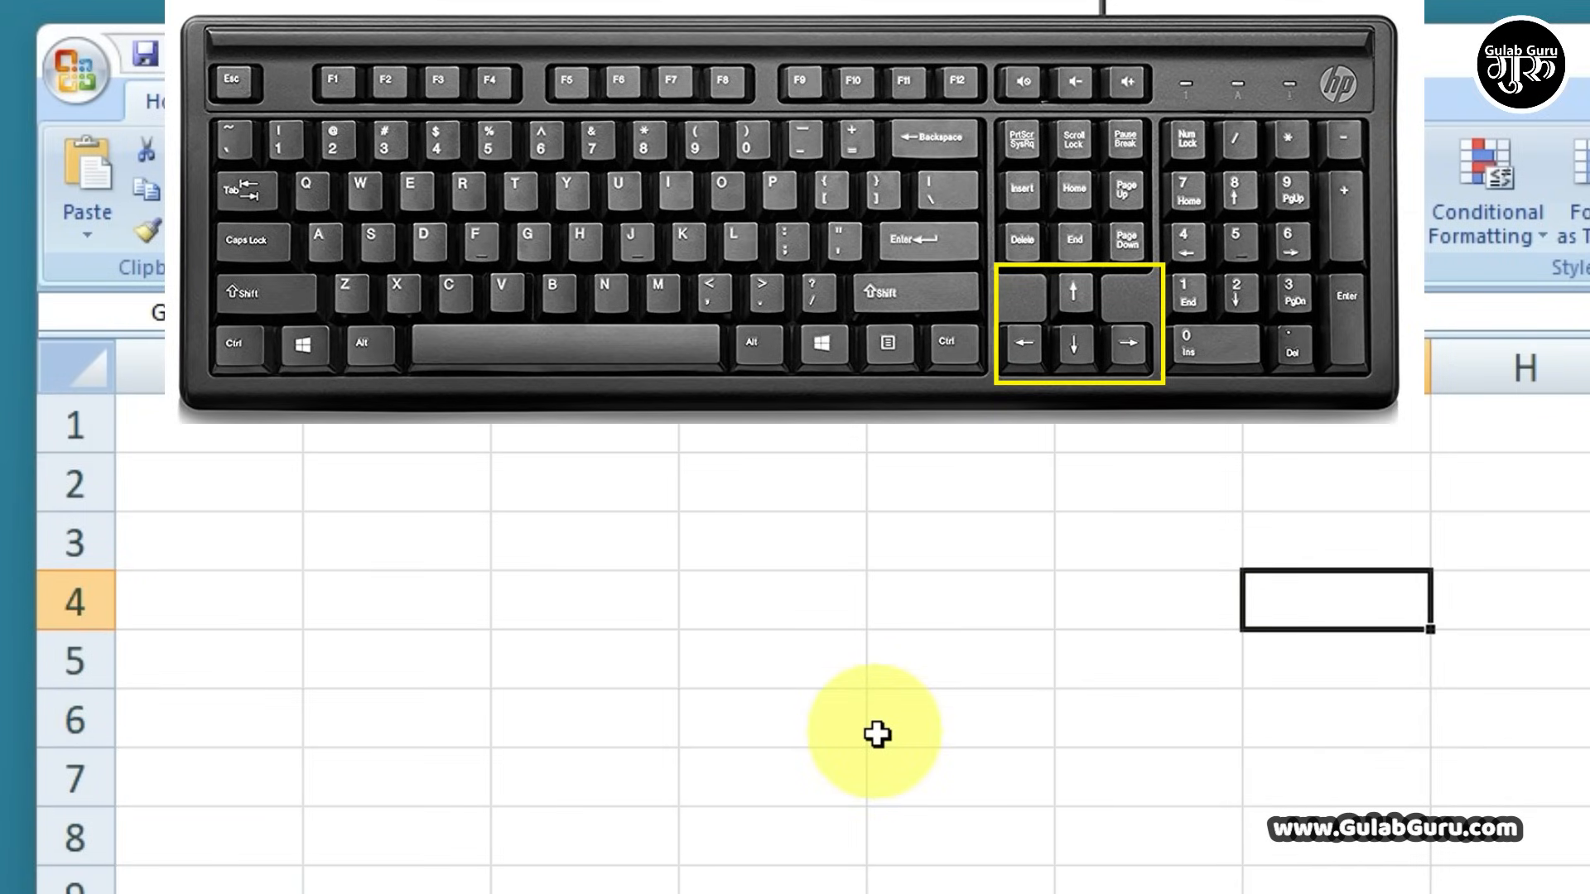
{"action": "key", "text": "Down"}
{"action": "key", "text": "Down"}
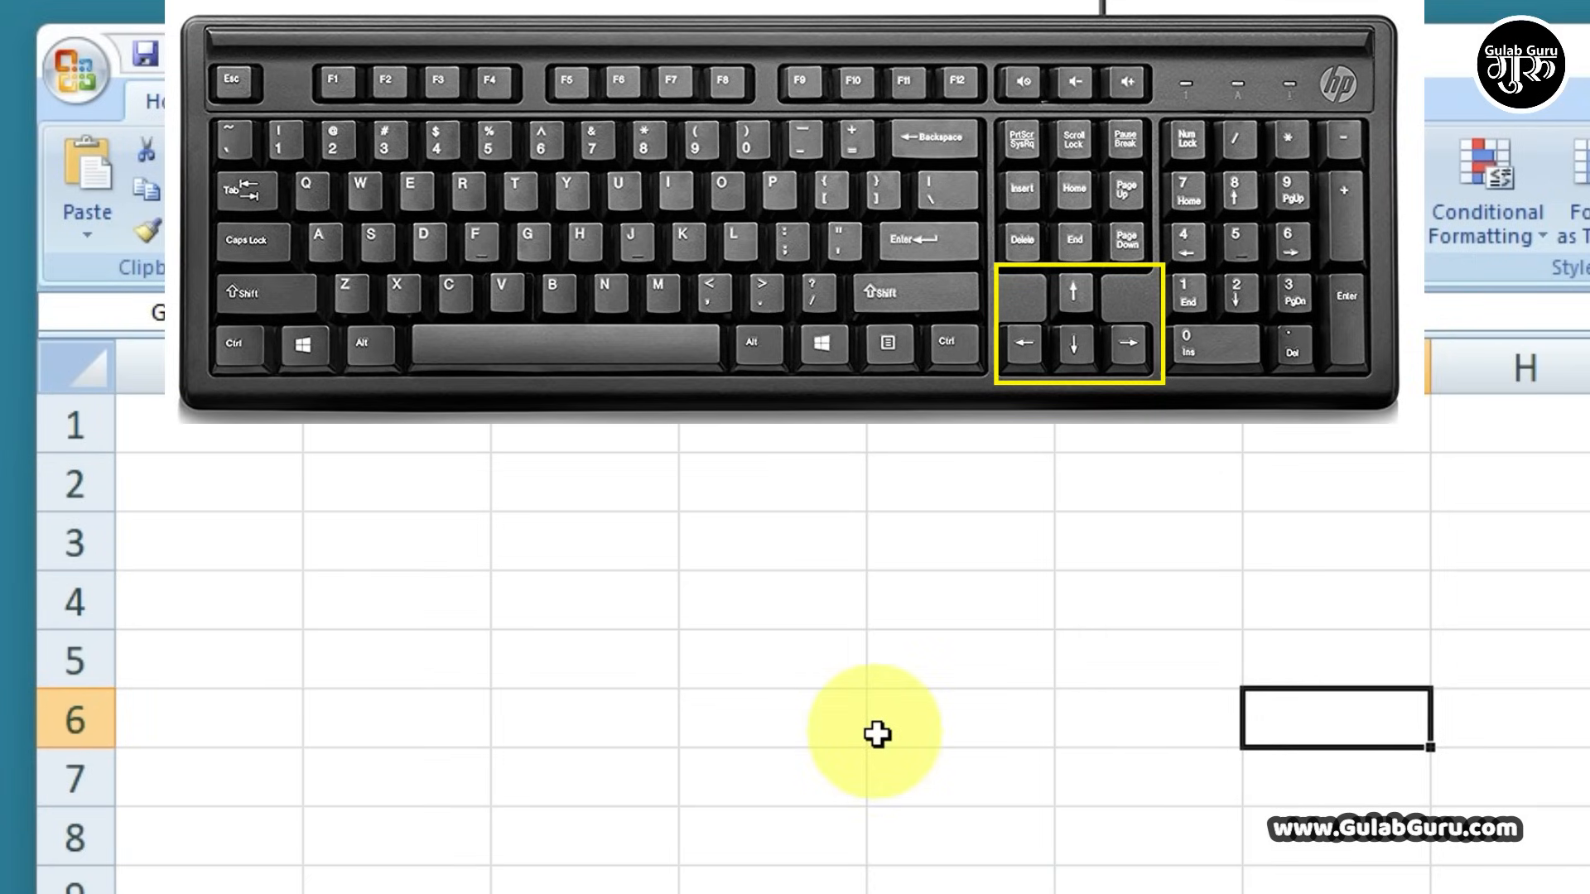
{"action": "key", "text": "Left"}
{"action": "key", "text": "Left"}
{"action": "key", "text": "Left"}
{"action": "key", "text": "Left"}
{"action": "key", "text": "Left"}
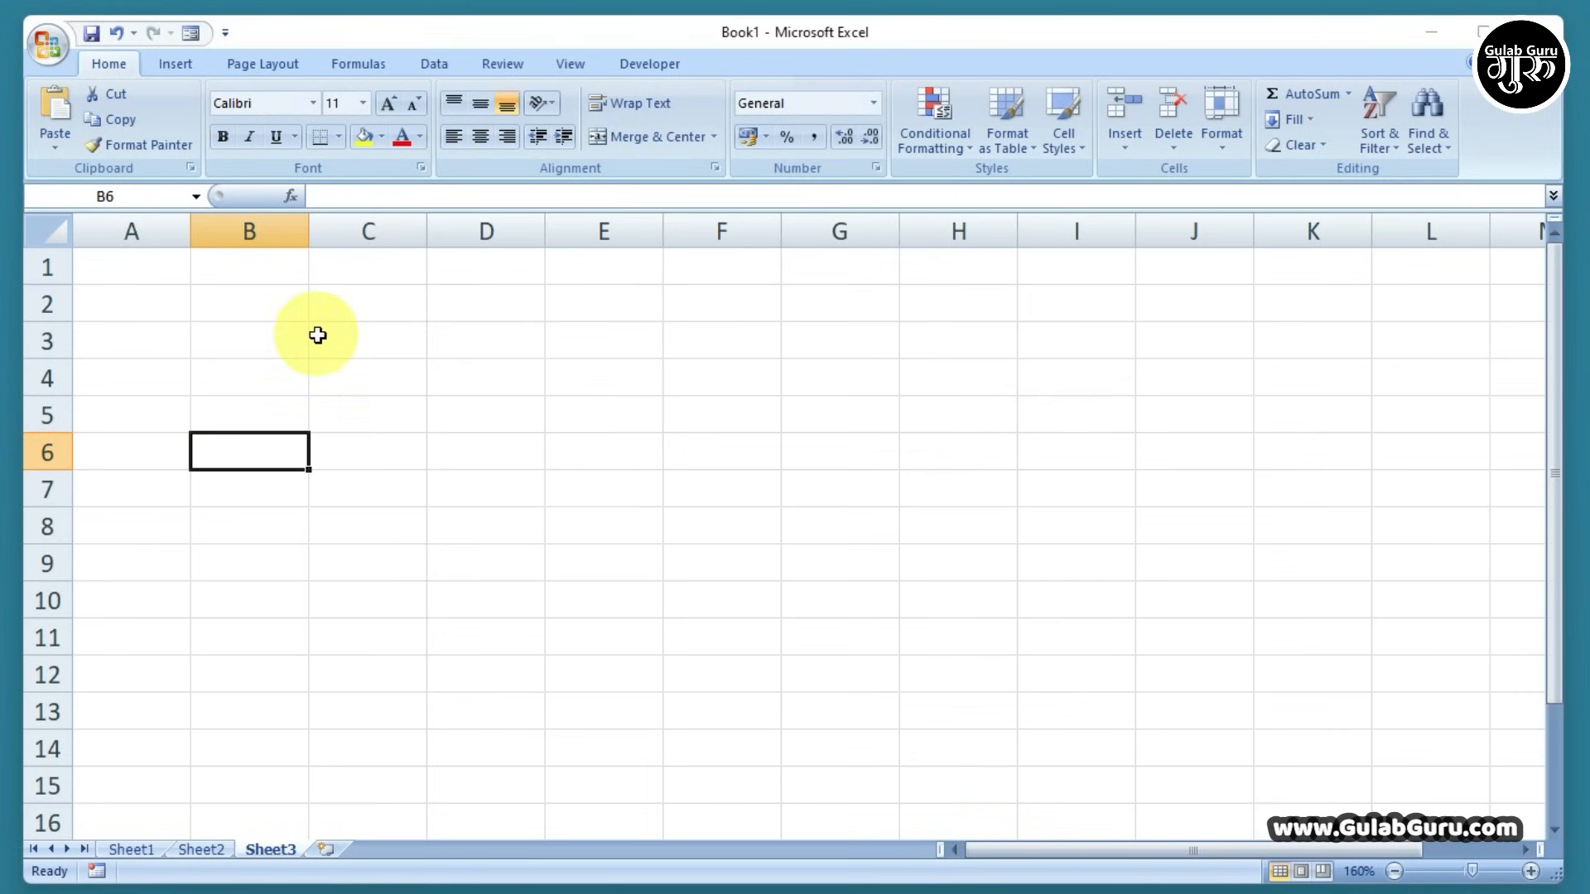
{"action": "left_click", "coordinate": [249, 305]}
{"action": "left_click", "coordinate": [386, 303]}
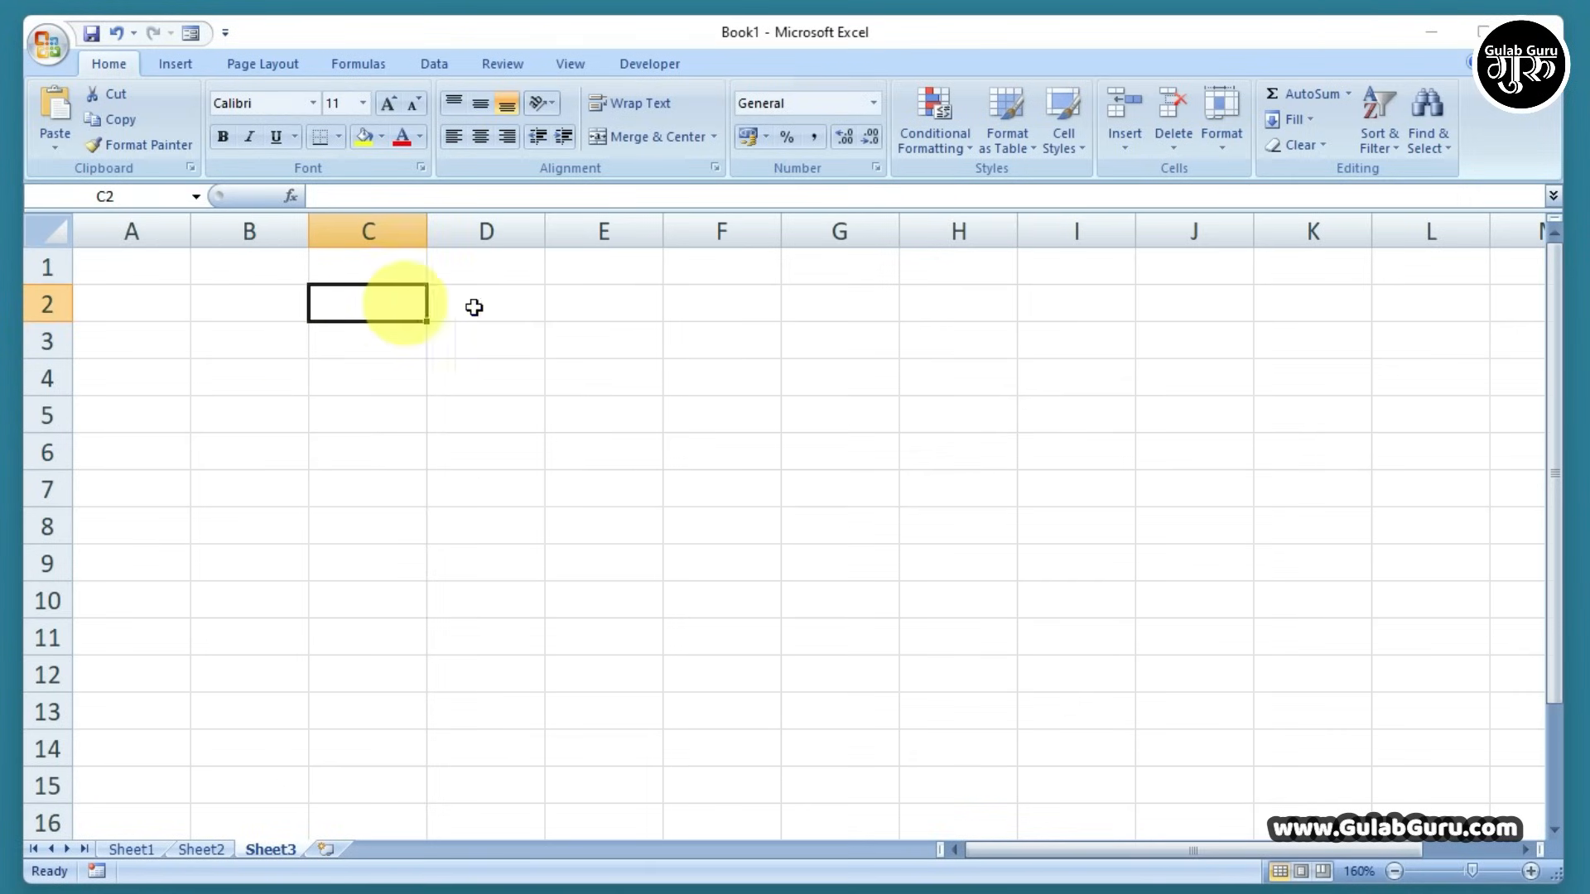
{"action": "left_click", "coordinate": [494, 307]}
{"action": "left_click", "coordinate": [256, 302]}
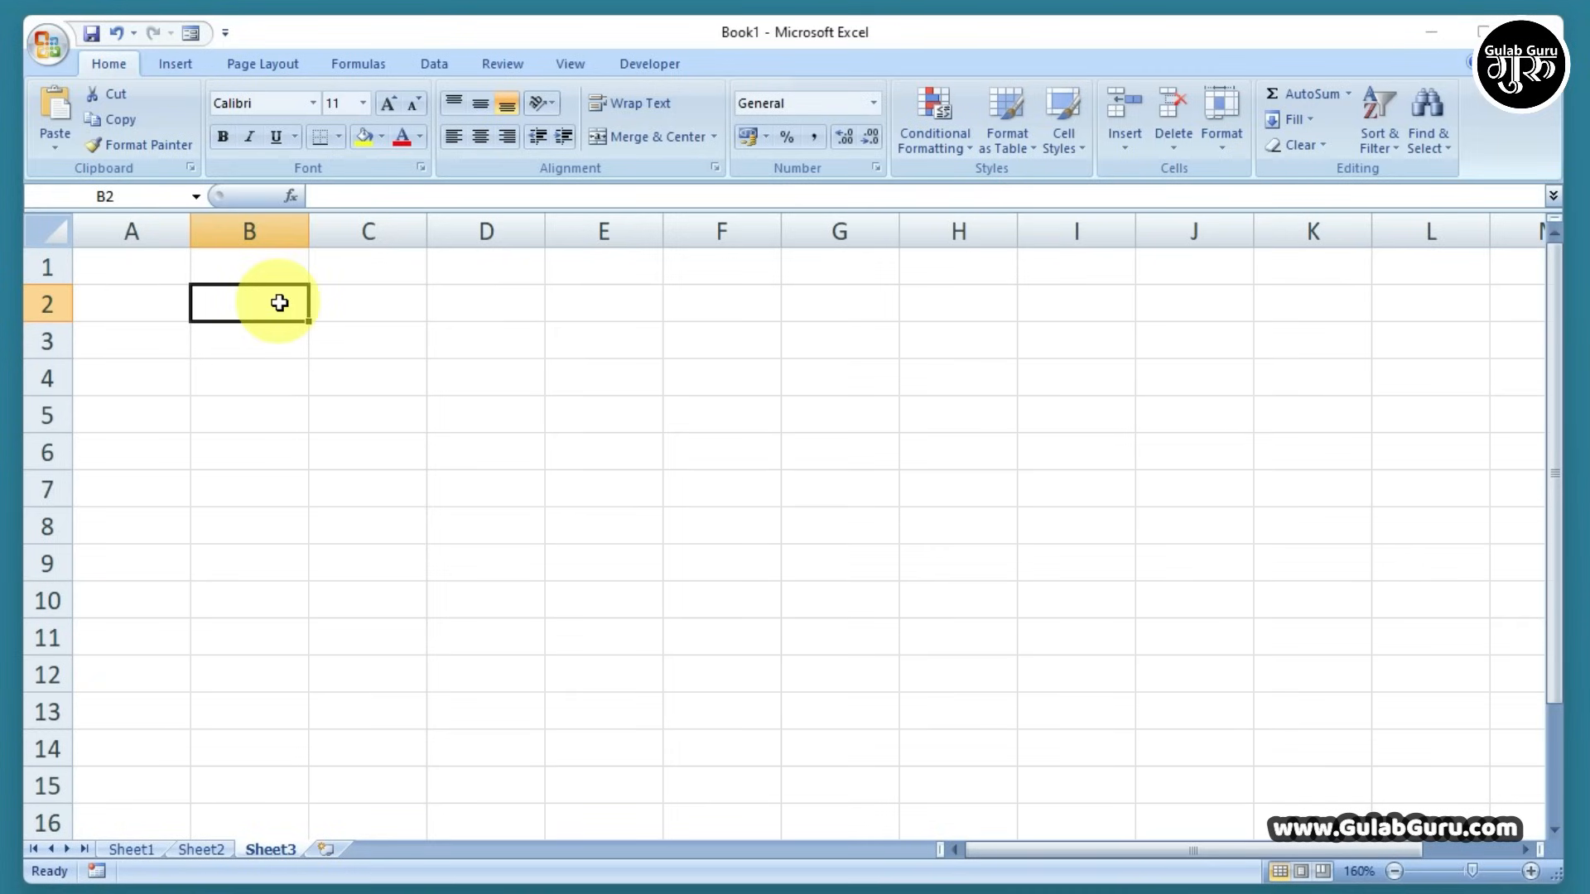
{"action": "left_click", "coordinate": [141, 271]}
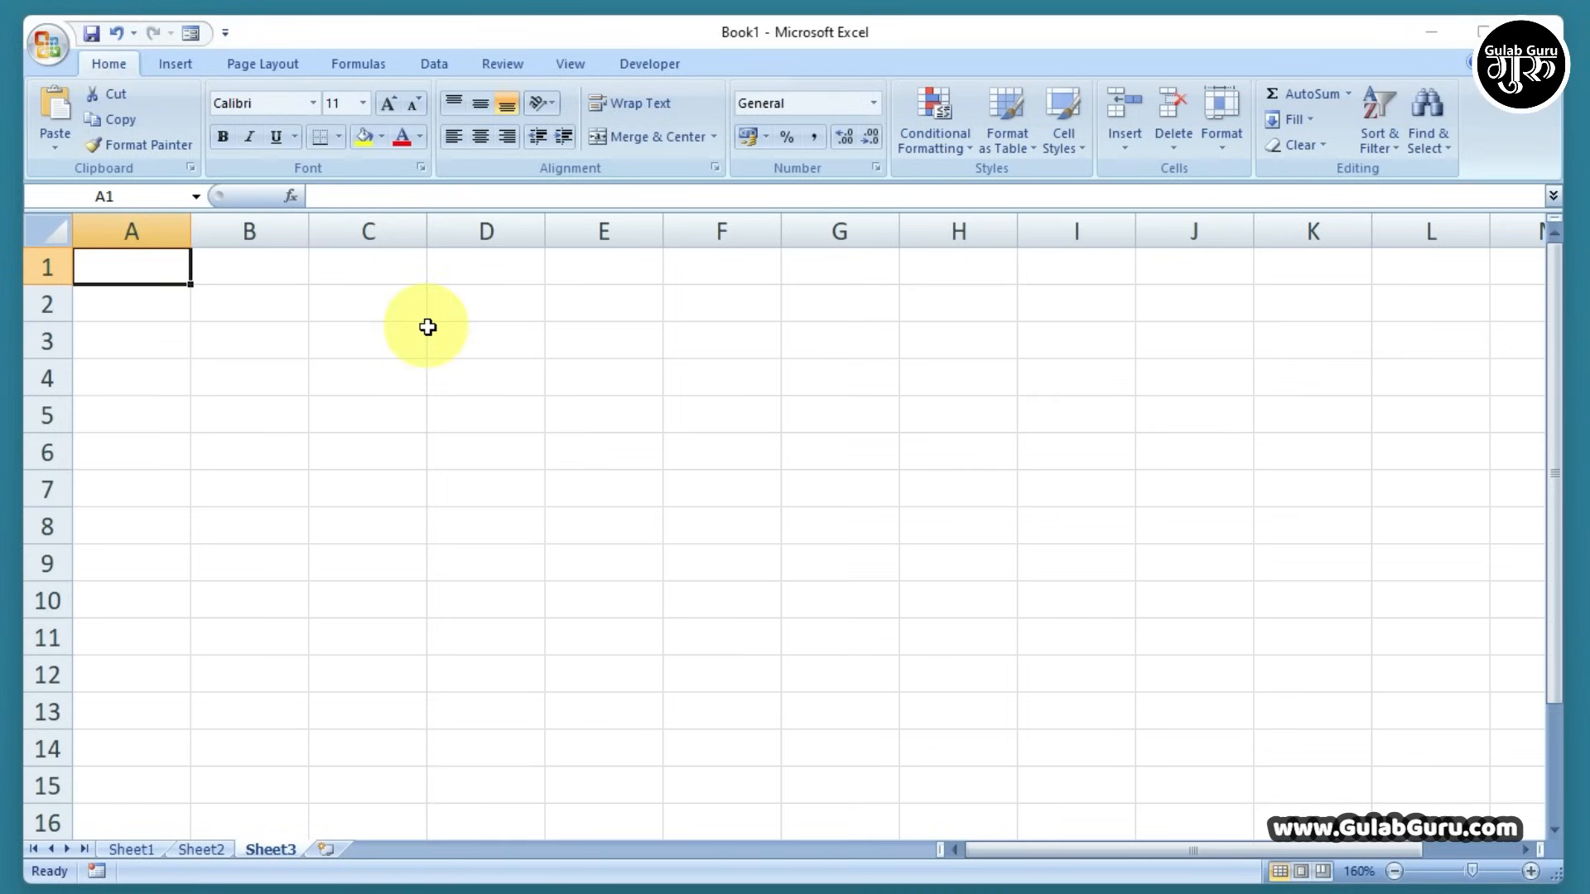
Enter 1 in A1 and 2 in A2, then select A1:A2
{"action": "type", "text": "1"}
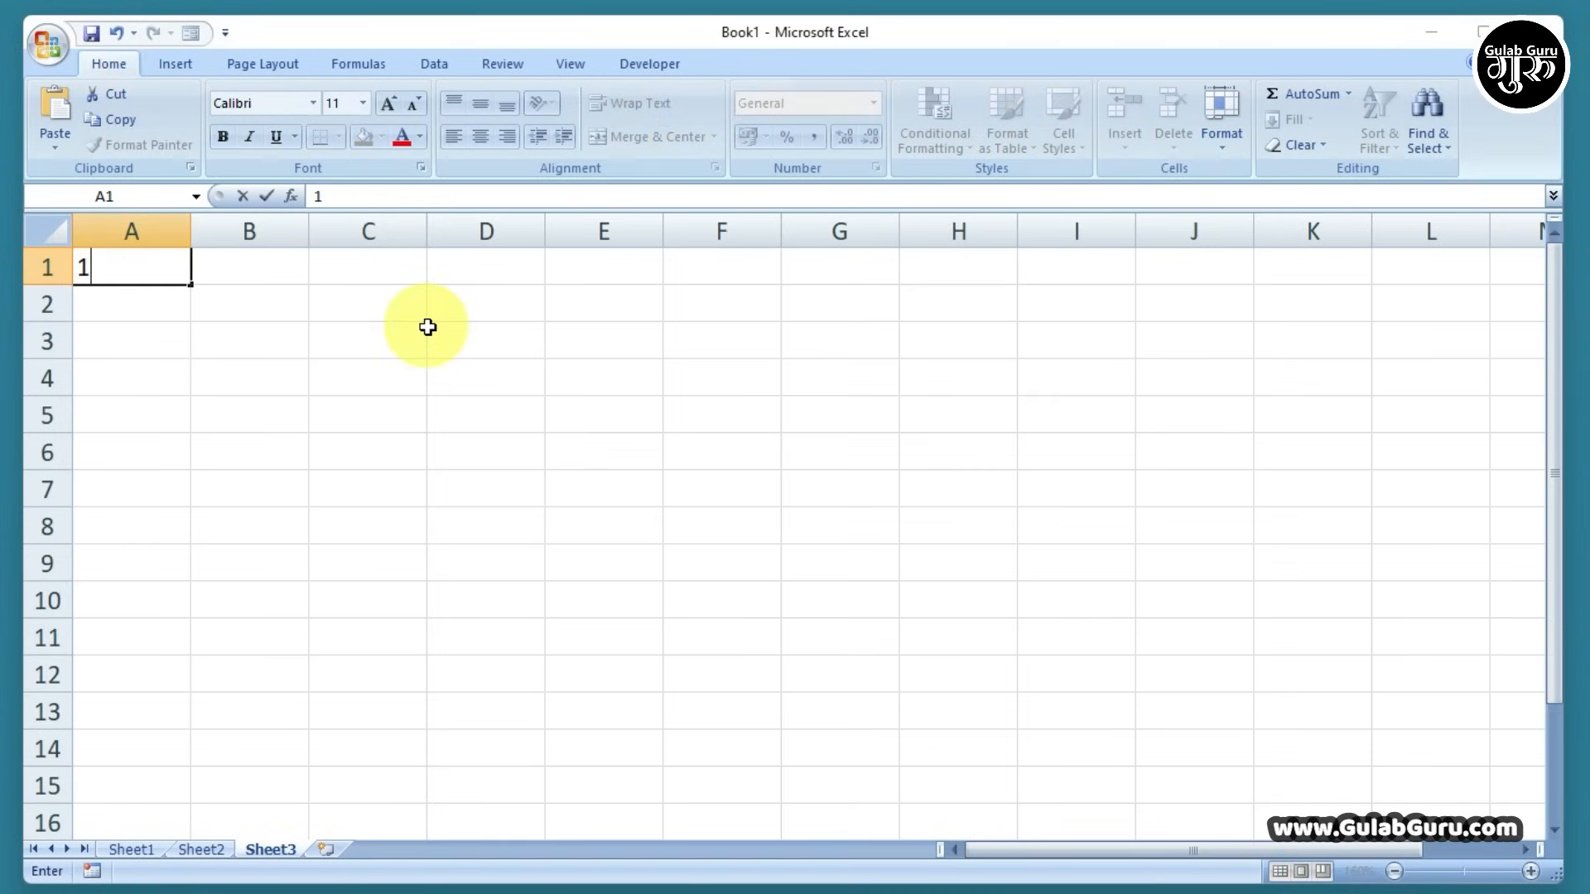
{"action": "key", "text": "Return"}
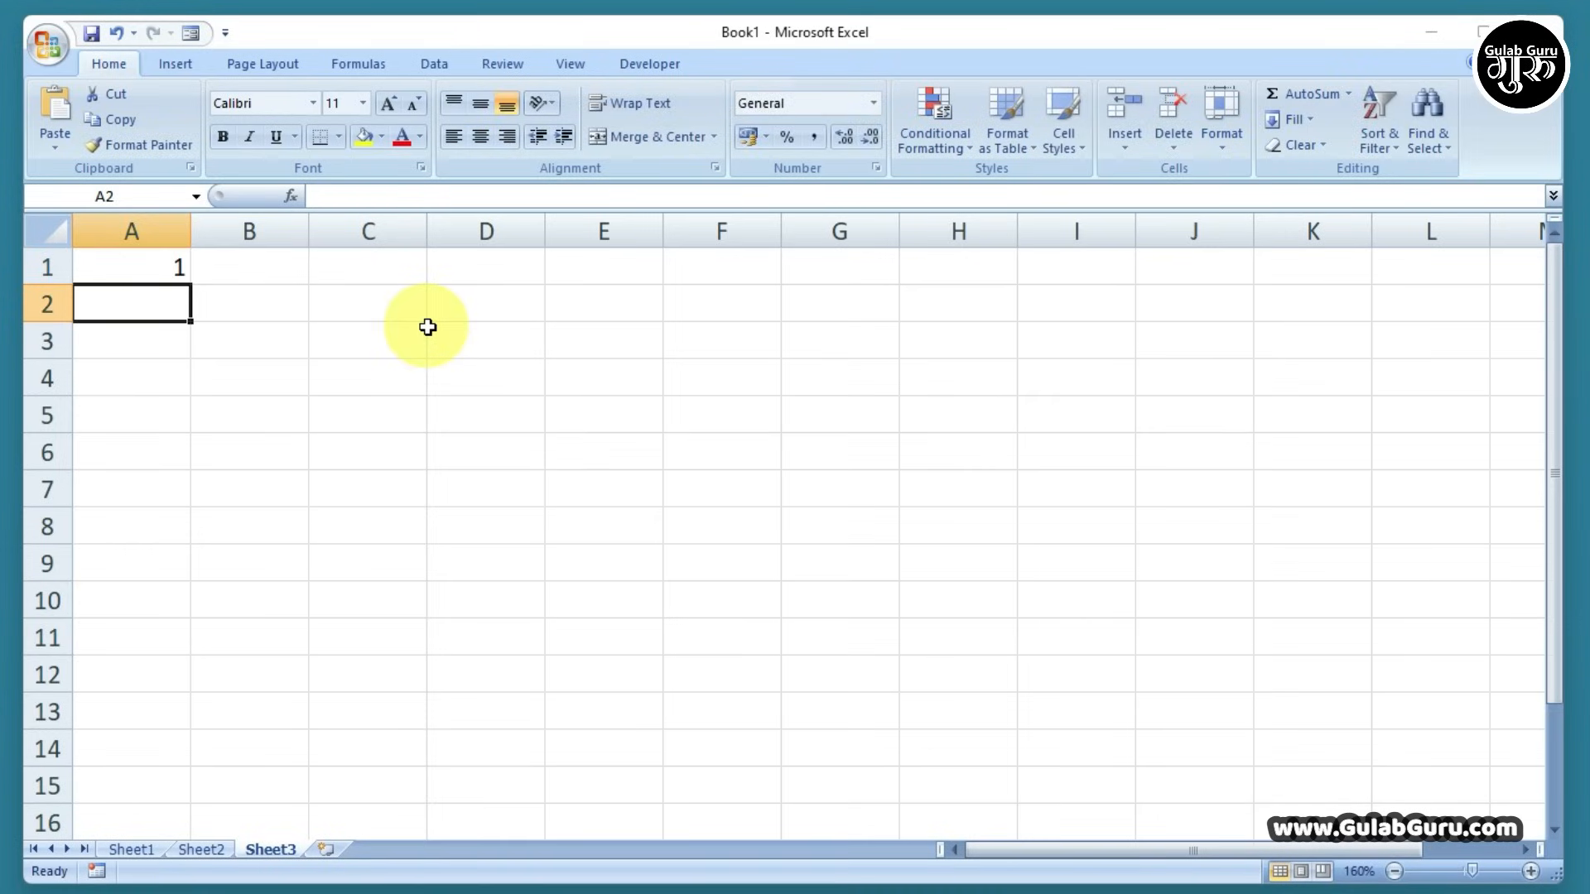
{"action": "type", "text": "2"}
{"action": "left_click", "coordinate": [429, 333]}
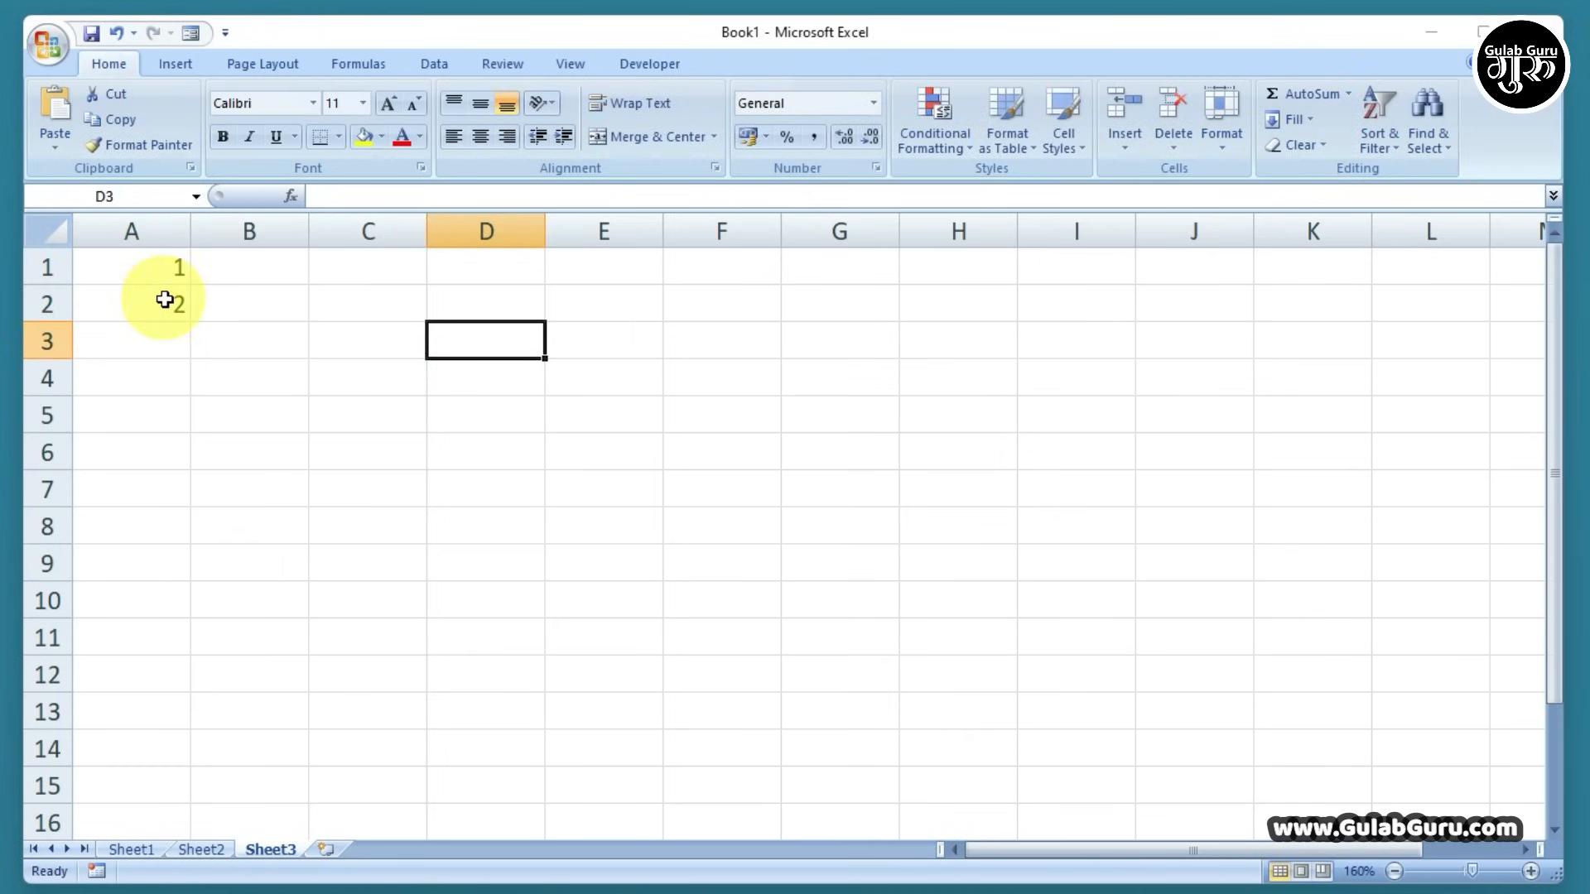
{"action": "left_click_drag", "start_coordinate": [157, 265], "coordinate": [158, 298]}
{"action": "left_click", "coordinate": [331, 308]}
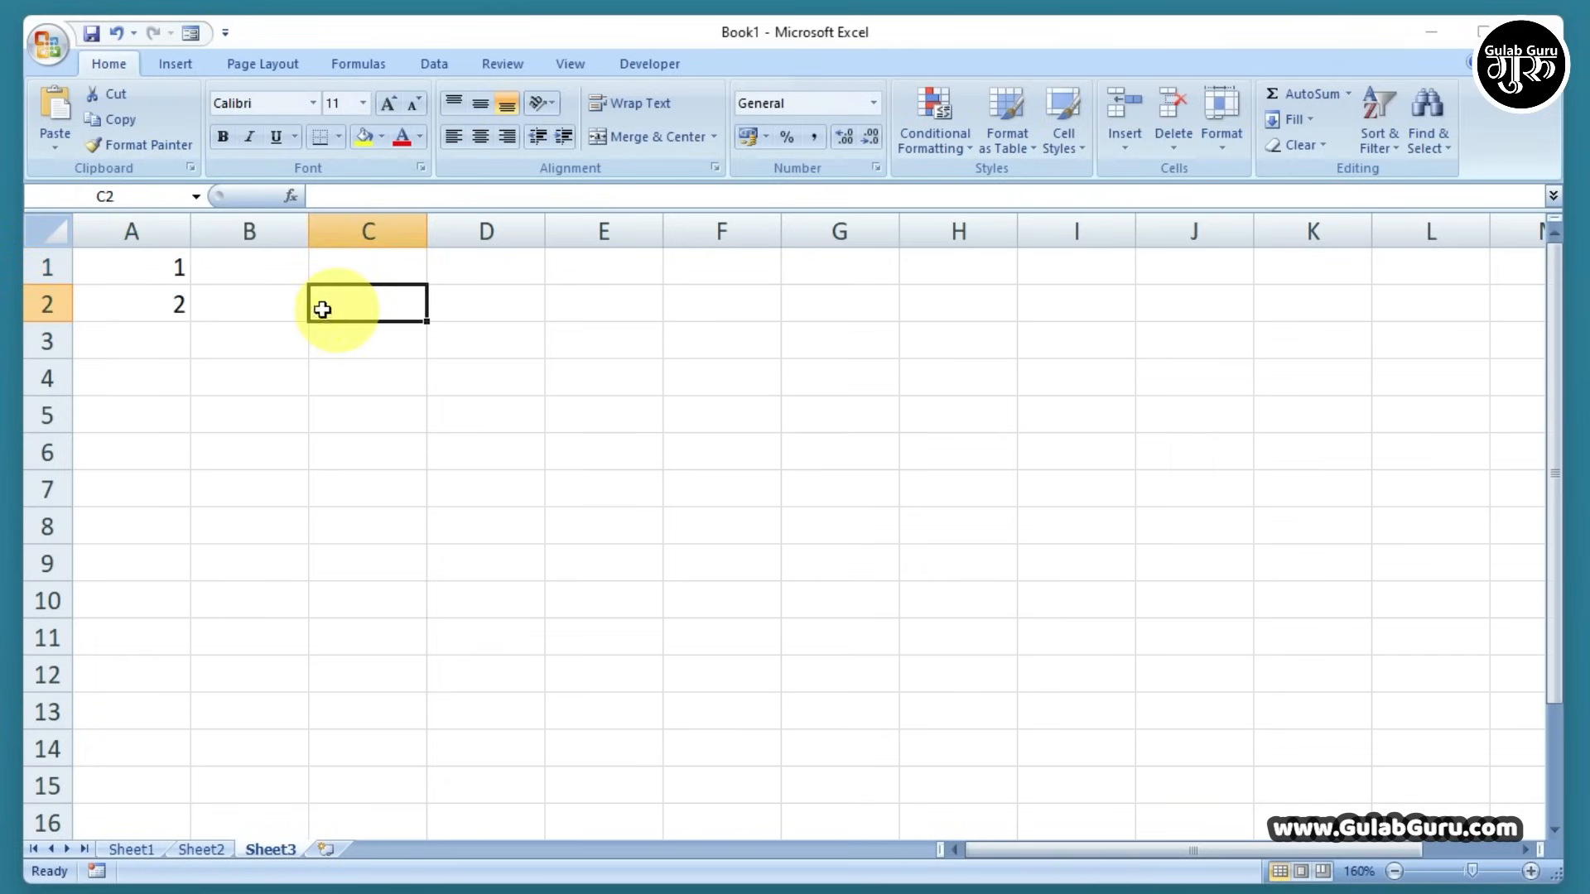
{"action": "left_click", "coordinate": [130, 259]}
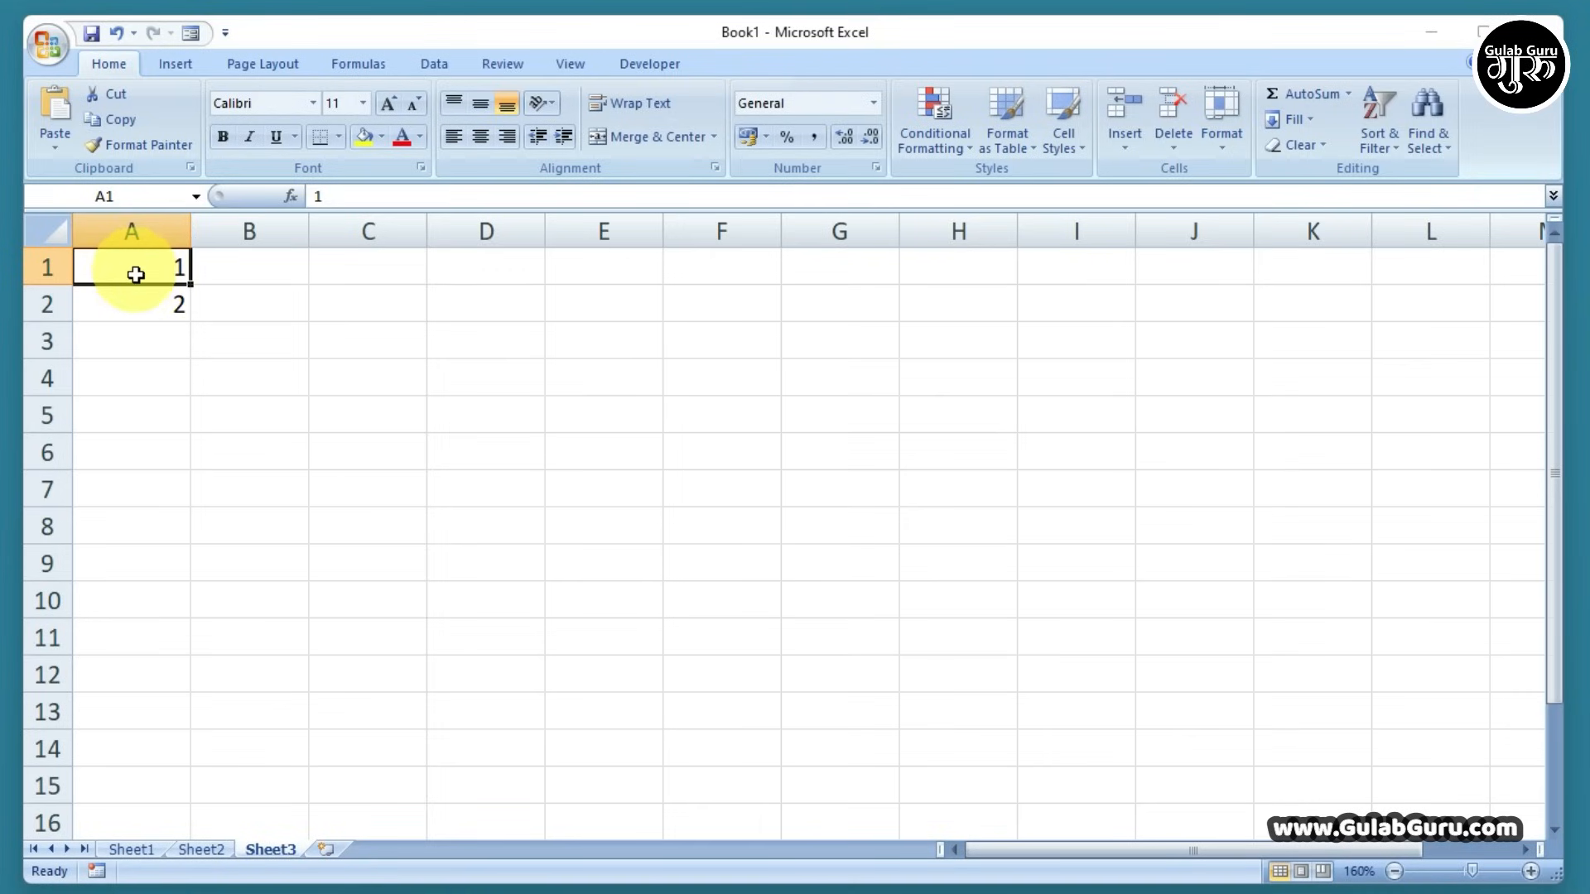
{"action": "left_click_drag", "start_coordinate": [136, 275], "coordinate": [137, 295]}
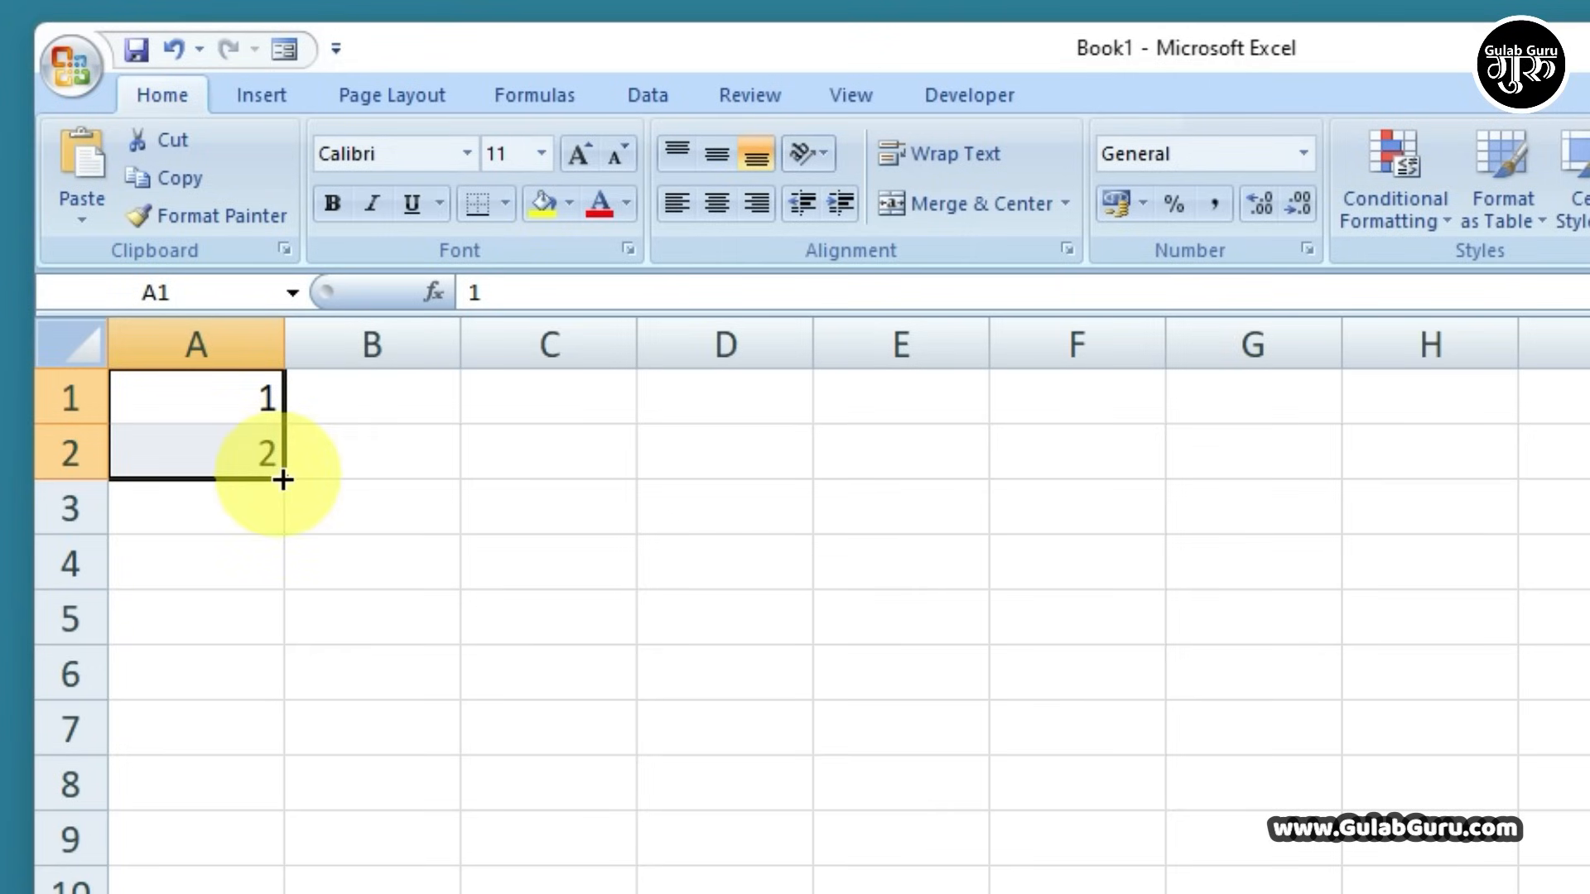
Fill the 1, 2 series down column A so A1:A15 counts 1 through 15
{"action": "left_click_drag", "start_coordinate": [283, 480], "coordinate": [292, 686]}
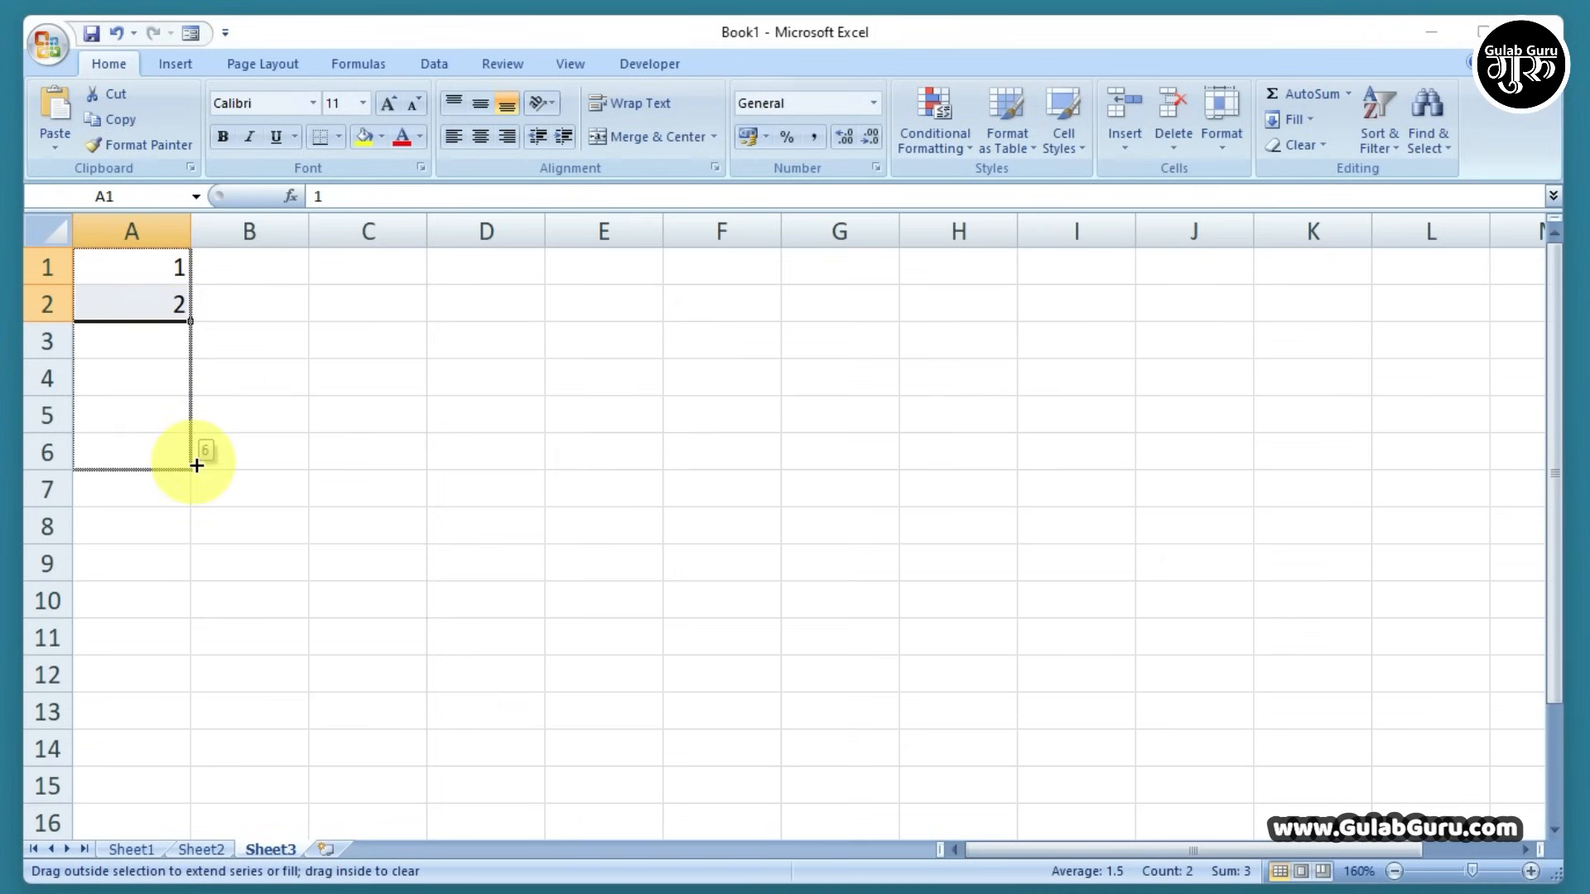
{"action": "left_click_drag", "start_coordinate": [196, 465], "coordinate": [190, 798]}
{"action": "left_click", "coordinate": [207, 299]}
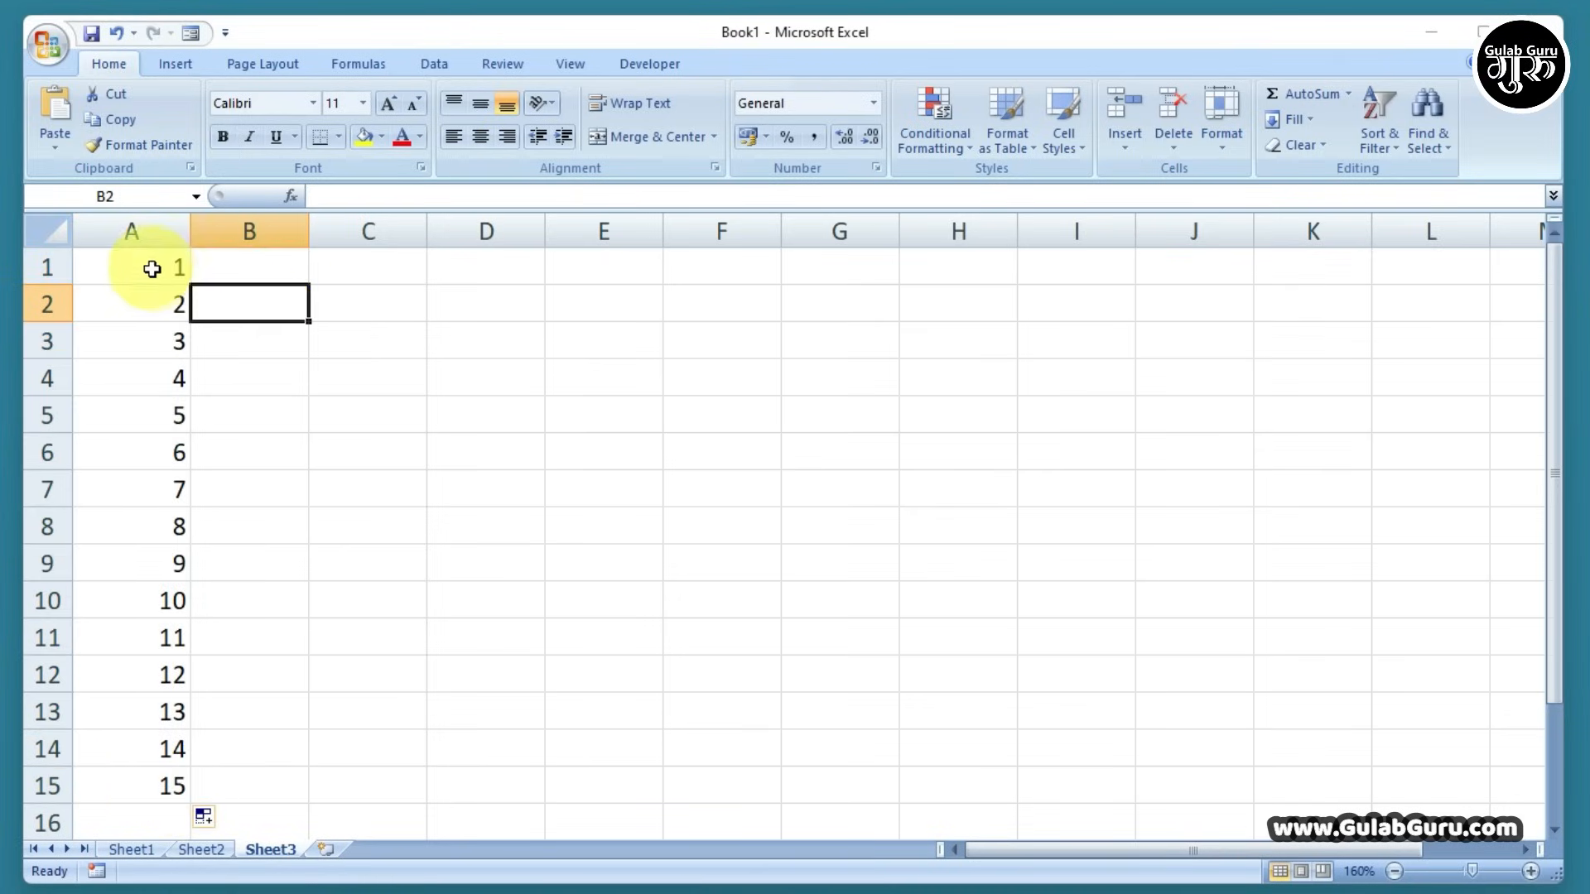
{"action": "left_click_drag", "start_coordinate": [152, 269], "coordinate": [141, 301]}
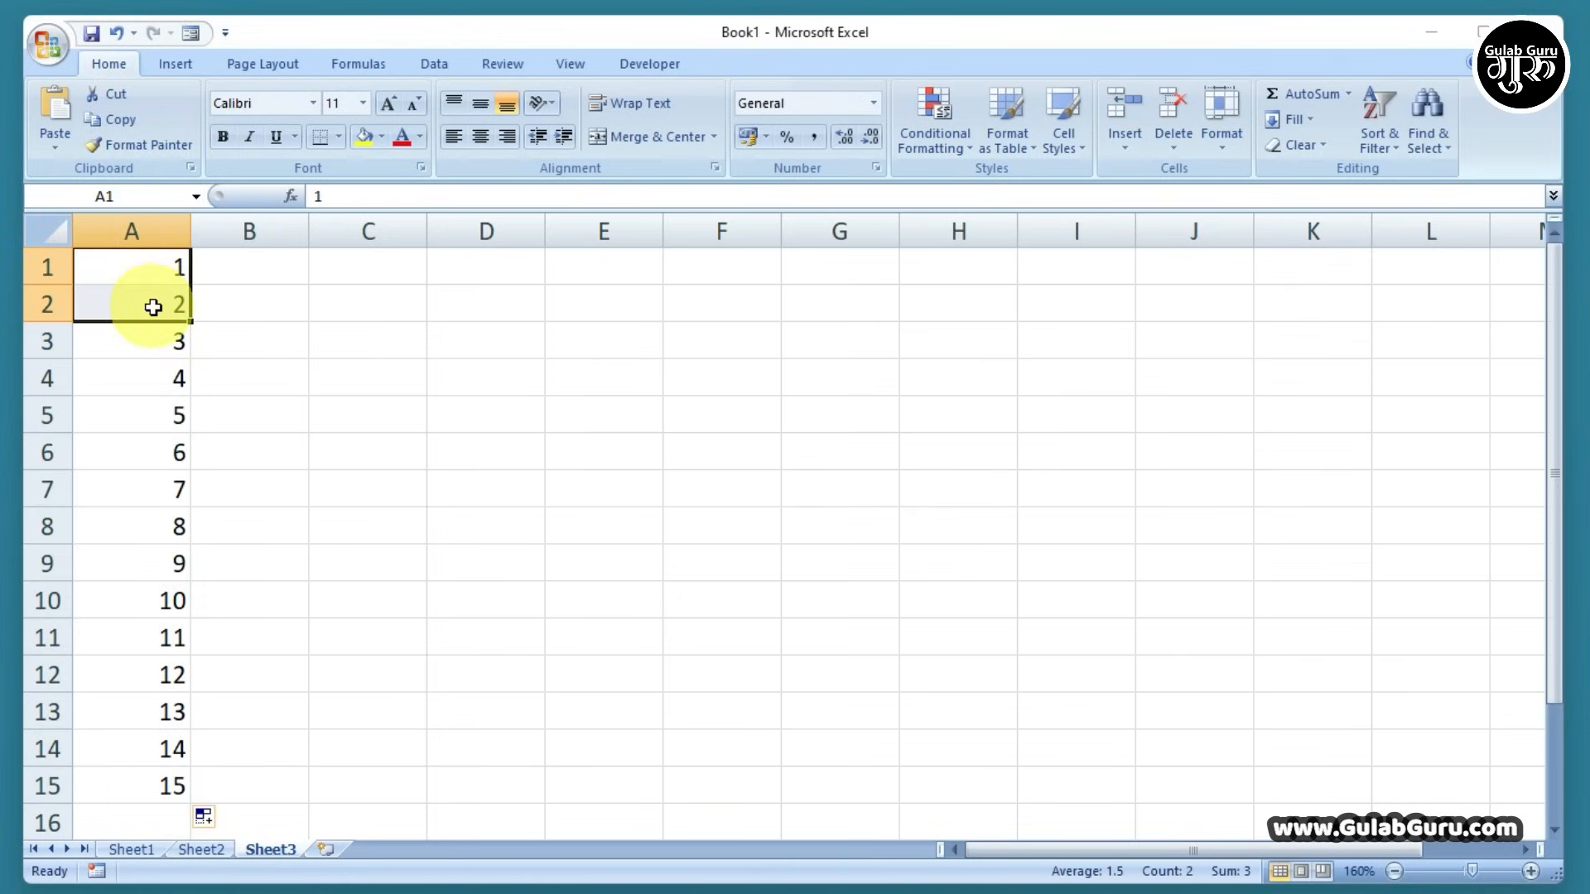
{"action": "left_click", "coordinate": [230, 316]}
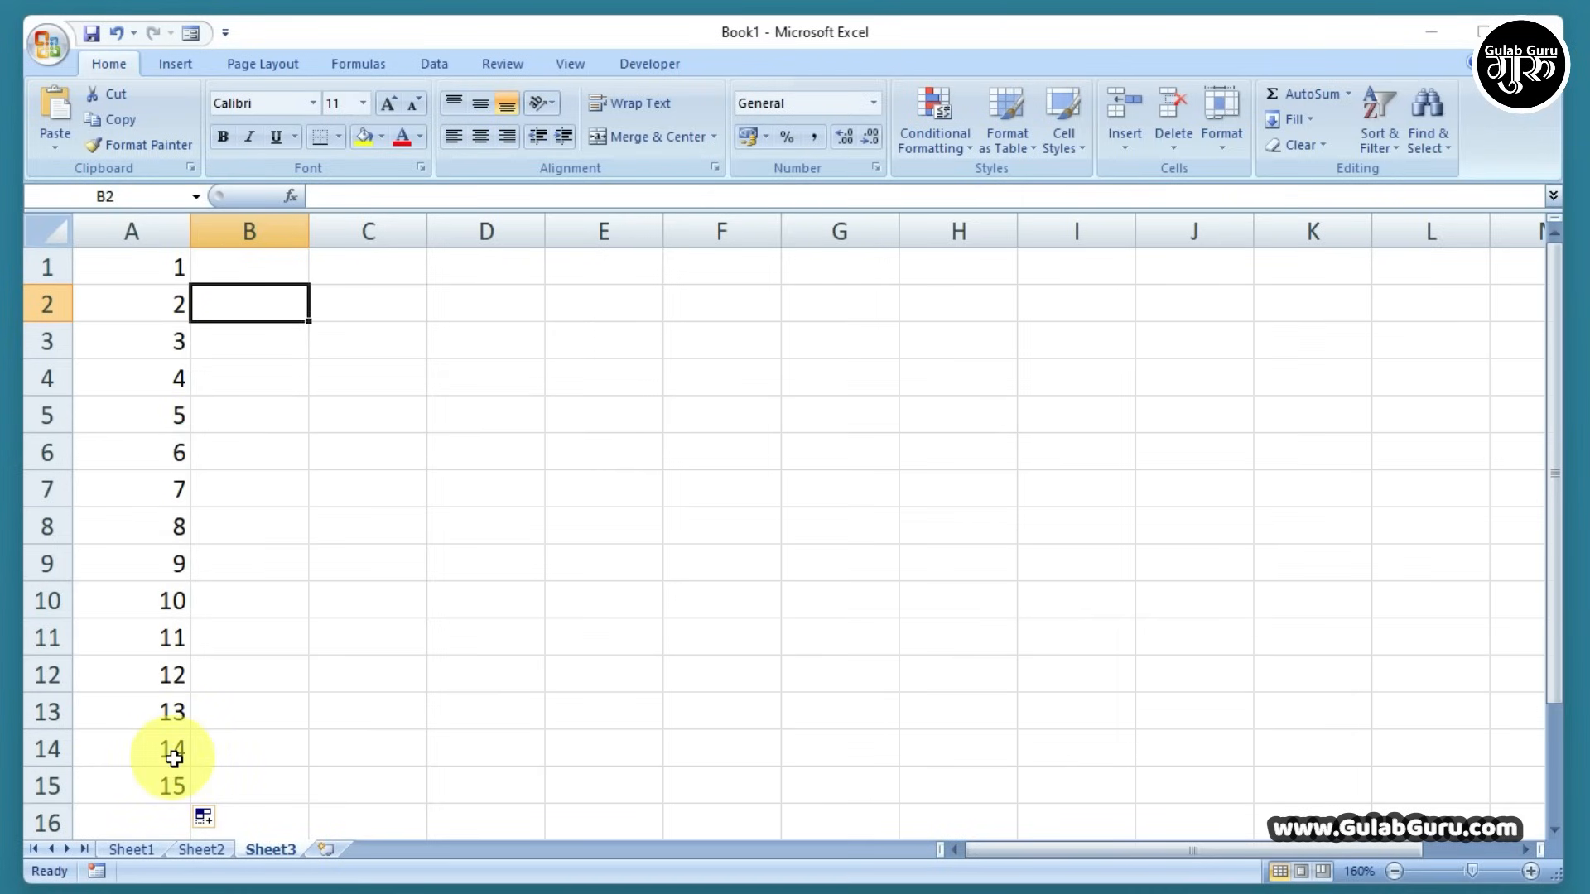
Fill column B from 11 down to B15, then extend the grid right to column K, ending at 115
{"action": "left_click", "coordinate": [222, 266]}
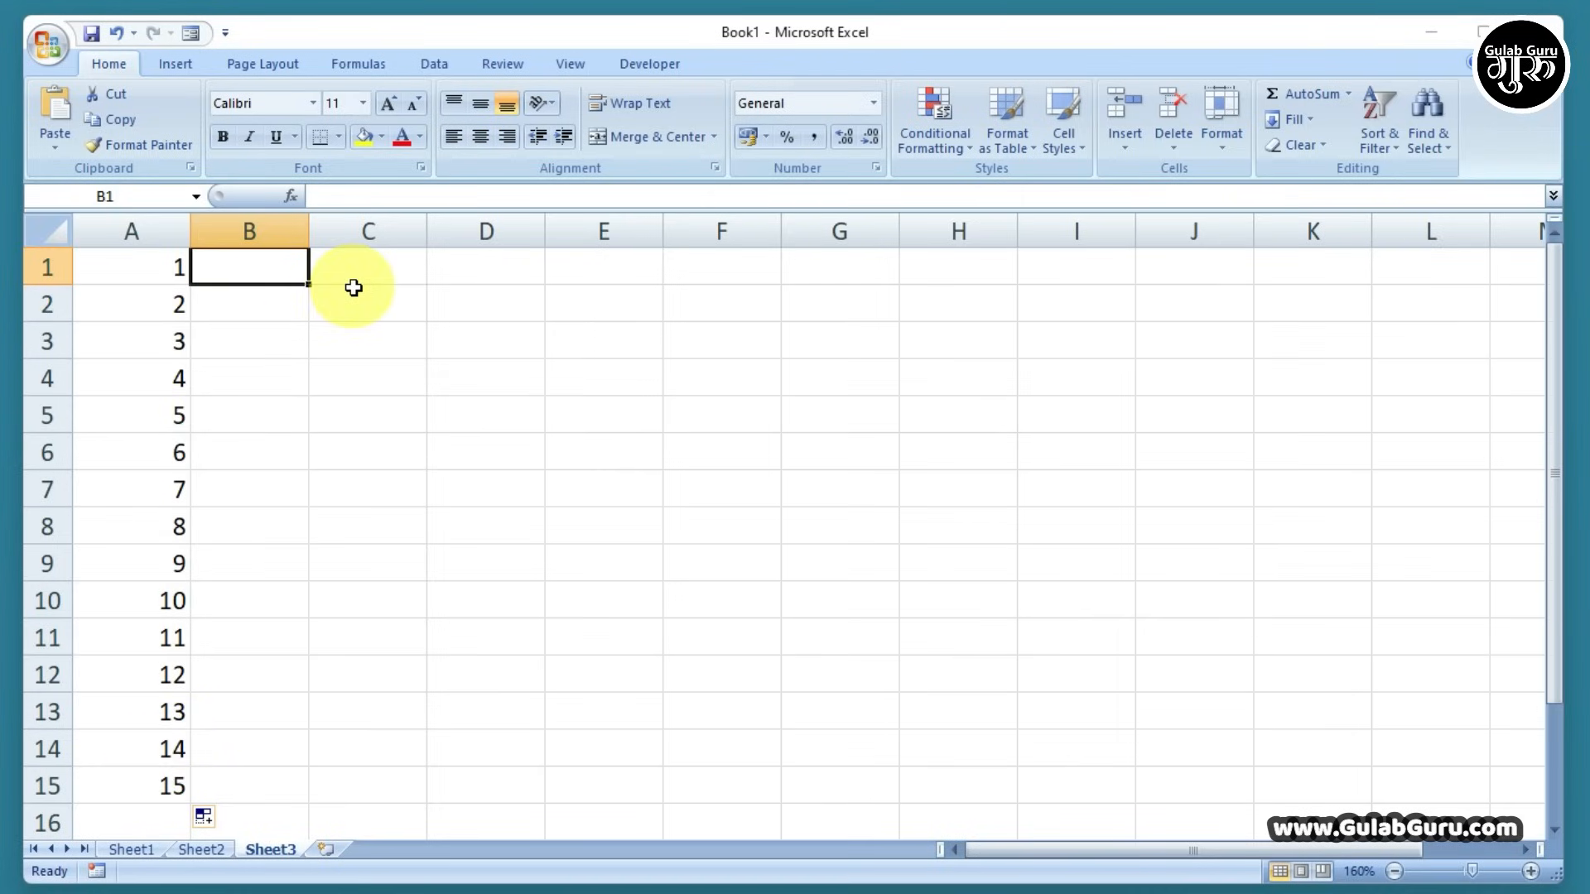
{"action": "type", "text": "11"}
{"action": "key", "text": "Return"}
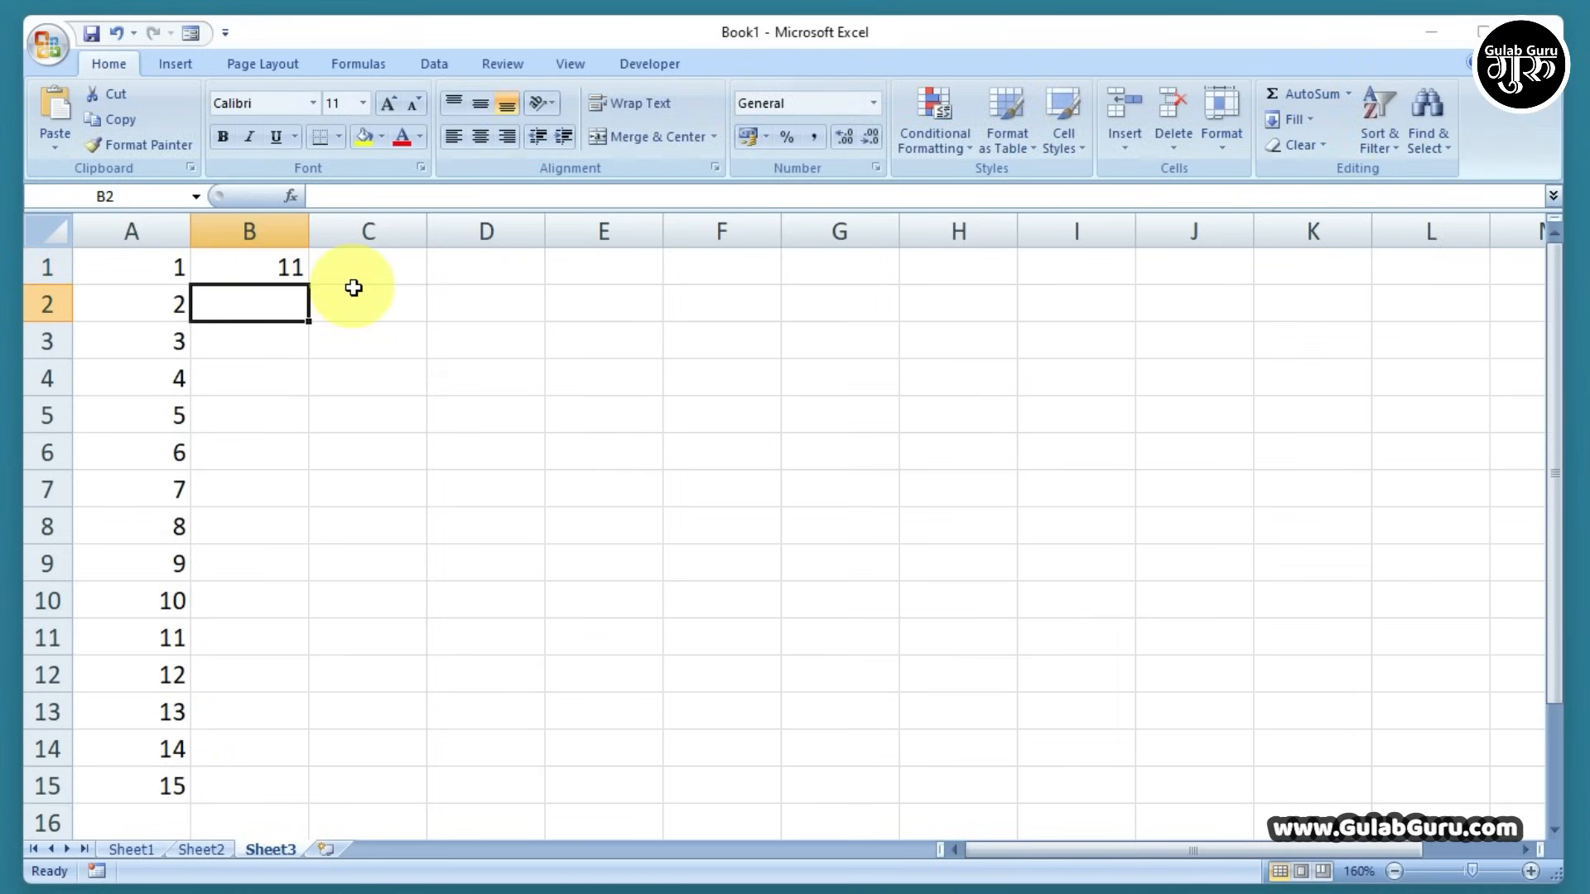
{"action": "type", "text": "12"}
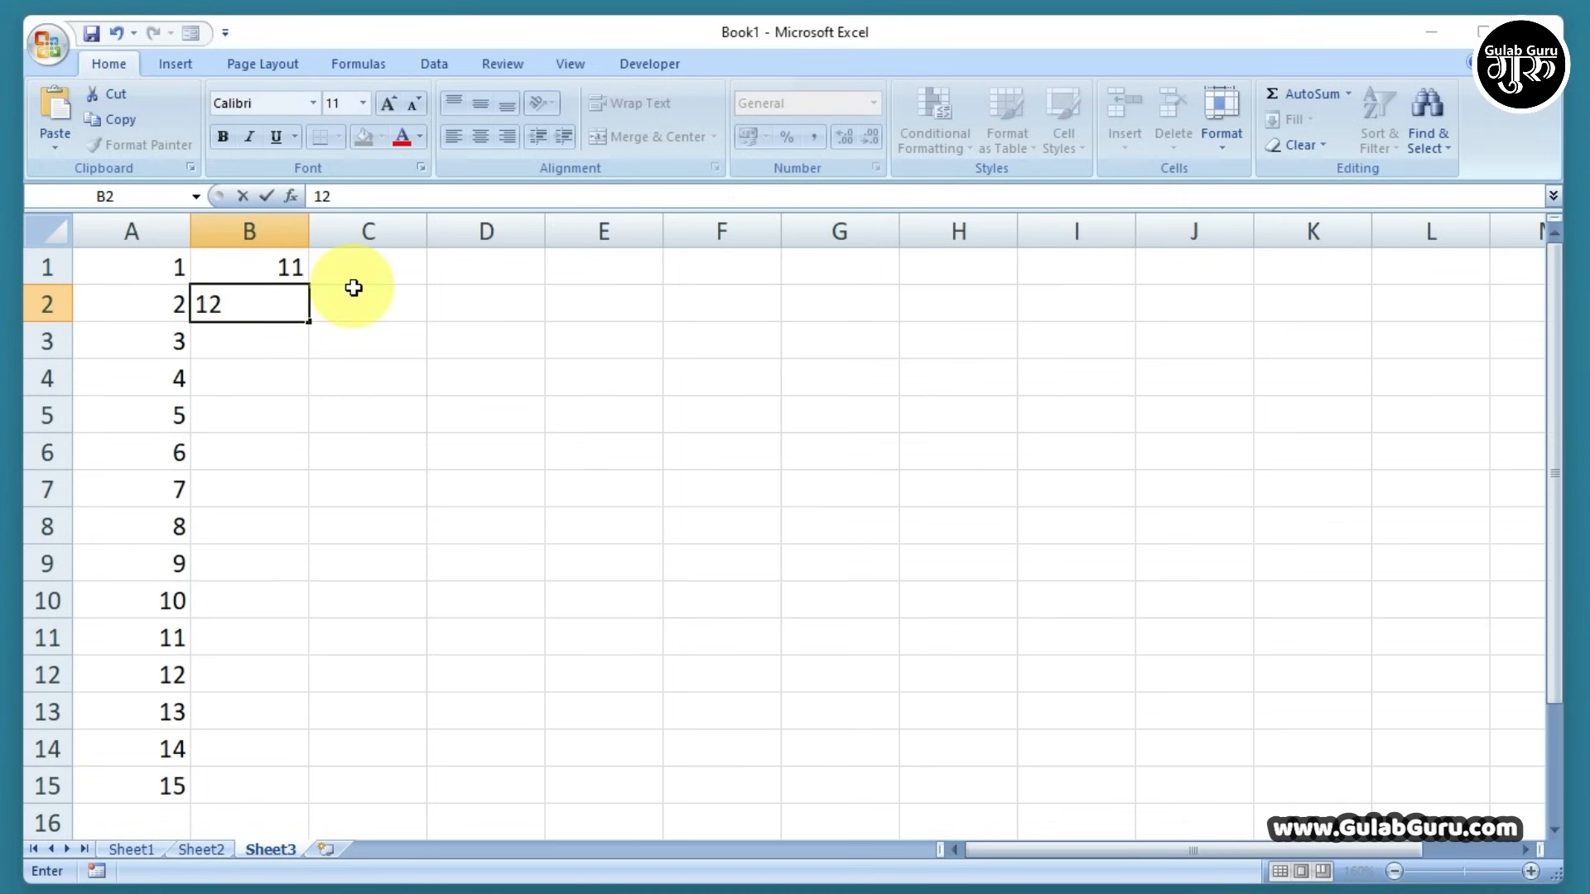
{"action": "left_click", "coordinate": [353, 287]}
{"action": "left_click_drag", "start_coordinate": [266, 265], "coordinate": [312, 797]}
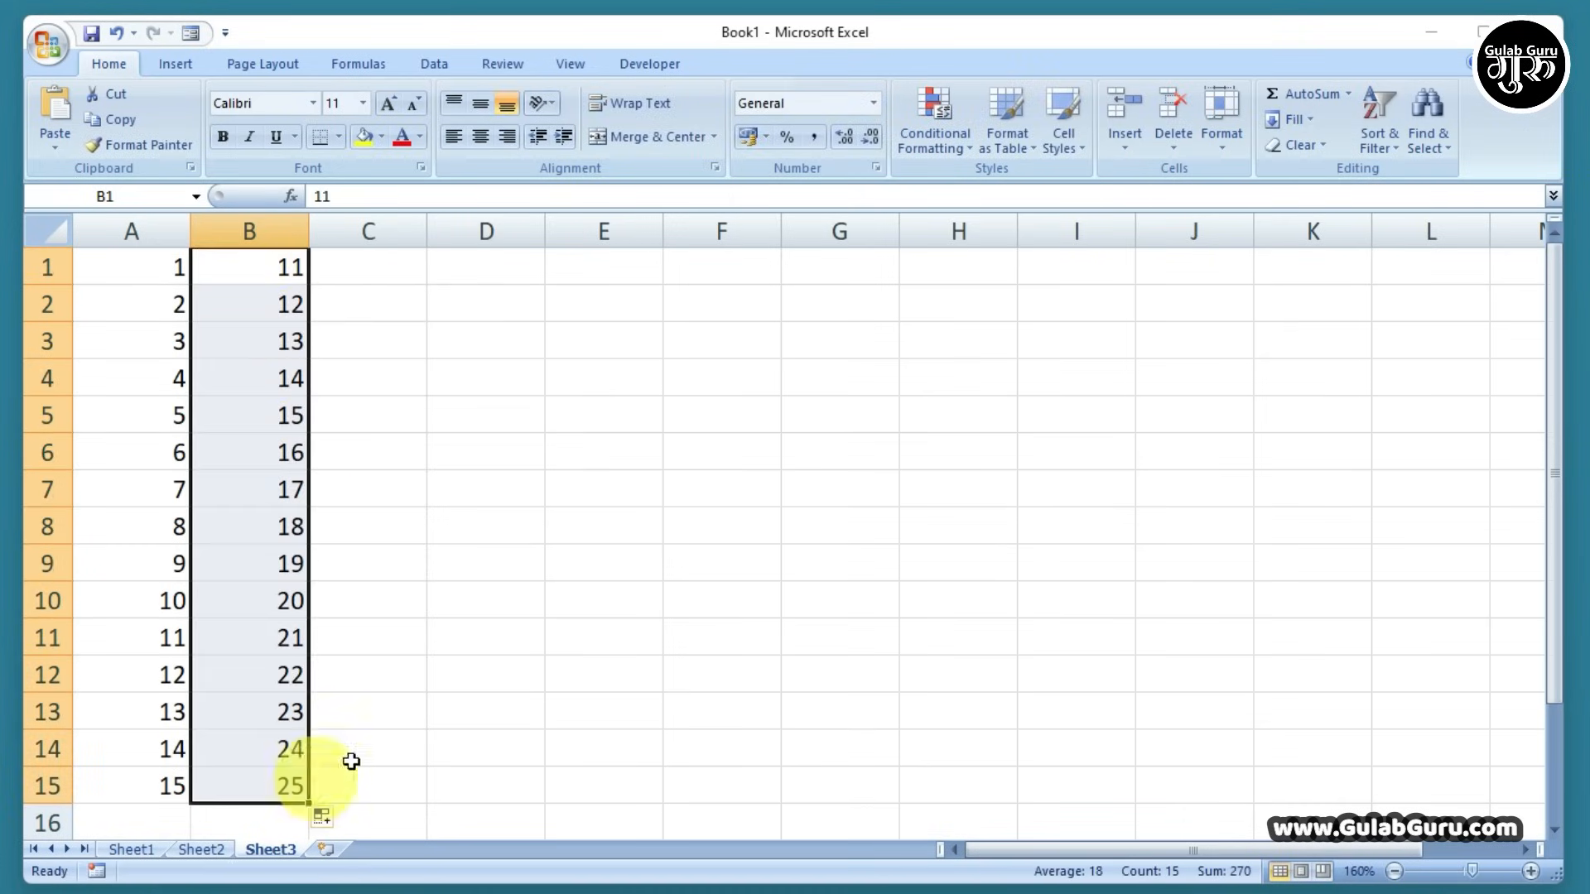
{"action": "left_click", "coordinate": [454, 630]}
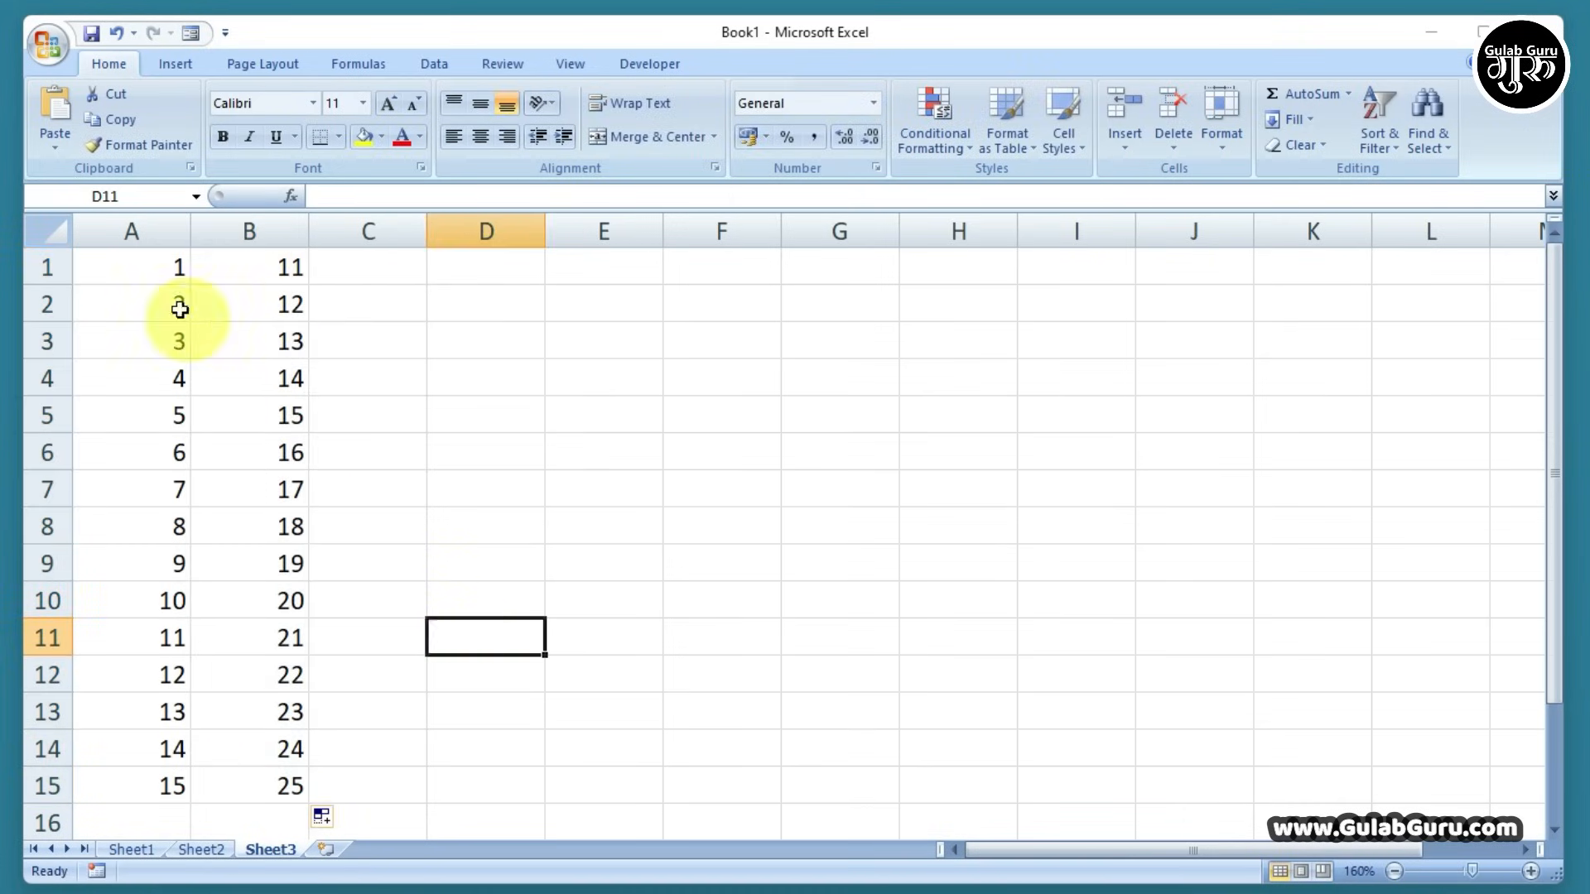
{"action": "left_click_drag", "start_coordinate": [136, 269], "coordinate": [1330, 788]}
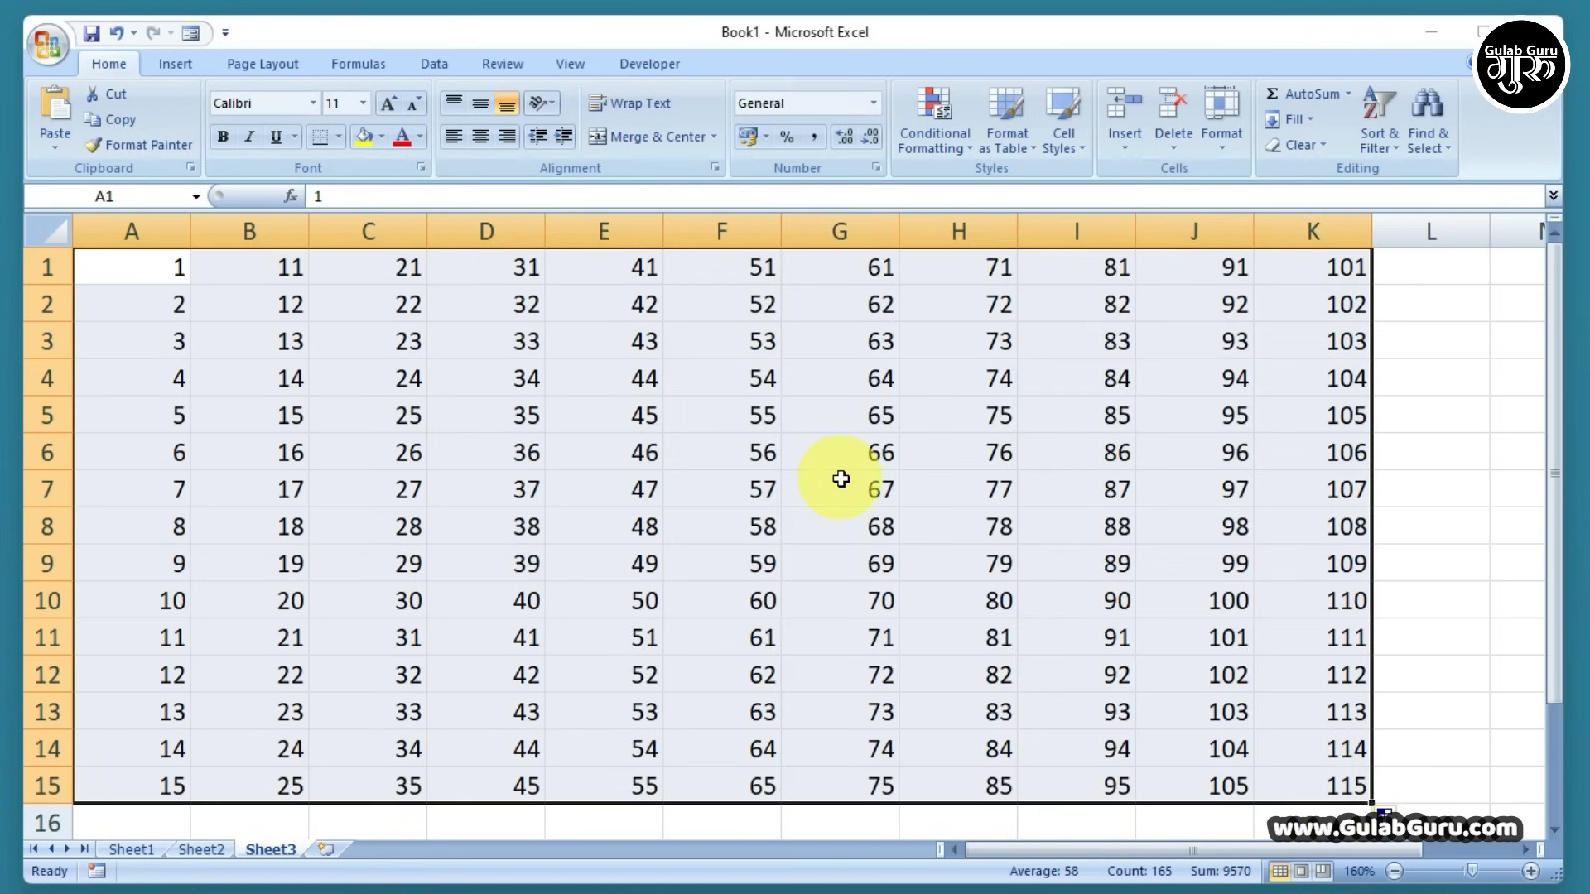
{"action": "left_click", "coordinate": [472, 380]}
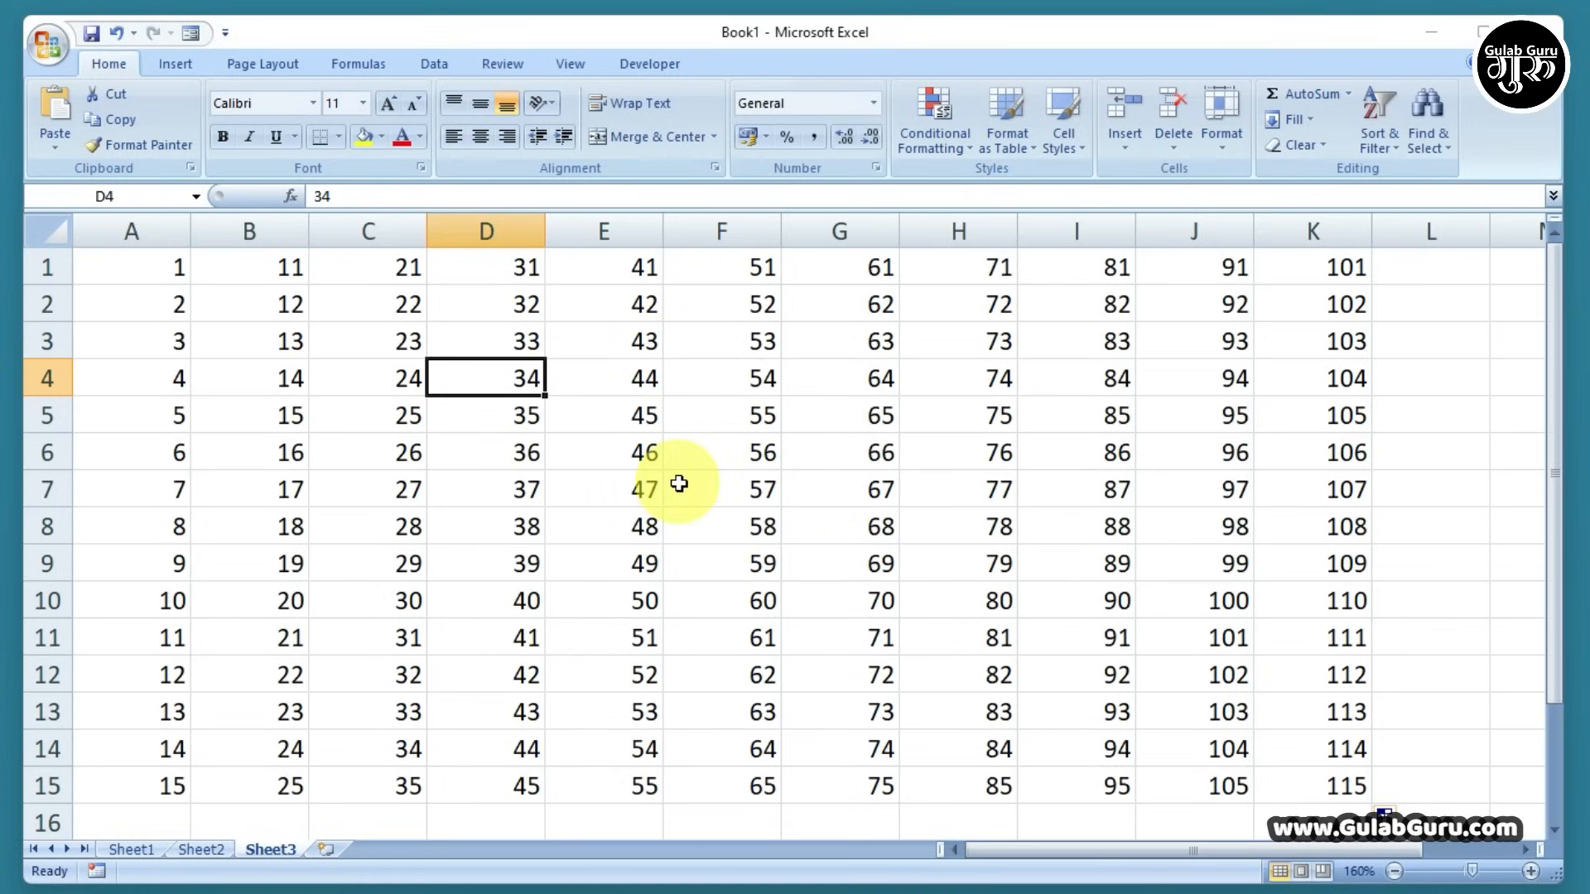
Undo the grid fills with Ctrl+Z and delete the remaining 1 and 2 from A1:A2
{"action": "key", "text": "ctrl+z"}
{"action": "key", "text": "ctrl+z"}
{"action": "key", "text": "ctrl+z"}
{"action": "key", "text": "ctrl+z"}
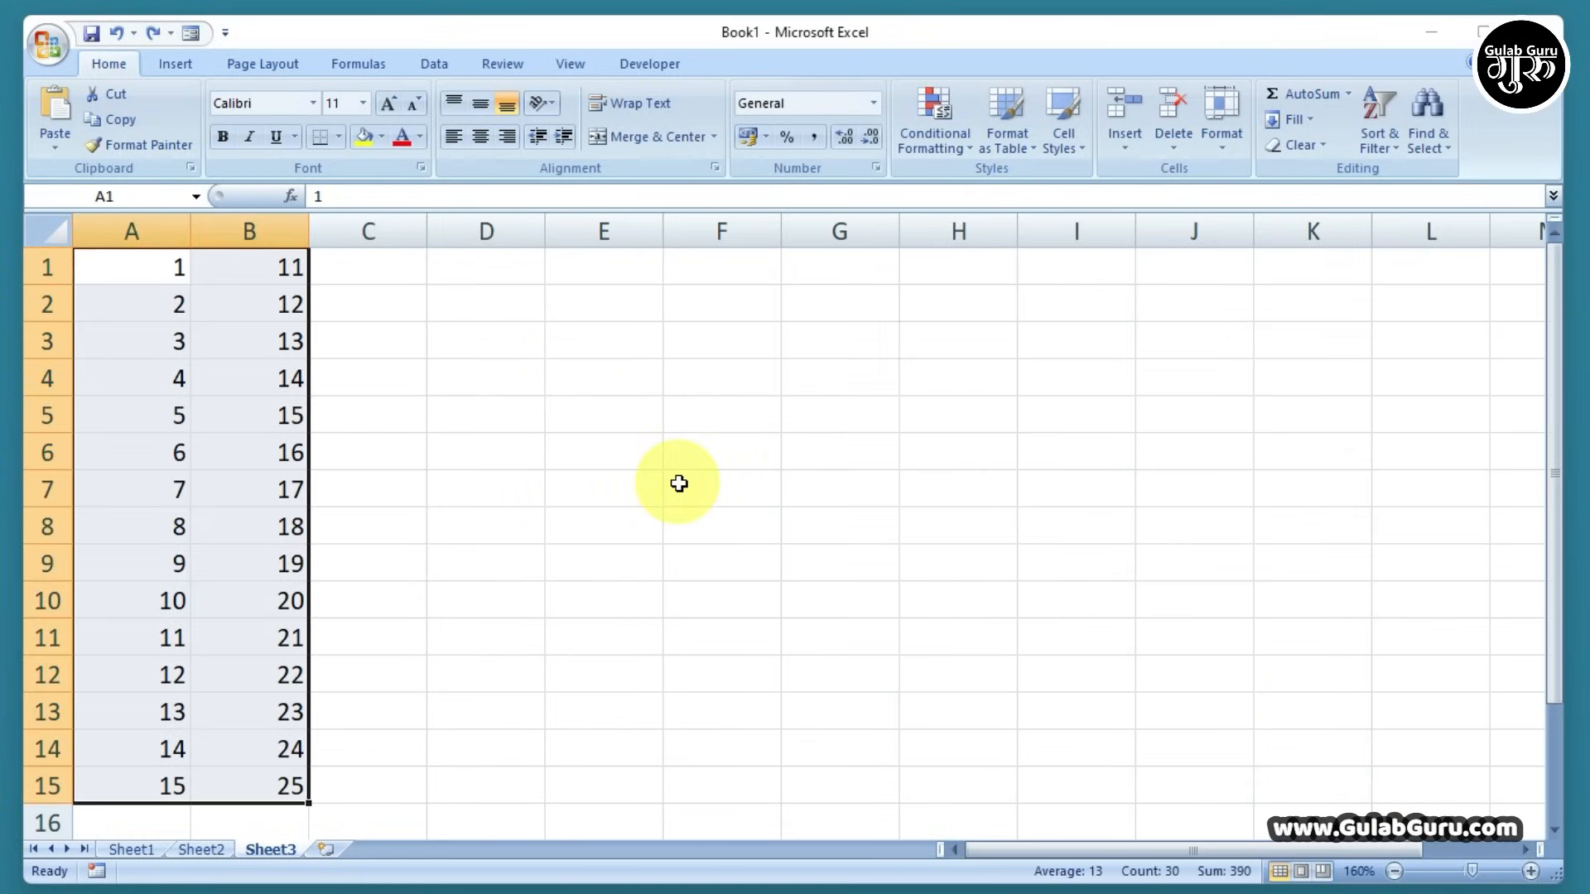
{"action": "key", "text": "ctrl+z"}
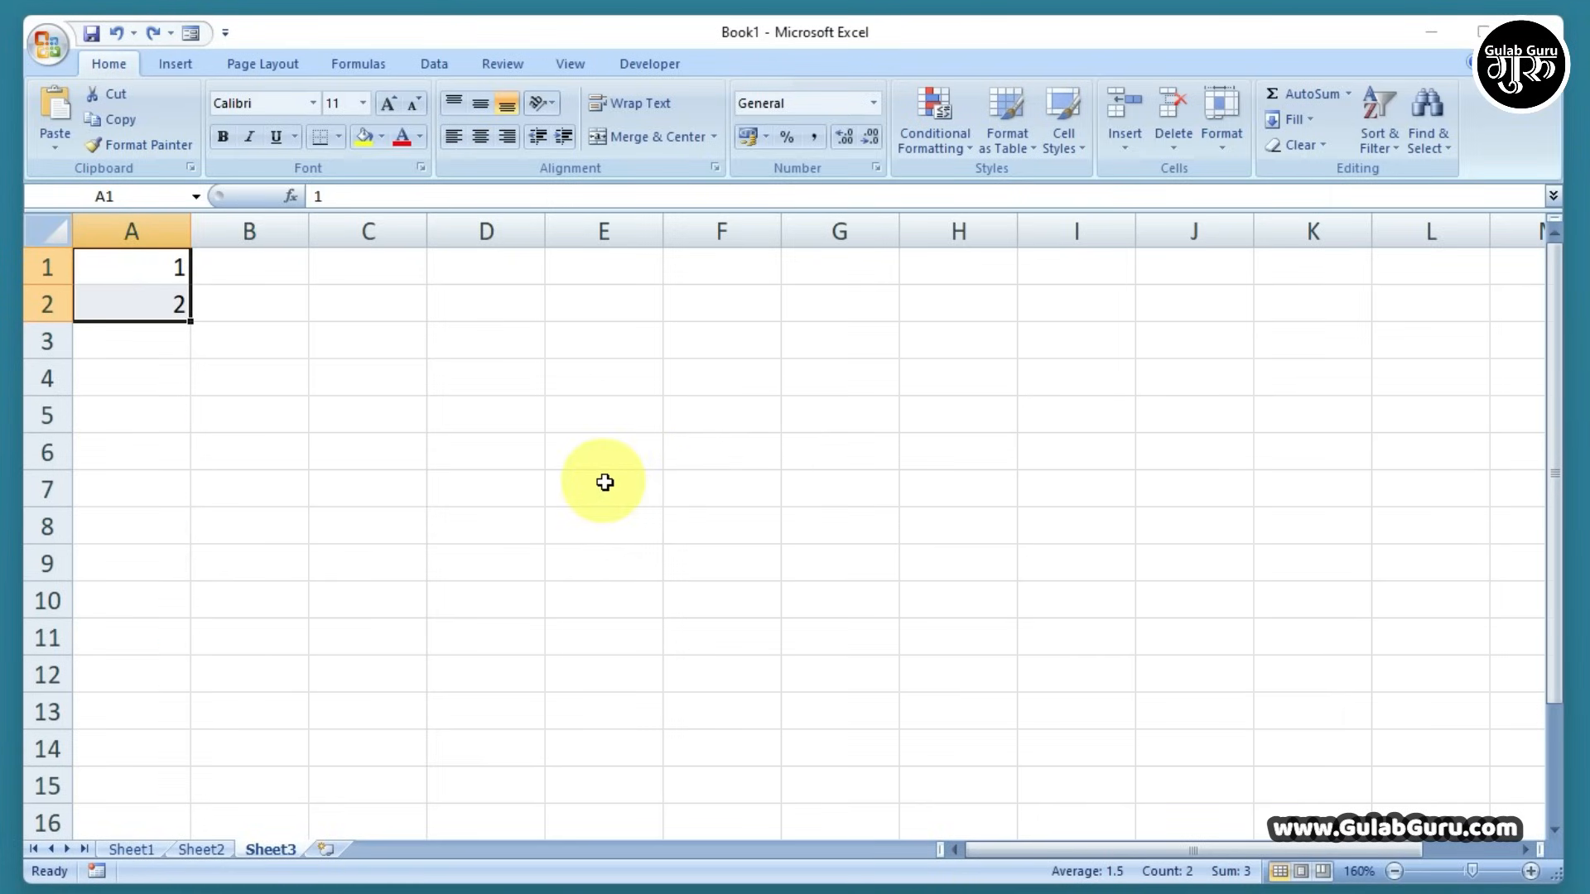
{"action": "left_click", "coordinate": [437, 361]}
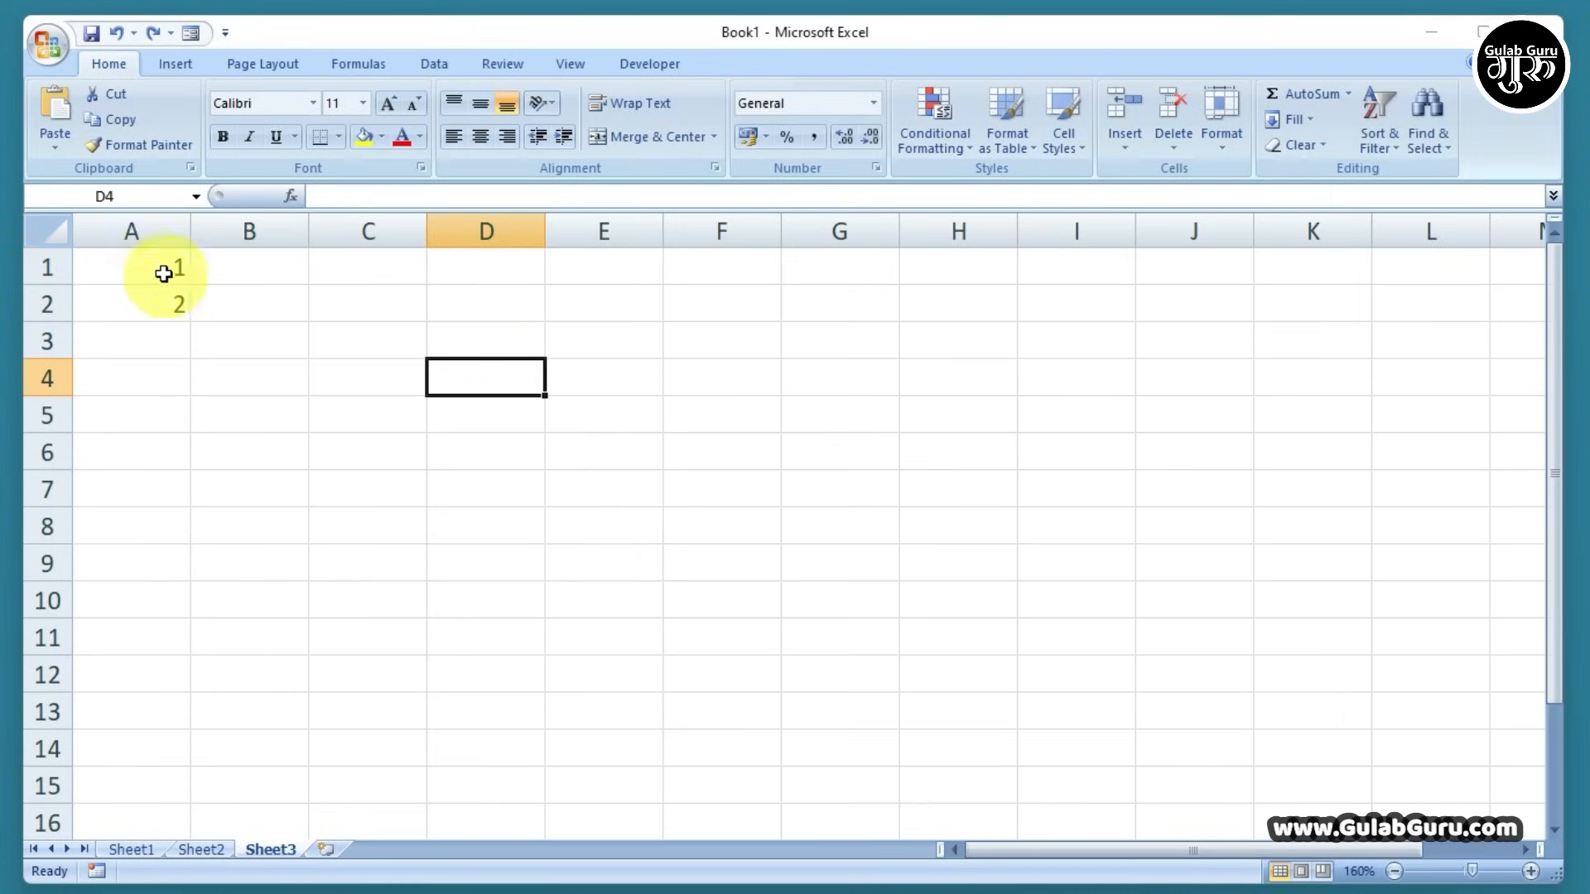
{"action": "left_click_drag", "start_coordinate": [163, 270], "coordinate": [163, 298]}
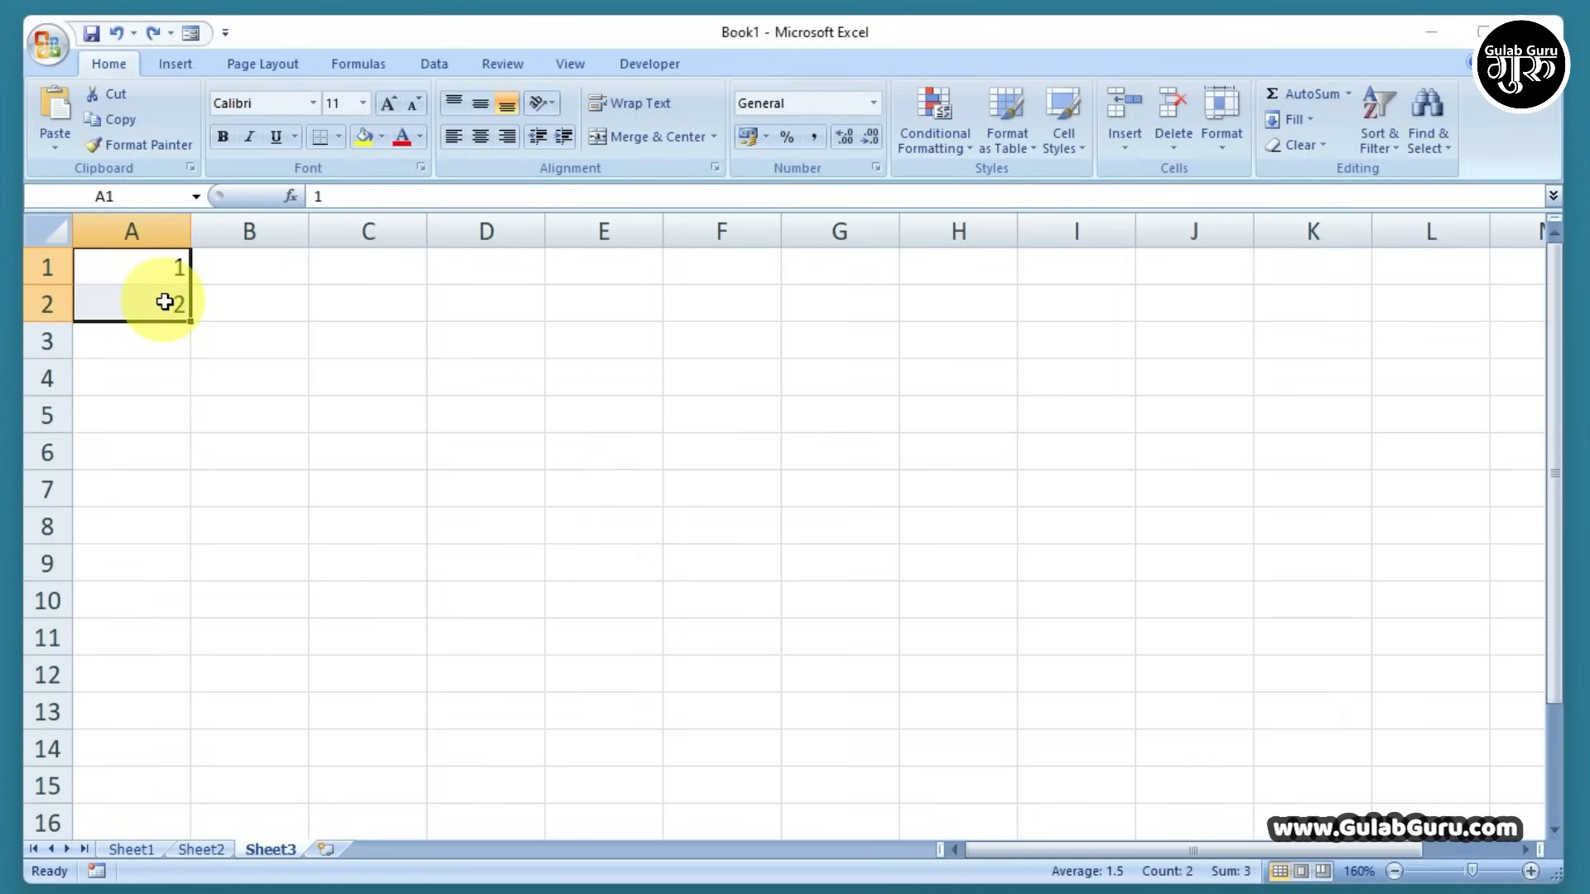
{"action": "key", "text": "Delete"}
{"action": "left_click", "coordinate": [163, 274]}
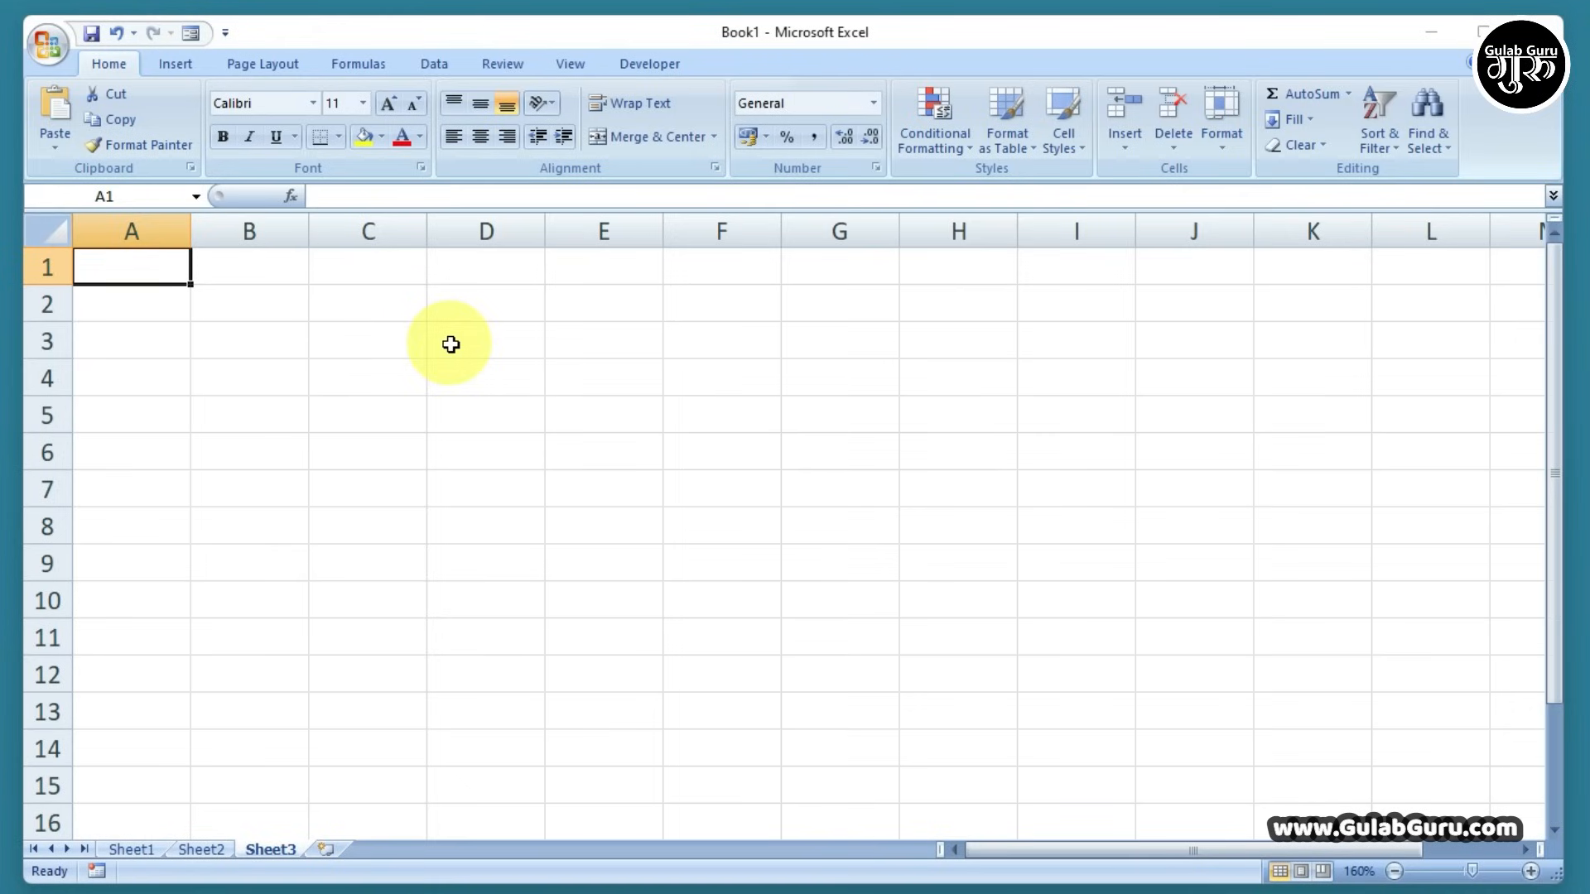
Enter 2 and 4 in A1:A2 and fill column A with even numbers 2 to 20
{"action": "type", "text": "2"}
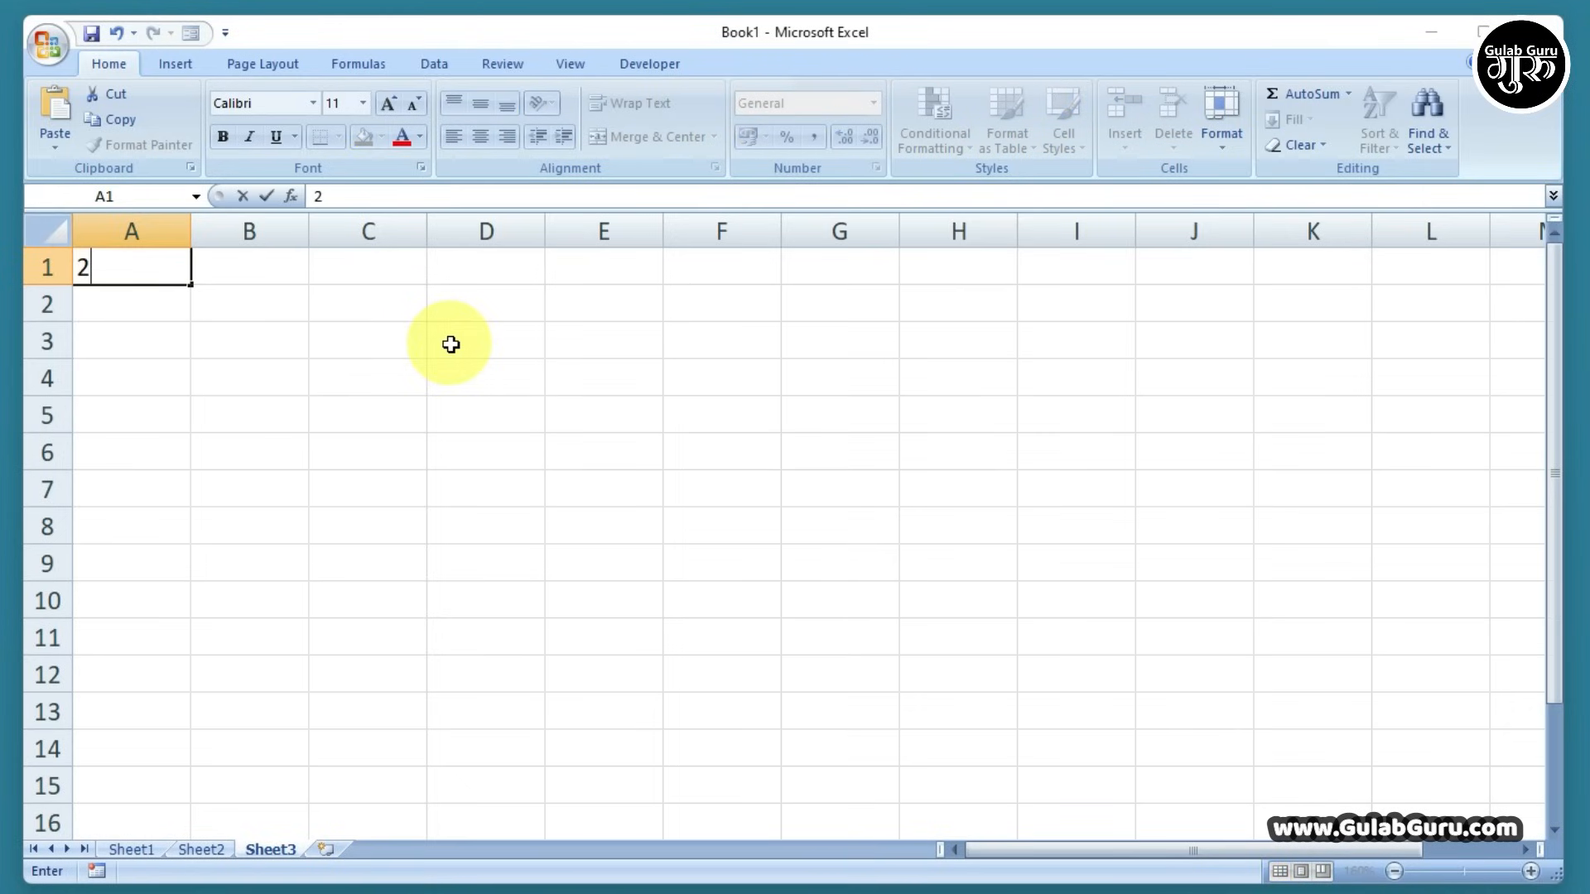
{"action": "key", "text": "Return"}
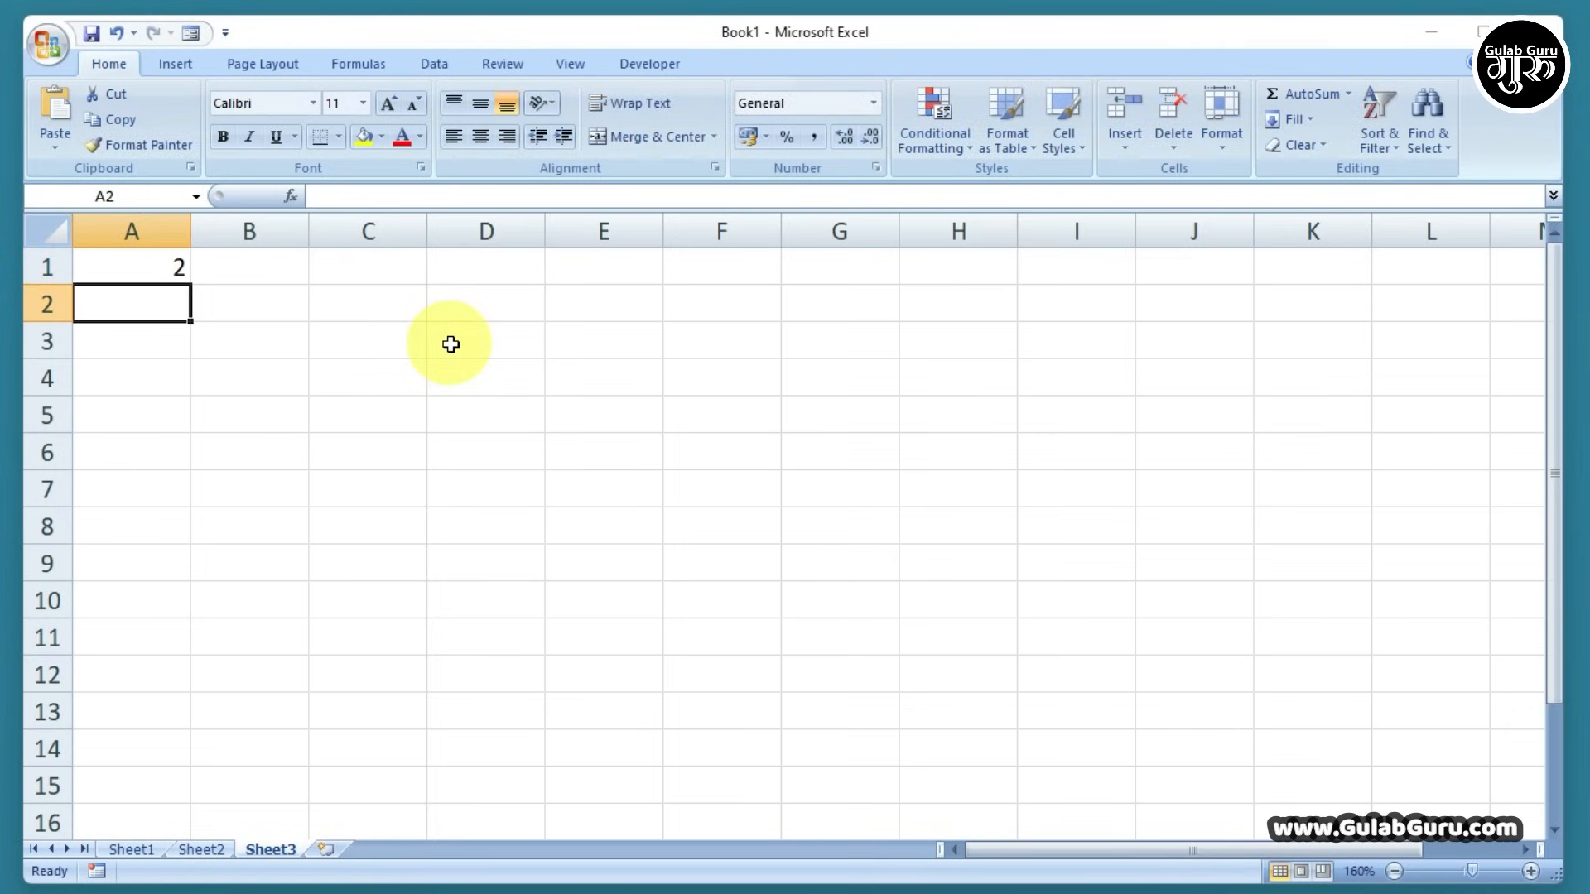
{"action": "type", "text": "4"}
{"action": "left_click", "coordinate": [450, 345]}
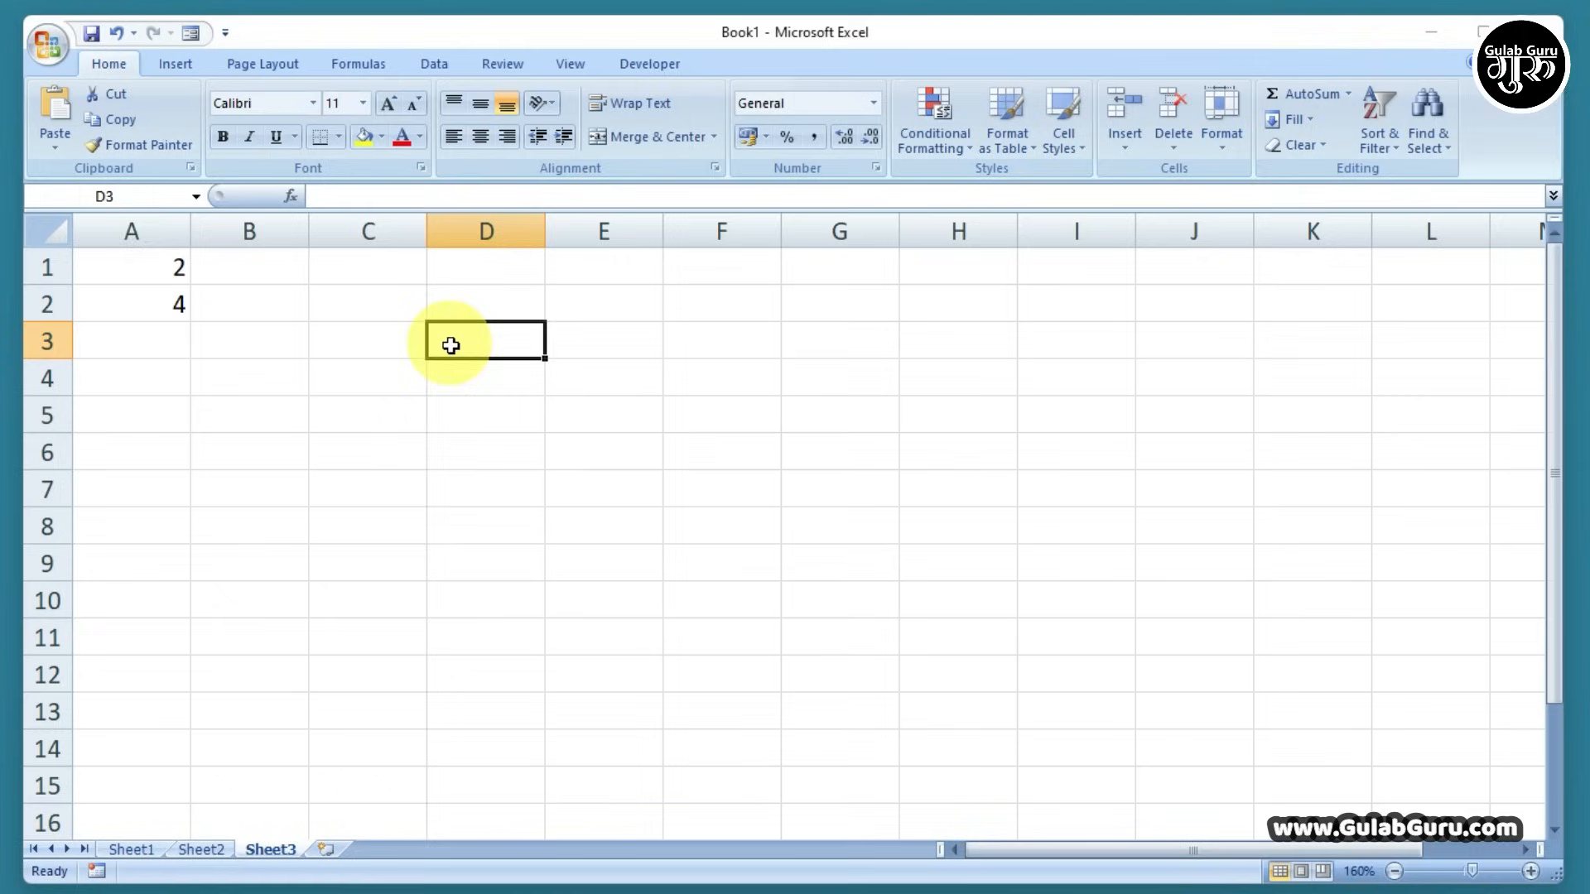
{"action": "left_click", "coordinate": [141, 264]}
{"action": "left_click_drag", "start_coordinate": [141, 264], "coordinate": [189, 617]}
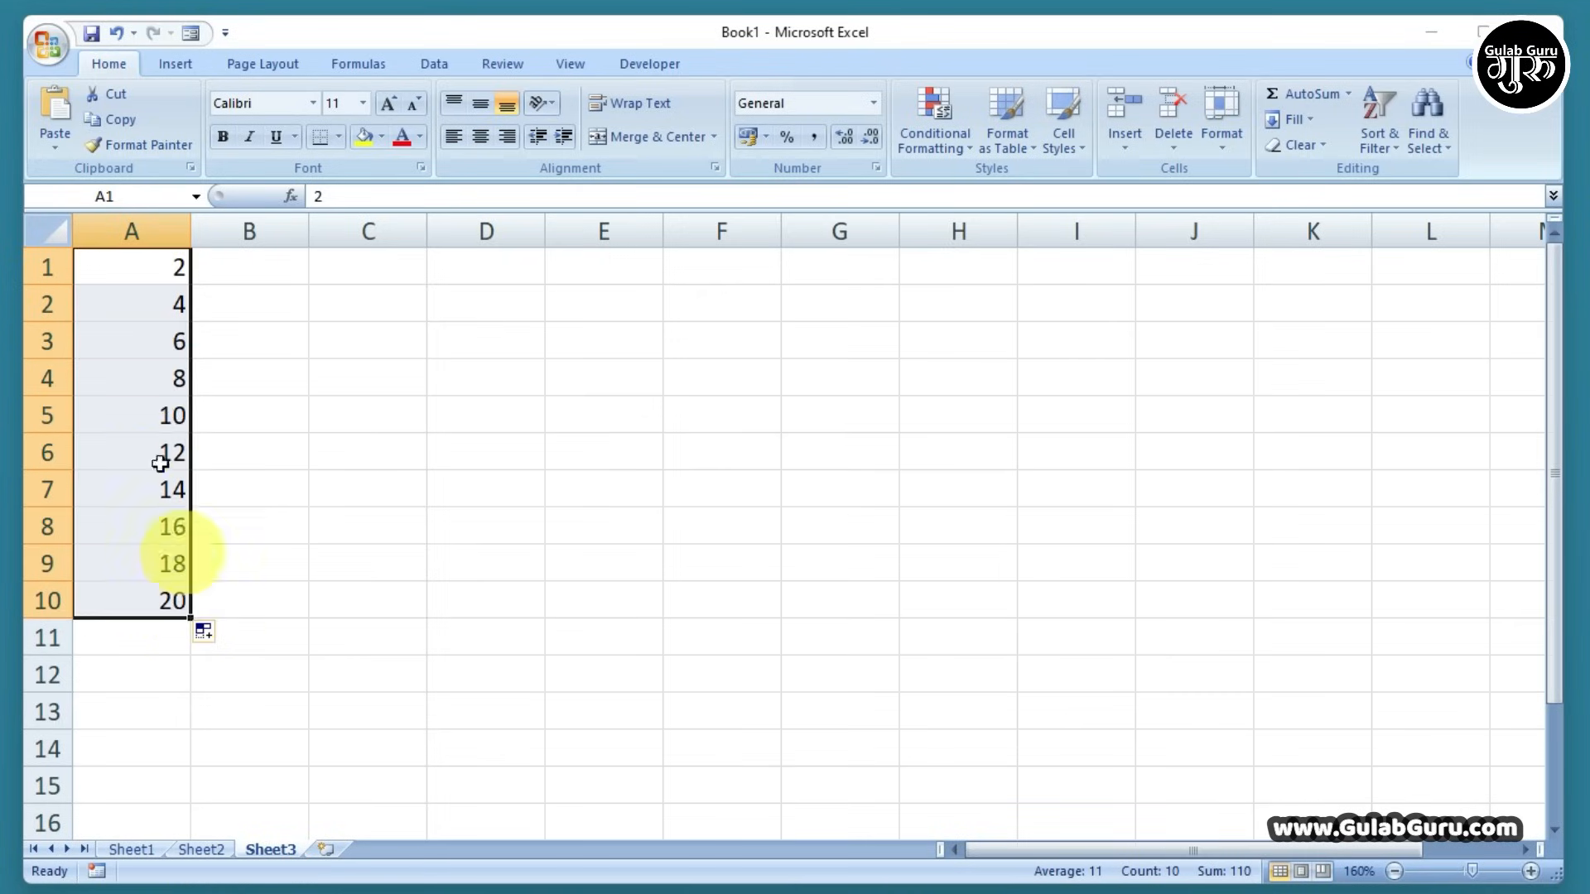
Enter 4 and 8 in B1:B2 and fill column B with multiples of four up to 40
{"action": "left_click", "coordinate": [250, 269]}
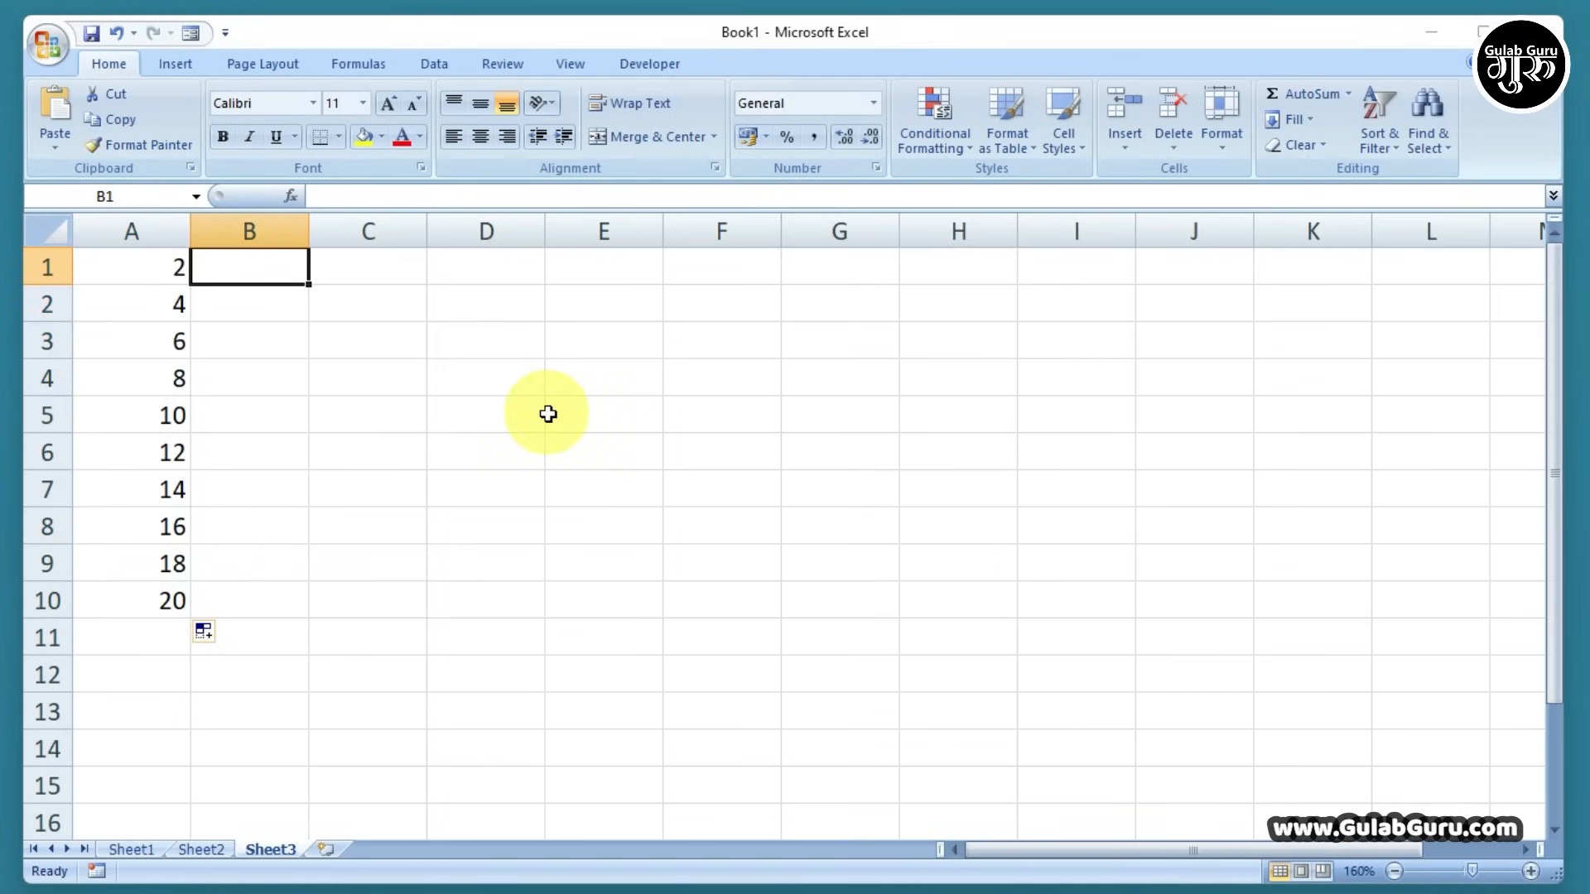
{"action": "type", "text": "4"}
{"action": "key", "text": "Return"}
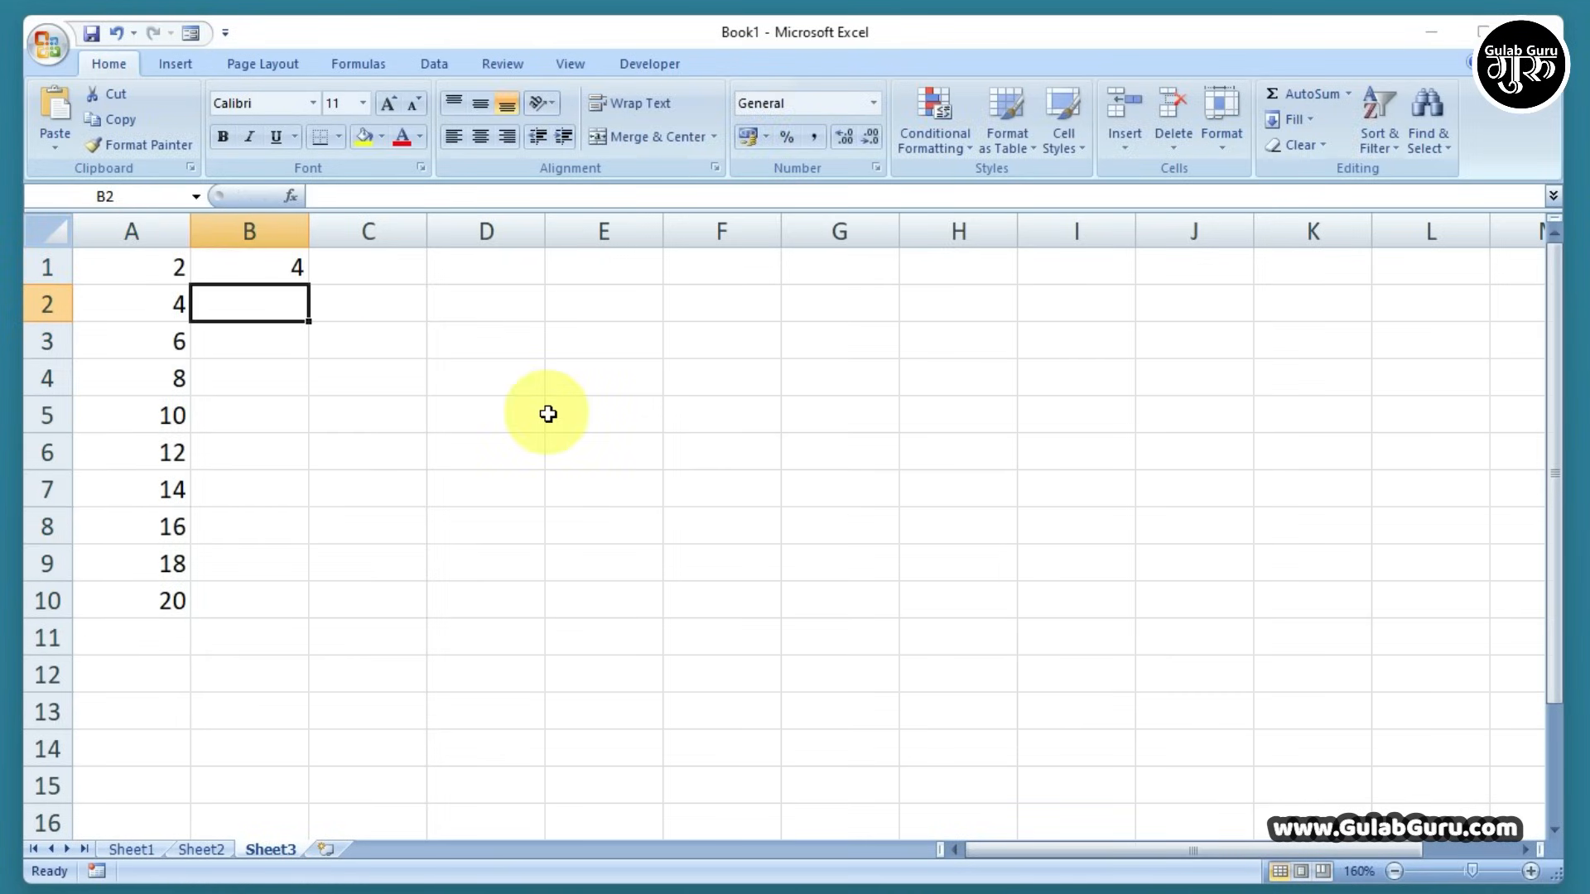
{"action": "type", "text": "8"}
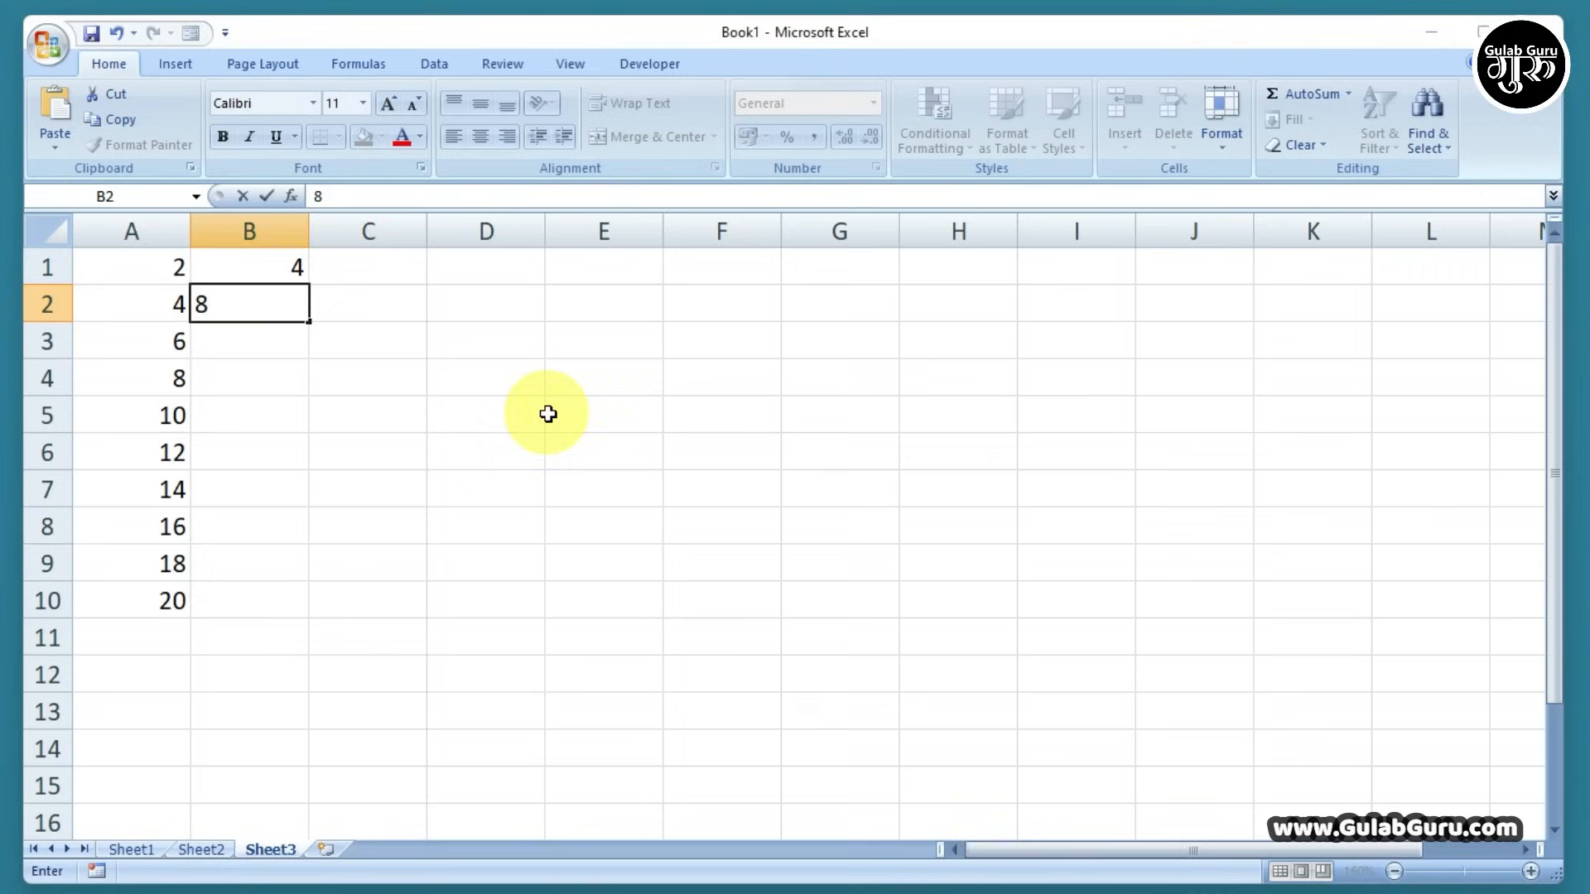
{"action": "left_click_drag", "start_coordinate": [251, 263], "coordinate": [309, 613]}
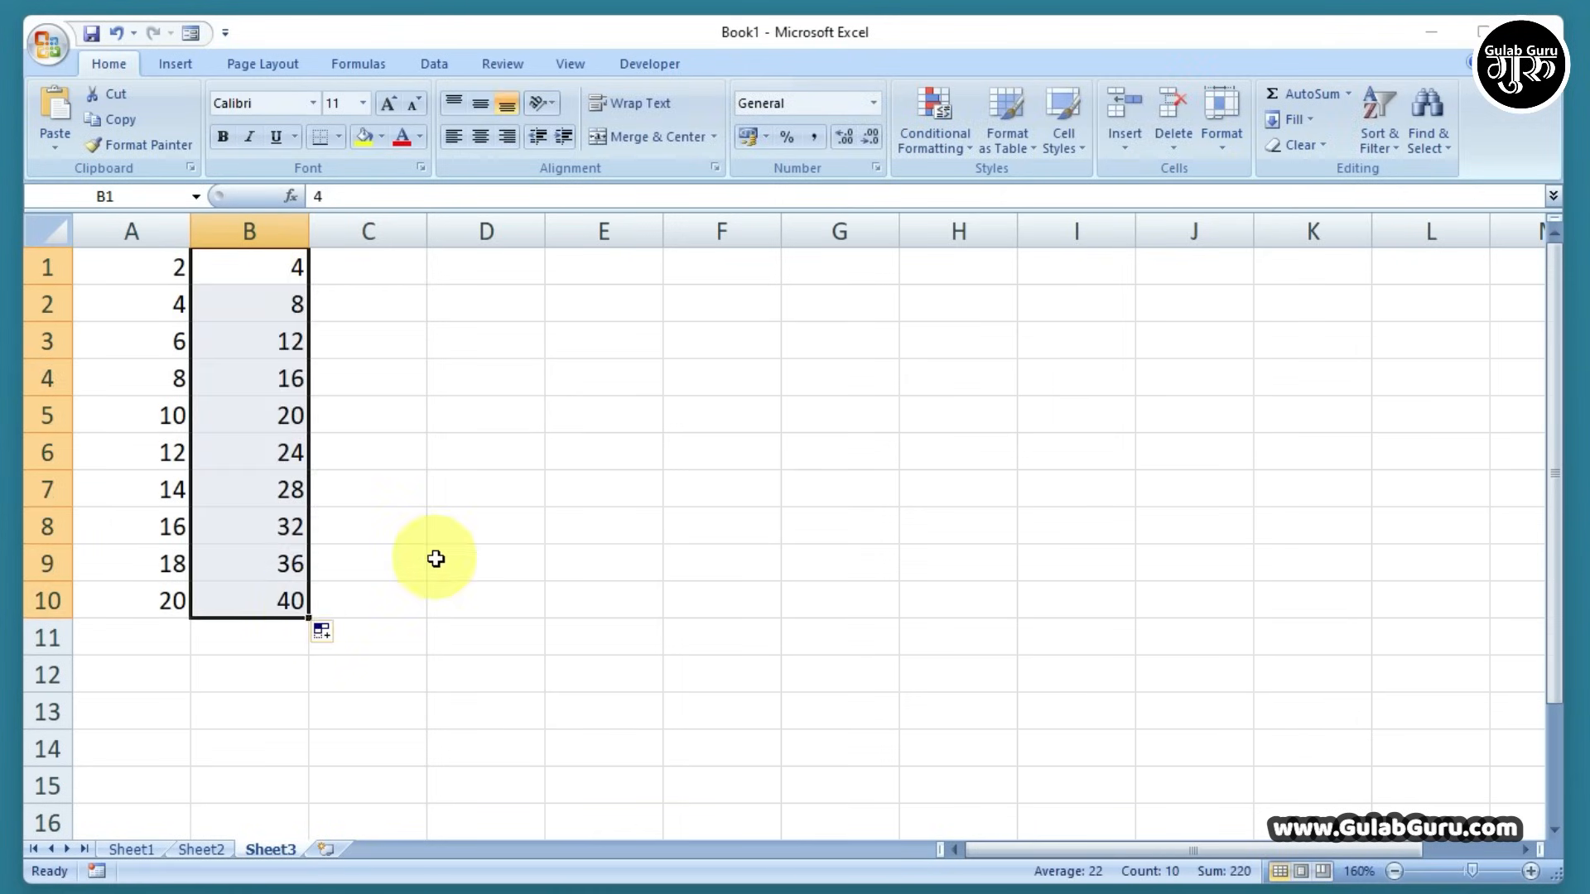
{"action": "left_click", "coordinate": [433, 558]}
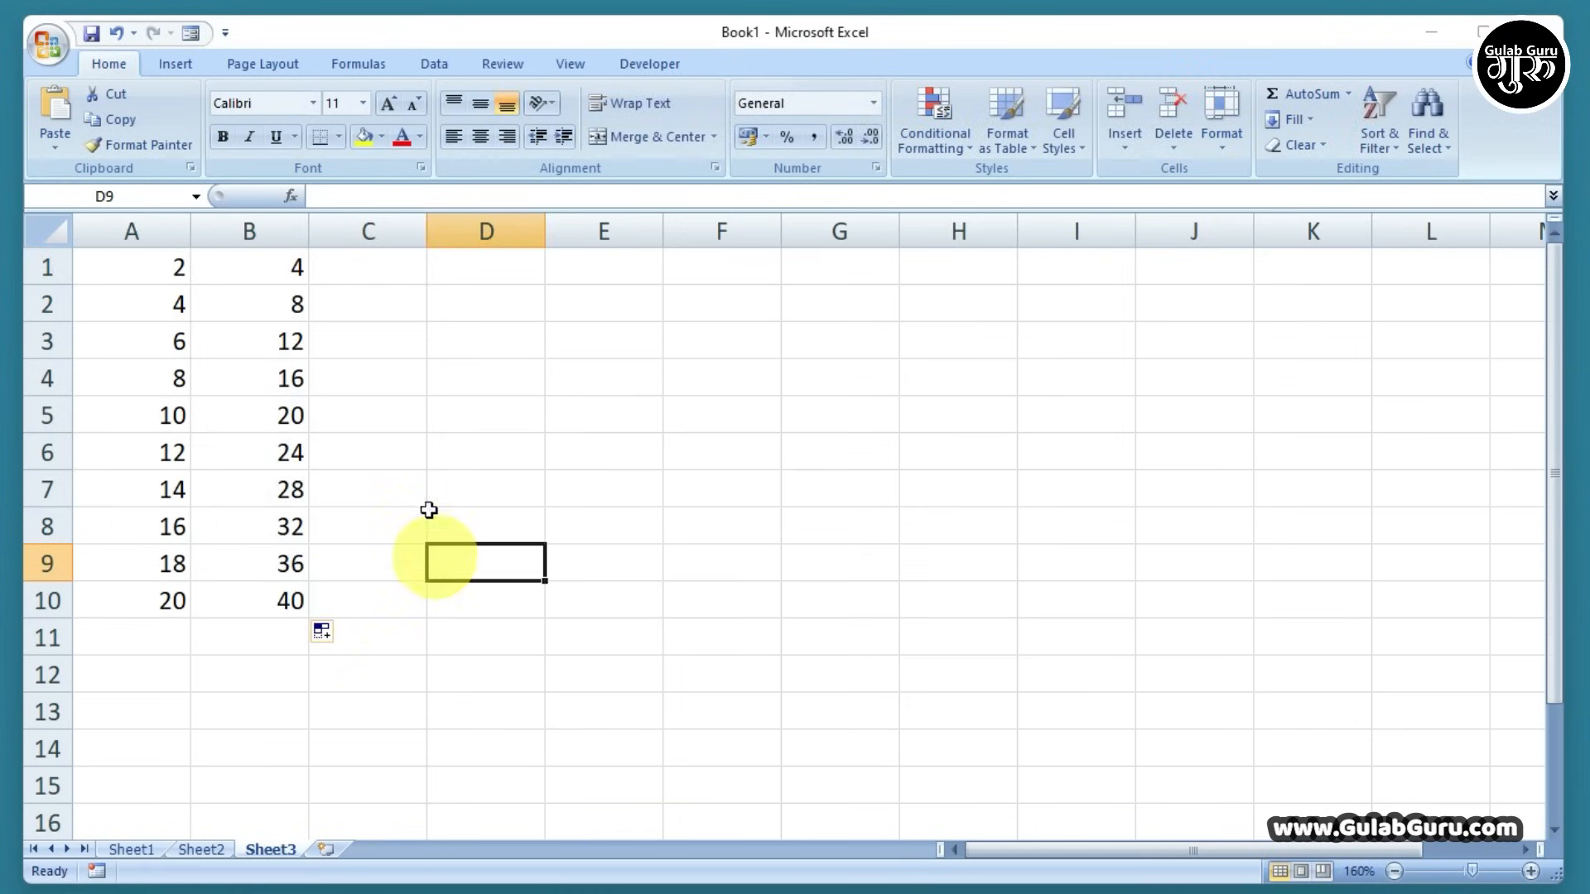
{"action": "left_click", "coordinate": [471, 488]}
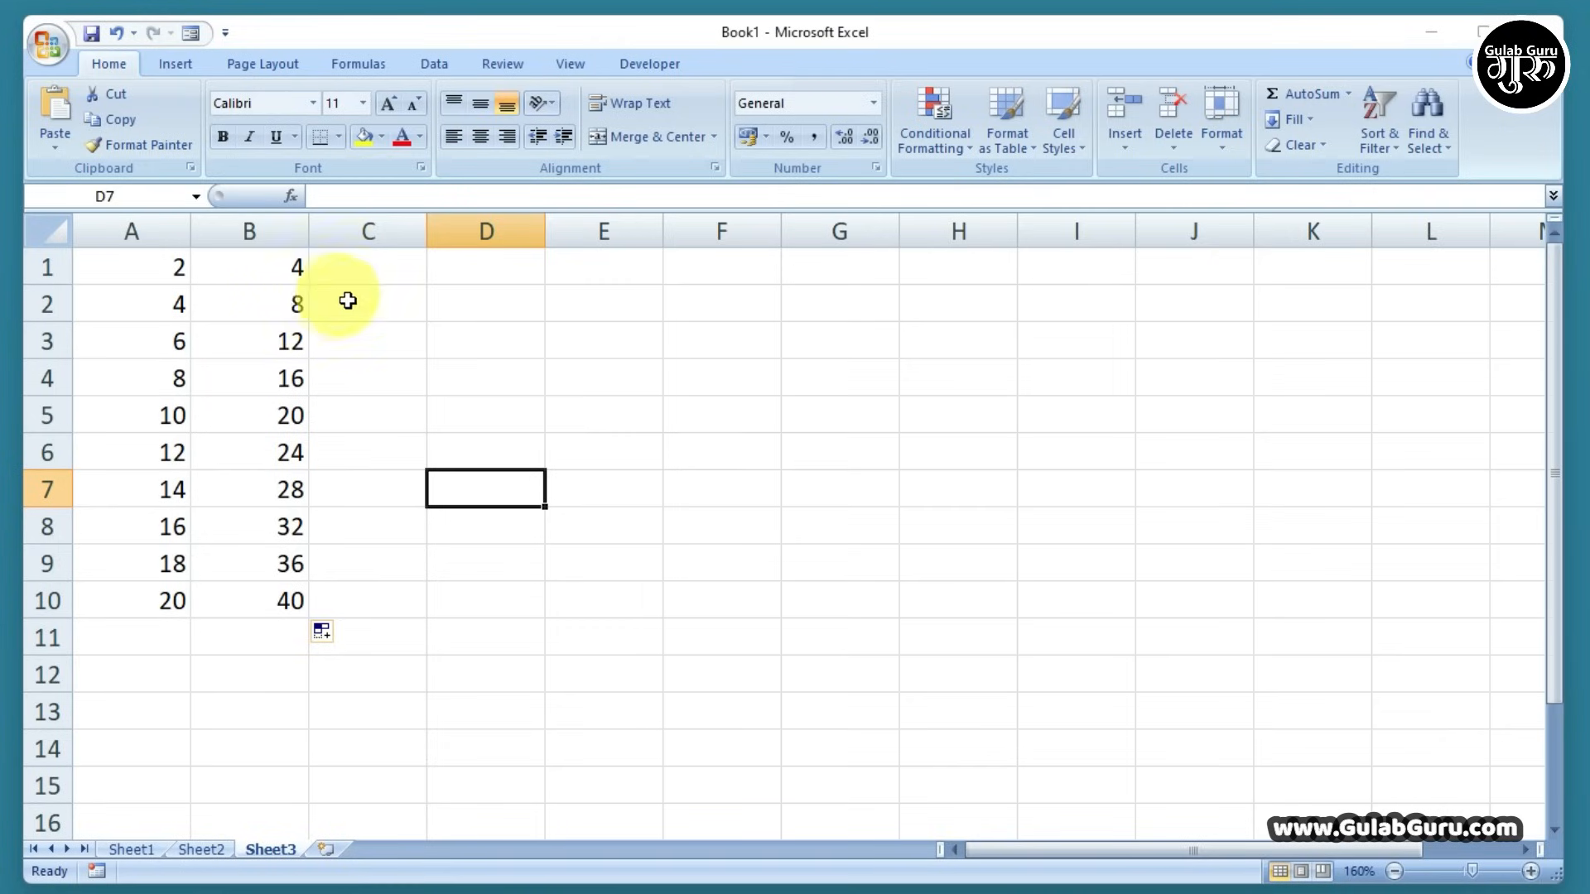
Select A1:B10 and clear the even-number and multiples-of-four series
{"action": "left_click_drag", "start_coordinate": [274, 265], "coordinate": [257, 296]}
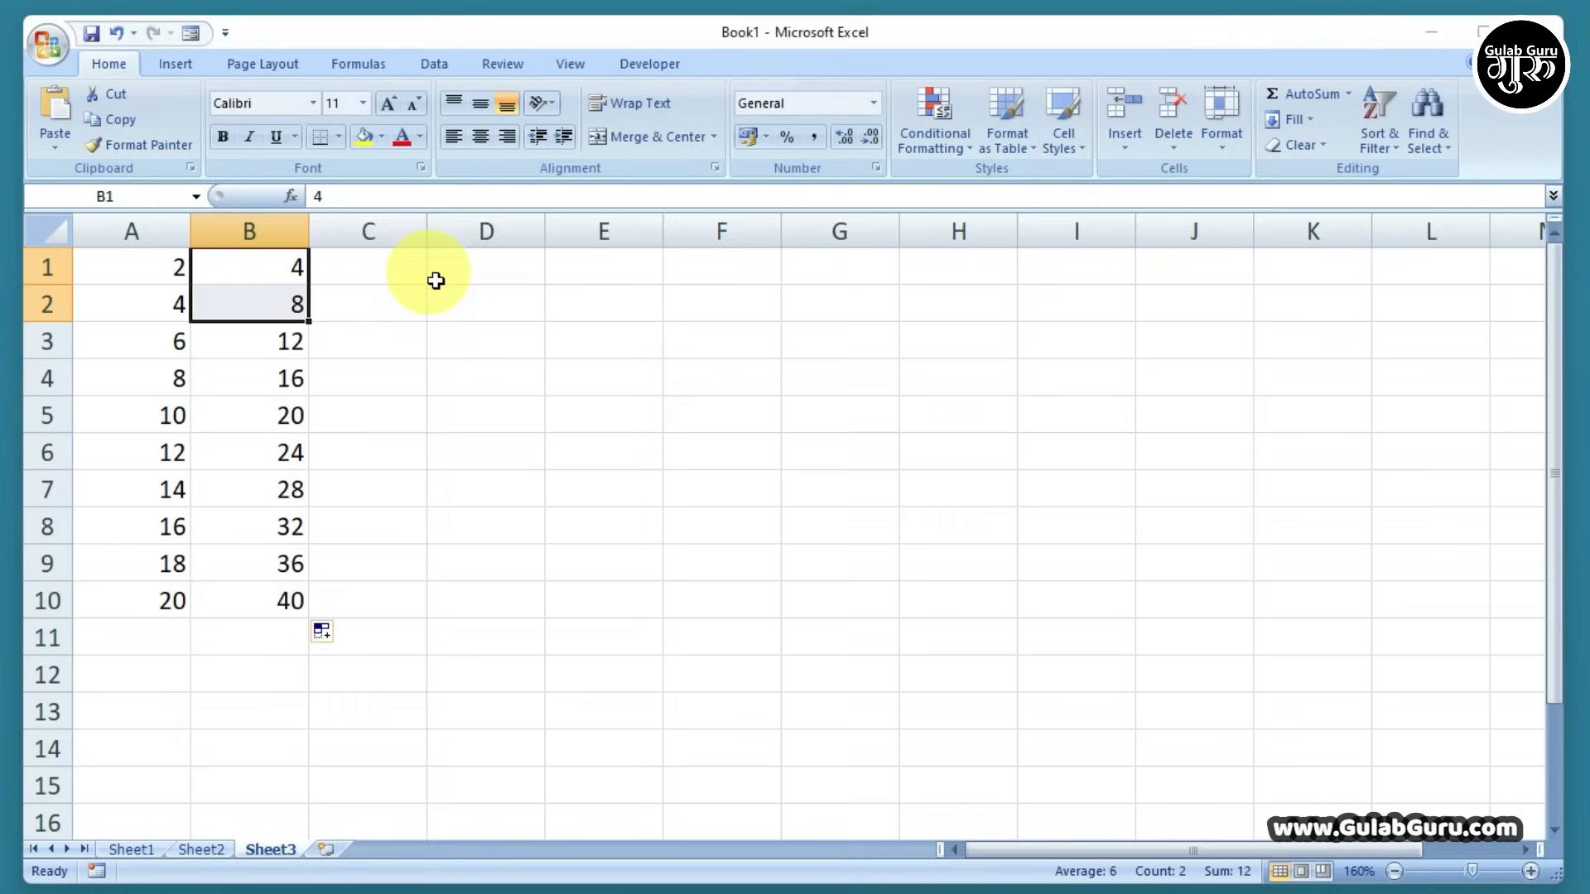
{"action": "left_click", "coordinate": [393, 277]}
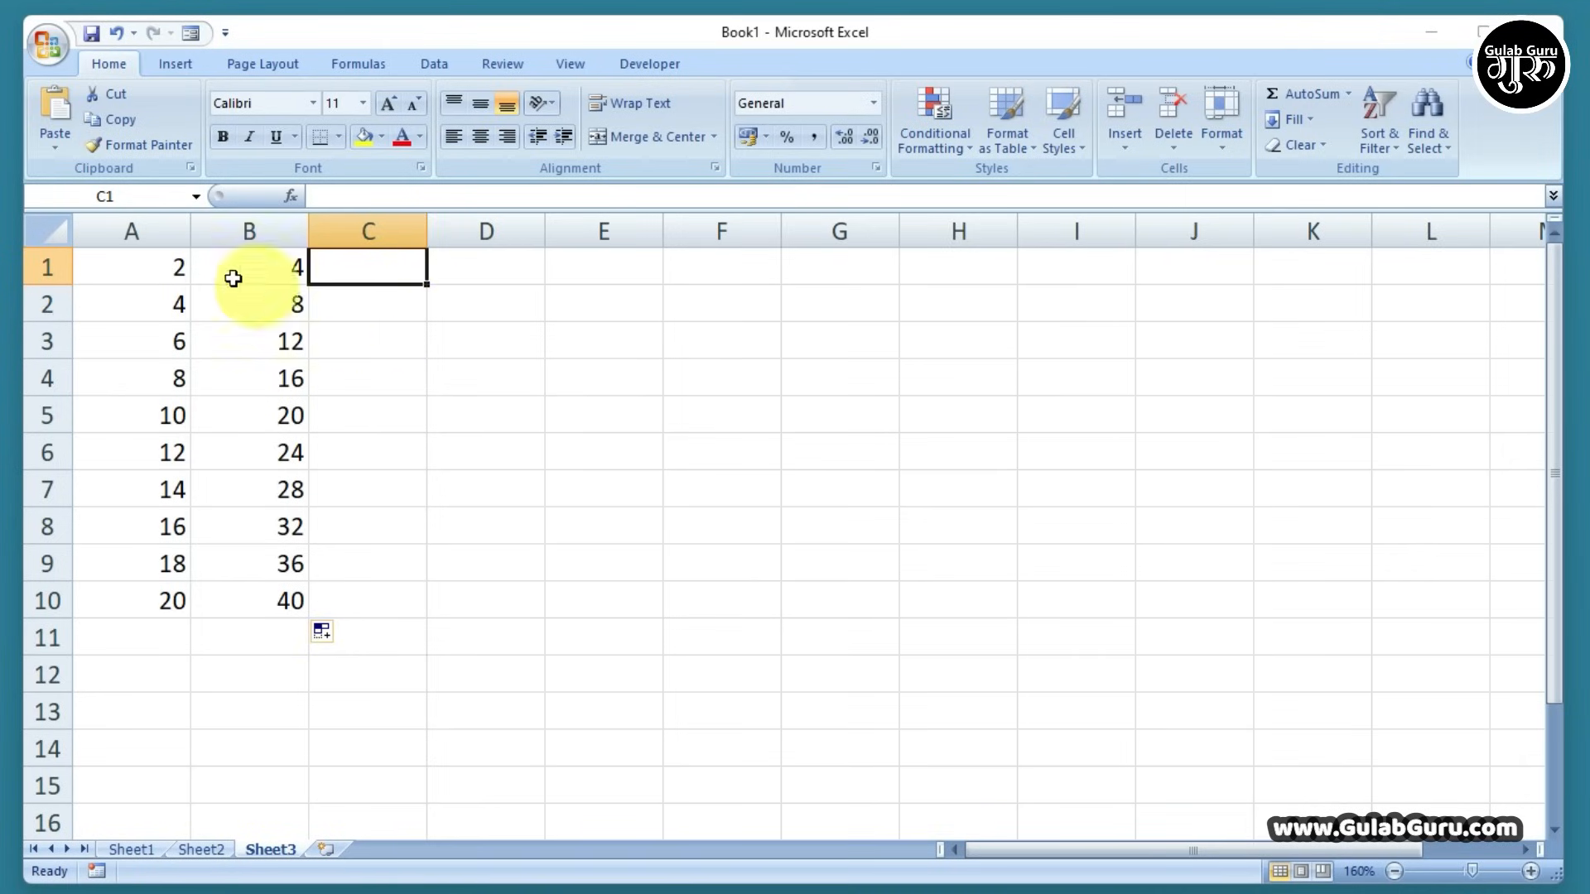
{"action": "left_click_drag", "start_coordinate": [165, 266], "coordinate": [260, 601]}
{"action": "key", "text": "Delete"}
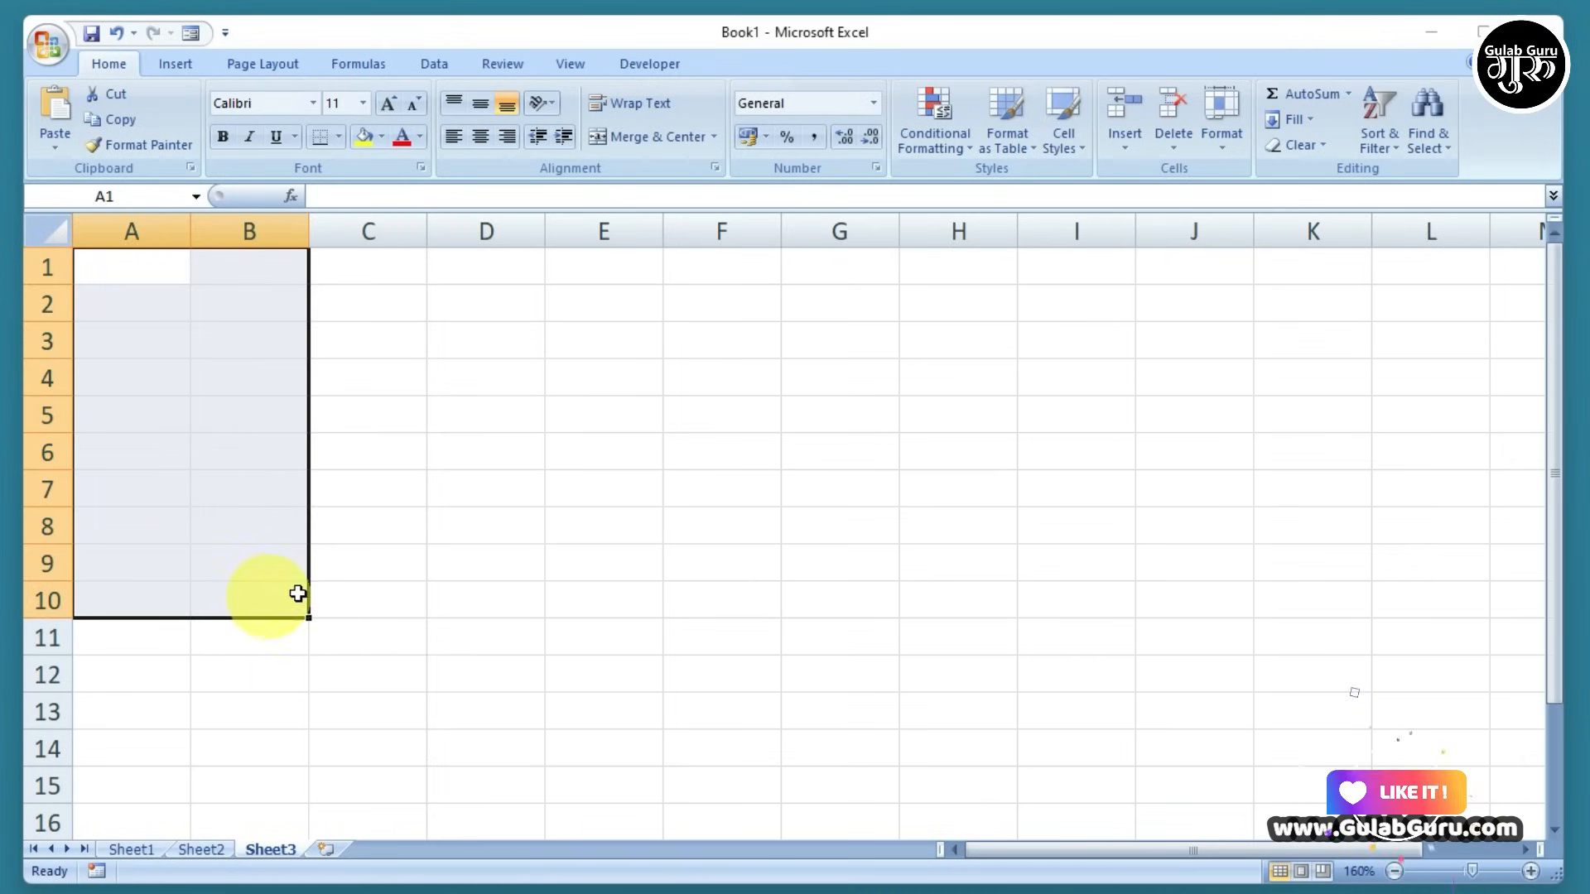
{"action": "left_click", "coordinate": [158, 275]}
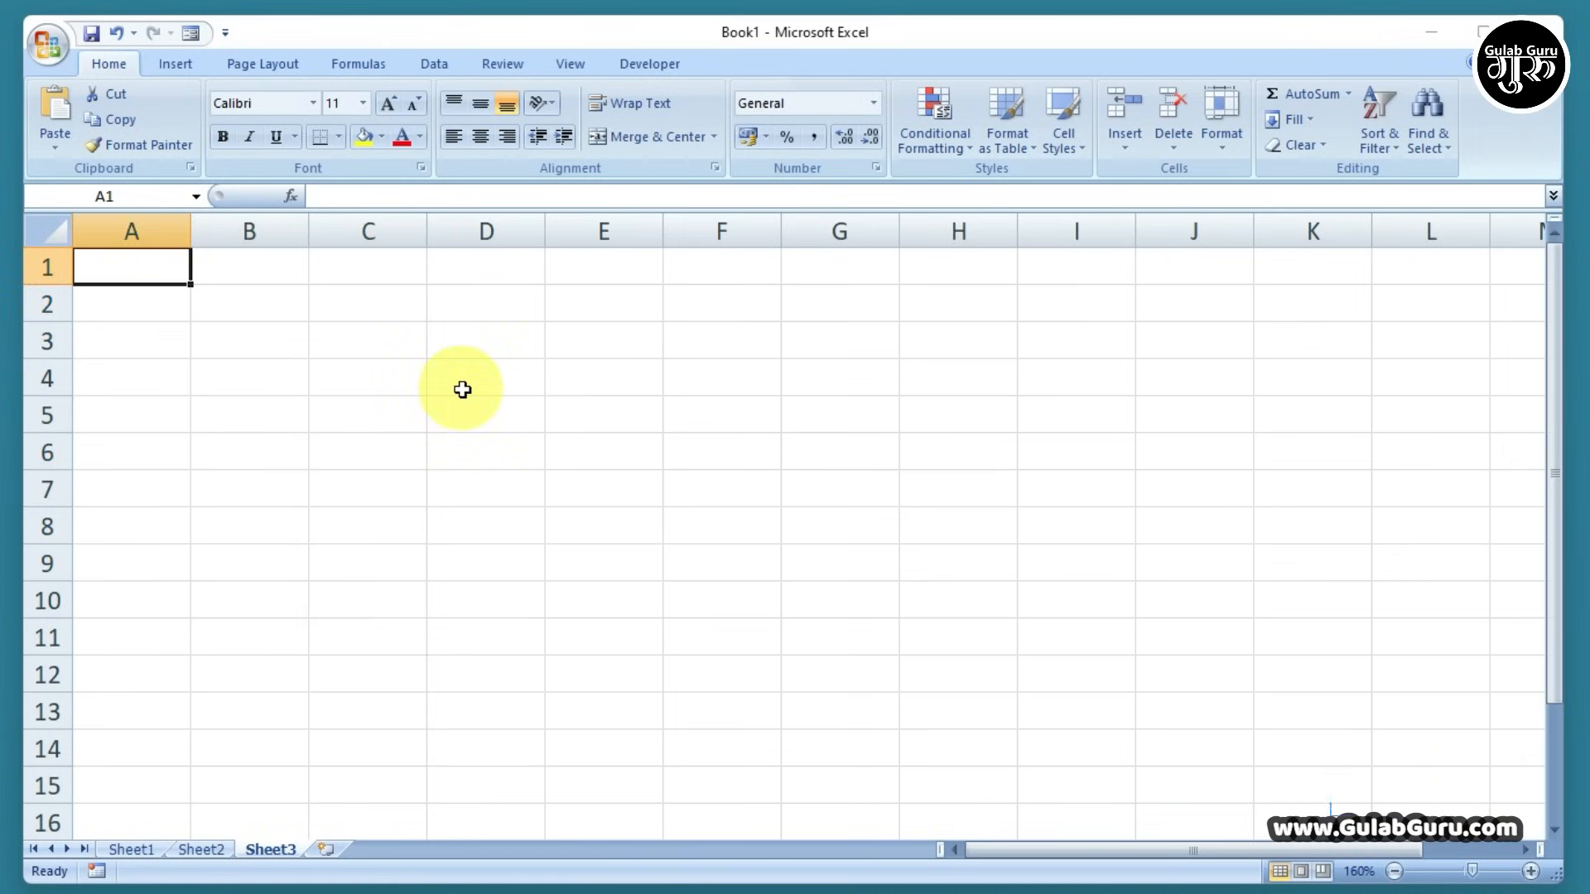
{"action": "type", "text": "1"}
{"action": "key", "text": "Return"}
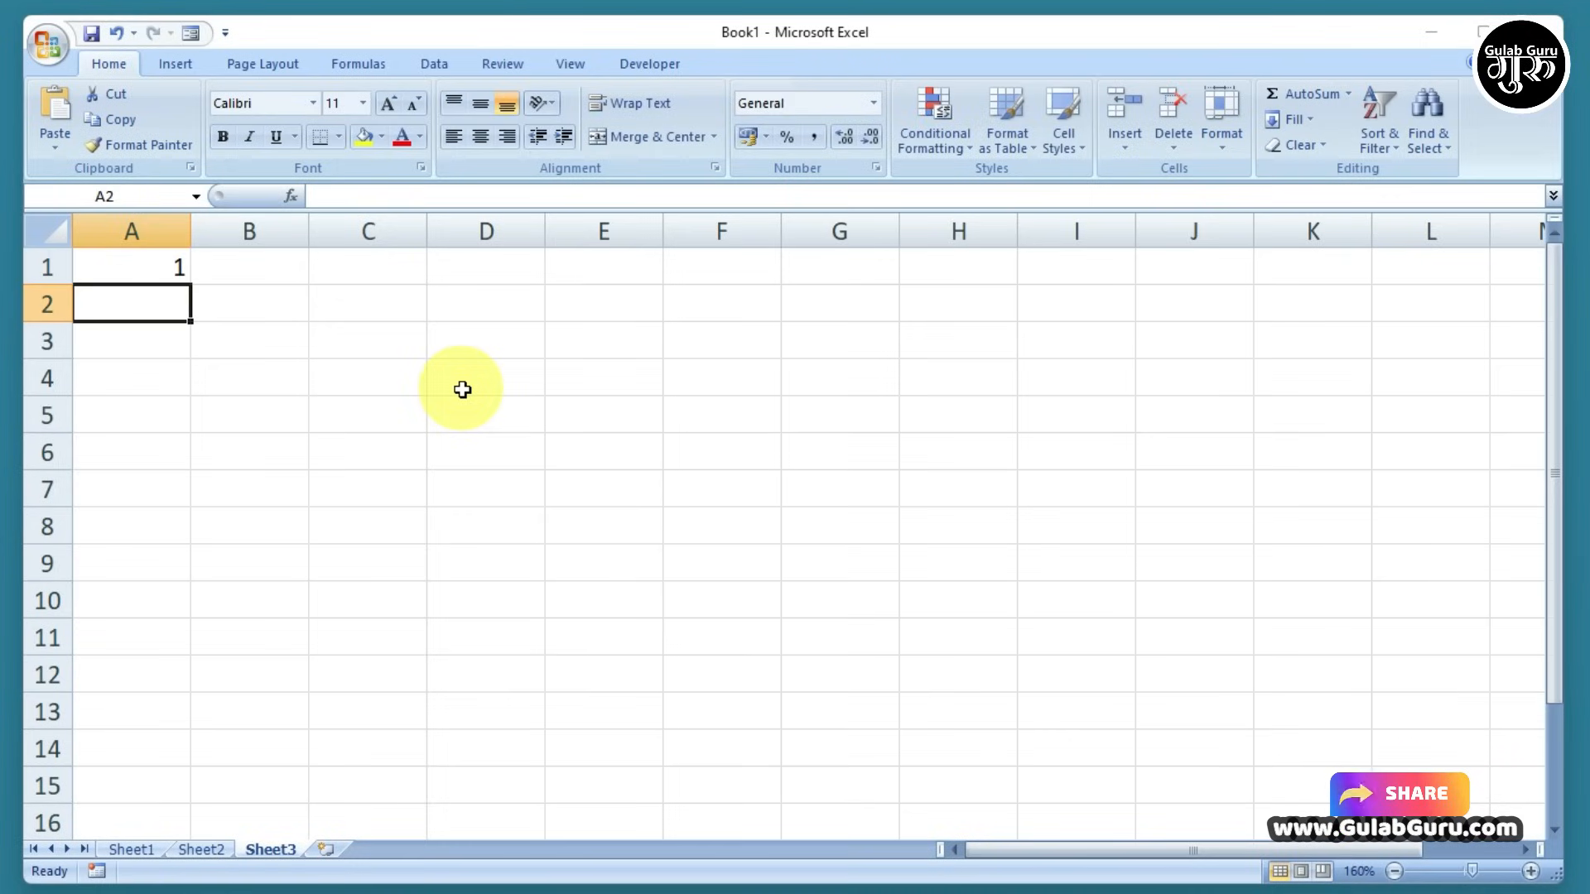
{"action": "type", "text": "3"}
{"action": "left_click", "coordinate": [462, 389]}
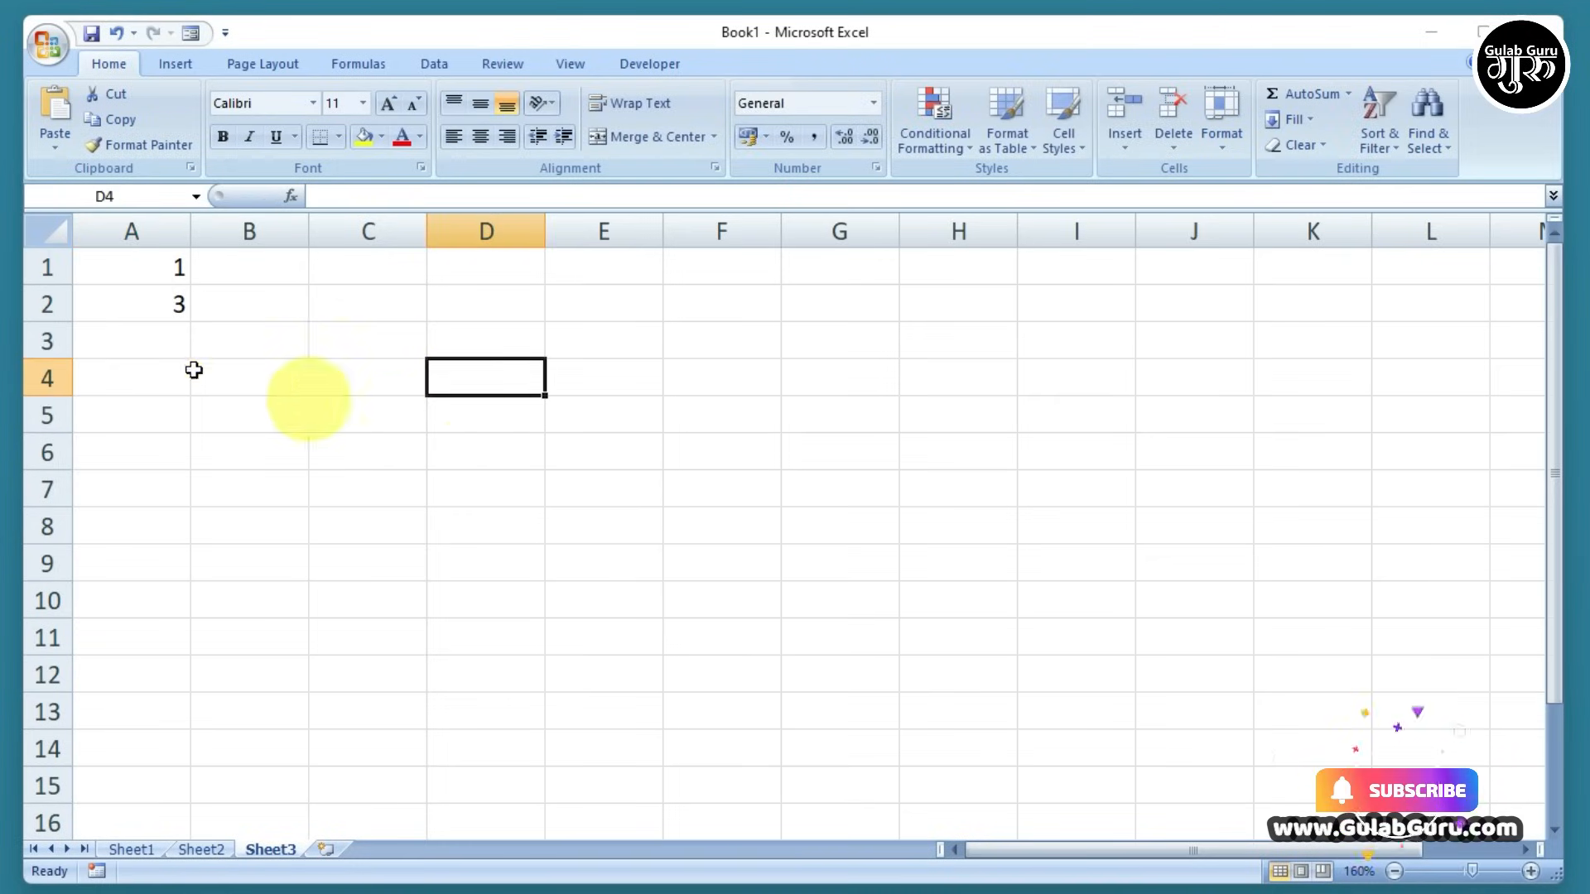
{"action": "left_click_drag", "start_coordinate": [156, 263], "coordinate": [183, 733]}
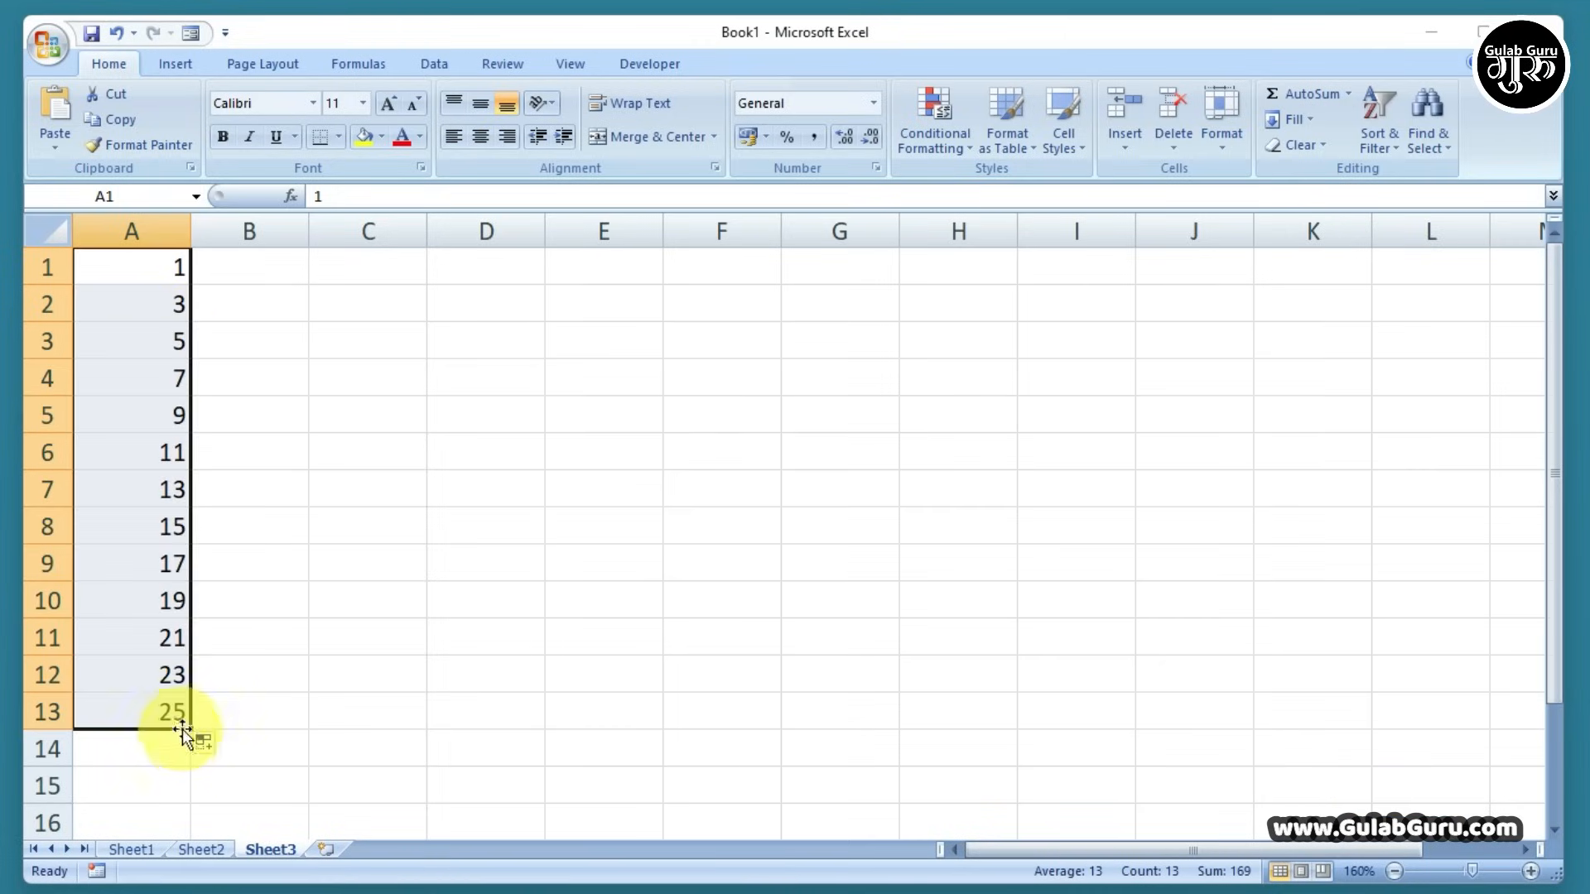
{"action": "left_click", "coordinate": [334, 685]}
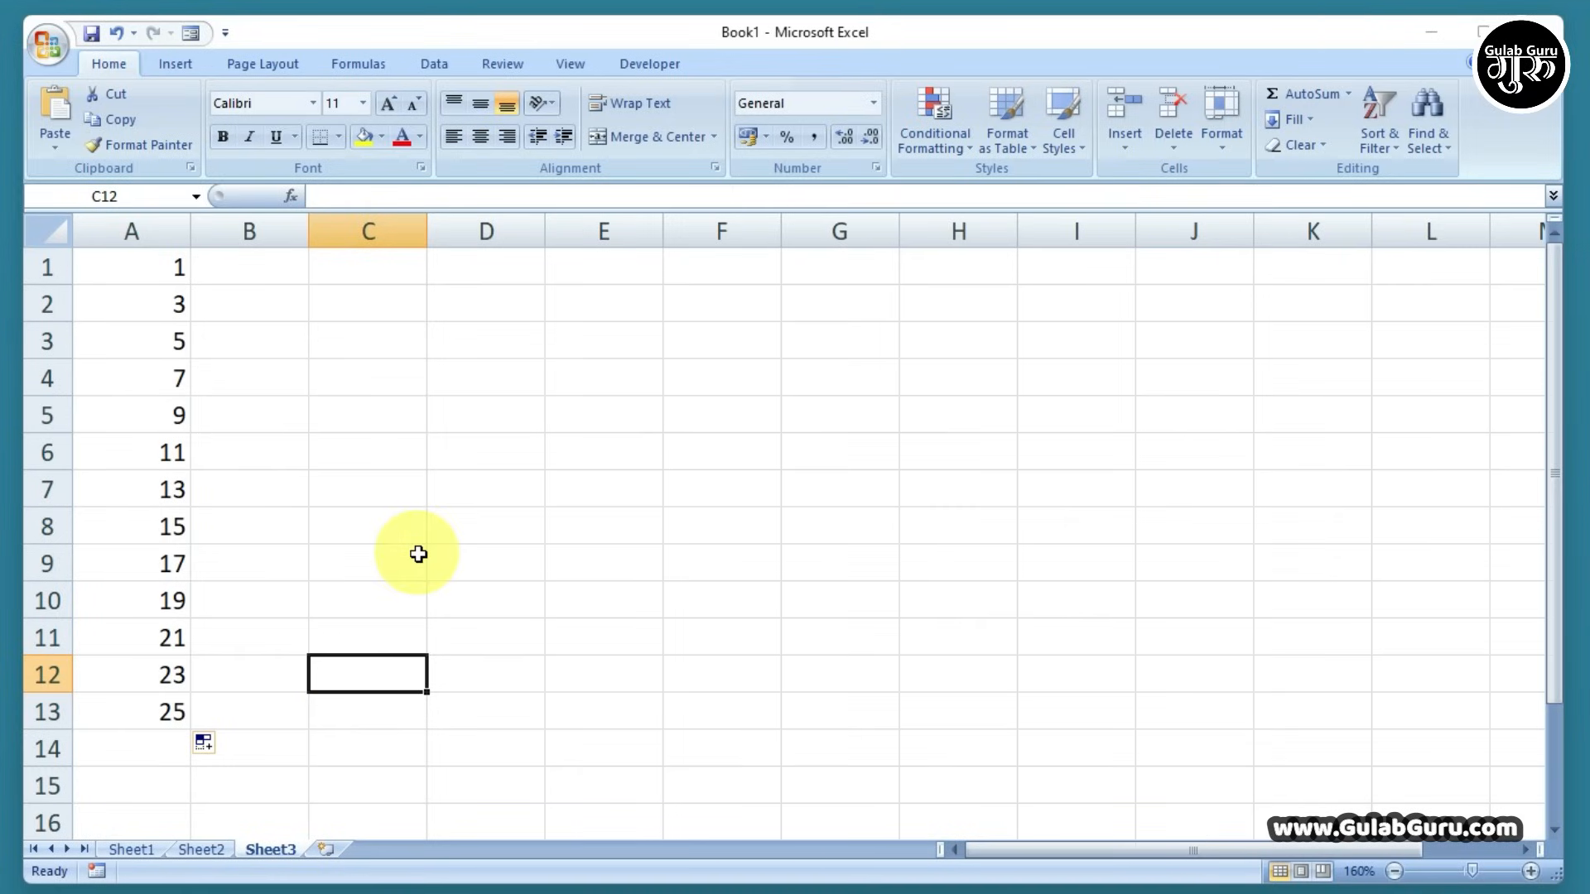
{"action": "left_click_drag", "start_coordinate": [120, 273], "coordinate": [152, 709]}
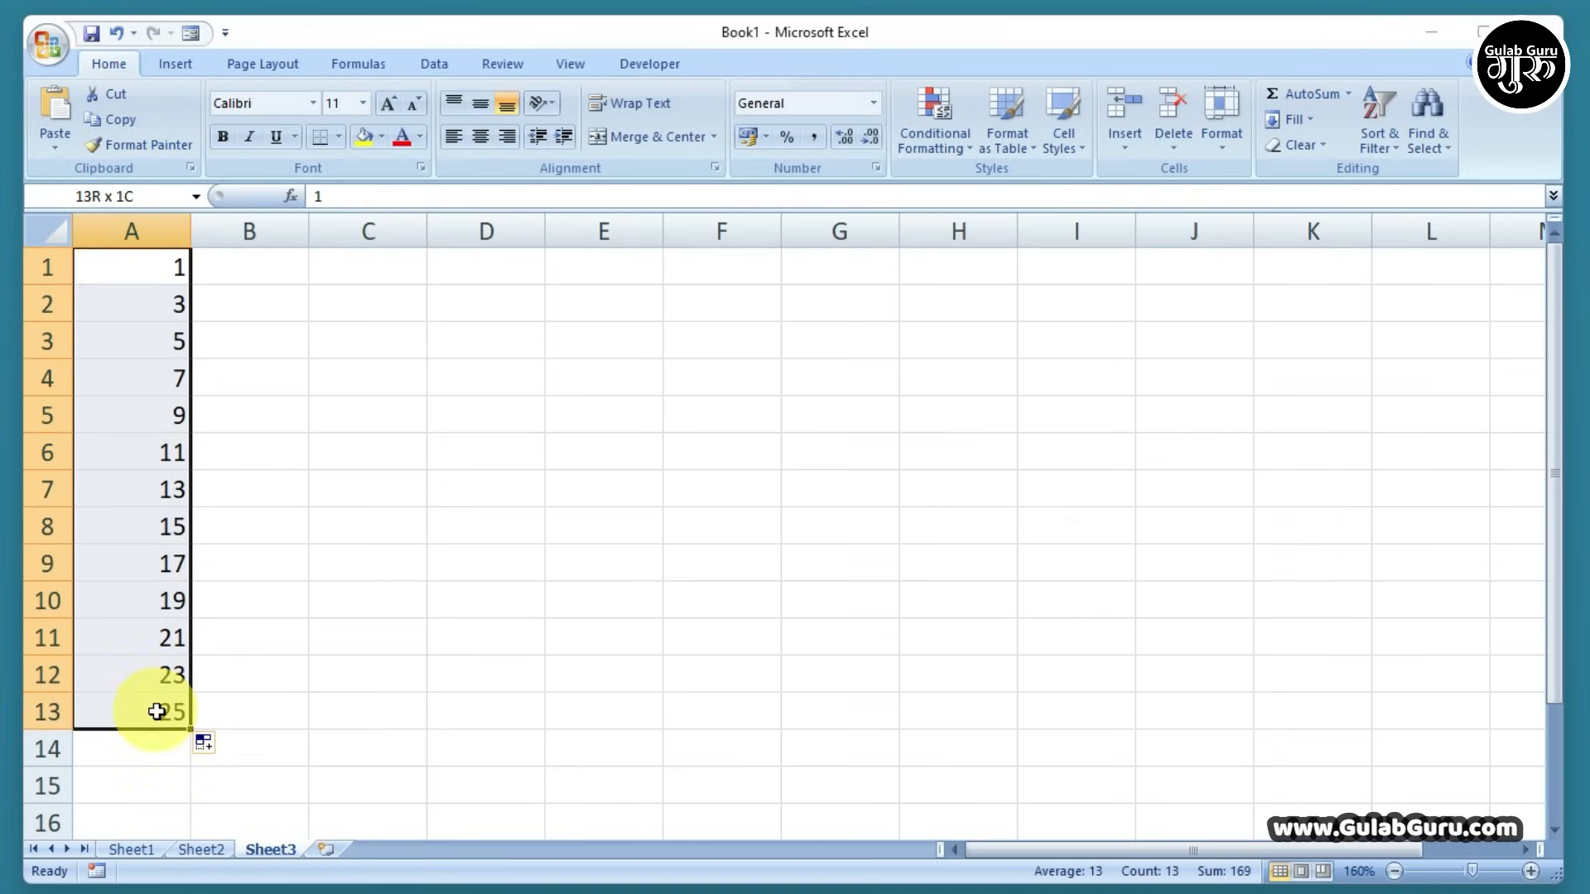
{"action": "key", "text": "Delete"}
{"action": "left_click", "coordinate": [266, 326]}
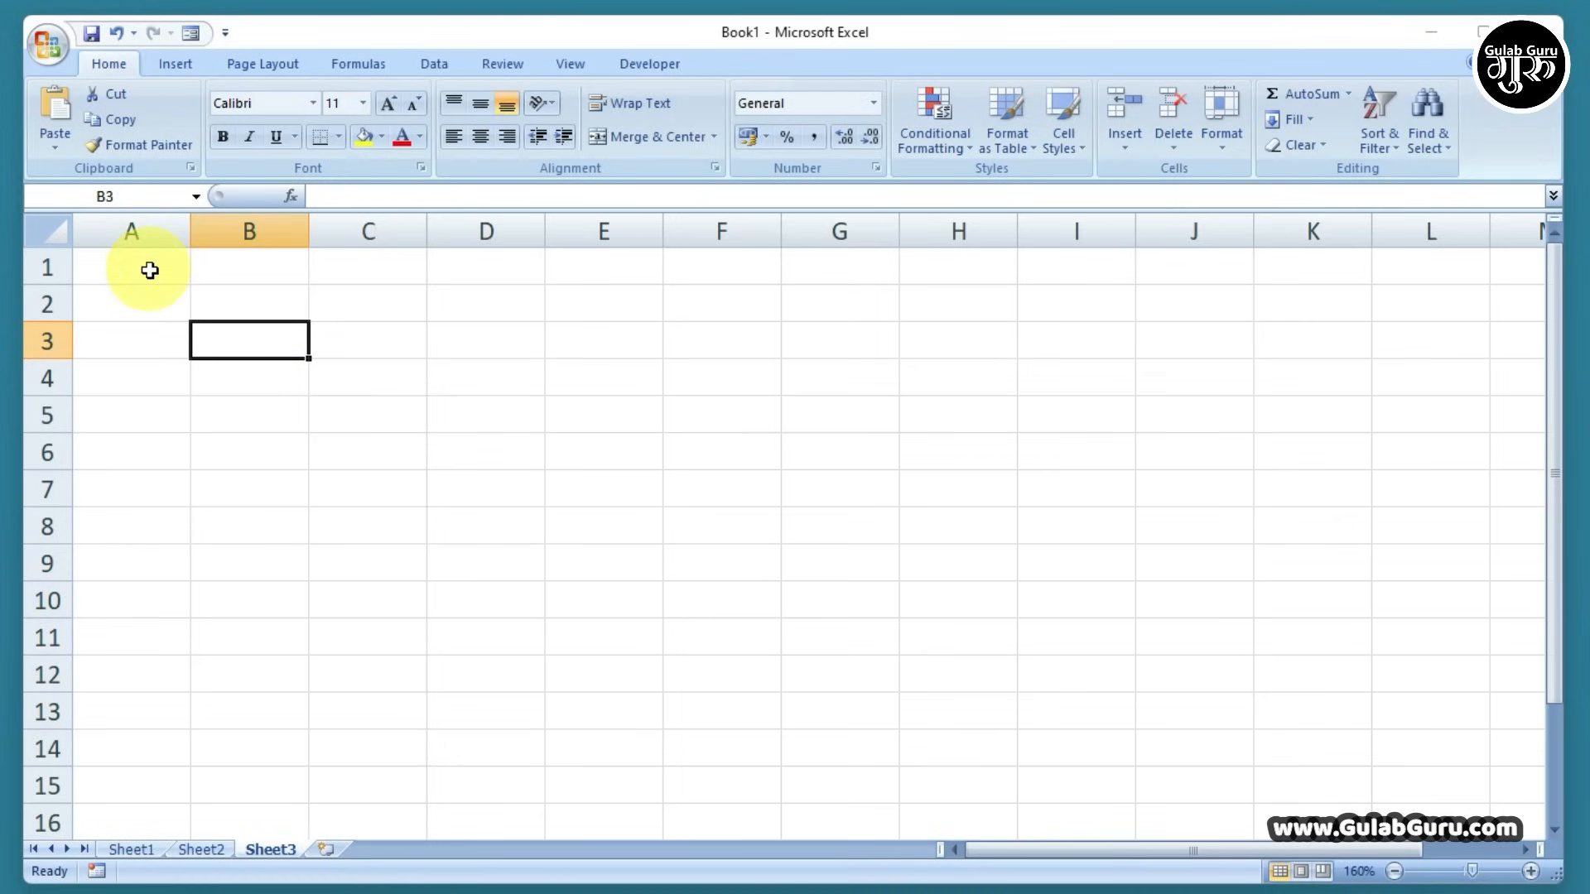
Enter Sunday in A1 and fill it across to Saturday in G1
{"action": "left_click", "coordinate": [138, 266]}
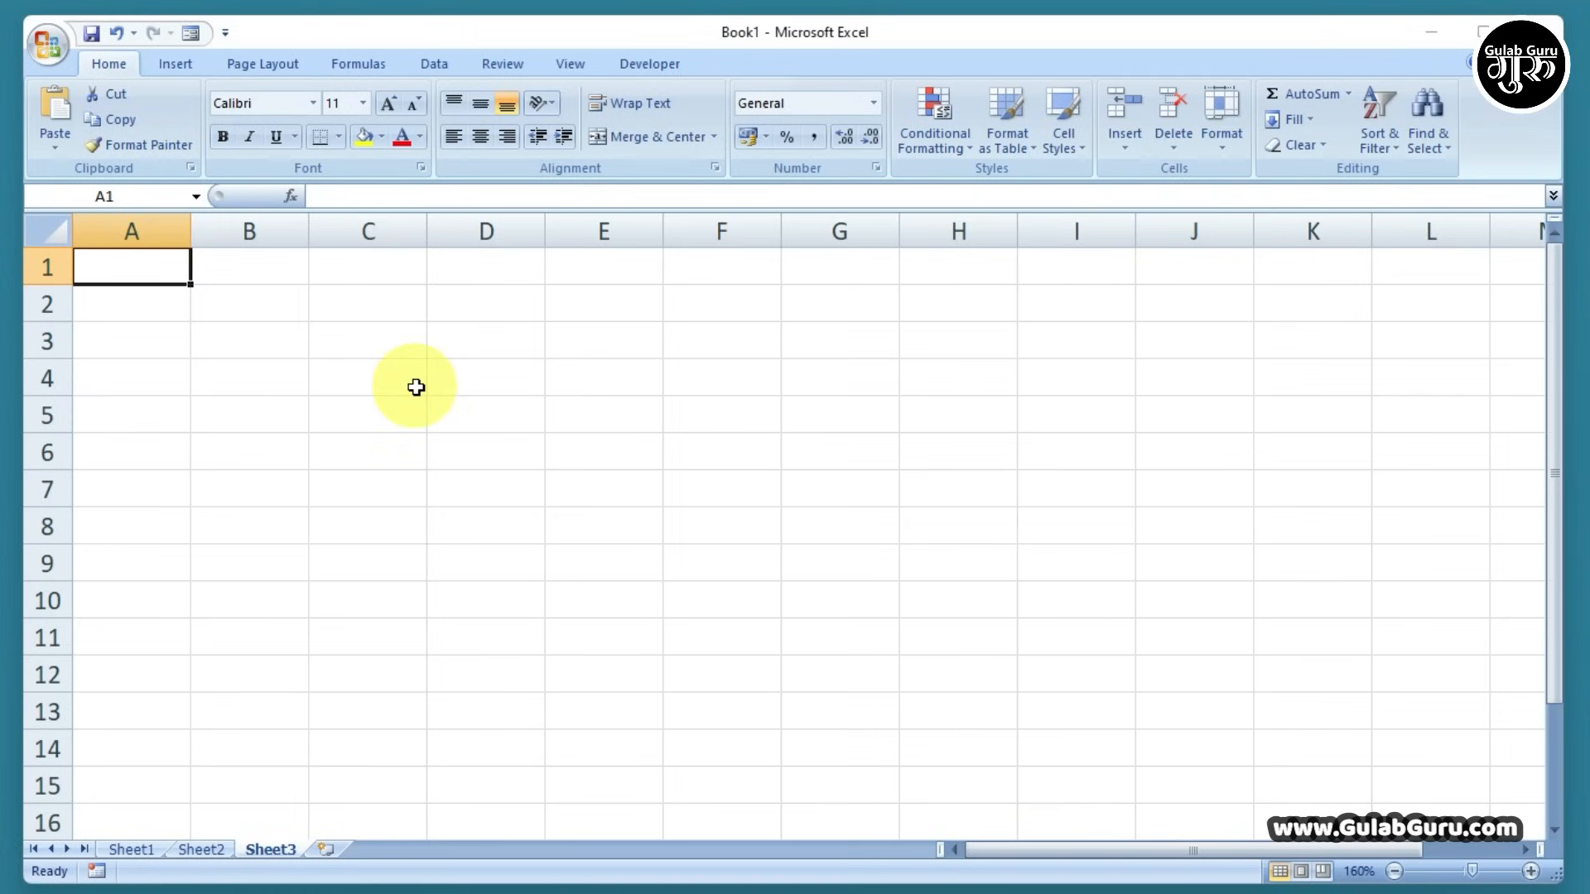
{"action": "type", "text": "sunday"}
{"action": "left_click", "coordinate": [433, 374]}
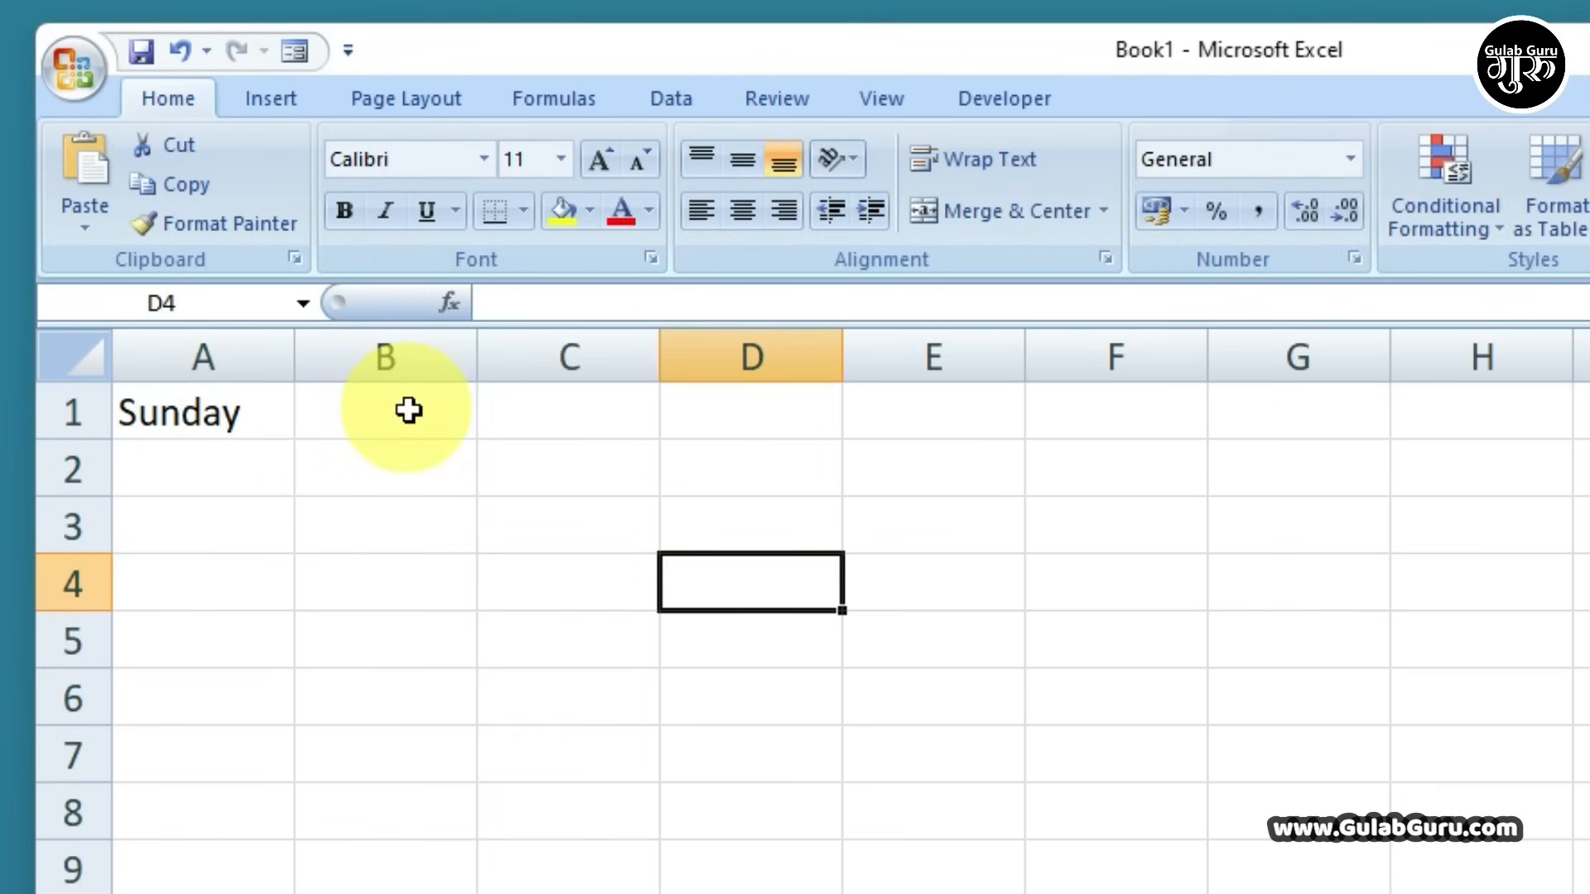
{"action": "left_click", "coordinate": [225, 416]}
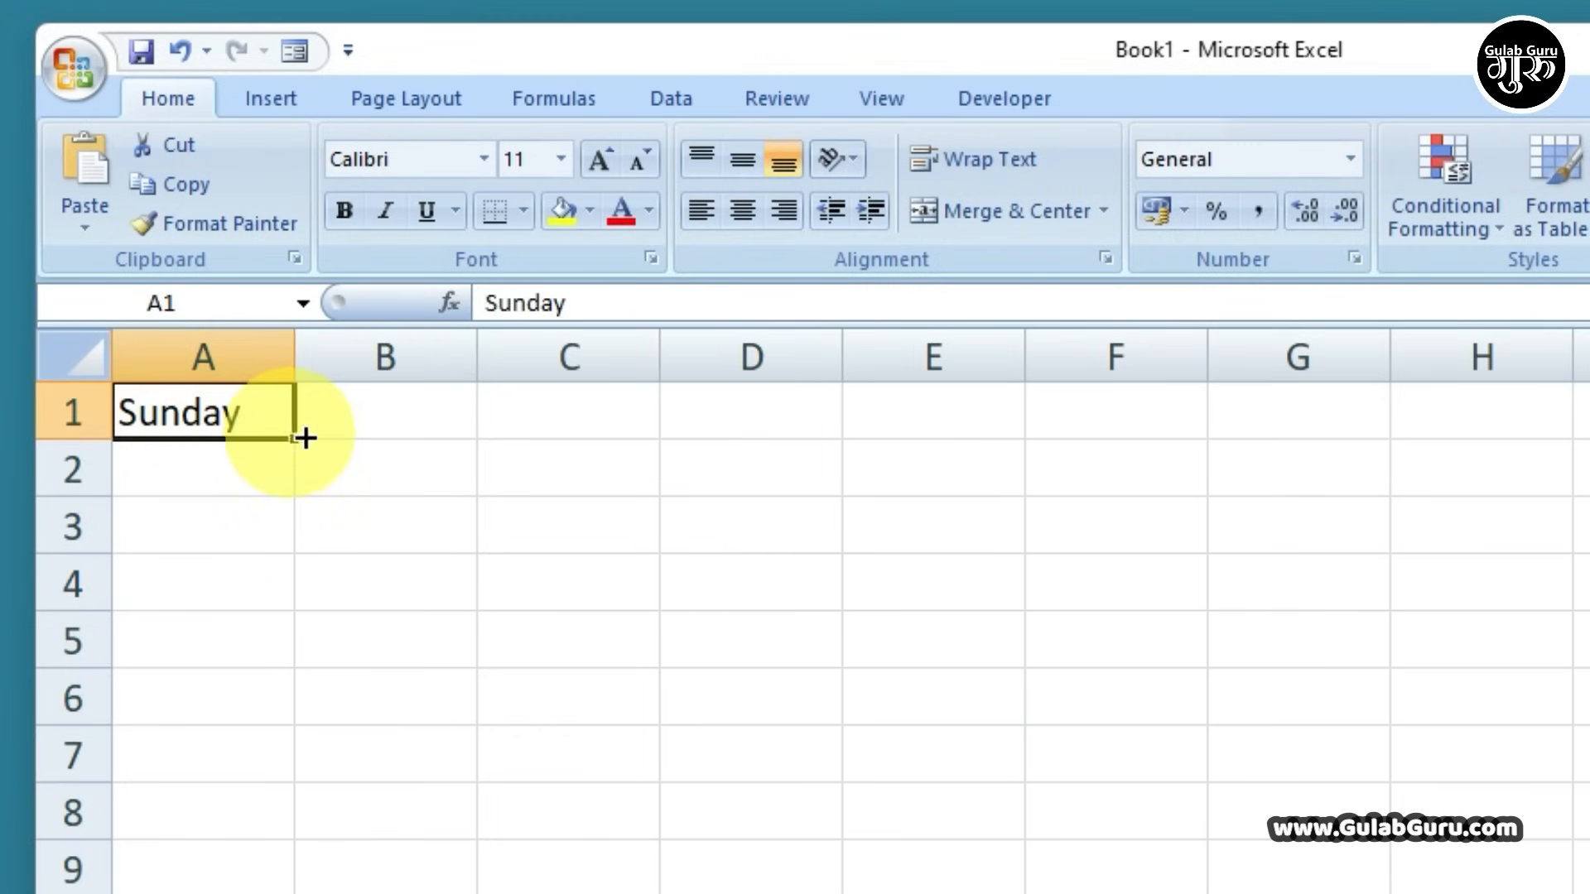
{"action": "left_click_drag", "start_coordinate": [304, 438], "coordinate": [1416, 471]}
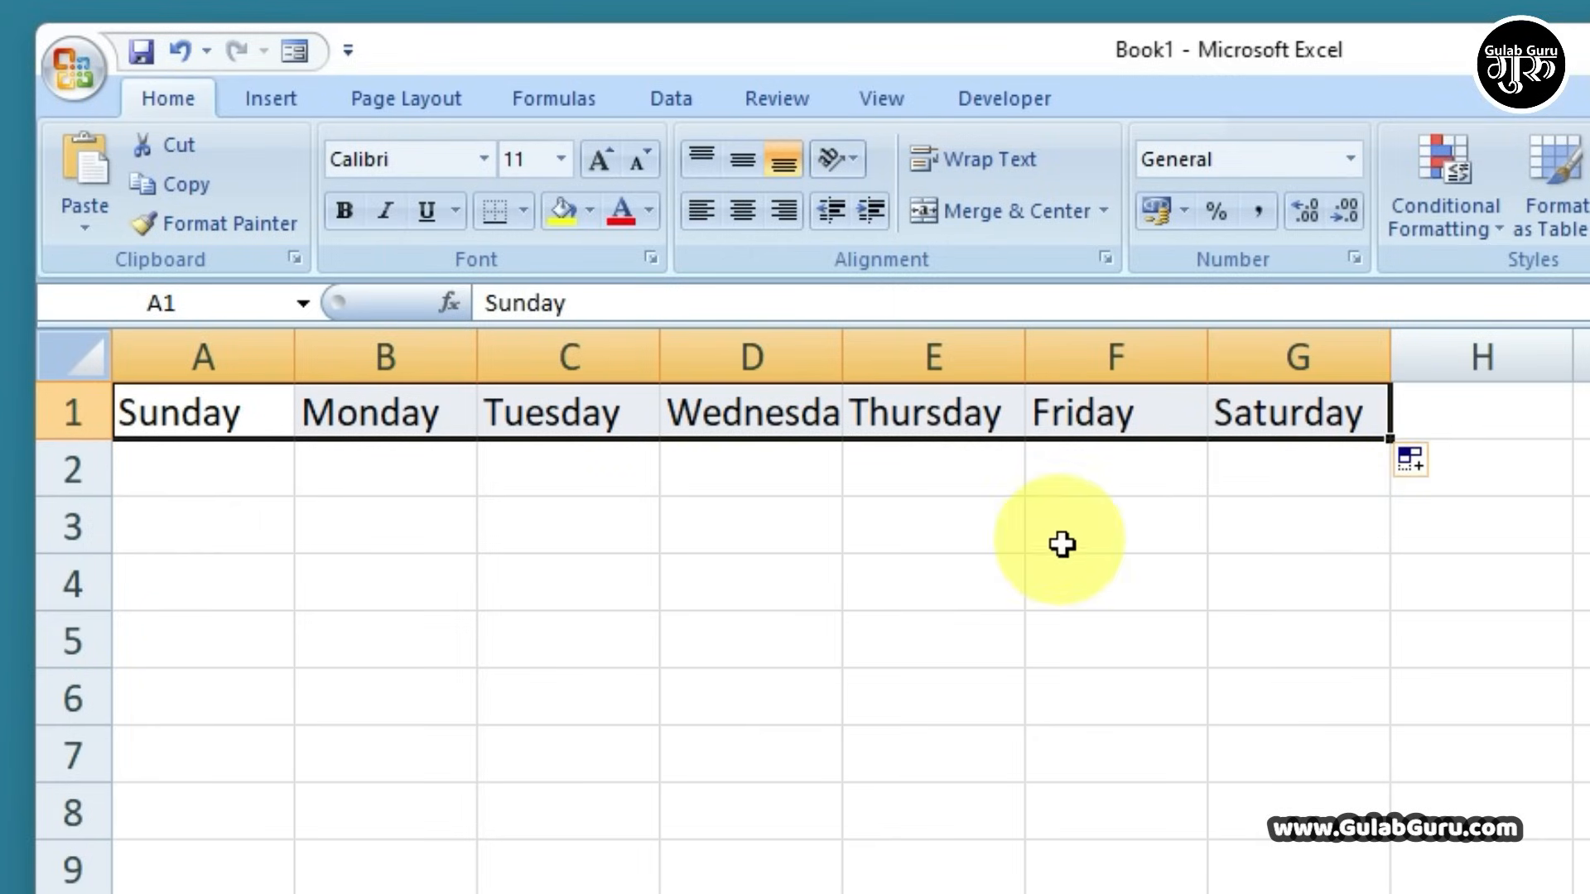
{"action": "left_click", "coordinate": [984, 582]}
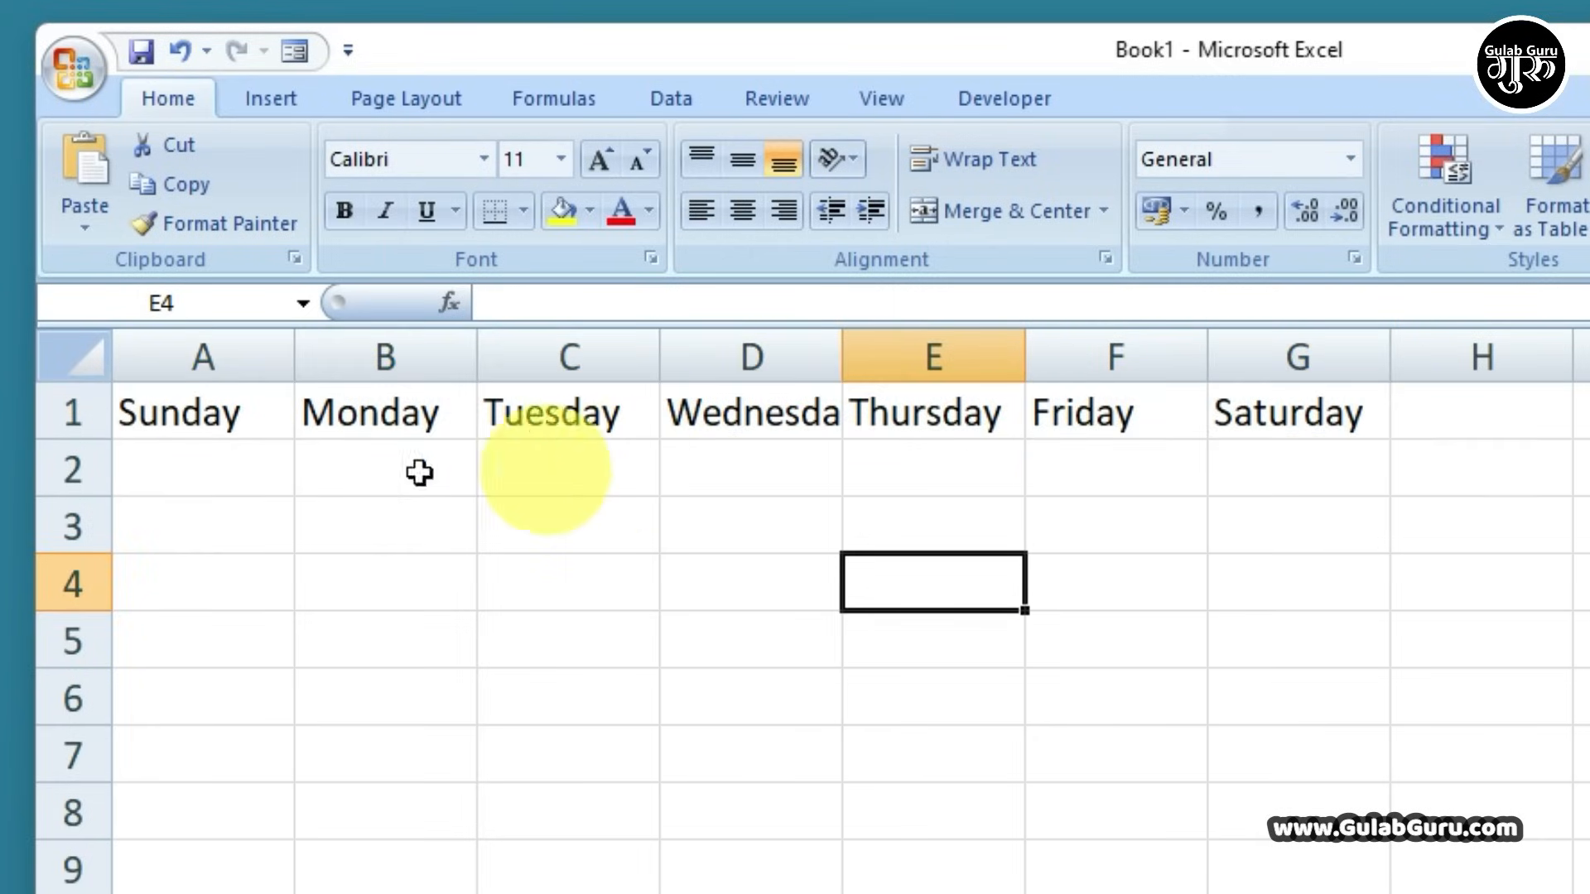
Enter Sun in A2 and fill Mon through Sat across B2:G2
{"action": "left_click", "coordinate": [249, 470]}
{"action": "type", "text": "Sun"}
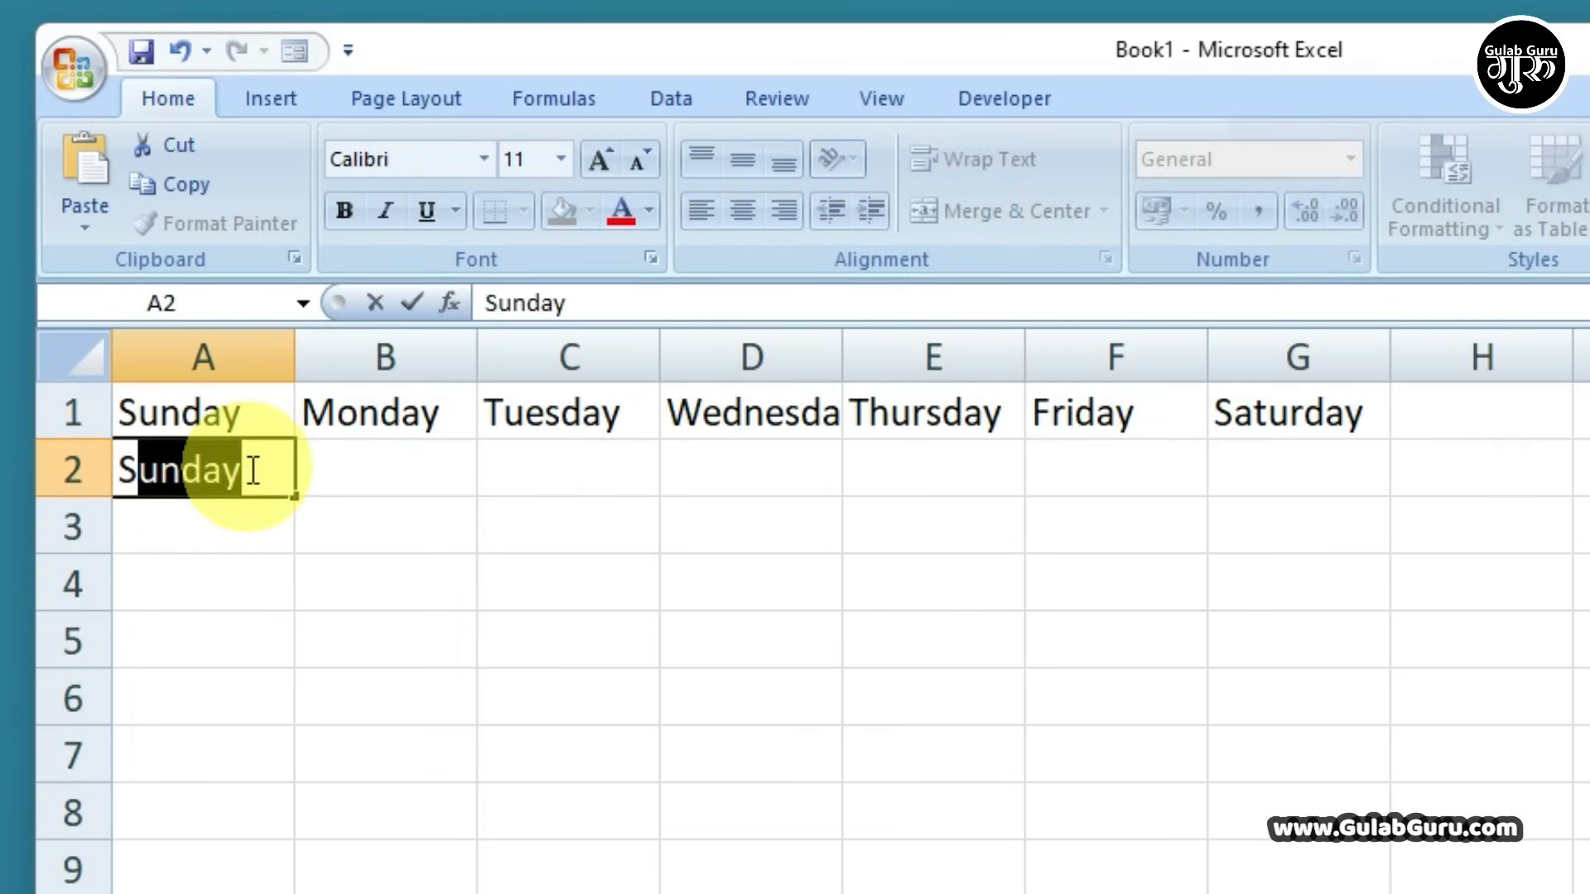
{"action": "key", "text": "Delete"}
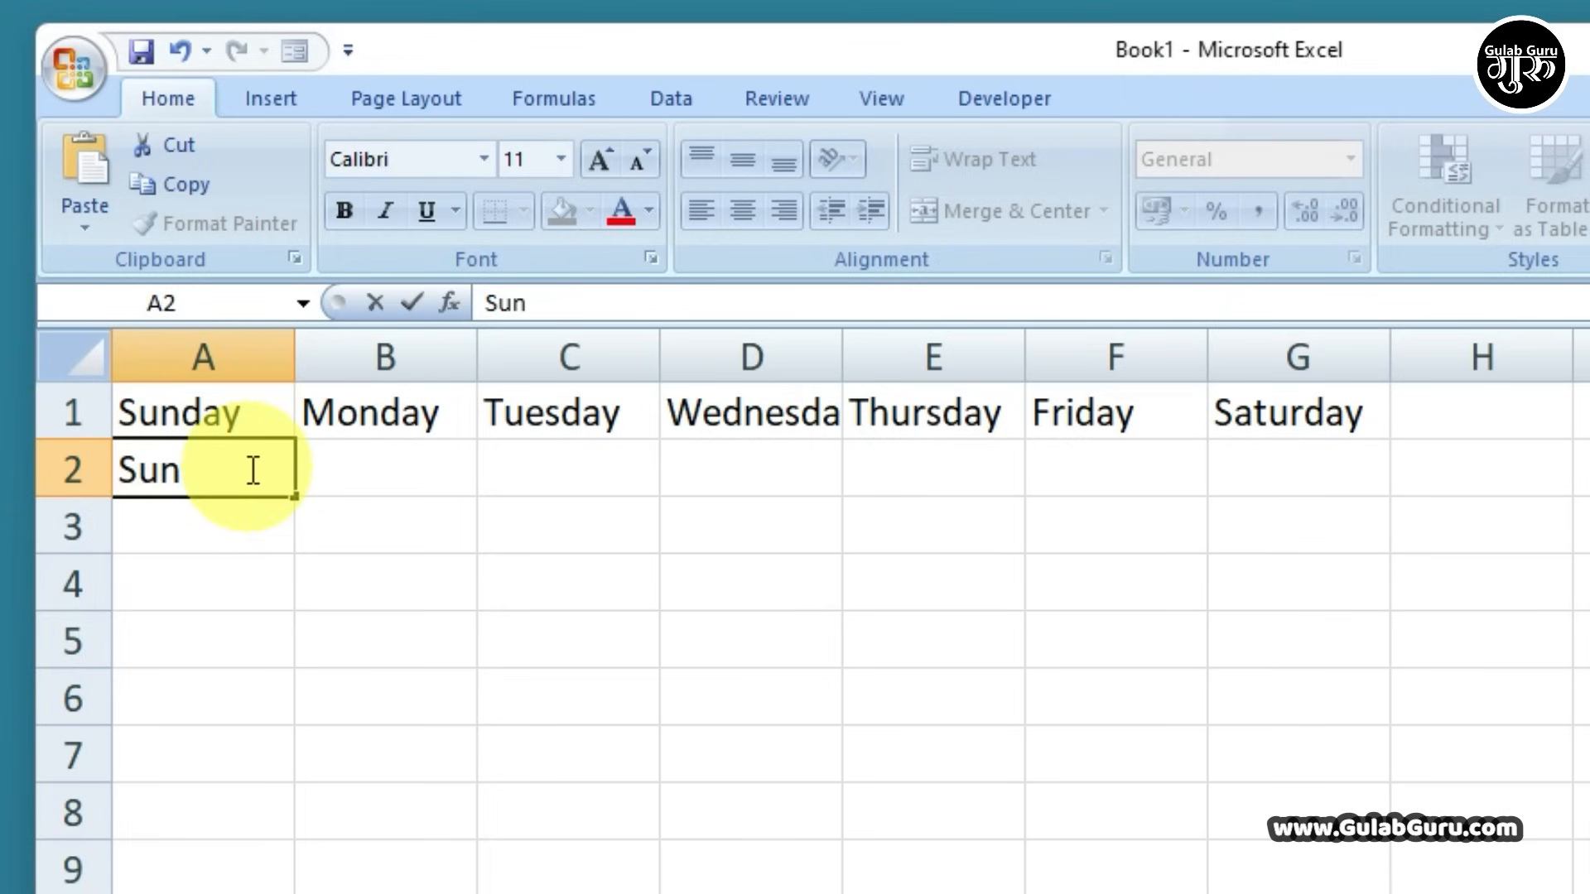
{"action": "left_click", "coordinate": [543, 657]}
{"action": "left_click", "coordinate": [206, 472]}
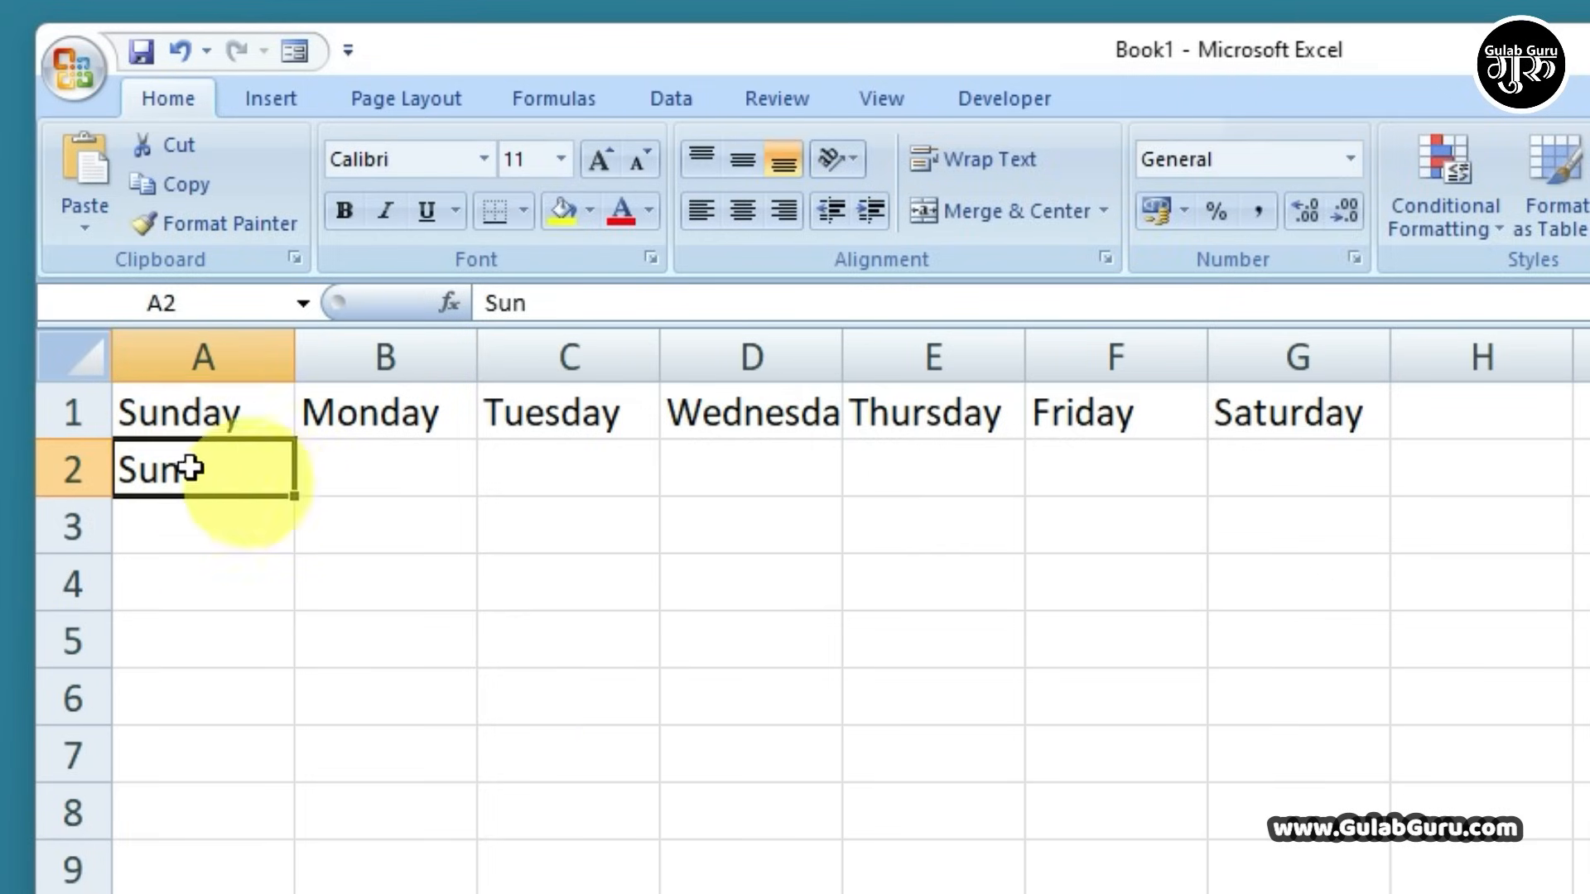
{"action": "left_click_drag", "start_coordinate": [295, 495], "coordinate": [1391, 546]}
{"action": "left_click", "coordinate": [1315, 613]}
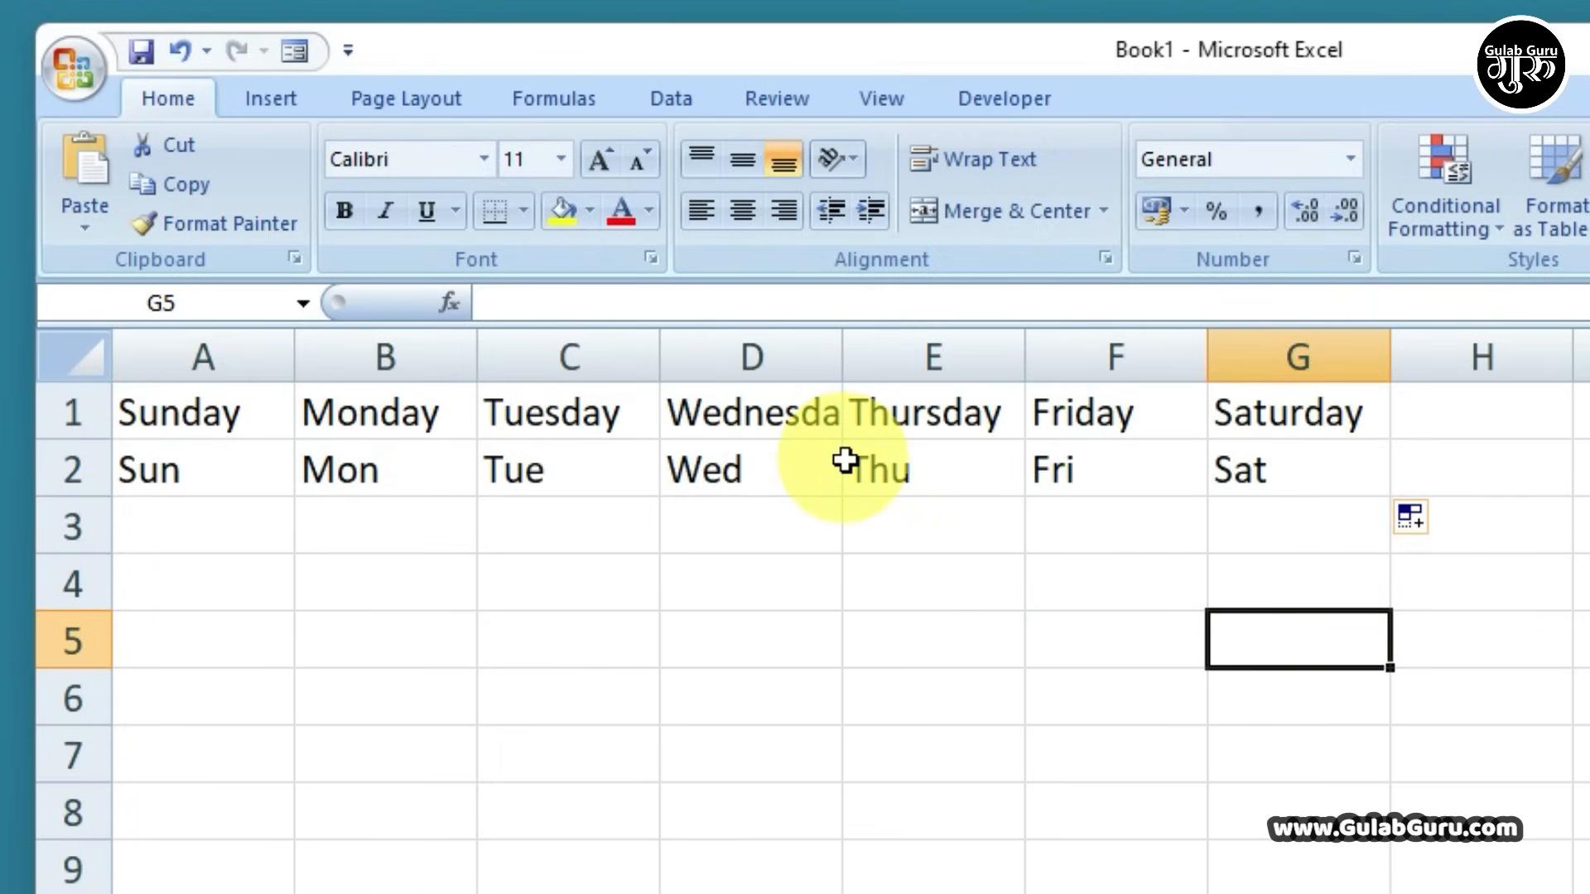
{"action": "left_click", "coordinate": [184, 584]}
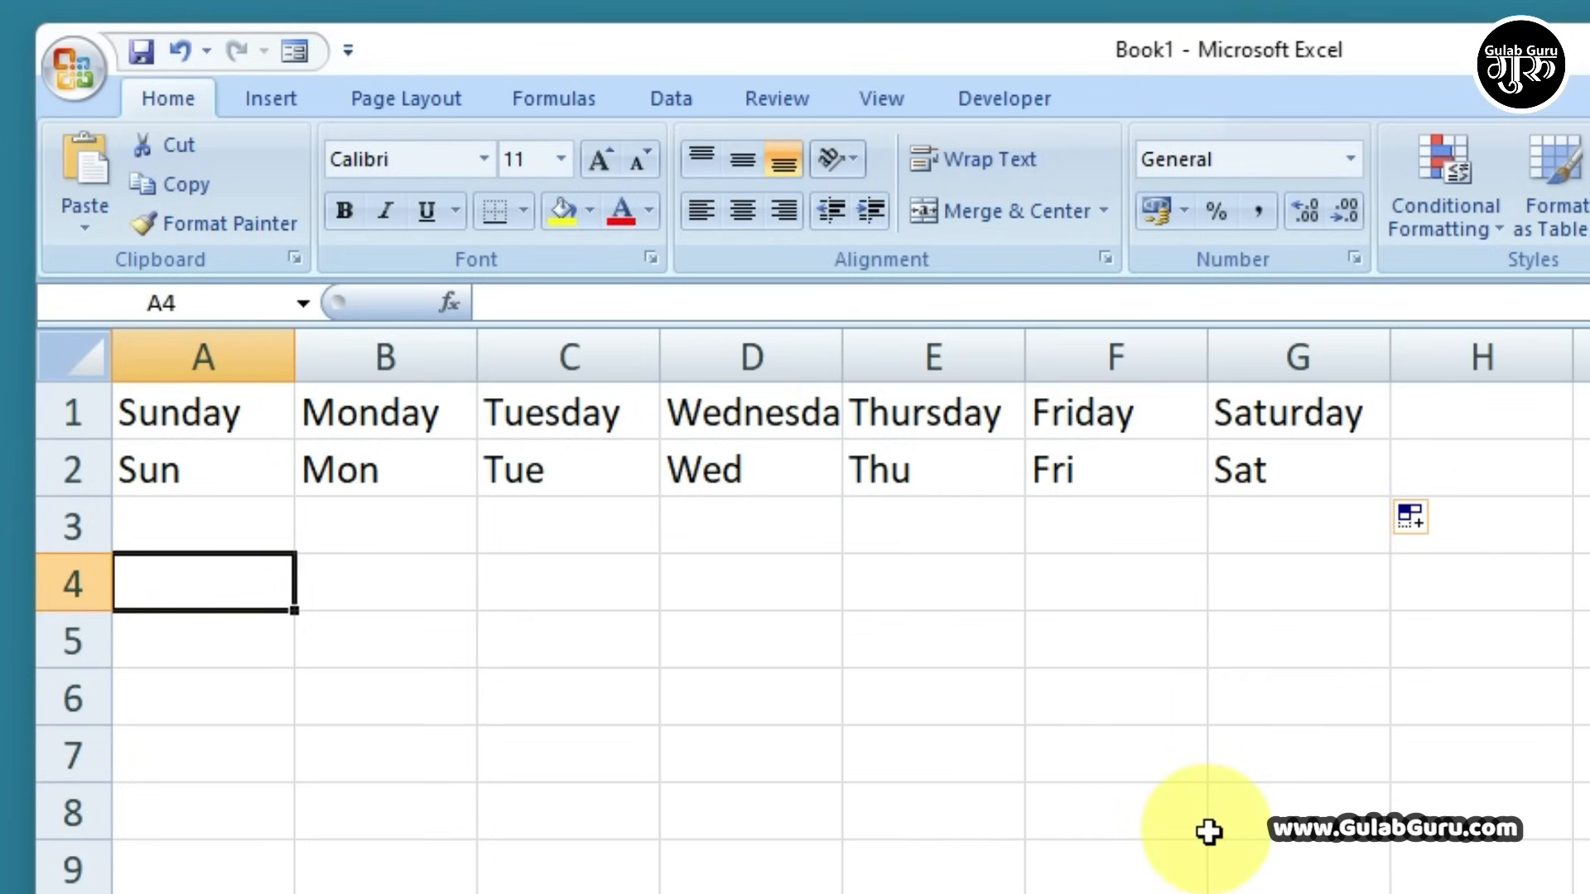
Enter January in A4 and fill it across to December in L4
{"action": "type", "text": "Ja"}
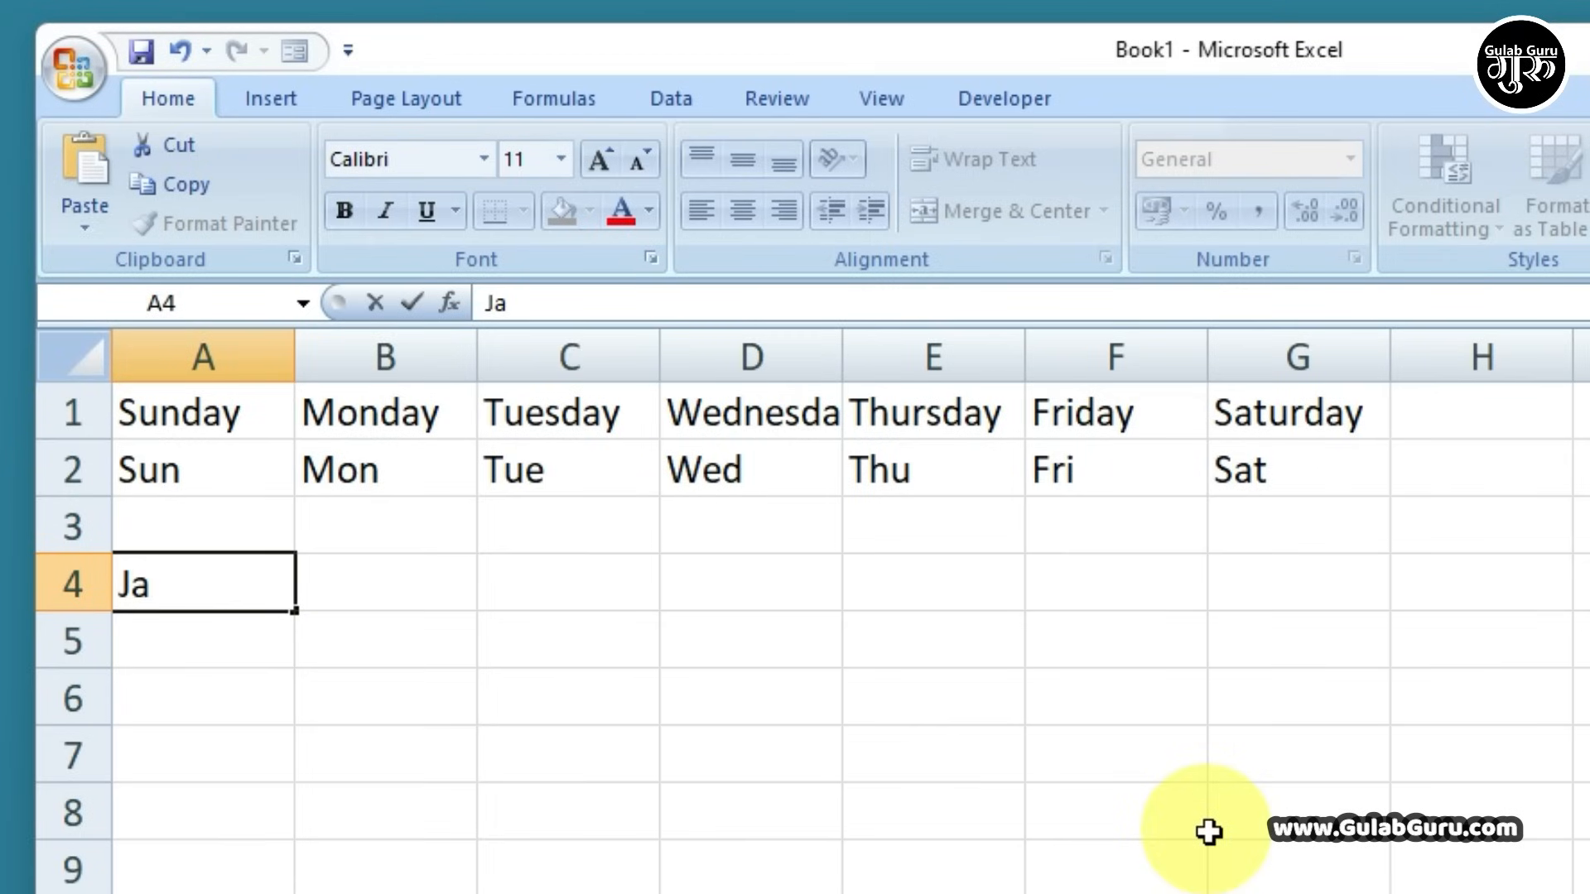
{"action": "type", "text": "nuary"}
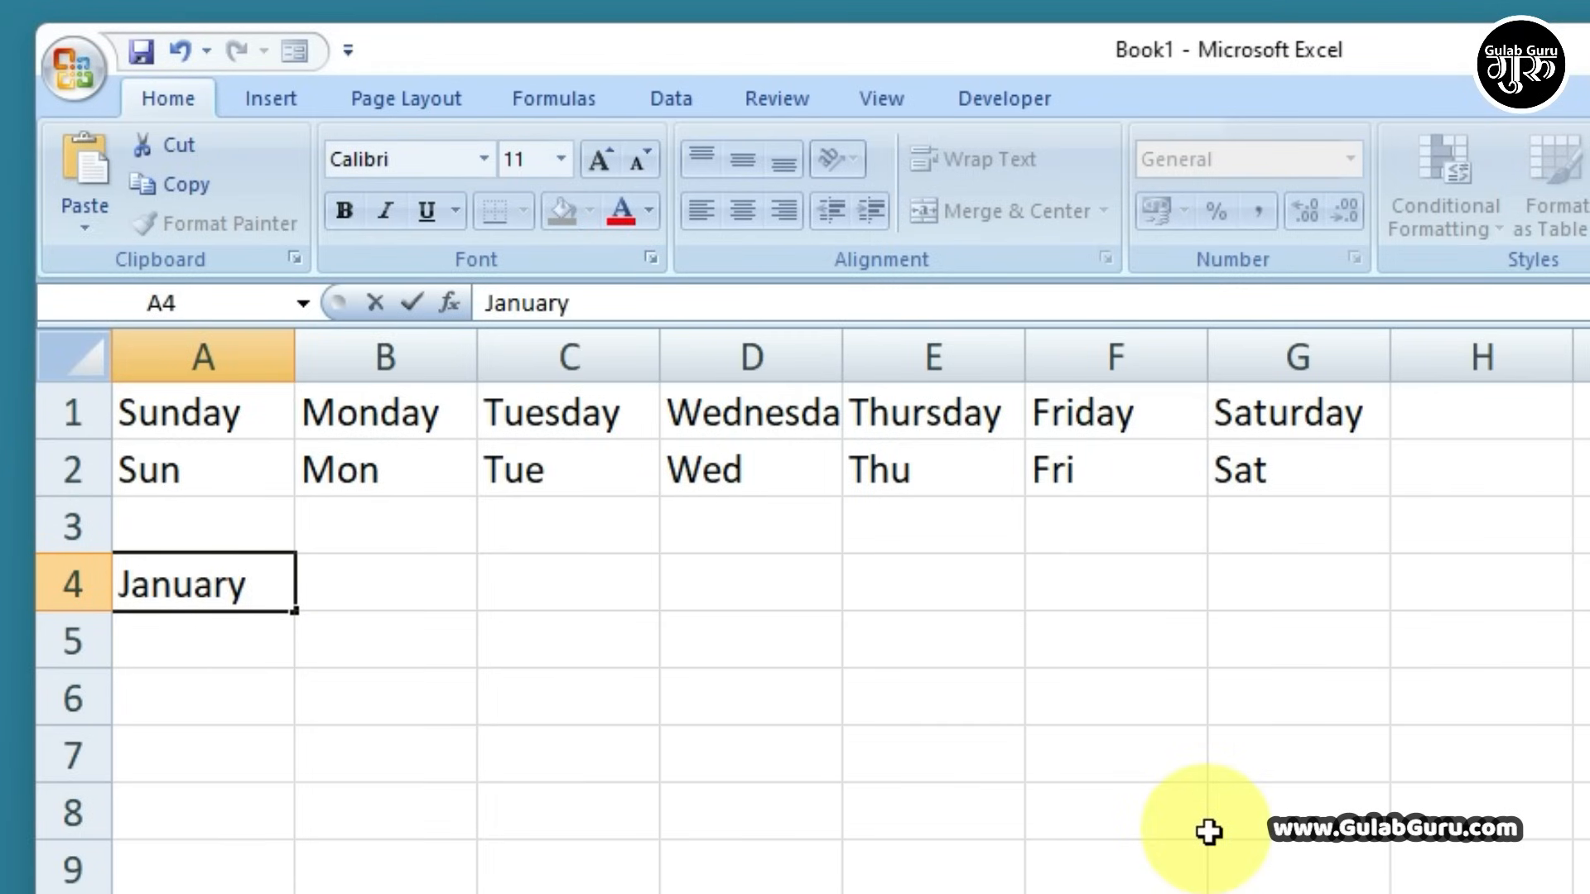
{"action": "left_click", "coordinate": [1209, 832]}
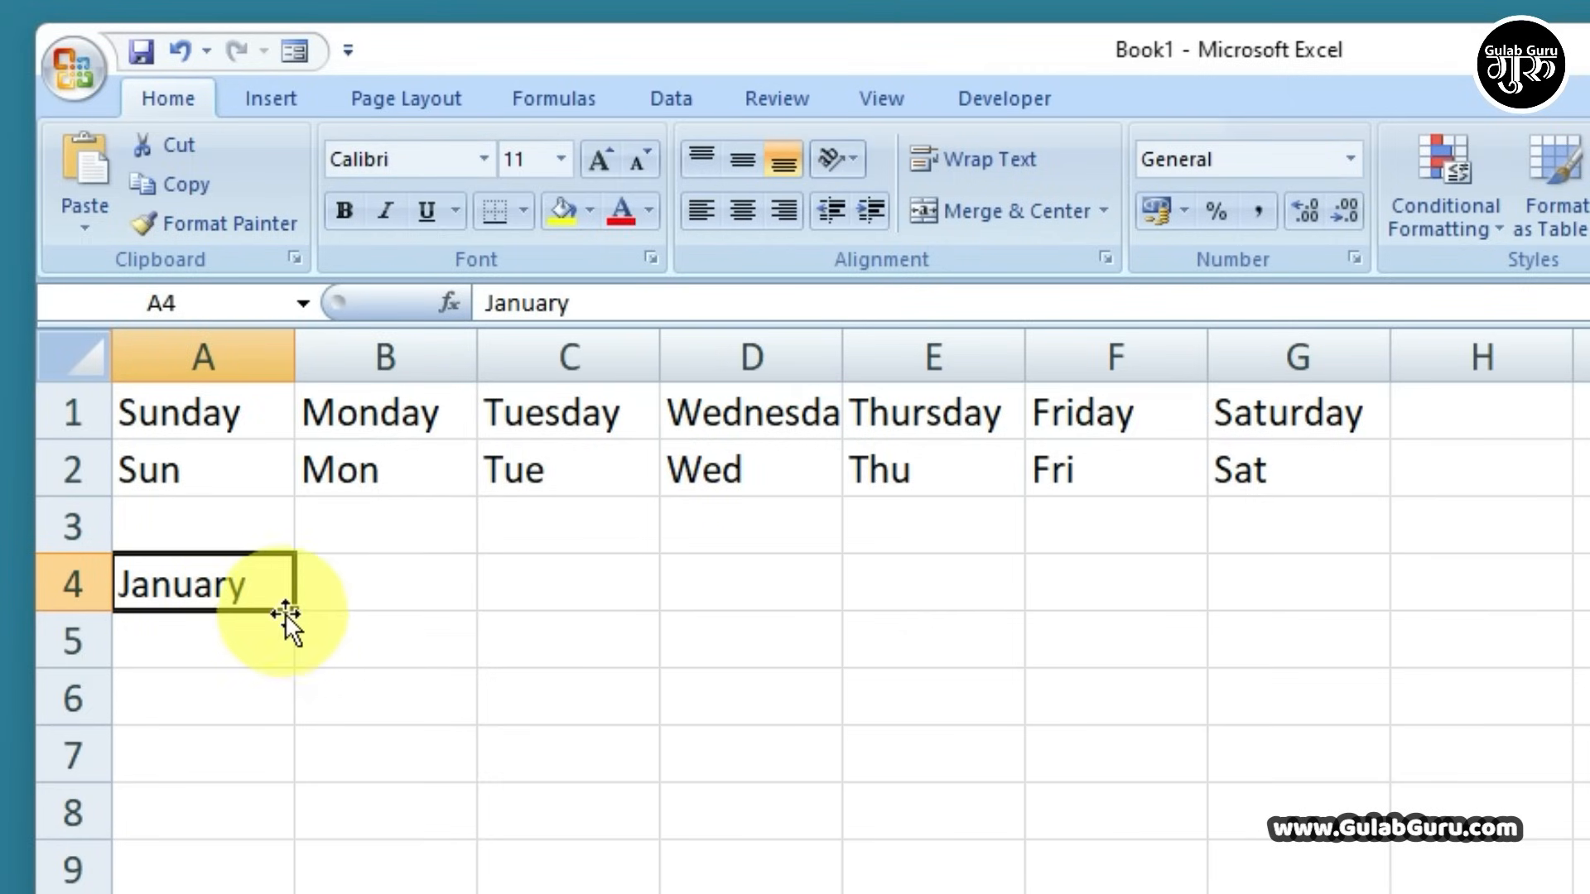
{"action": "left_click_drag", "start_coordinate": [297, 611], "coordinate": [1589, 614]}
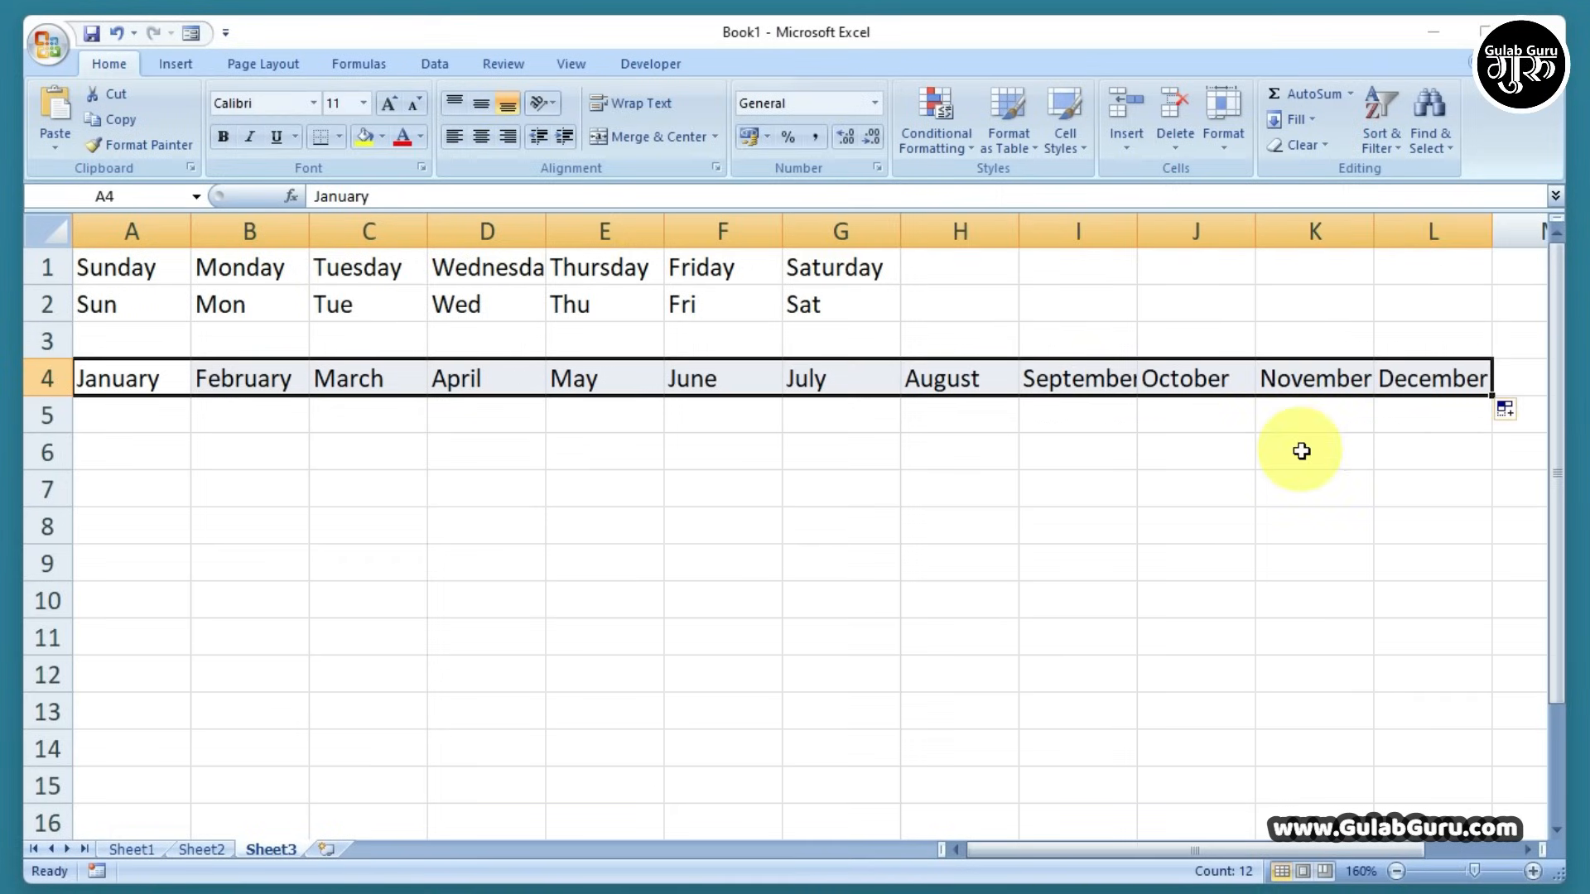
Enter Jan in A5 and fill Feb through Dec across row 5
{"action": "left_click", "coordinate": [149, 412]}
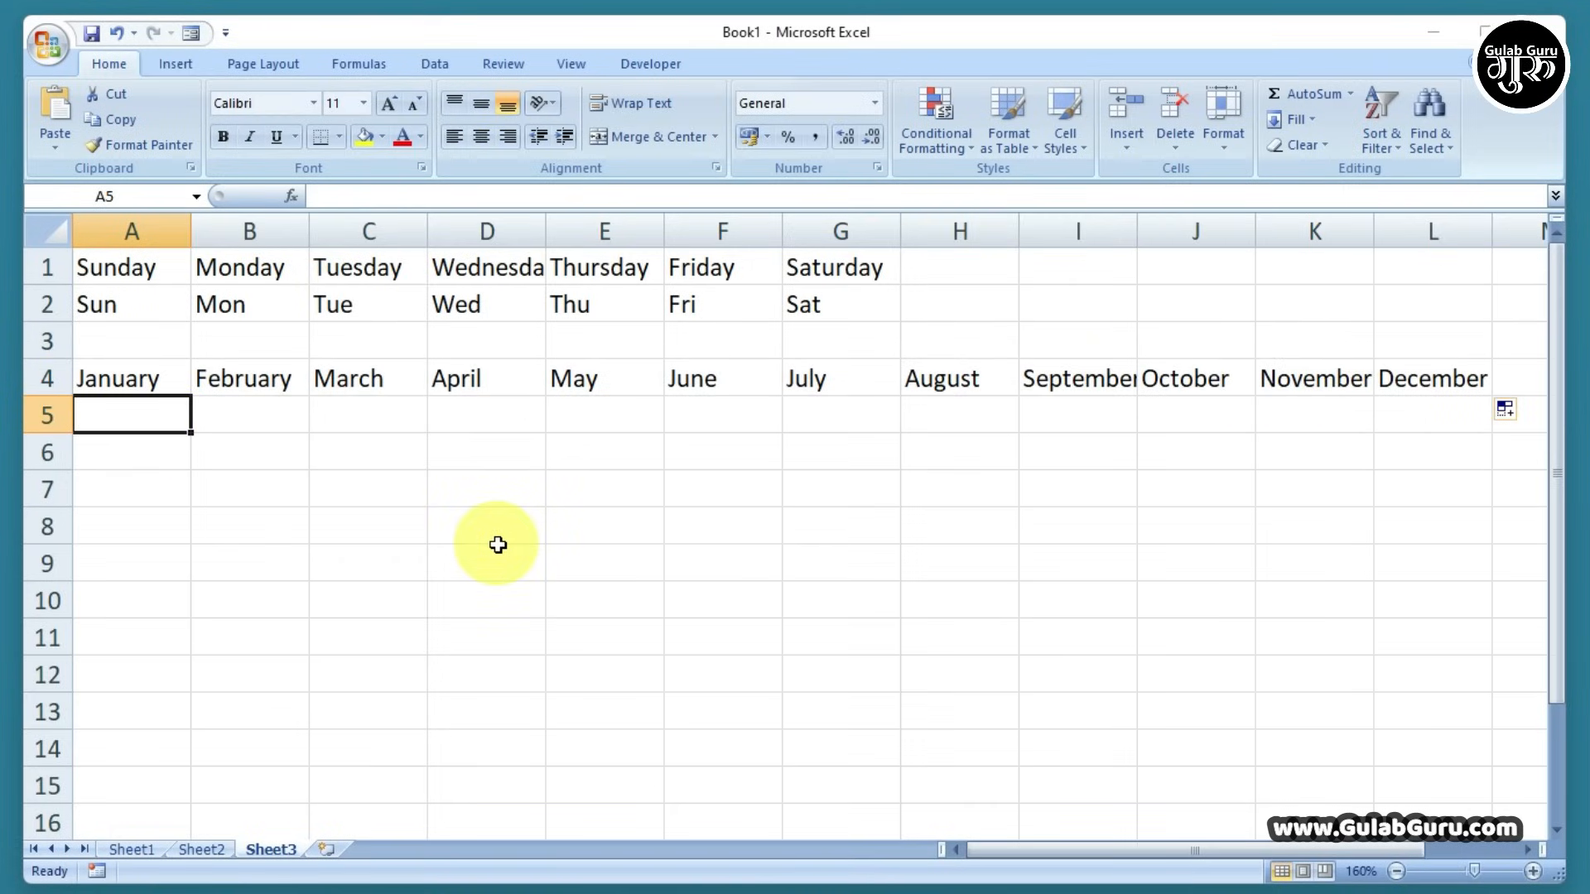
{"action": "type", "text": "Jan"}
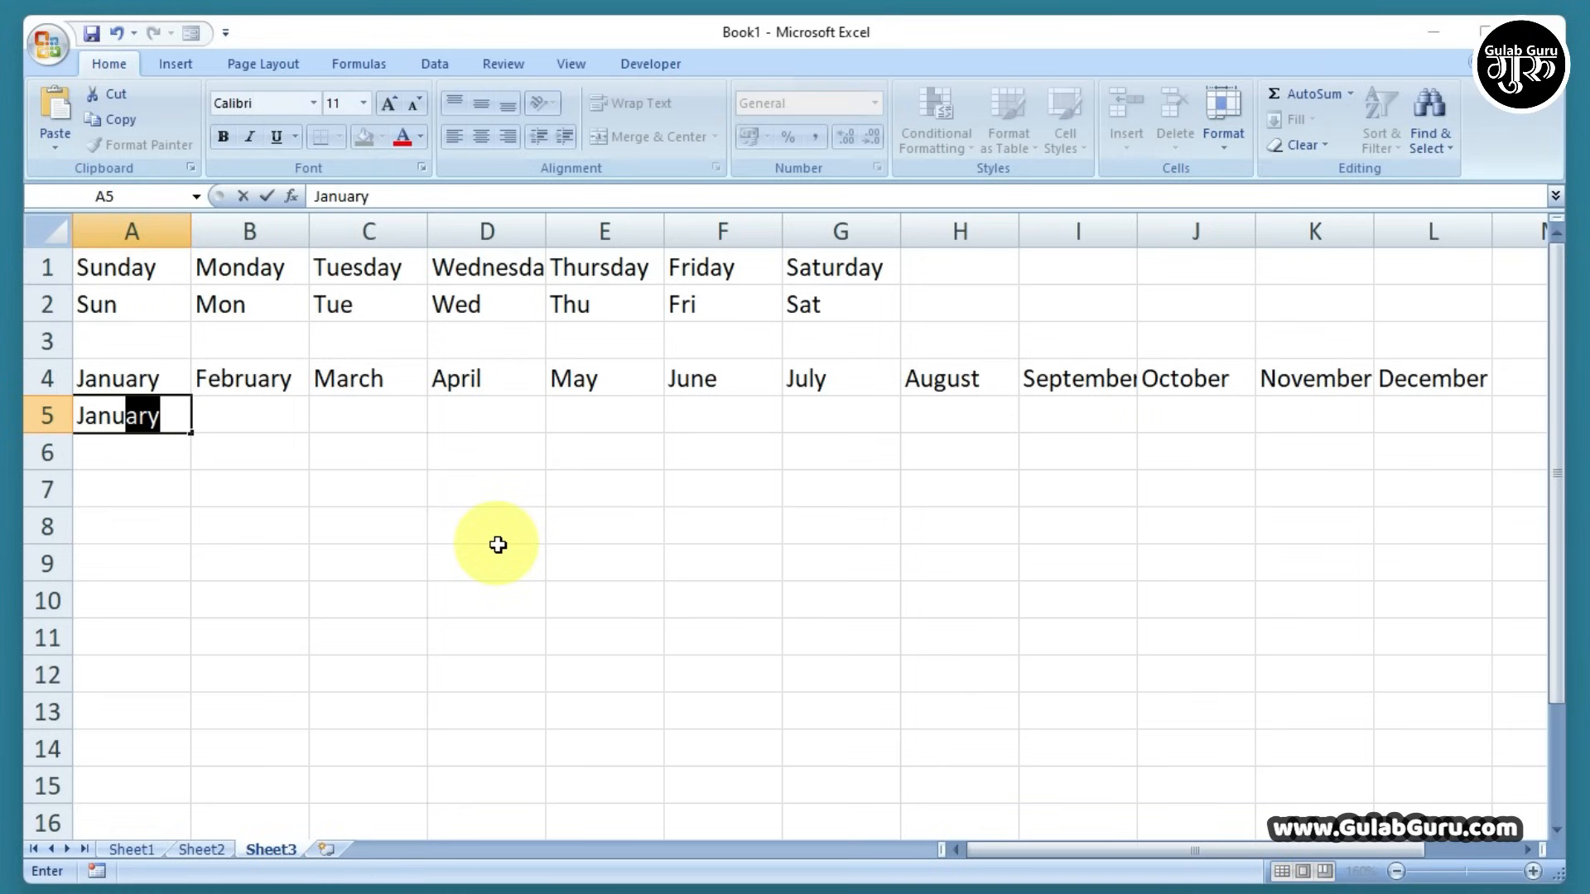
{"action": "type", "text": "u"}
{"action": "key", "text": "Delete"}
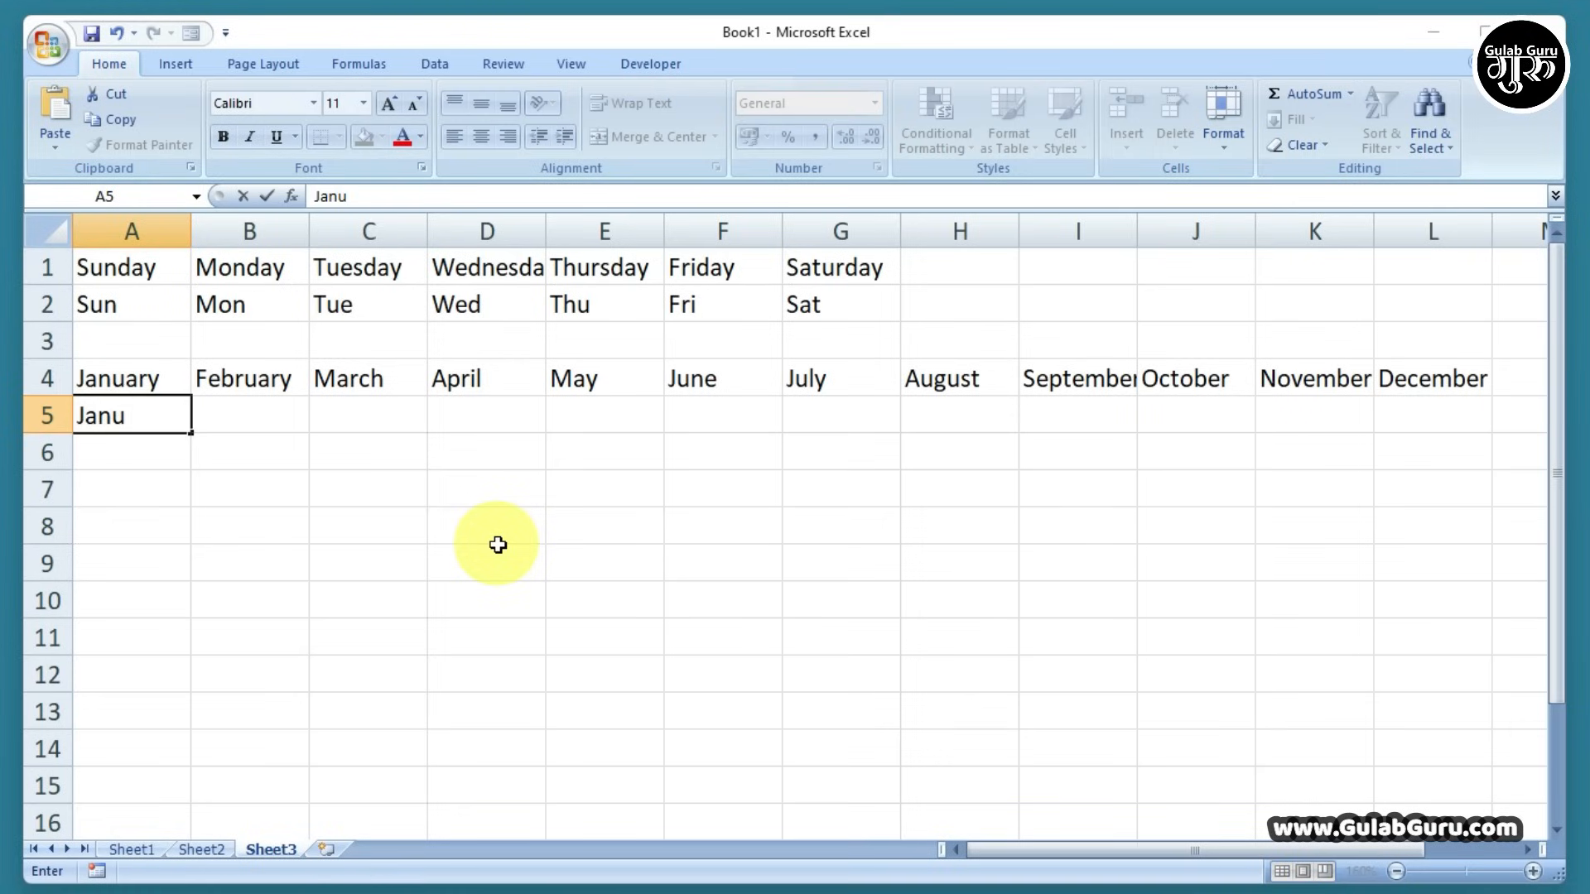
{"action": "left_click", "coordinate": [320, 461]}
{"action": "left_click", "coordinate": [116, 420]}
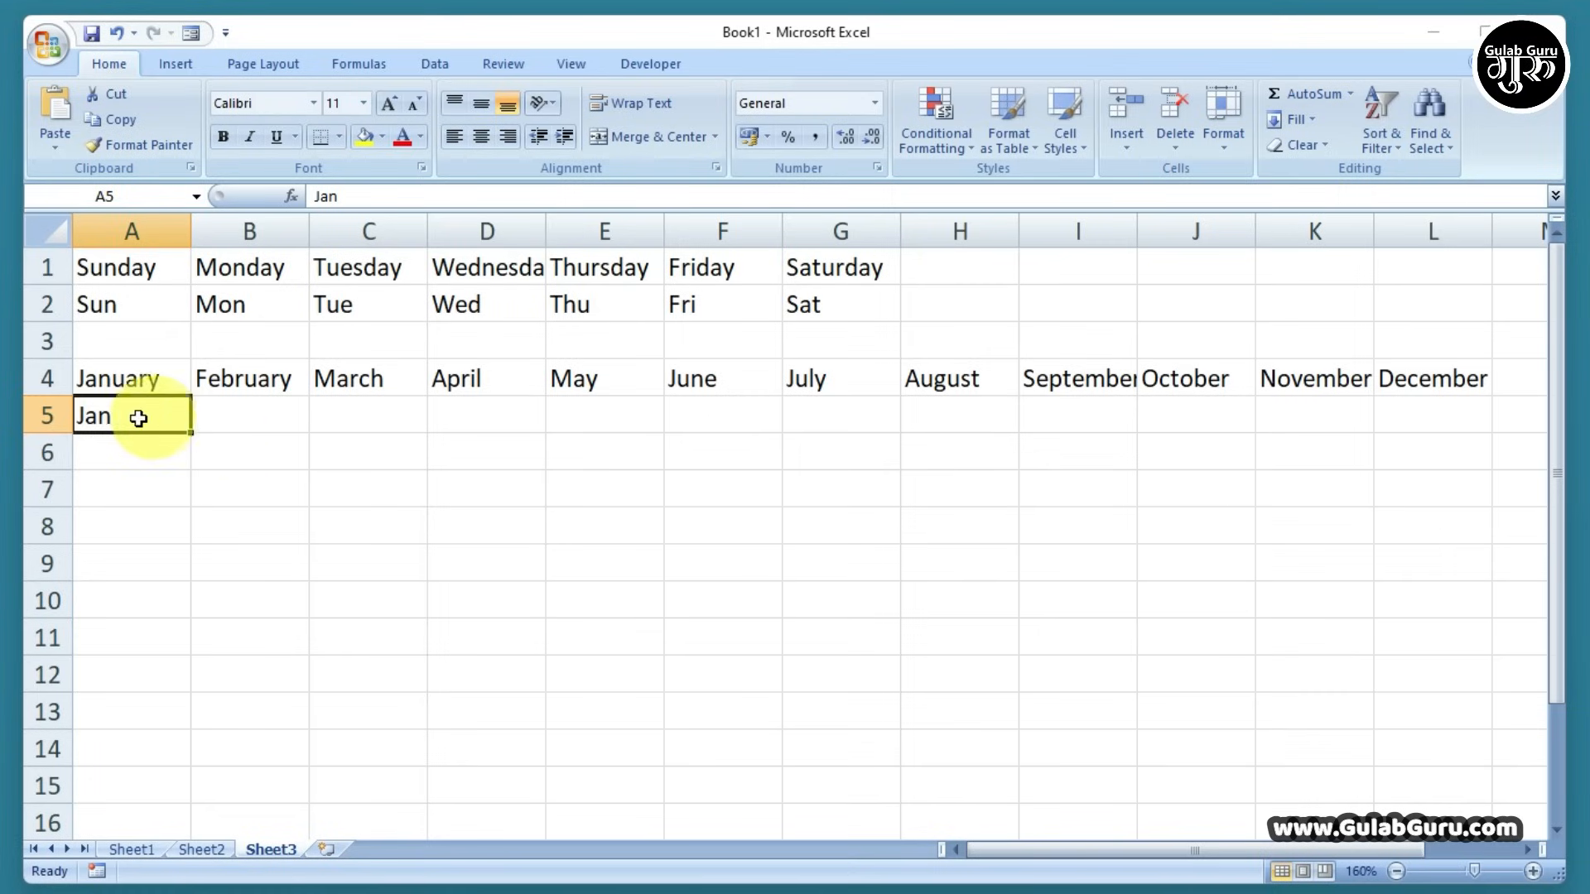
{"action": "left_click_drag", "start_coordinate": [190, 431], "coordinate": [1452, 452]}
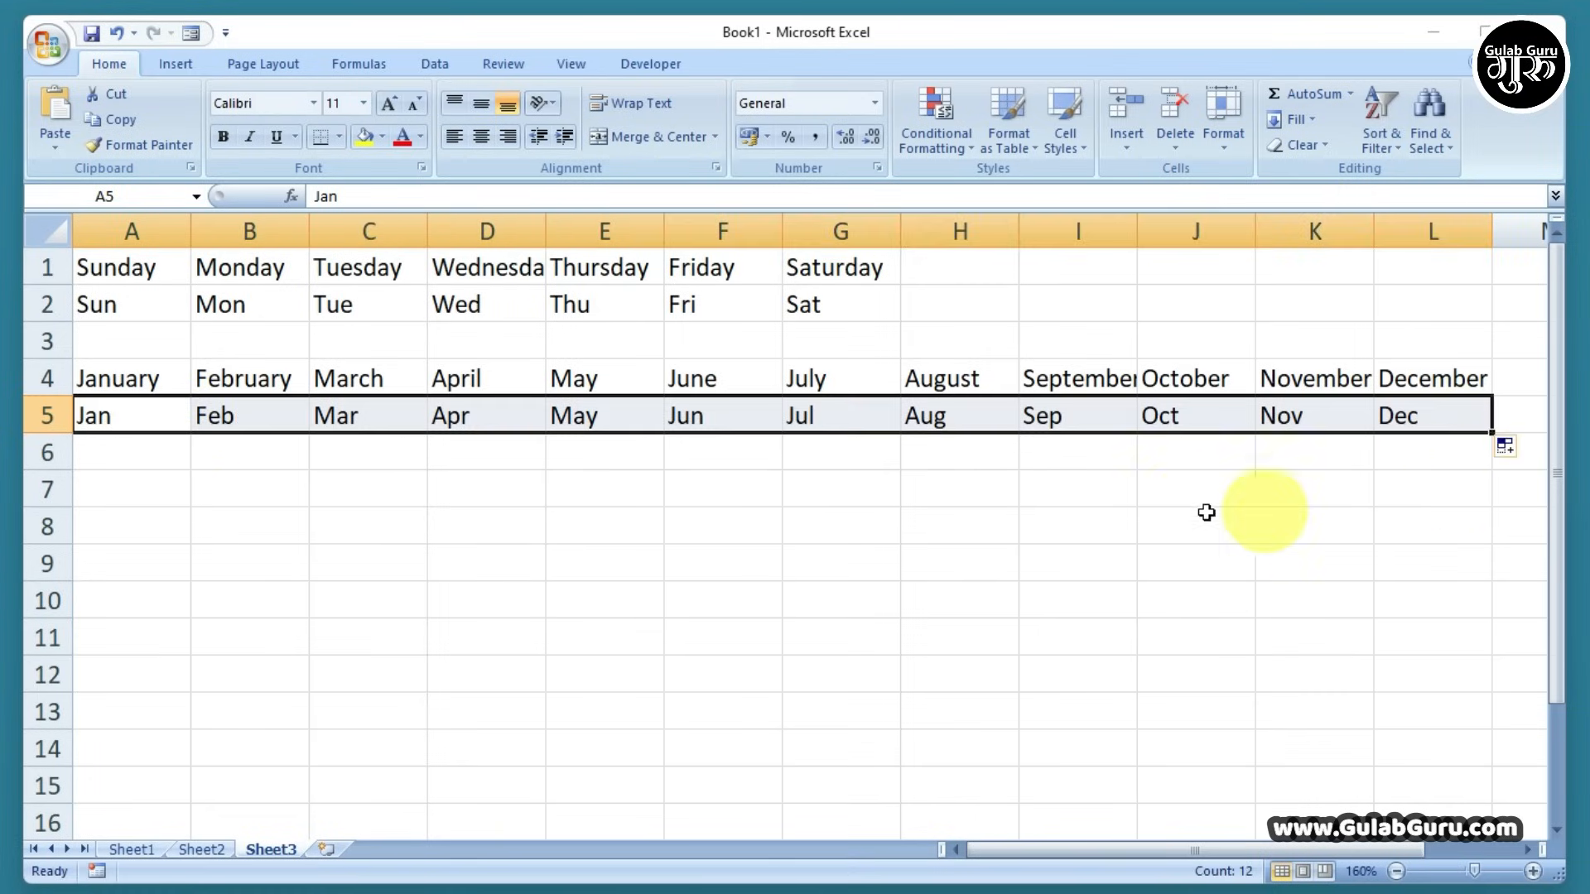
{"action": "left_click", "coordinate": [753, 520]}
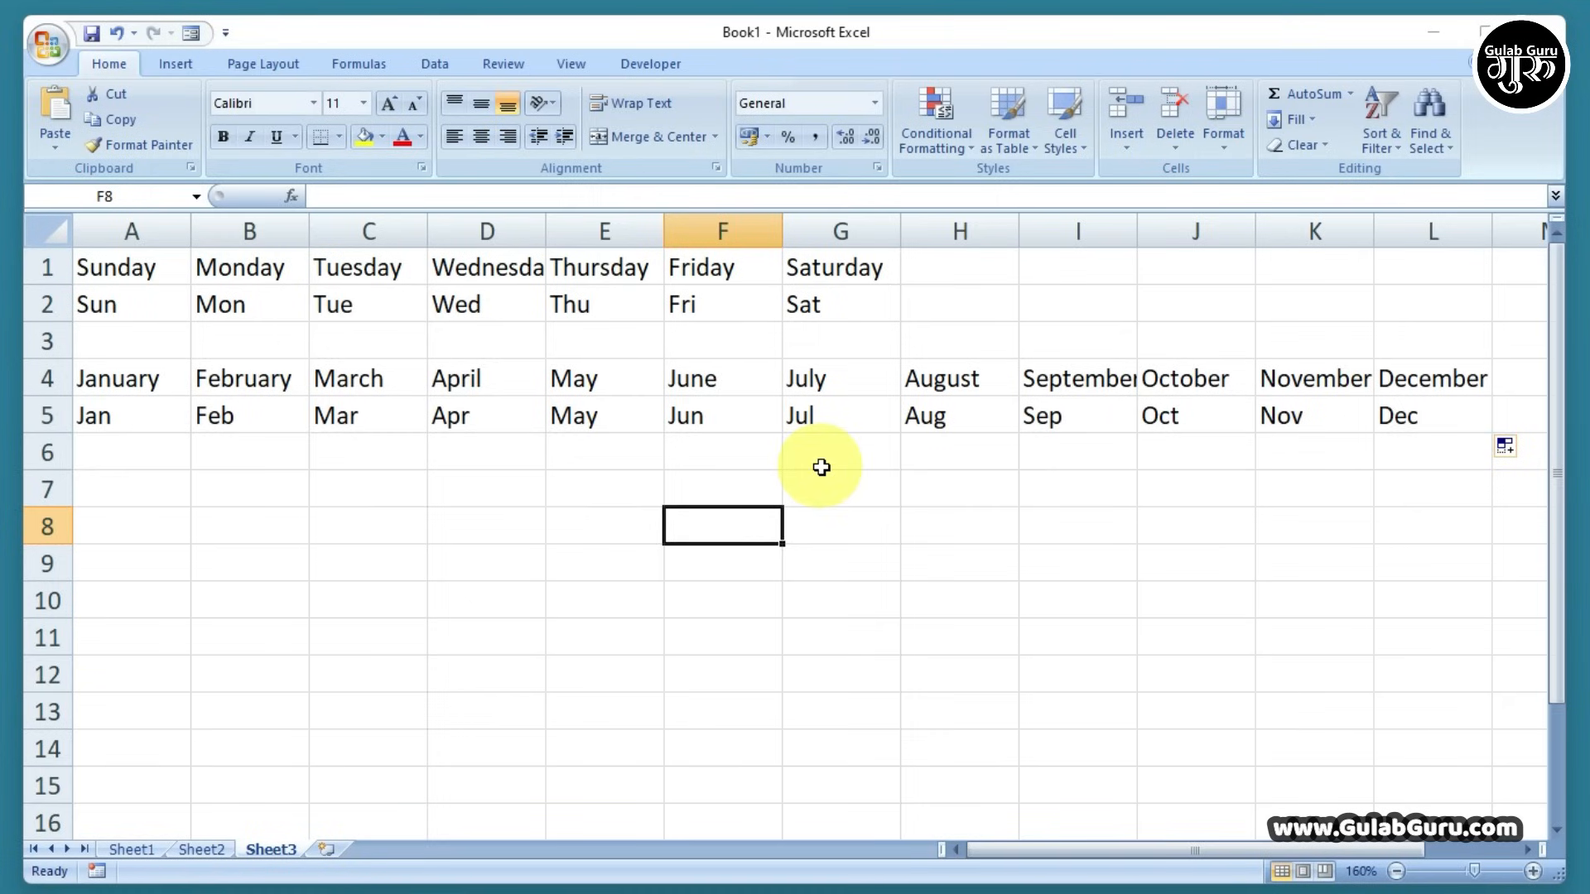
Clear all day and month entries in A1:L6
{"action": "left_click_drag", "start_coordinate": [124, 266], "coordinate": [1422, 433]}
{"action": "left_click_drag", "start_coordinate": [124, 266], "coordinate": [1394, 449]}
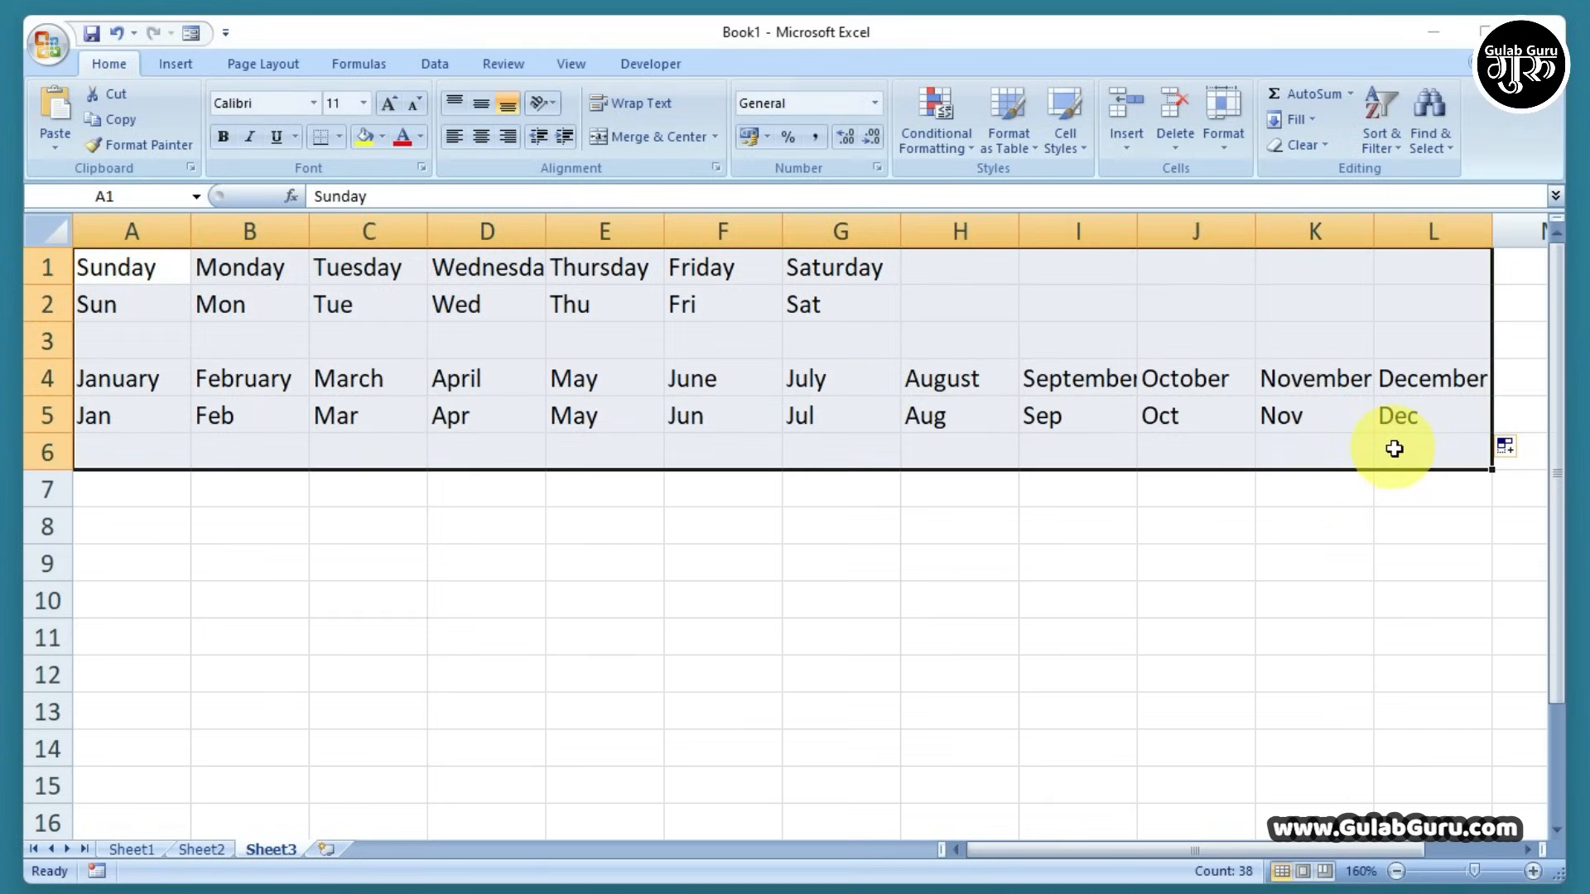
{"action": "key", "text": "Delete"}
Enter the headings Name, Hindi, English, Math and S.S.T across A1:E1
{"action": "left_click", "coordinate": [397, 498]}
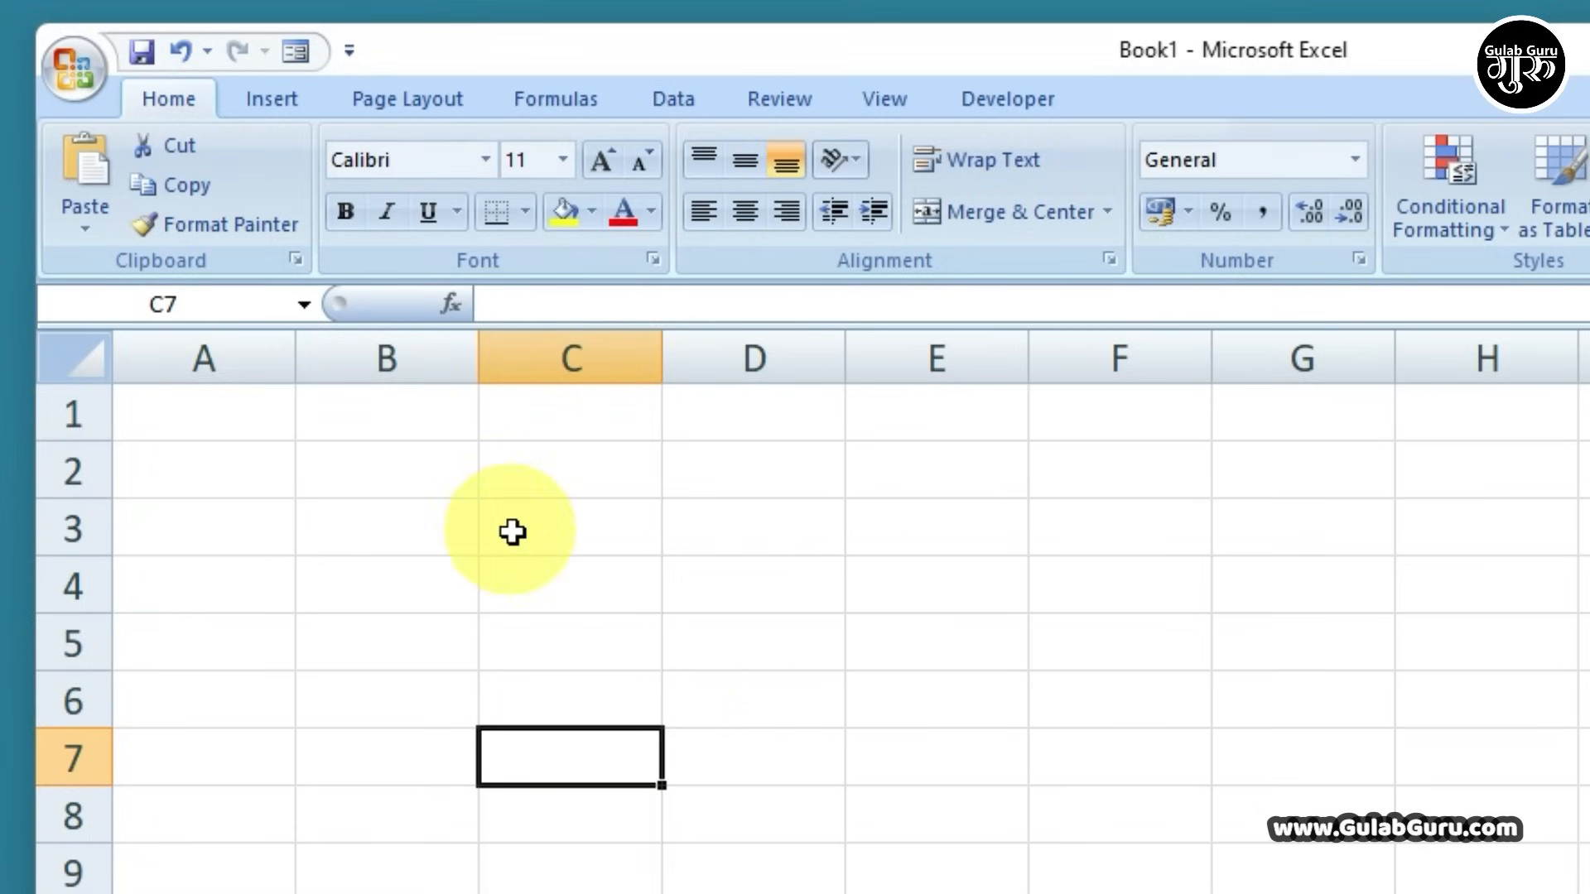
{"action": "left_click", "coordinate": [215, 435]}
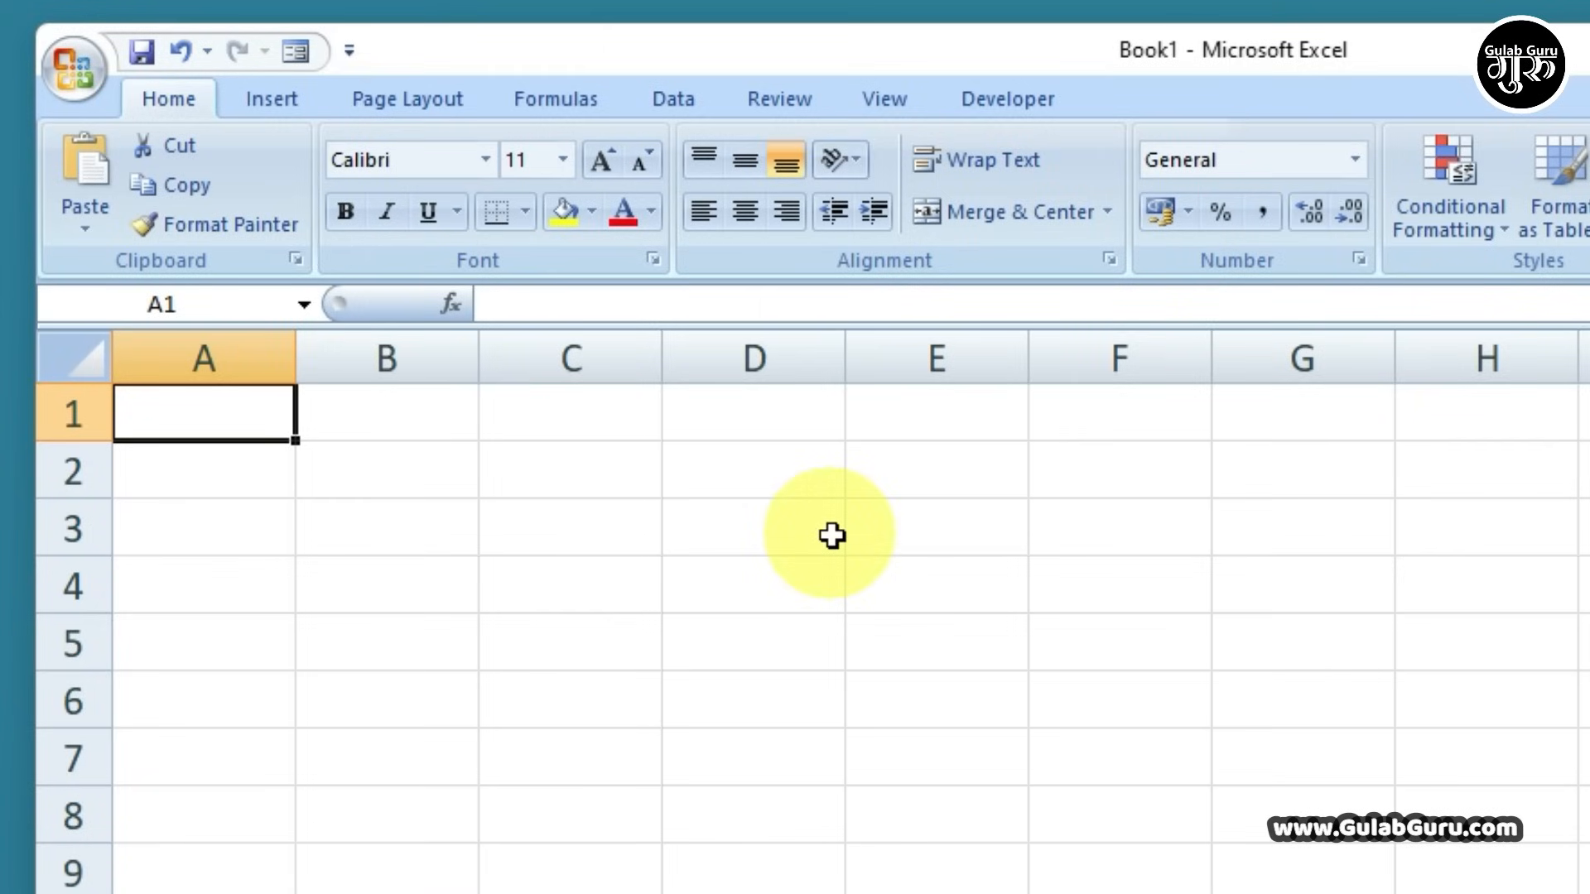
{"action": "type", "text": "Nma"}
{"action": "key", "text": "BackSpace"}
{"action": "key", "text": "BackSpace"}
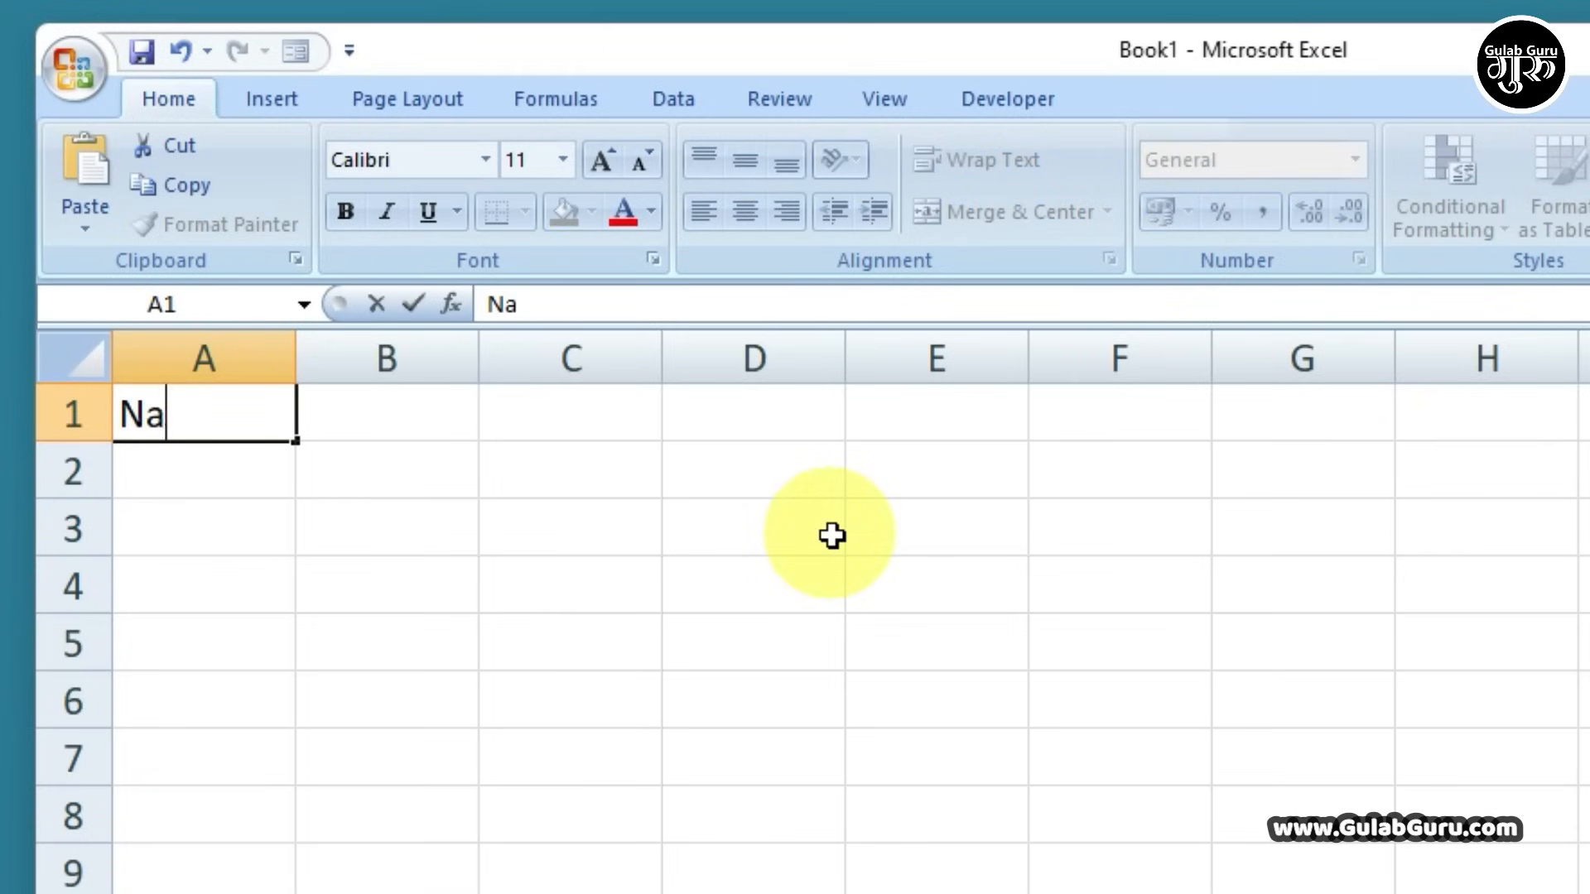
{"action": "type", "text": "me"}
{"action": "key", "text": "Tab"}
{"action": "type", "text": "hindi"}
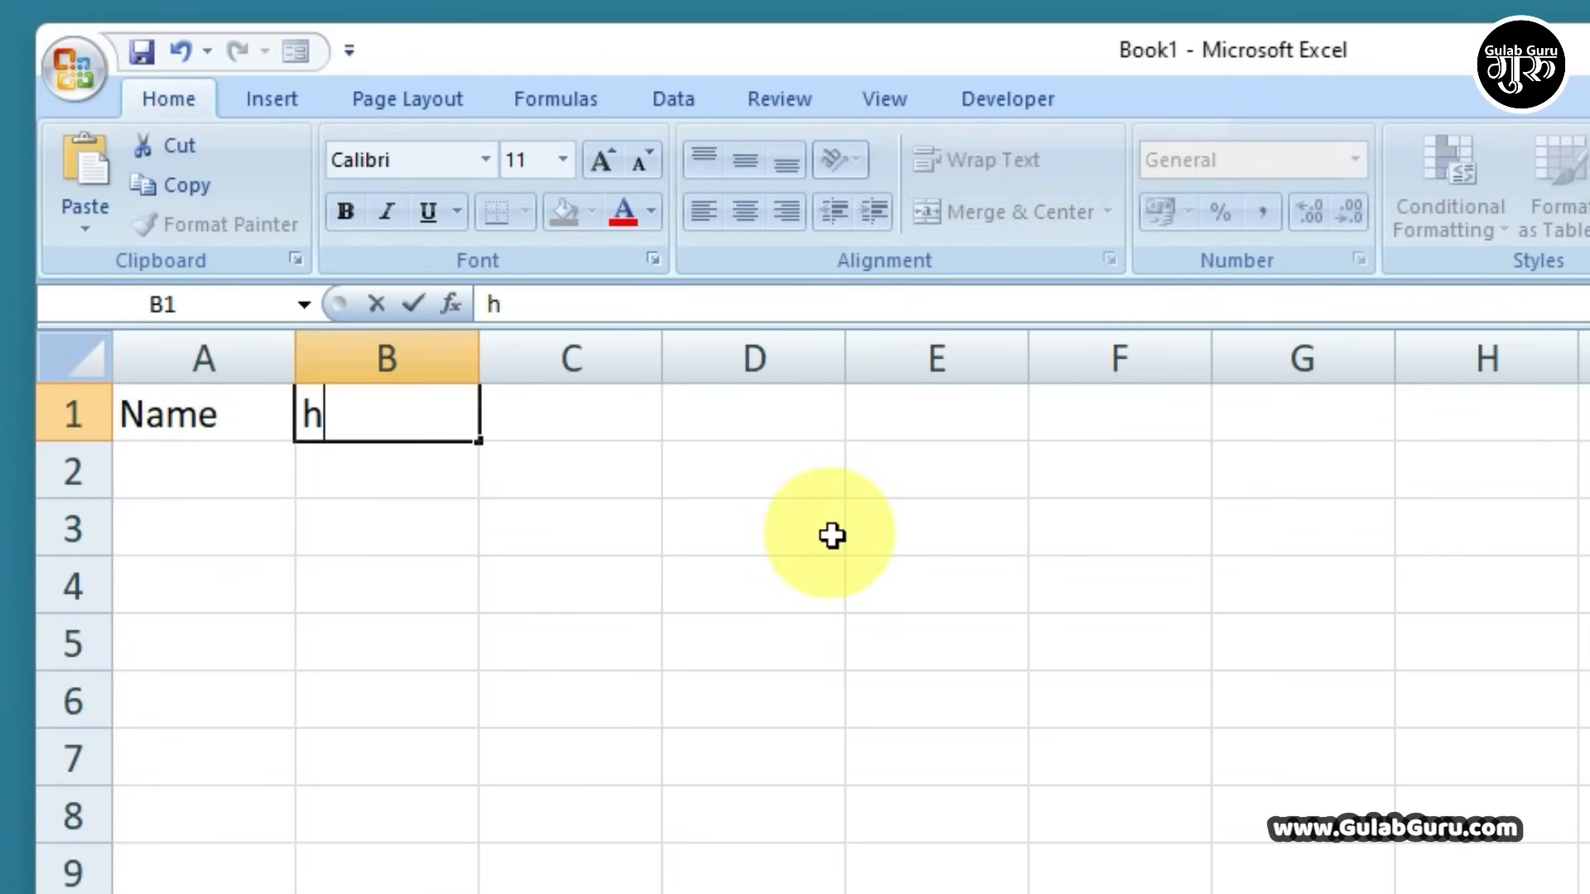
{"action": "key", "text": "BackSpace"}
{"action": "key", "text": "BackSpace"}
{"action": "key", "text": "BackSpace"}
{"action": "key", "text": "BackSpace"}
{"action": "key", "text": "BackSpace"}
{"action": "type", "text": "Hindi"}
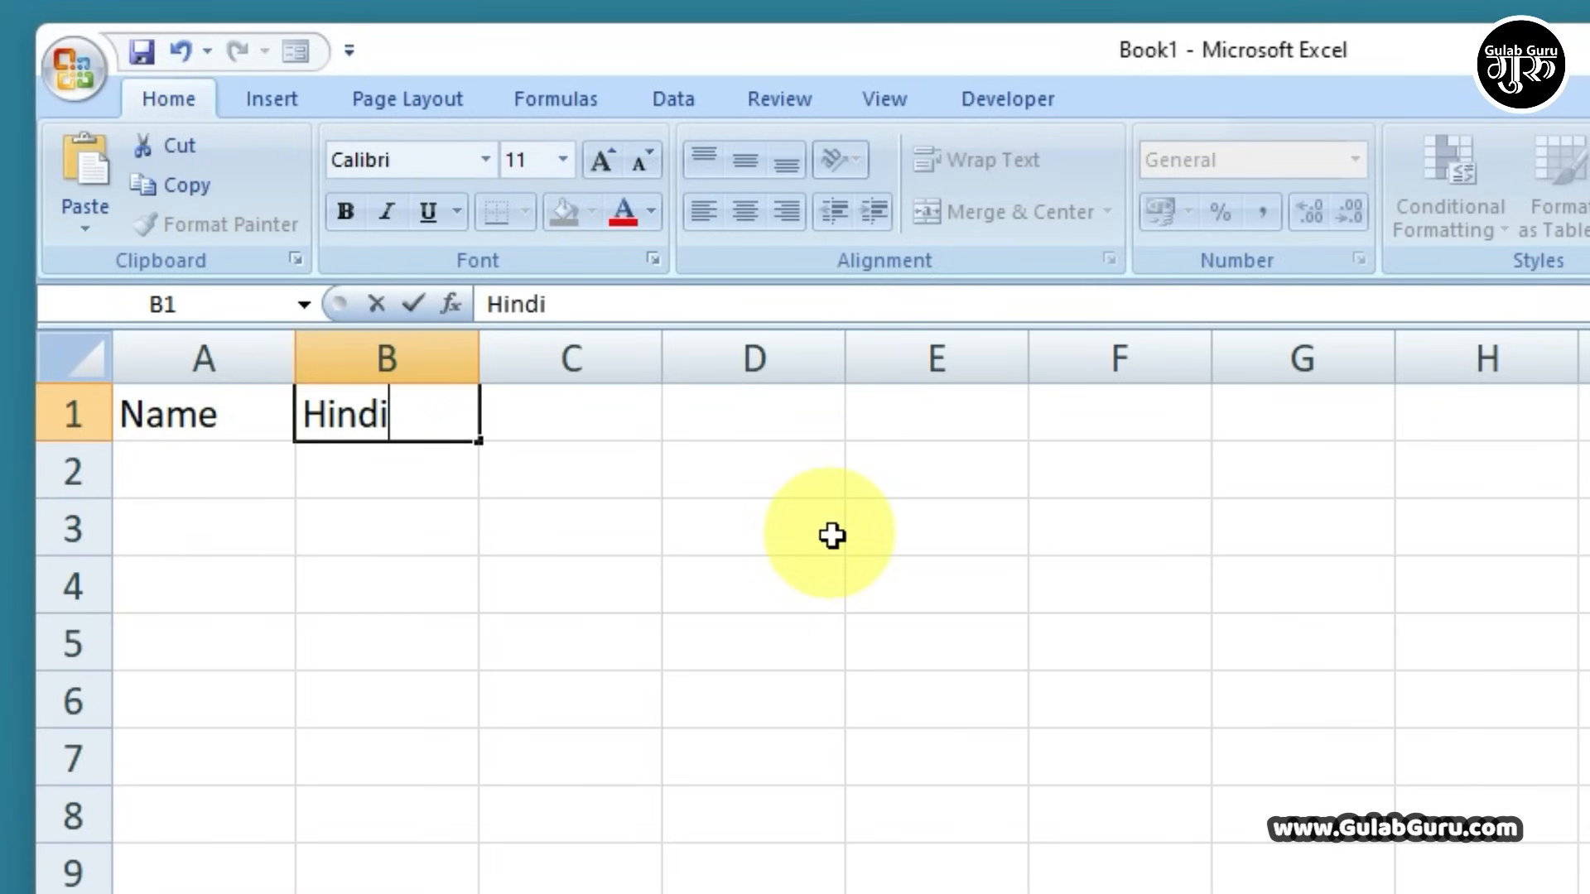
{"action": "key", "text": "Tab"}
{"action": "type", "text": "En"}
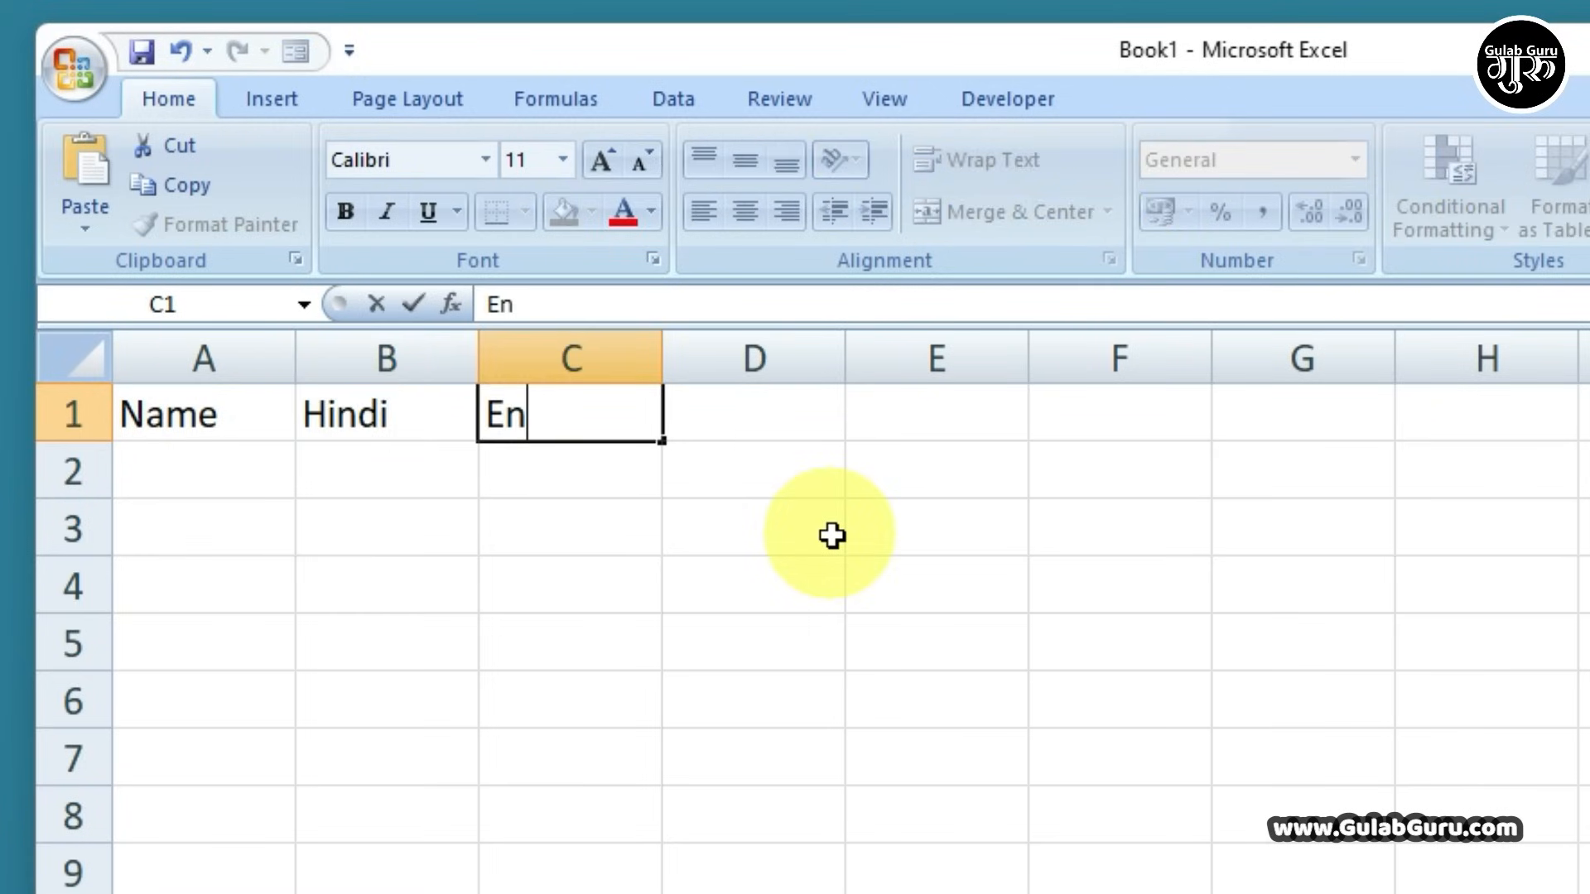
{"action": "type", "text": "glish"}
{"action": "key", "text": "Tab"}
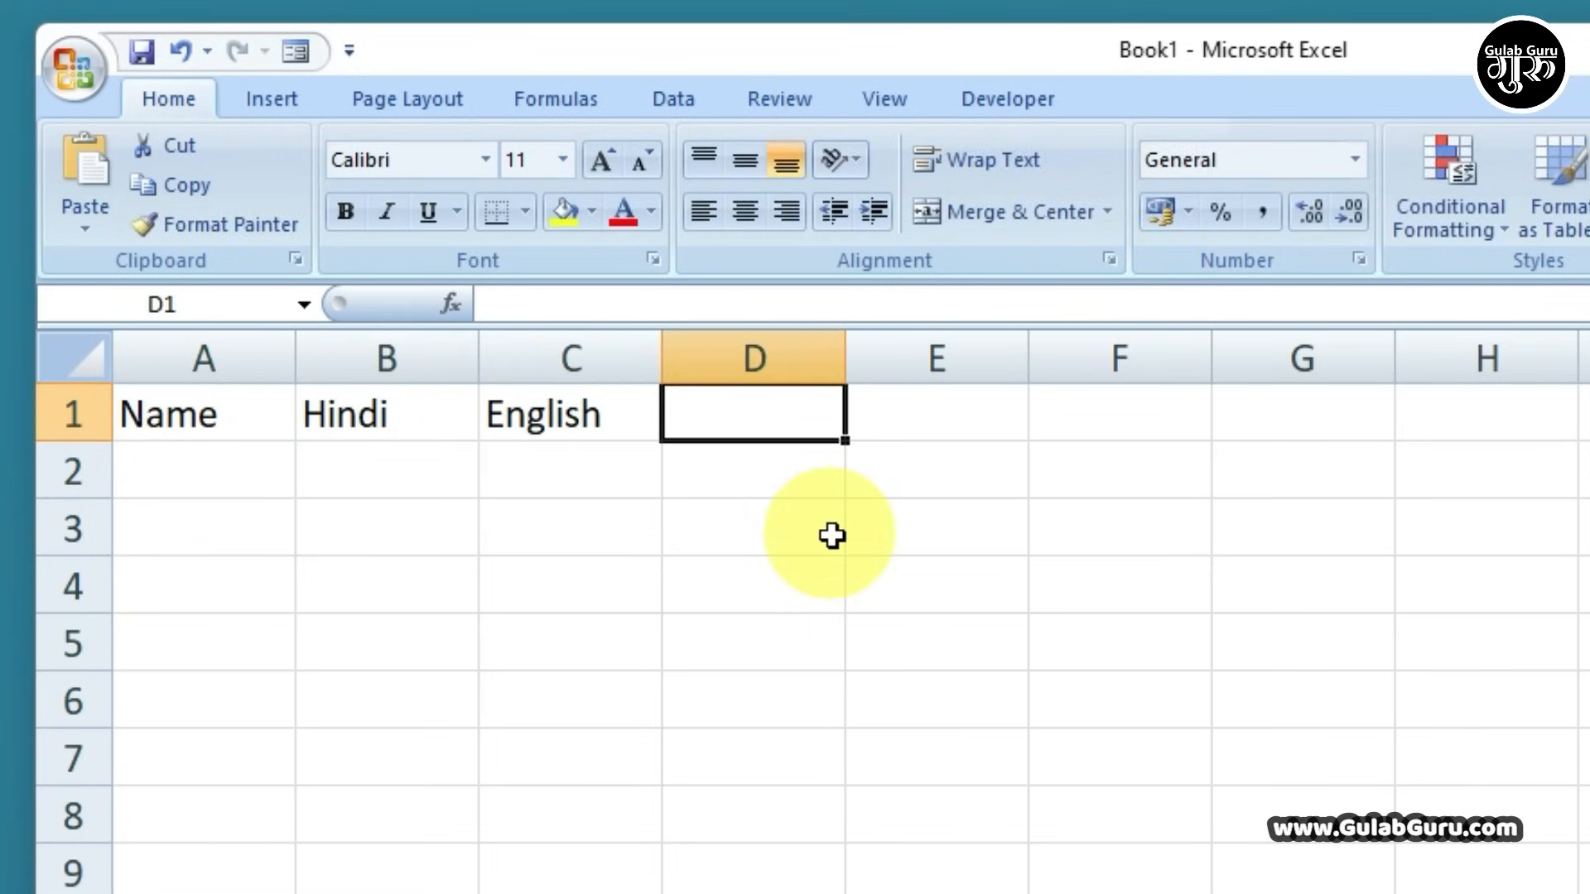
{"action": "type", "text": "Math"}
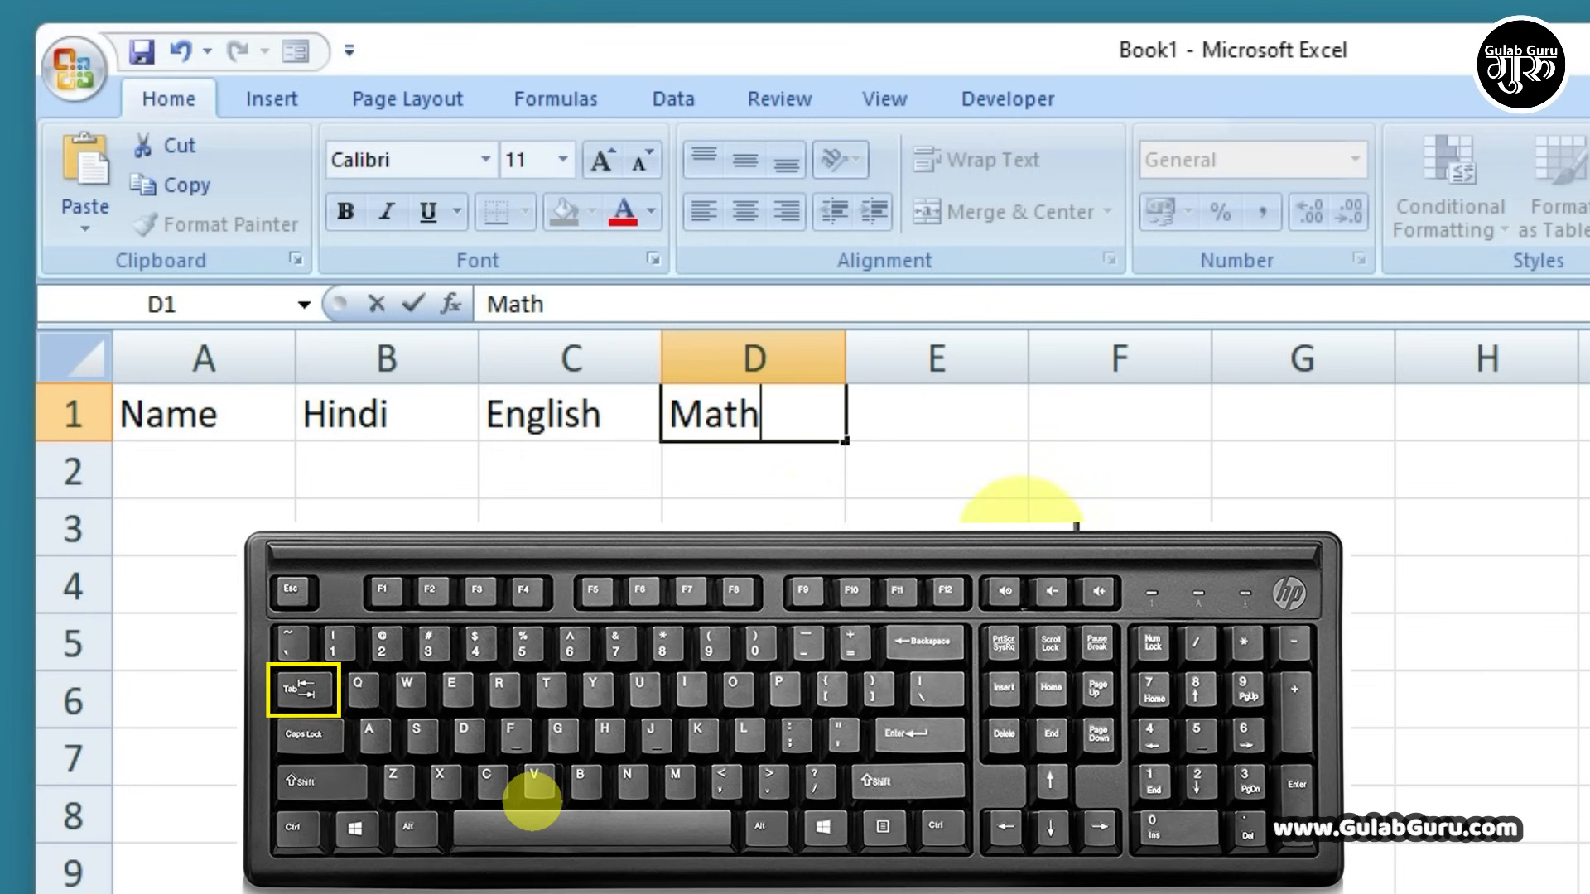
{"action": "key", "text": "Tab"}
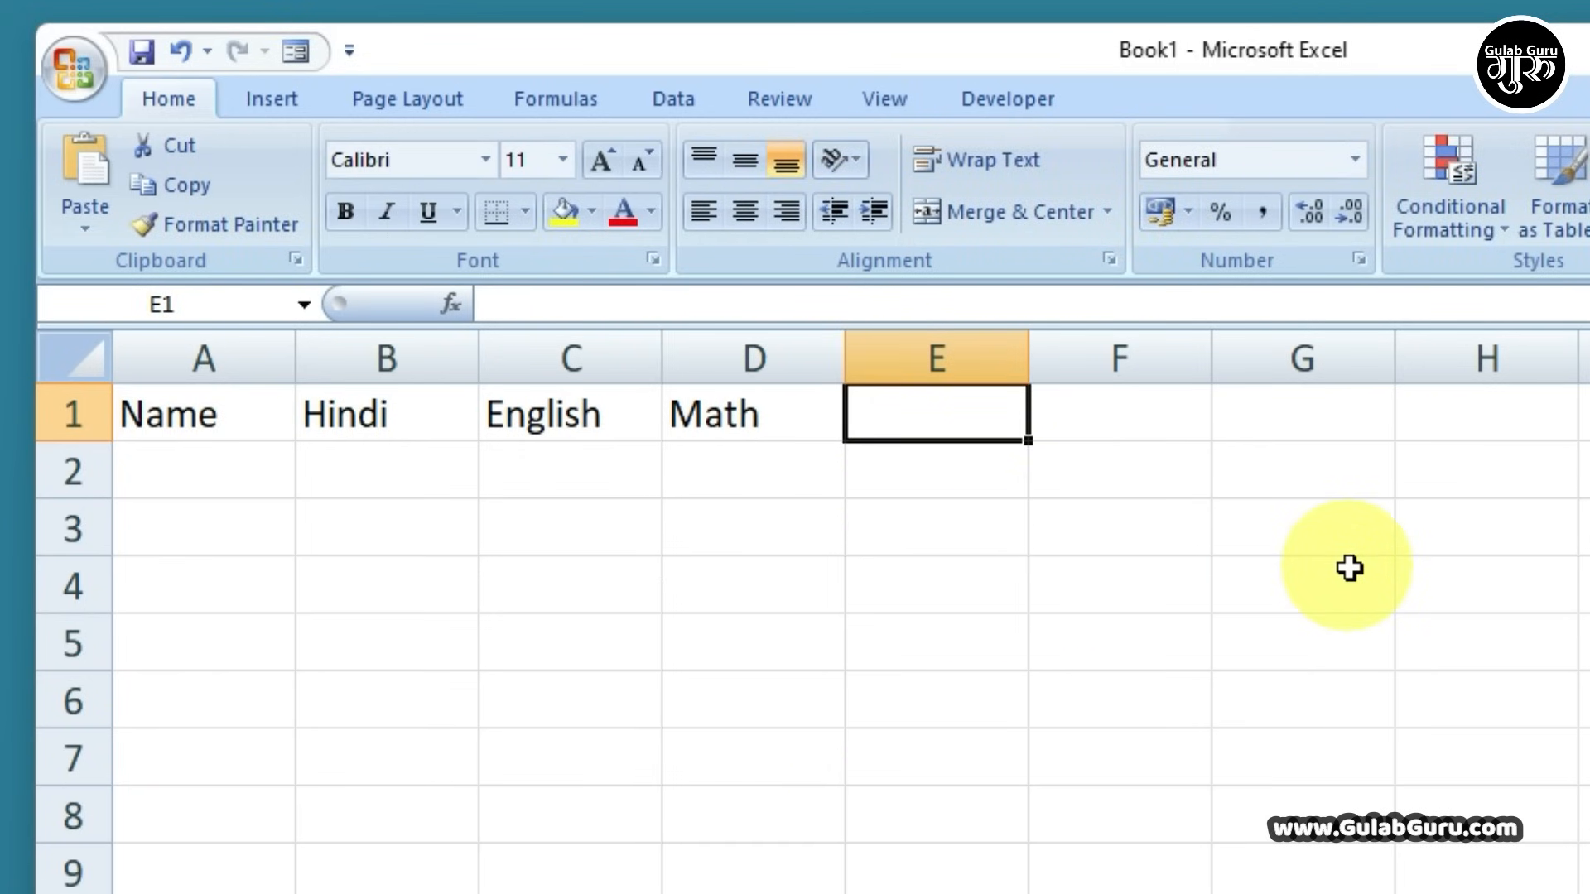
{"action": "type", "text": "S.S.T"}
{"action": "key", "text": "Tab"}
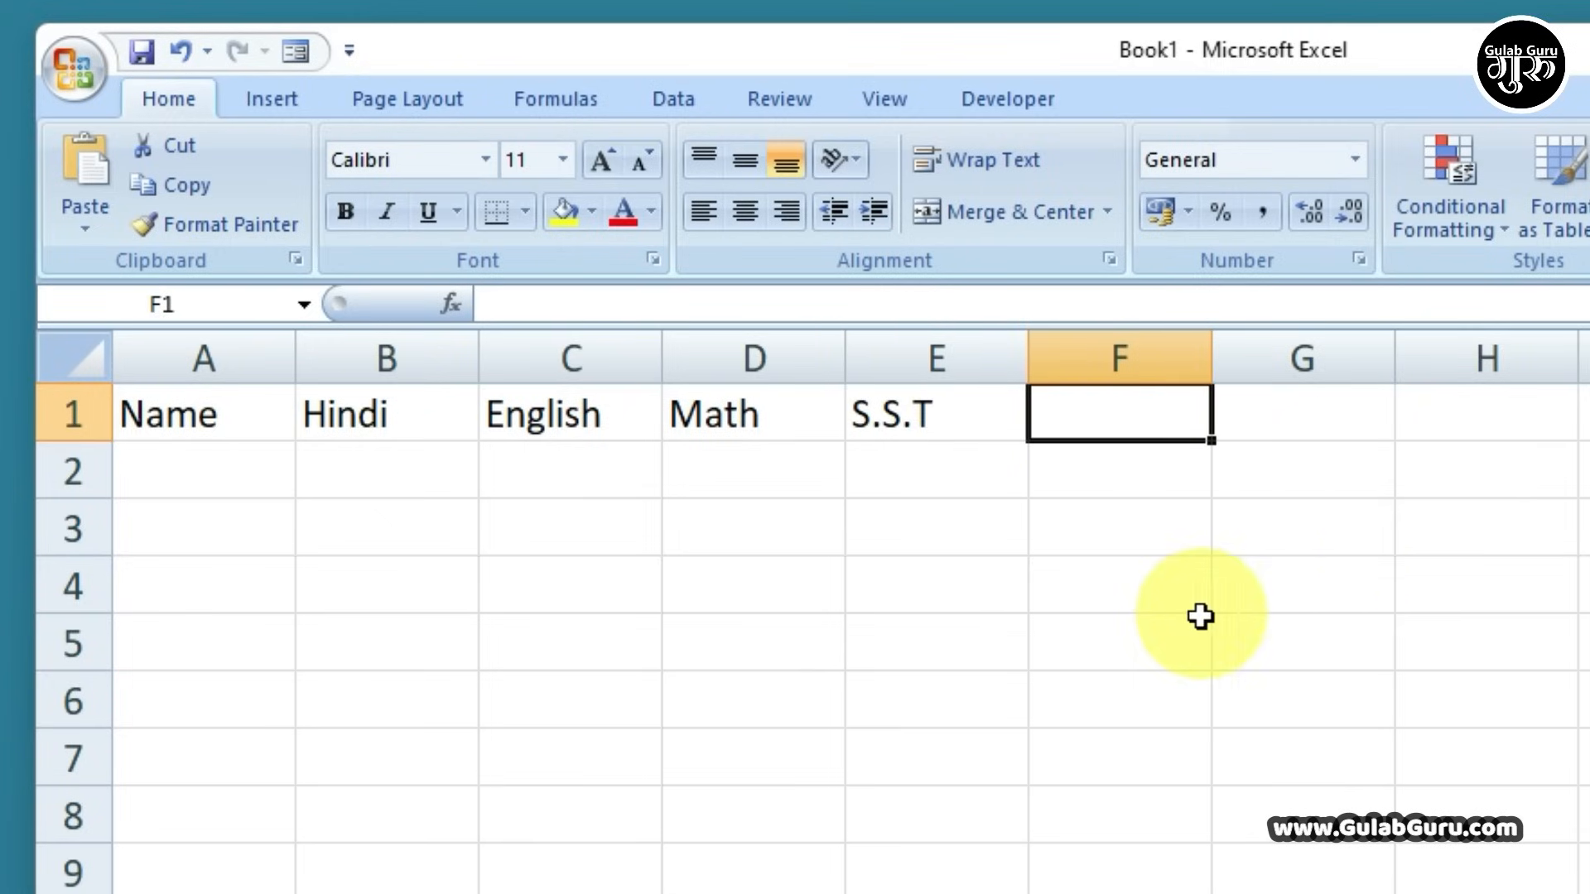
List four student names down A2:A5 under Name
{"action": "left_click", "coordinate": [211, 482]}
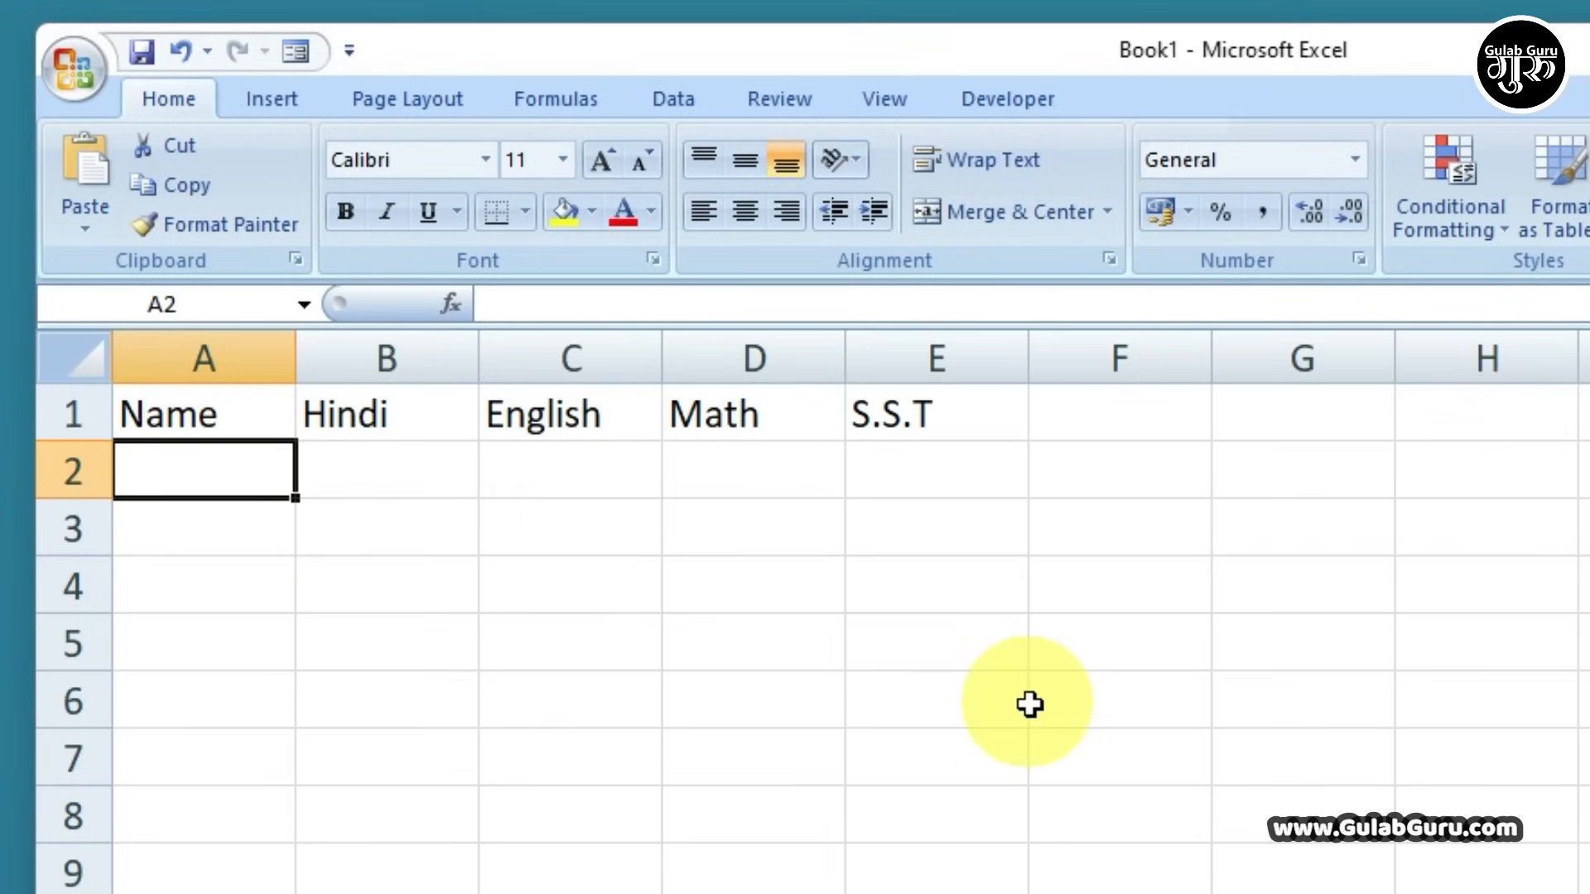
{"action": "type", "text": "Gulab"}
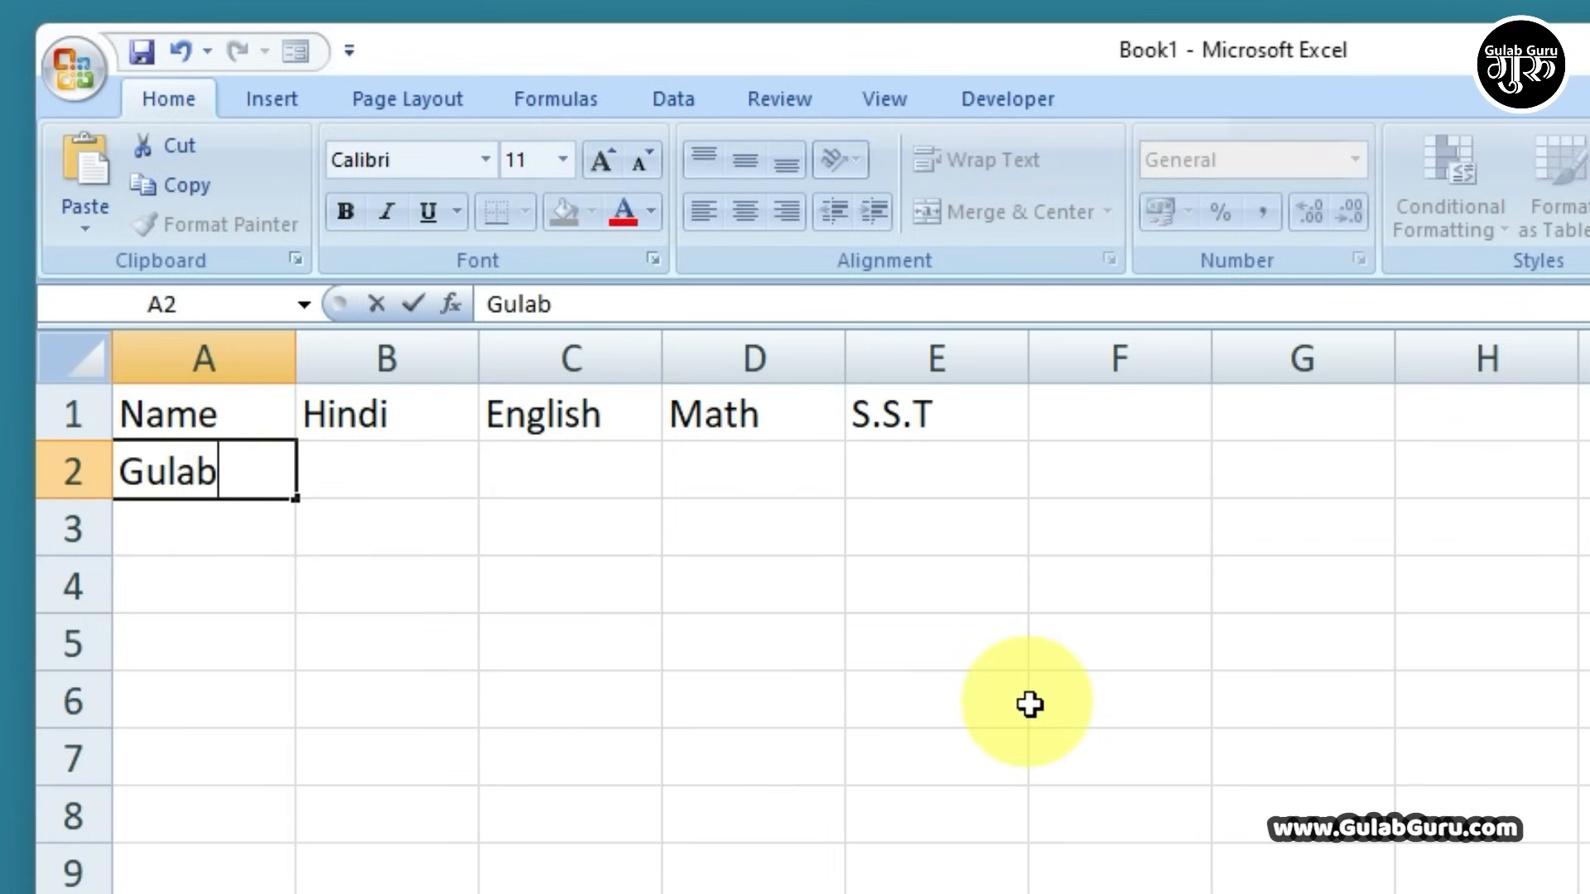
{"action": "key", "text": "Return"}
{"action": "type", "text": "Roshan"}
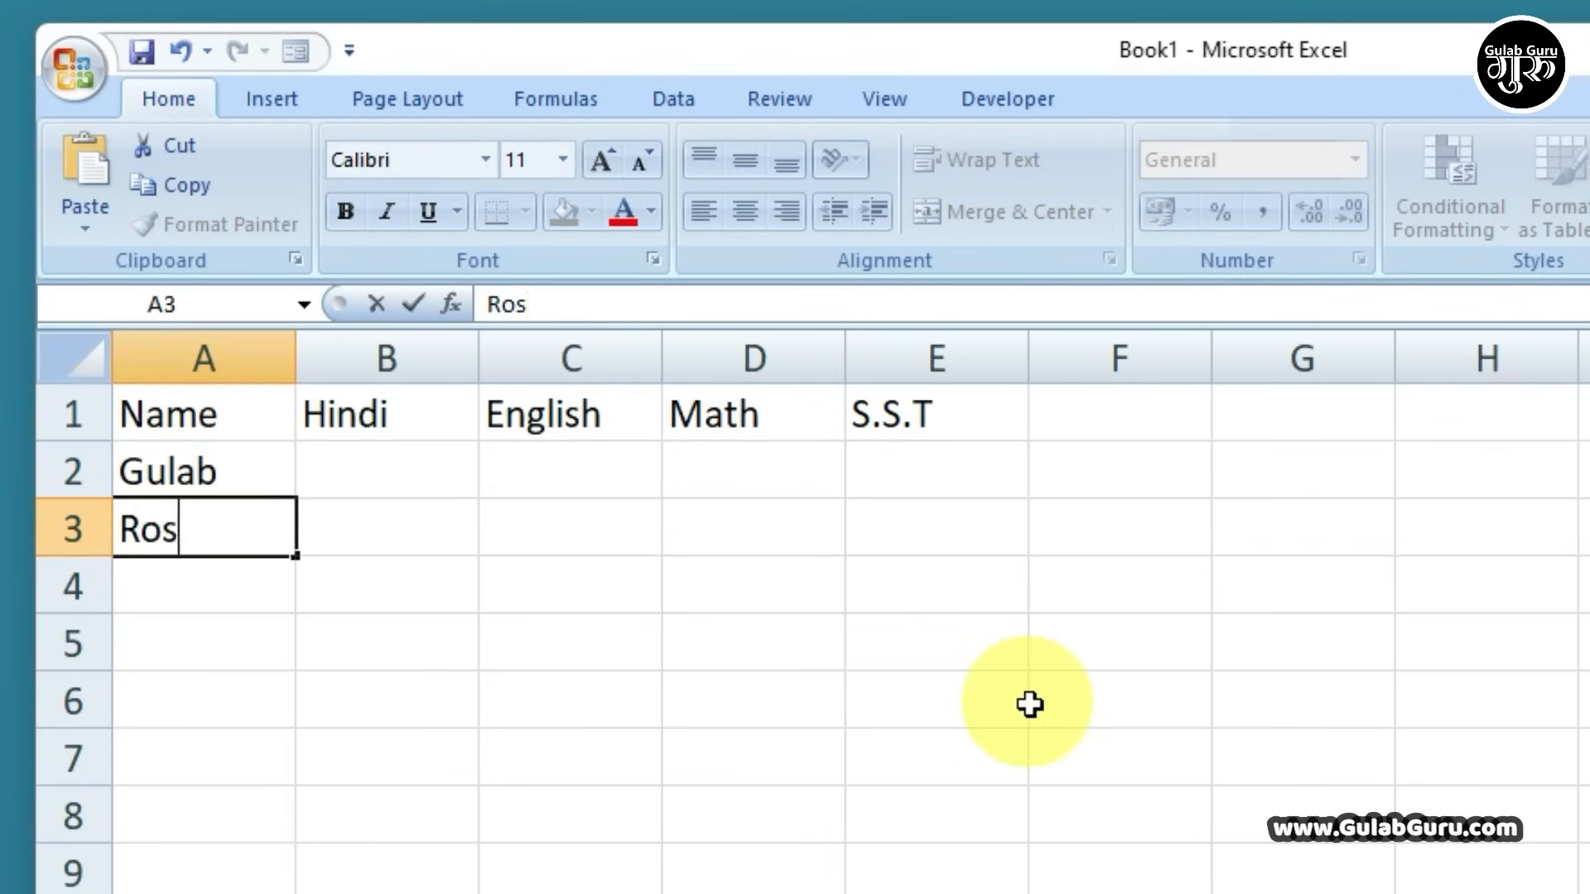
{"action": "key", "text": "Return"}
{"action": "type", "text": "Pooja"}
{"action": "key", "text": "Return"}
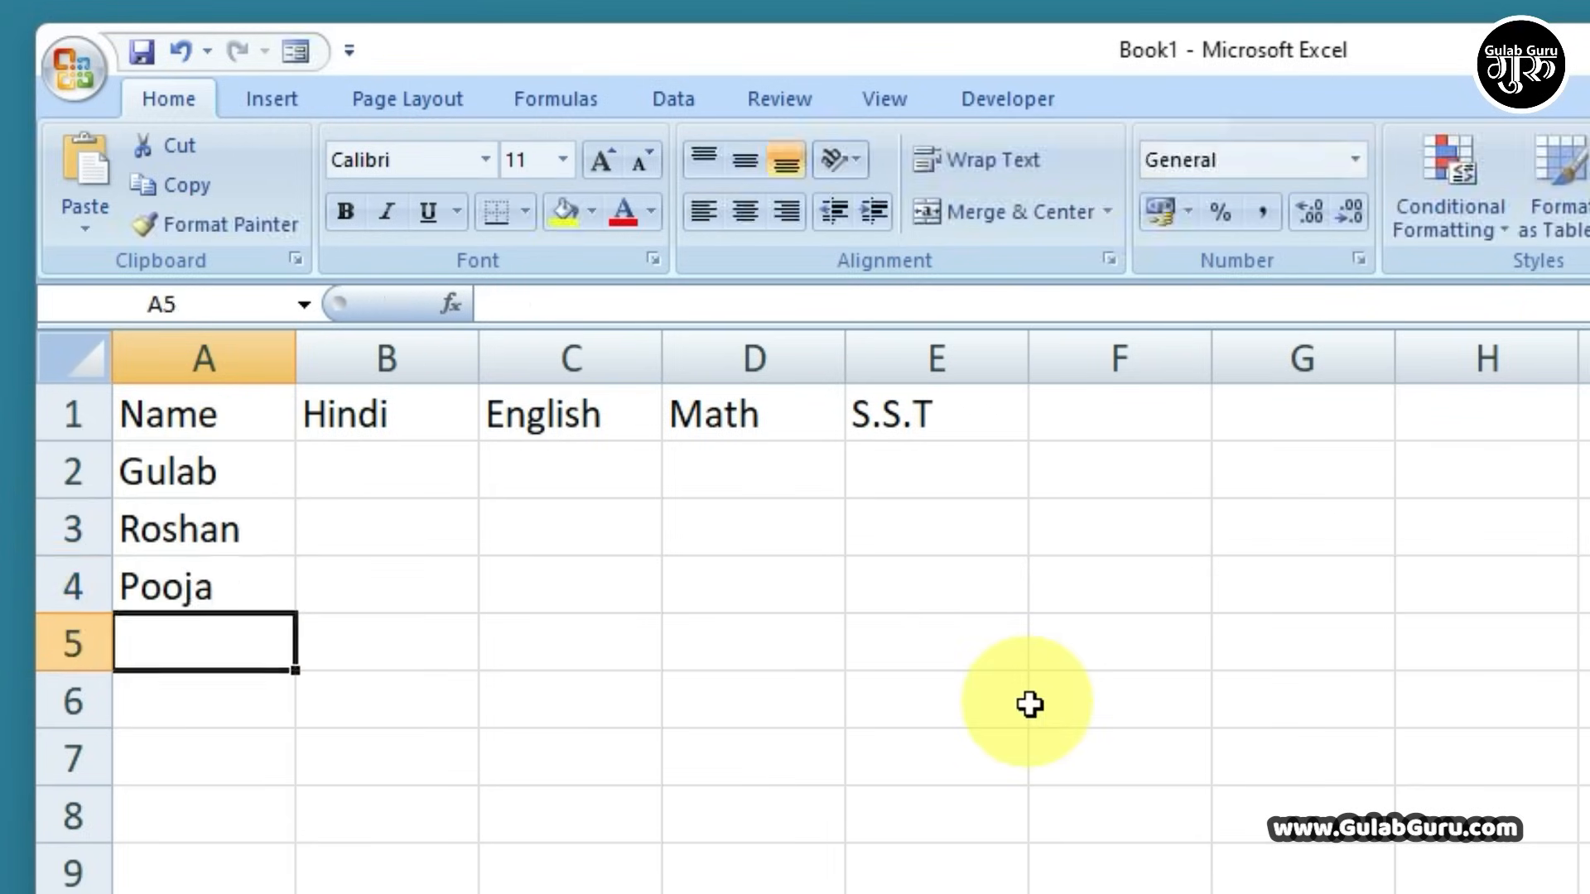
{"action": "type", "text": "Resham"}
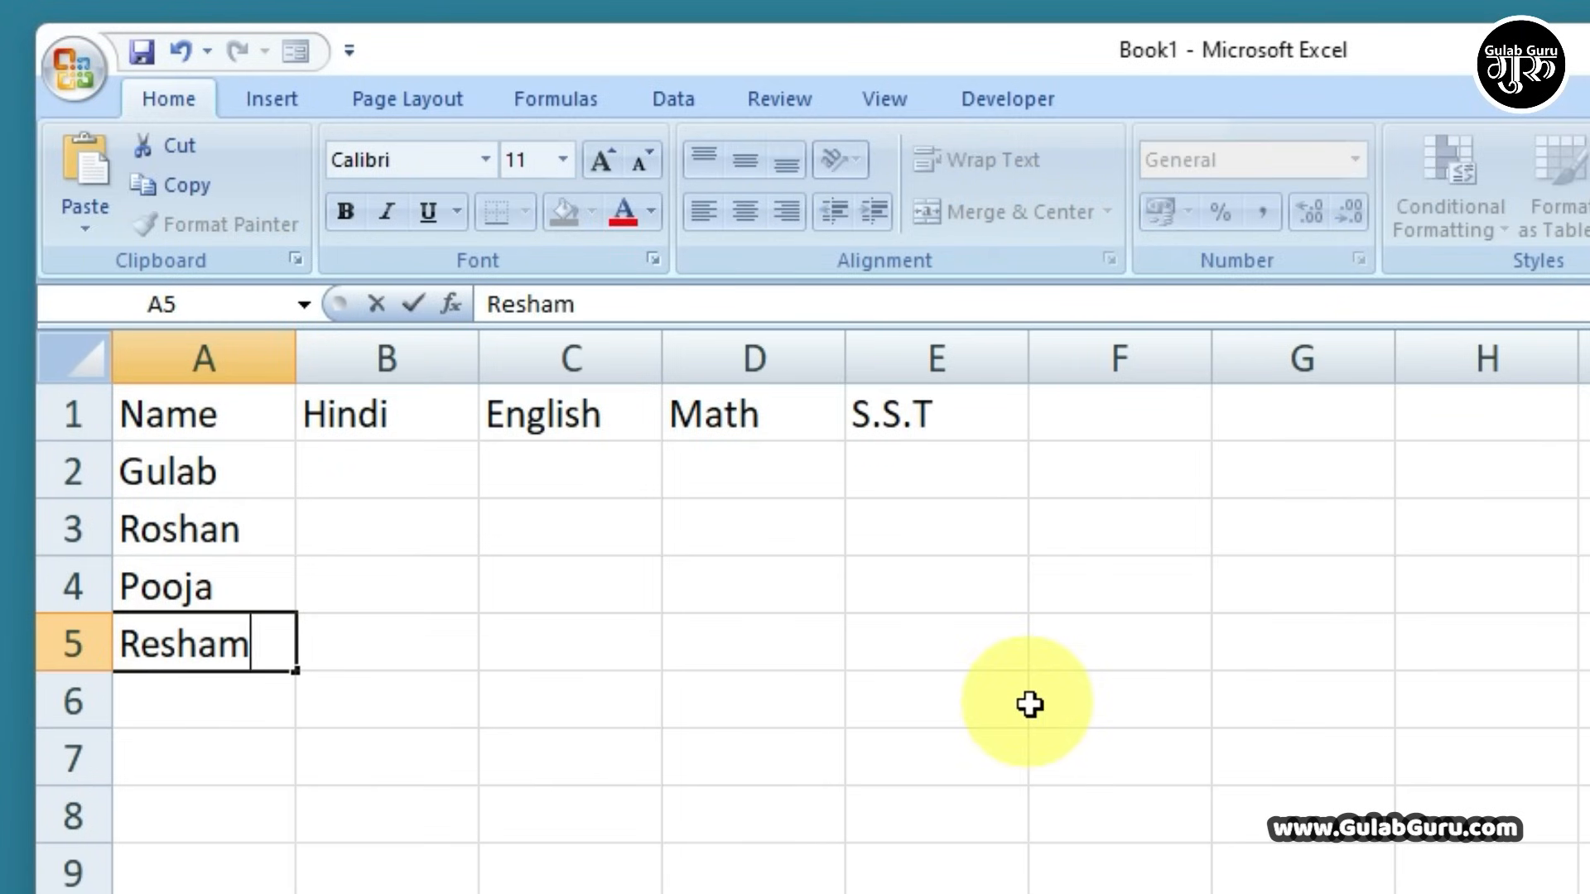
{"action": "key", "text": "Return"}
Add the fifth student's name in A6 and enter Hindi marks 85, 75, 96, 85, 80 in B2:B6
{"action": "type", "text": "Rohan"}
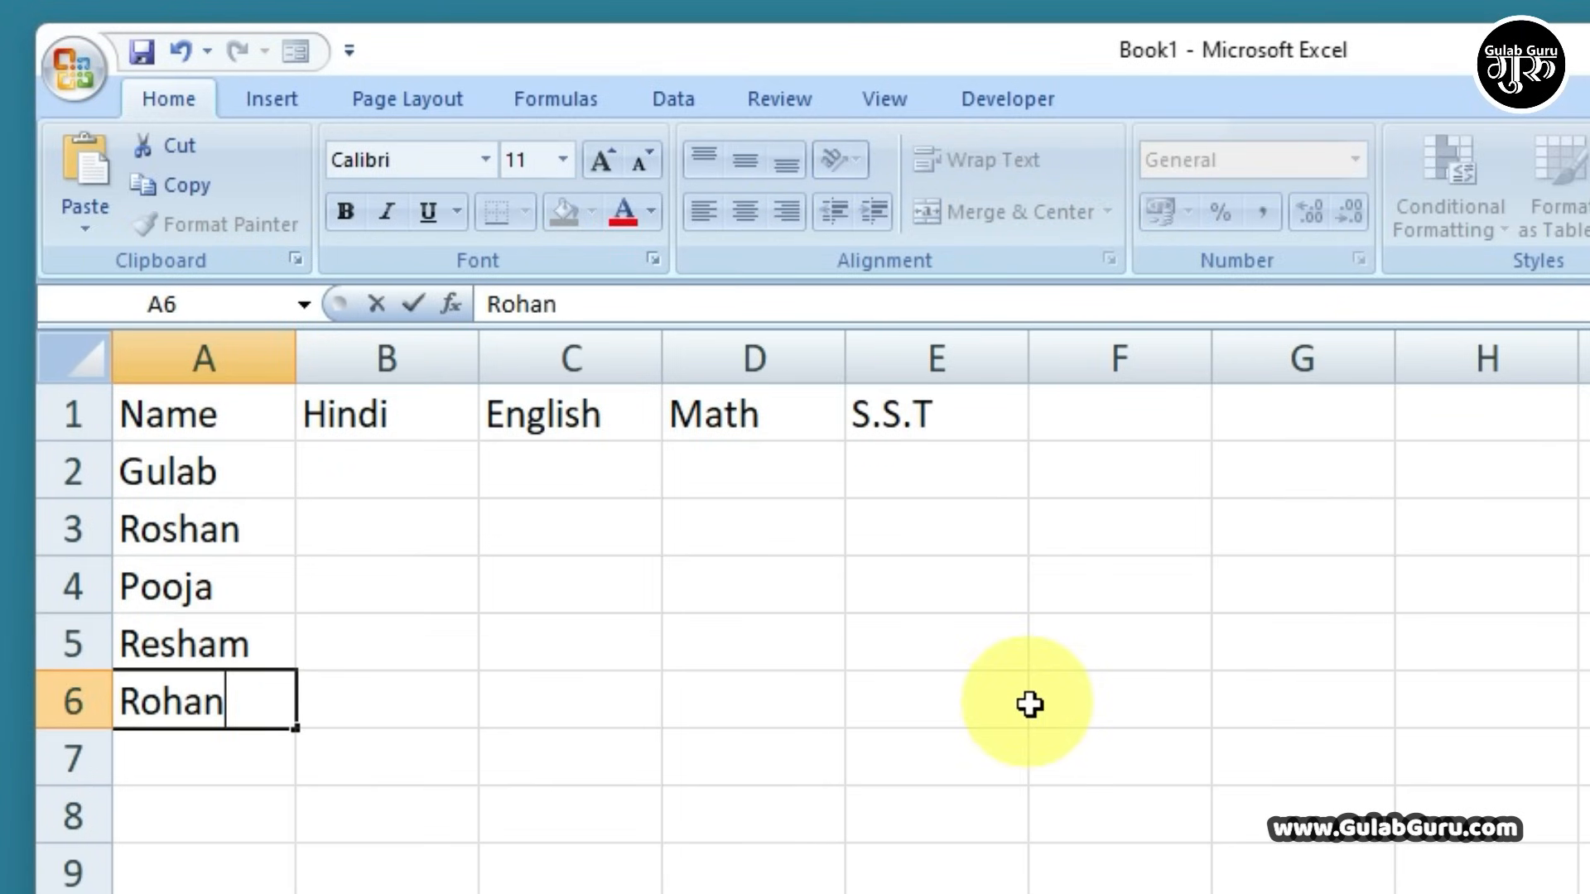
{"action": "left_click", "coordinate": [724, 828]}
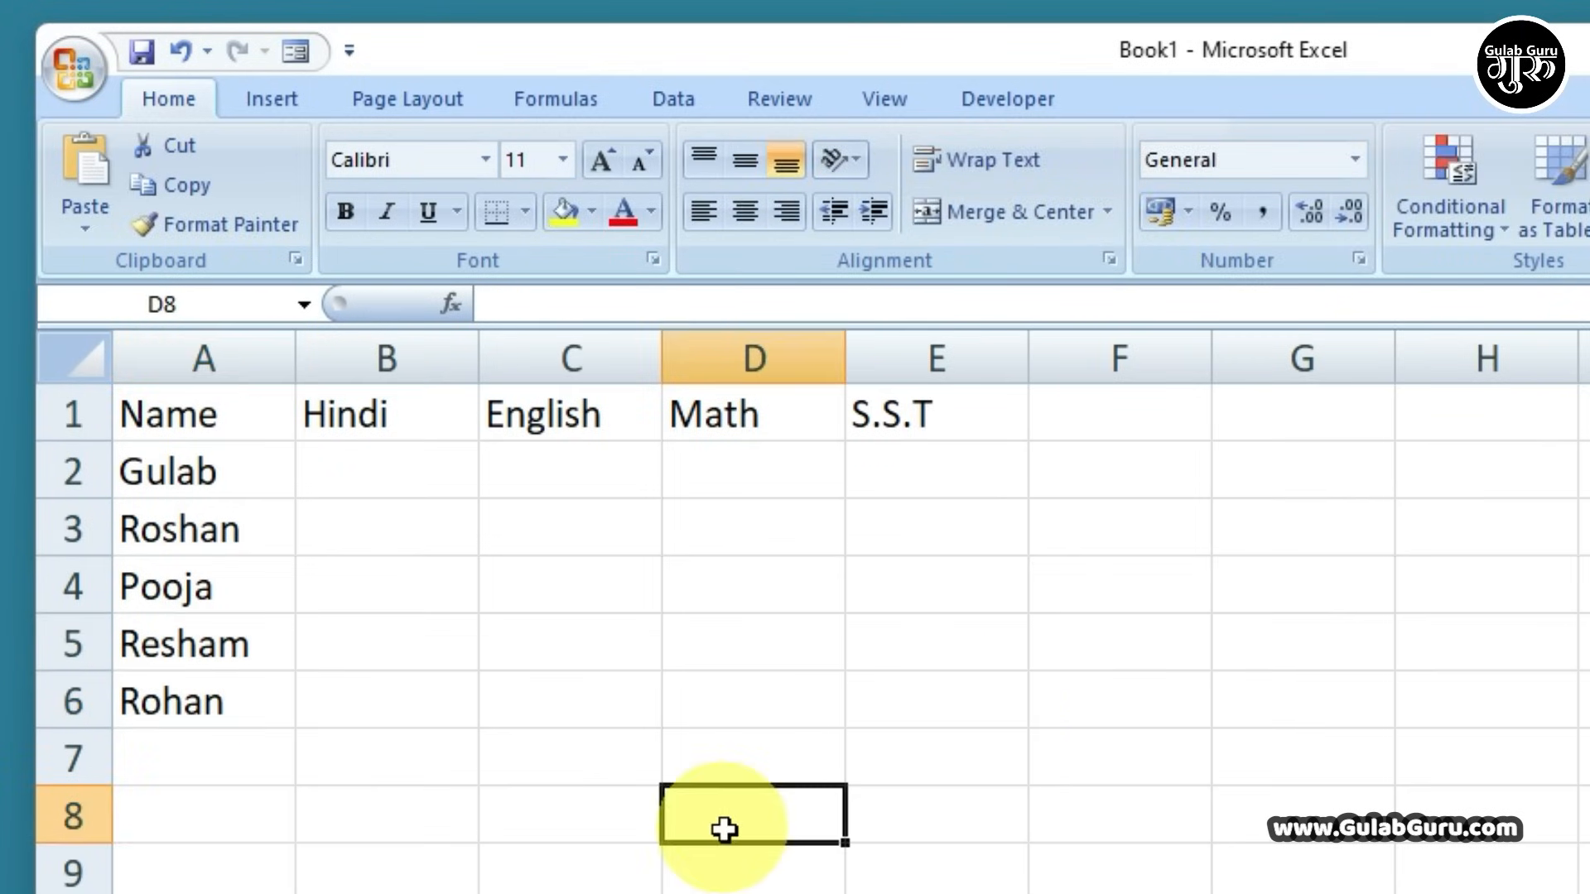
{"action": "left_click", "coordinate": [393, 471]}
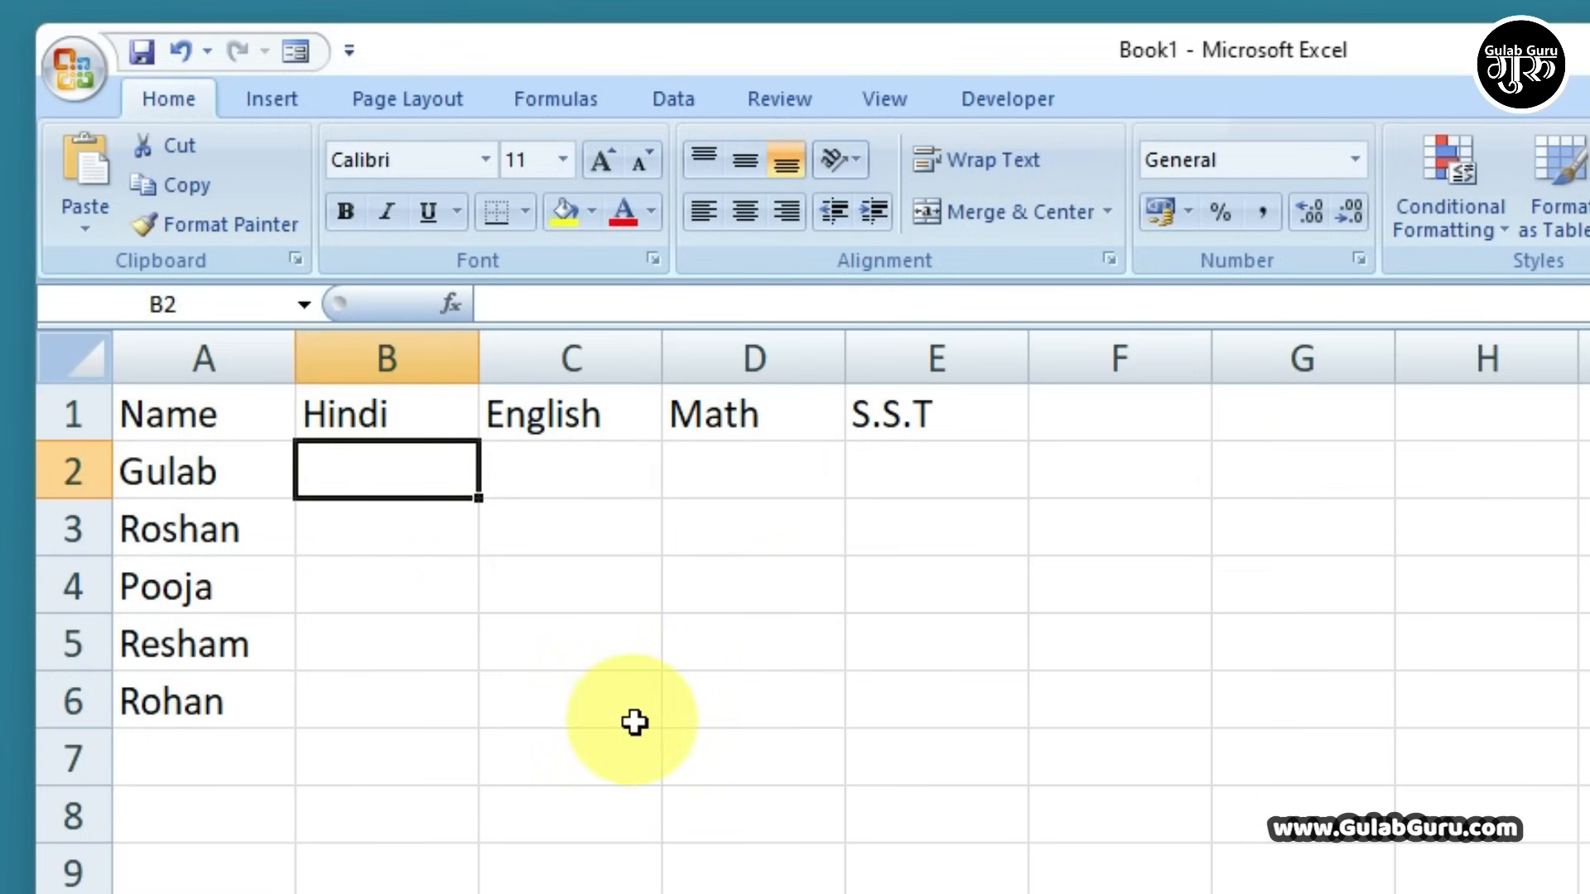
{"action": "type", "text": "85"}
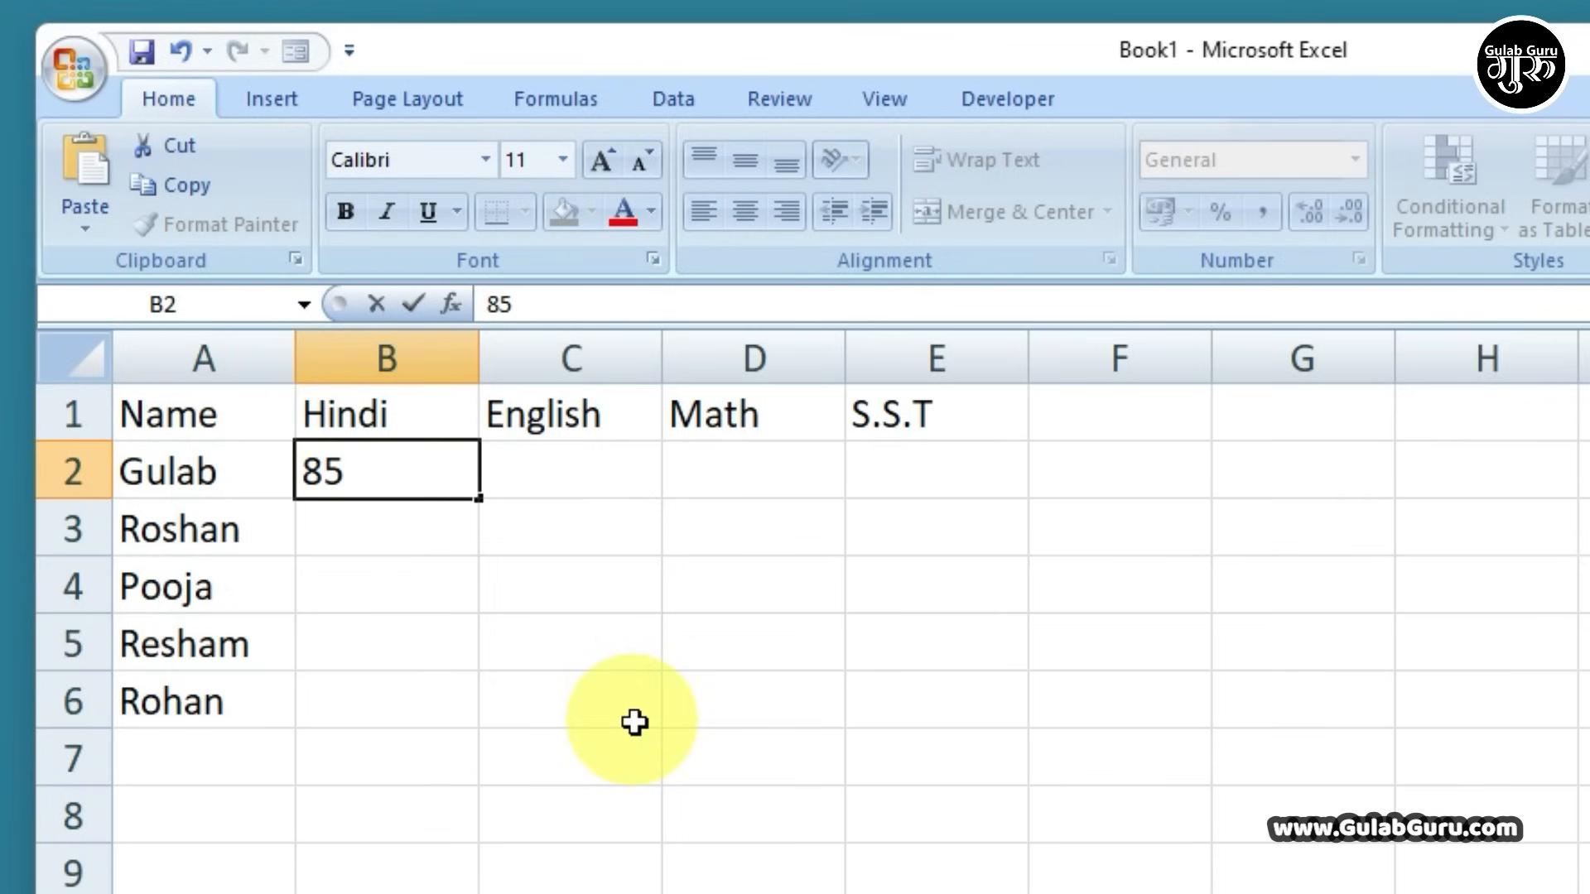
{"action": "key", "text": "Return"}
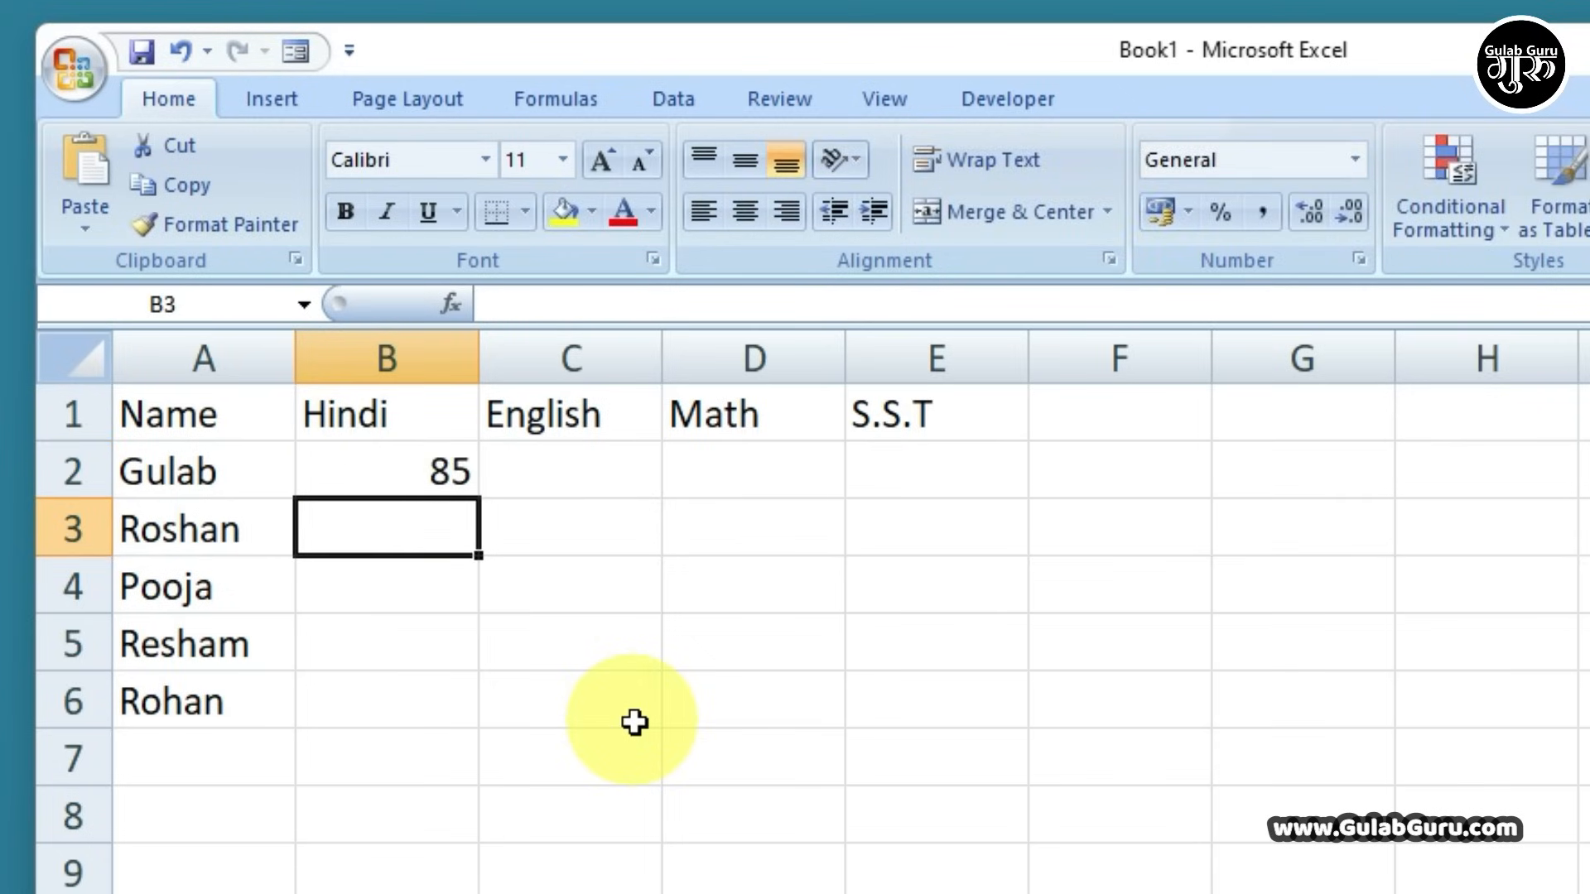
{"action": "type", "text": "75"}
{"action": "key", "text": "Return"}
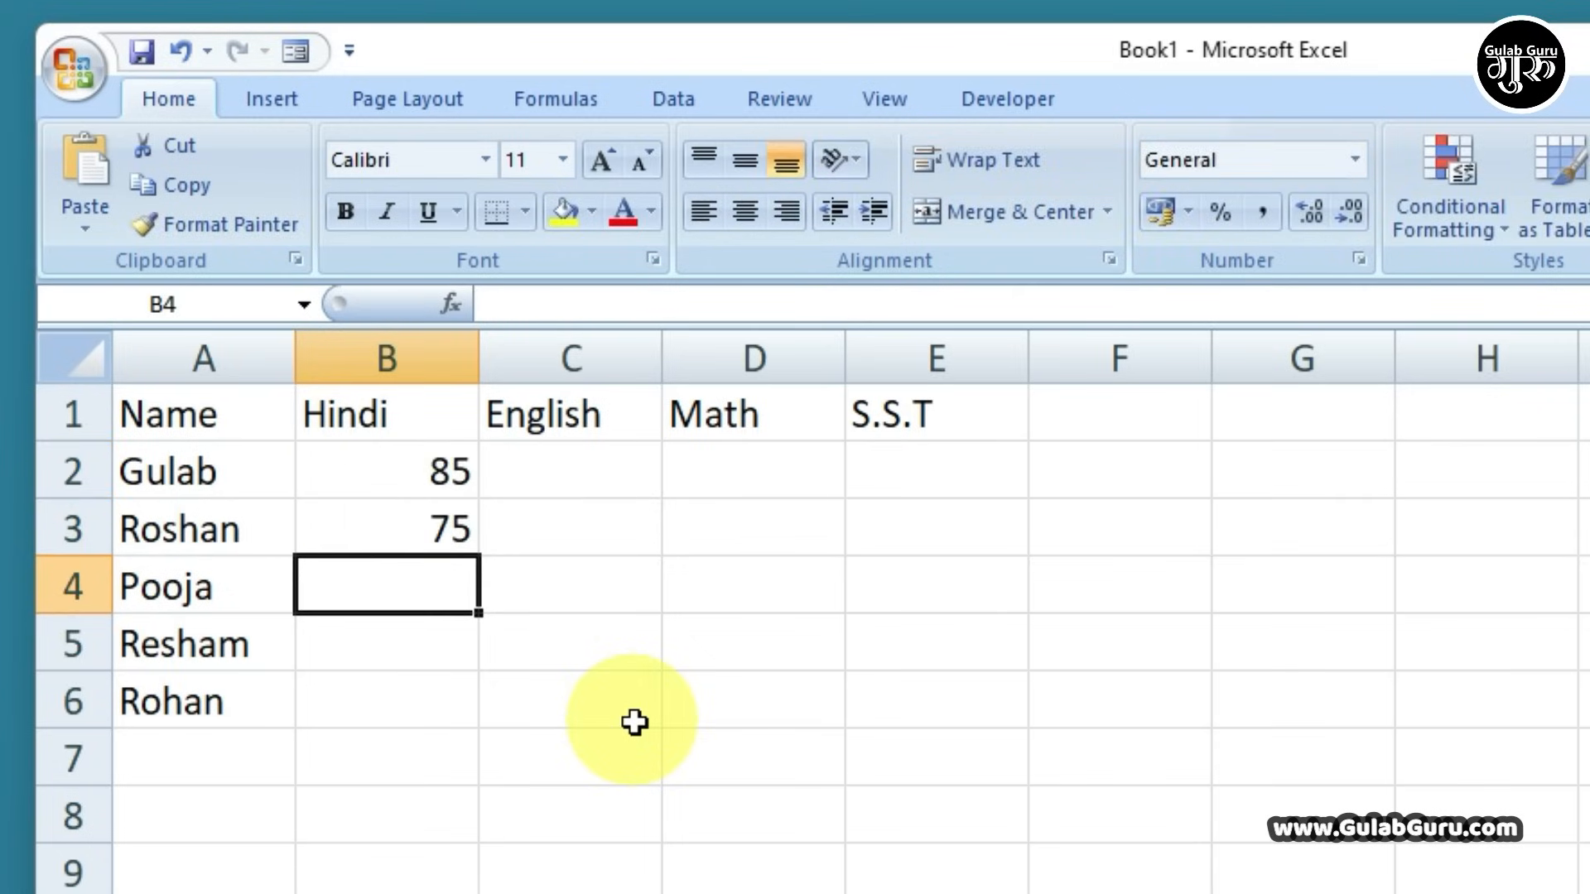
{"action": "type", "text": "96"}
{"action": "key", "text": "Return"}
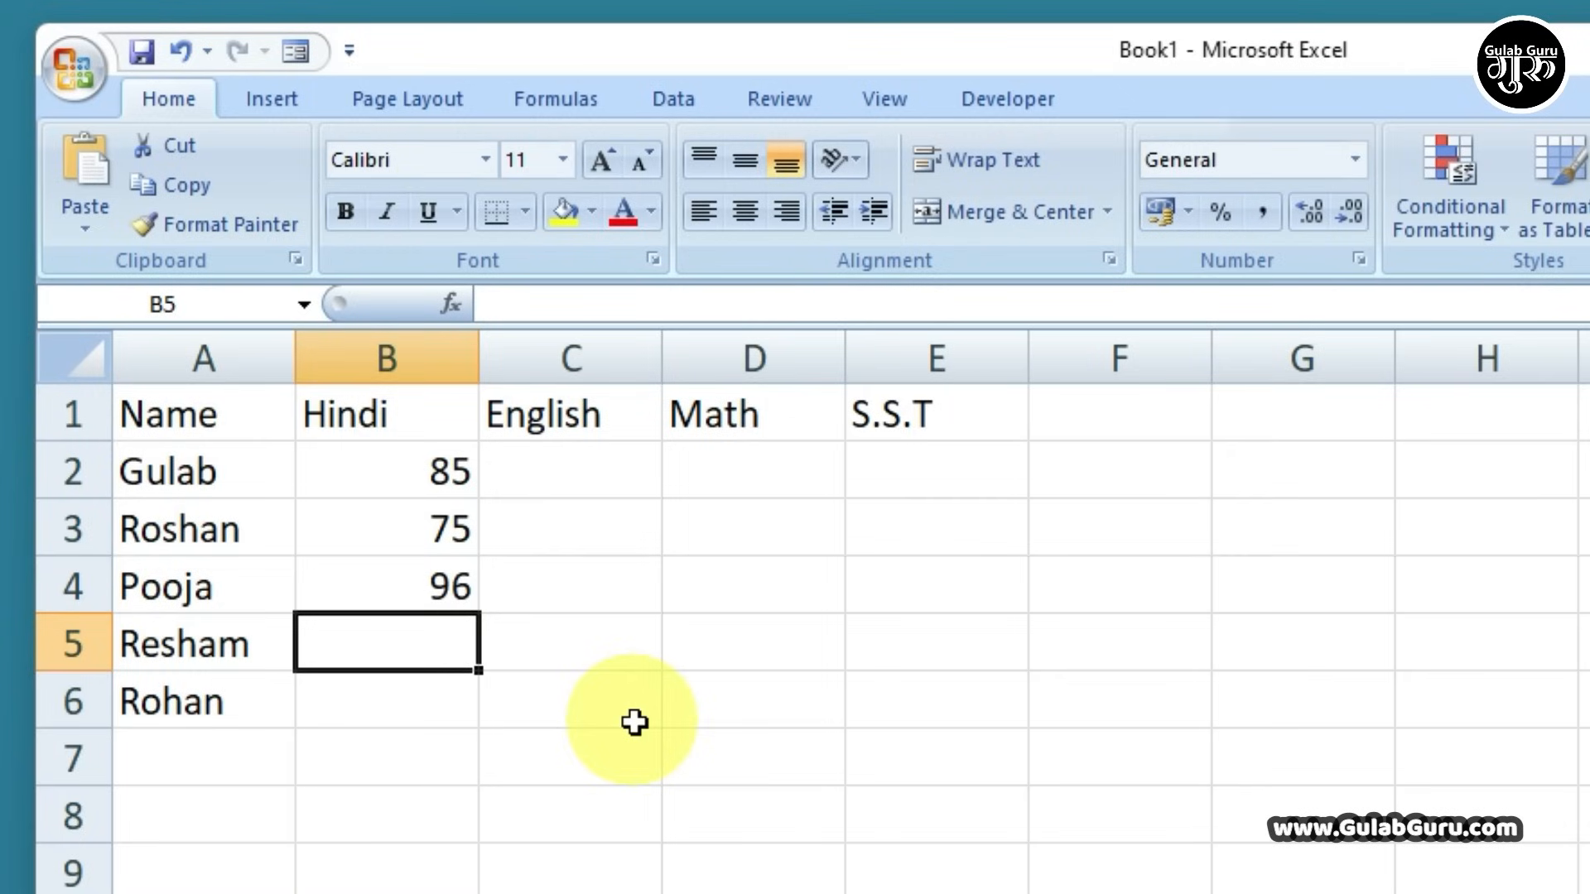
{"action": "type", "text": "85"}
{"action": "key", "text": "Return"}
{"action": "type", "text": "80"}
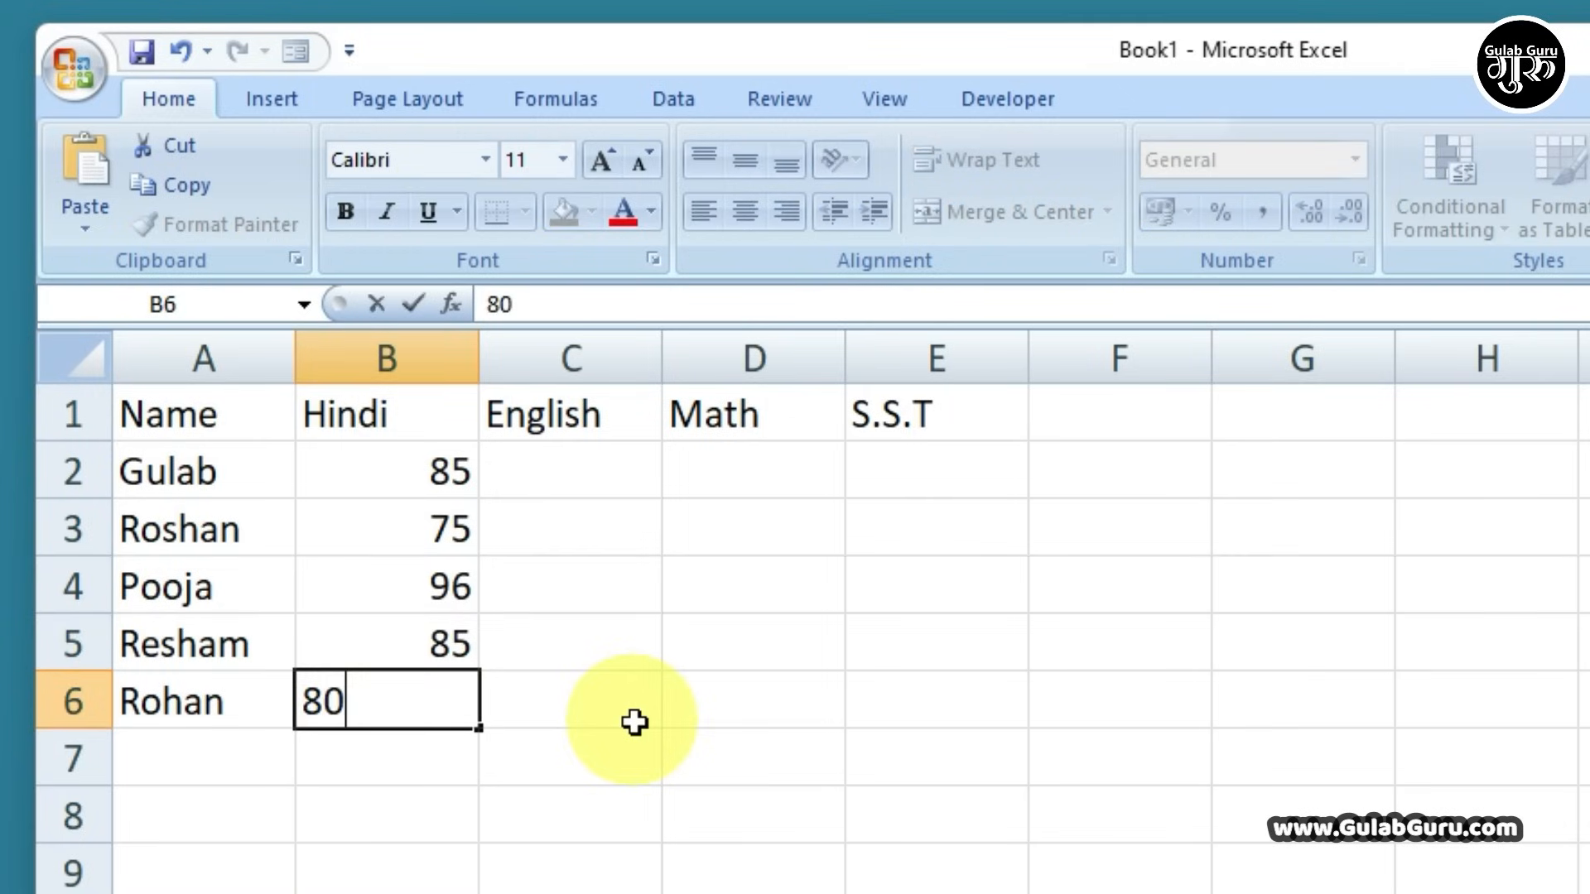
{"action": "key", "text": "Return"}
Enter English marks 65, 80, 56, 70 and 77 in C2:C6
{"action": "key", "text": "Right"}
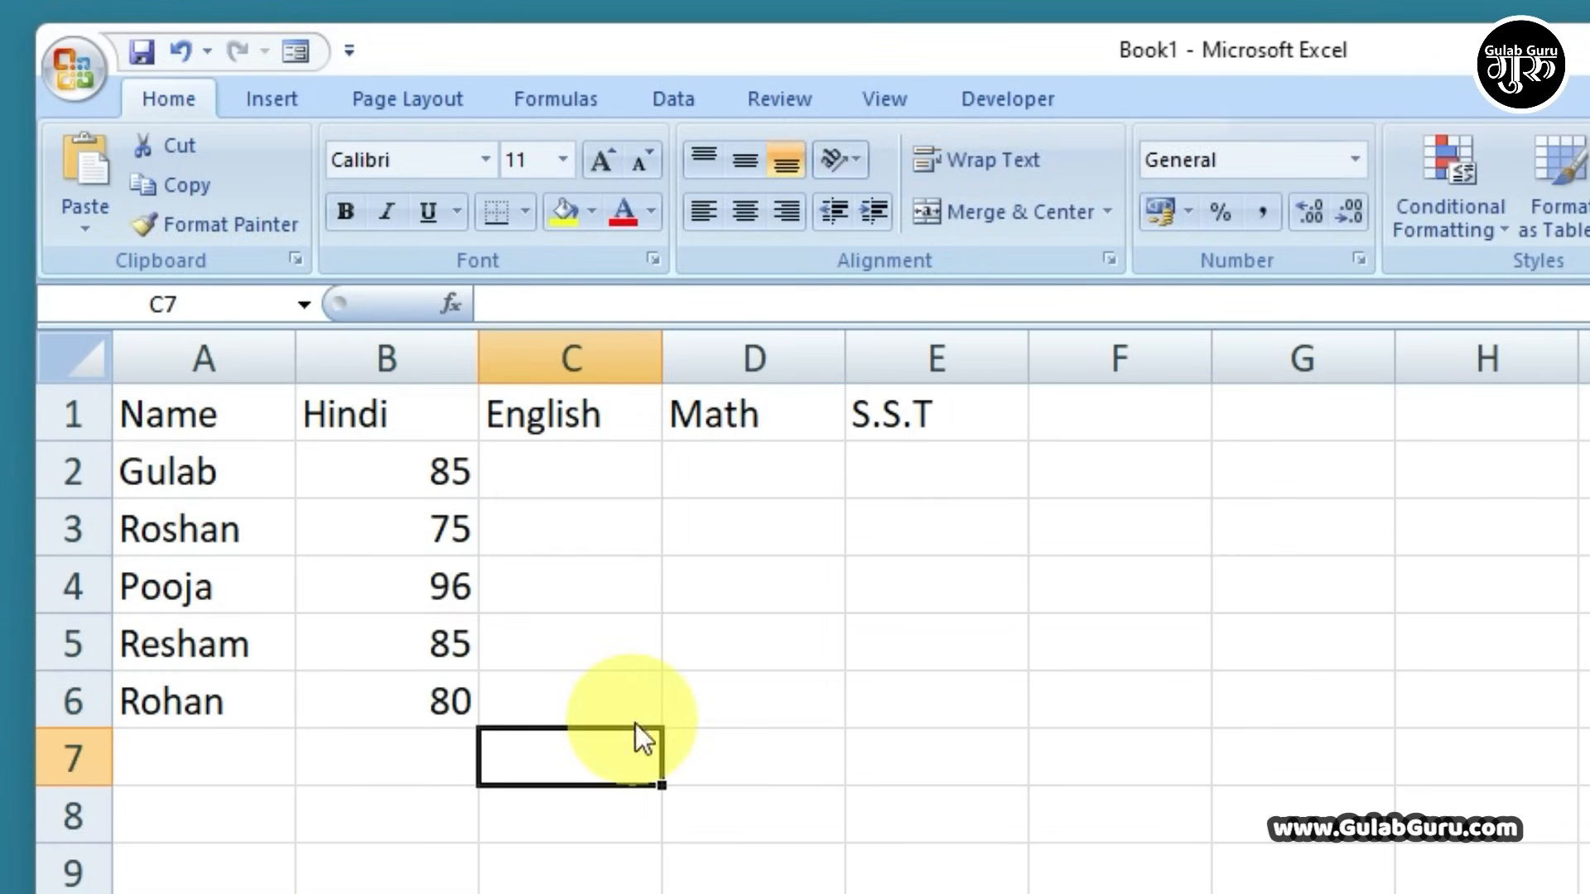
{"action": "key", "text": "Up"}
{"action": "key", "text": "Up"}
{"action": "key", "text": "Up"}
{"action": "key", "text": "Up"}
{"action": "key", "text": "Up"}
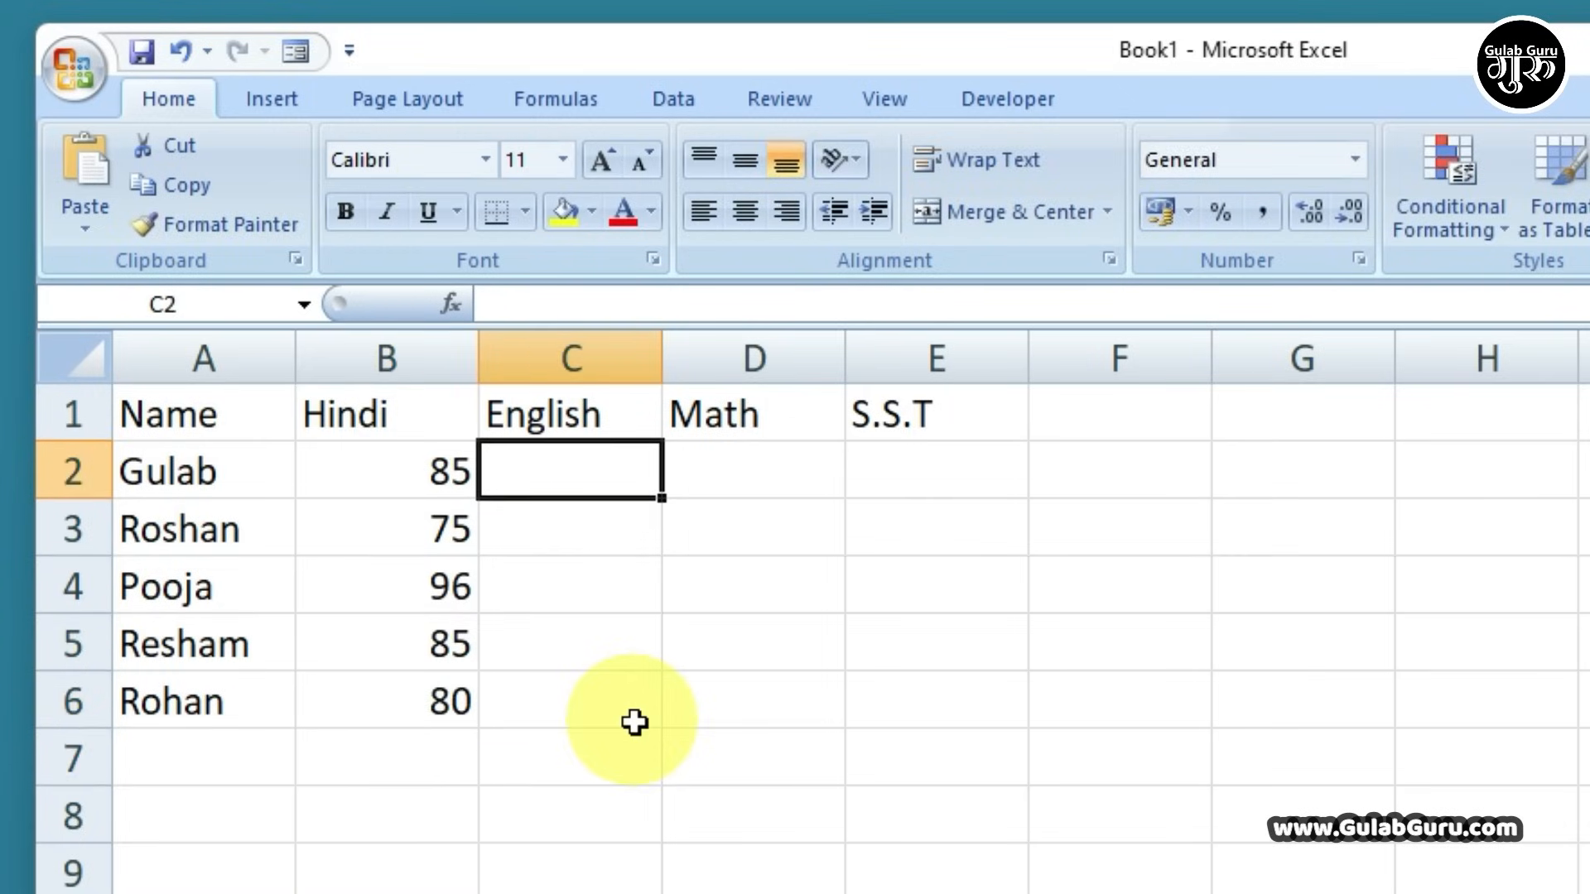
{"action": "left_click", "coordinate": [706, 472]}
{"action": "left_click", "coordinate": [862, 469]}
{"action": "left_click", "coordinate": [528, 472]}
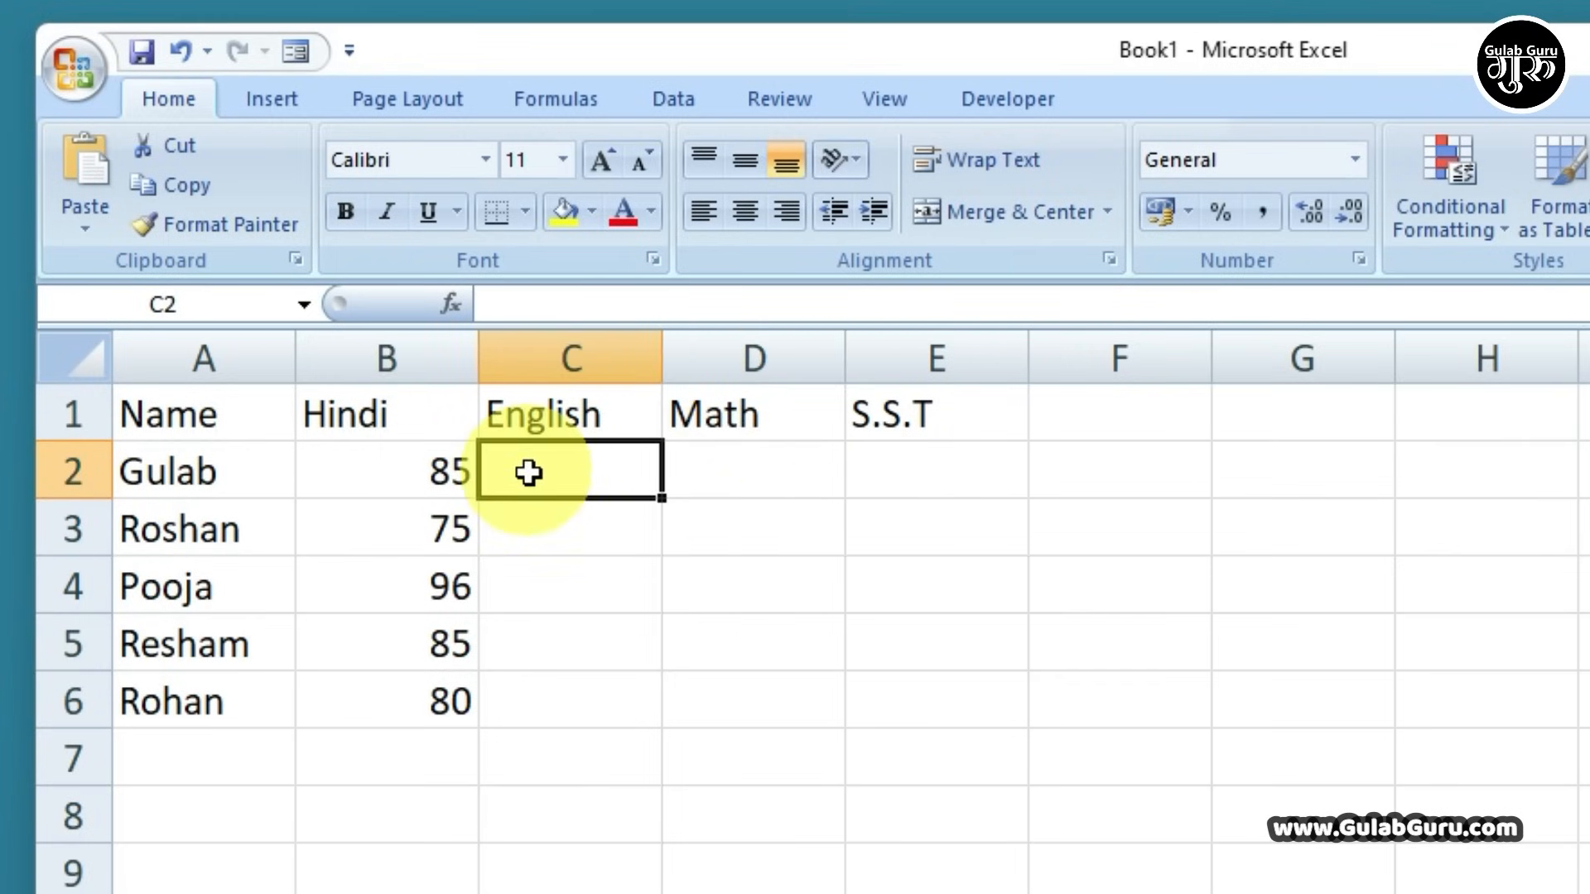
{"action": "type", "text": "65"}
{"action": "key", "text": "Return"}
{"action": "type", "text": "80"}
{"action": "key", "text": "Return"}
{"action": "type", "text": "56"}
{"action": "key", "text": "Return"}
{"action": "type", "text": "70"}
{"action": "key", "text": "Return"}
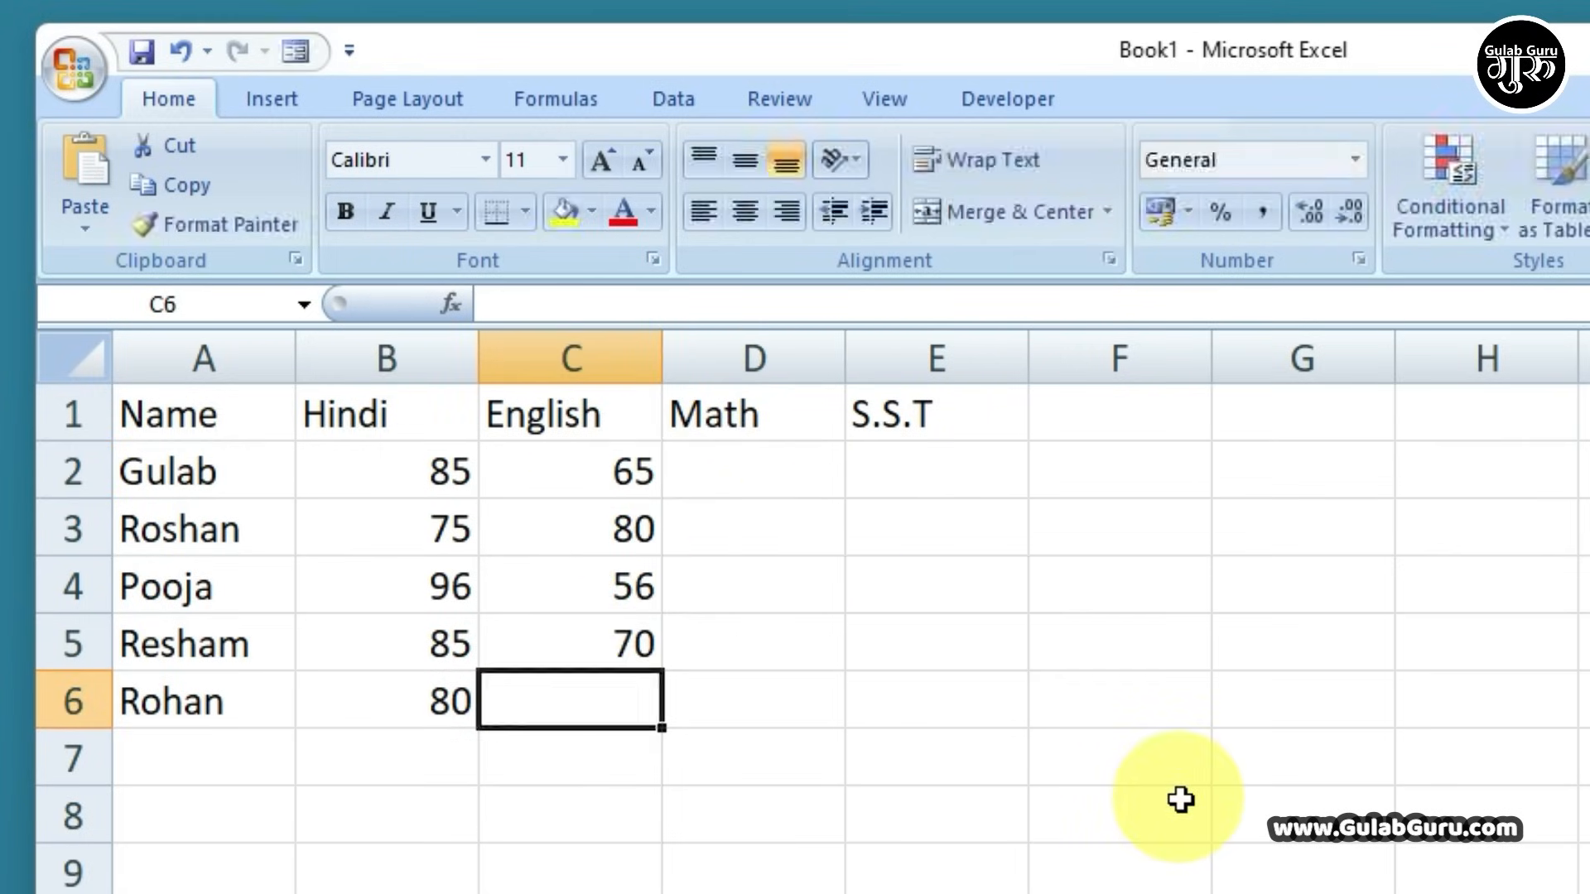
{"action": "type", "text": "77"}
Fill in the remaining Math and S.S.T marks in D2:E6
{"action": "key", "text": "Return"}
{"action": "key", "text": "Up"}
{"action": "key", "text": "Up"}
{"action": "key", "text": "Up"}
{"action": "key", "text": "Up"}
{"action": "key", "text": "Up"}
{"action": "key", "text": "Right"}
{"action": "type", "text": "85"}
{"action": "key", "text": "Return"}
{"action": "type", "text": "65"}
{"action": "key", "text": "Return"}
{"action": "type", "text": "85"}
{"action": "key", "text": "Return"}
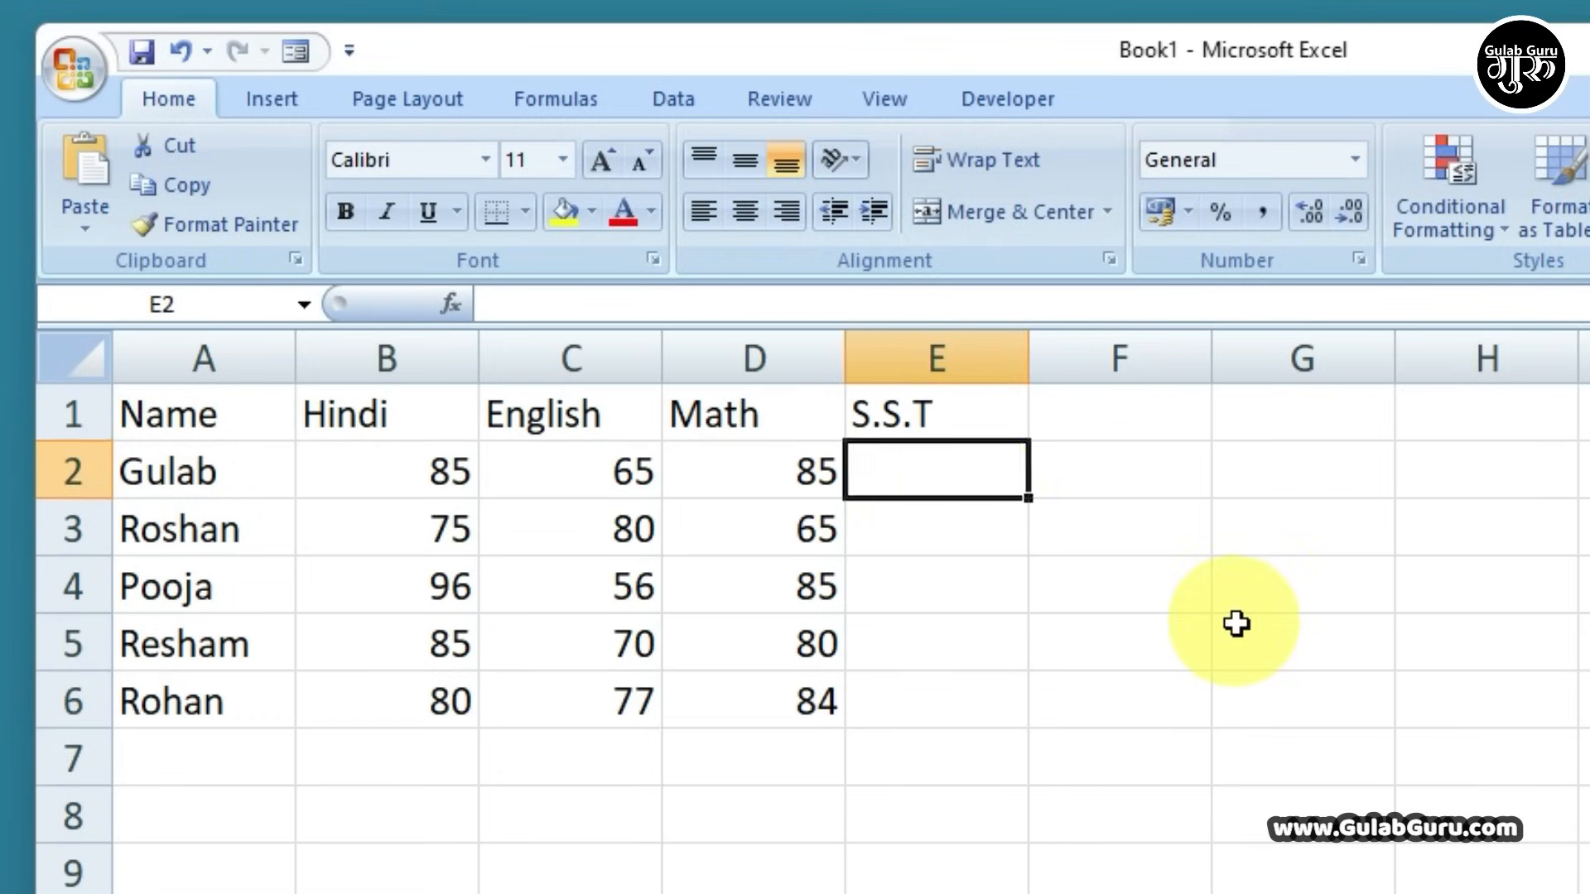
{"action": "type", "text": "92 56 77 86 87"}
{"action": "left_click", "coordinate": [1236, 624]}
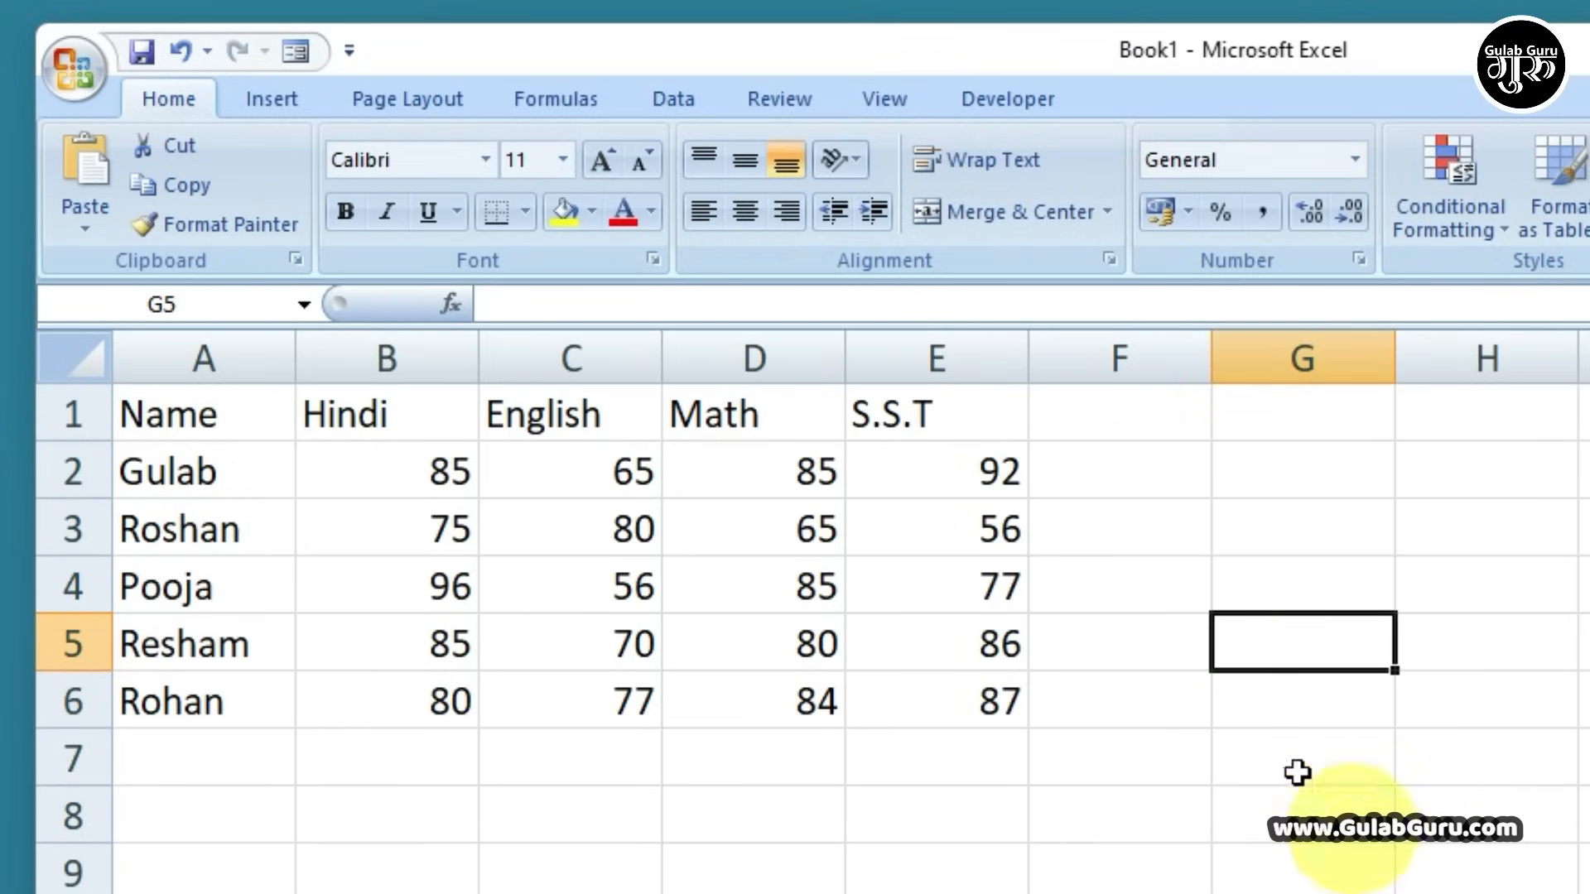
{"action": "left_click", "coordinate": [1129, 405]}
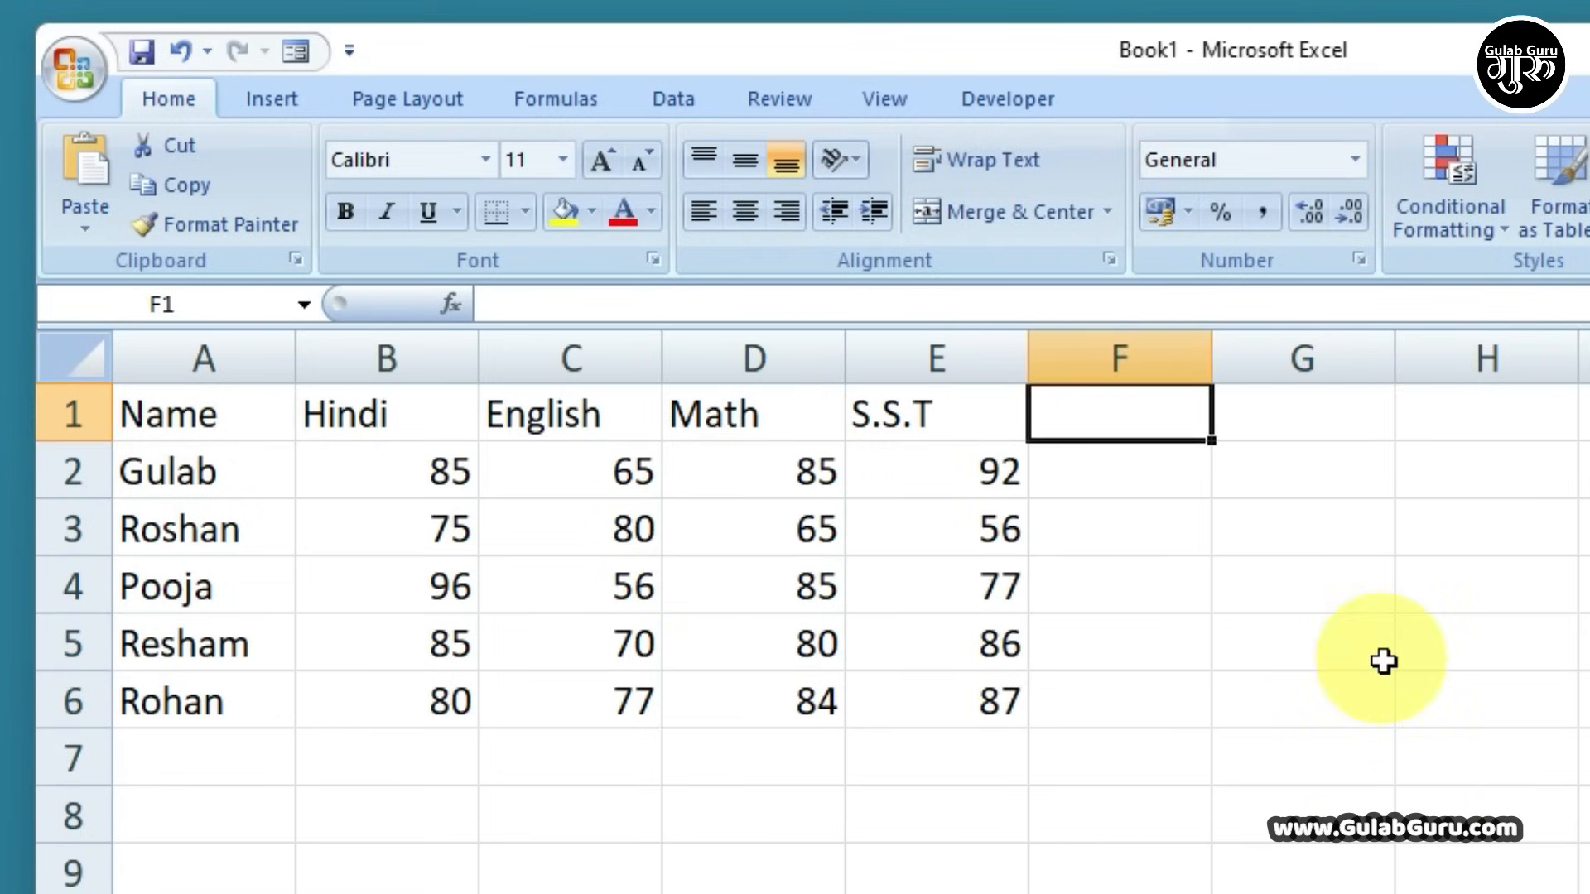
Add the heading Total in F1
{"action": "type", "text": "T"}
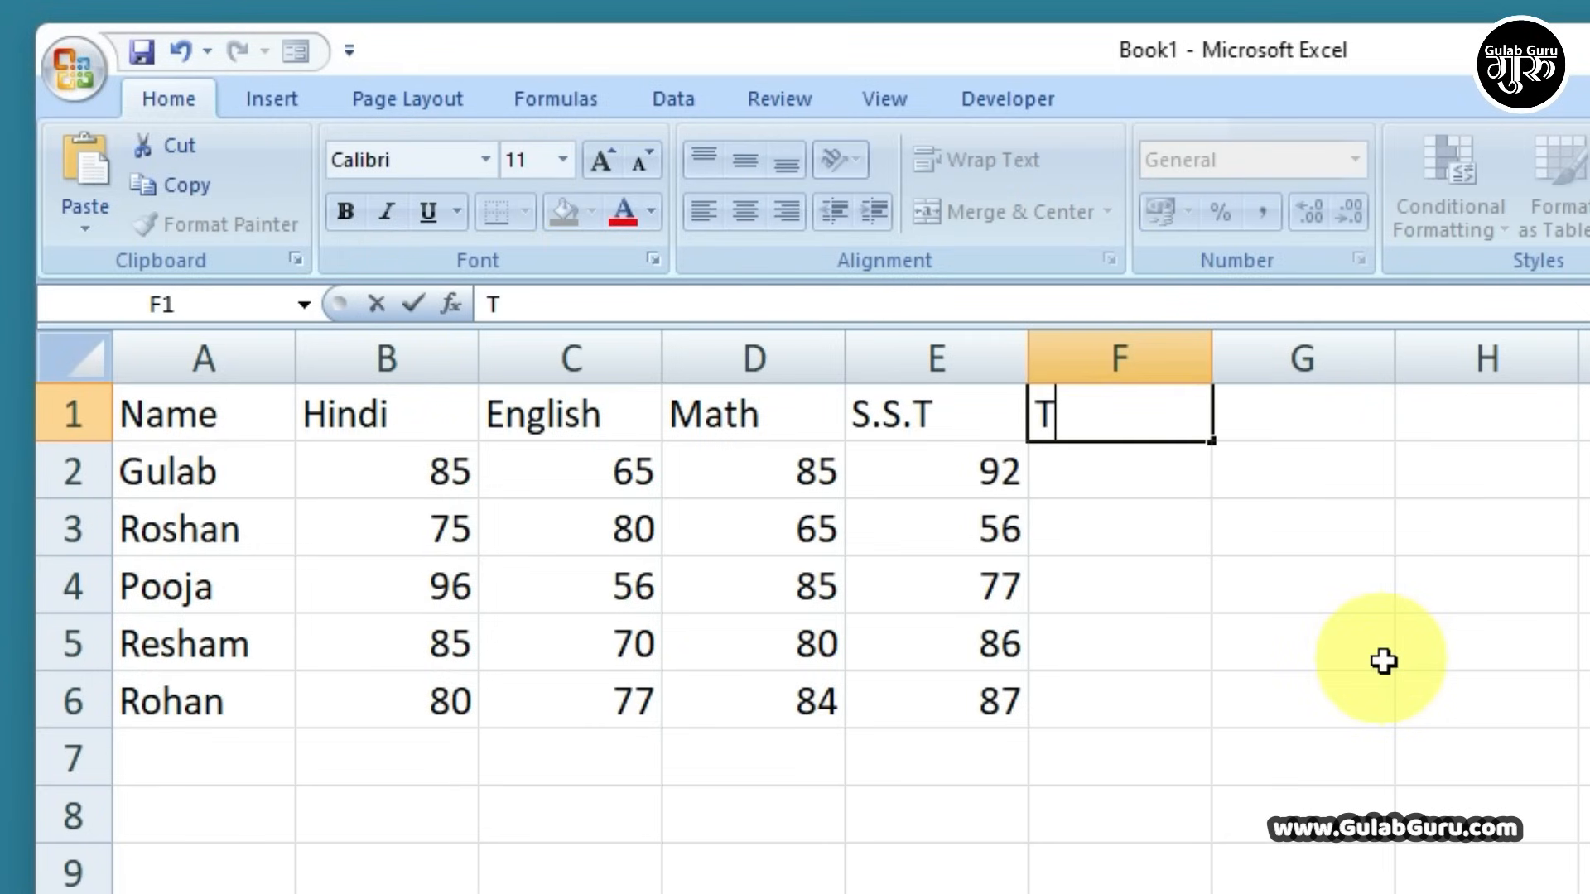
{"action": "type", "text": "otal"}
{"action": "left_click", "coordinate": [1304, 815]}
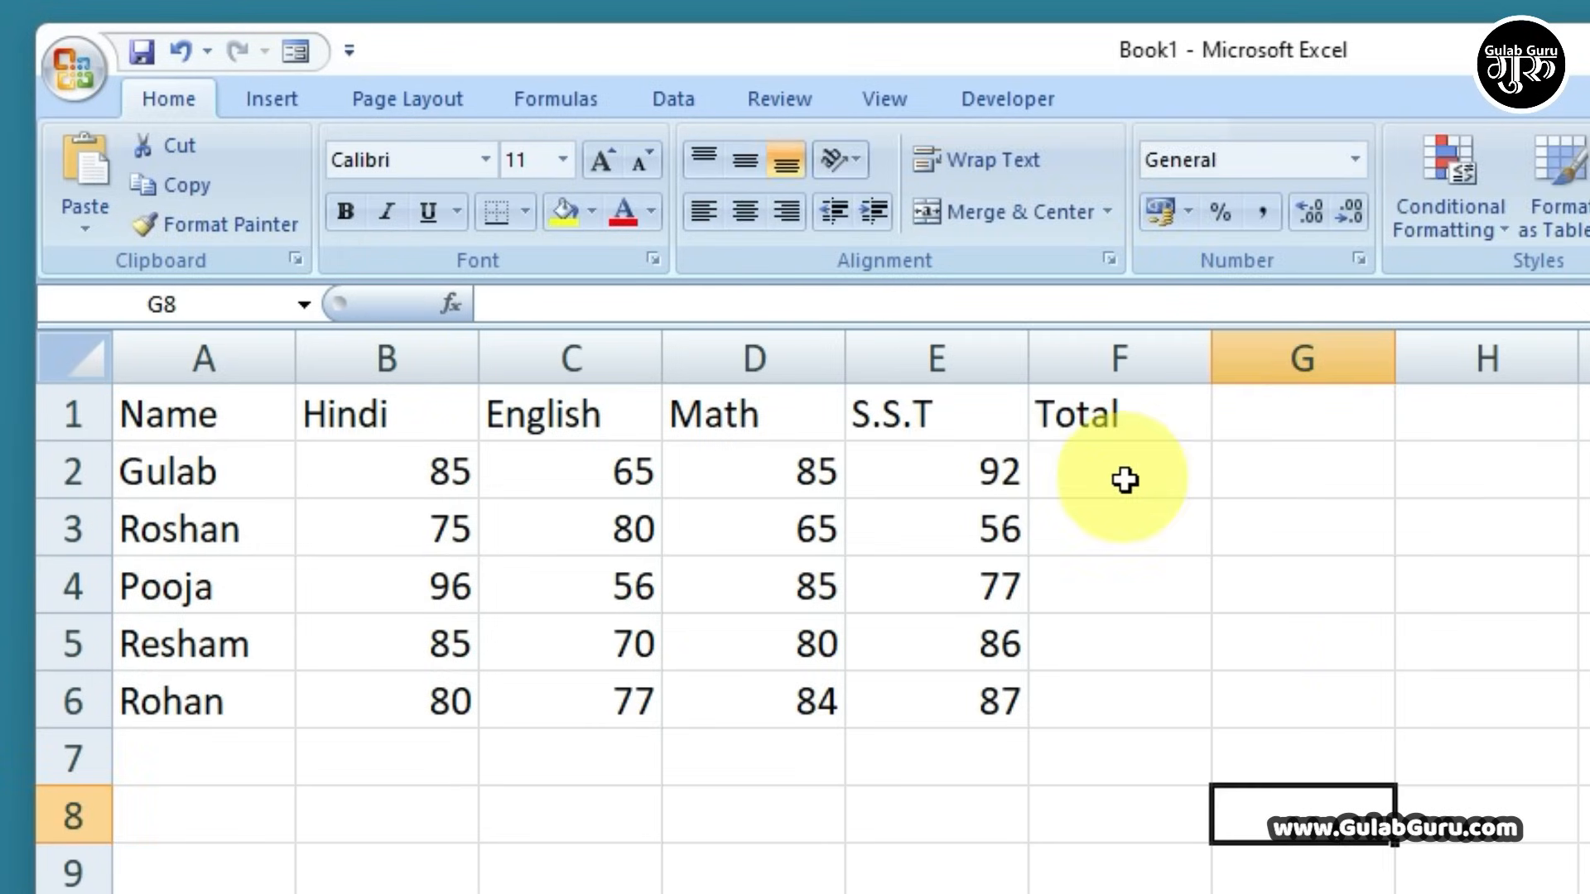
{"action": "left_click_drag", "start_coordinate": [426, 472], "coordinate": [985, 488]}
Enter =B2+C2+D2+E2 in F2 to total the first student's marks as 327
{"action": "left_click", "coordinate": [1104, 468]}
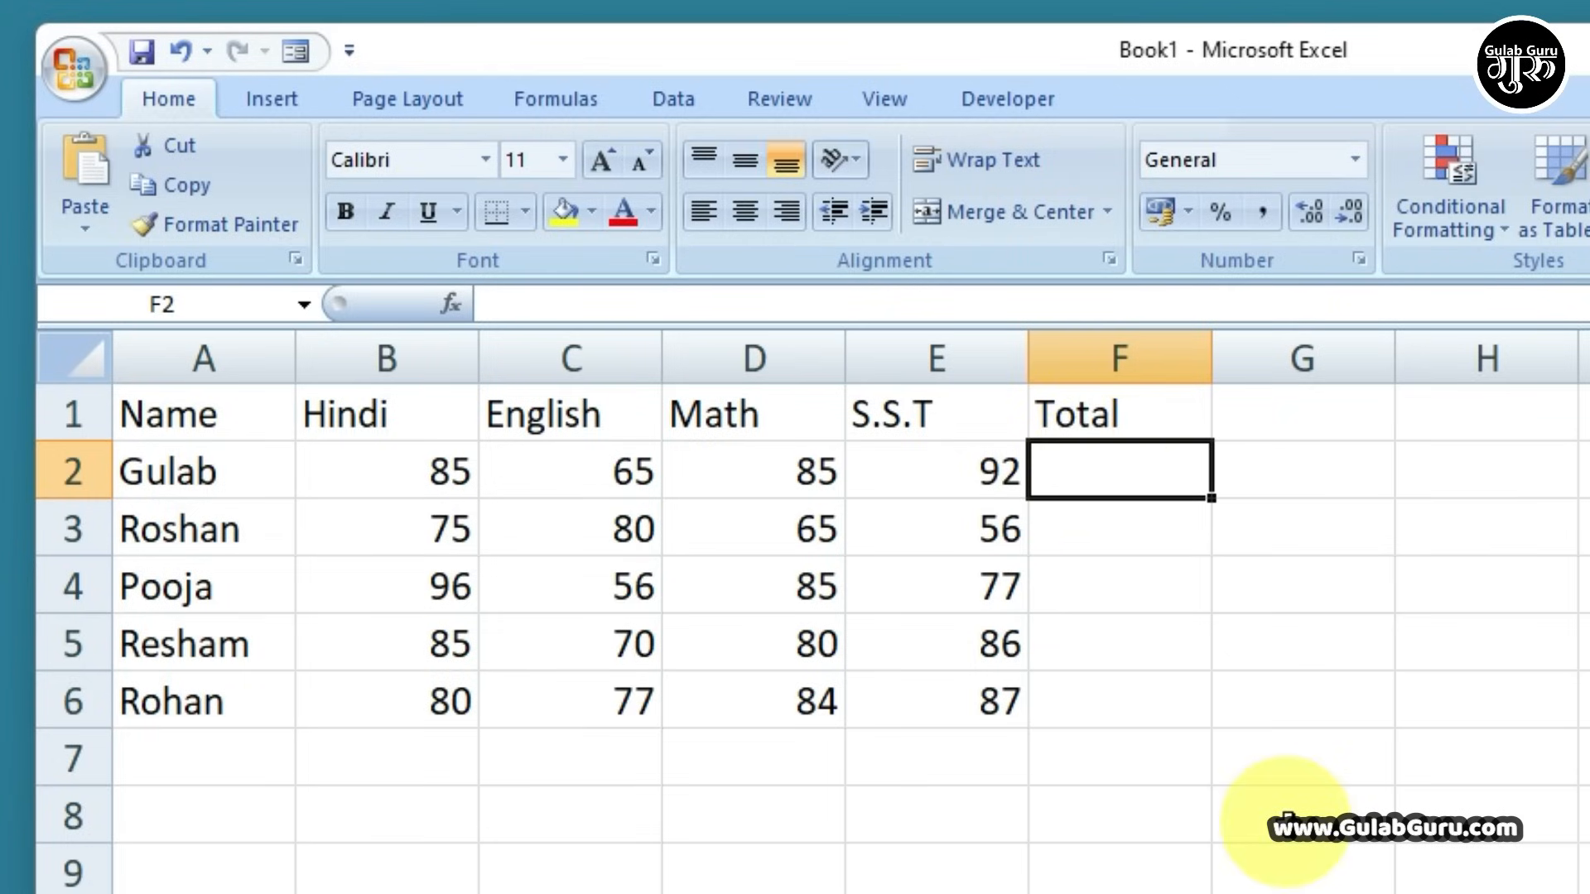
{"action": "type", "text": "="}
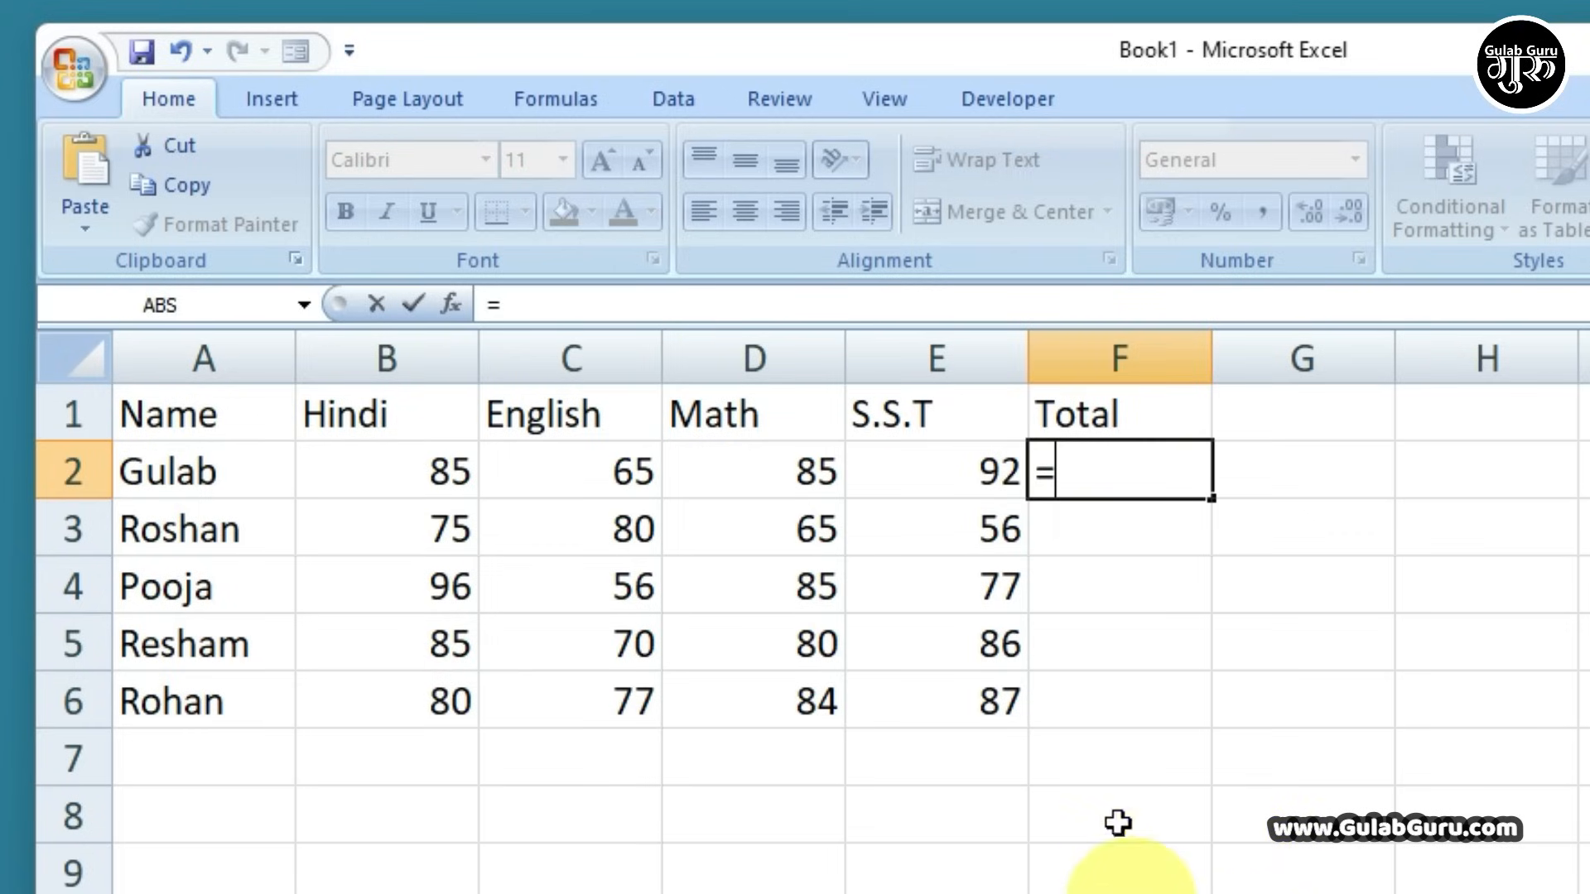
{"action": "left_click", "coordinate": [415, 469]}
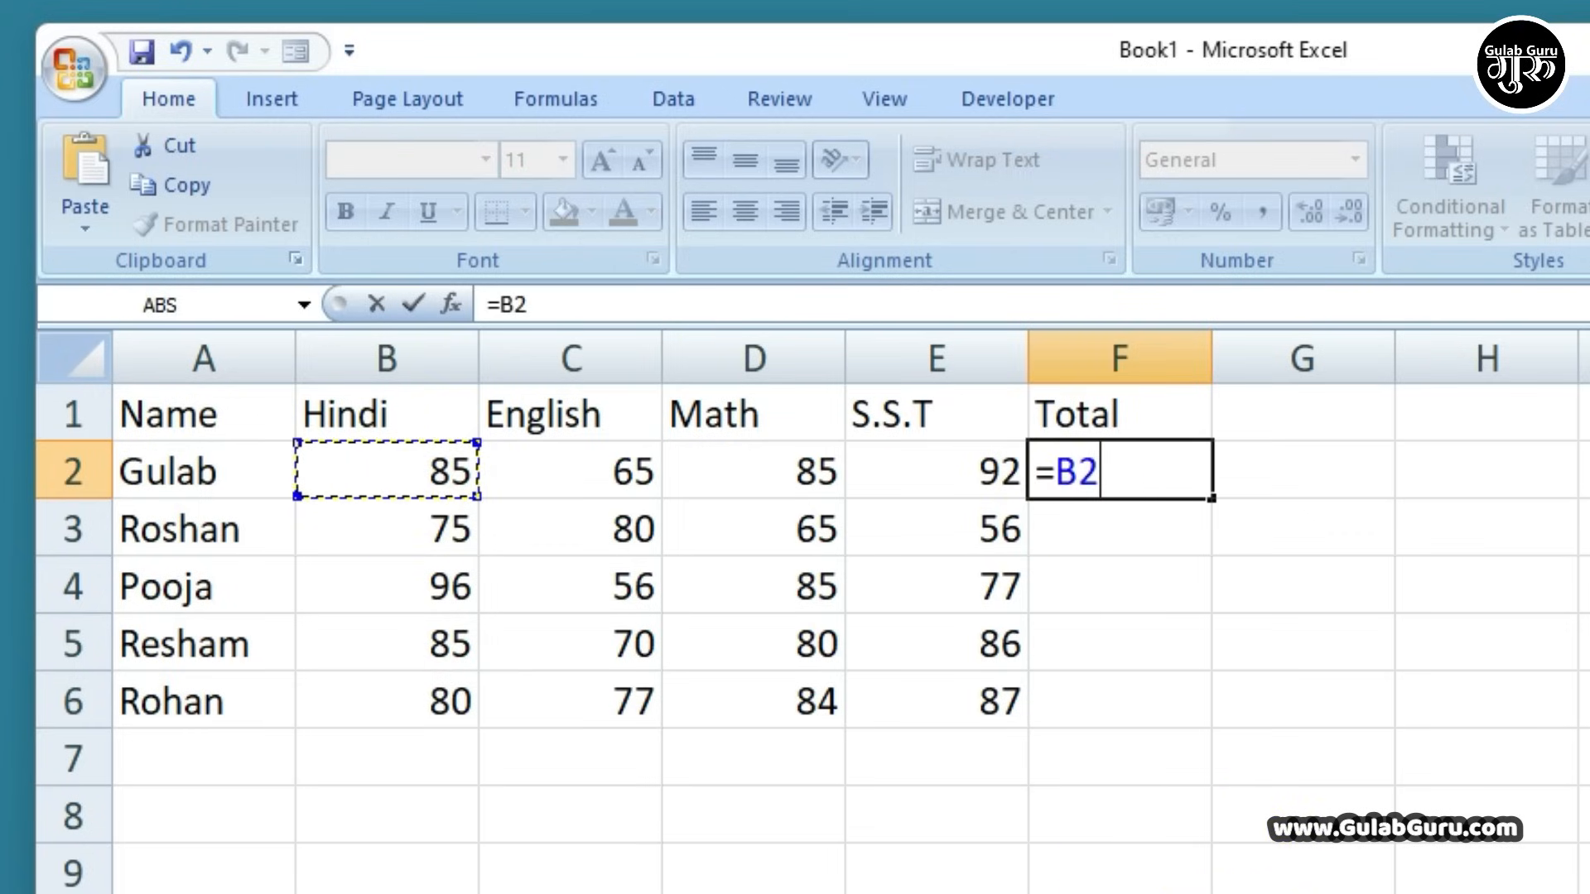
{"action": "type", "text": "+"}
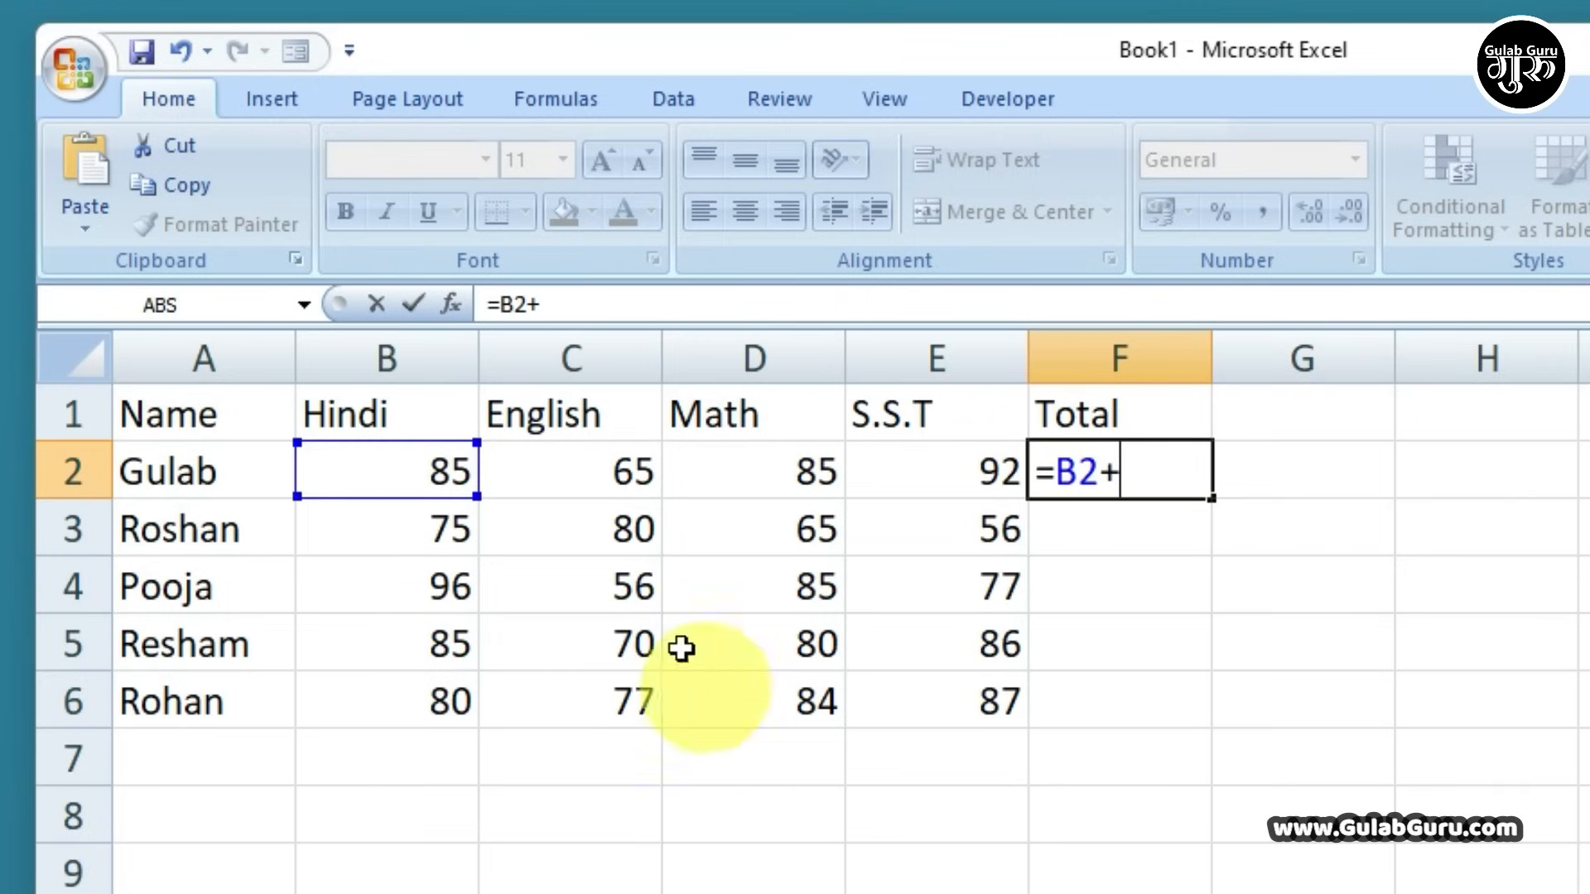
{"action": "left_click", "coordinate": [593, 476]}
{"action": "type", "text": "+"}
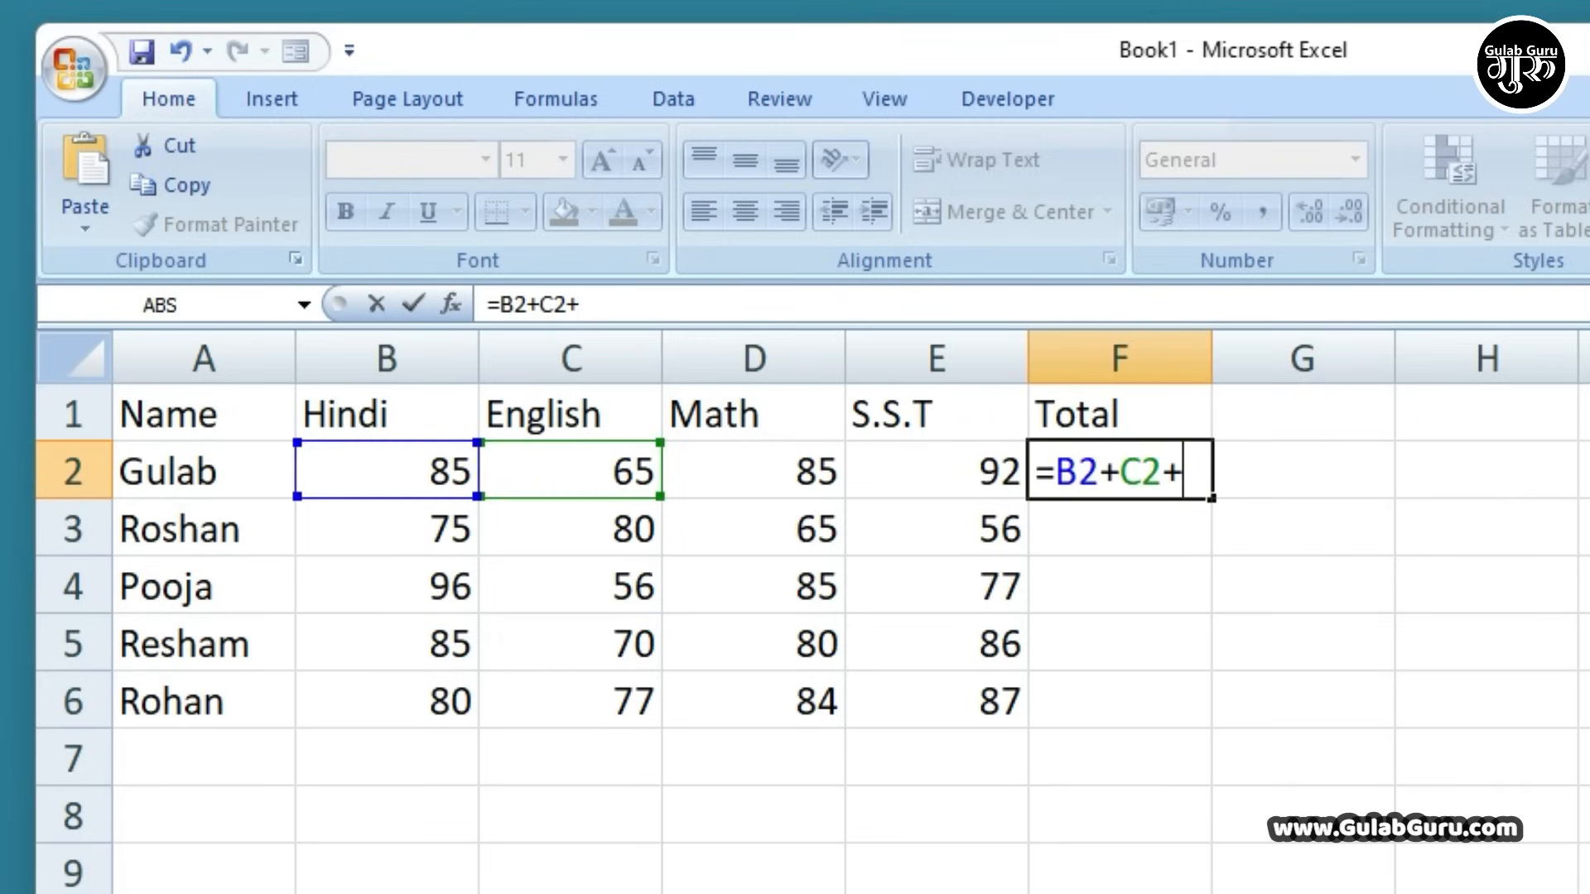
{"action": "left_click", "coordinate": [756, 472]}
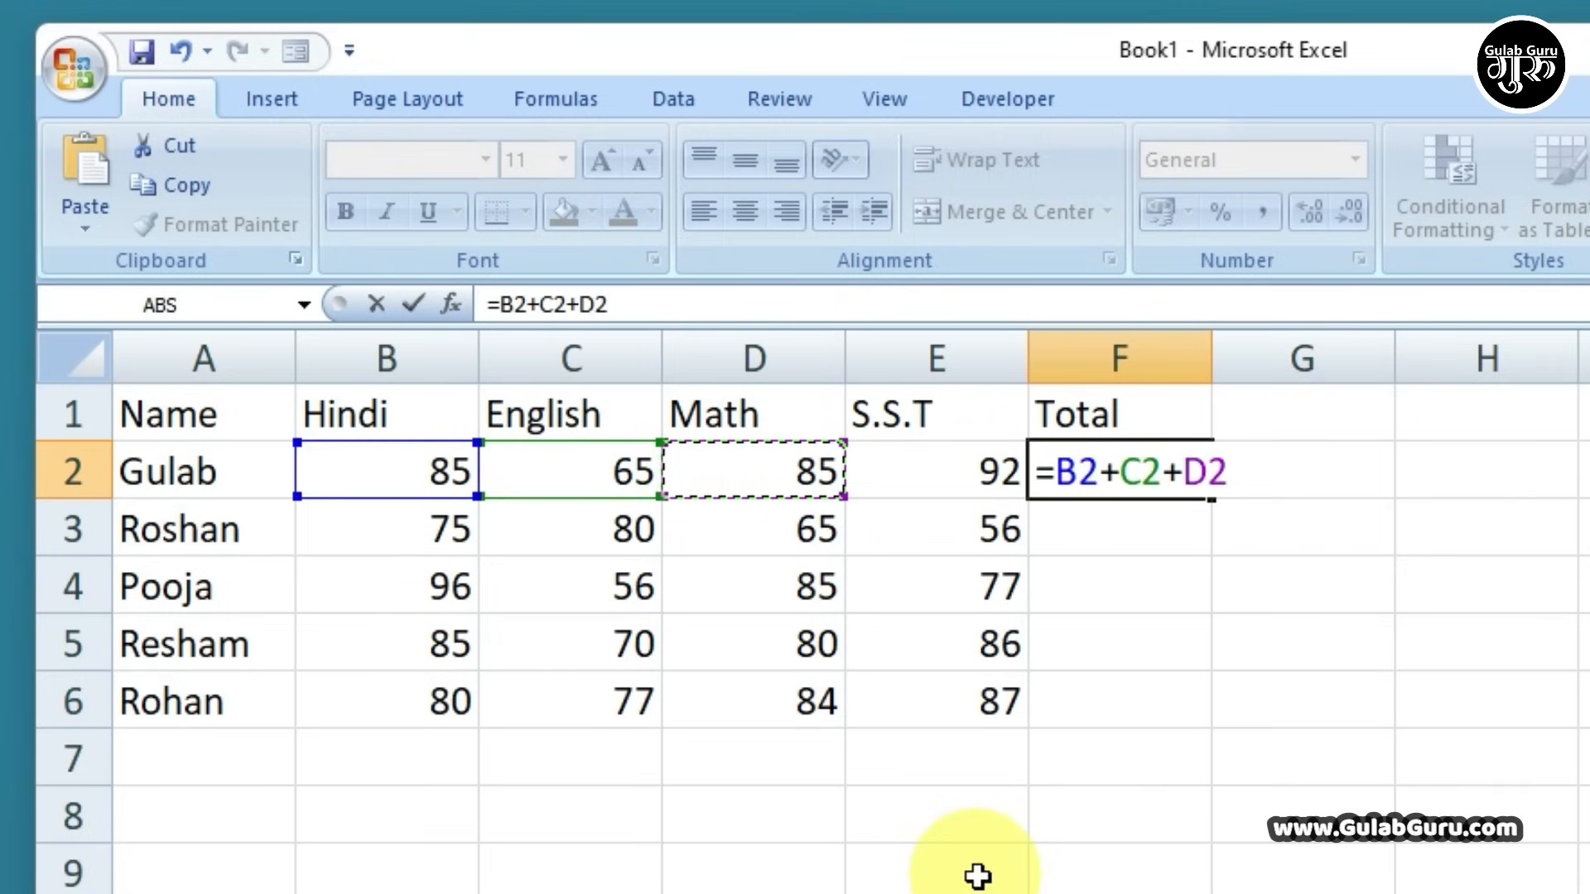
{"action": "type", "text": "+"}
{"action": "left_click", "coordinate": [969, 466]}
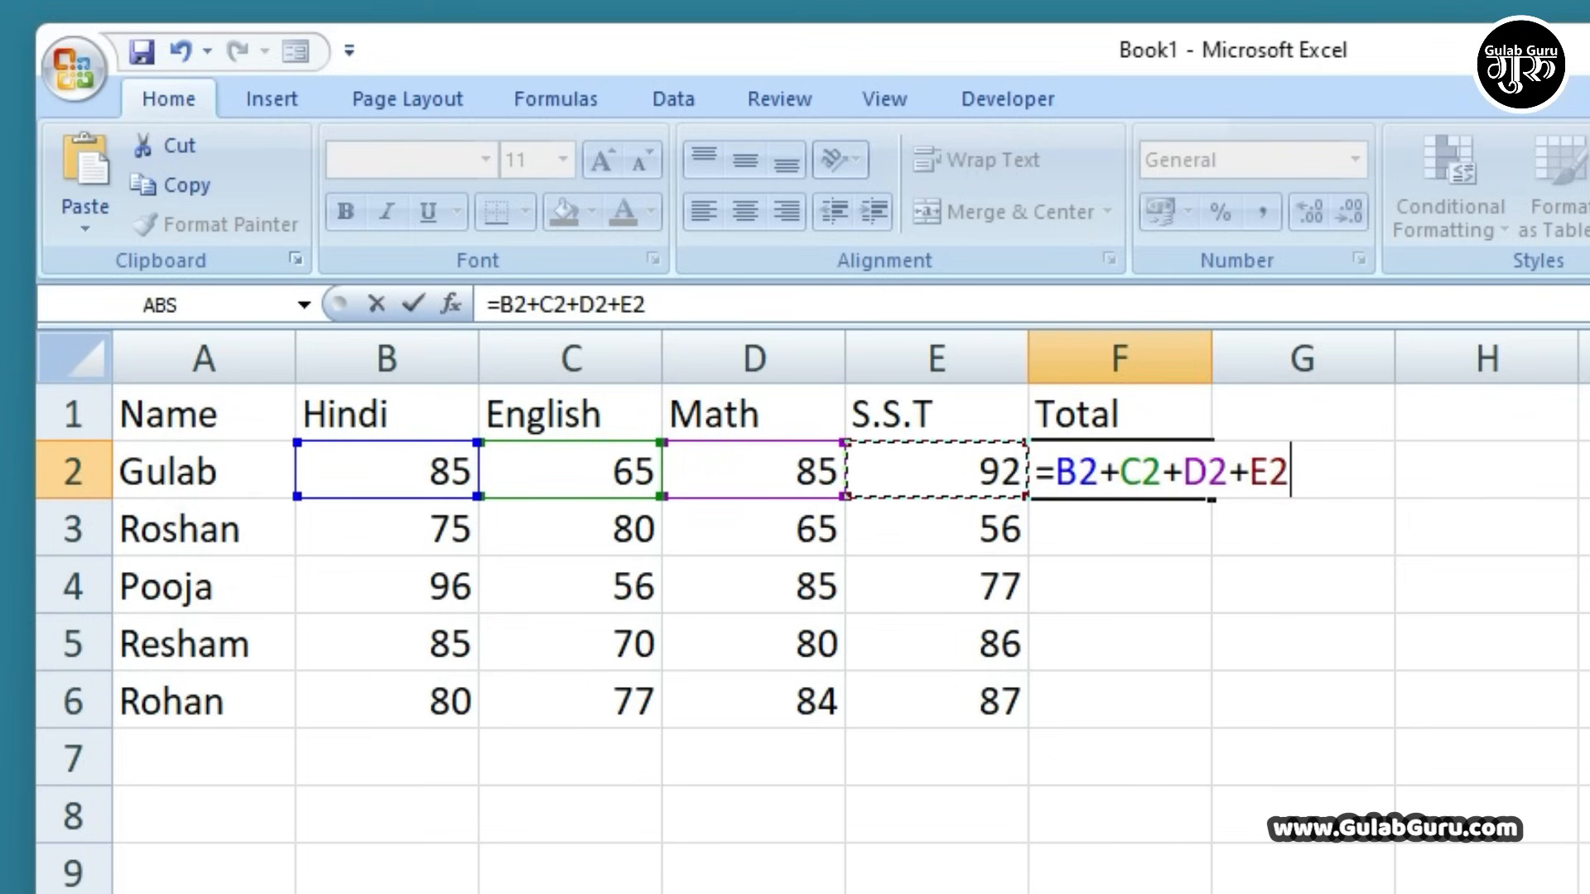
{"action": "key", "text": "Return"}
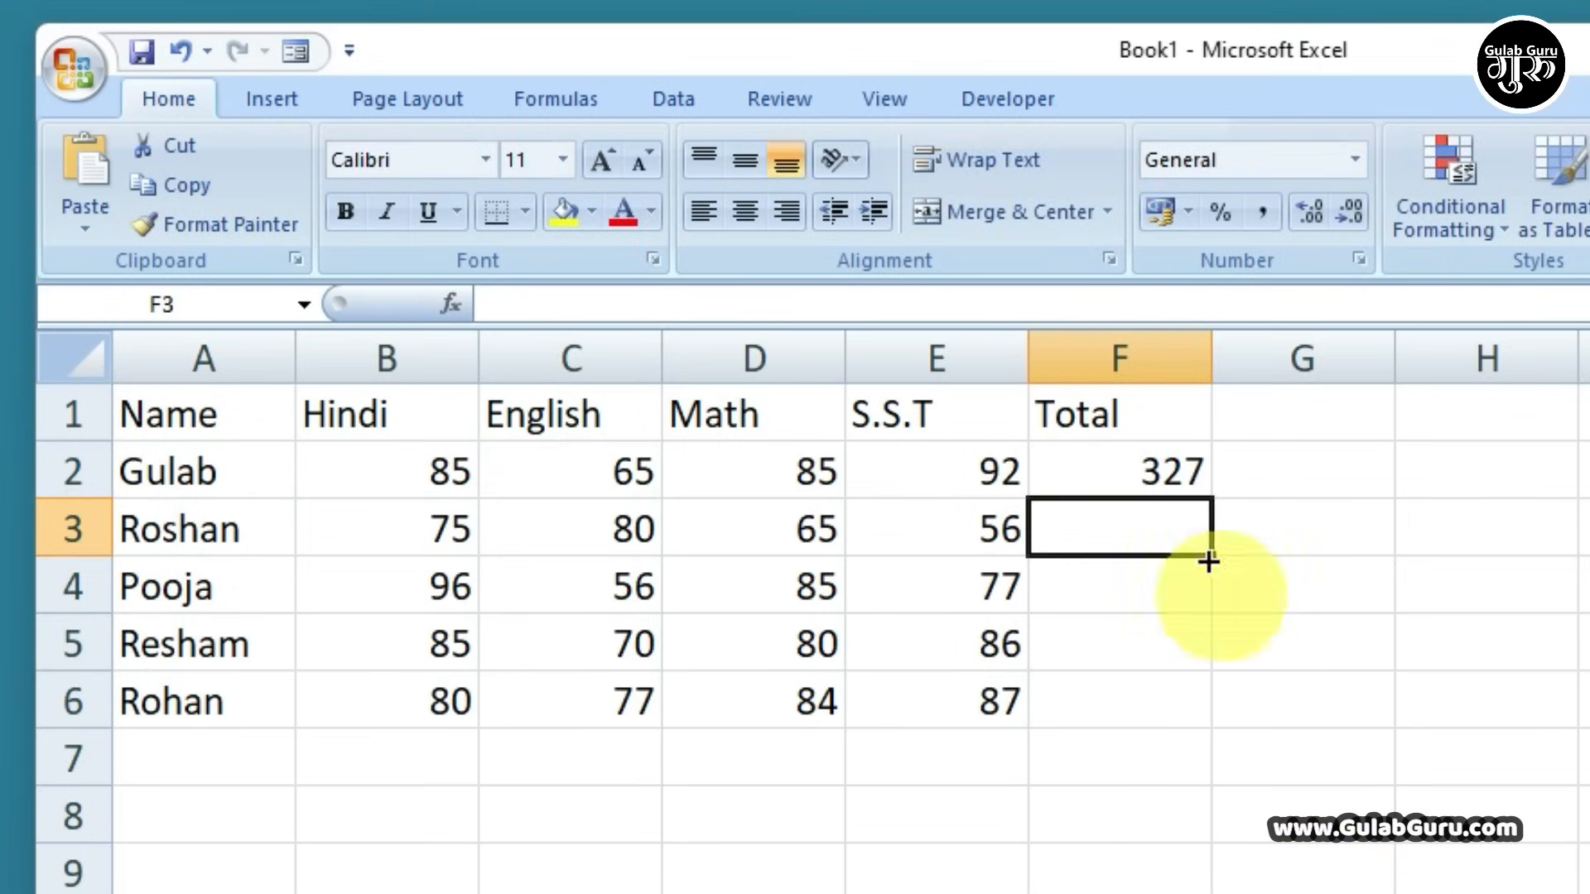
{"action": "left_click", "coordinate": [1106, 464]}
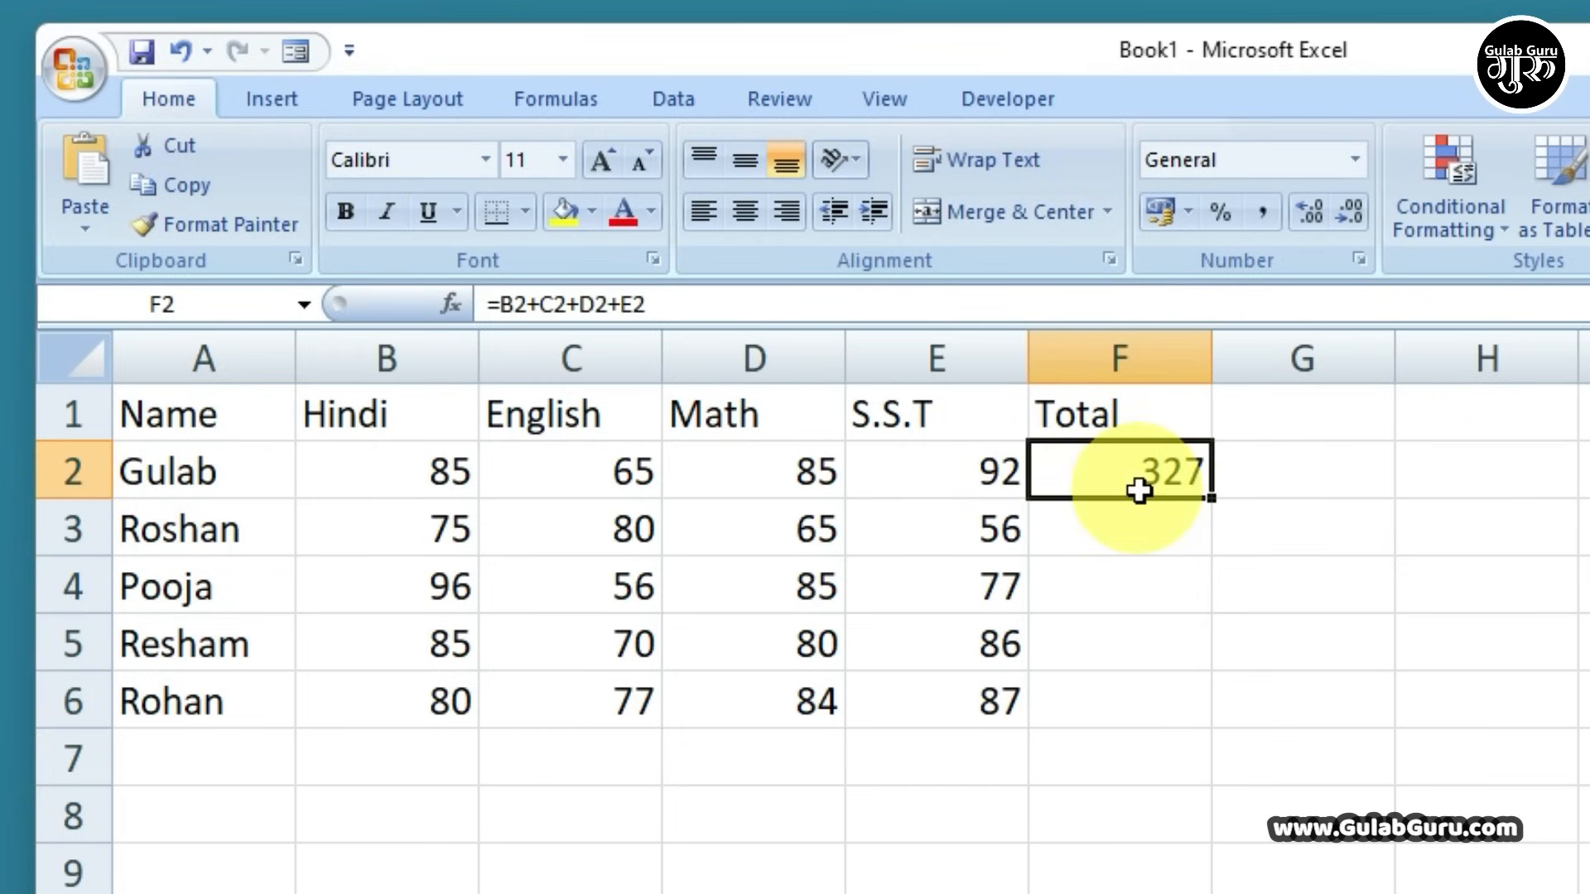
{"action": "left_click_drag", "start_coordinate": [422, 471], "coordinate": [928, 464]}
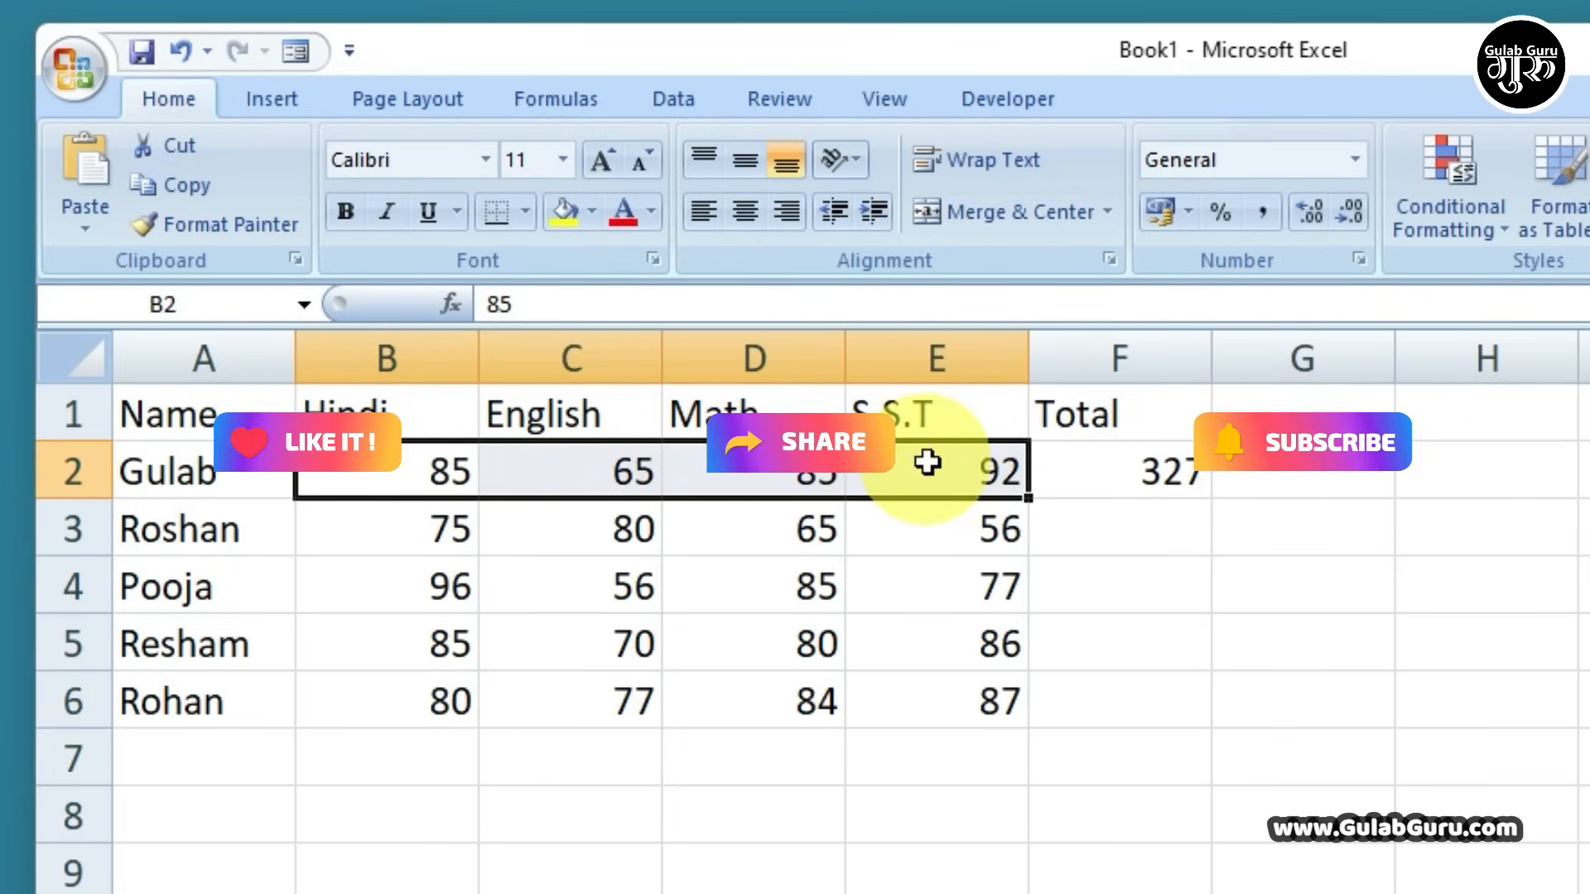
{"action": "left_click", "coordinate": [1146, 480]}
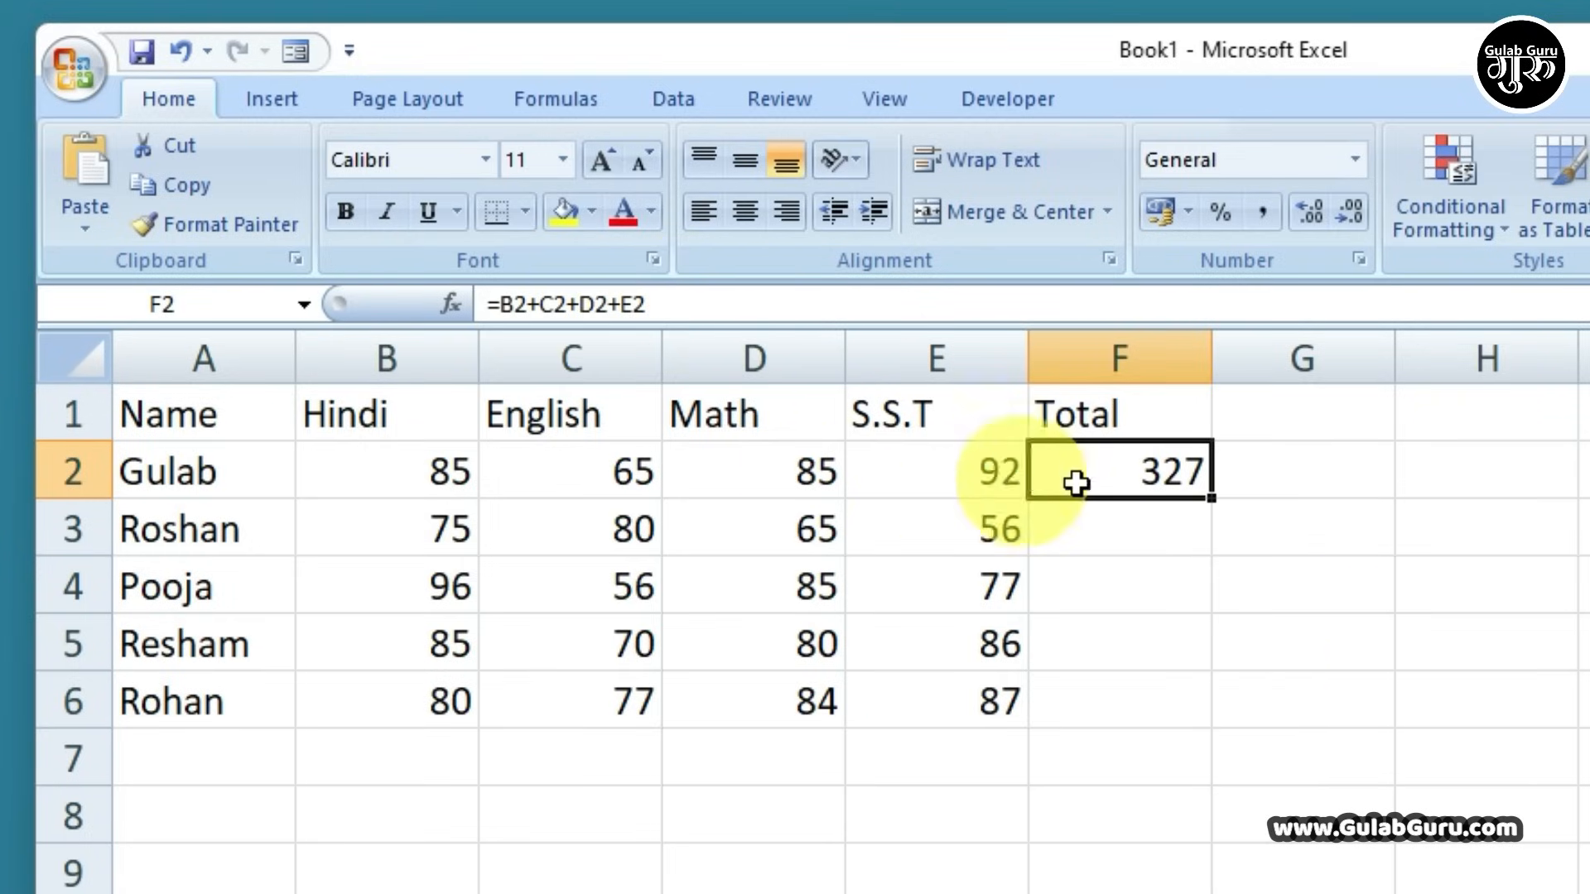
{"action": "left_click", "coordinate": [1146, 537]}
{"action": "left_click", "coordinate": [1114, 600]}
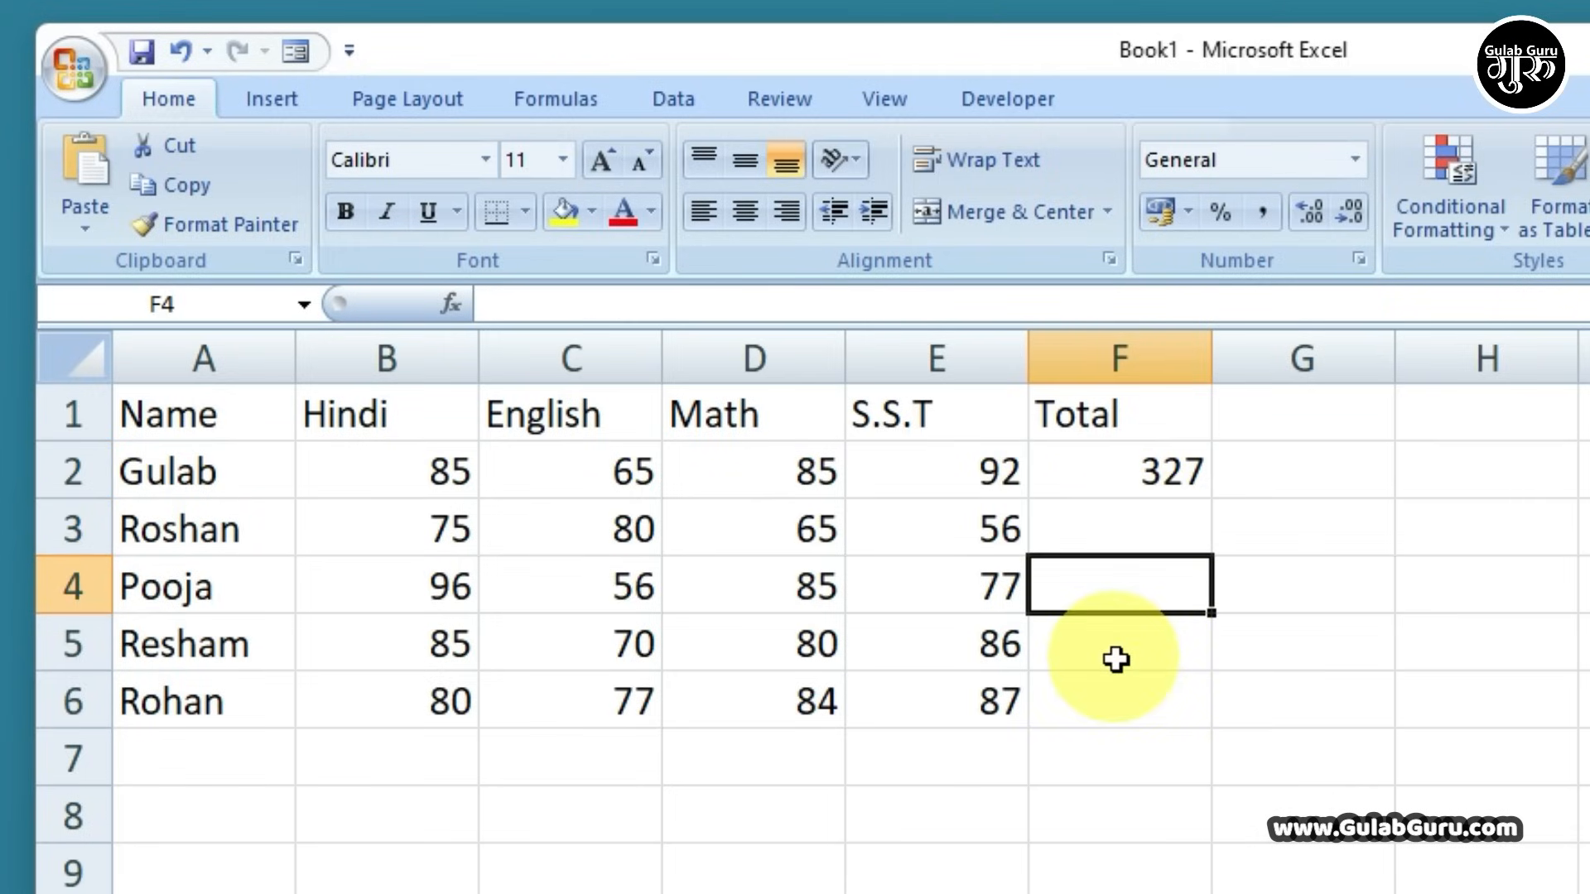
{"action": "left_click", "coordinate": [1109, 646]}
{"action": "left_click", "coordinate": [1104, 708]}
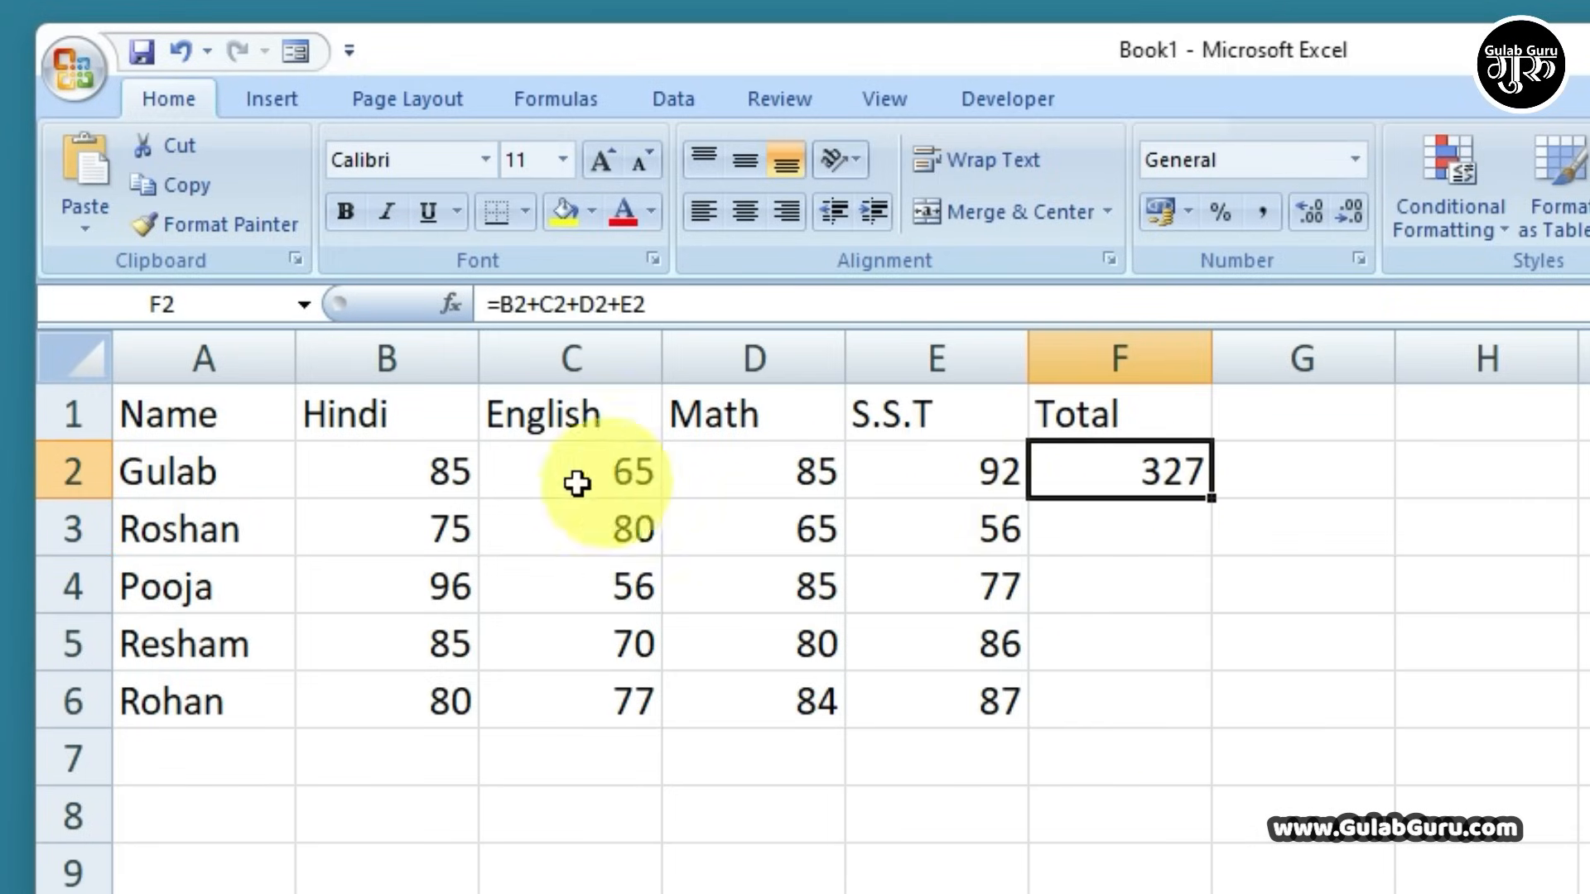
{"action": "left_click_drag", "start_coordinate": [430, 475], "coordinate": [1108, 468]}
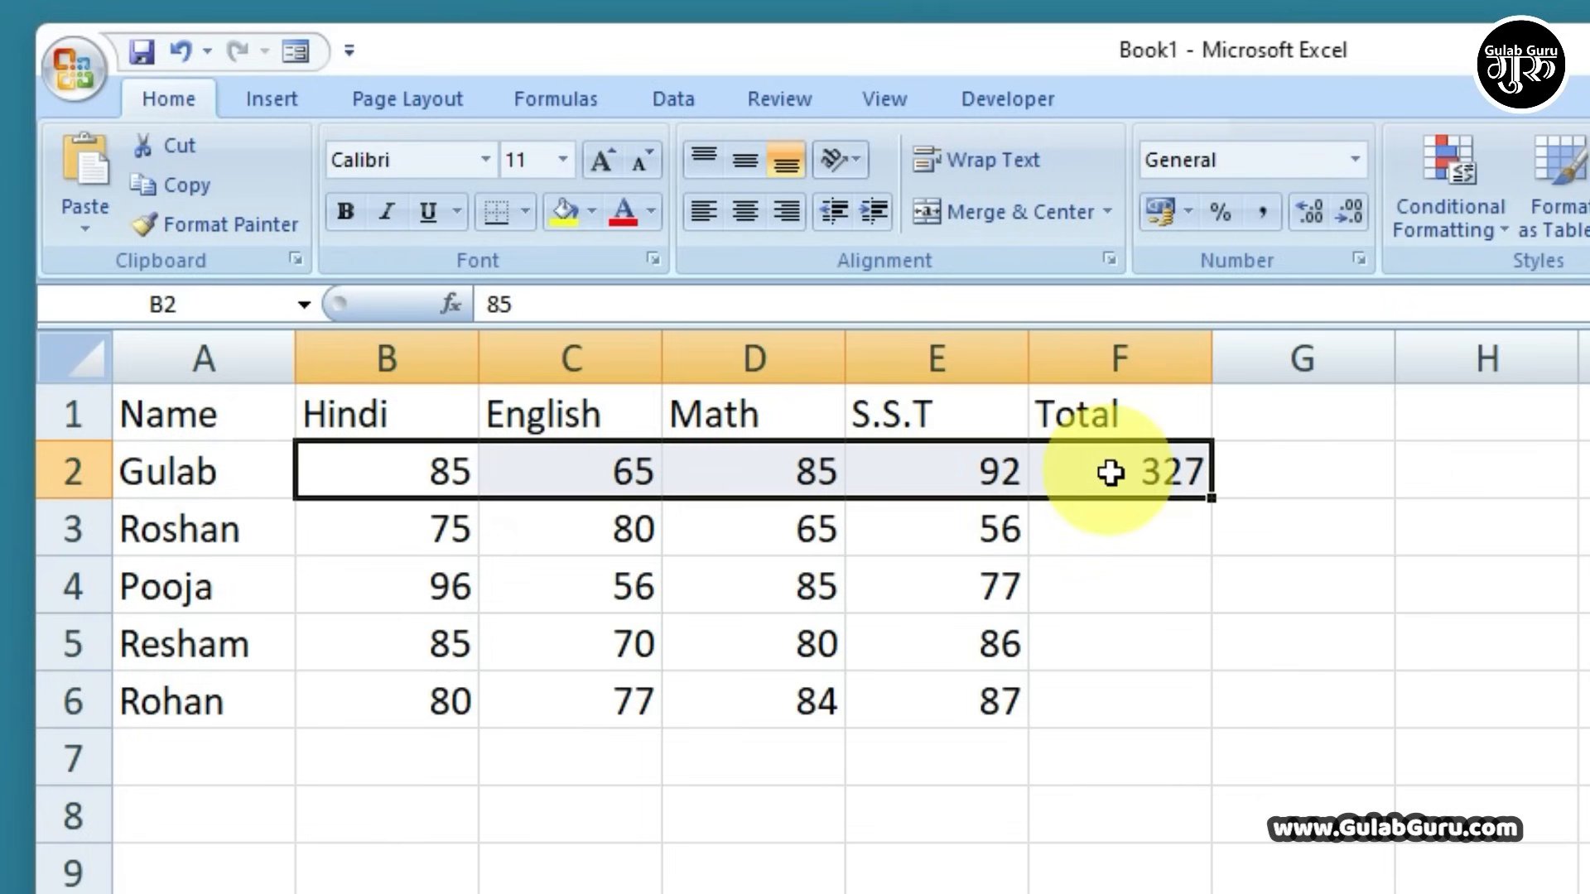
{"action": "left_click", "coordinate": [1106, 466]}
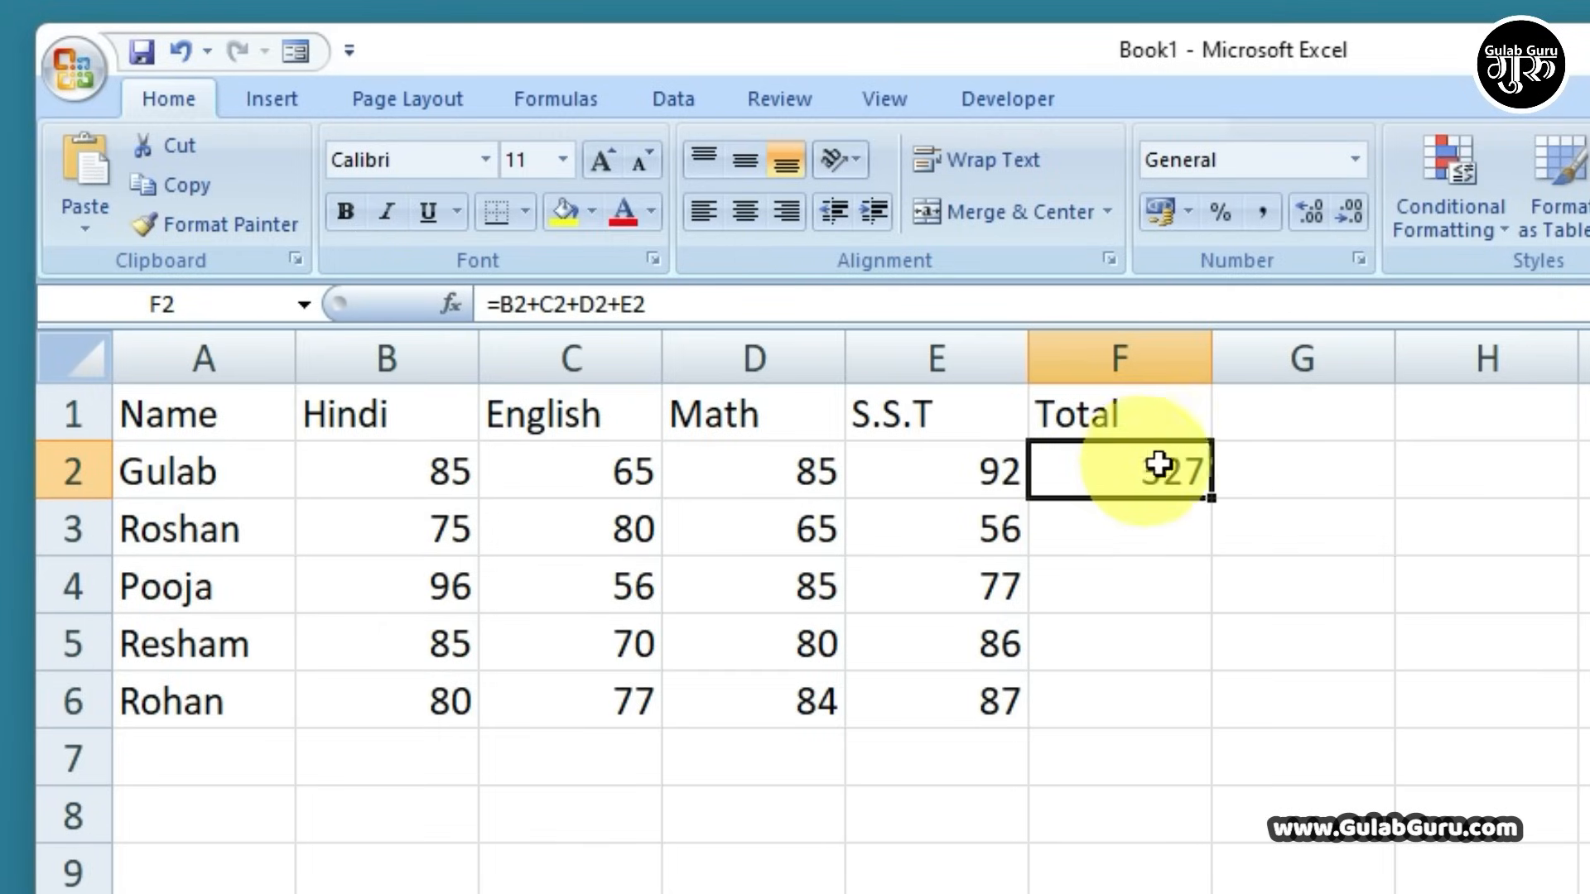
Fill the F2 total formula down to F6, then undo the fill
{"action": "left_click_drag", "start_coordinate": [1212, 498], "coordinate": [1218, 719]}
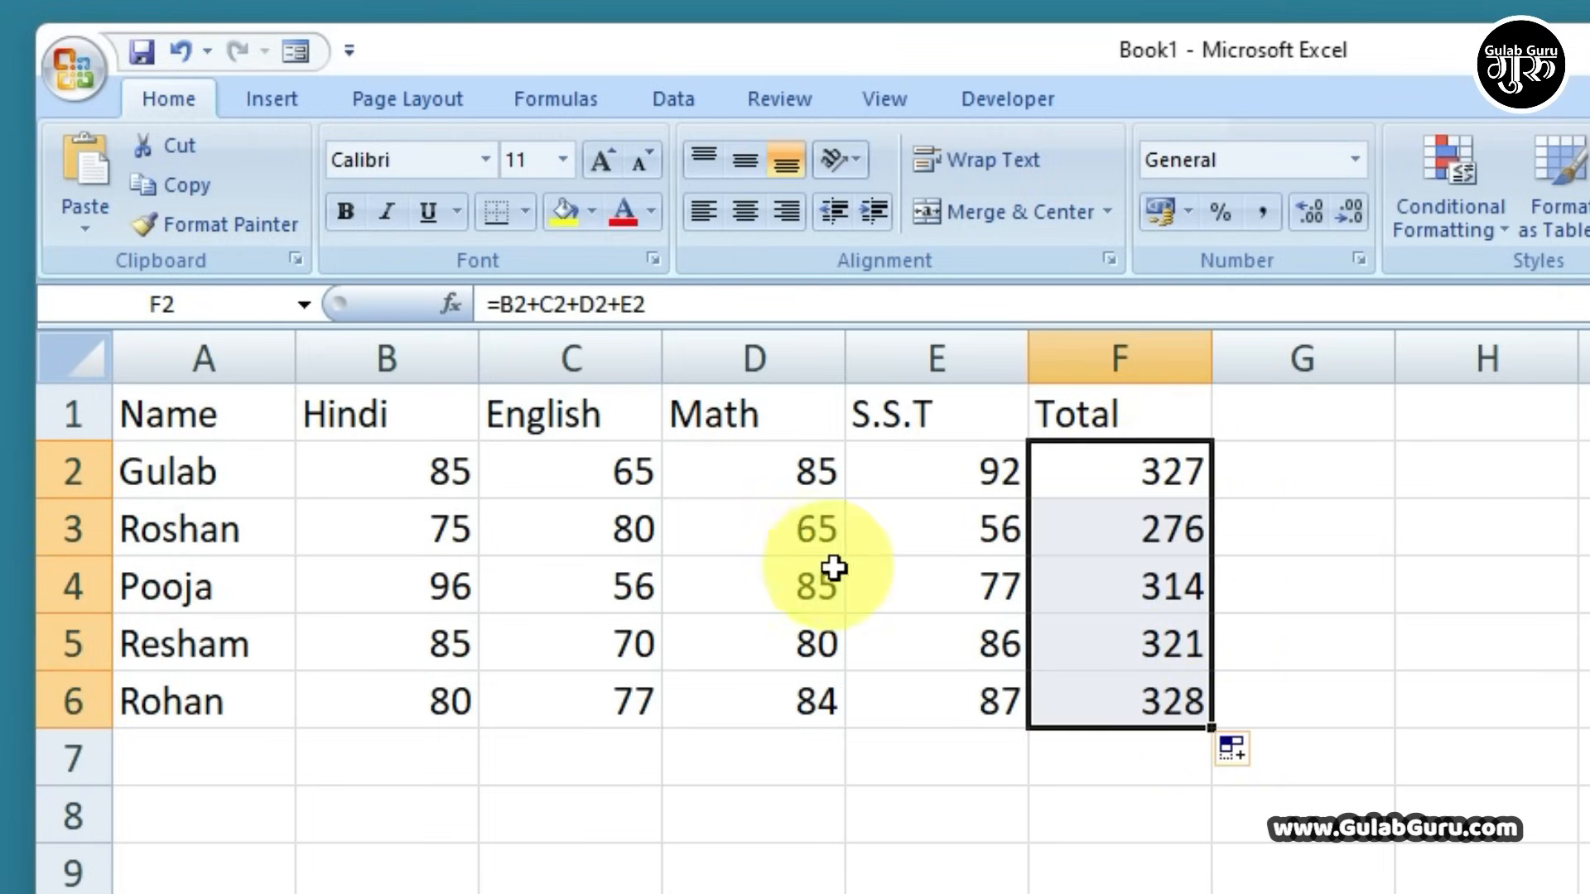
{"action": "key", "text": "ctrl+z"}
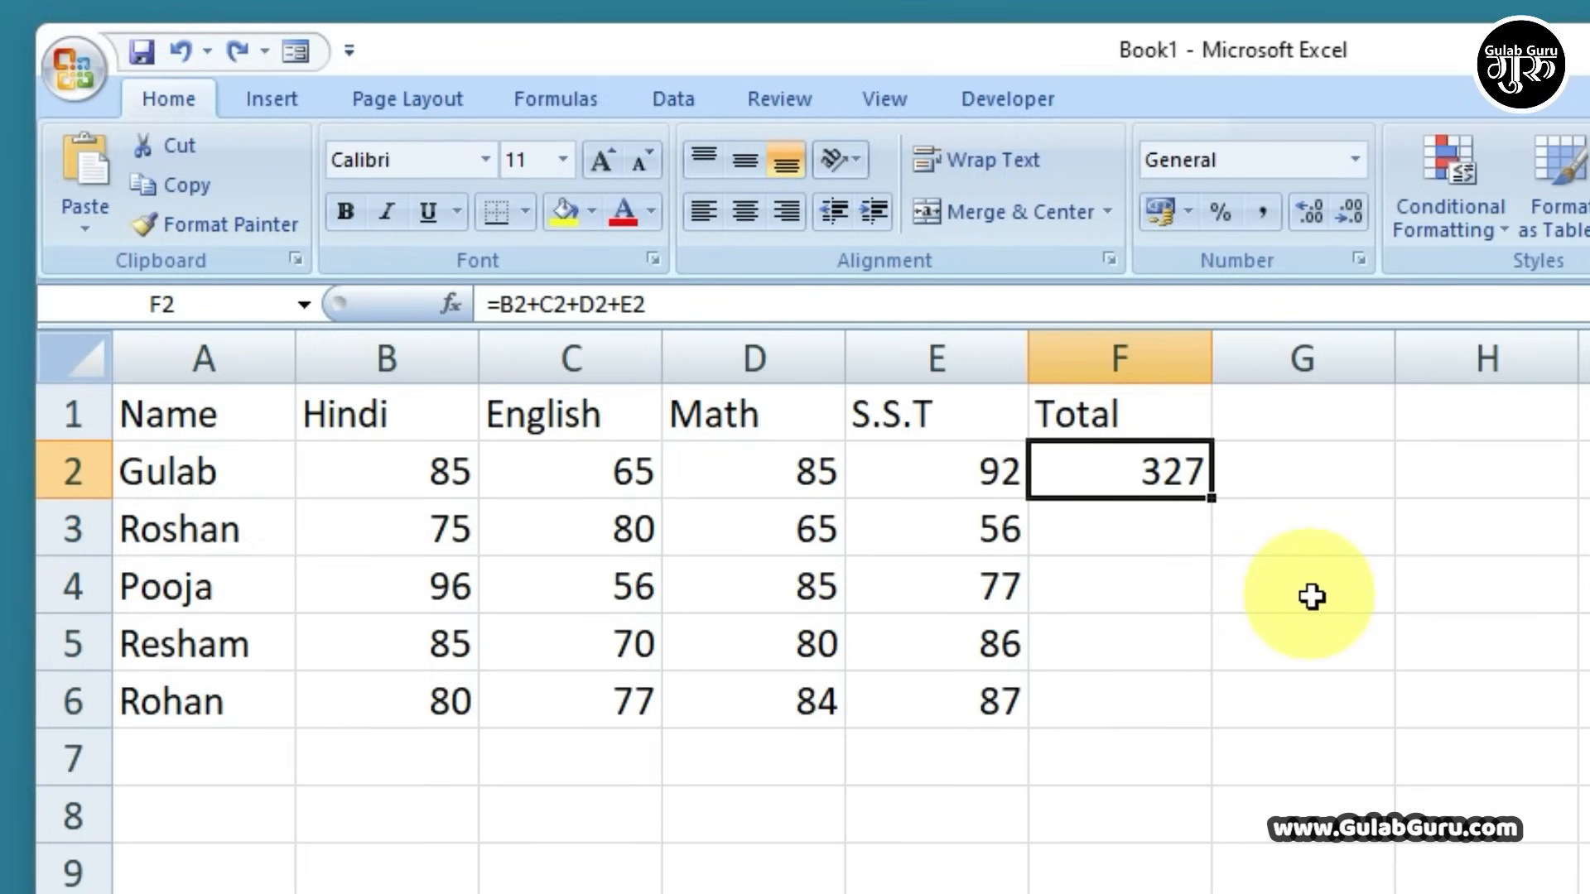
{"action": "left_click", "coordinate": [1312, 596]}
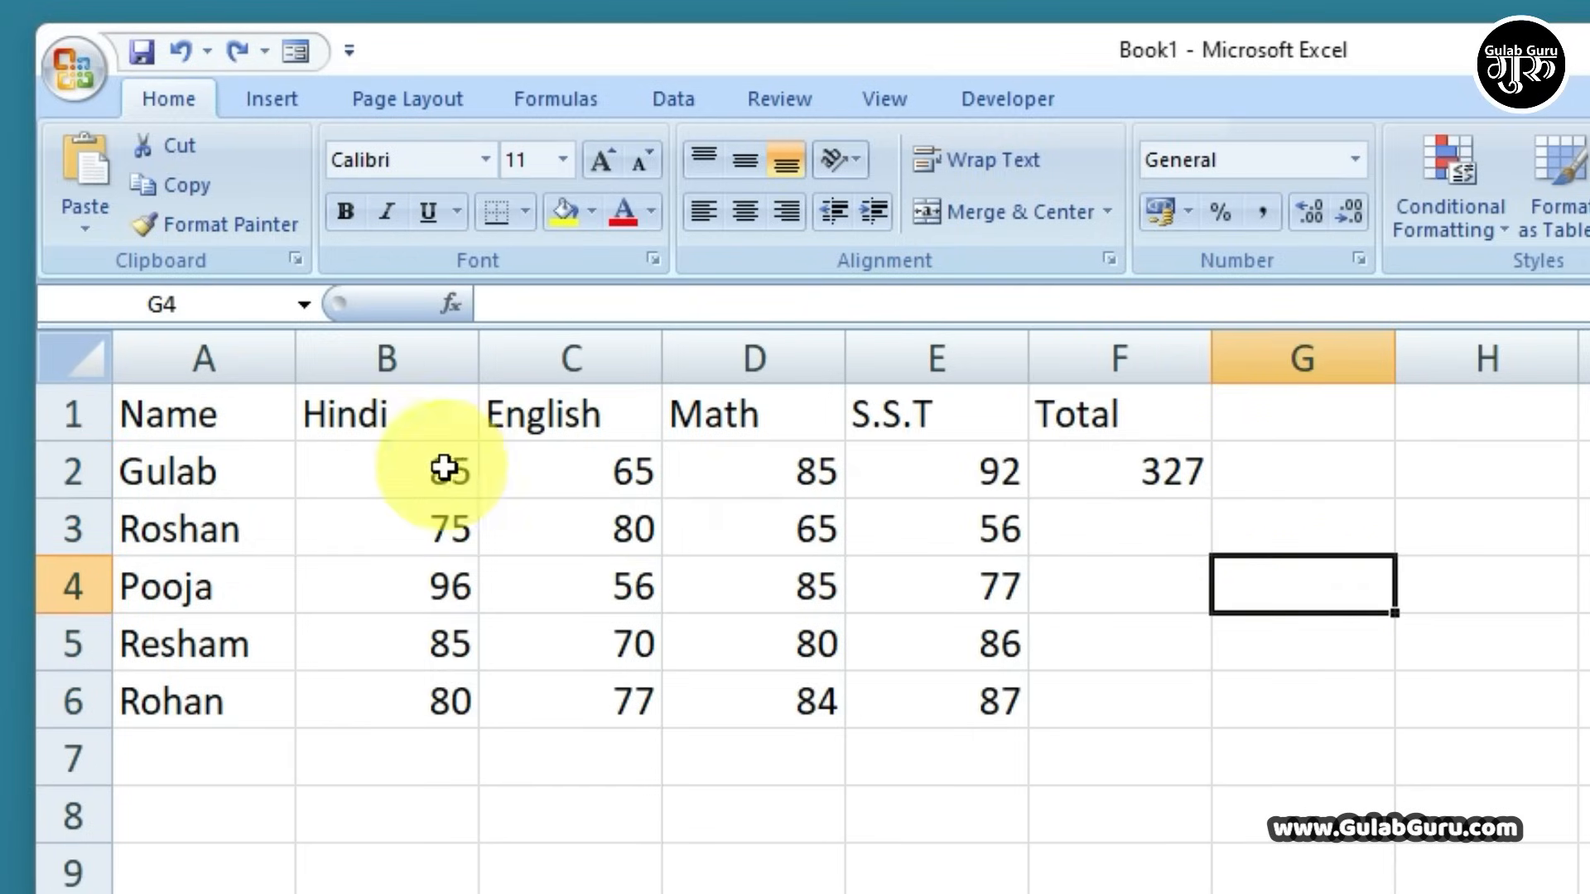
{"action": "left_click_drag", "start_coordinate": [414, 461], "coordinate": [1020, 495]}
{"action": "left_click", "coordinate": [1149, 487]}
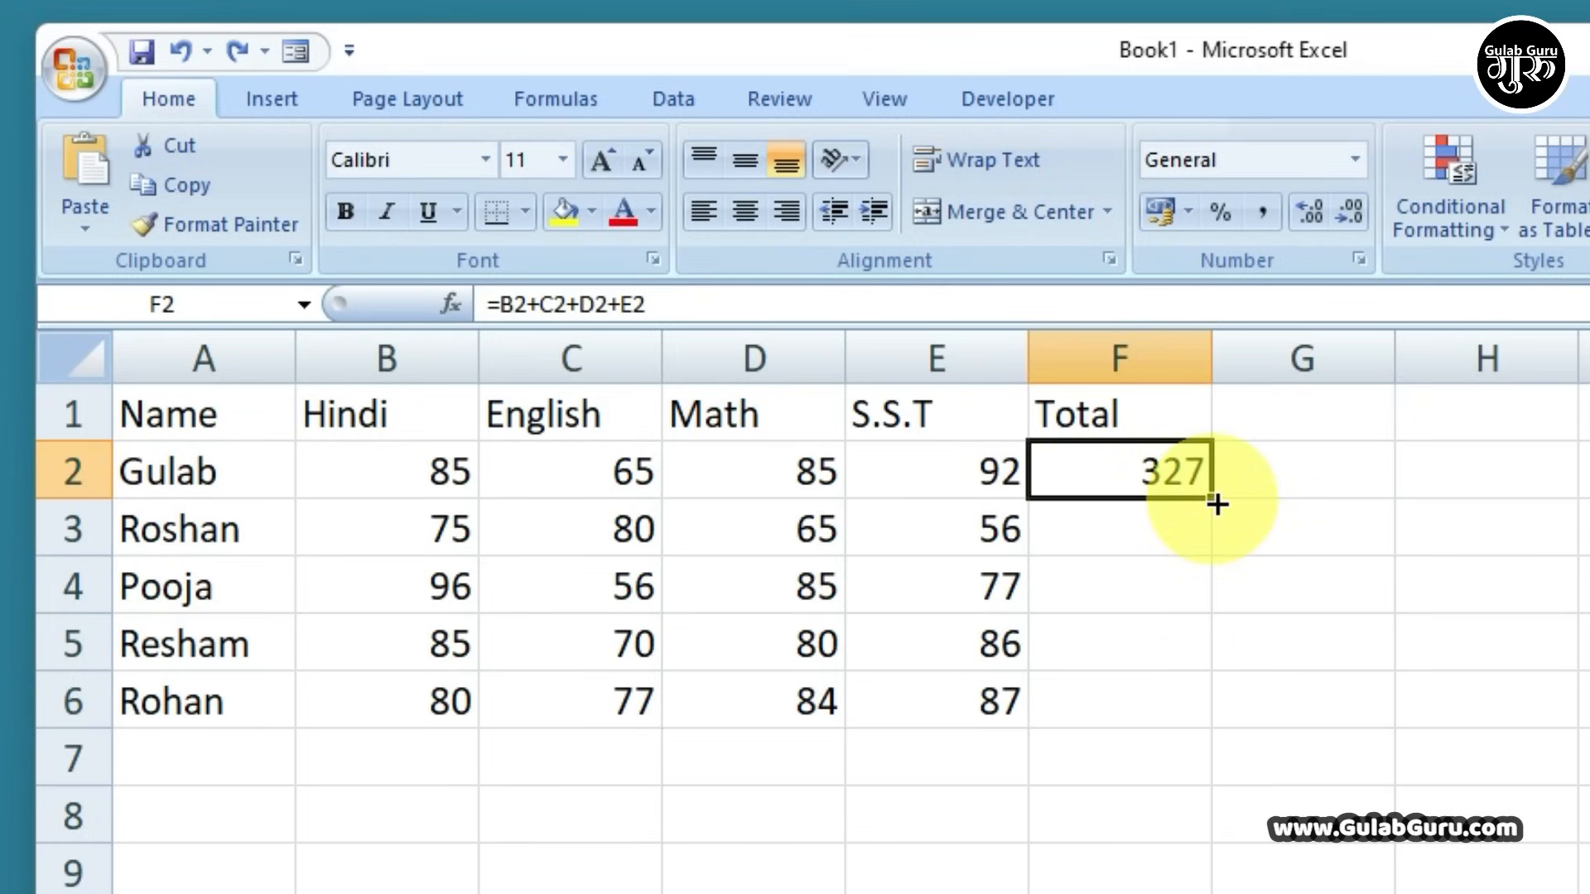
Refill the totals down to F6, then clear everything in F2:F6
{"action": "left_click_drag", "start_coordinate": [1215, 504], "coordinate": [1207, 709]}
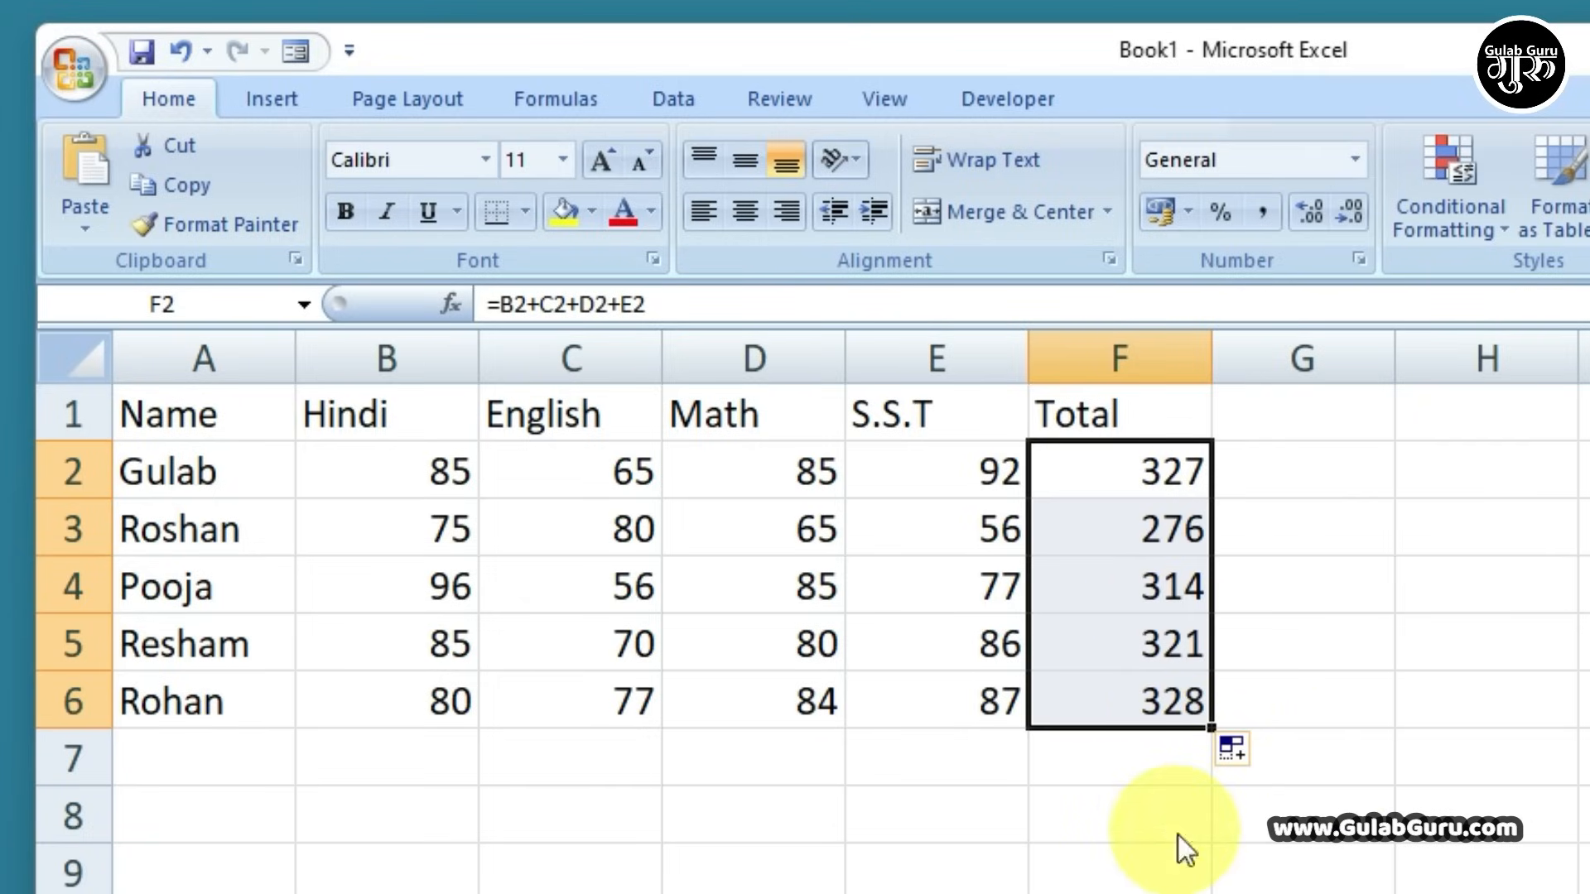
{"action": "left_click", "coordinate": [1227, 824]}
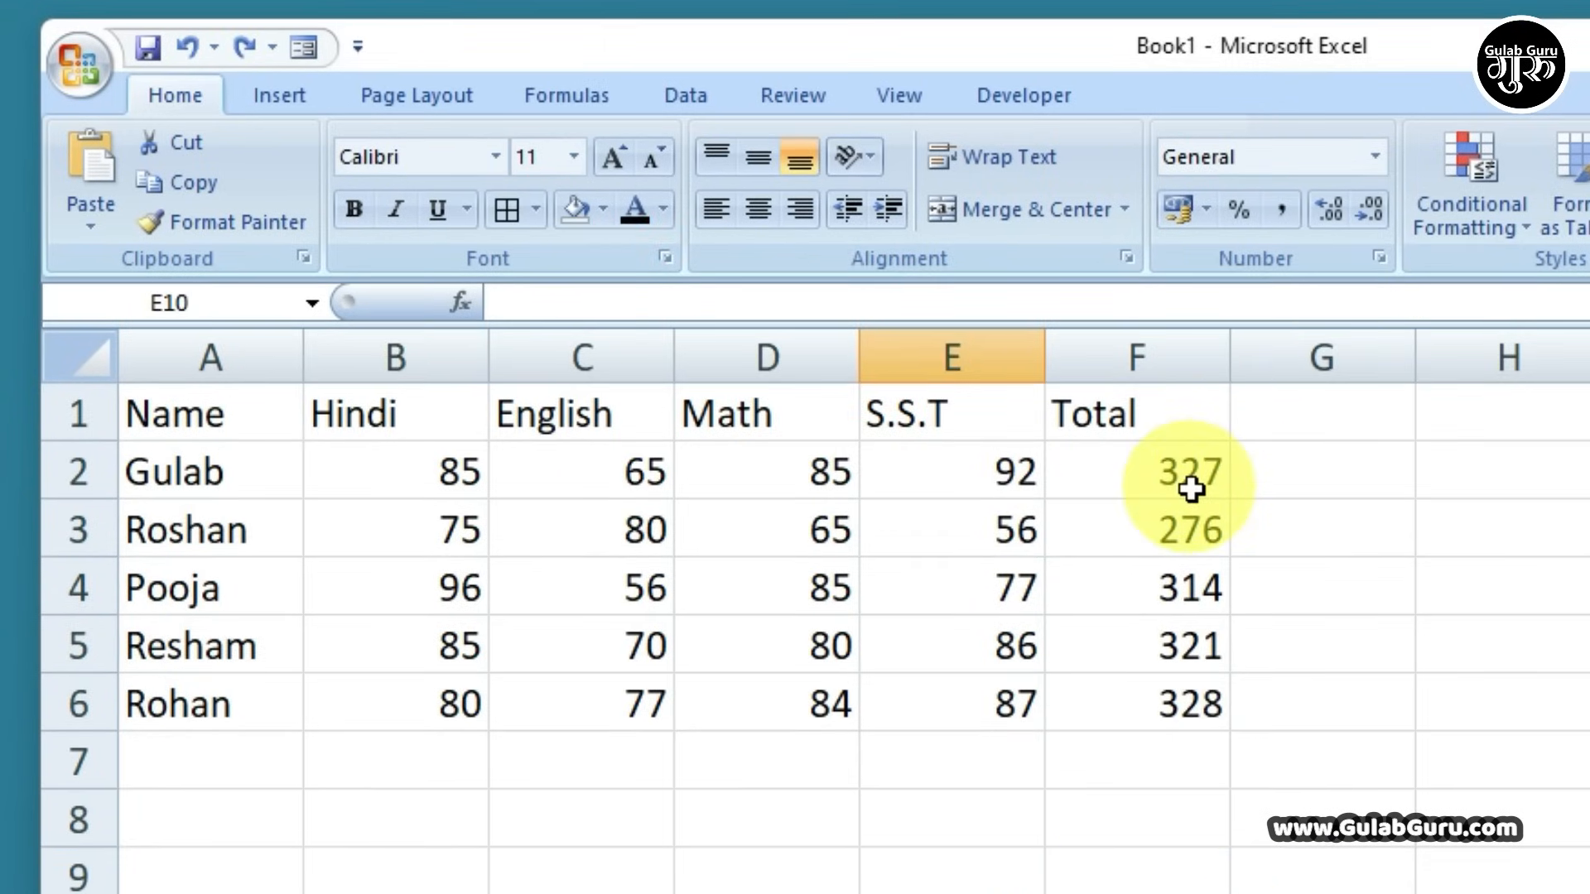
{"action": "left_click_drag", "start_coordinate": [477, 463], "coordinate": [960, 464]}
{"action": "left_click_drag", "start_coordinate": [1143, 486], "coordinate": [1148, 678]}
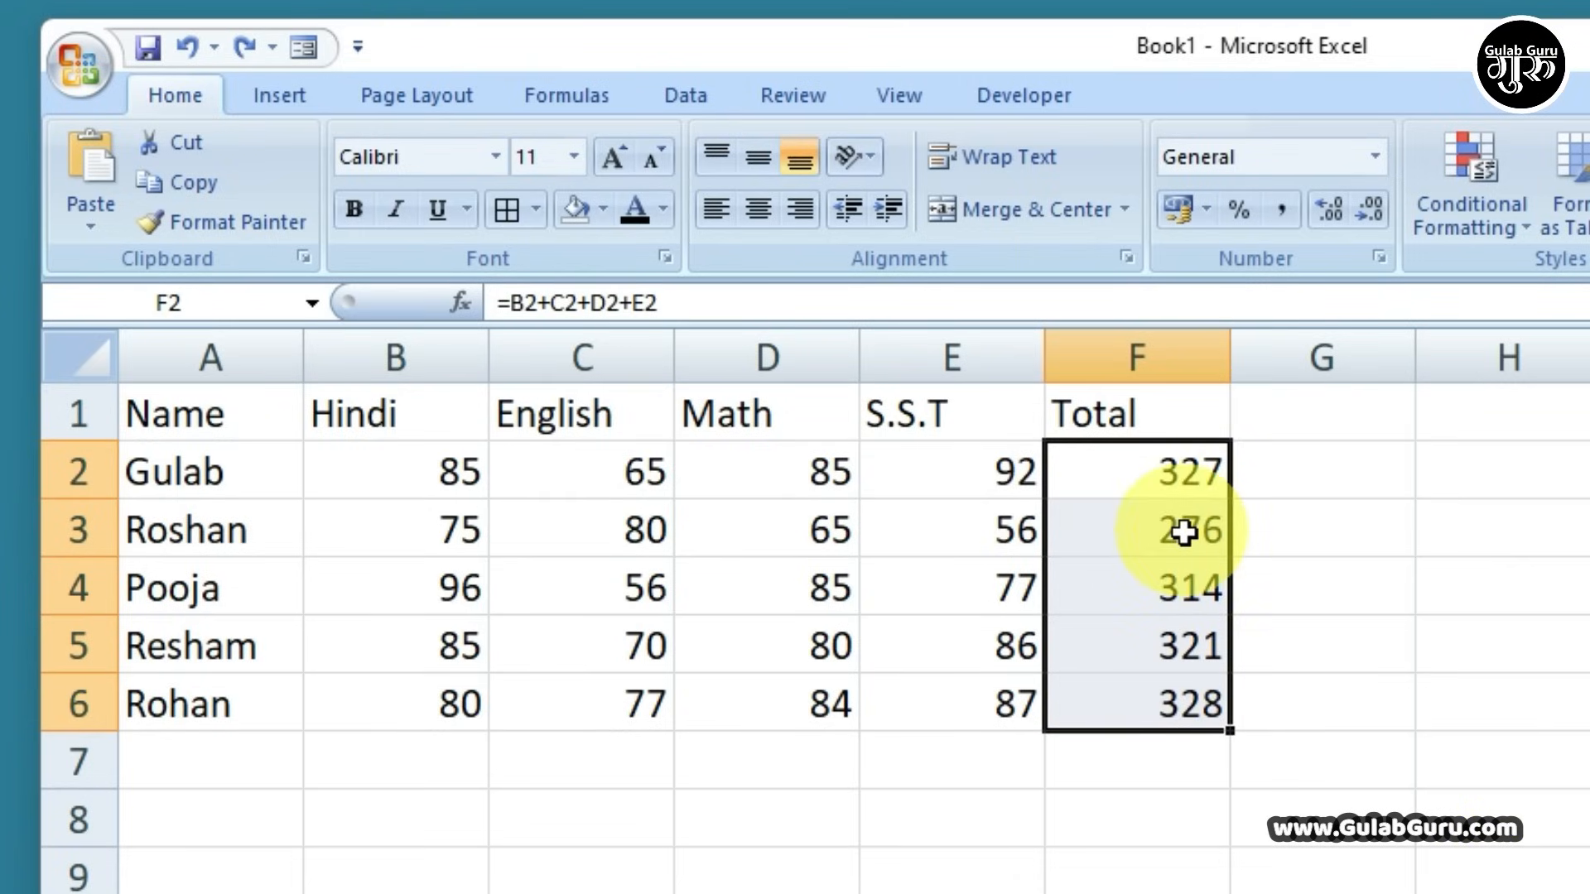
{"action": "key", "text": "Delete"}
Enter =SUM(B2:E2) in F2 to total the first student's marks
{"action": "left_click", "coordinate": [1150, 479]}
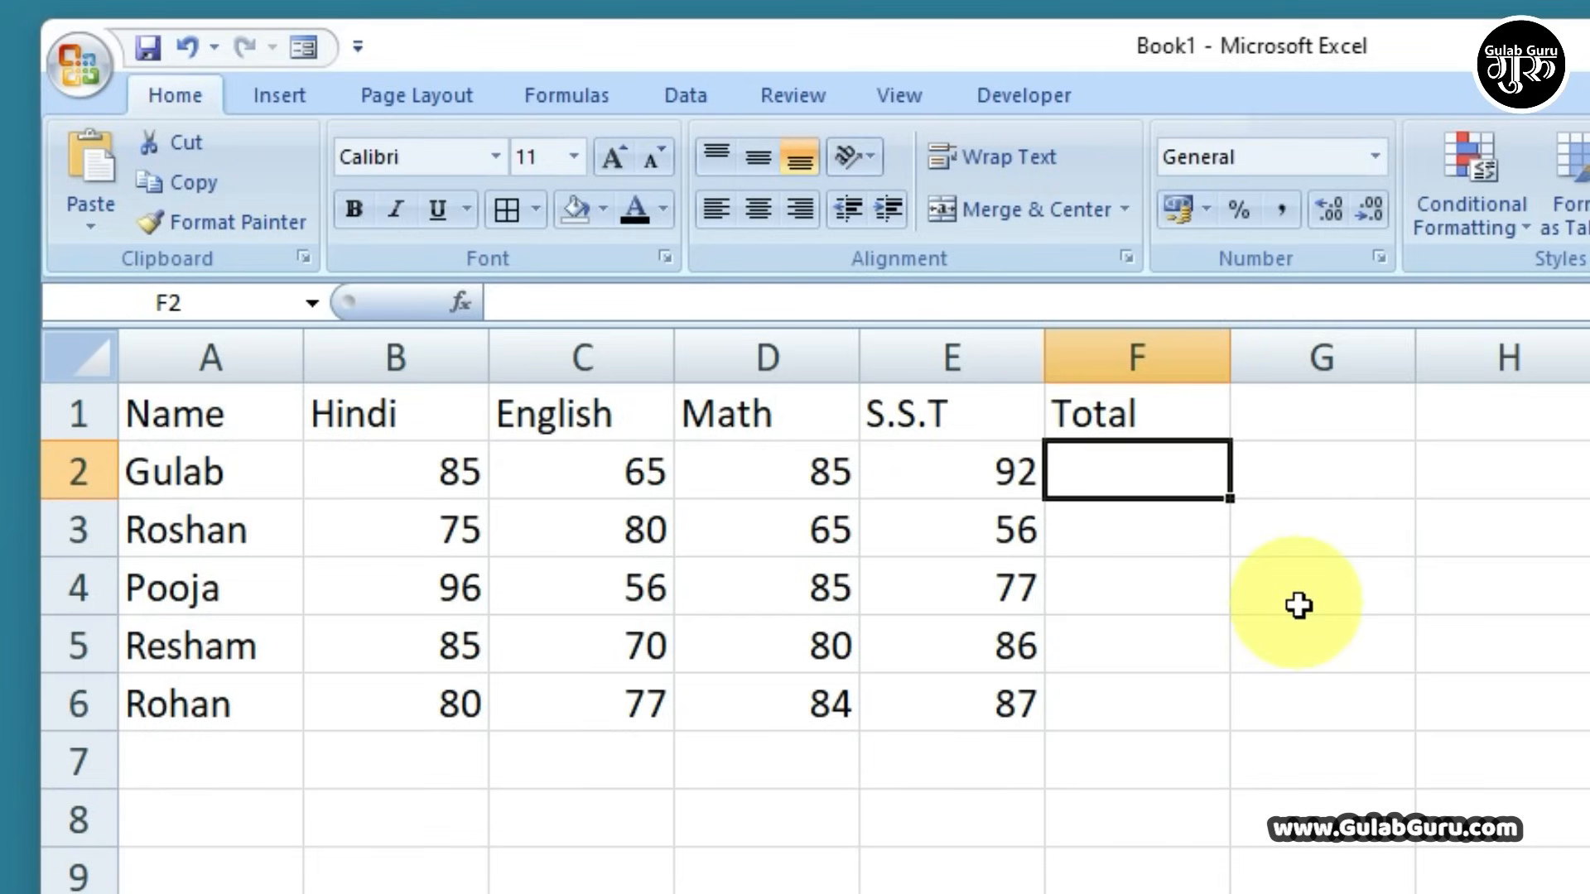
{"action": "type", "text": "="}
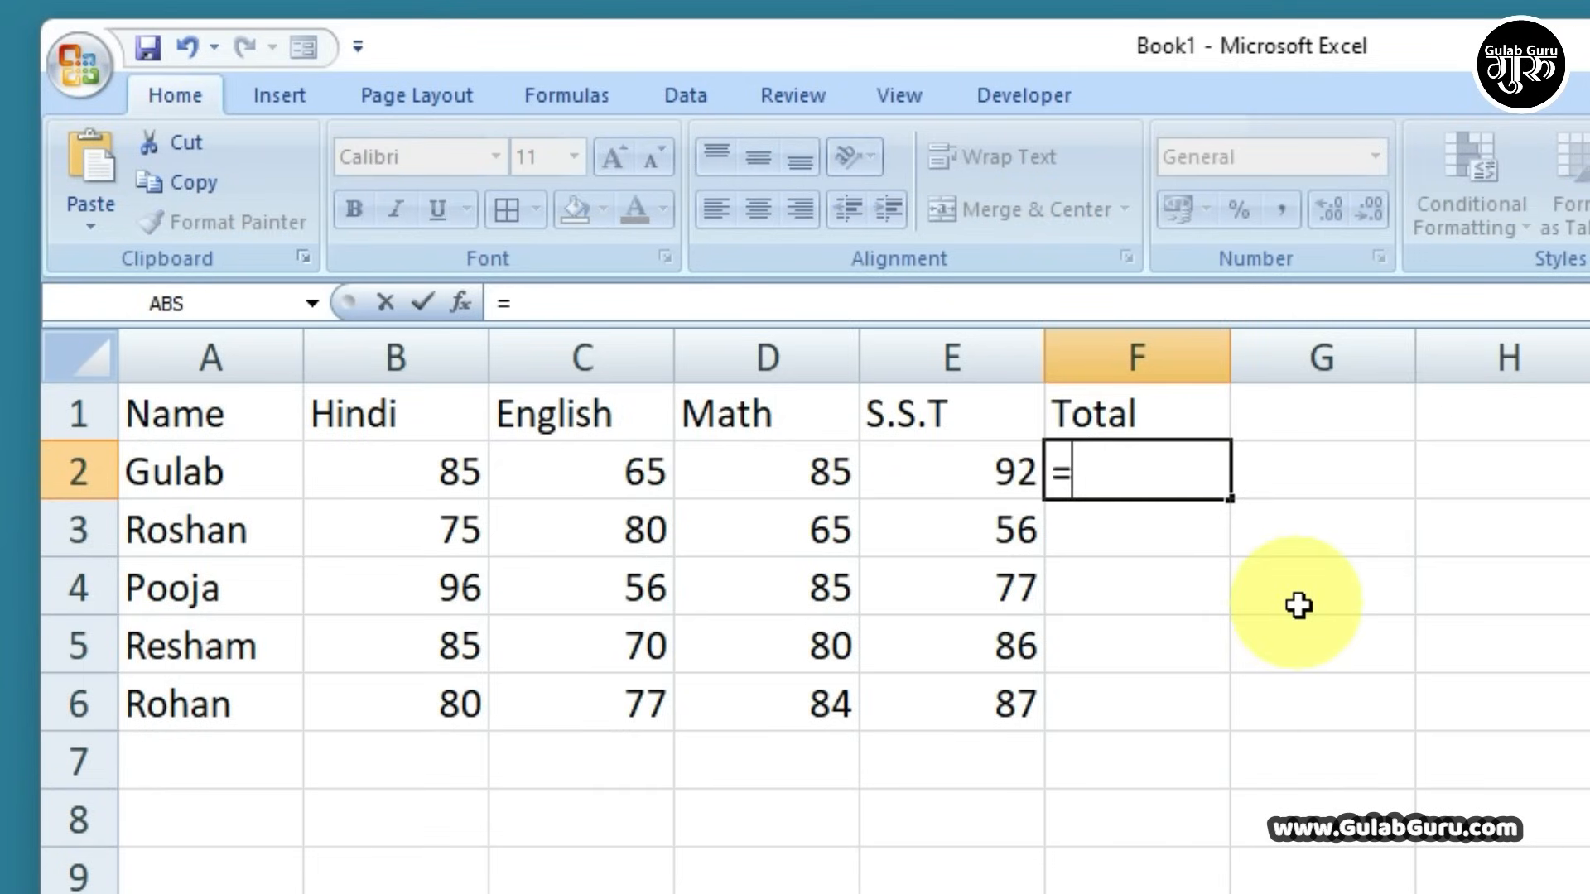
{"action": "type", "text": "sum"}
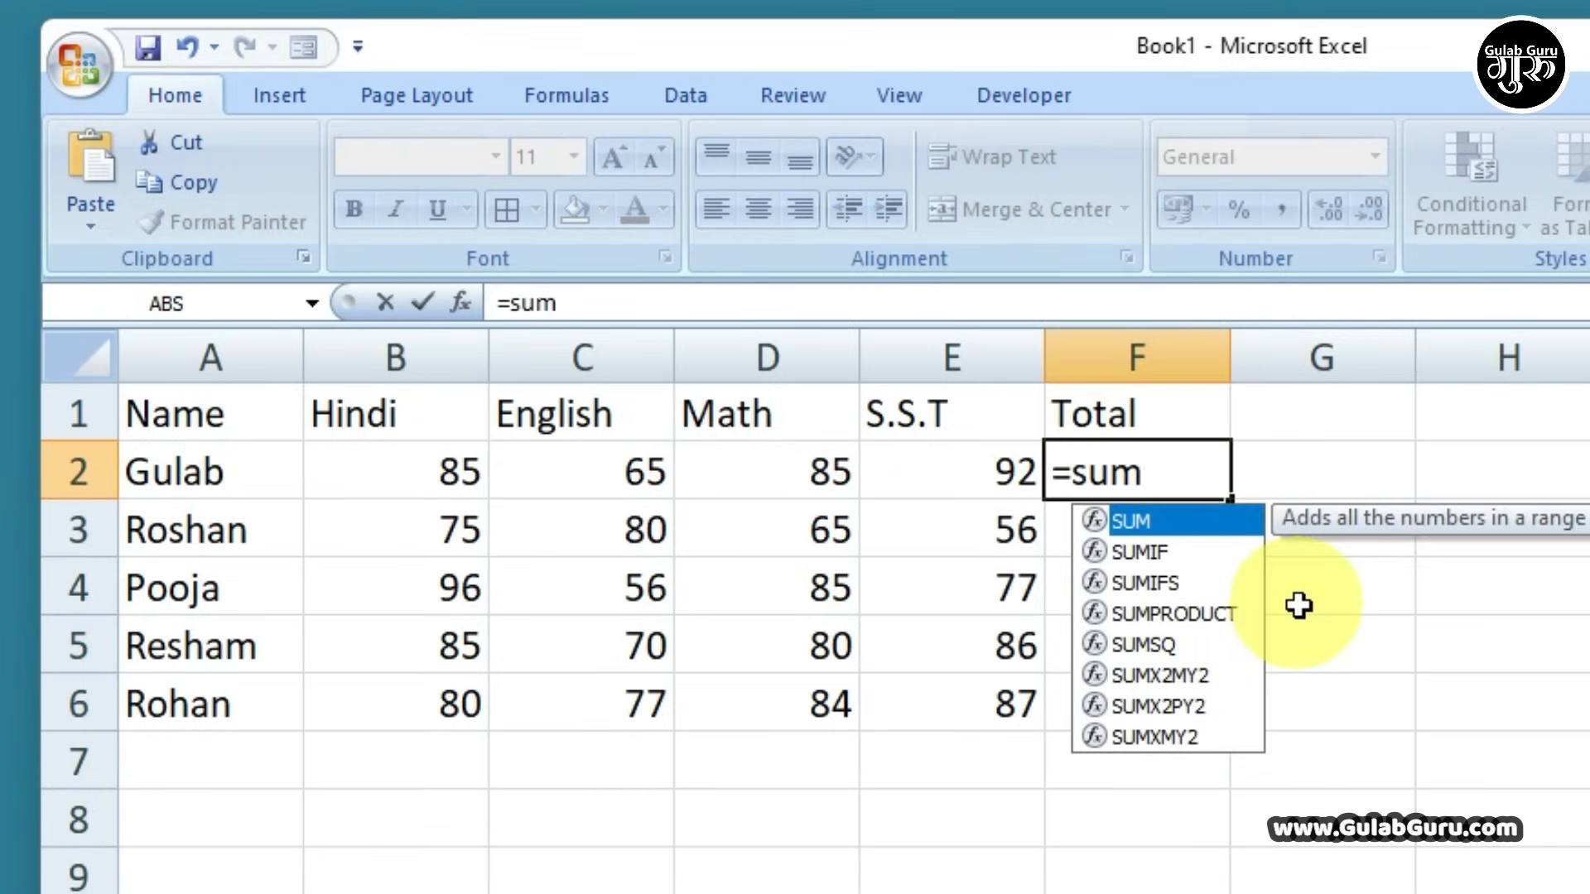
{"action": "key", "text": "Tab"}
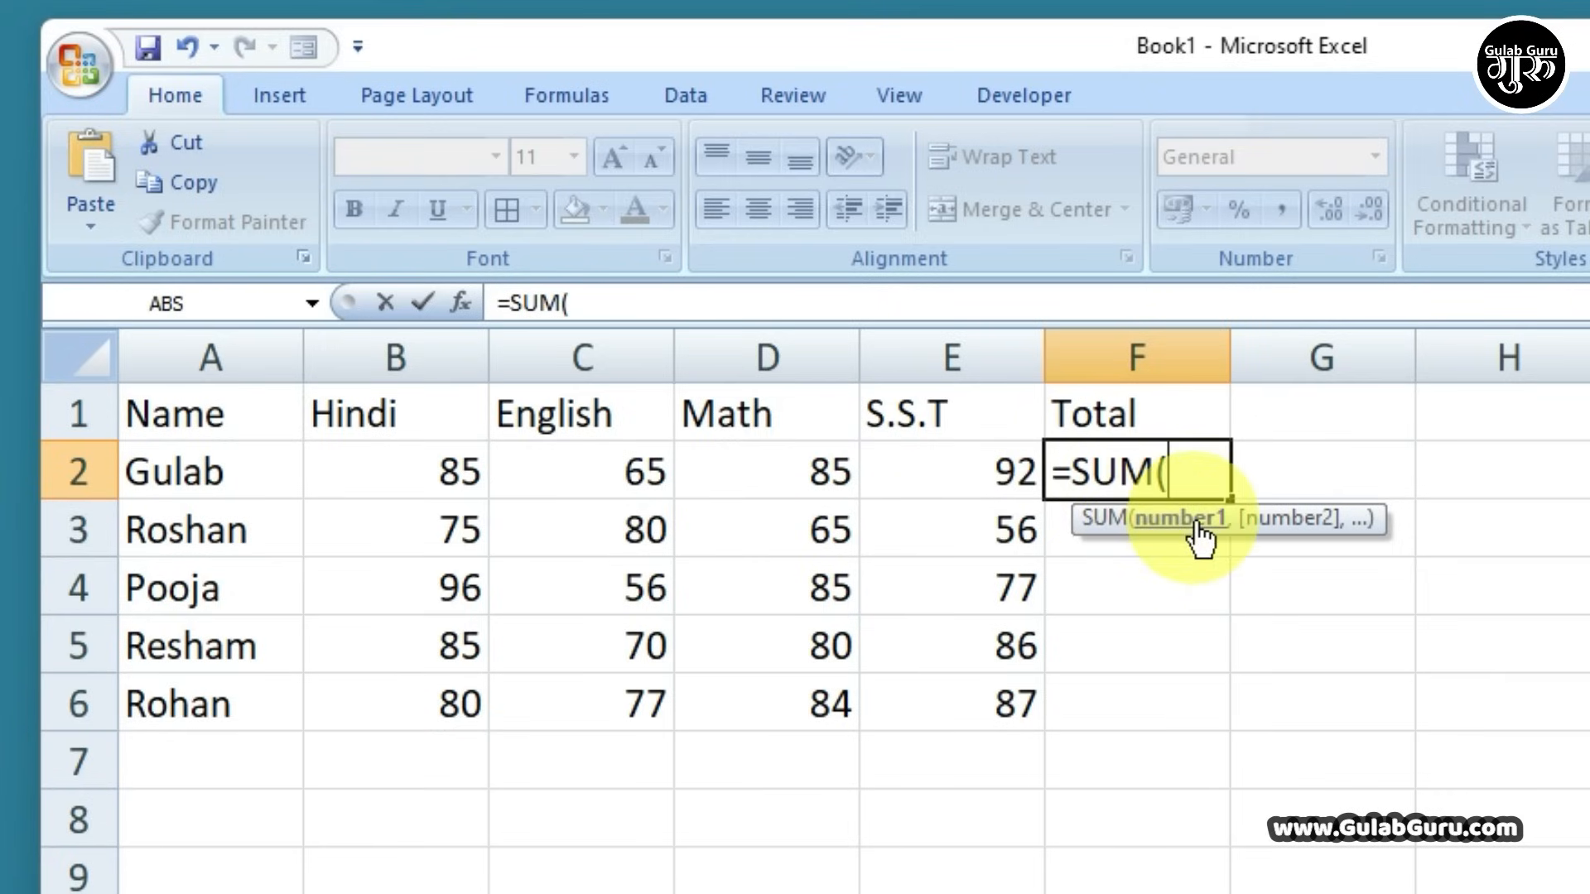
{"action": "left_click_drag", "start_coordinate": [472, 472], "coordinate": [960, 478]}
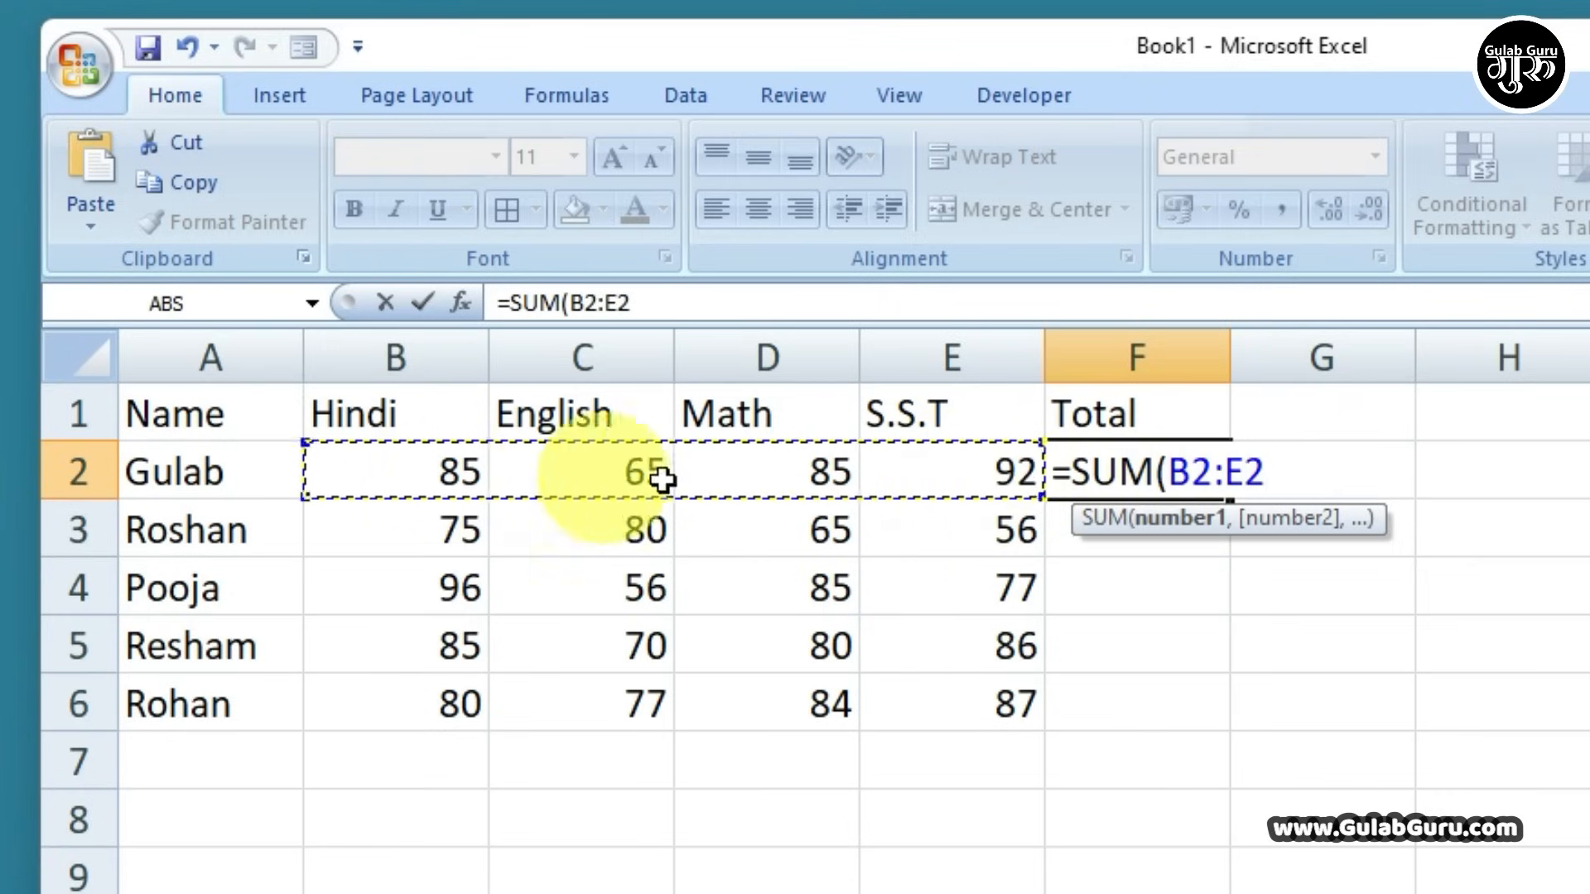
{"action": "left_click_drag", "start_coordinate": [415, 472], "coordinate": [996, 478]}
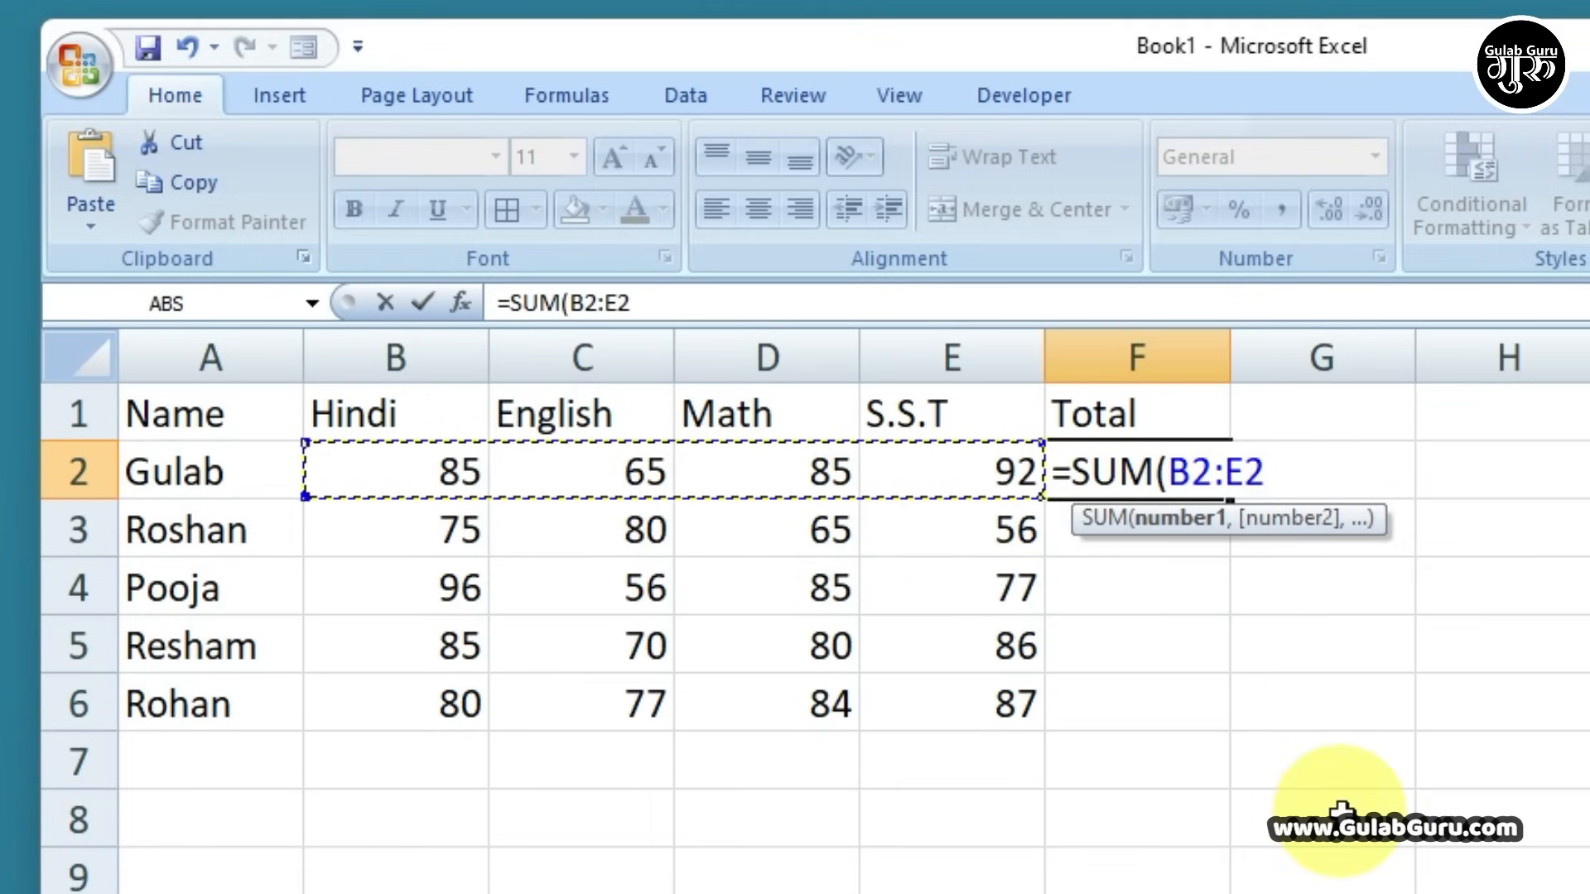
{"action": "type", "text": ")"}
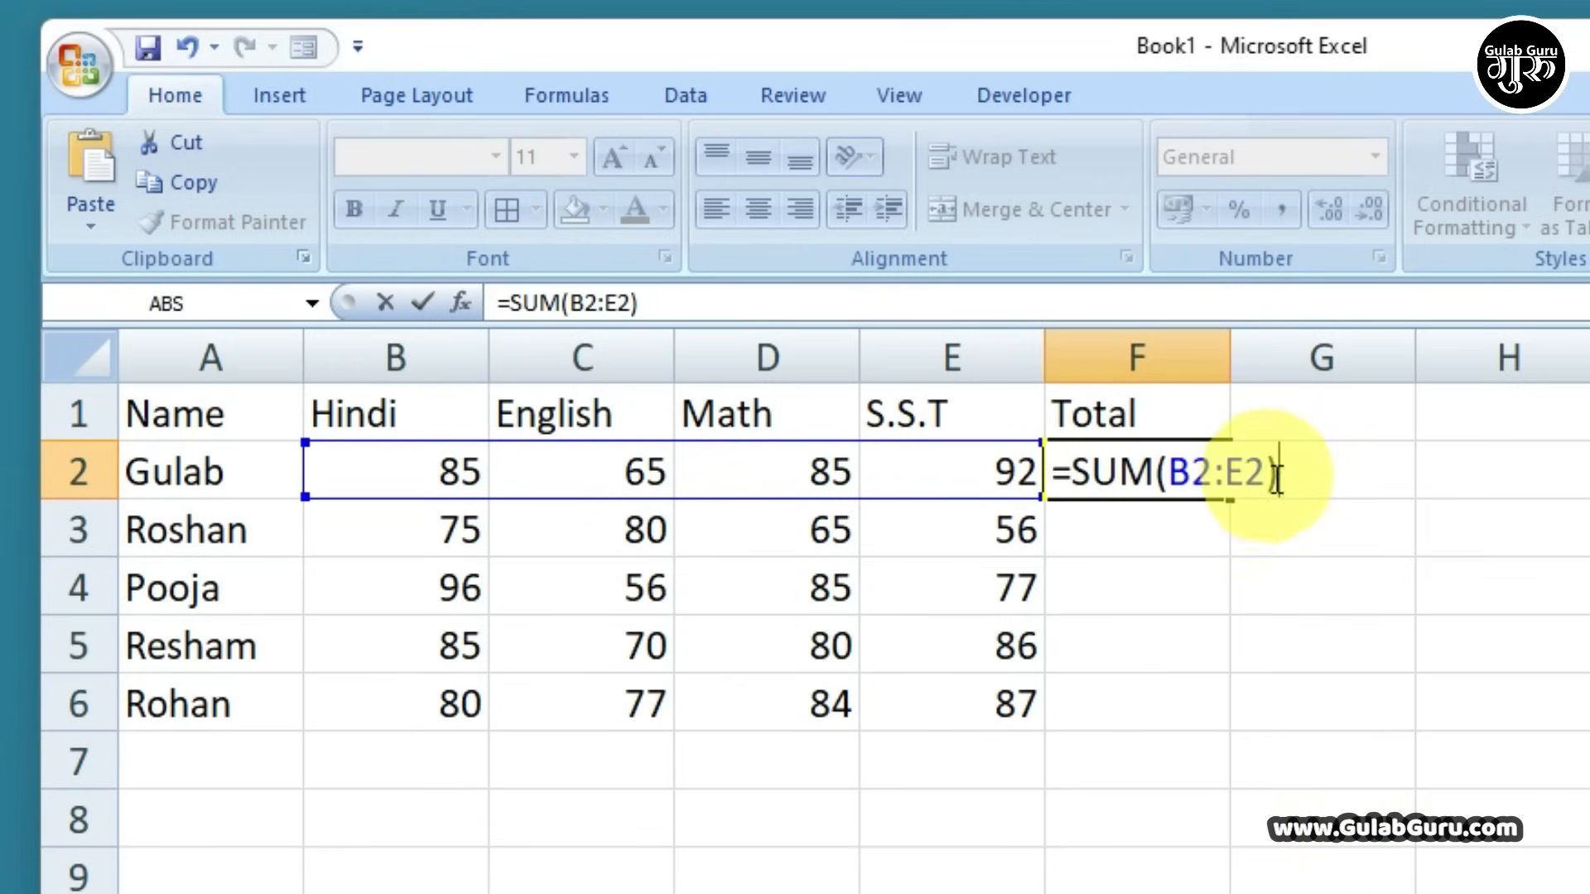
{"action": "key", "text": "Return"}
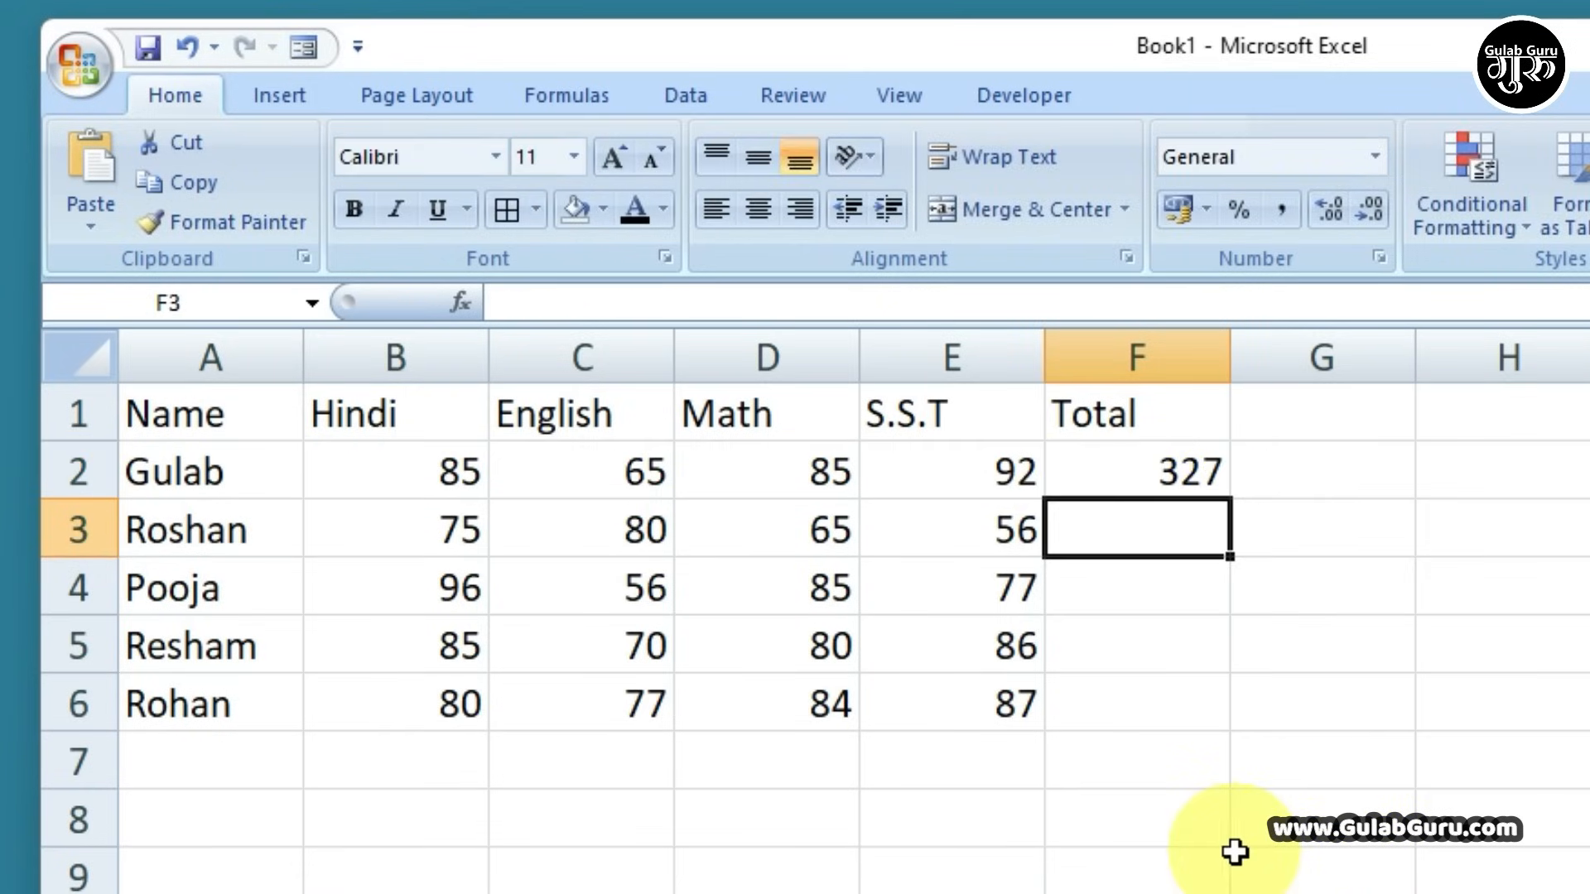
{"action": "left_click", "coordinate": [1124, 474]}
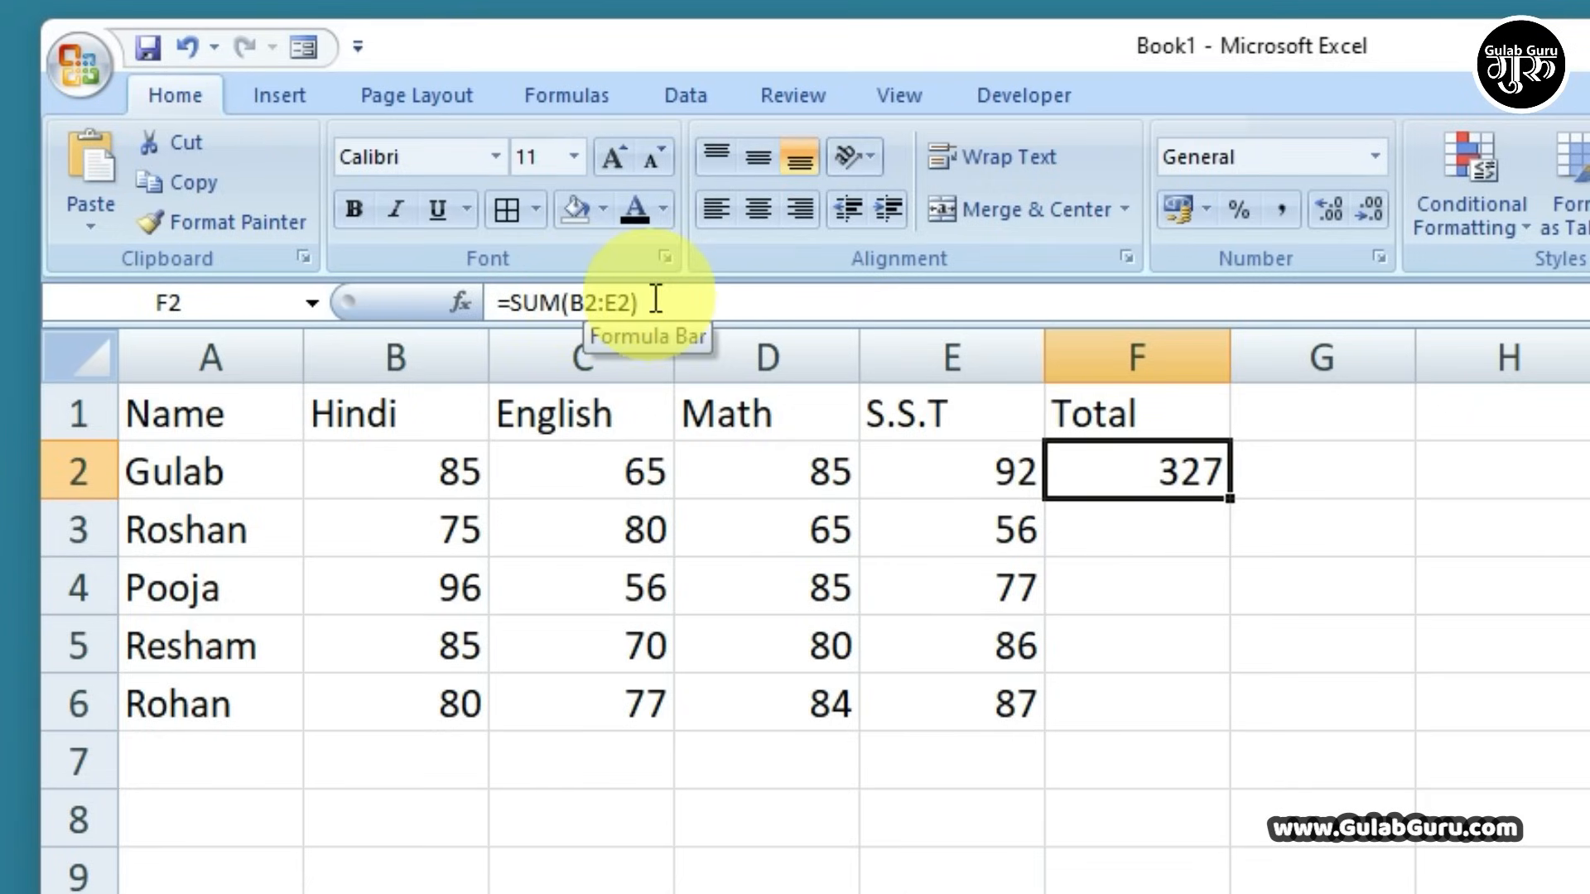
Fill the SUM formula down to F6, giving 276, 314, 321 and 328 below
{"action": "left_click_drag", "start_coordinate": [1231, 501], "coordinate": [1217, 707]}
{"action": "left_click", "coordinate": [1193, 659]}
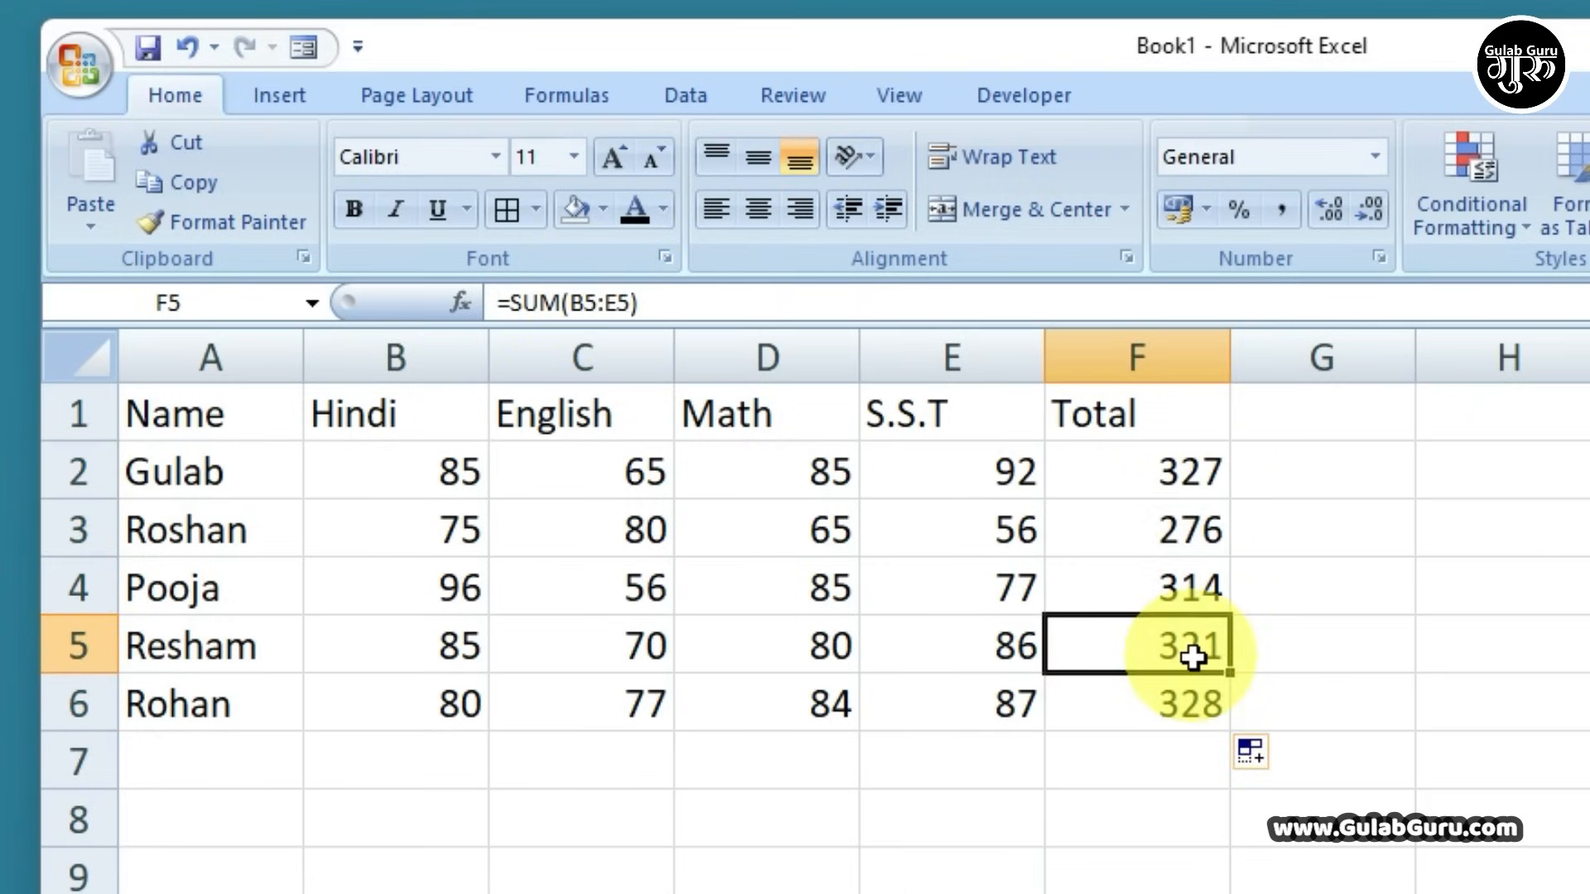
{"action": "left_click", "coordinate": [1191, 580]}
{"action": "left_click", "coordinate": [1191, 526]}
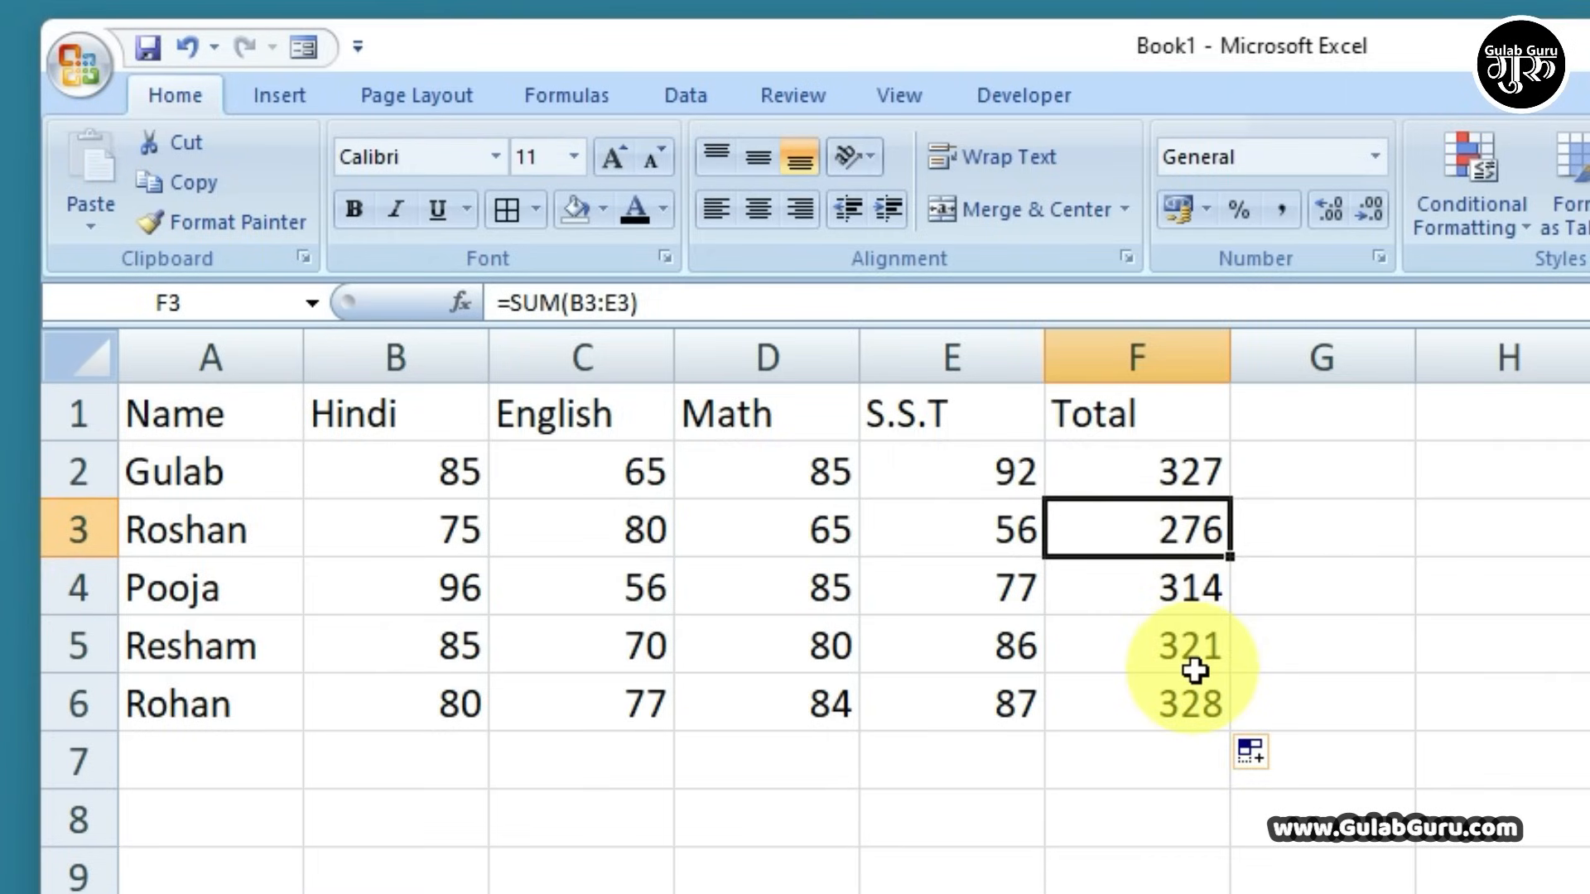
{"action": "left_click", "coordinate": [1359, 687]}
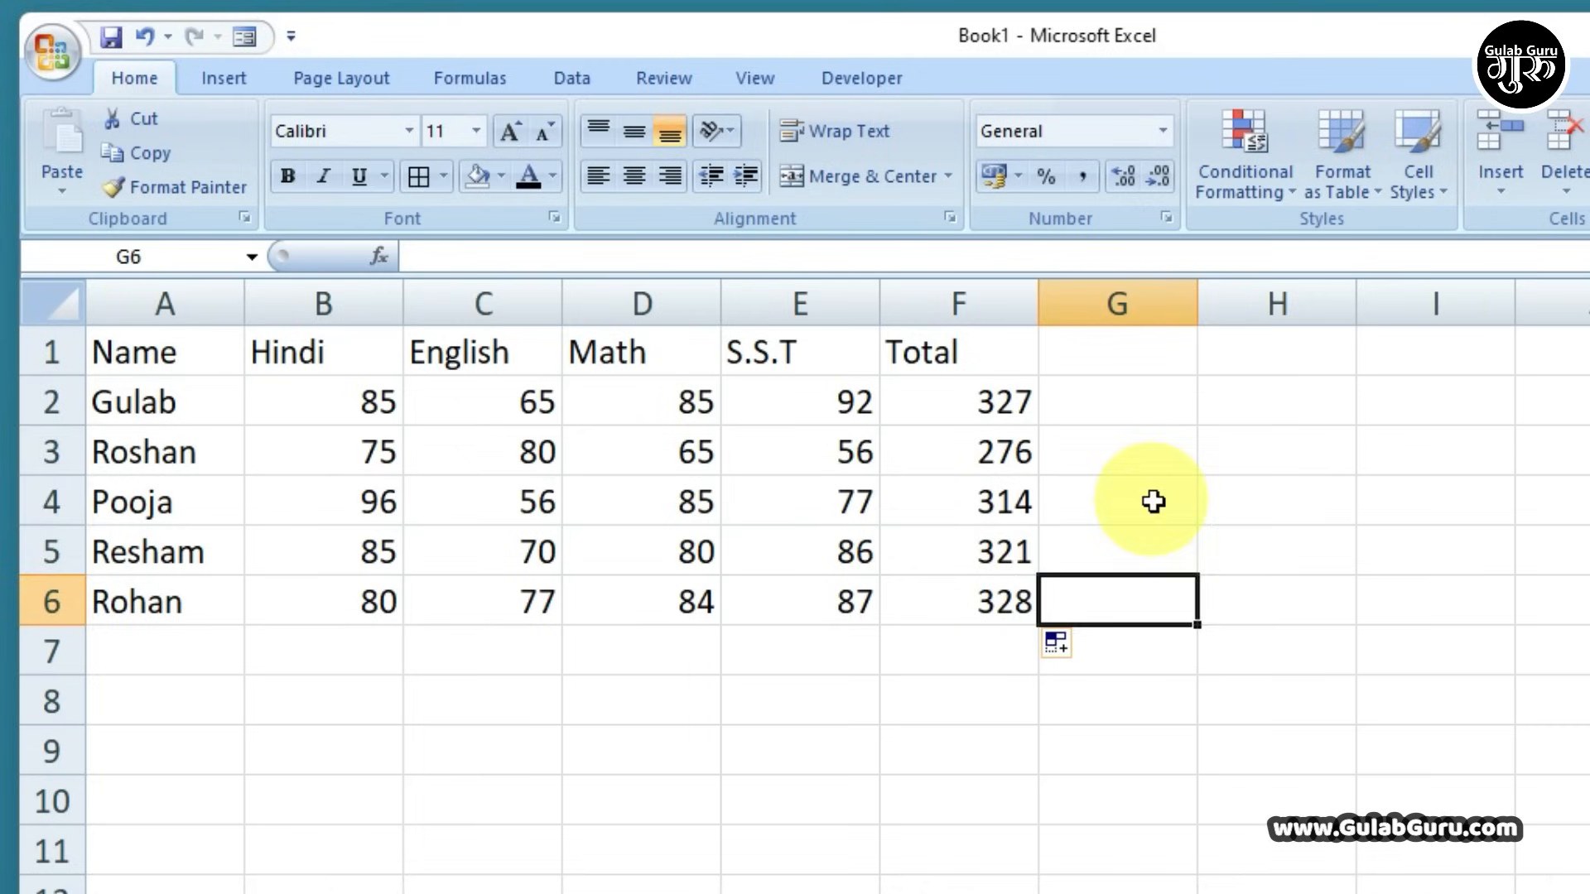
{"action": "left_click", "coordinate": [1365, 587]}
{"action": "left_click", "coordinate": [1164, 453]}
Enter =F2-F3 in H3 to show the 51-mark difference between the first two totals
{"action": "left_click", "coordinate": [1225, 451]}
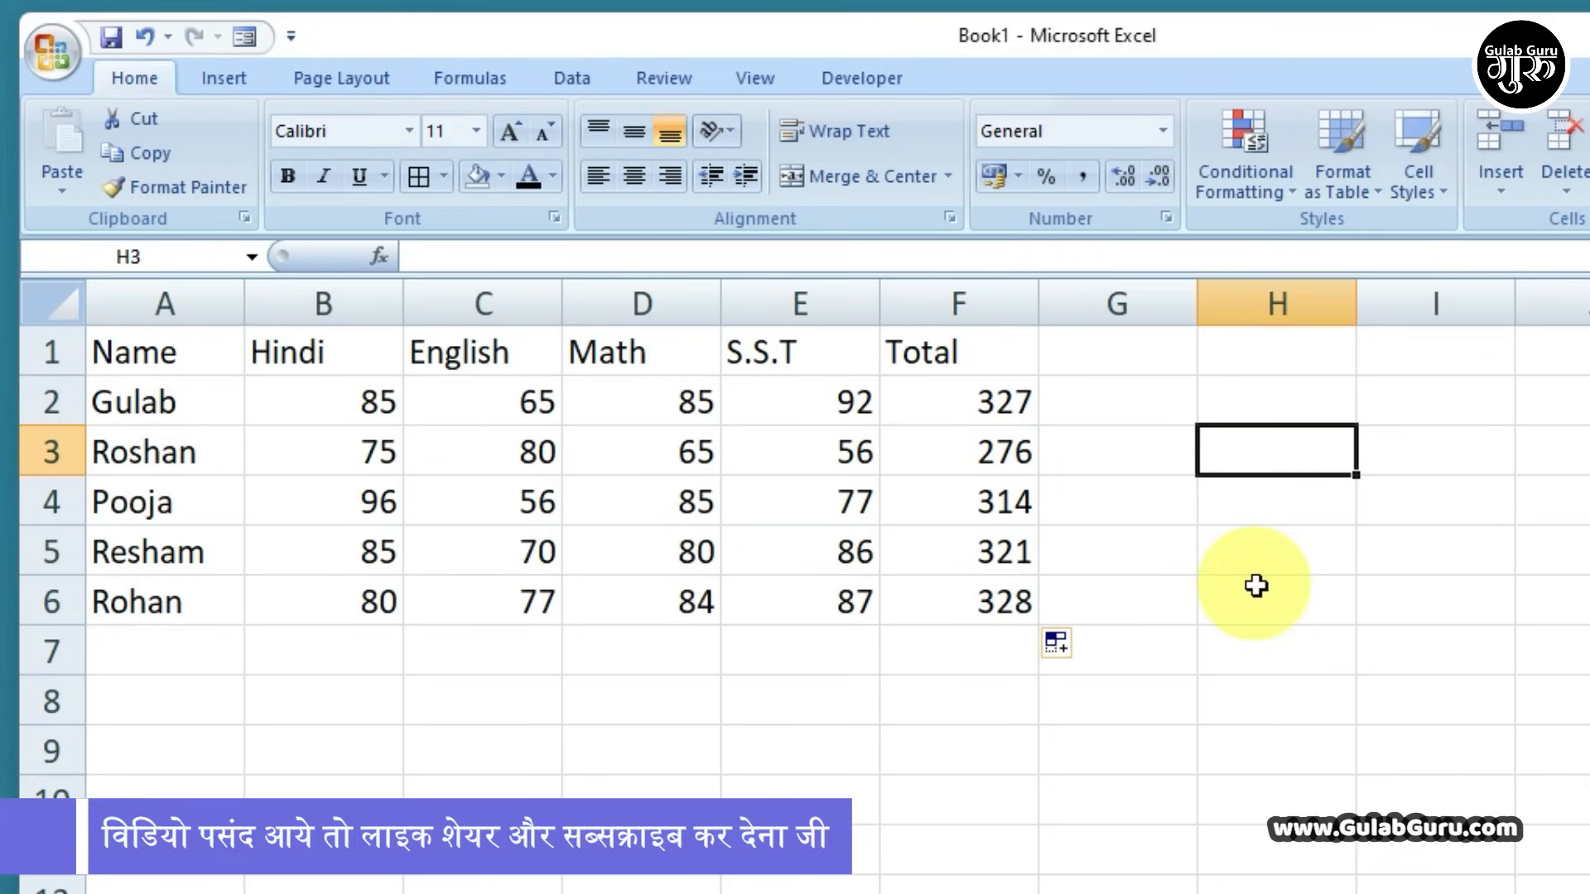
{"action": "type", "text": "="}
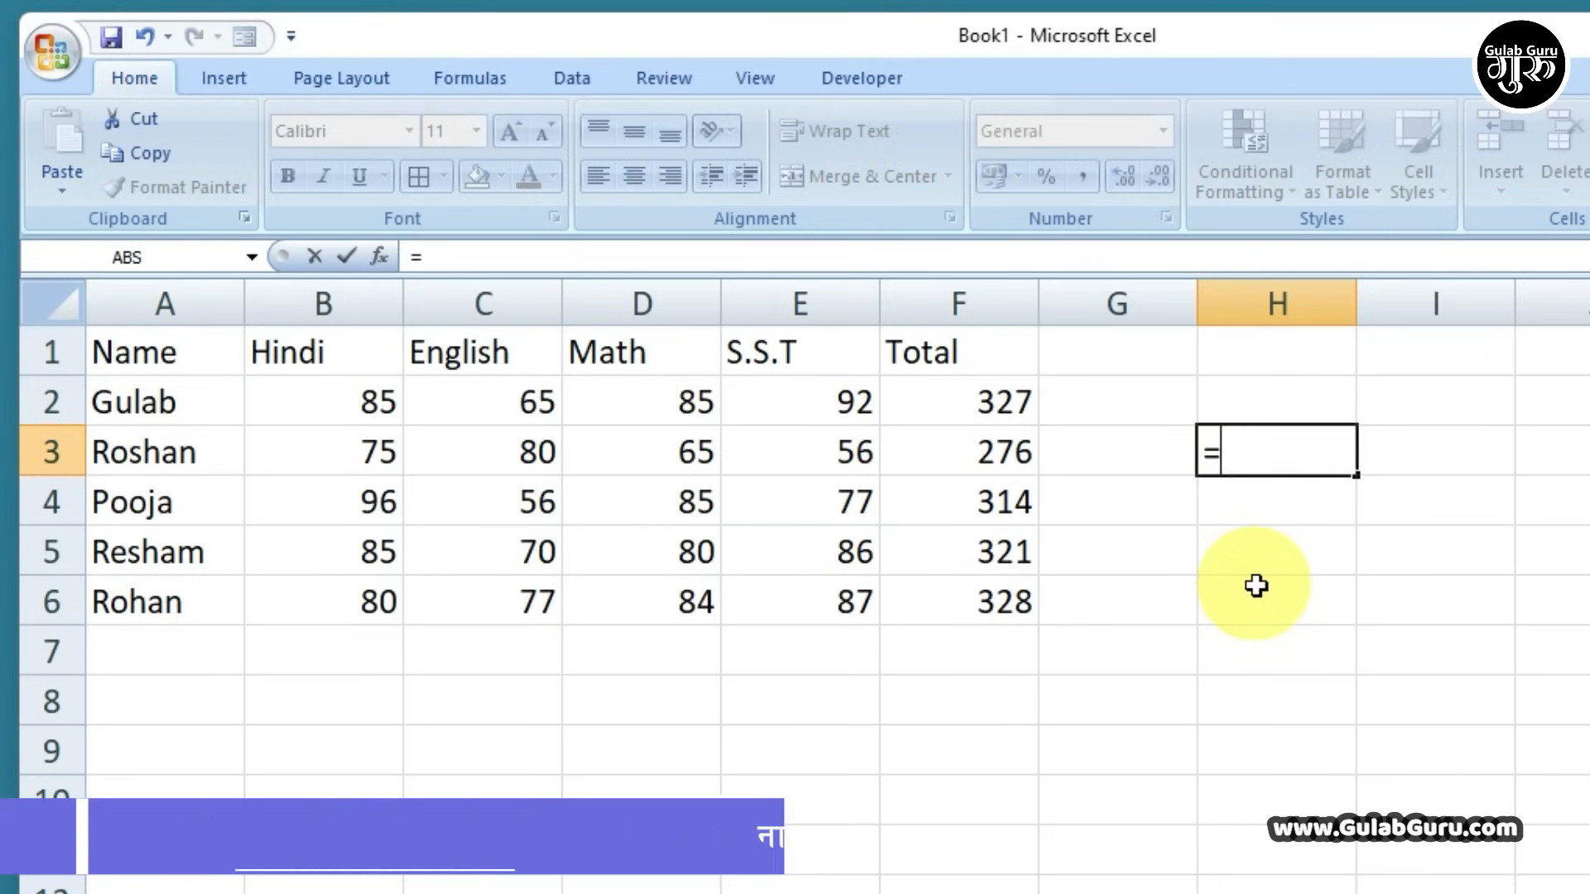
{"action": "left_click", "coordinate": [1002, 401]}
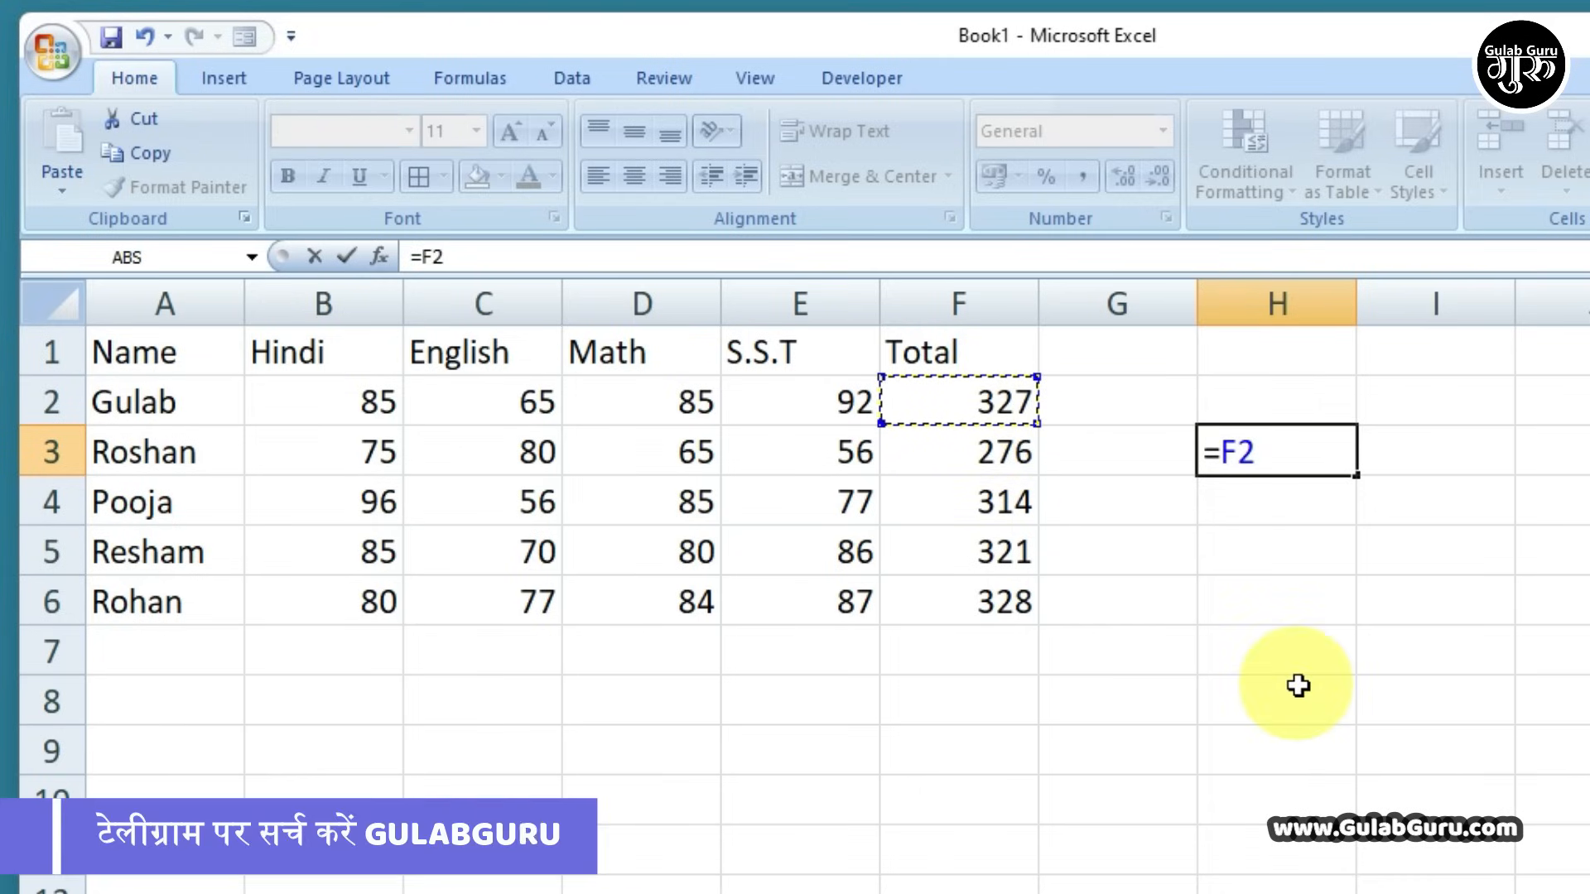
{"action": "left_click", "coordinate": [994, 455]}
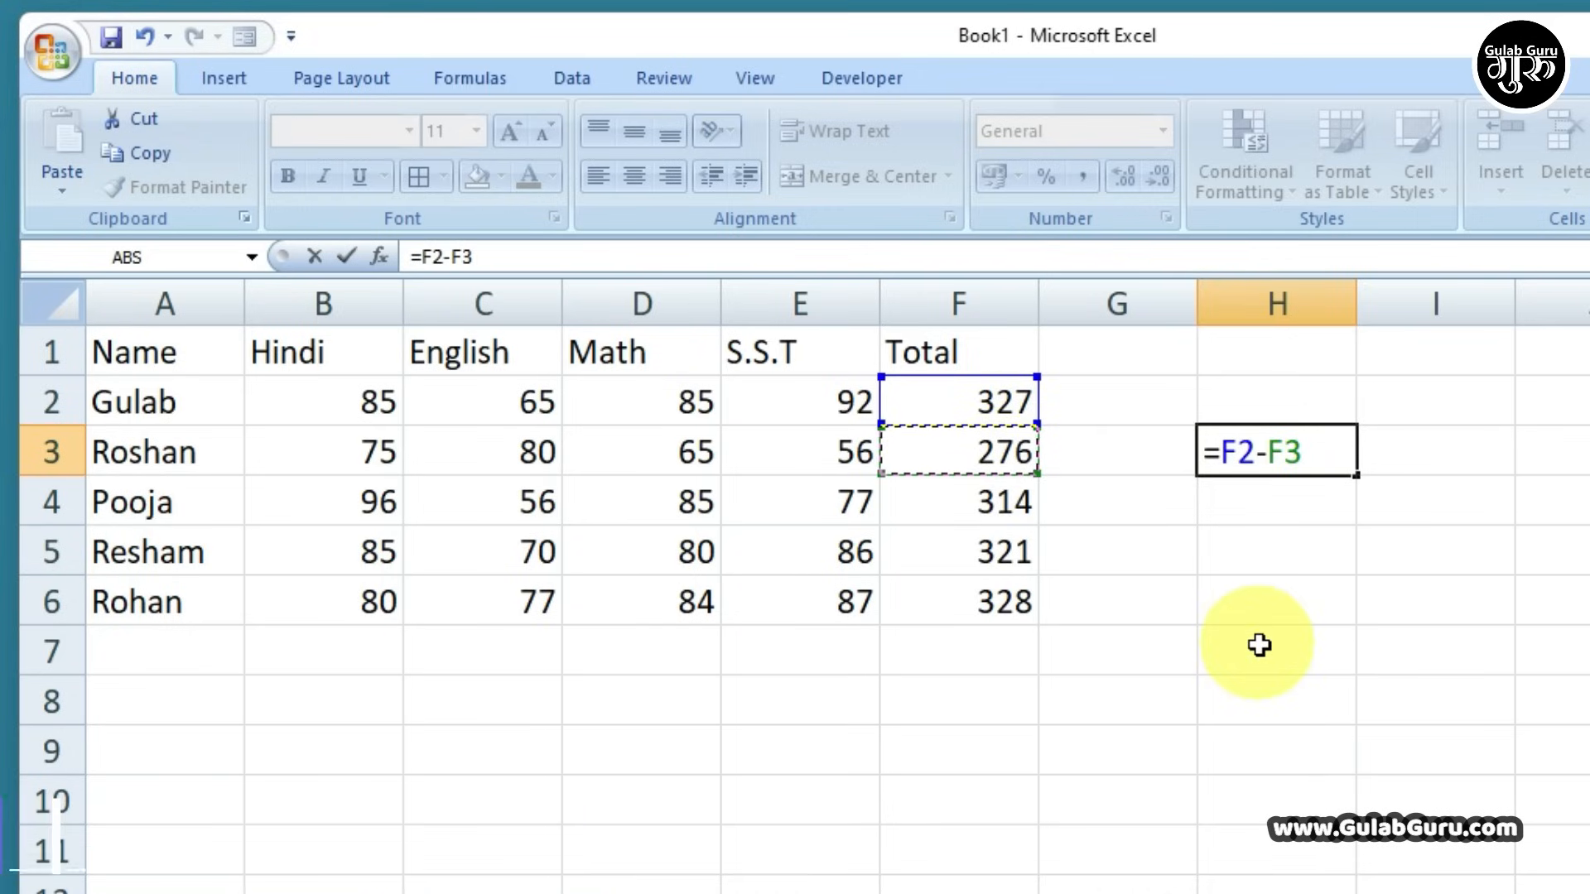
{"action": "key", "text": "Return"}
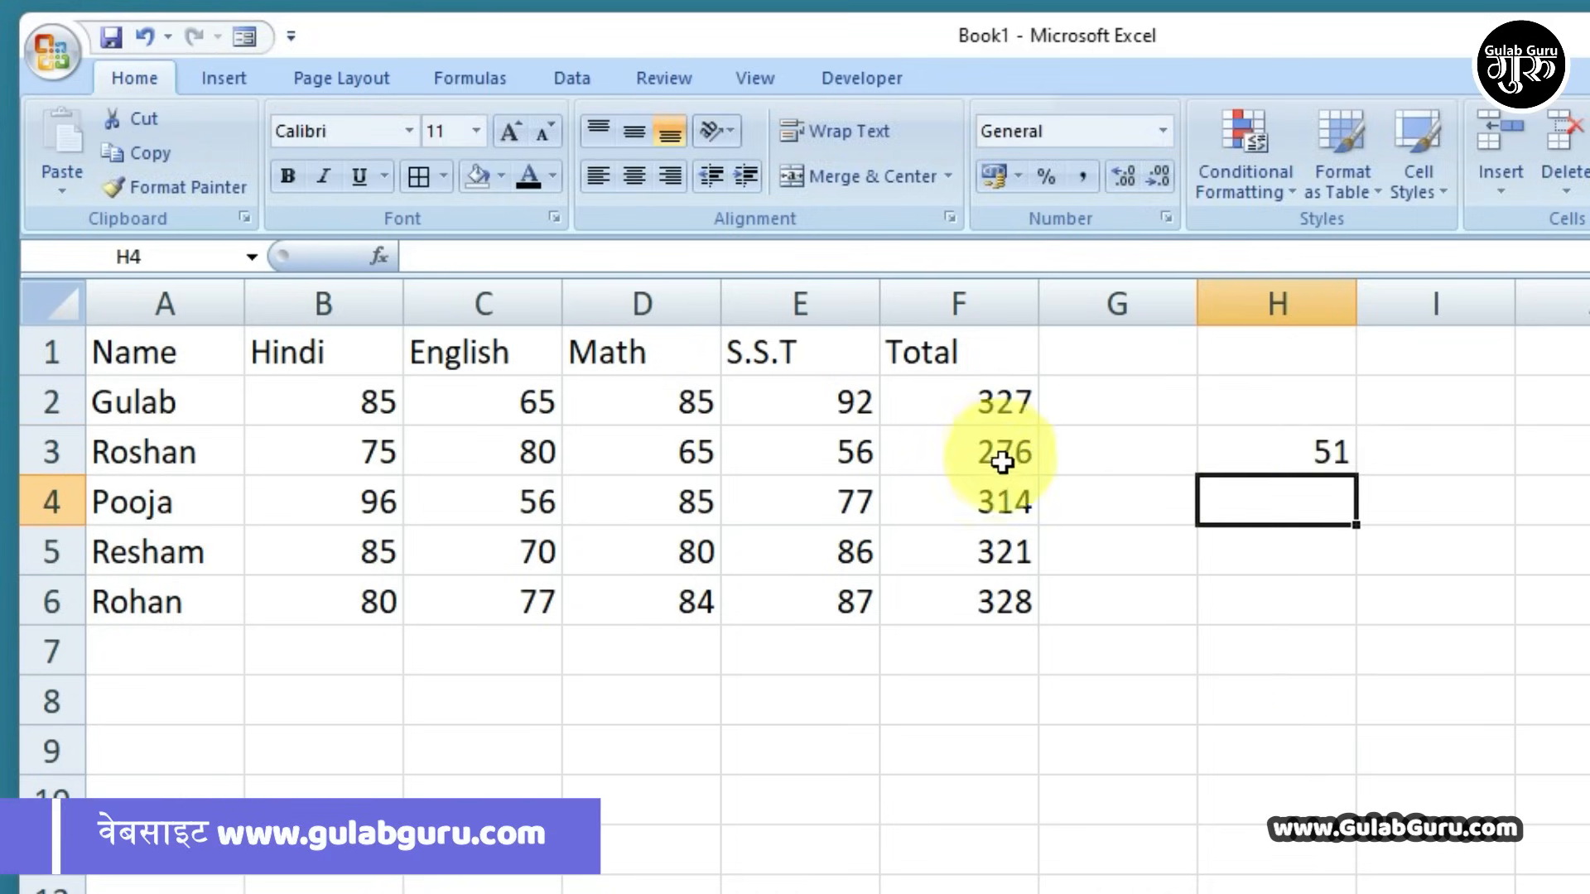
{"action": "left_click", "coordinate": [1260, 460]}
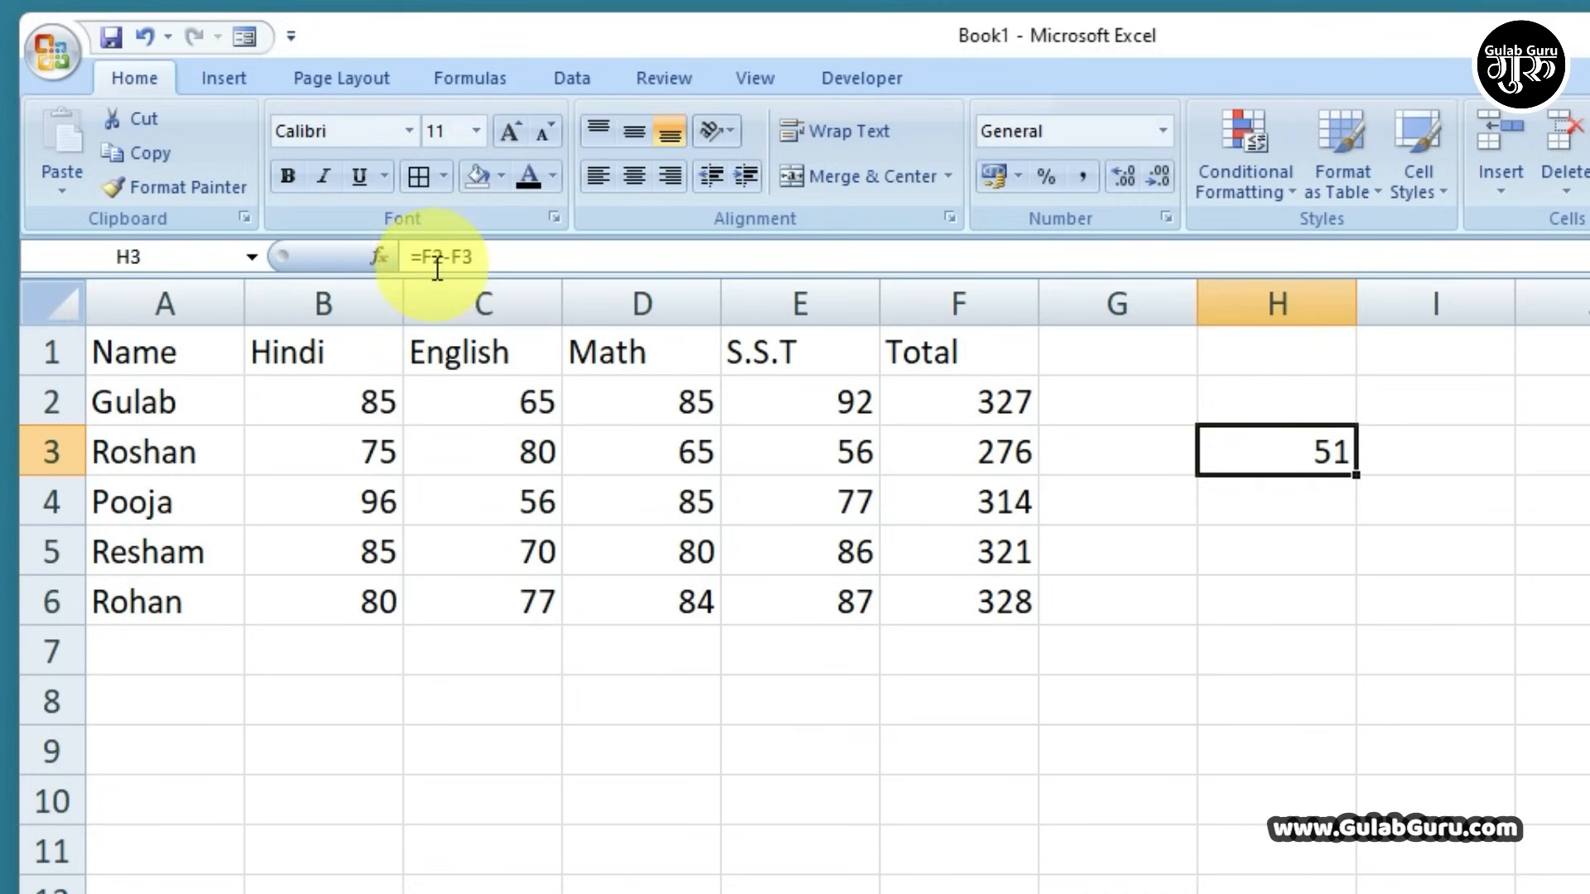
{"action": "left_click", "coordinate": [1237, 507]}
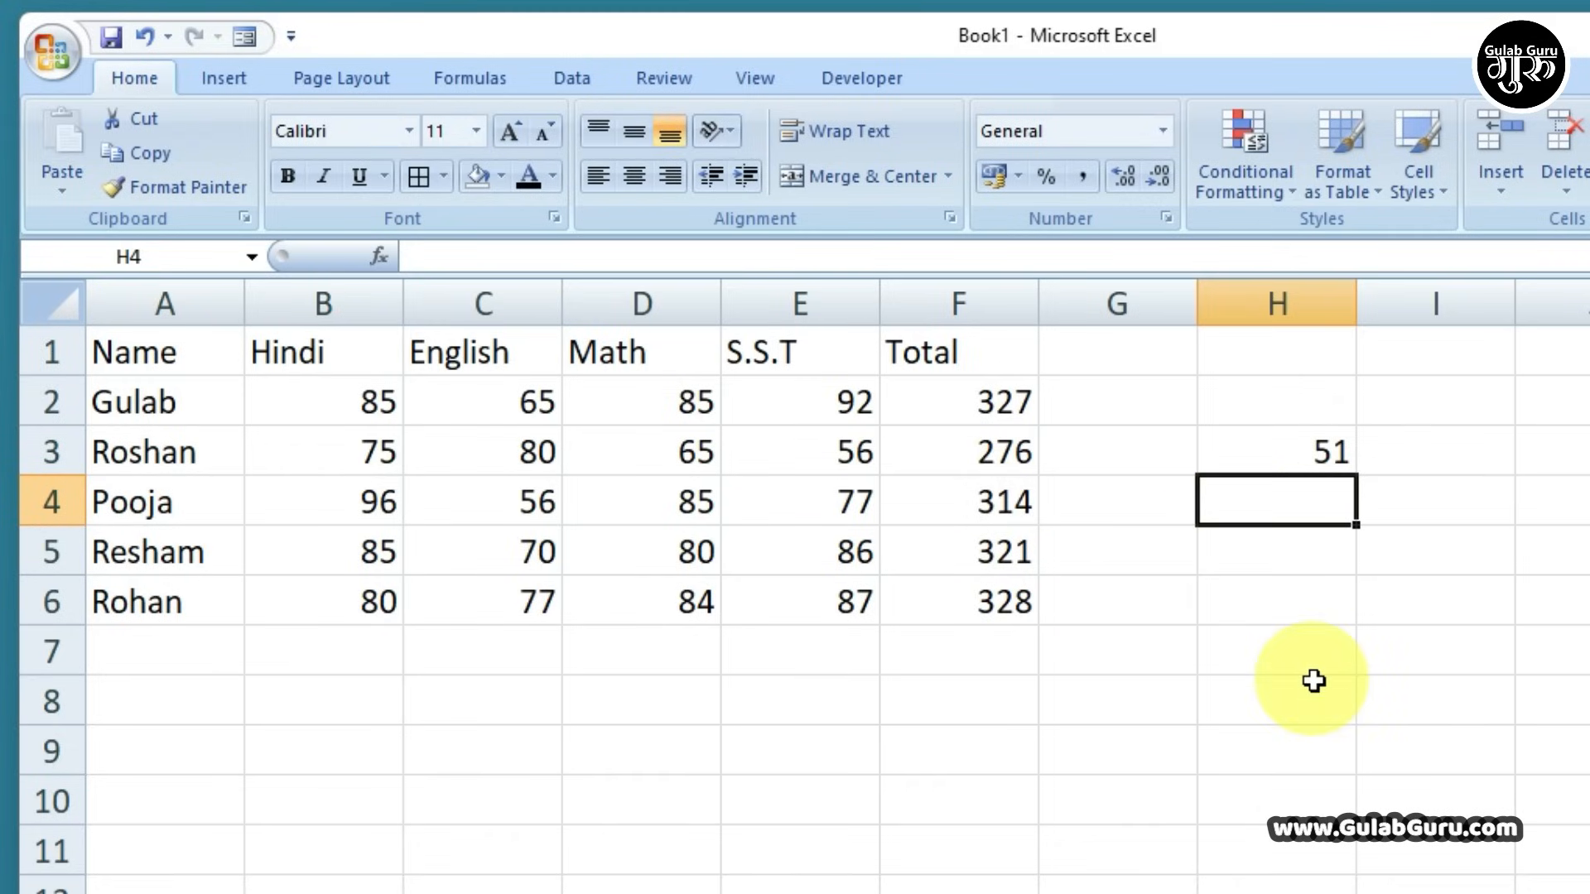
Enter =D2*E2 in H4 to multiply the Math and S.S.T marks, giving 7820
{"action": "type", "text": "="}
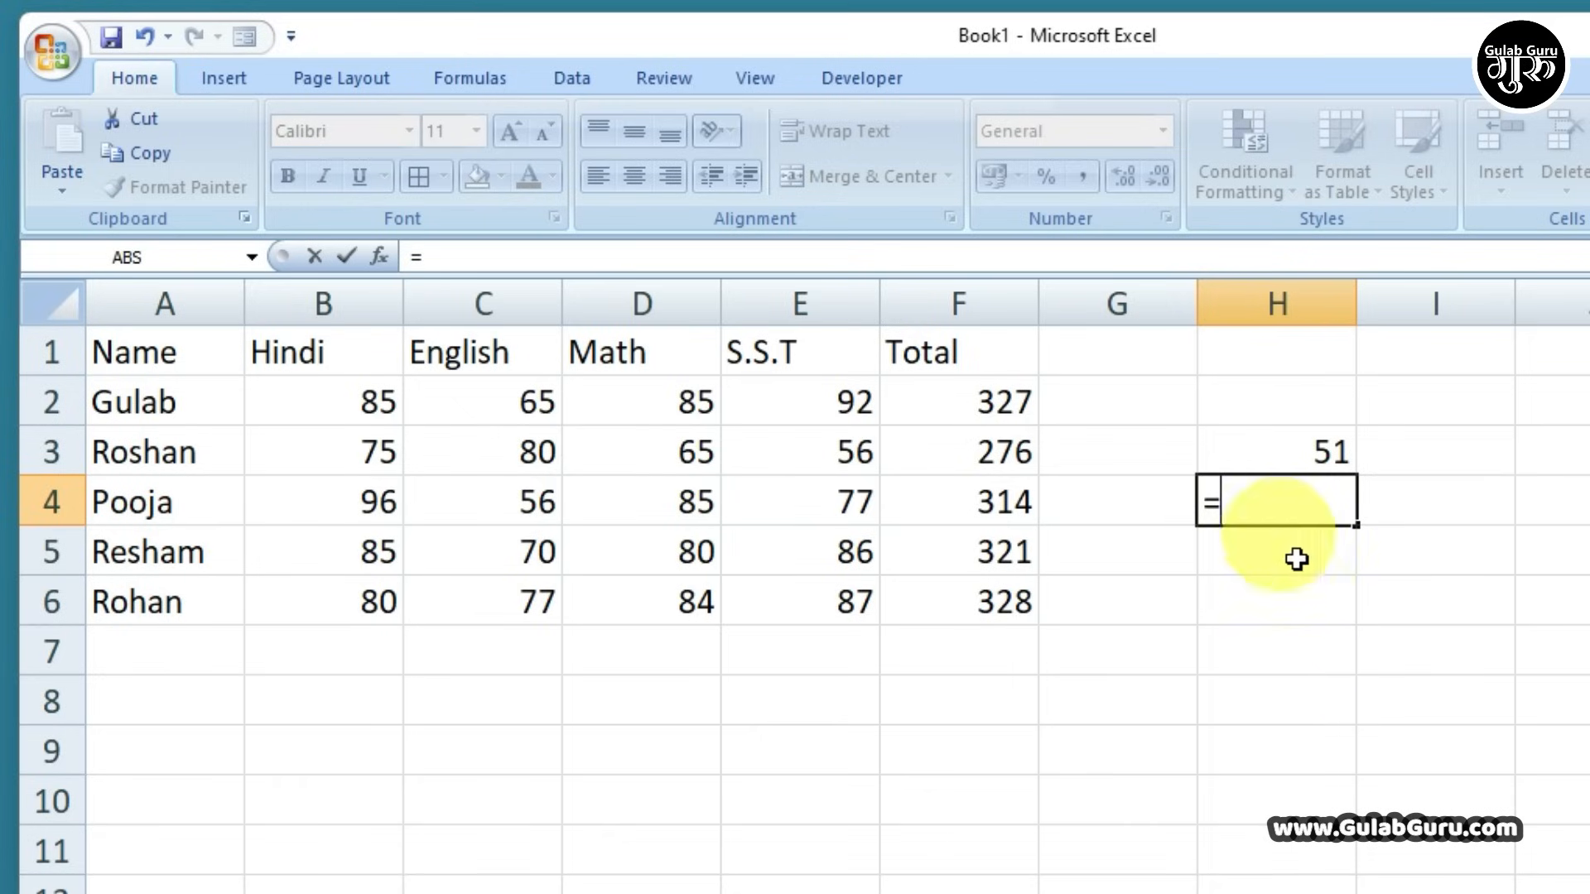
{"action": "left_click", "coordinate": [670, 405]}
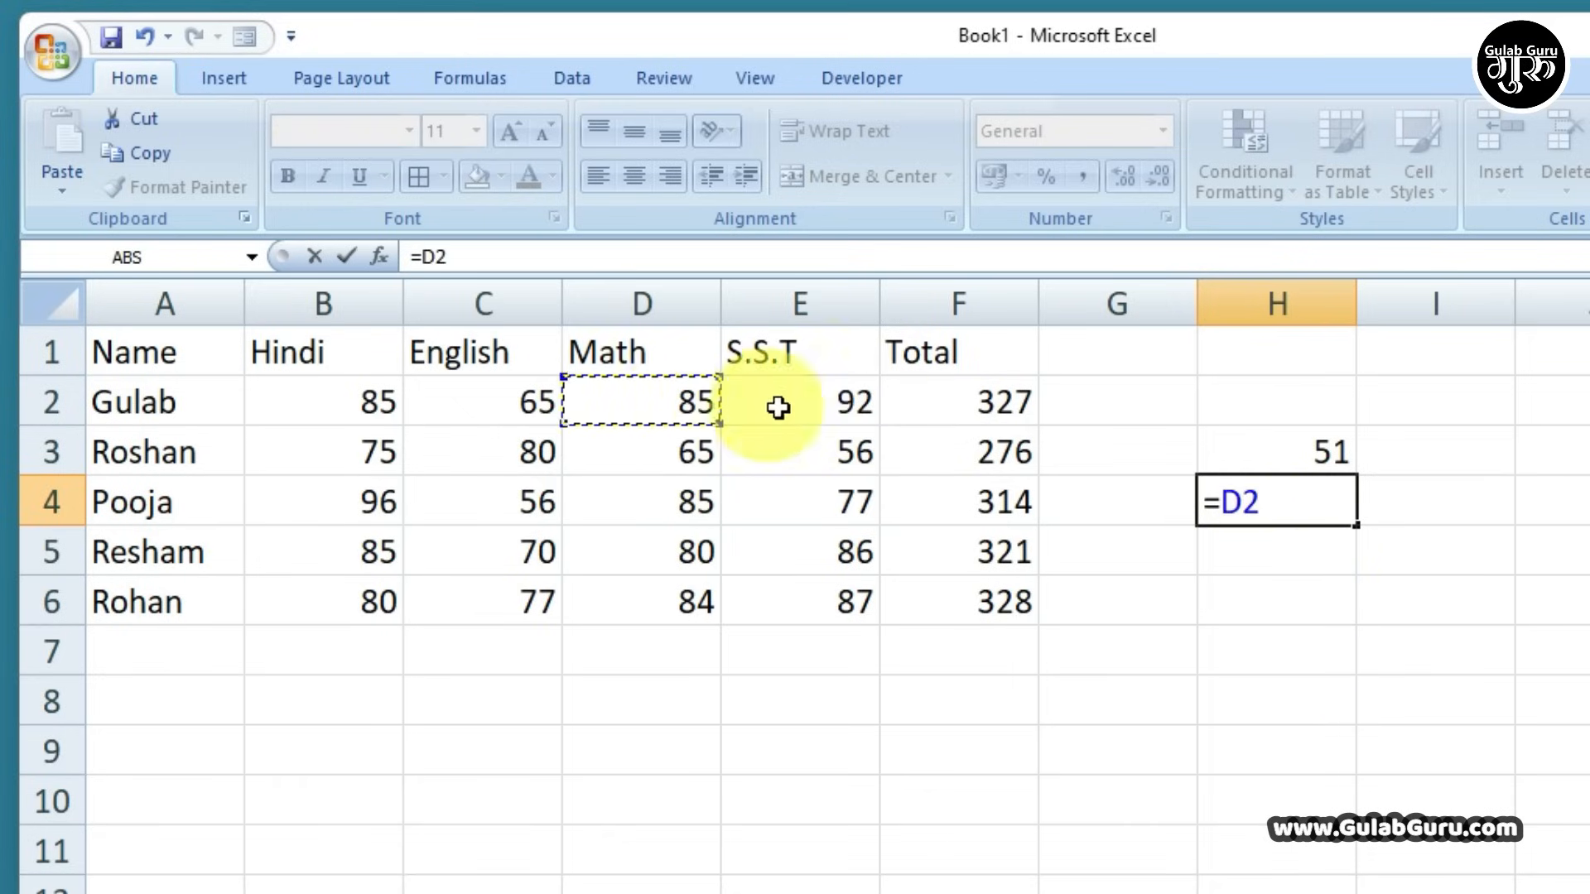
{"action": "left_click", "coordinate": [816, 405]}
{"action": "left_click", "coordinate": [674, 404]}
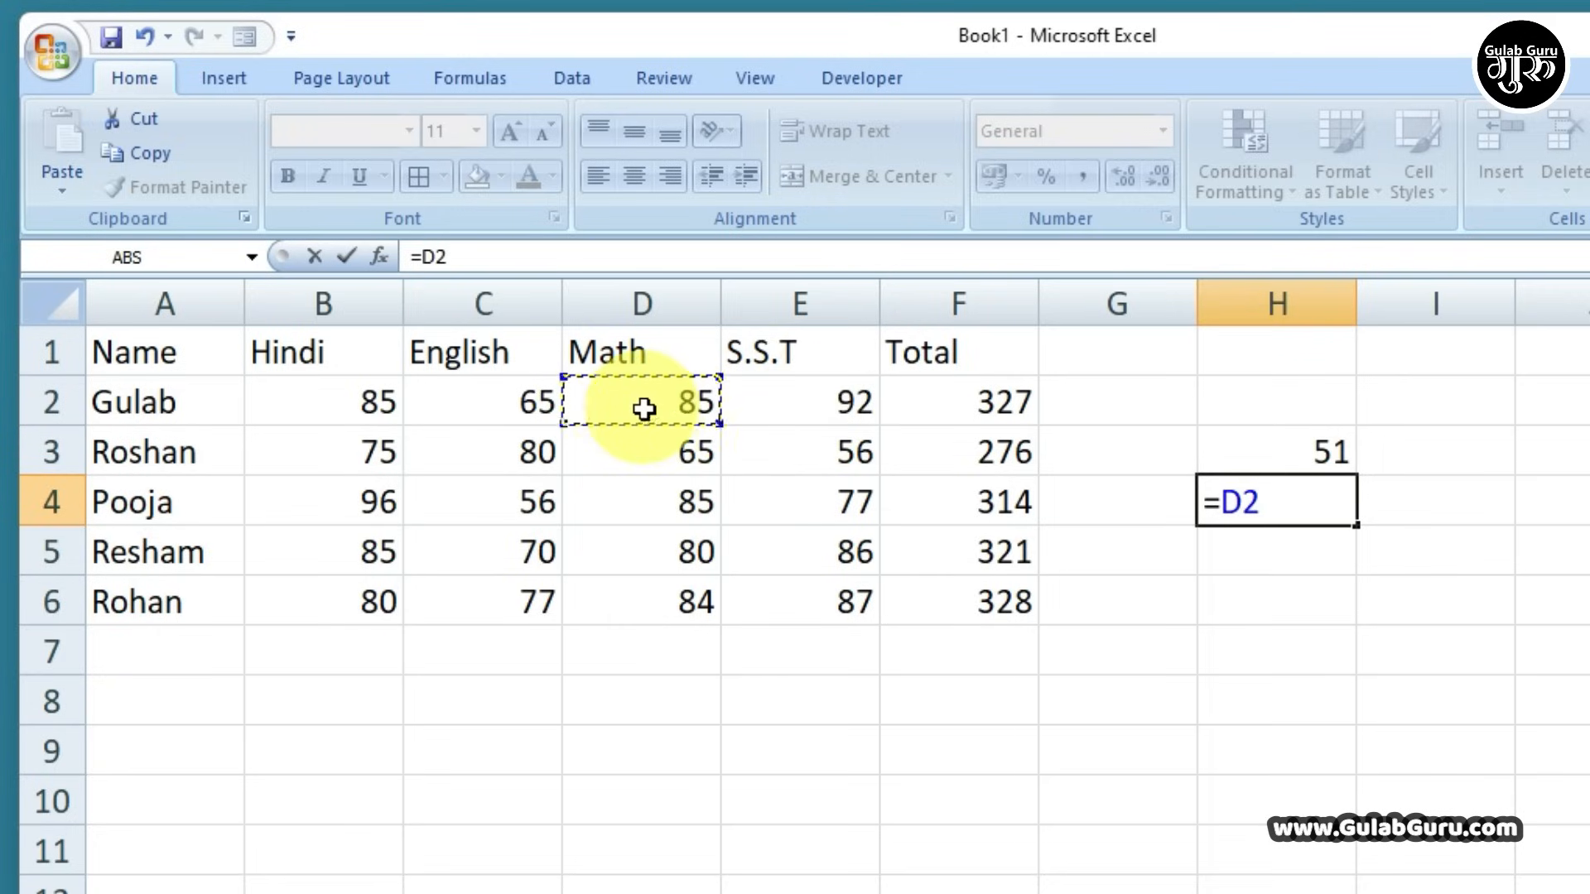
{"action": "type", "text": "*"}
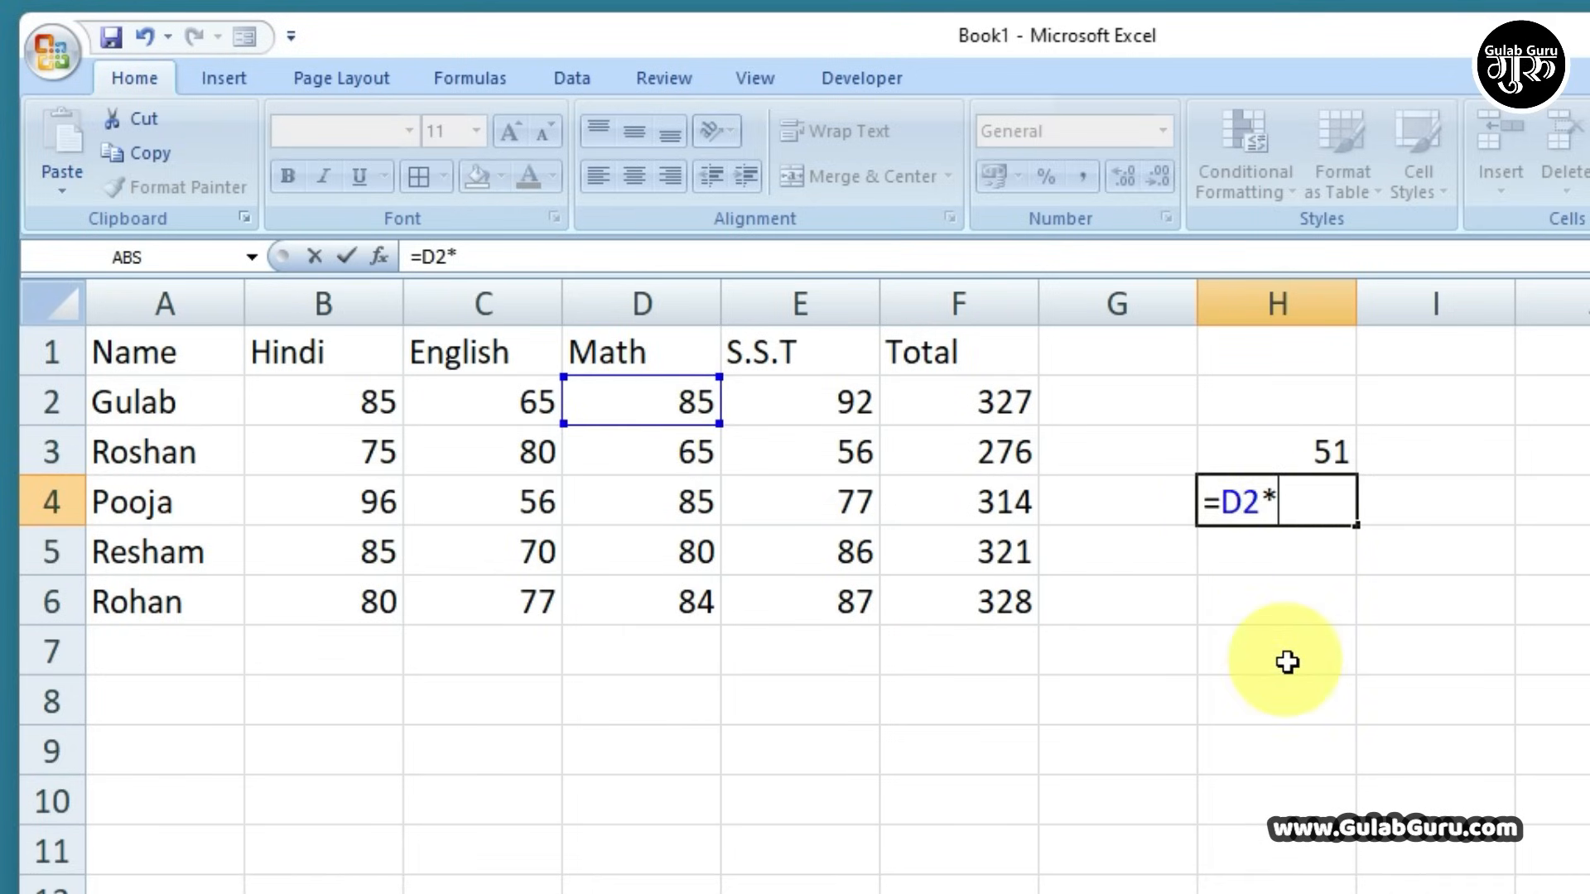
{"action": "left_click", "coordinate": [822, 403]}
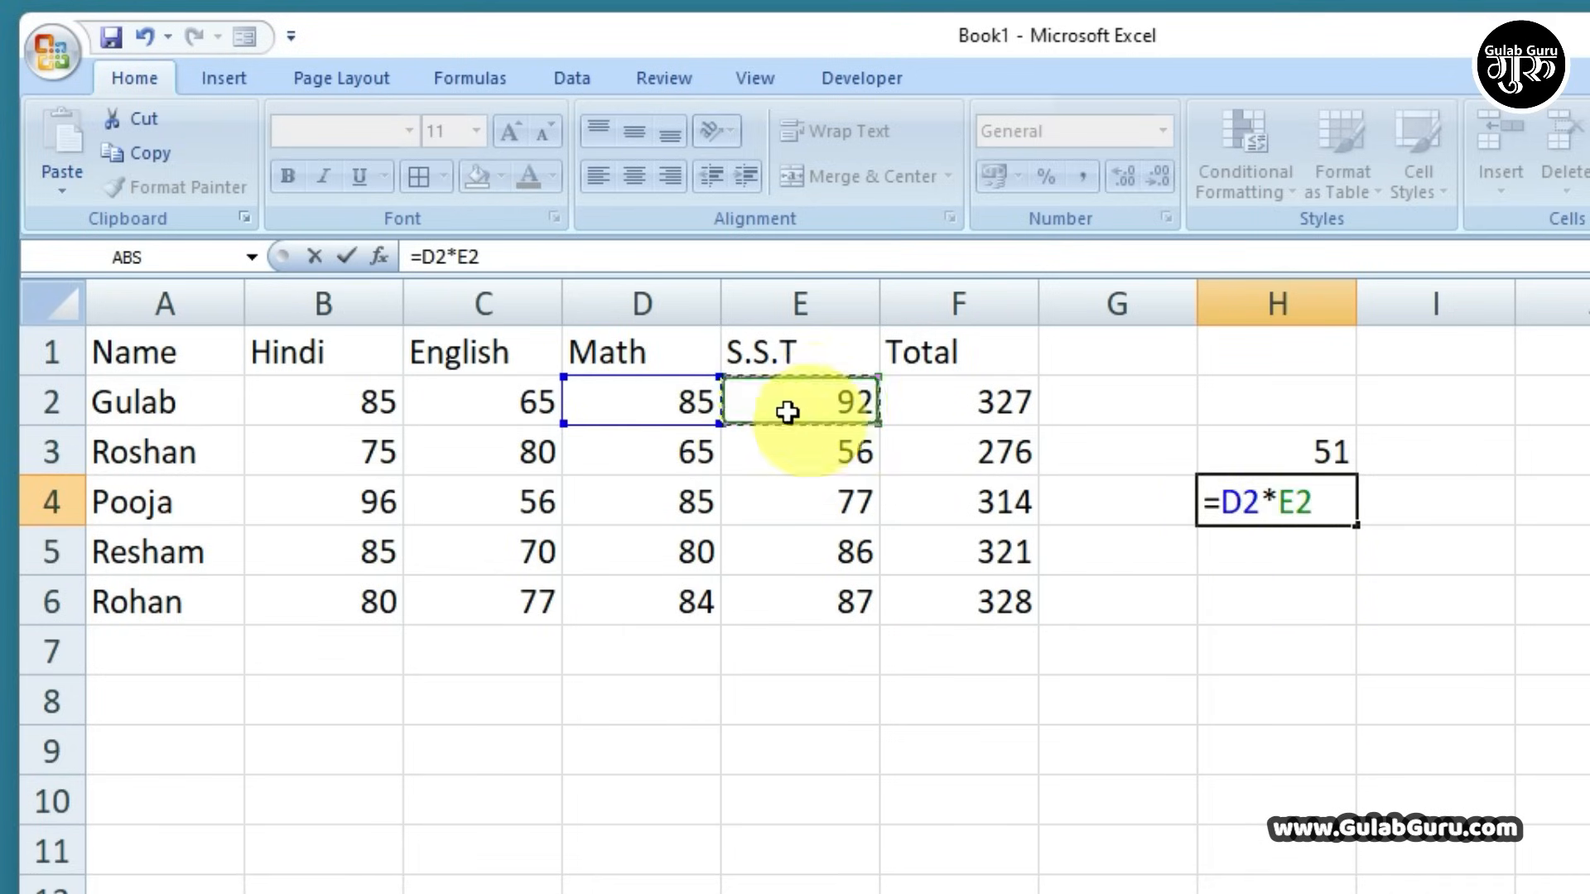
{"action": "key", "text": "Return"}
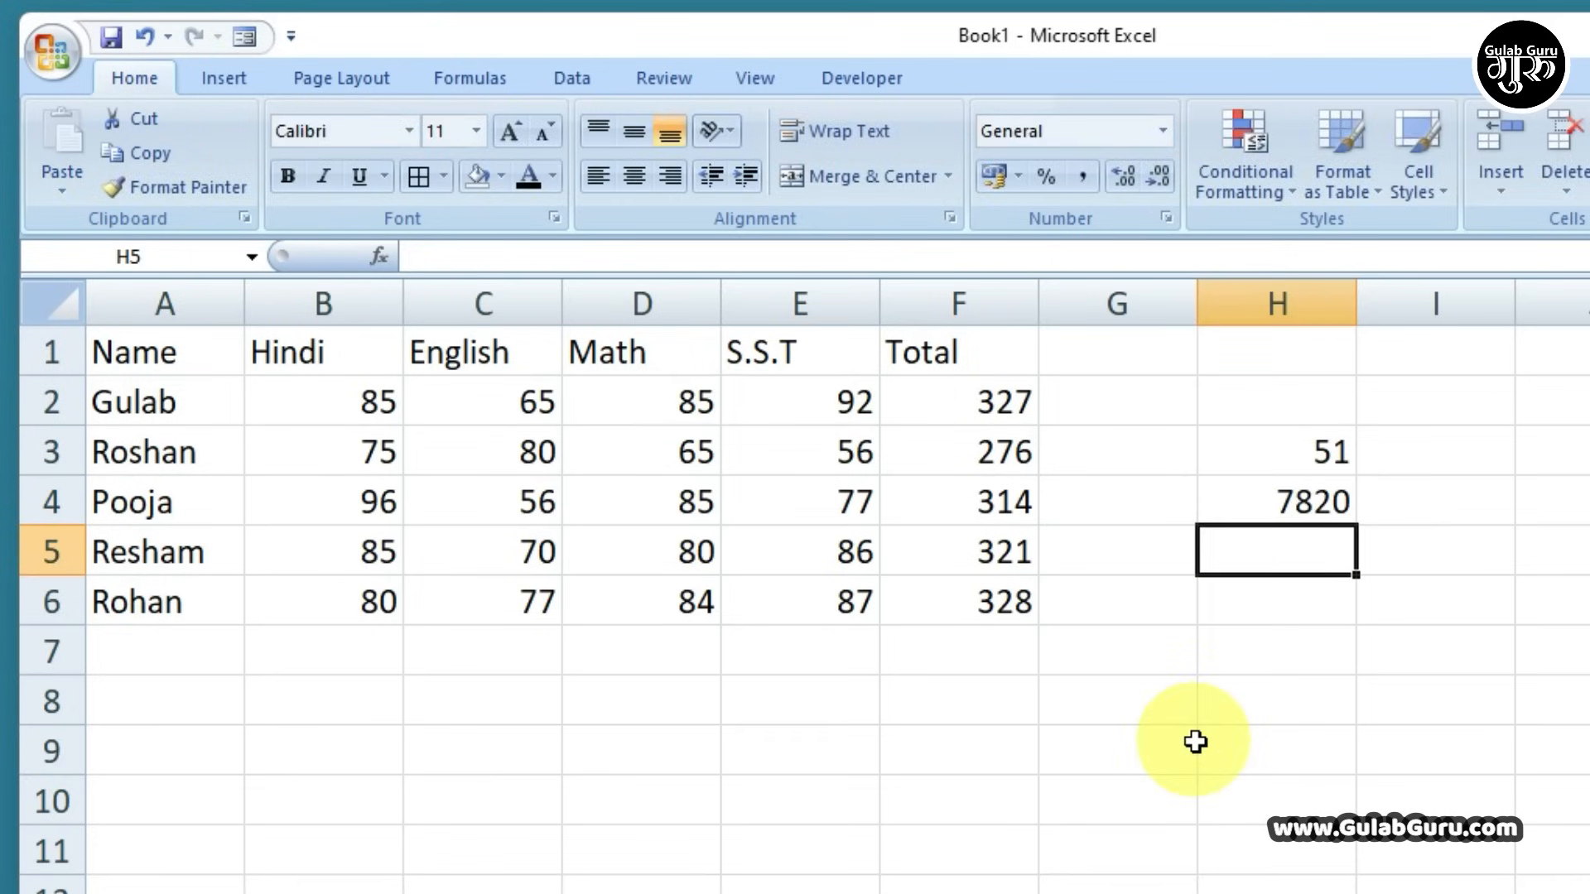
{"action": "left_click_drag", "start_coordinate": [704, 402], "coordinate": [823, 403]}
{"action": "left_click", "coordinate": [1263, 508]}
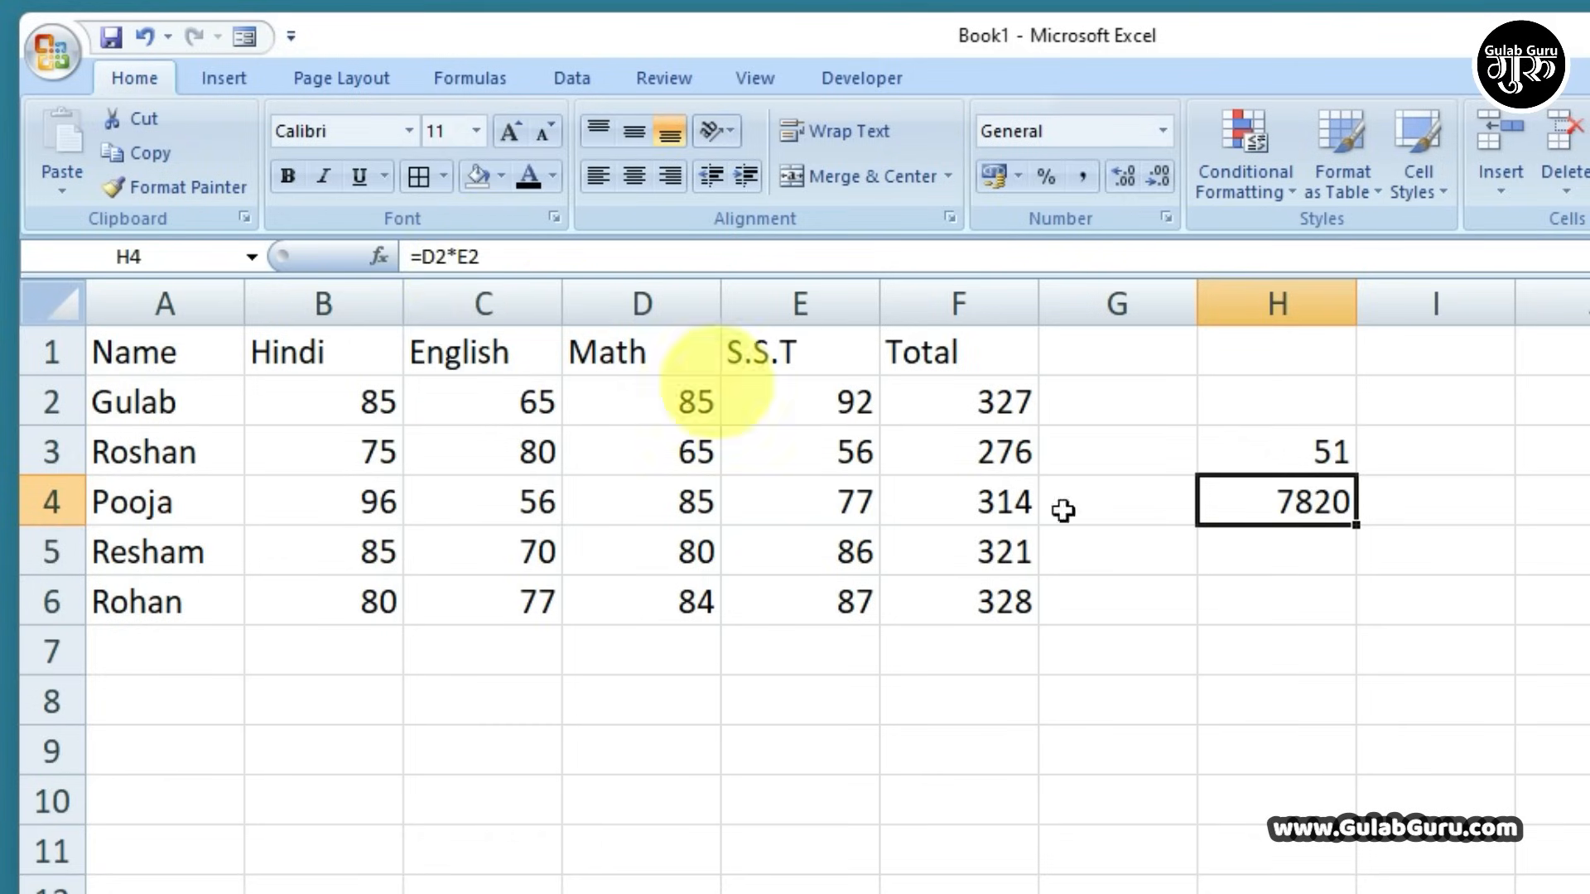
{"action": "left_click", "coordinate": [1267, 557]}
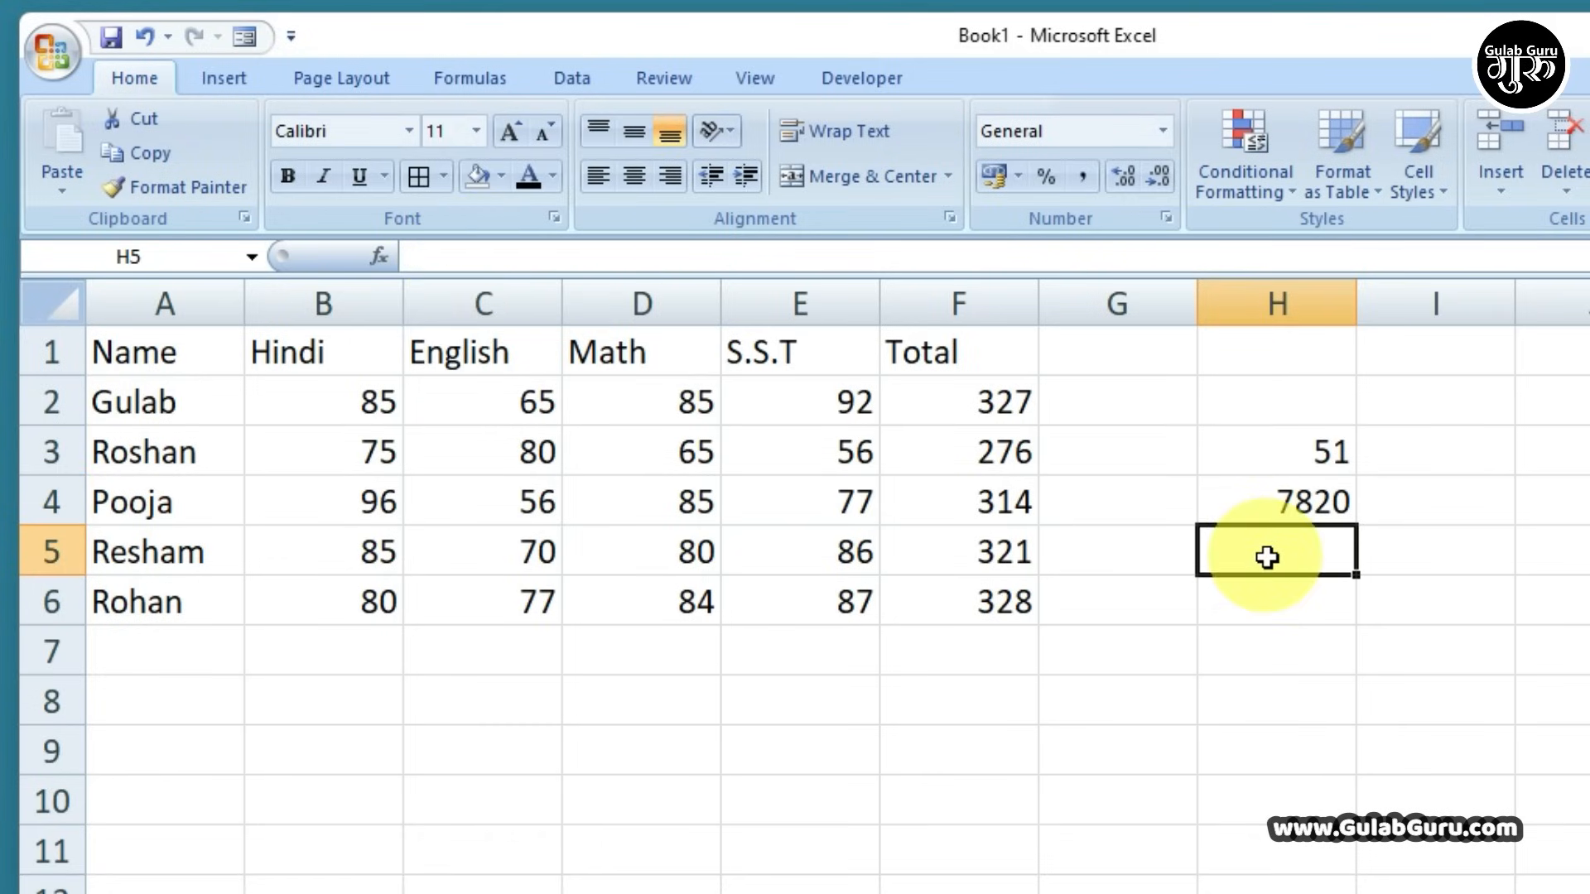
Enter =F2/E2 in H5, dividing the first student's total by the S.S.T mark
{"action": "left_click", "coordinate": [997, 407]}
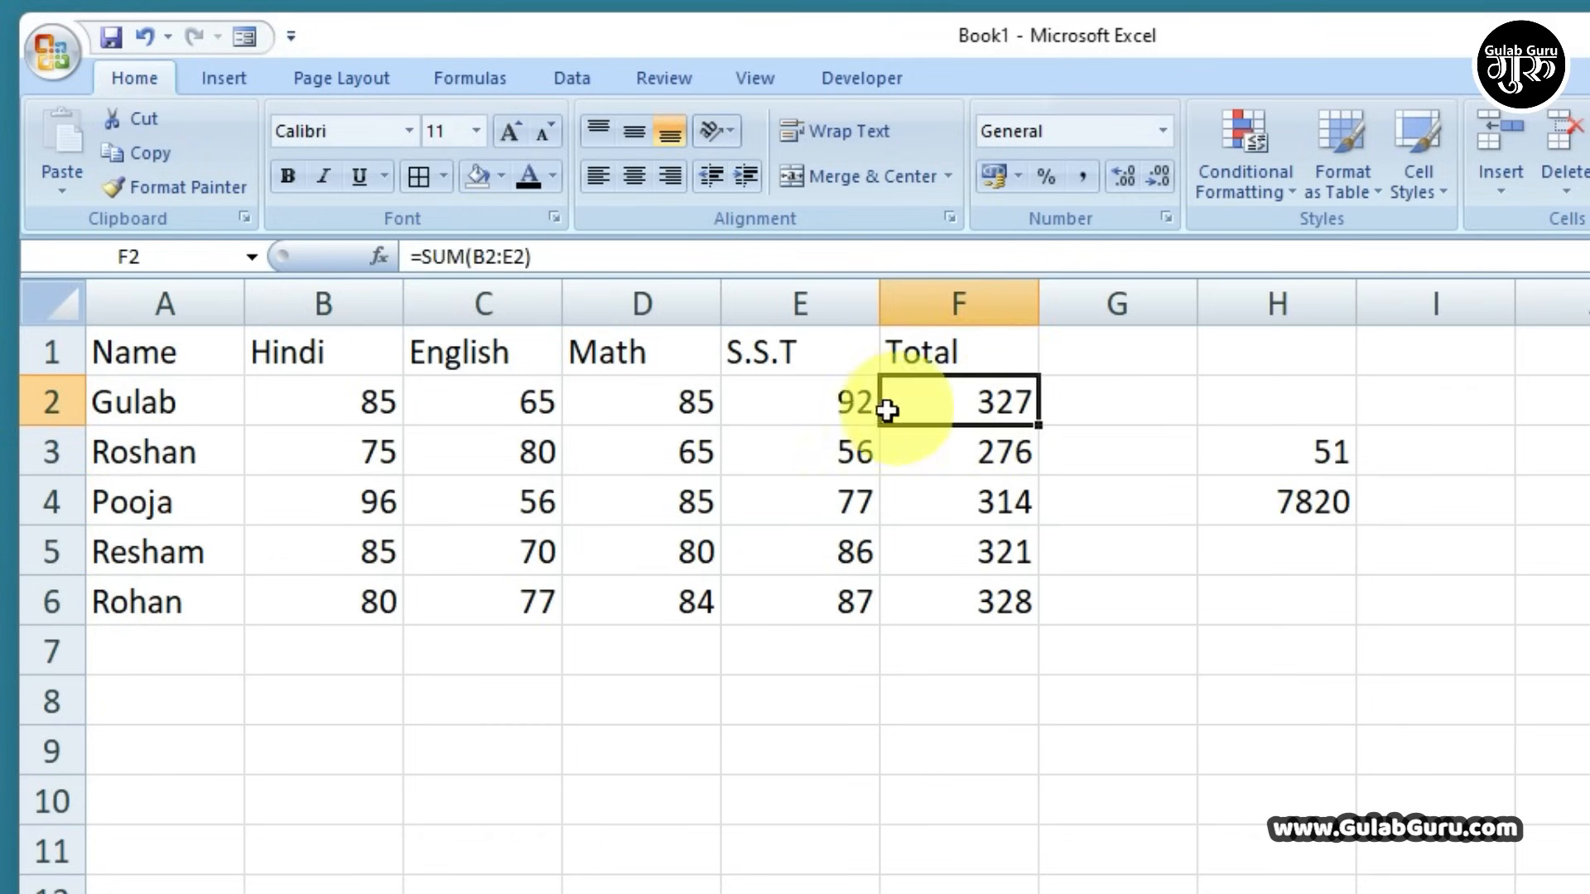
{"action": "left_click", "coordinate": [1261, 554]}
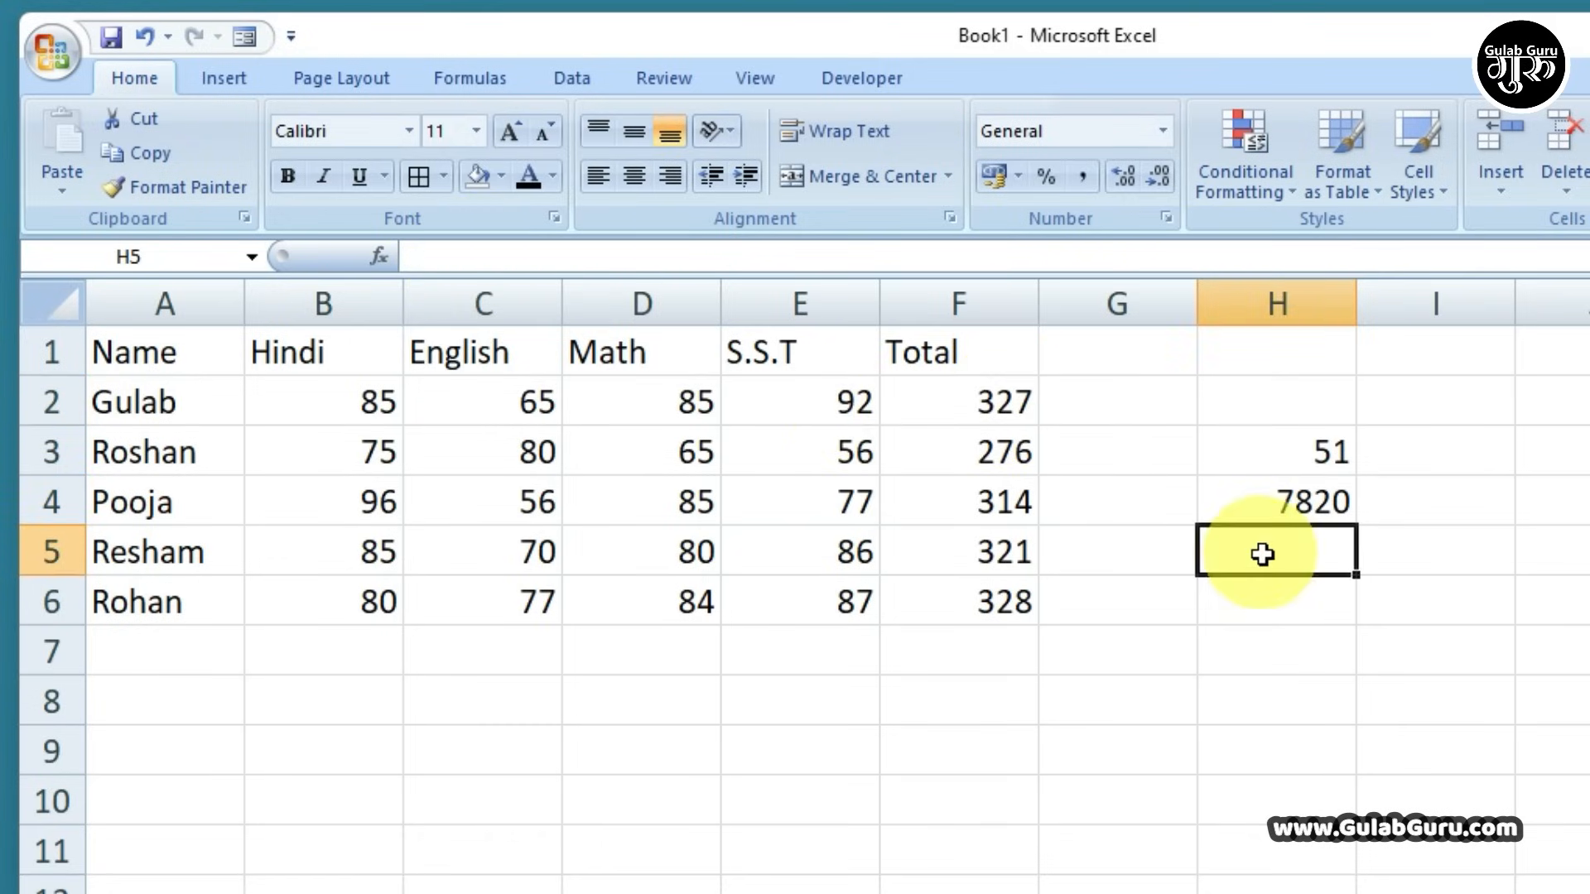
{"action": "type", "text": "="}
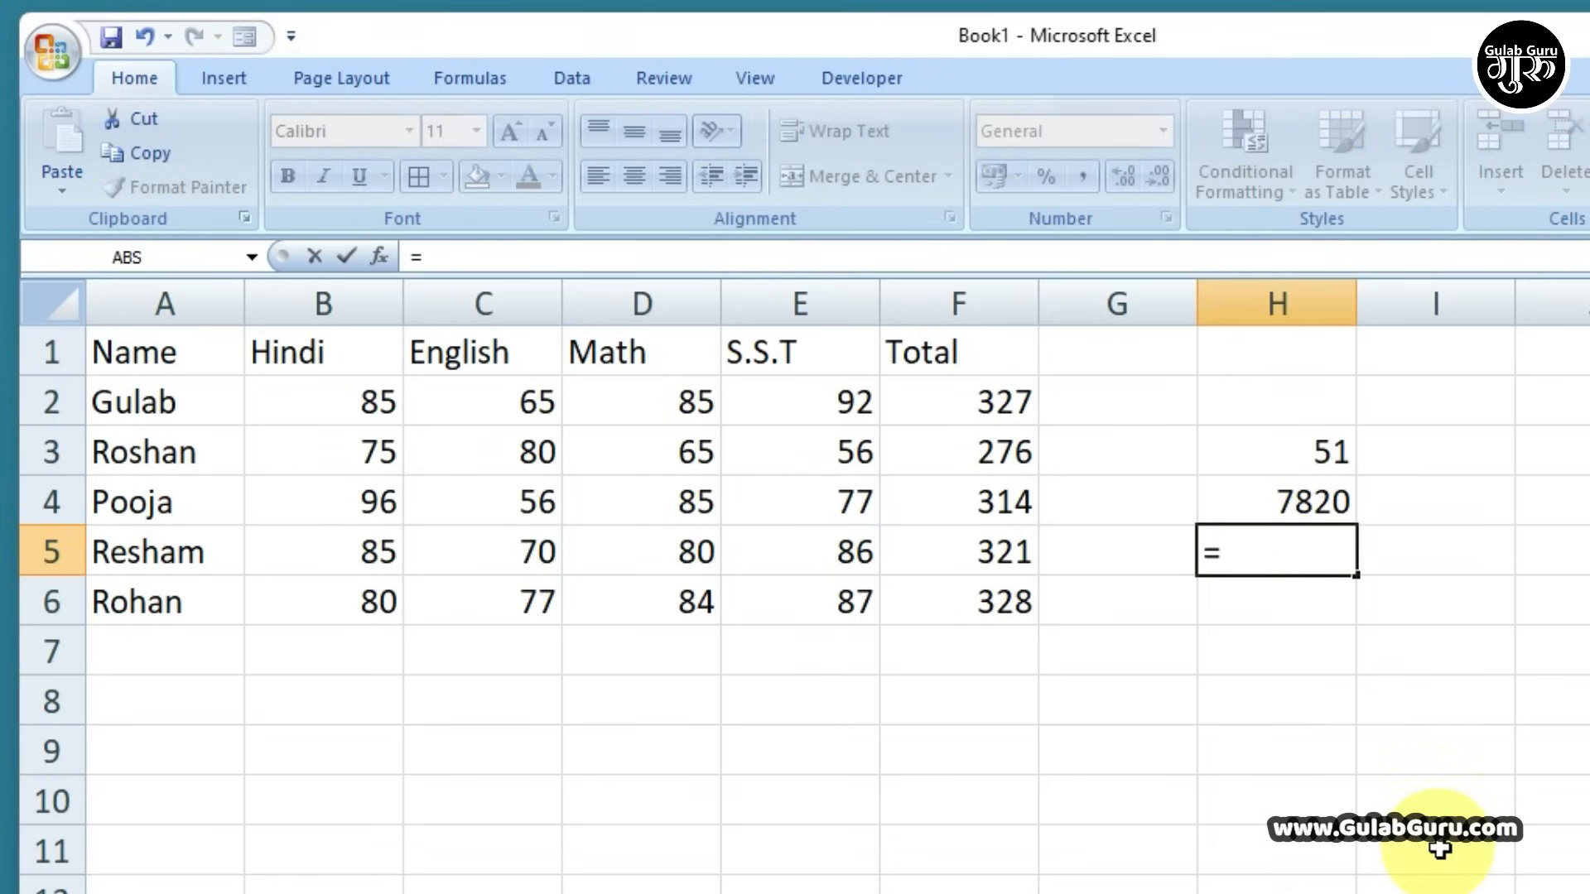
{"action": "left_click", "coordinate": [998, 408]}
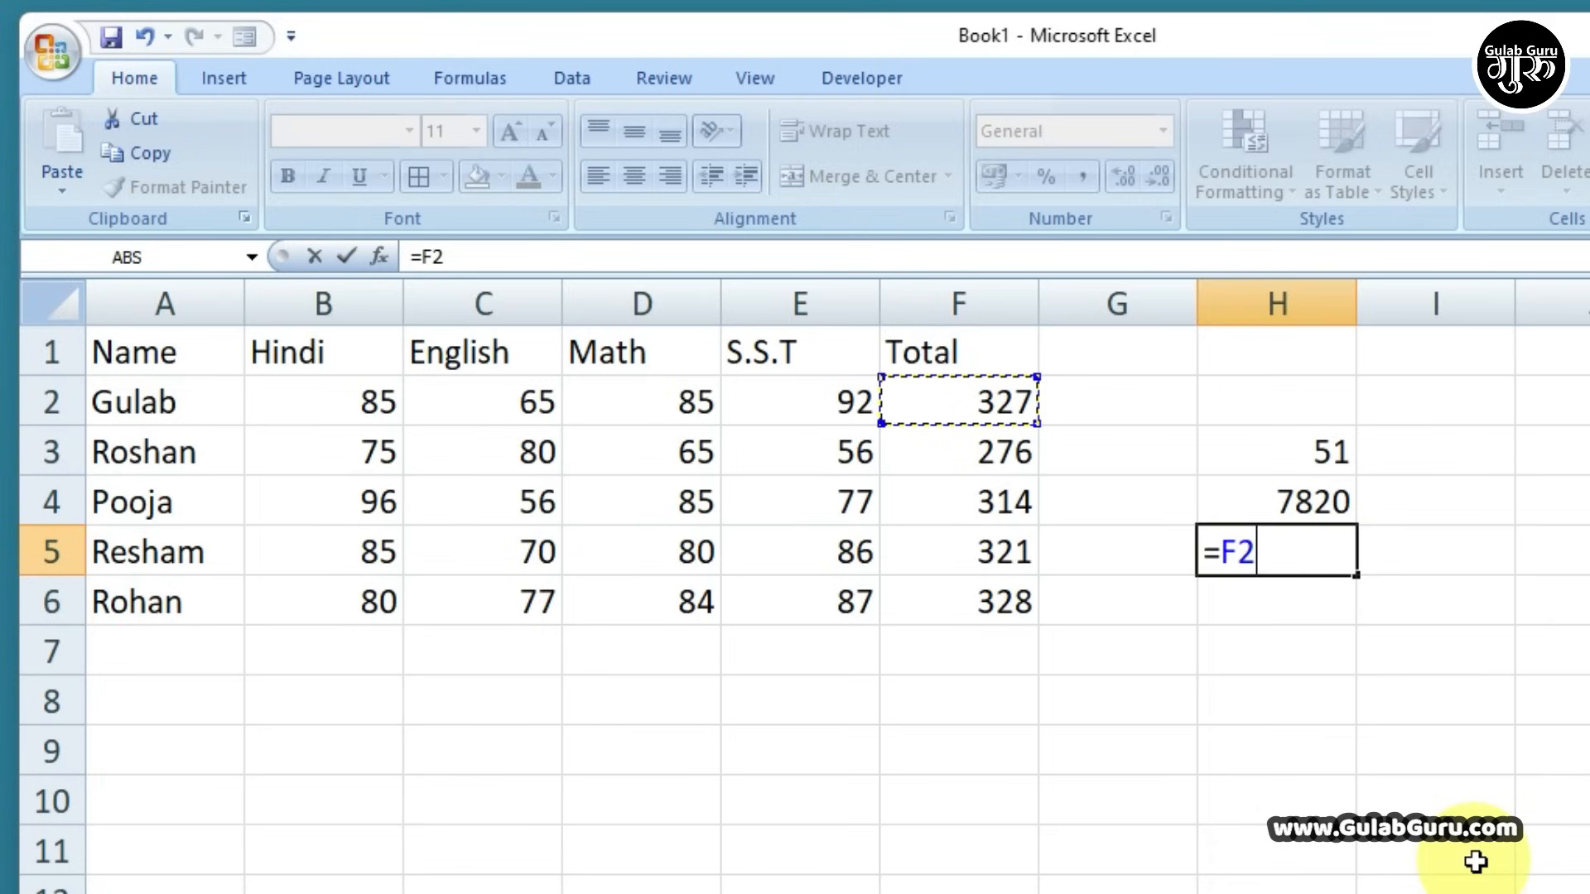
{"action": "type", "text": "/"}
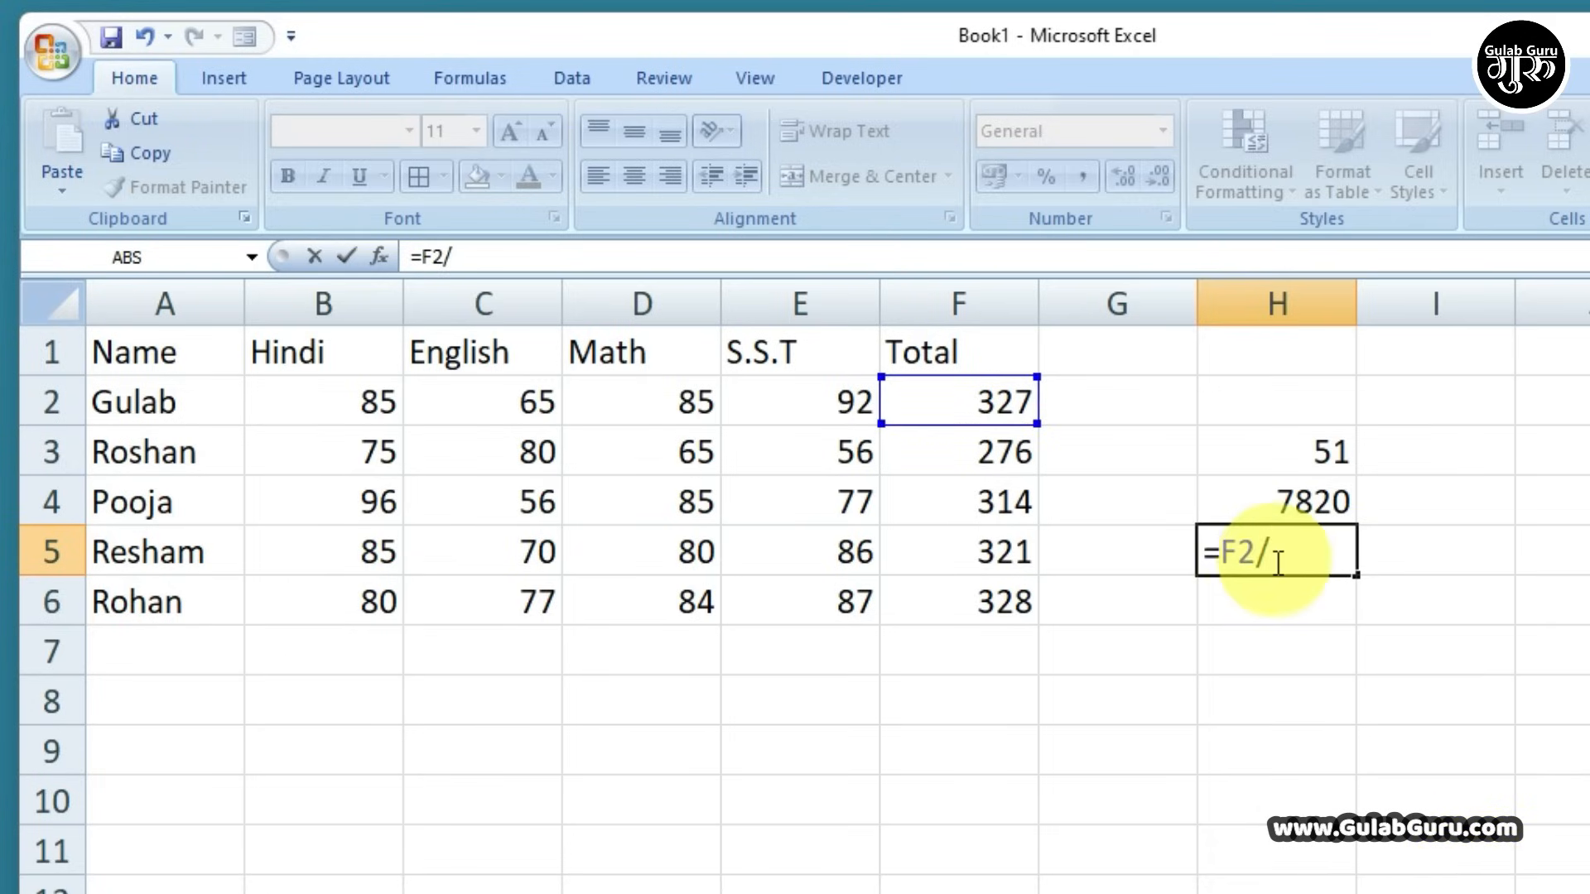
{"action": "left_click", "coordinate": [800, 399]}
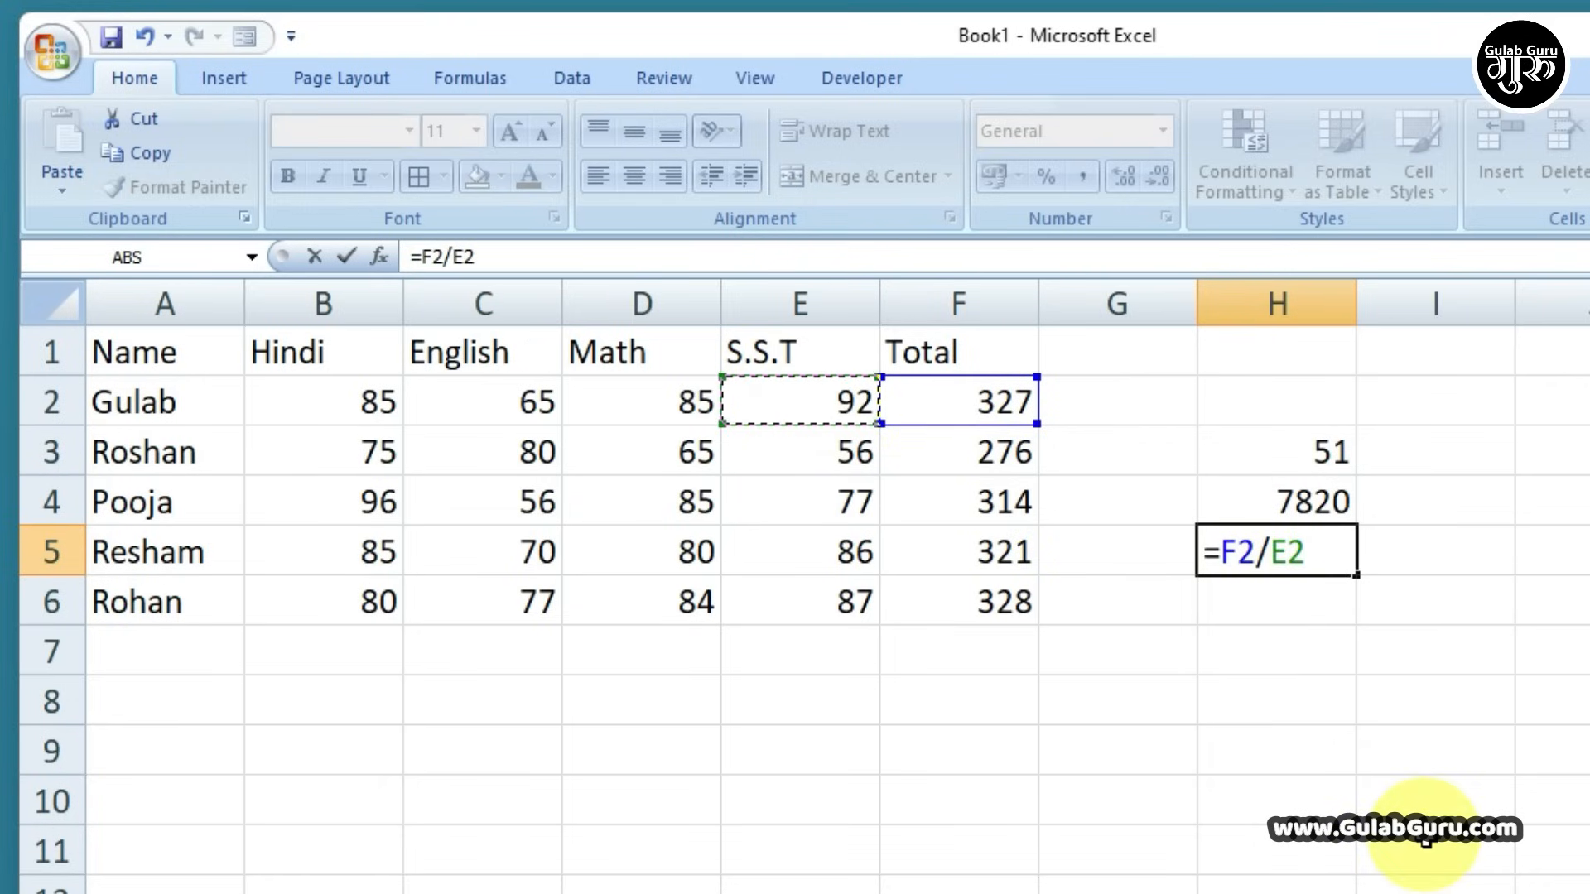
{"action": "key", "text": "Return"}
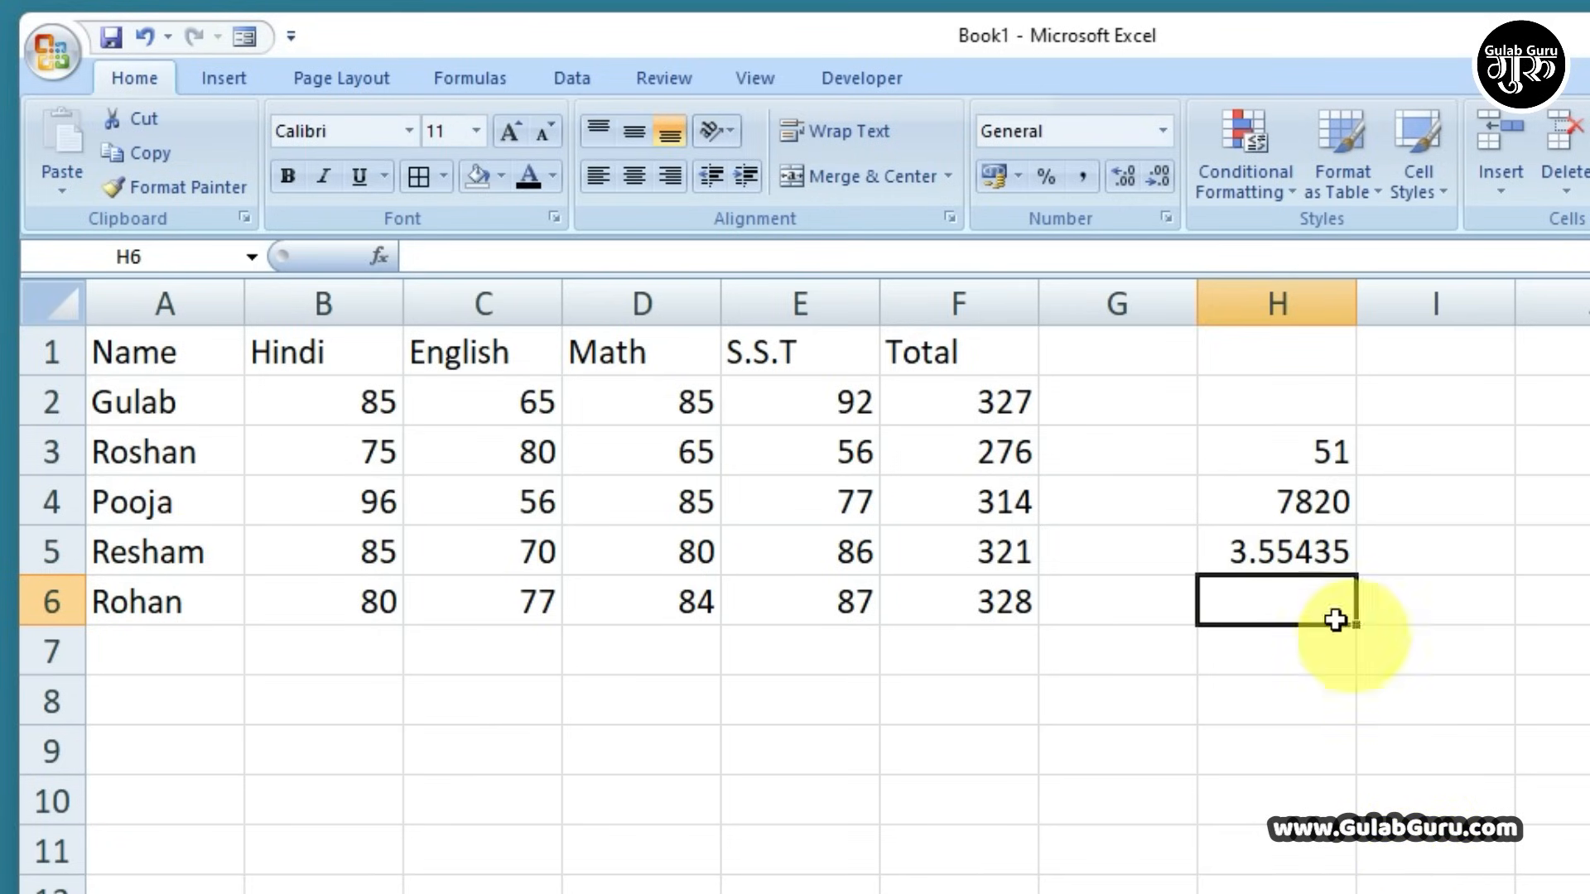
Review the demo formulas in H3:H5, then delete all three results
{"action": "left_click", "coordinate": [1269, 563]}
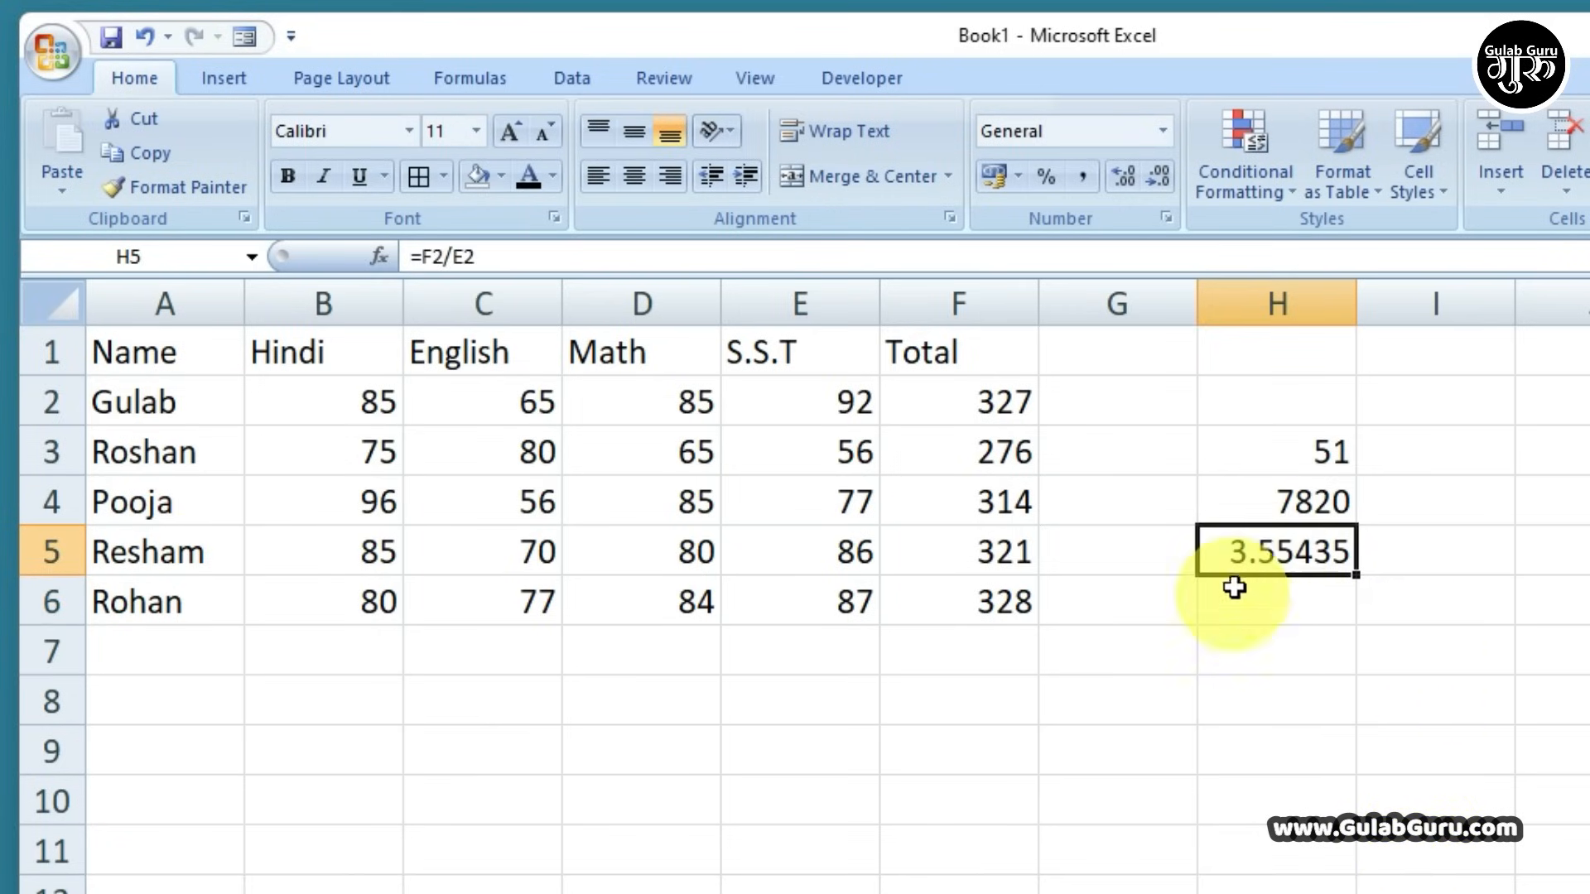
{"action": "left_click", "coordinate": [990, 408]}
{"action": "left_click", "coordinate": [1282, 454]}
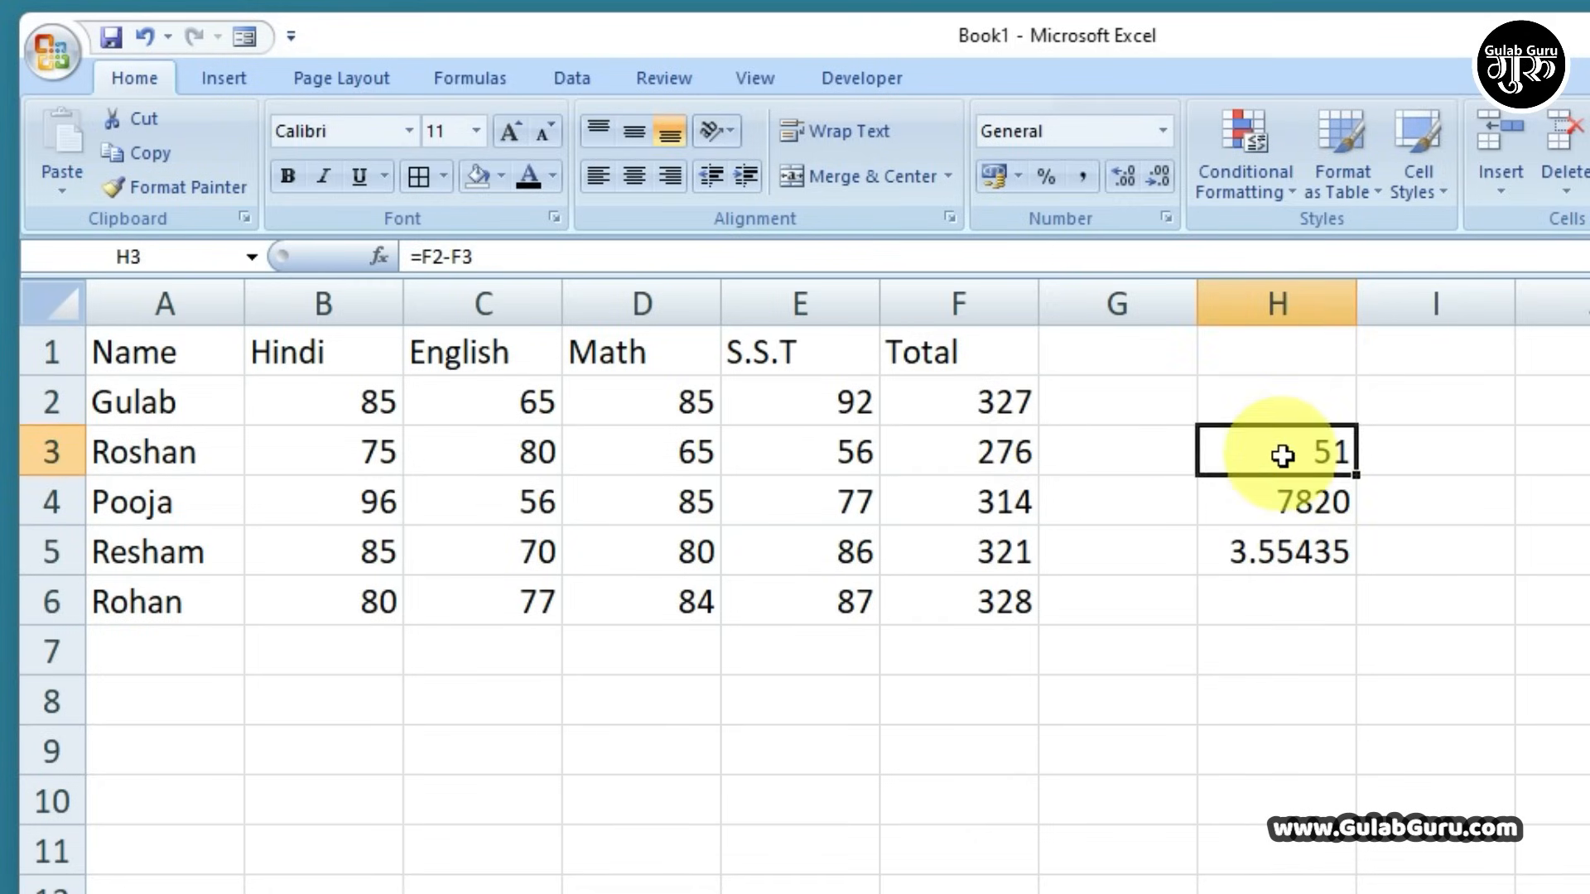
{"action": "left_click", "coordinate": [1300, 503]}
{"action": "left_click", "coordinate": [1300, 553]}
{"action": "left_click_drag", "start_coordinate": [1290, 523], "coordinate": [1290, 558]}
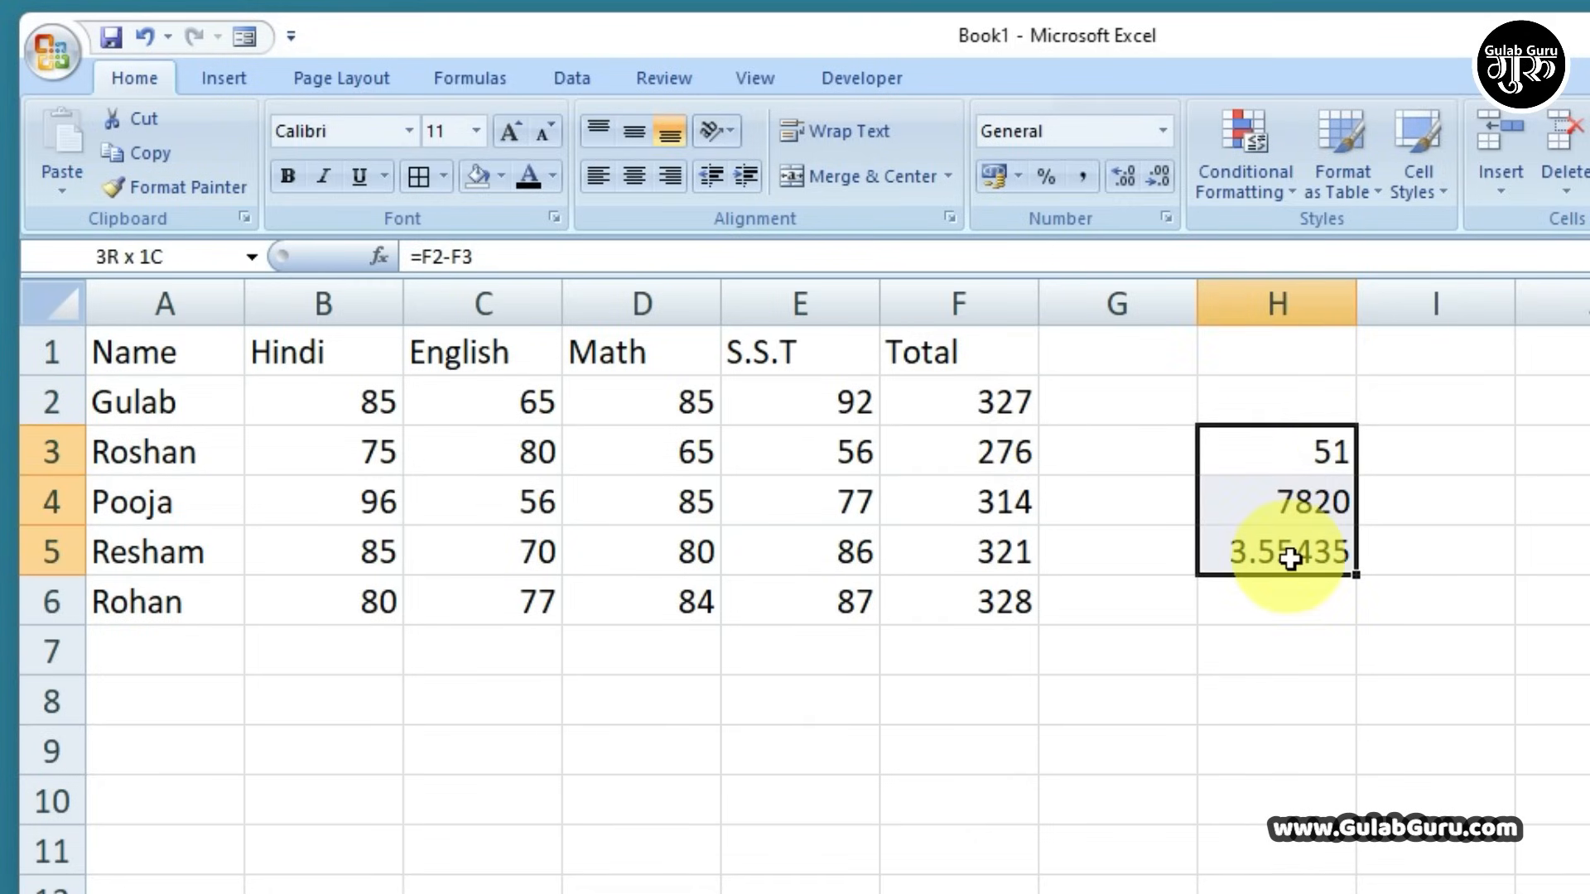
{"action": "key", "text": "Delete"}
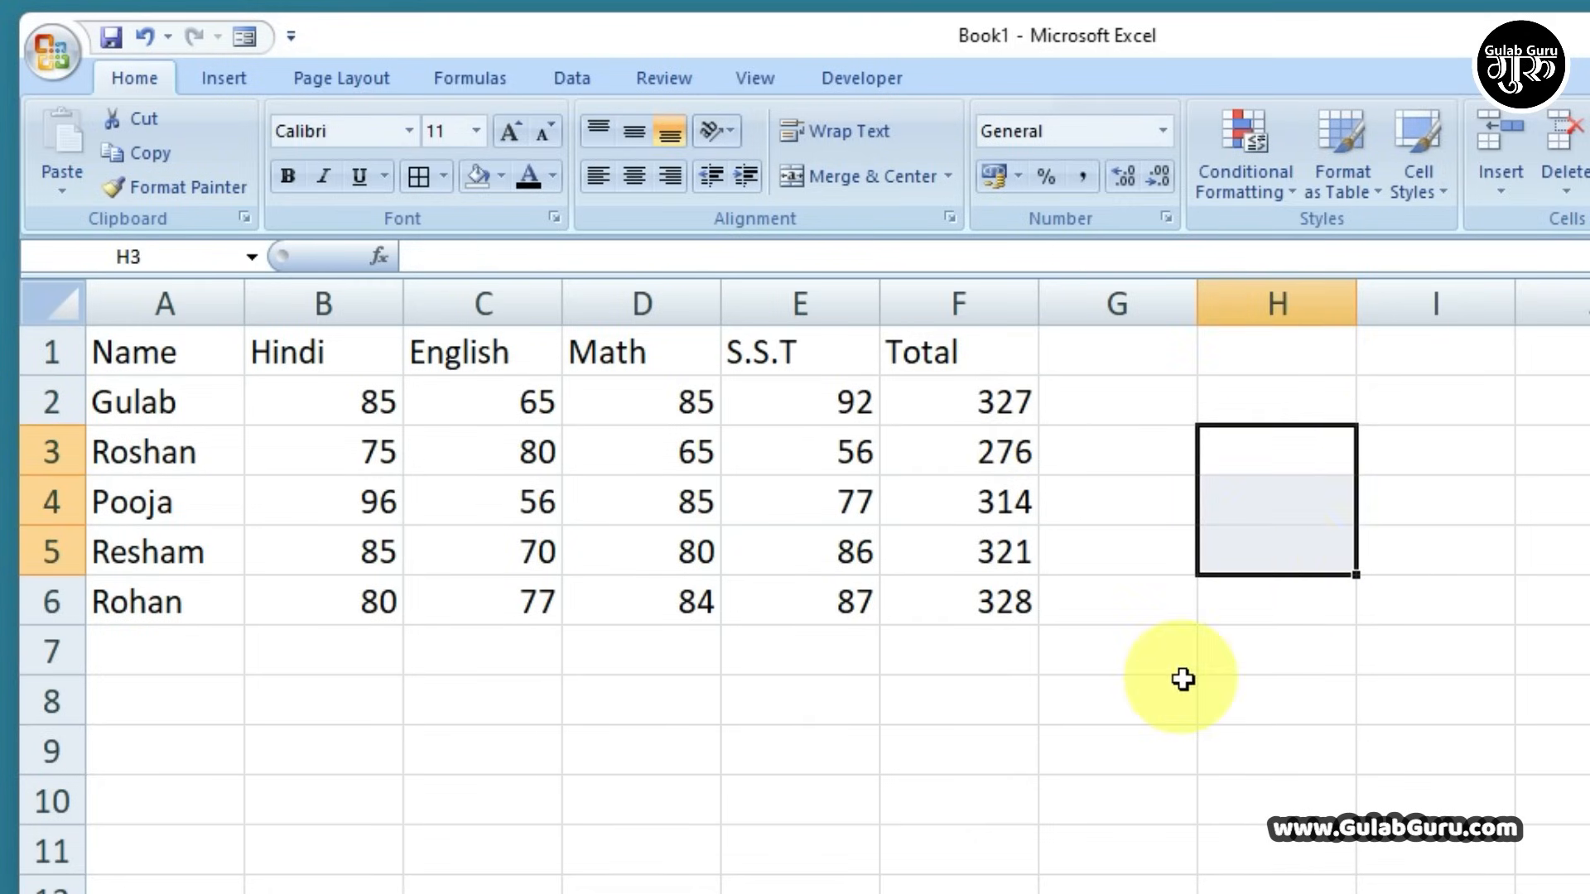
{"action": "left_click", "coordinate": [1180, 691]}
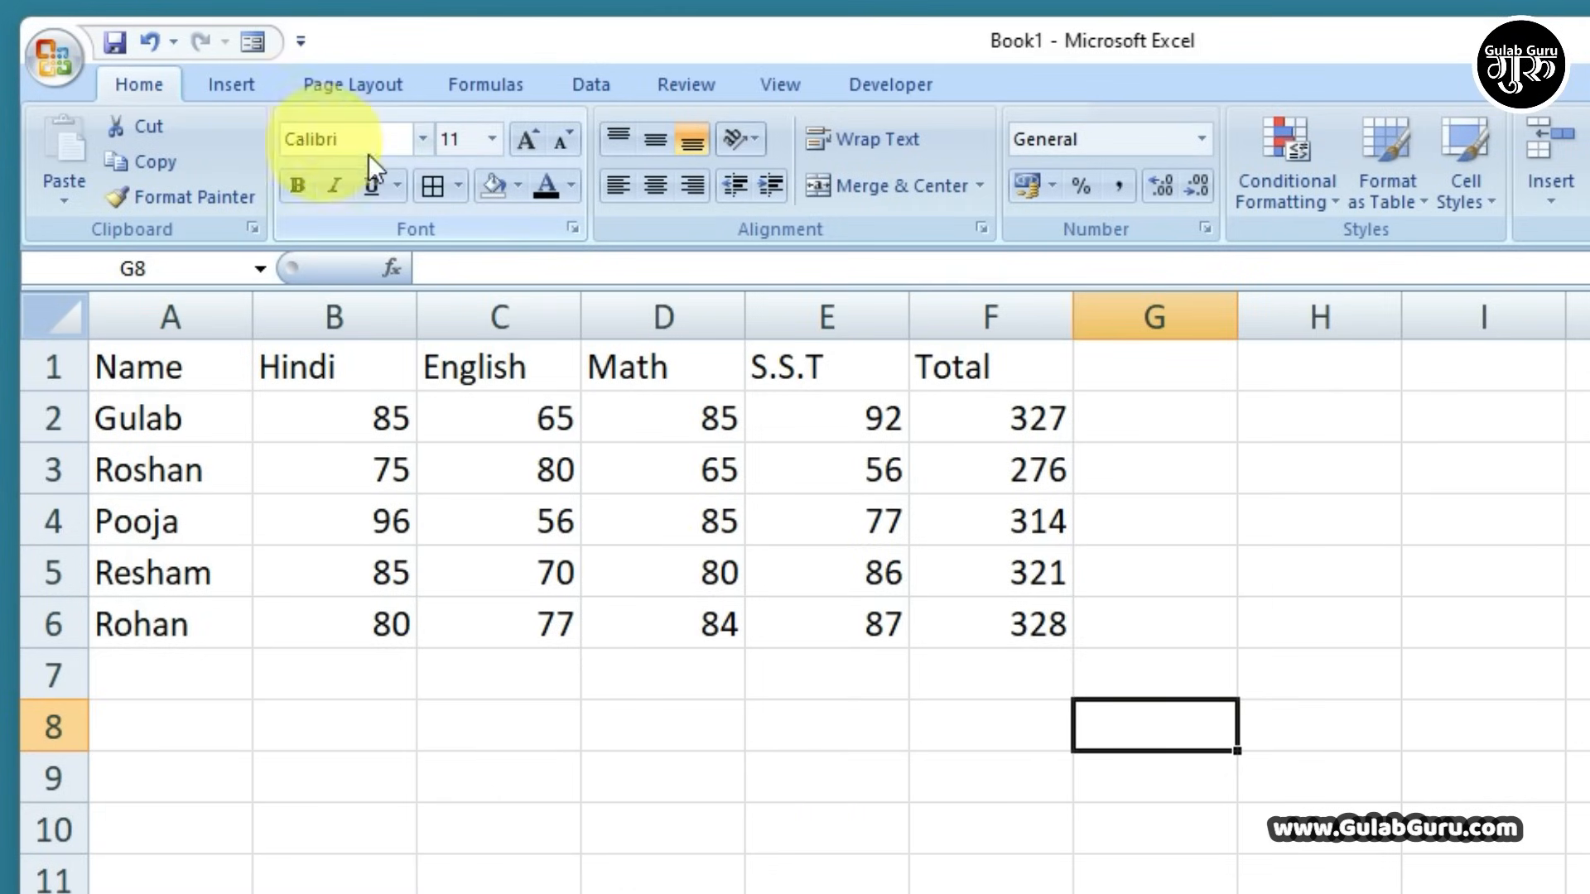
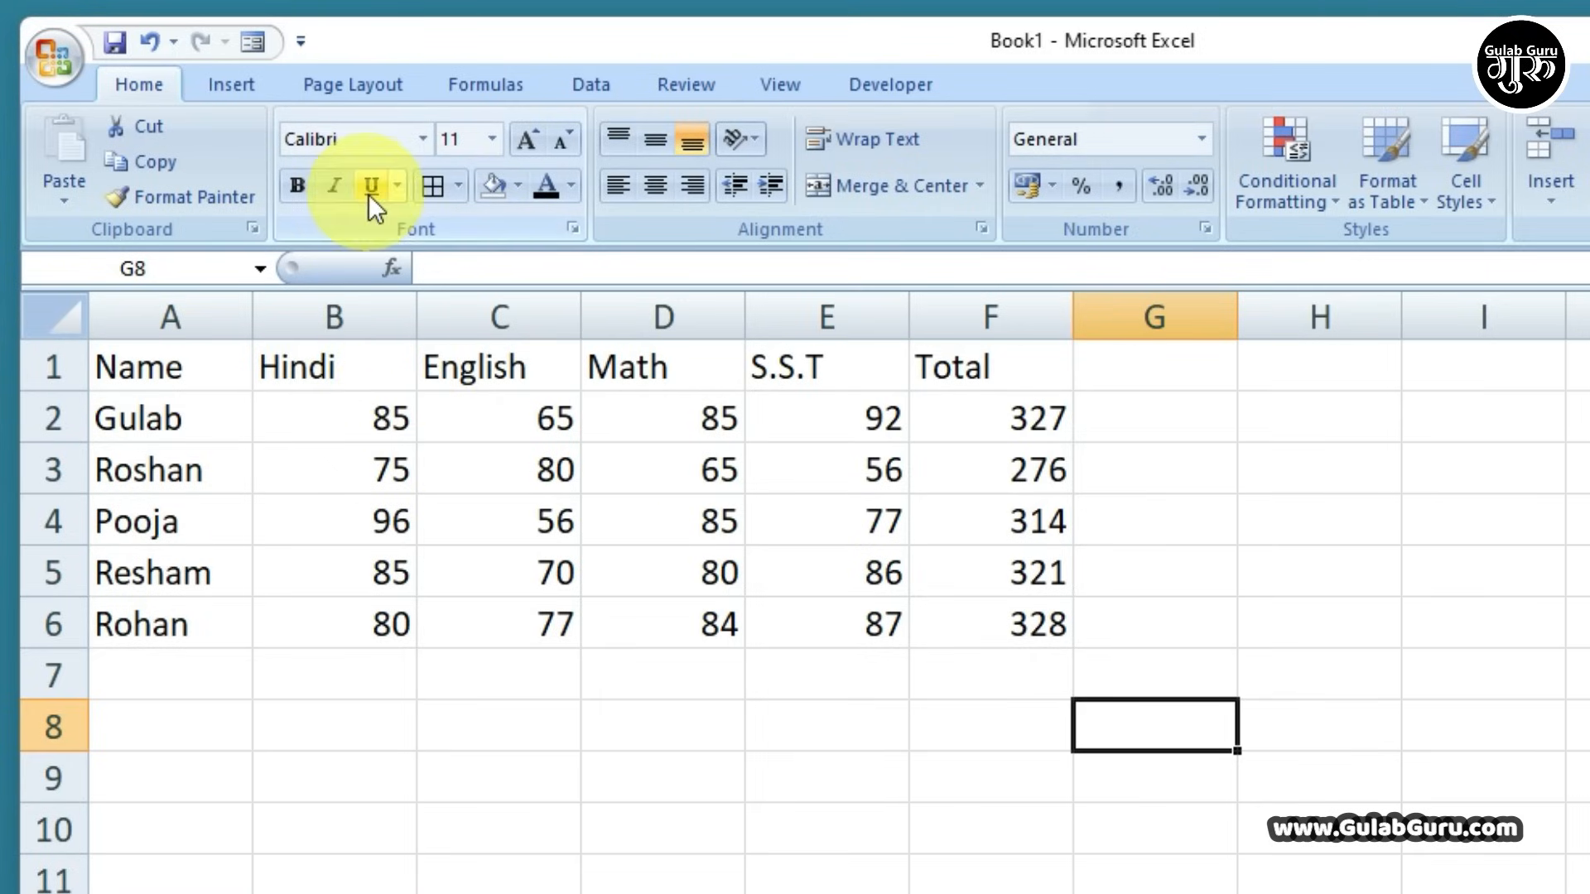
Format the Name-to-Total header cells A1:F1 as bold 12-point Algerian
{"action": "left_click_drag", "start_coordinate": [137, 364], "coordinate": [973, 396]}
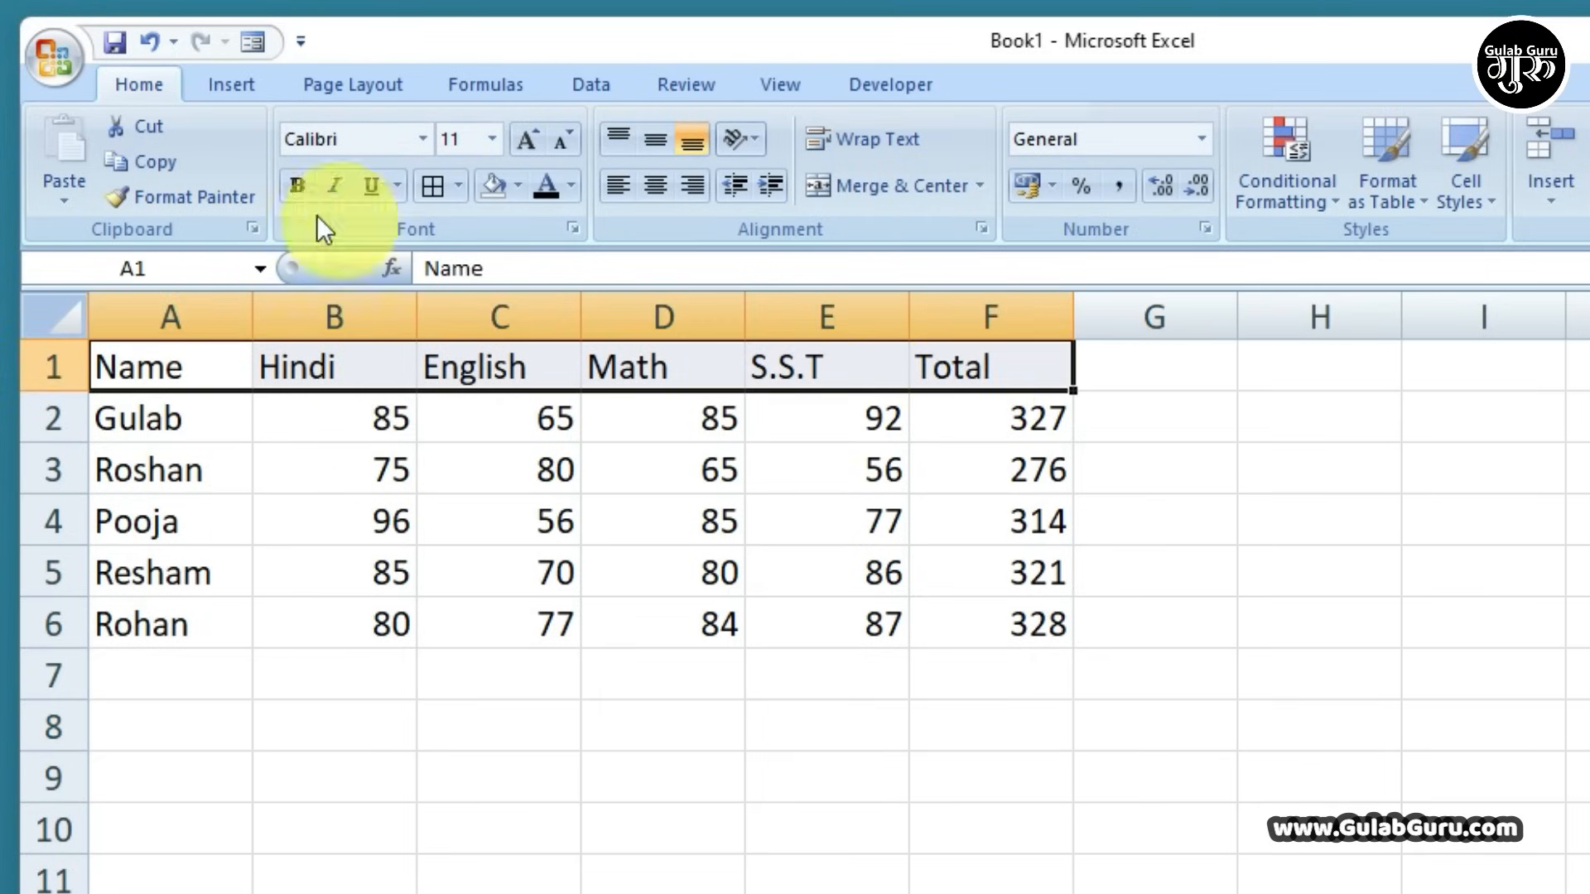
{"action": "left_click", "coordinate": [295, 187]}
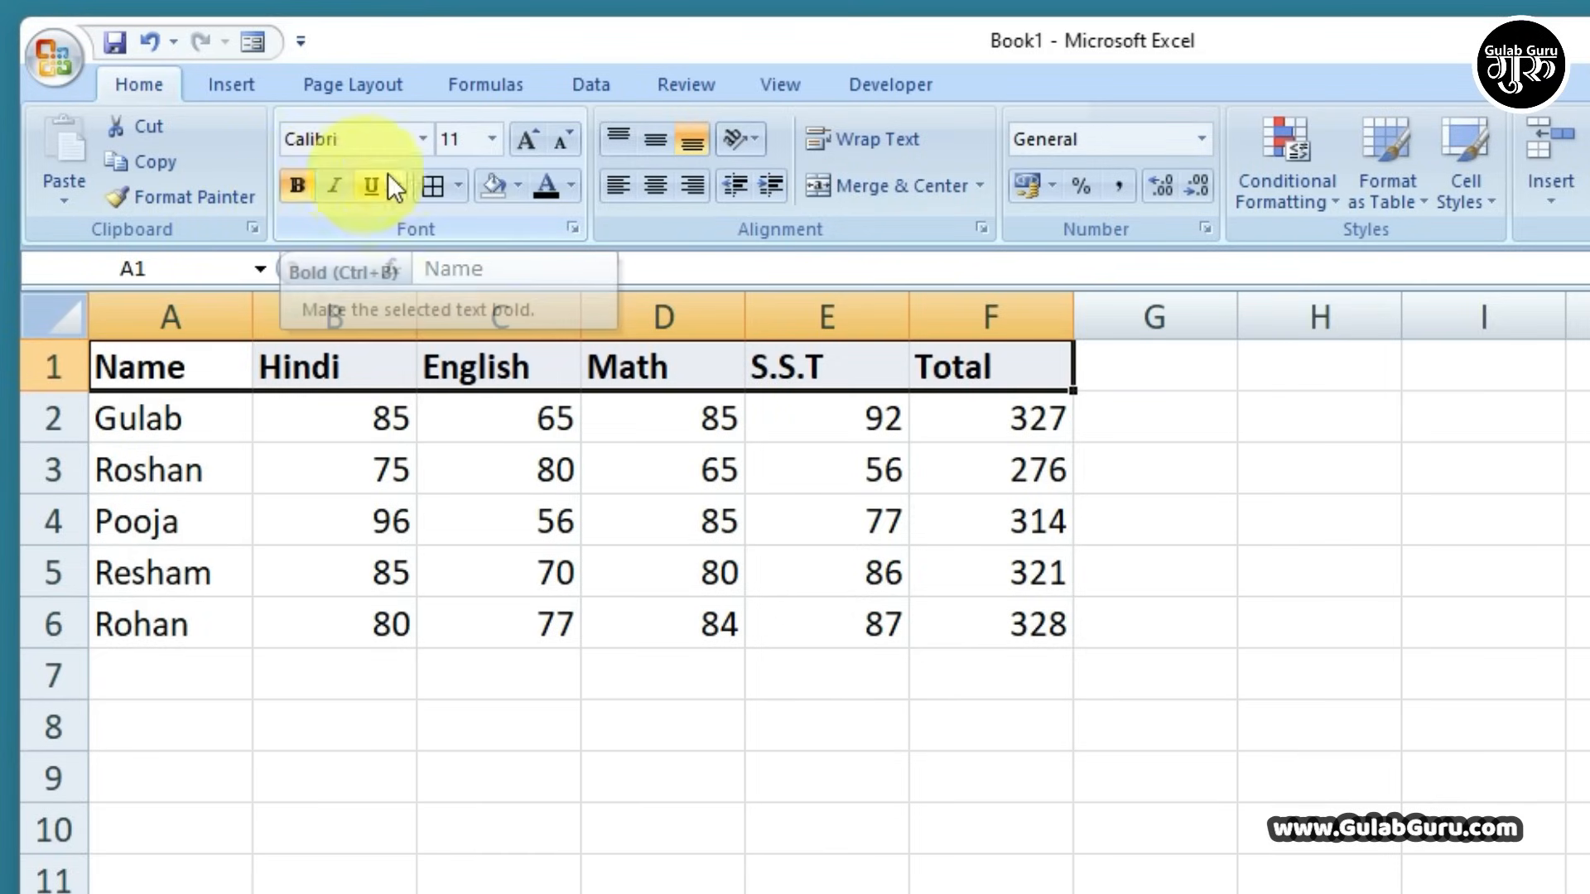
{"action": "left_click", "coordinate": [422, 139]}
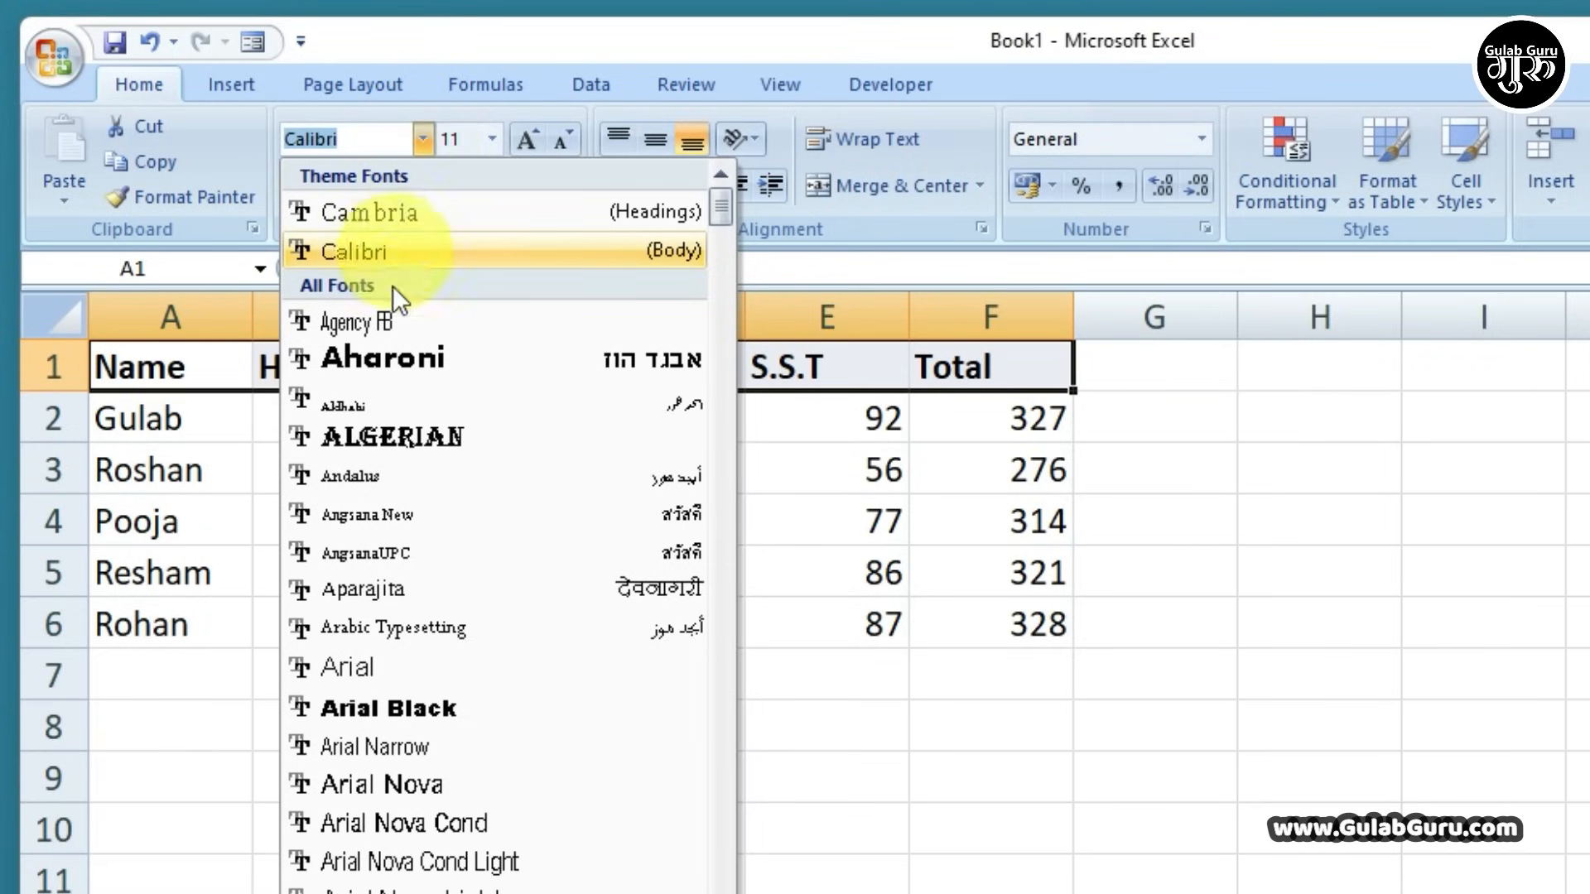
{"action": "left_click", "coordinate": [374, 436]}
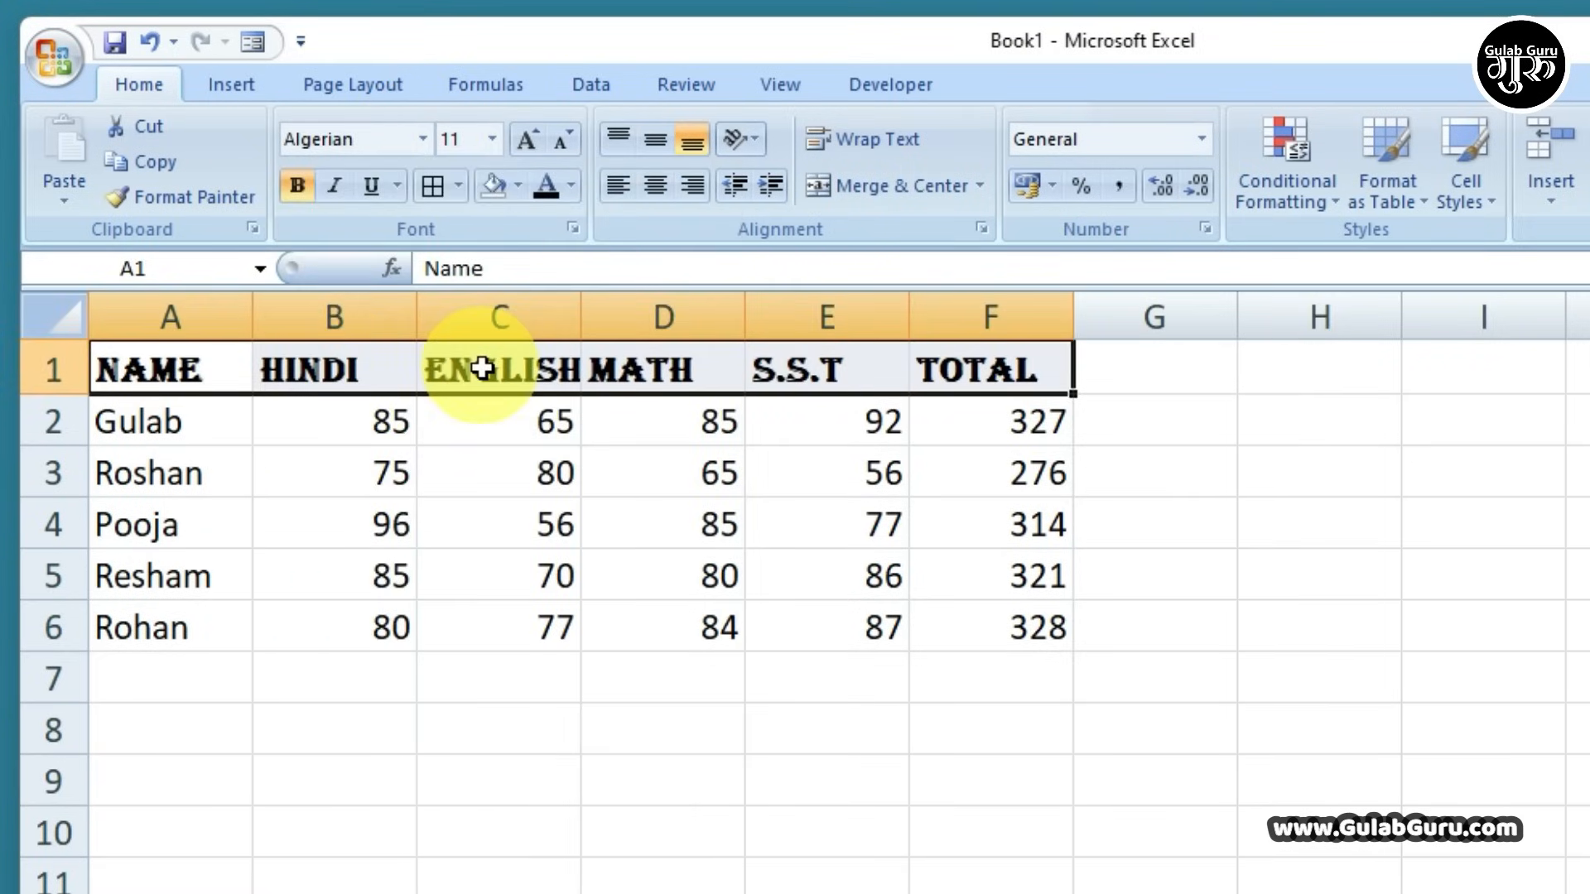
{"action": "left_click", "coordinate": [520, 137]}
{"action": "left_click", "coordinate": [520, 137]}
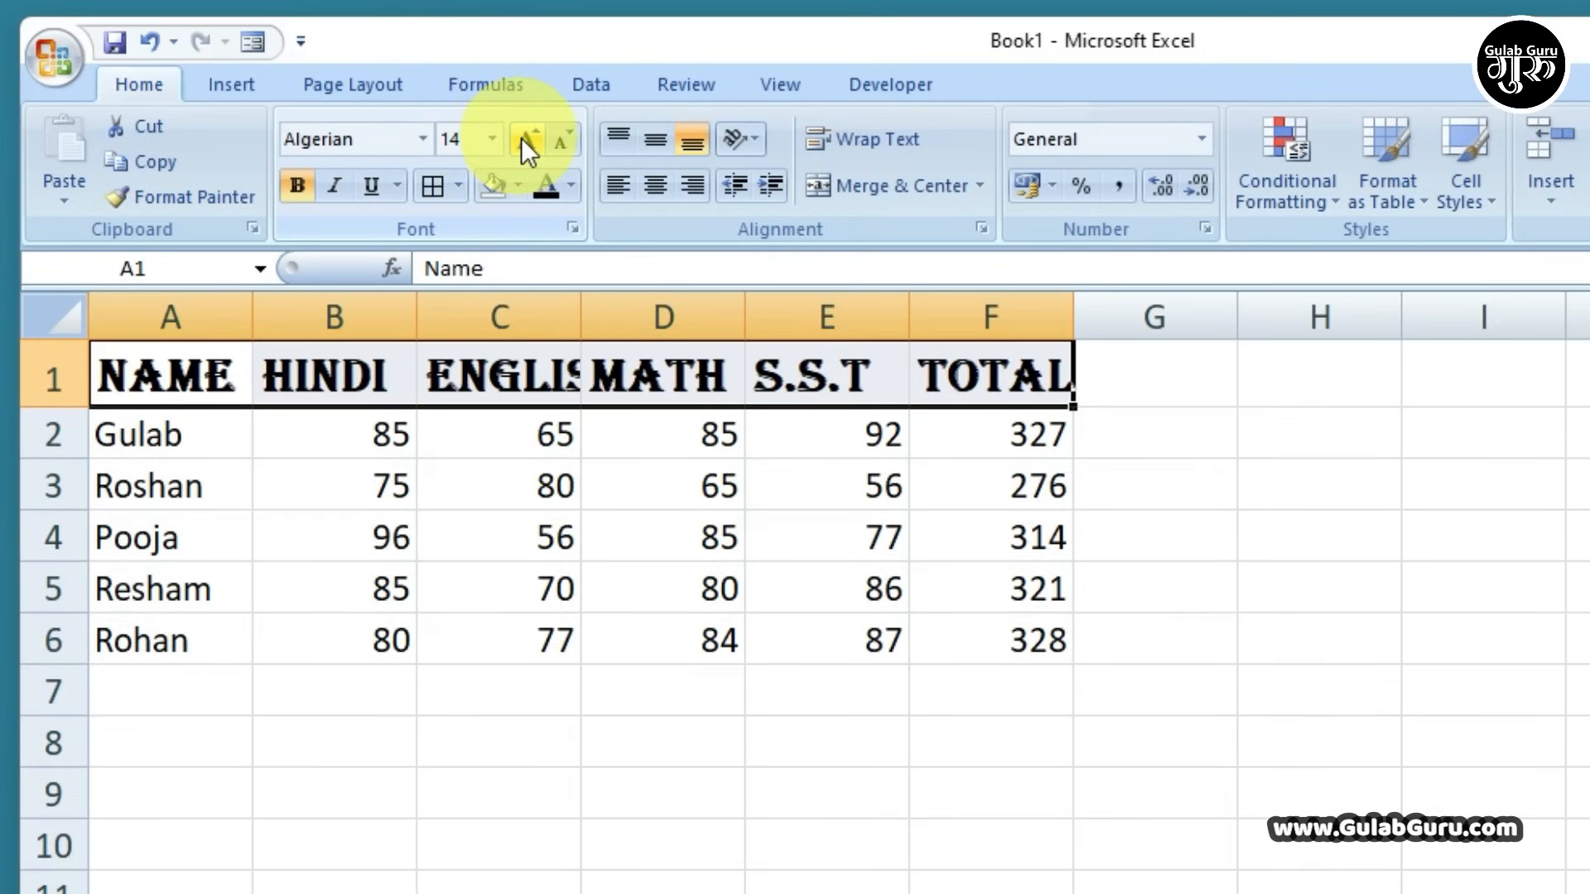
{"action": "left_click", "coordinate": [558, 144]}
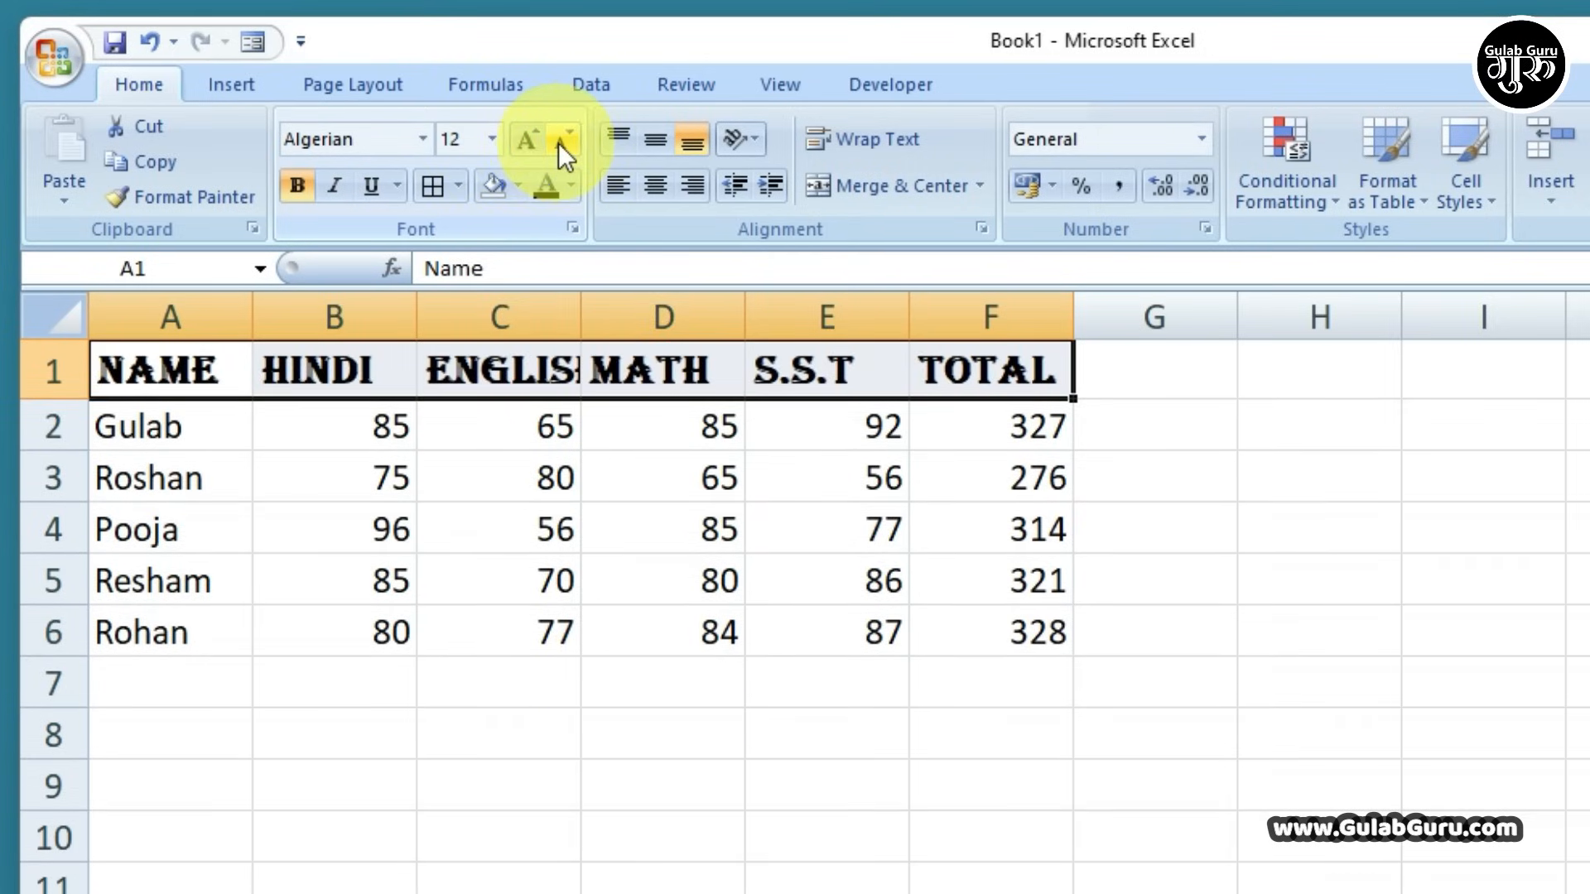
{"action": "left_click", "coordinate": [493, 139]}
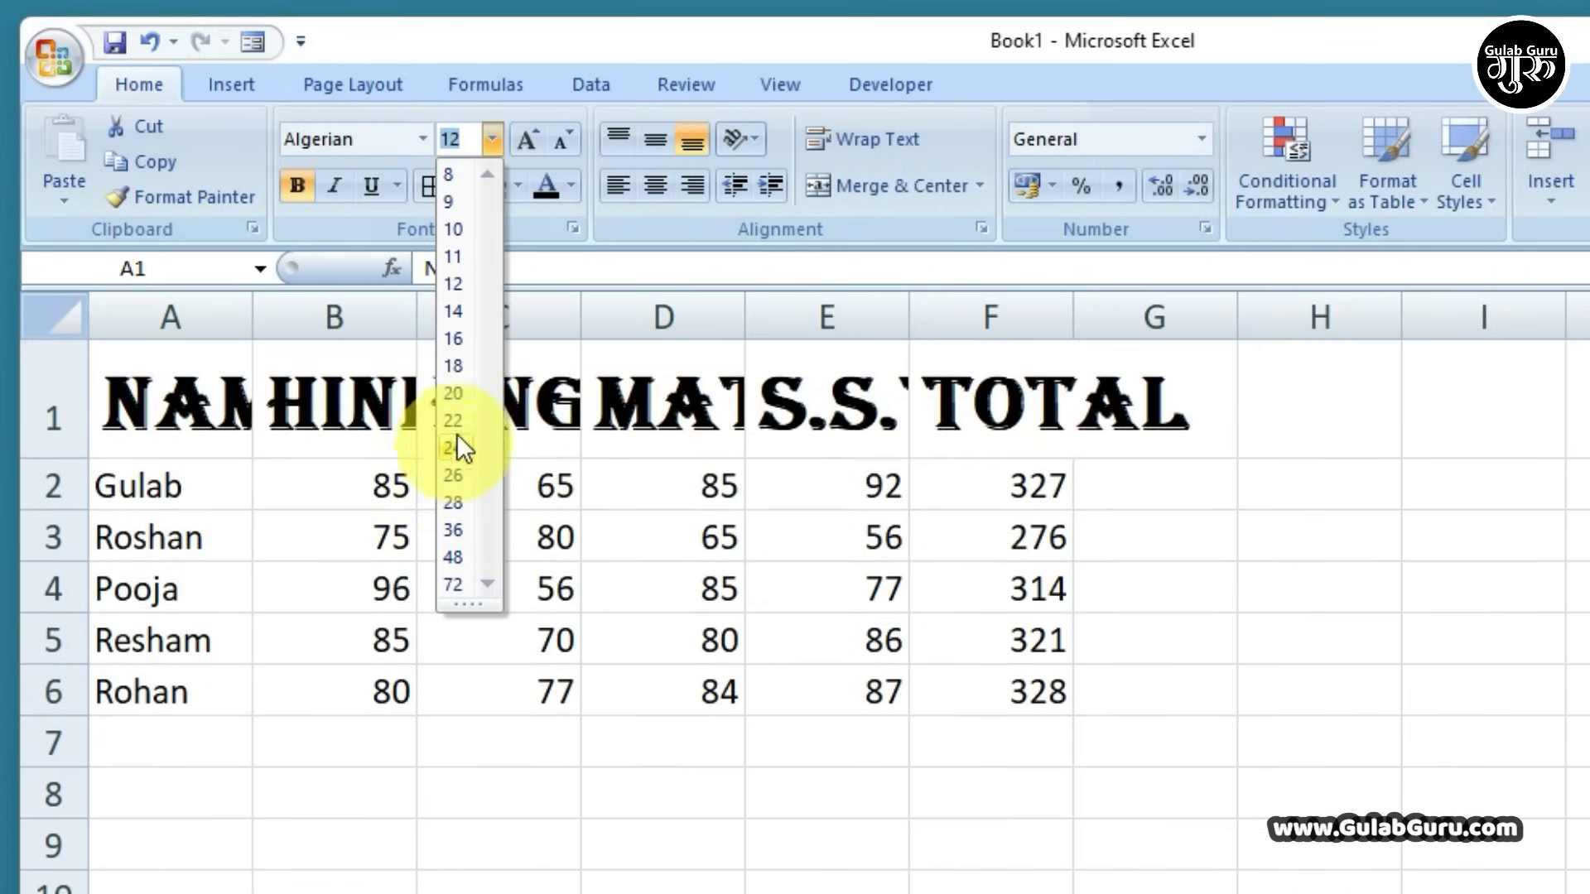
{"action": "left_click", "coordinate": [666, 383]}
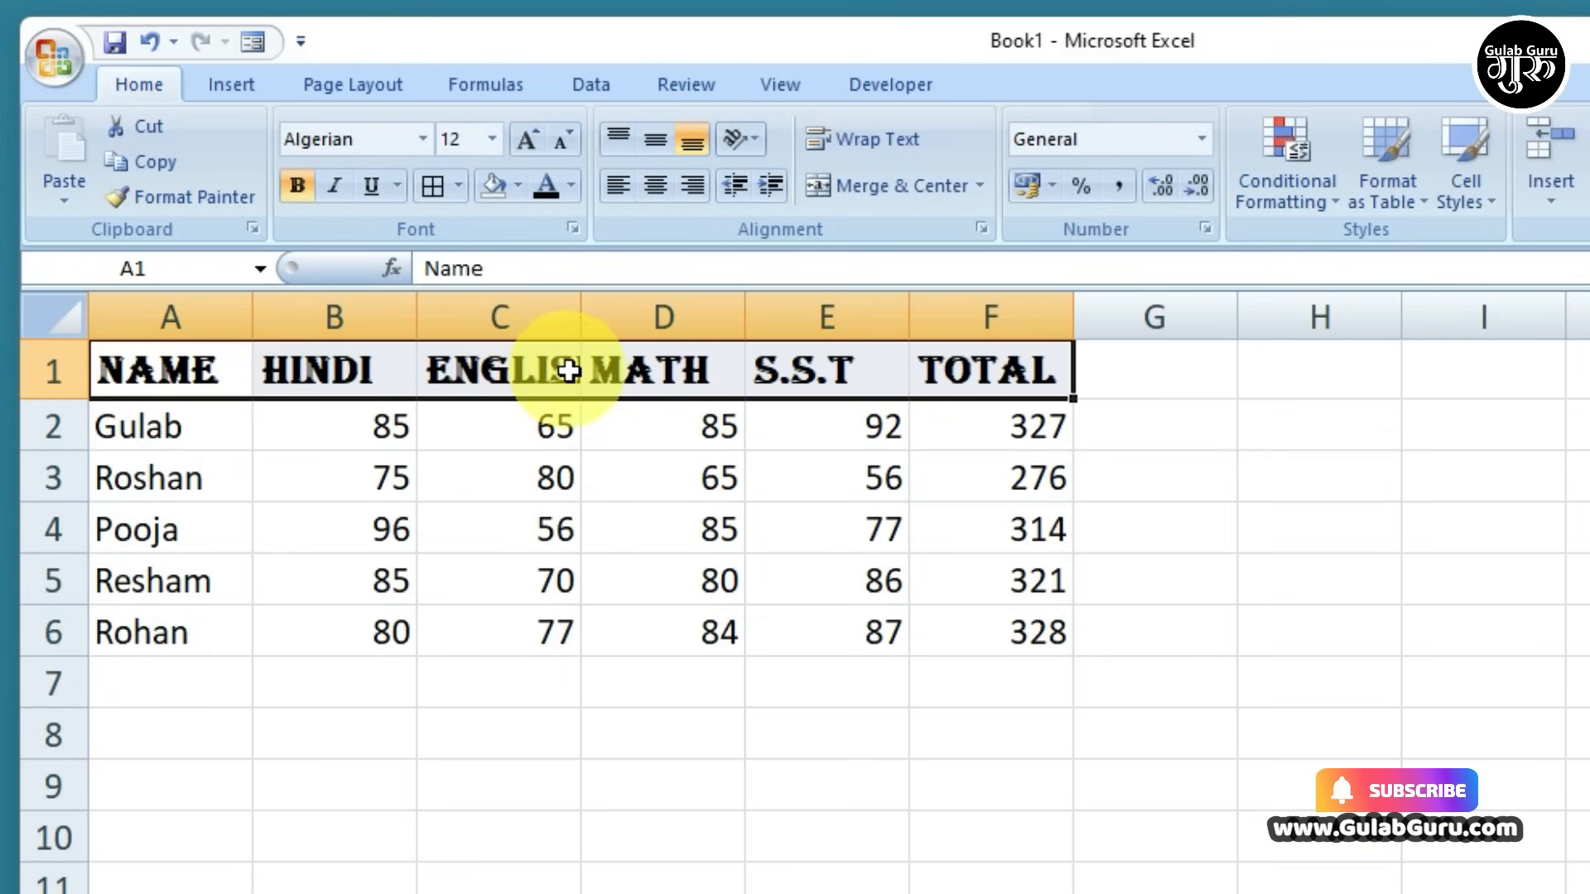
Widen column C until the ENGLISH header in C1 shows in full
{"action": "left_click", "coordinate": [550, 384]}
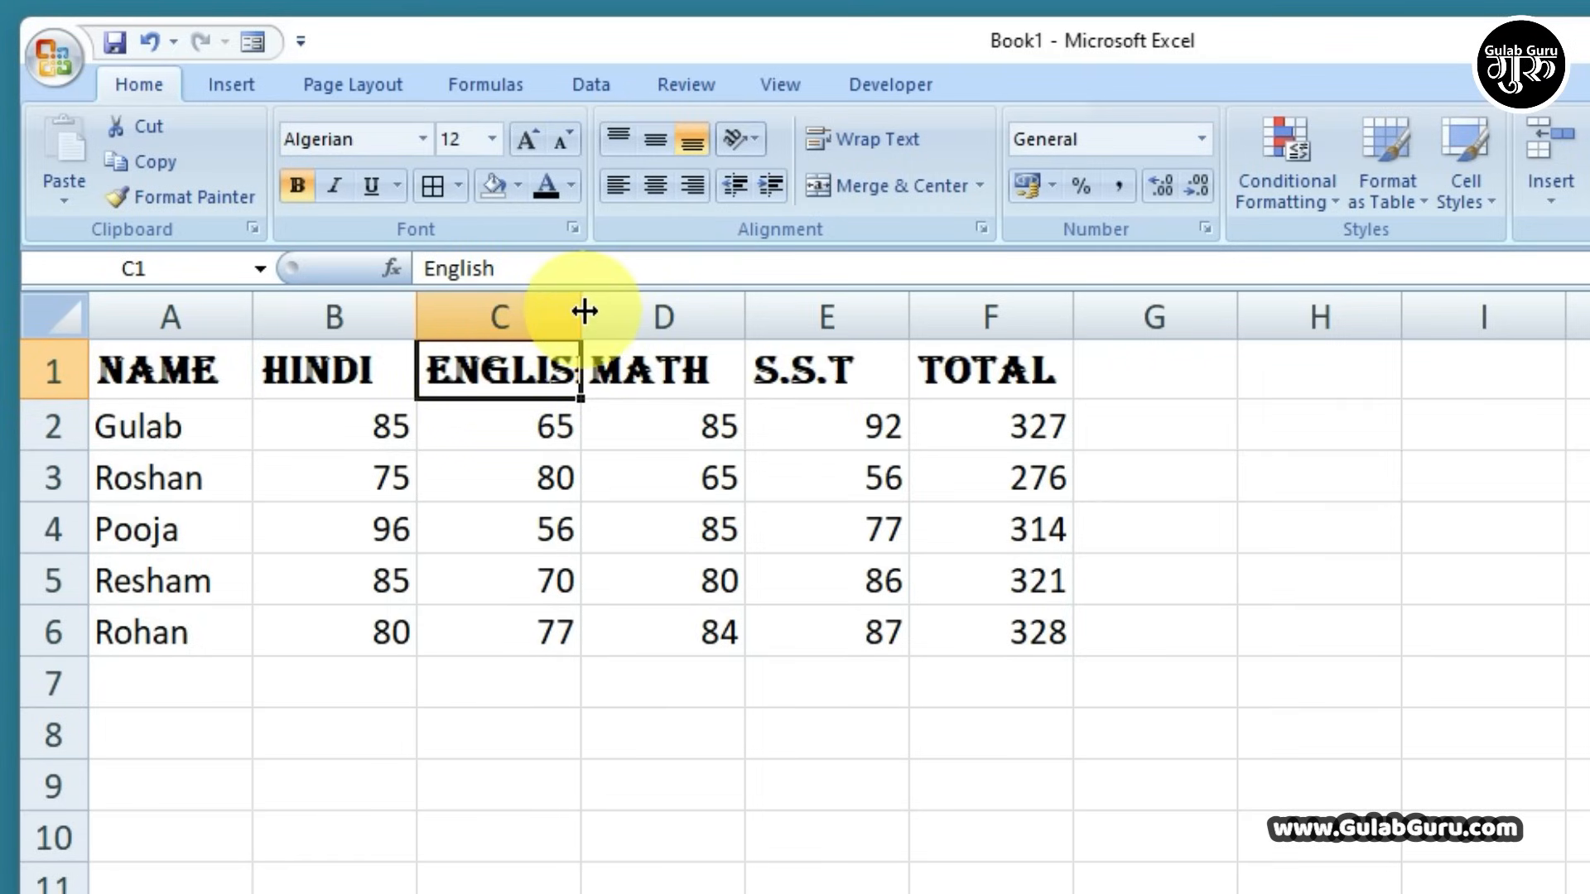
{"action": "left_click", "coordinate": [610, 306]}
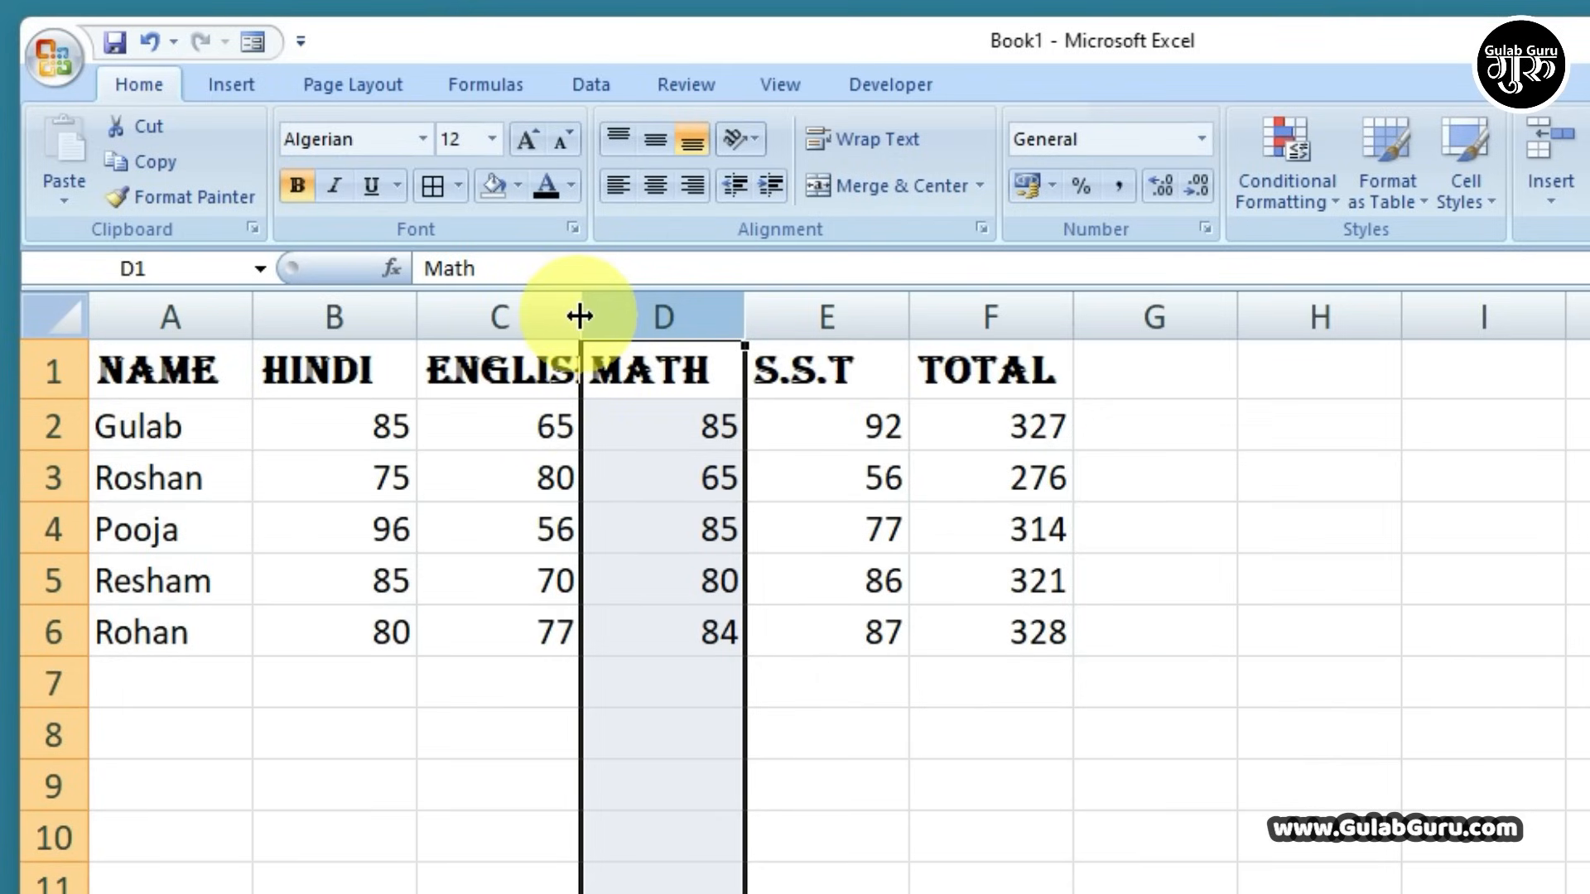
{"action": "left_click_drag", "start_coordinate": [579, 316], "coordinate": [675, 318]}
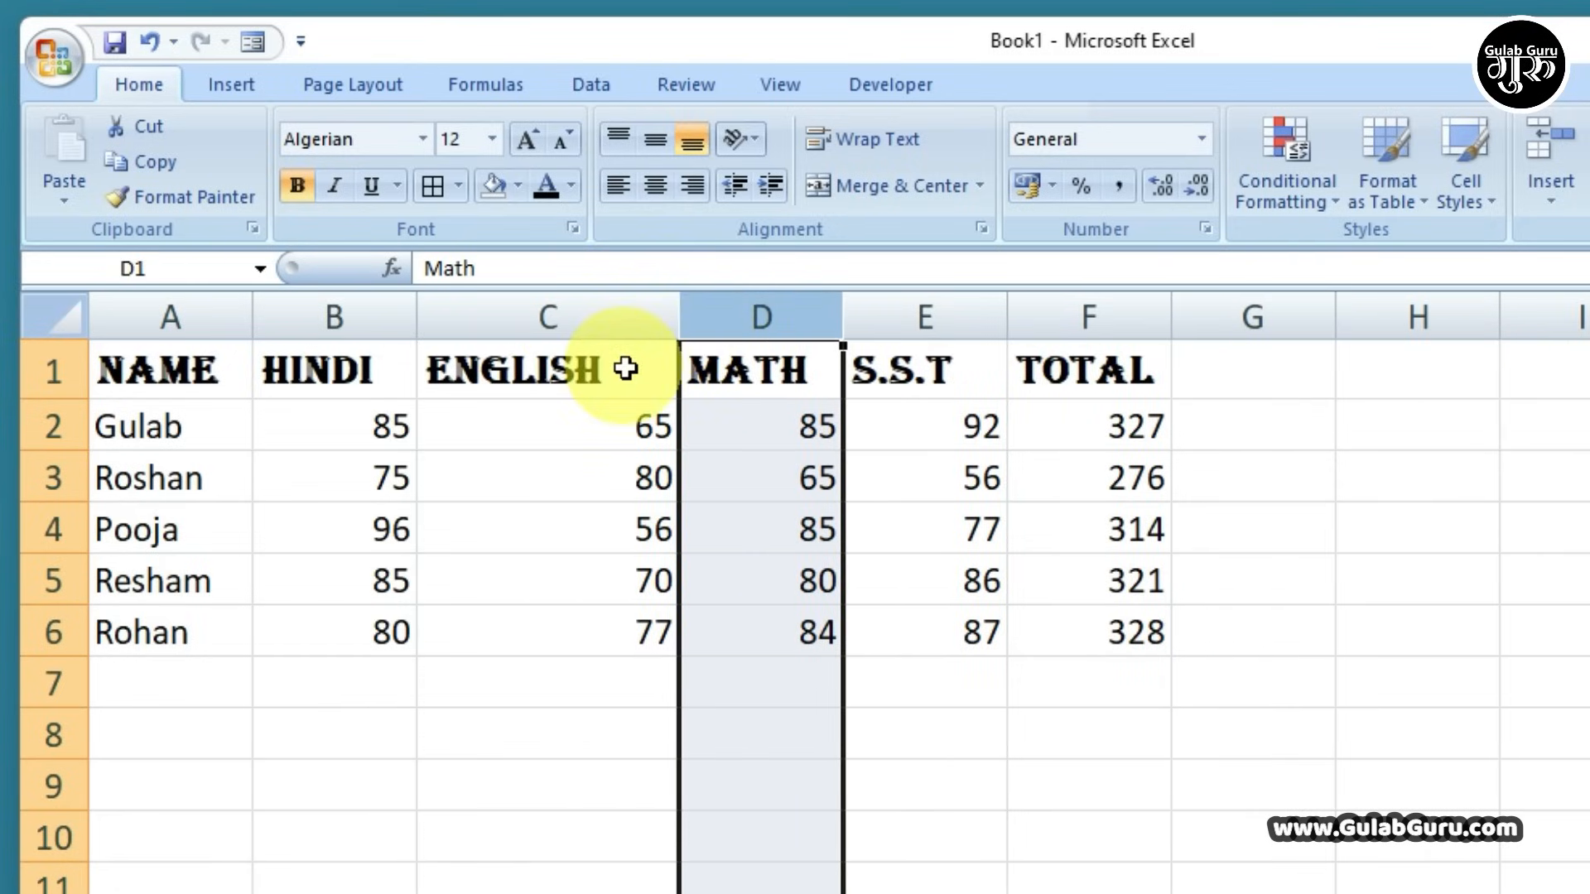
{"action": "left_click_drag", "start_coordinate": [678, 315], "coordinate": [629, 330]}
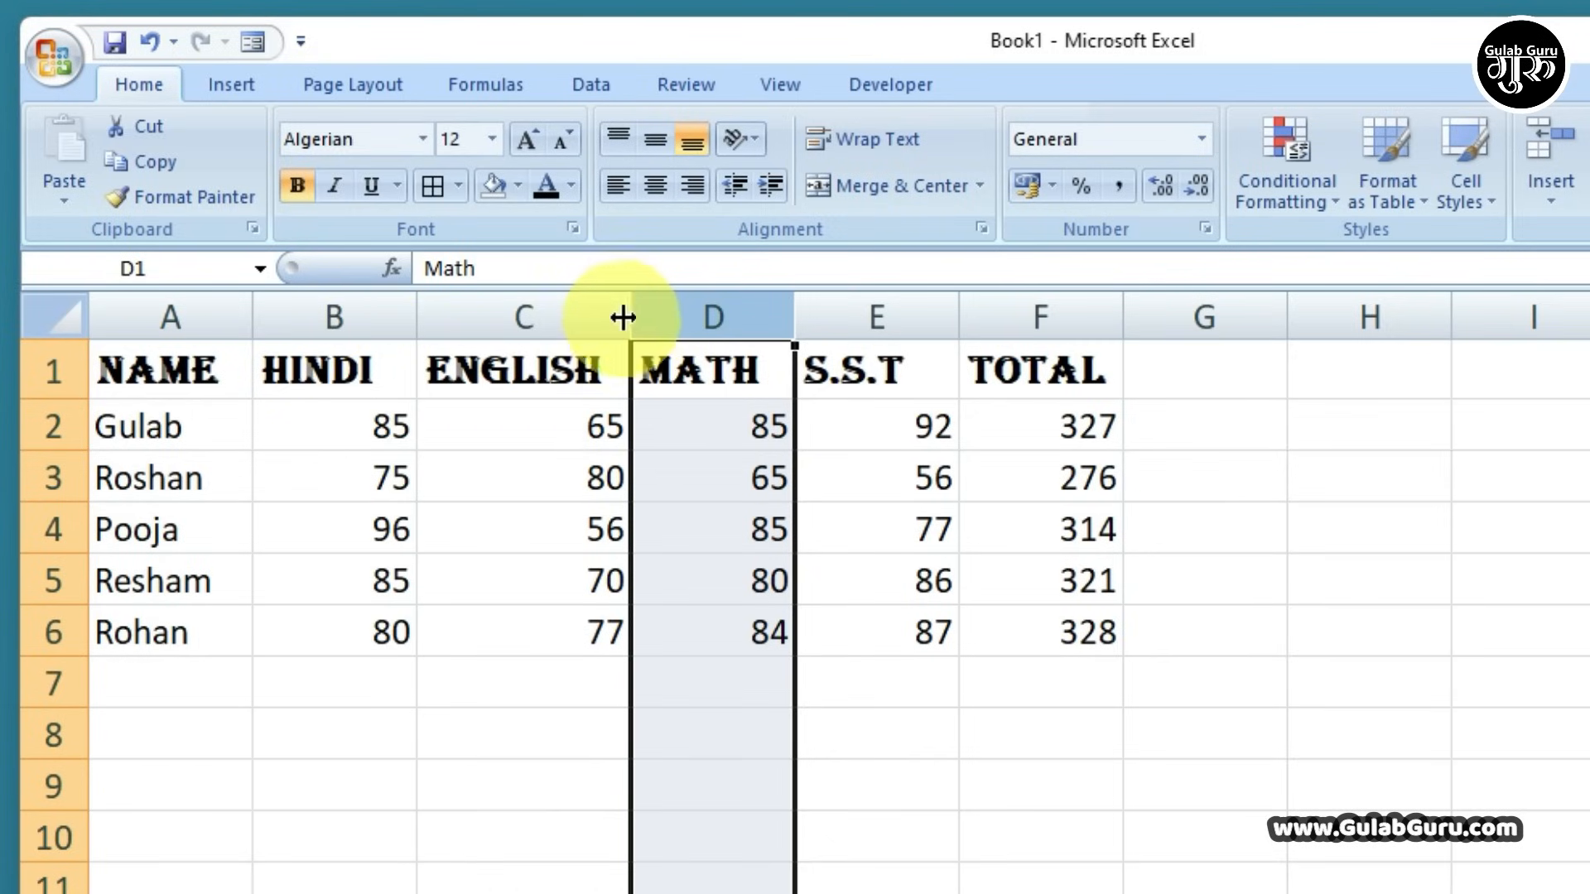
{"action": "mouse_move", "coordinate": [638, 316]}
{"action": "left_mouse_down"}
{"action": "mouse_move", "coordinate": [905, 337]}
{"action": "mouse_move", "coordinate": [624, 334]}
{"action": "mouse_move", "coordinate": [728, 317]}
{"action": "mouse_move", "coordinate": [645, 335]}
{"action": "left_mouse_up"}
{"action": "left_click", "coordinate": [572, 385]}
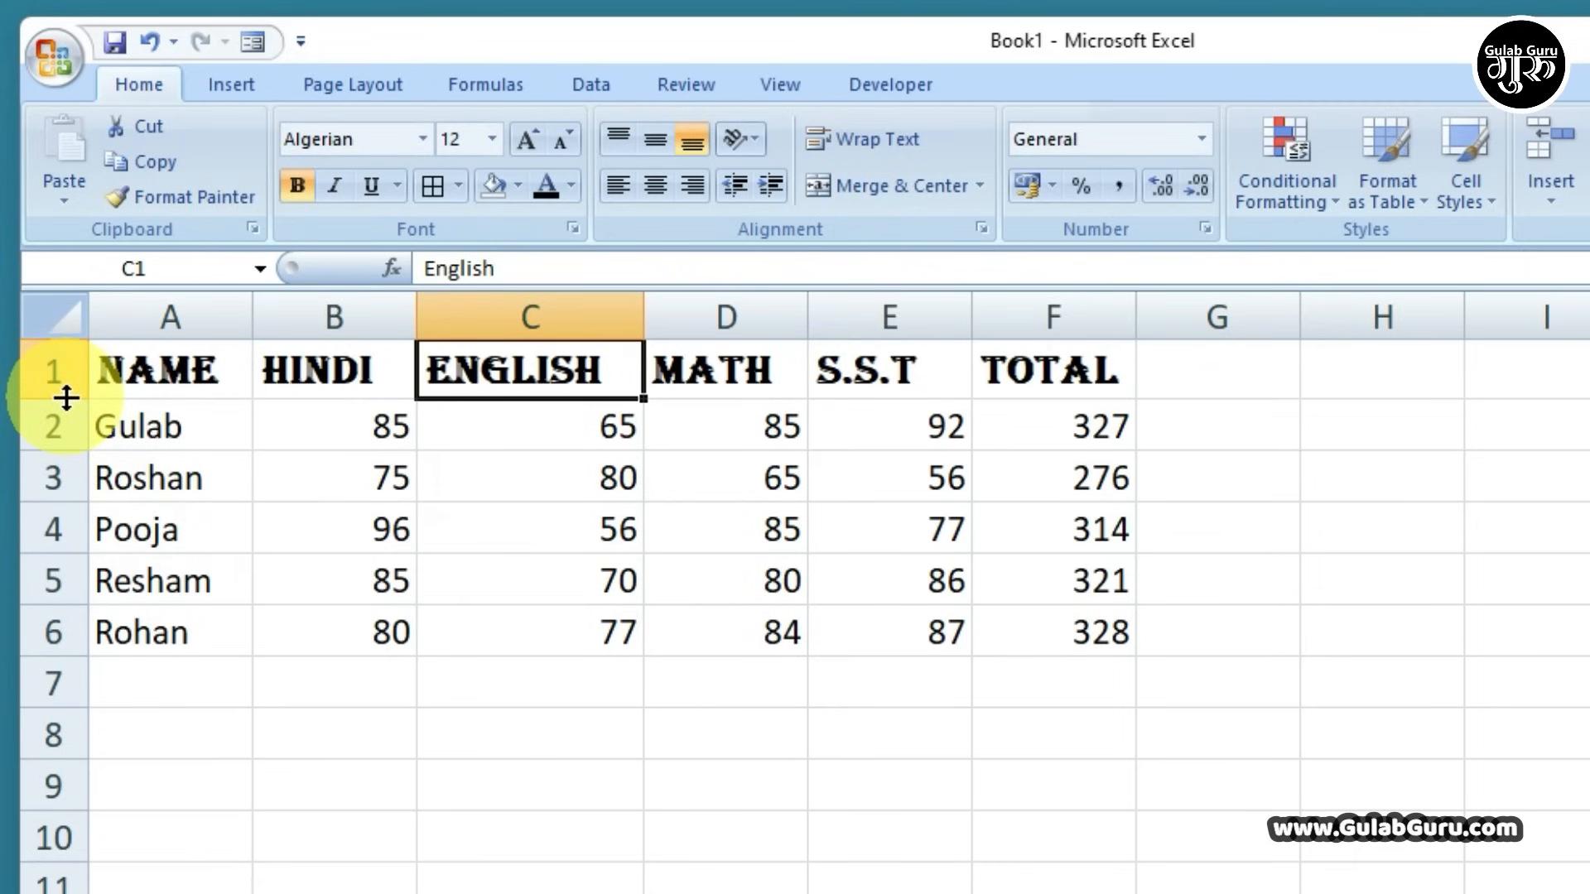
Raise row 1 to a height of 66.75 and select the headers A1:F1
{"action": "left_click_drag", "start_coordinate": [66, 399], "coordinate": [68, 500]}
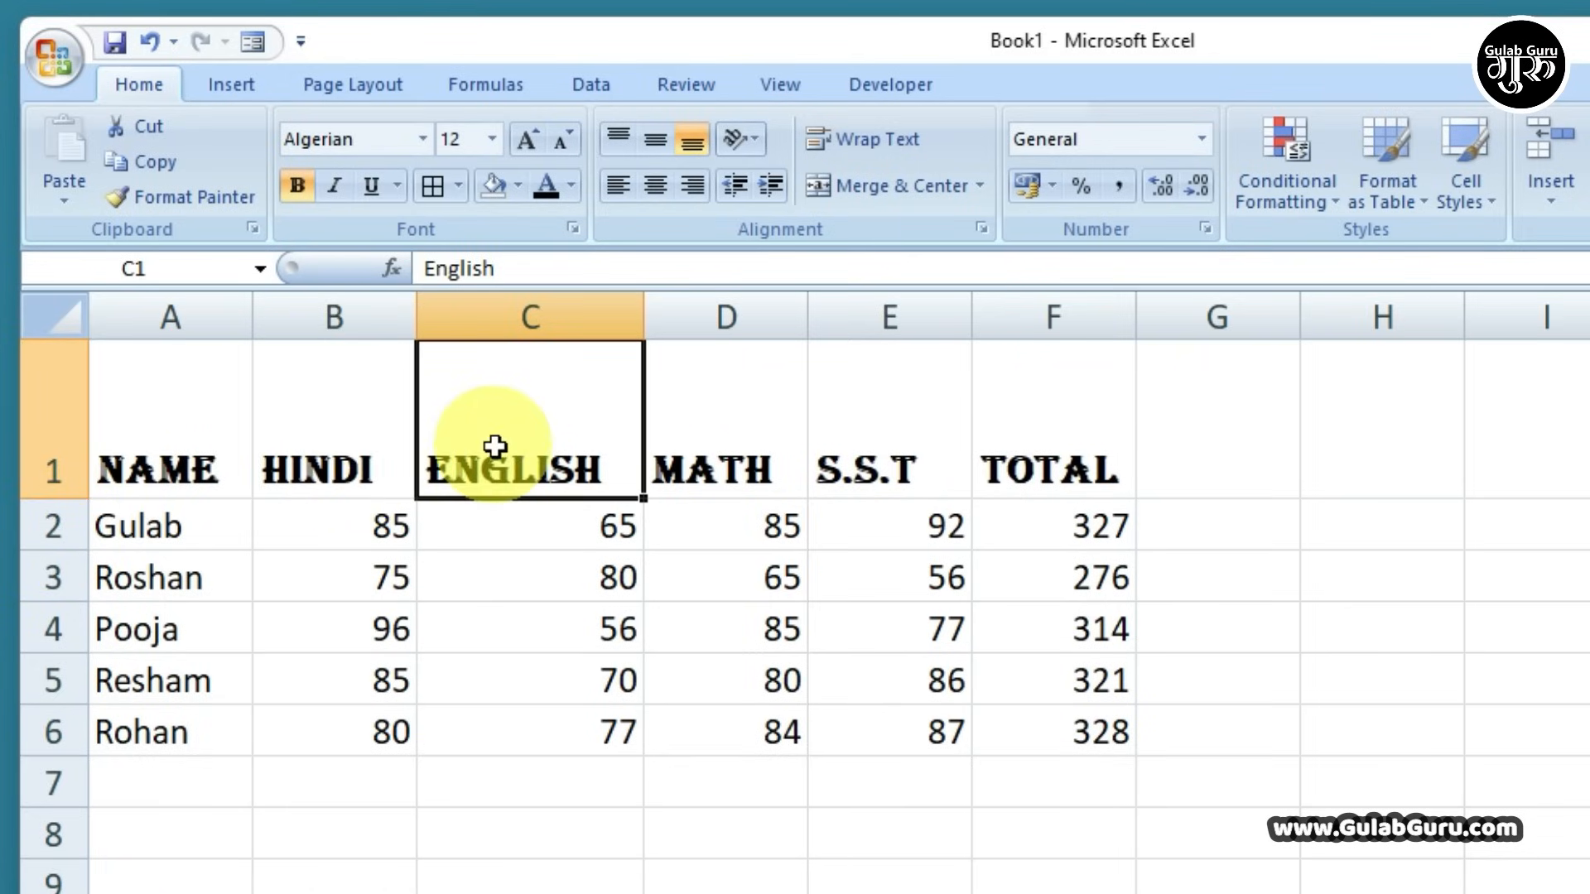
{"action": "left_click_drag", "start_coordinate": [182, 414], "coordinate": [1018, 453]}
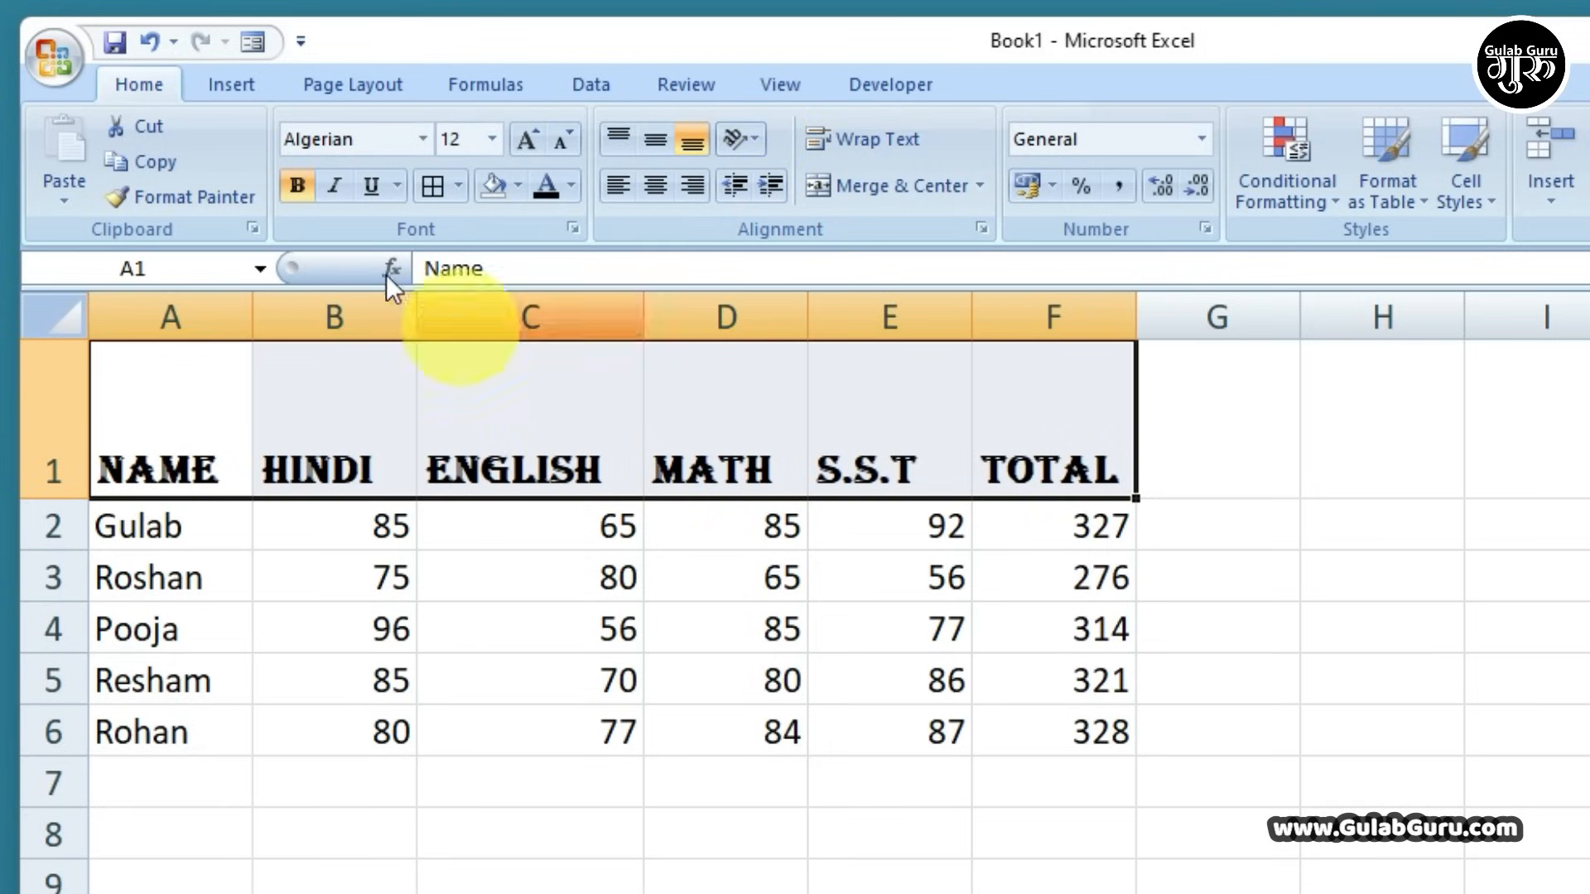
Try italic and underline on the headers, remove both, and switch the font back to Calibri
{"action": "left_click", "coordinate": [336, 186]}
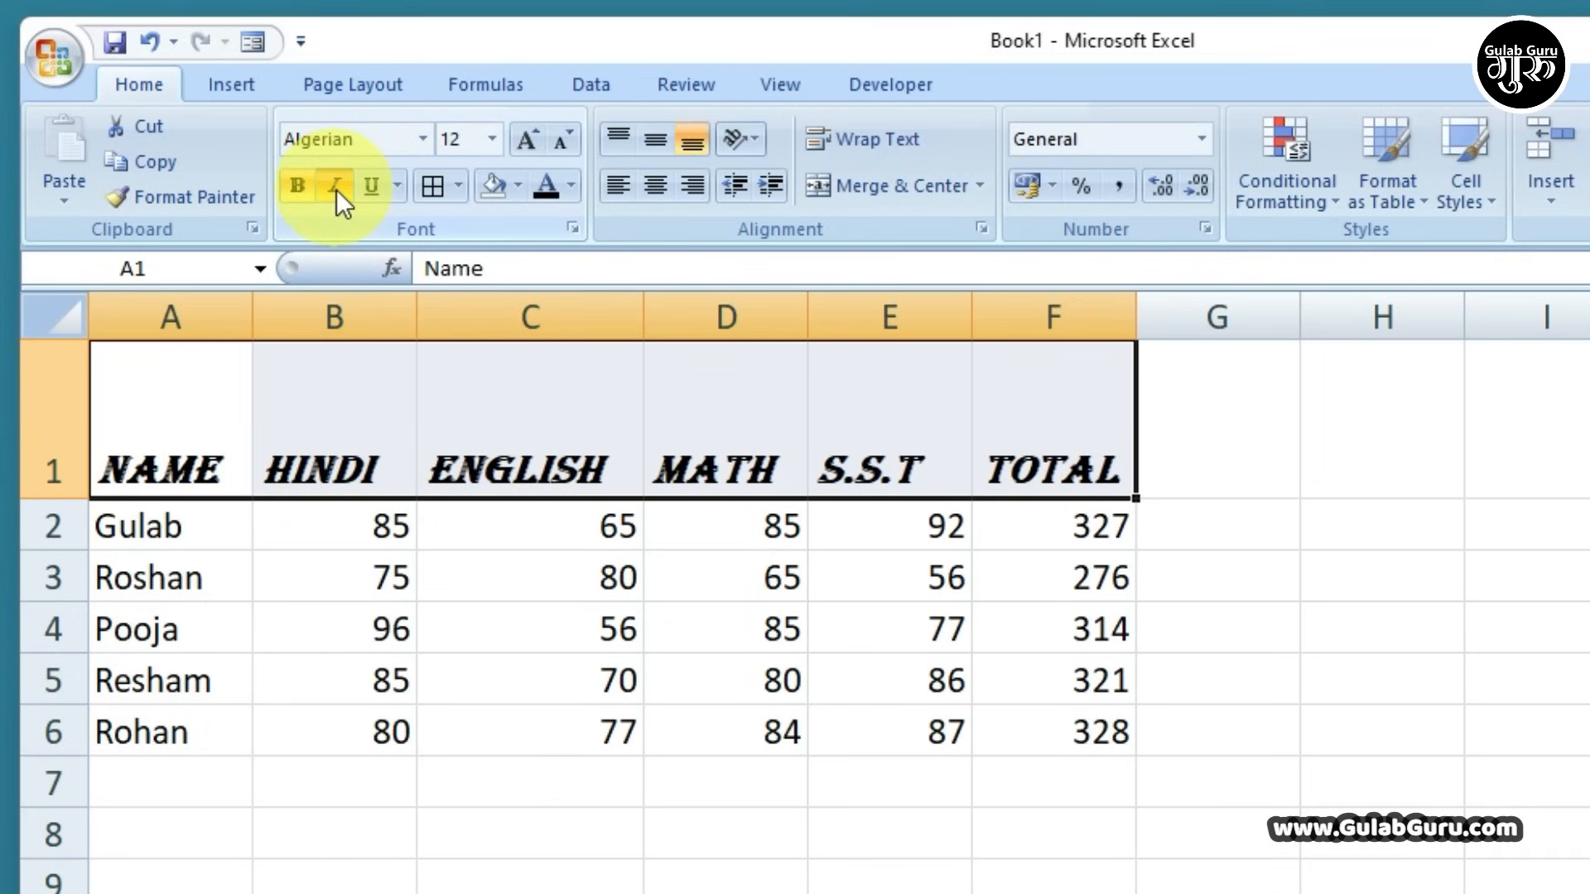
{"action": "left_click", "coordinate": [374, 187]}
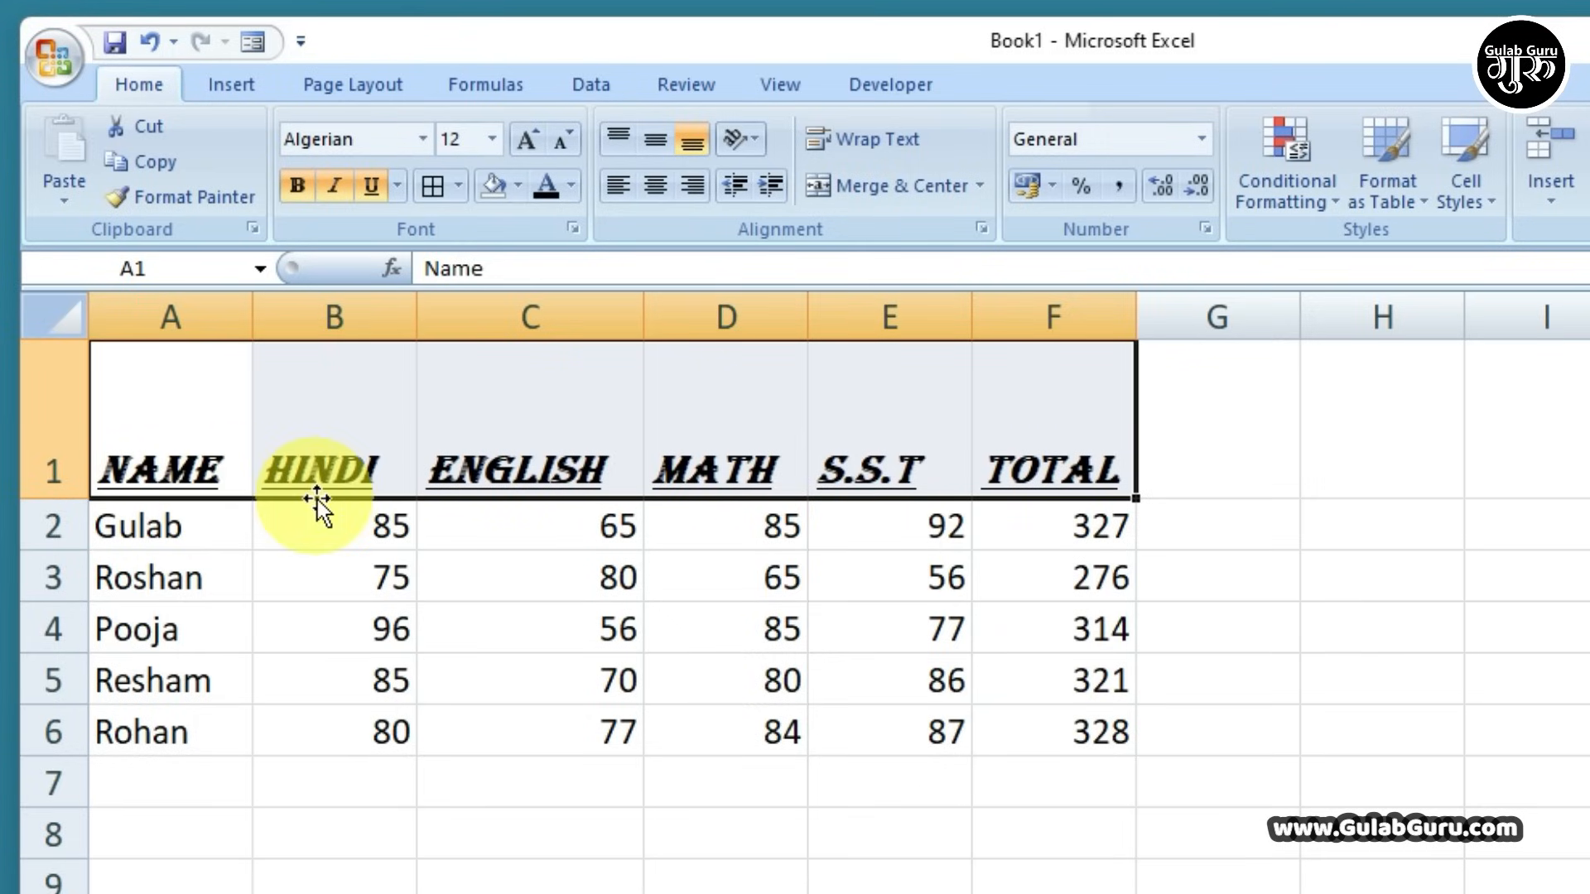
{"action": "left_click", "coordinate": [365, 190]}
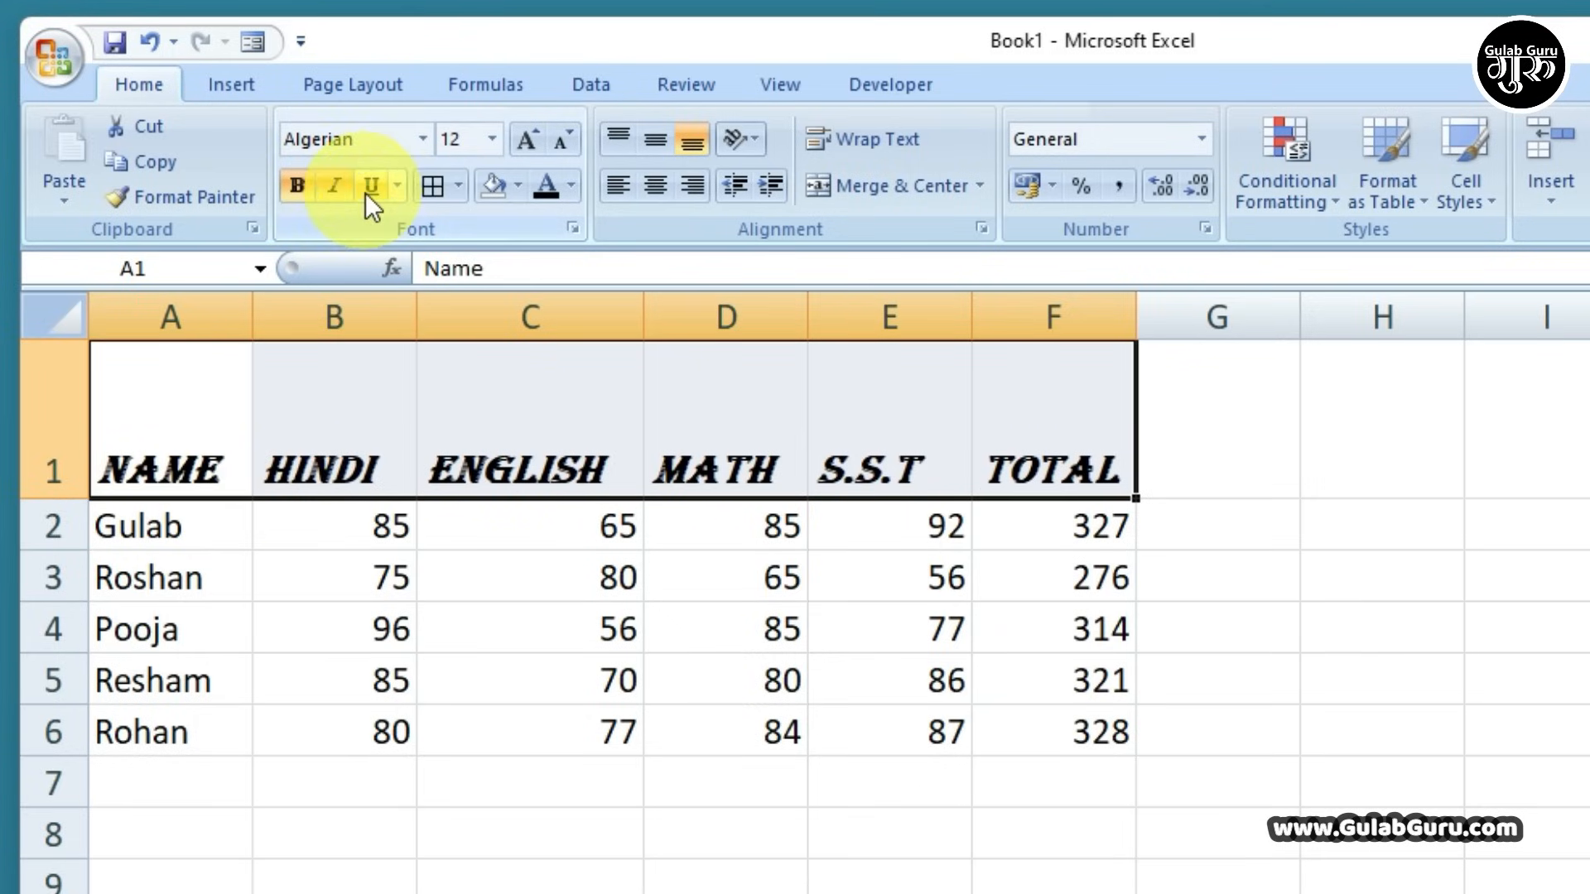
{"action": "left_click", "coordinate": [332, 191]}
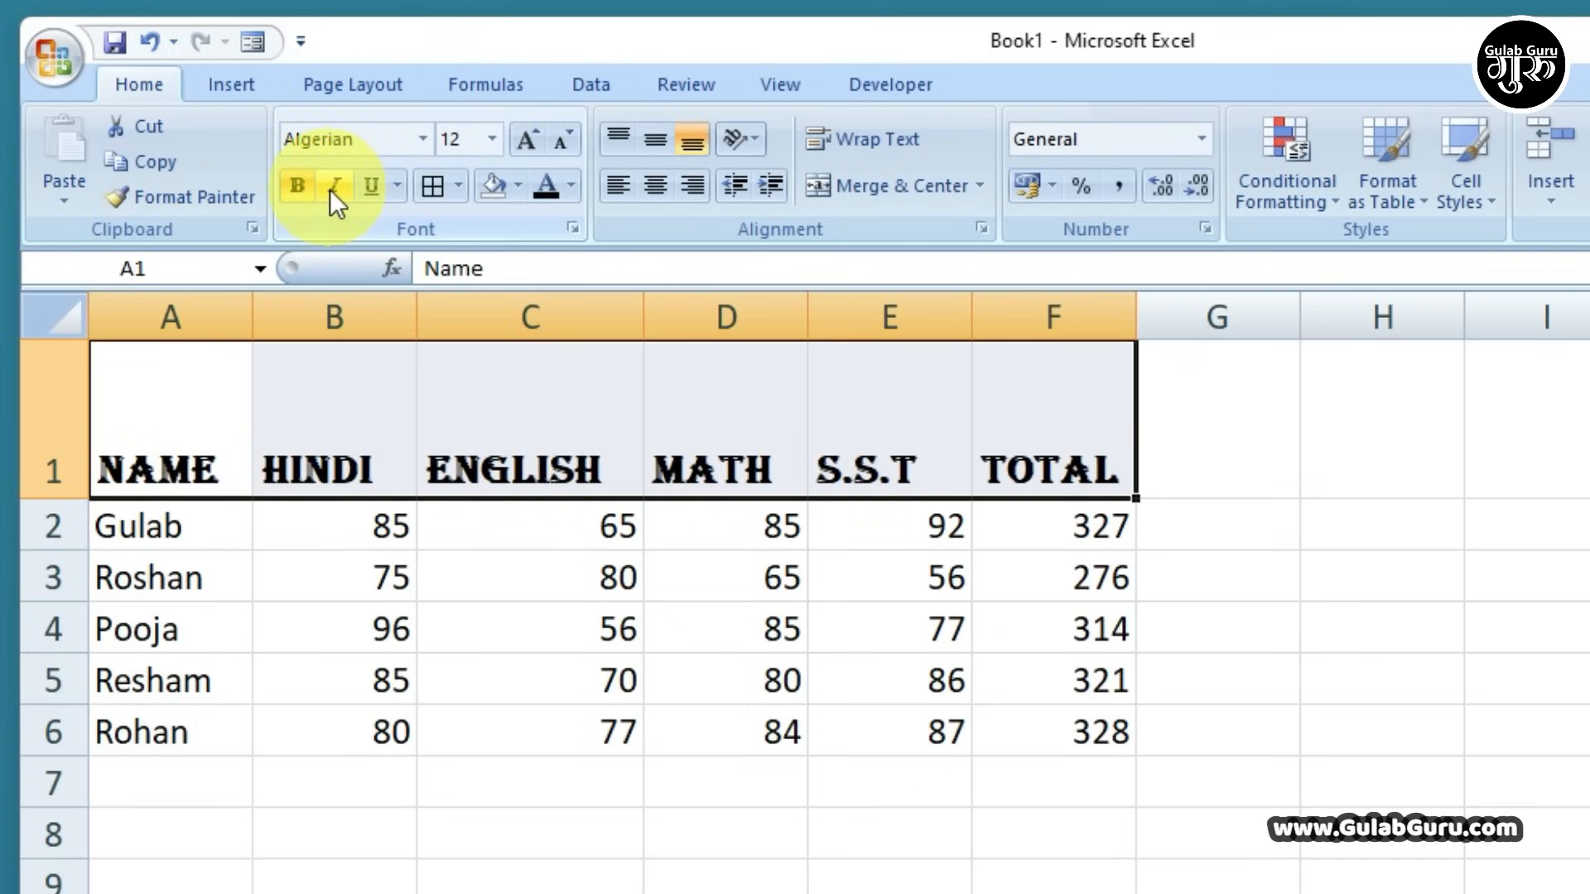
{"action": "left_click", "coordinate": [422, 138]}
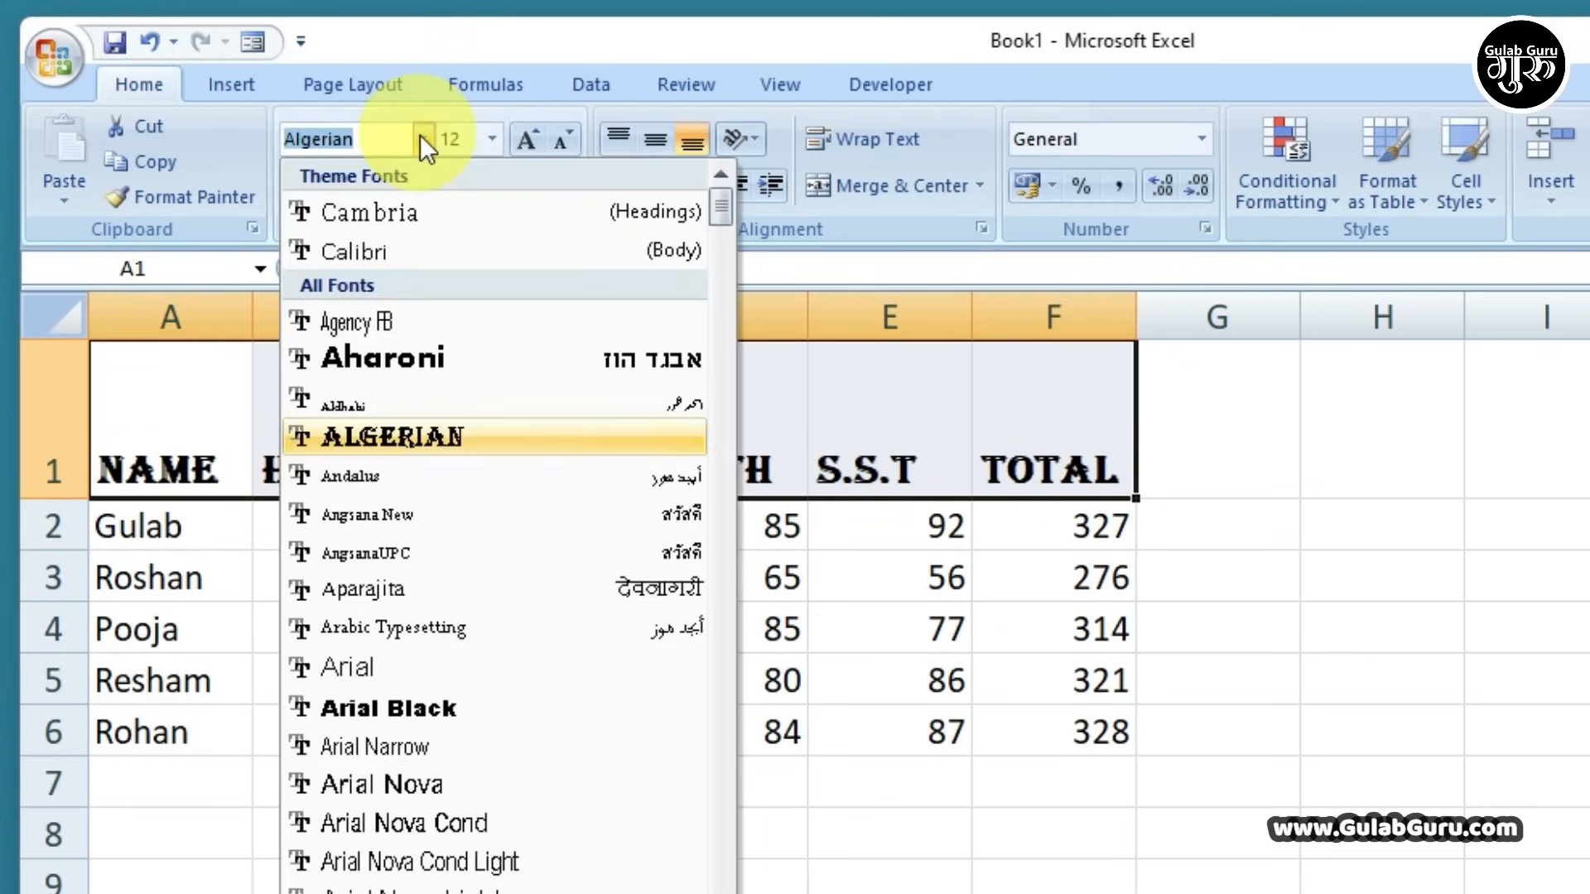
{"action": "left_click", "coordinate": [356, 248]}
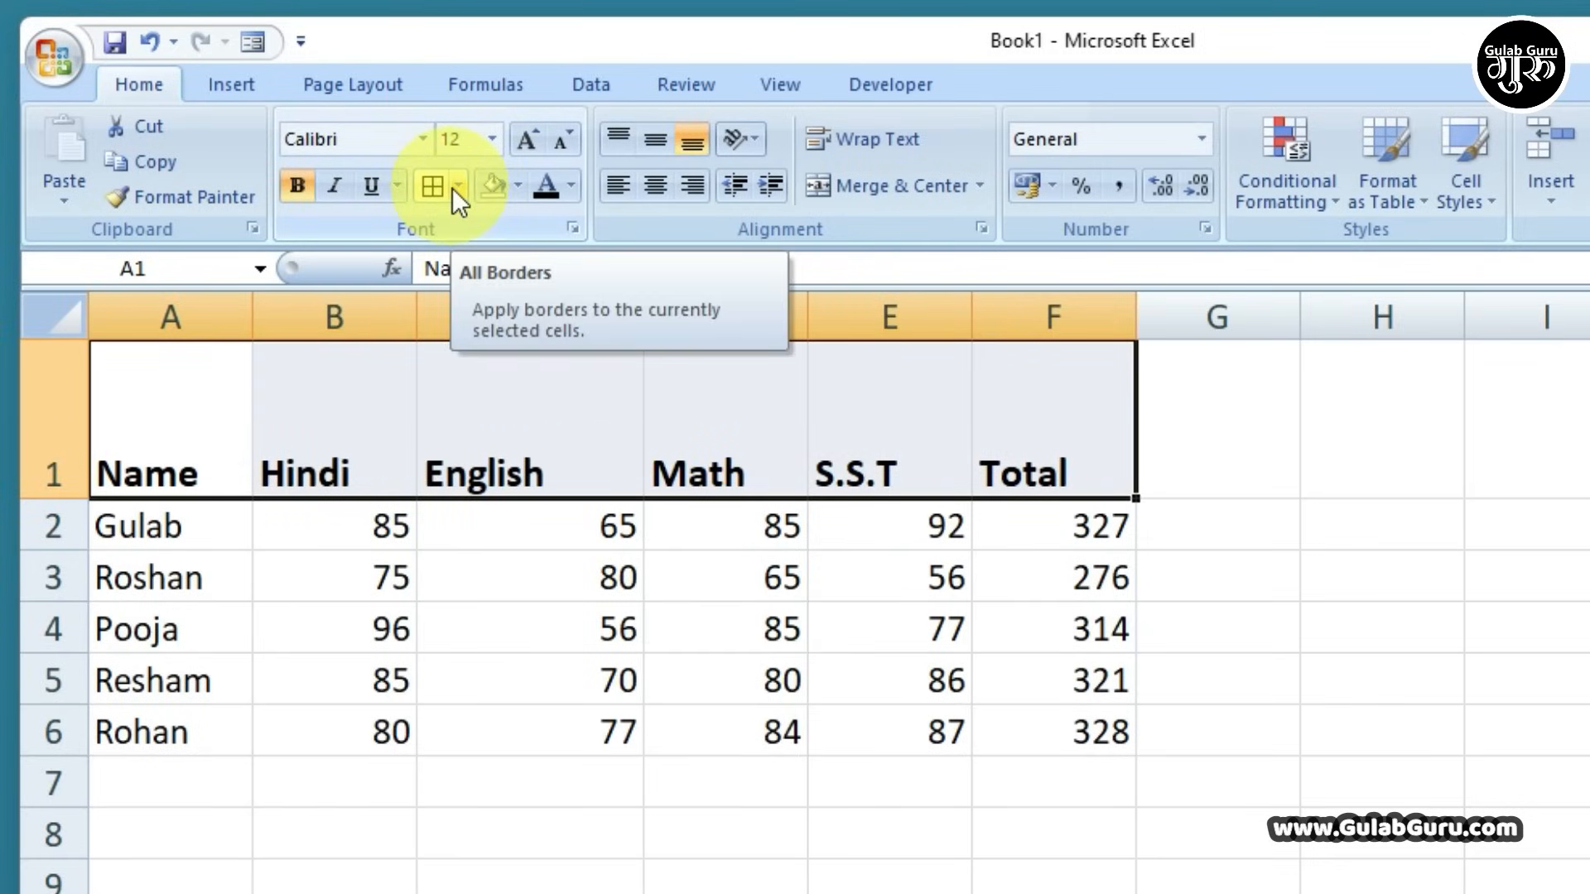
Select the whole marksheet table A1:F6
{"action": "left_click", "coordinate": [533, 440]}
{"action": "left_click_drag", "start_coordinate": [231, 414], "coordinate": [1057, 746]}
{"action": "left_click", "coordinate": [1028, 816]}
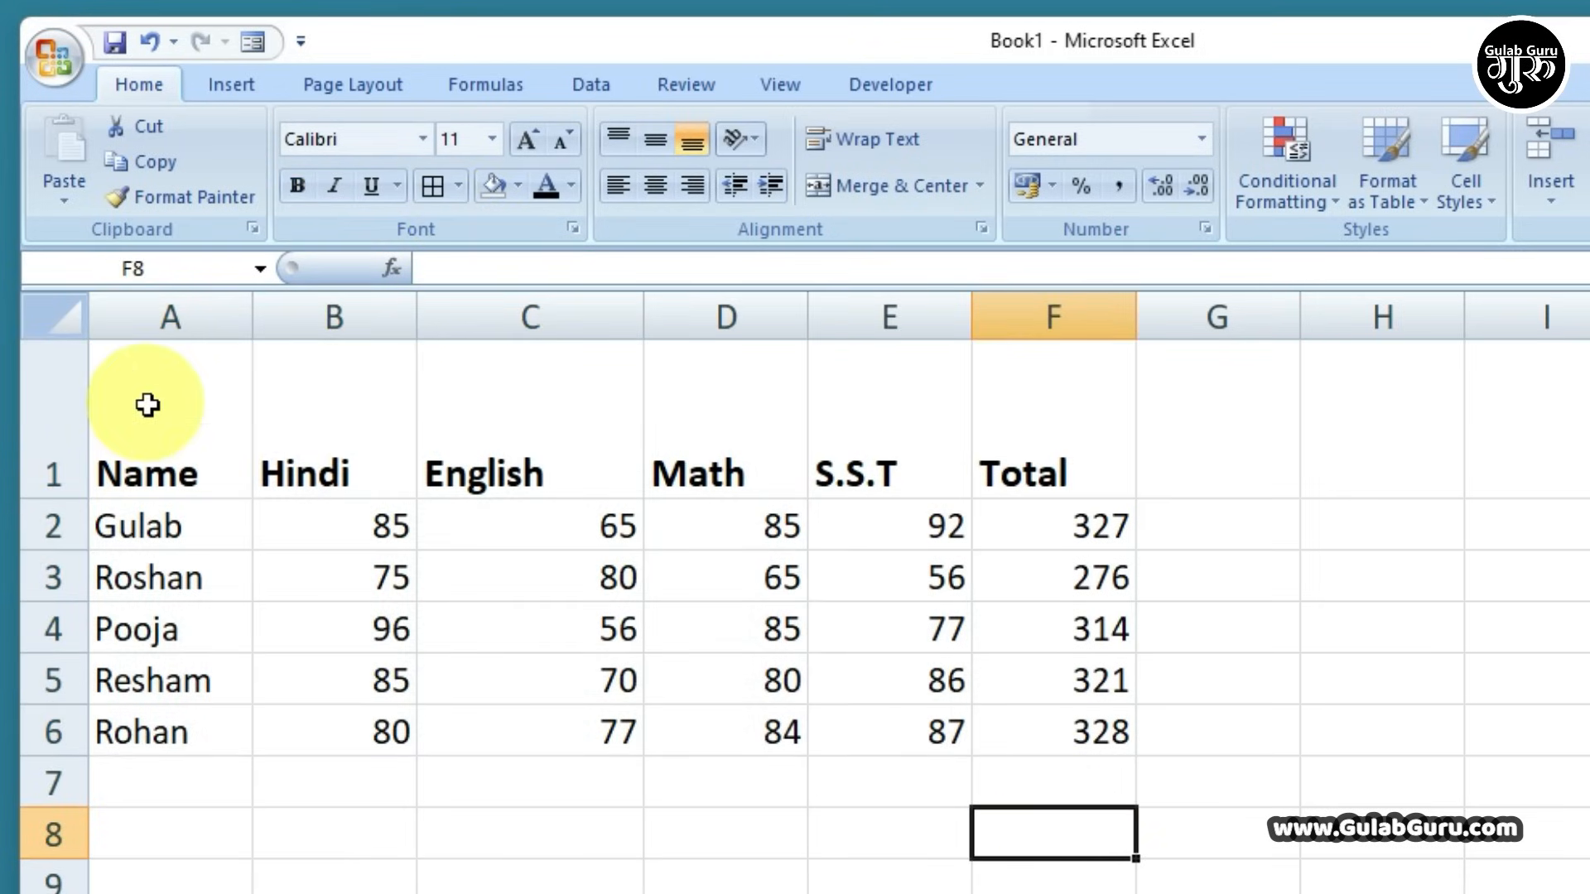
Apply All Borders to the table A1:F6, then select the header row A1:F1
{"action": "left_click_drag", "start_coordinate": [141, 401], "coordinate": [1071, 742]}
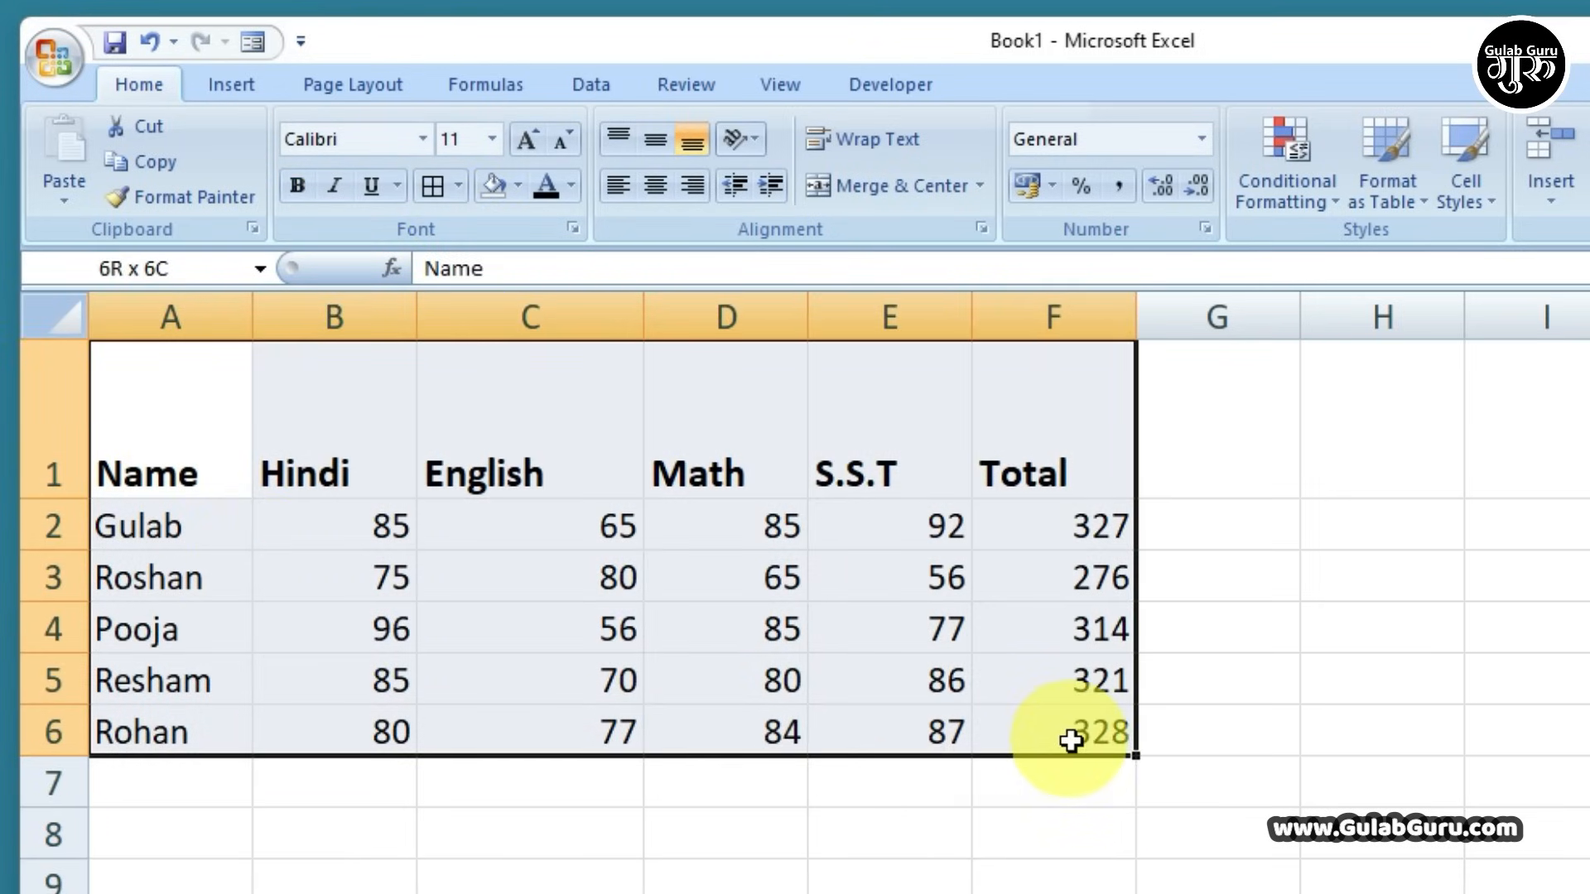
{"action": "left_click", "coordinate": [458, 186]}
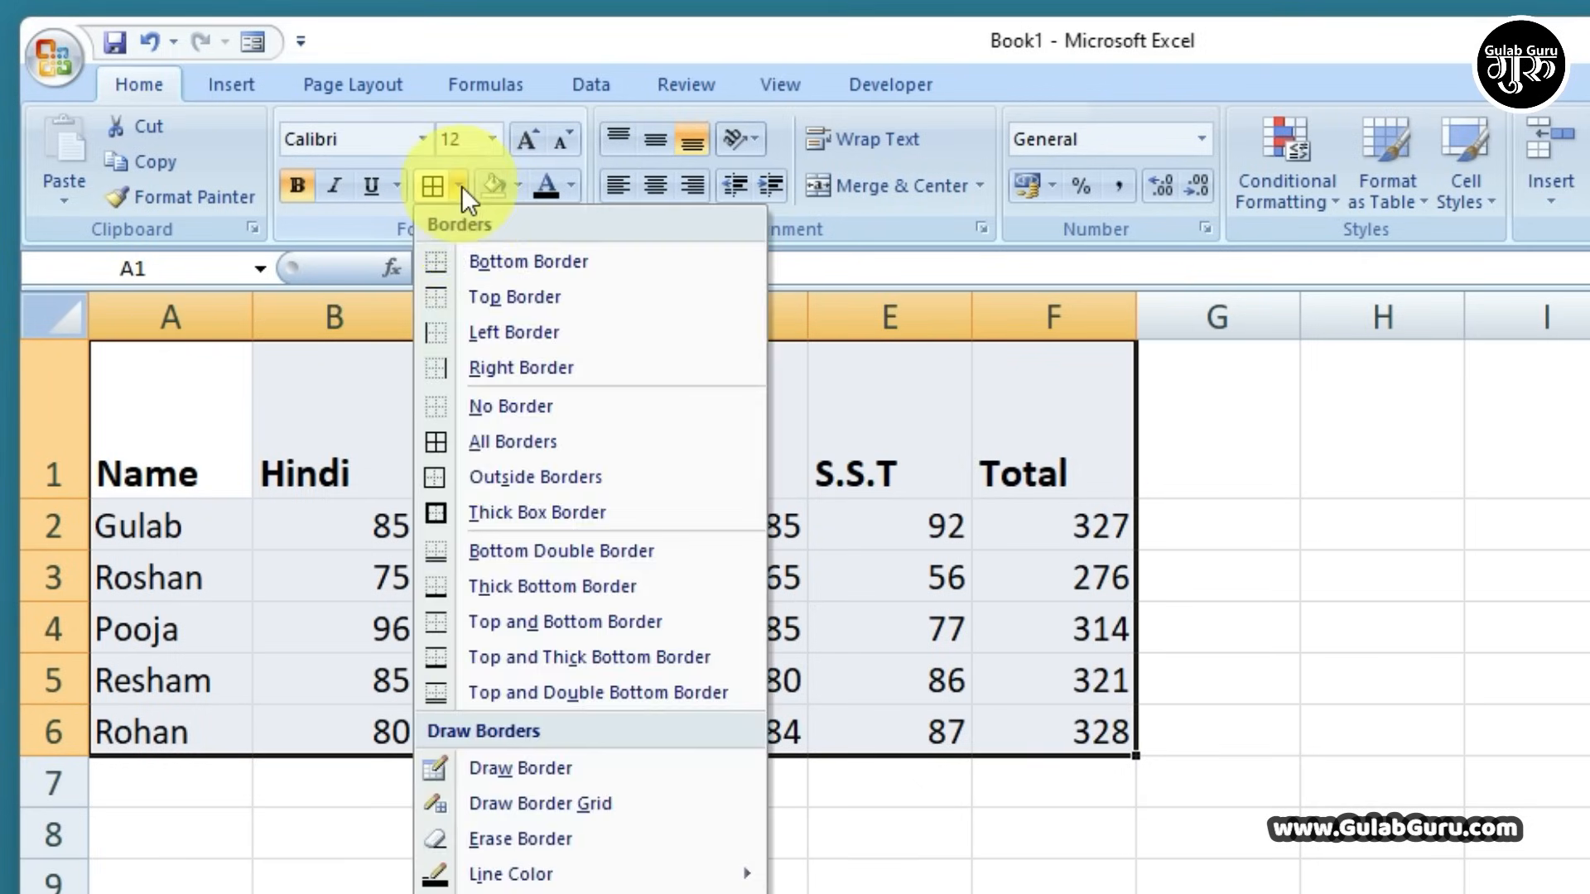
{"action": "left_click", "coordinate": [490, 441]}
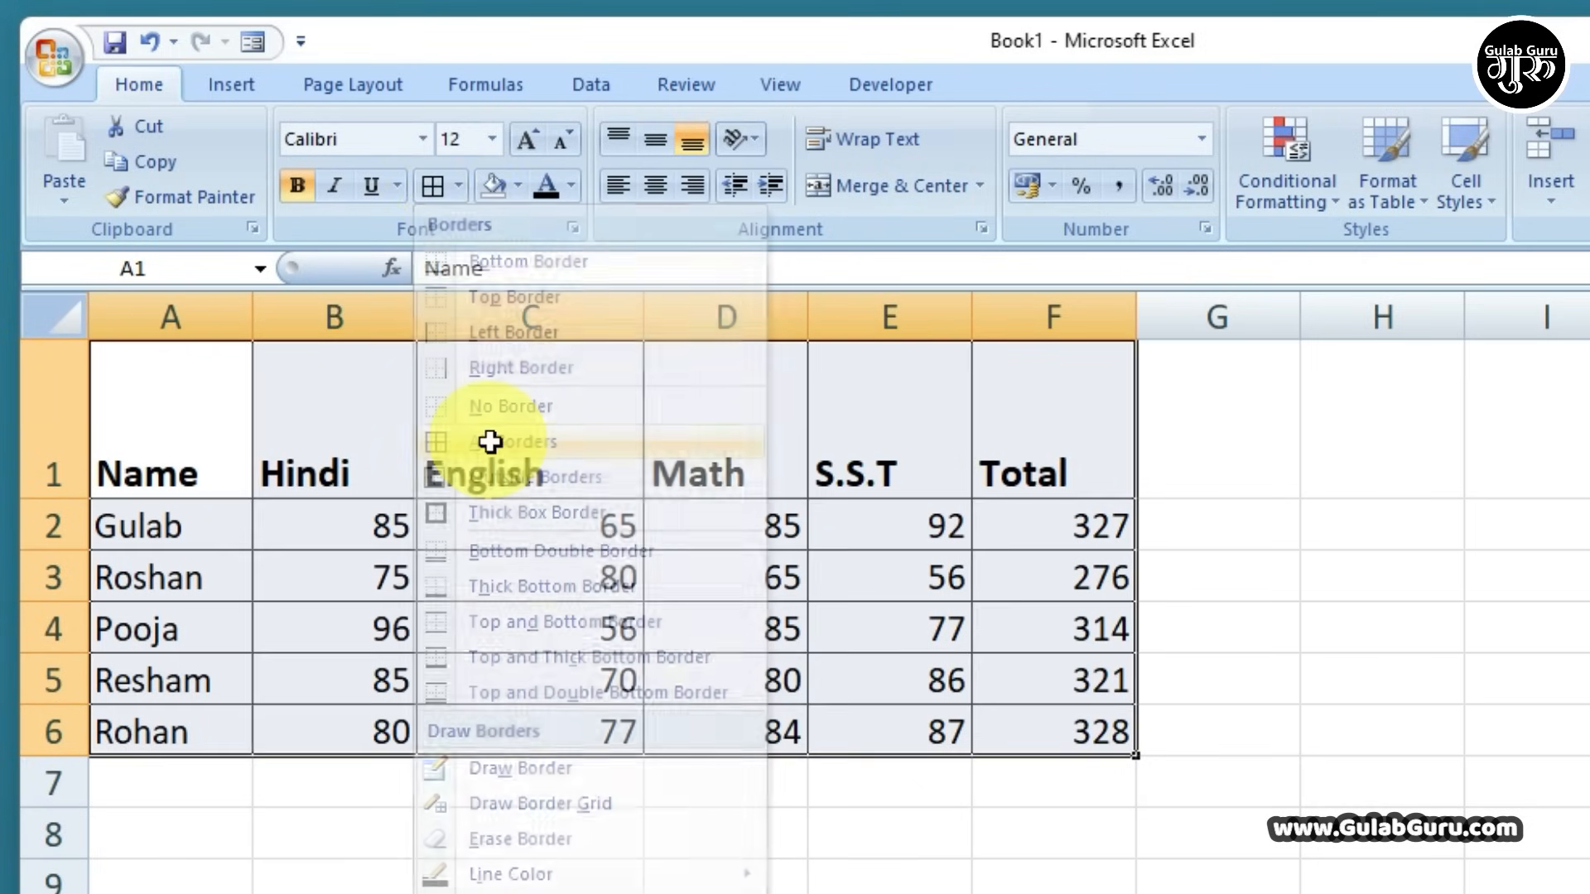
{"action": "left_click", "coordinate": [712, 629]}
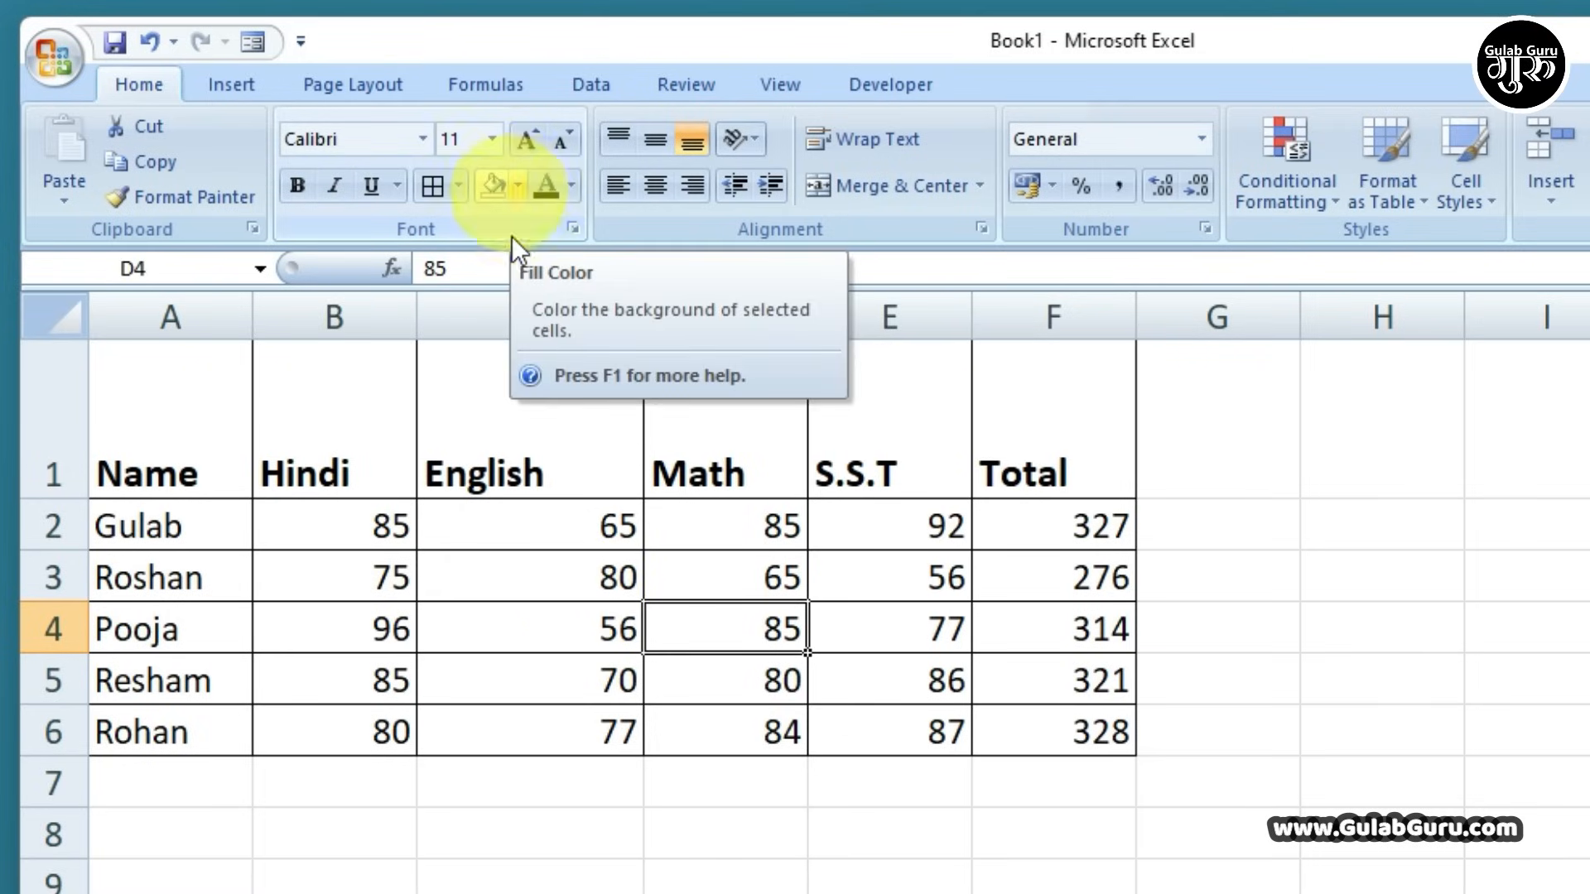
{"action": "left_click_drag", "start_coordinate": [160, 406], "coordinate": [1047, 463]}
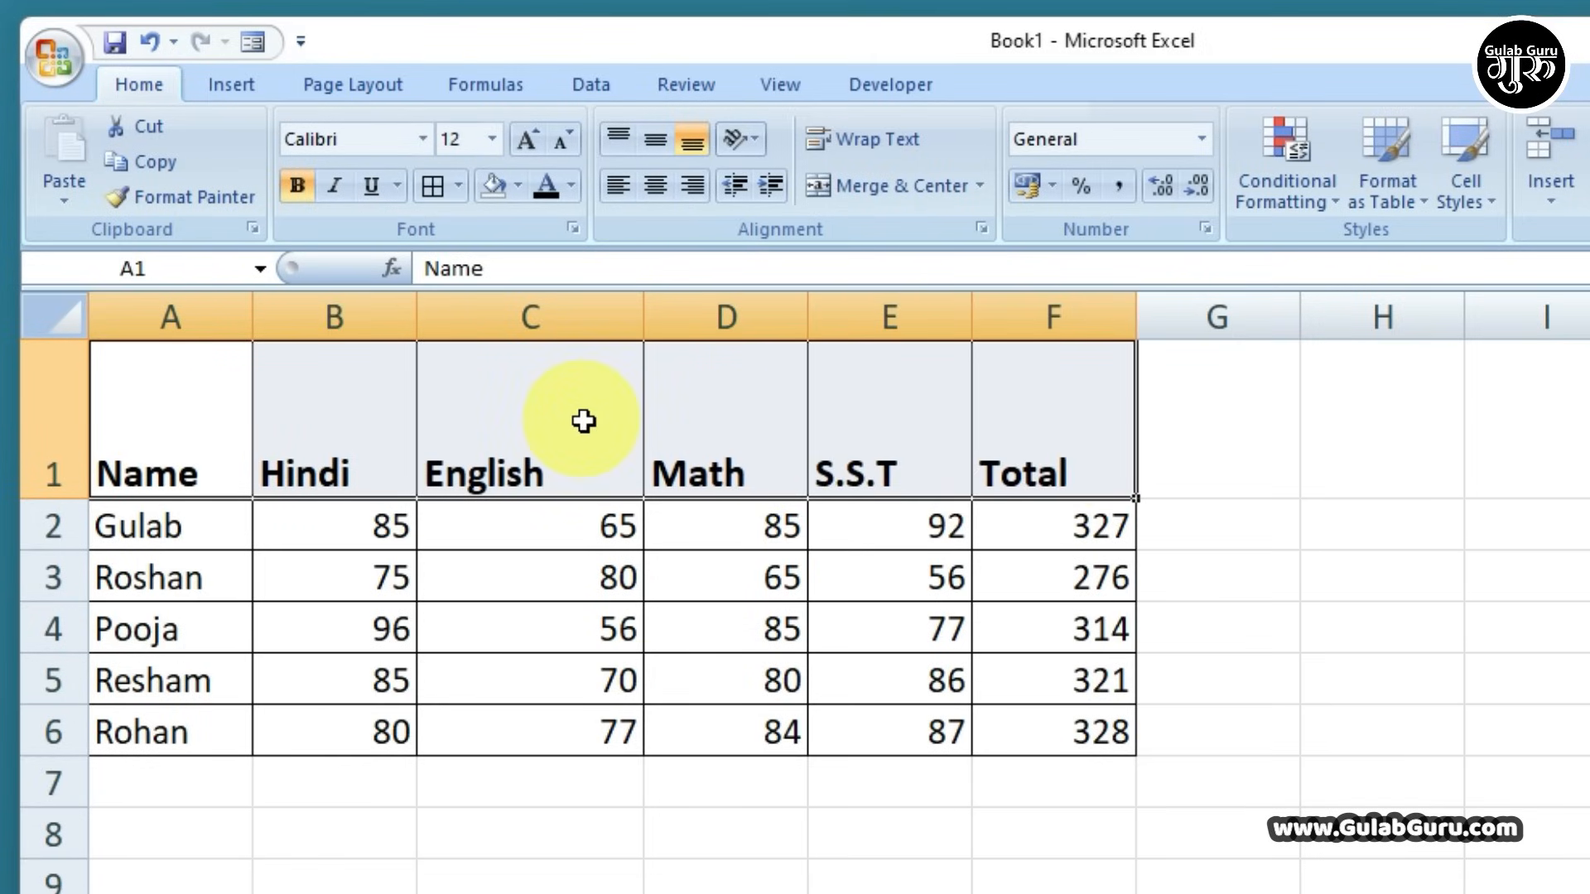
Give the header row A1:F1 a light blue fill and white font colour
{"action": "left_click", "coordinate": [518, 186]}
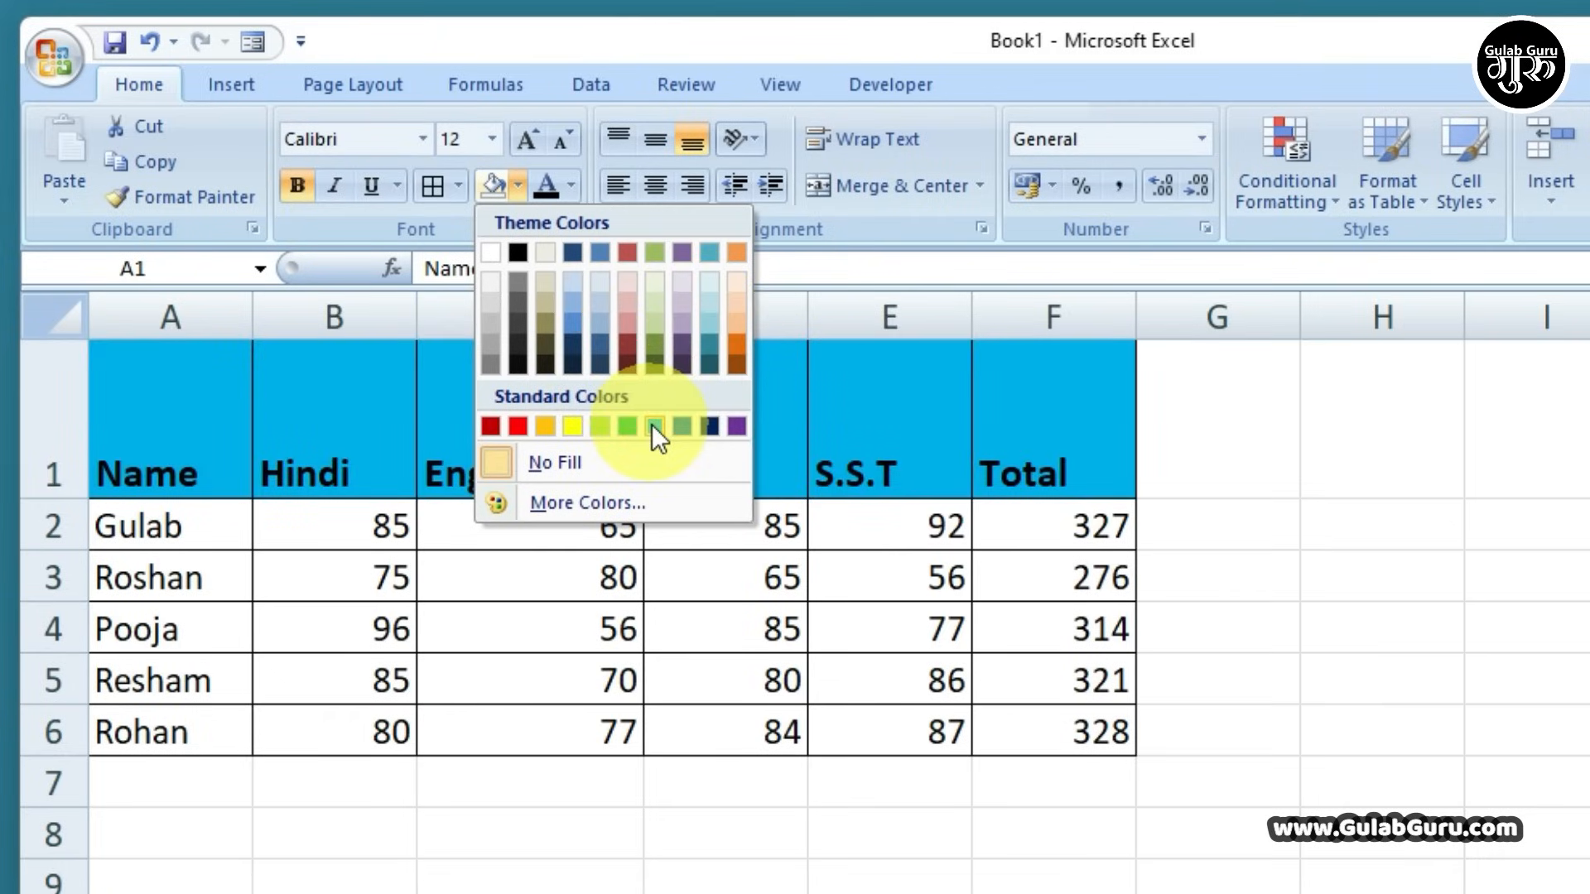
{"action": "left_click", "coordinate": [654, 426]}
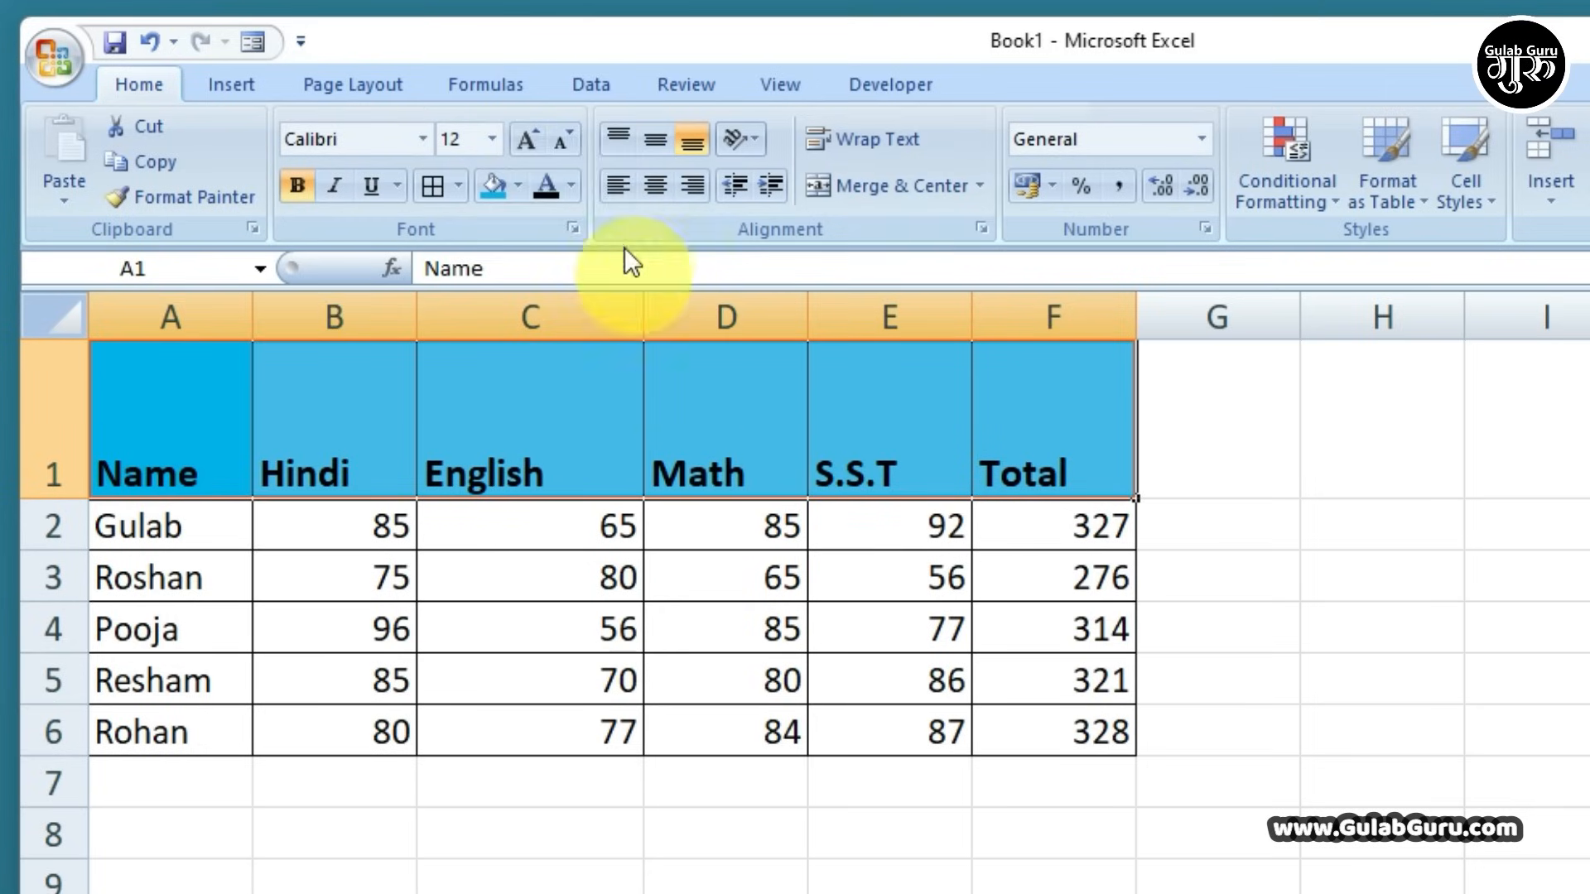
{"action": "left_click", "coordinate": [571, 185]}
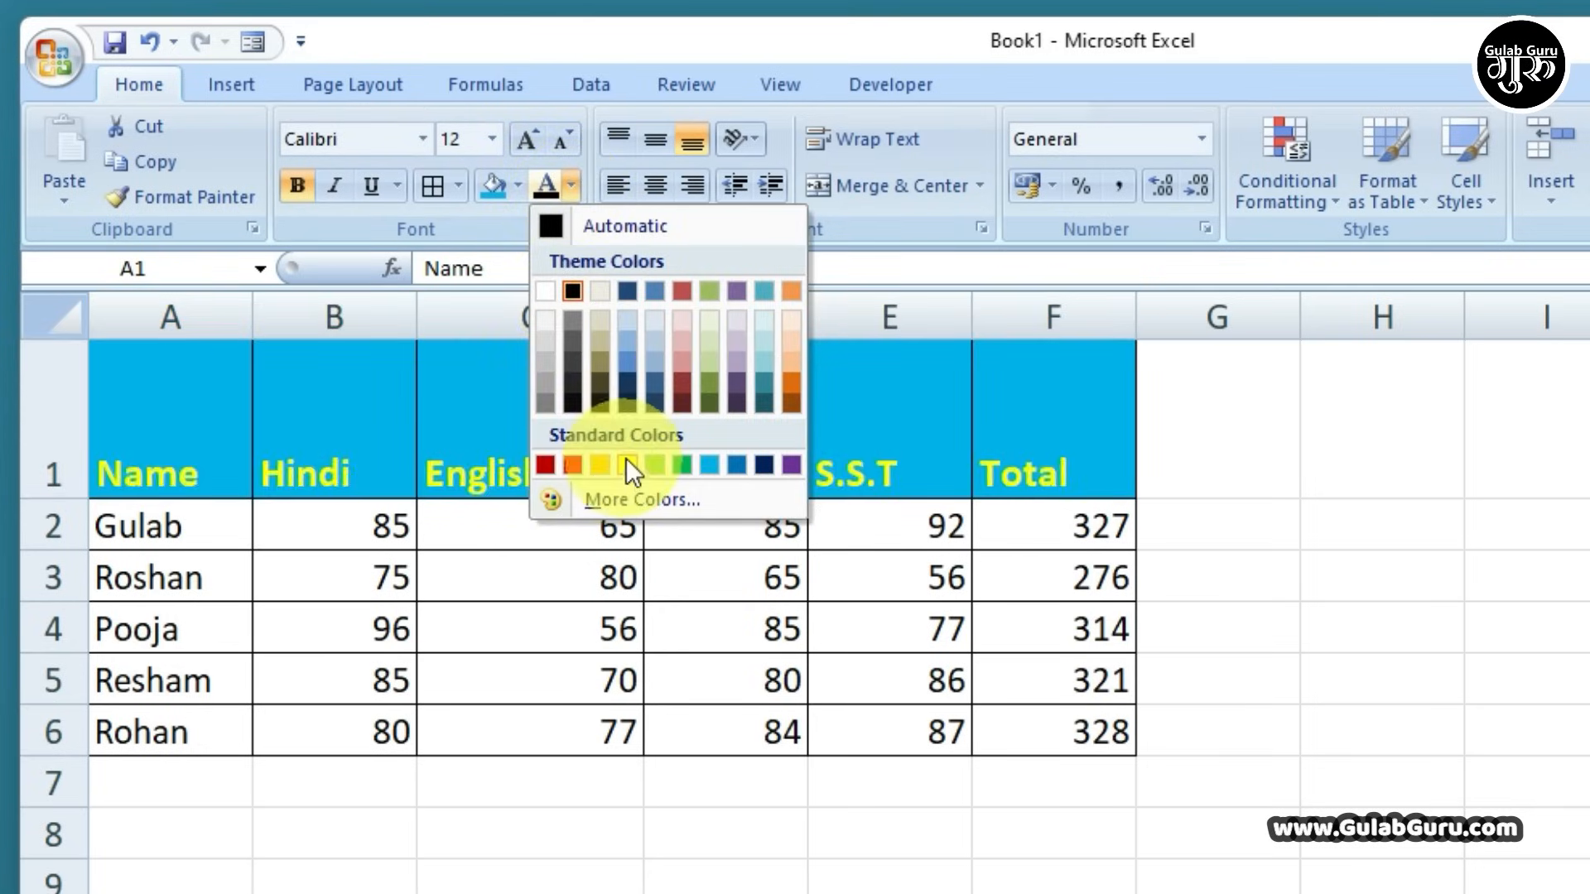
{"action": "left_click", "coordinate": [543, 290]}
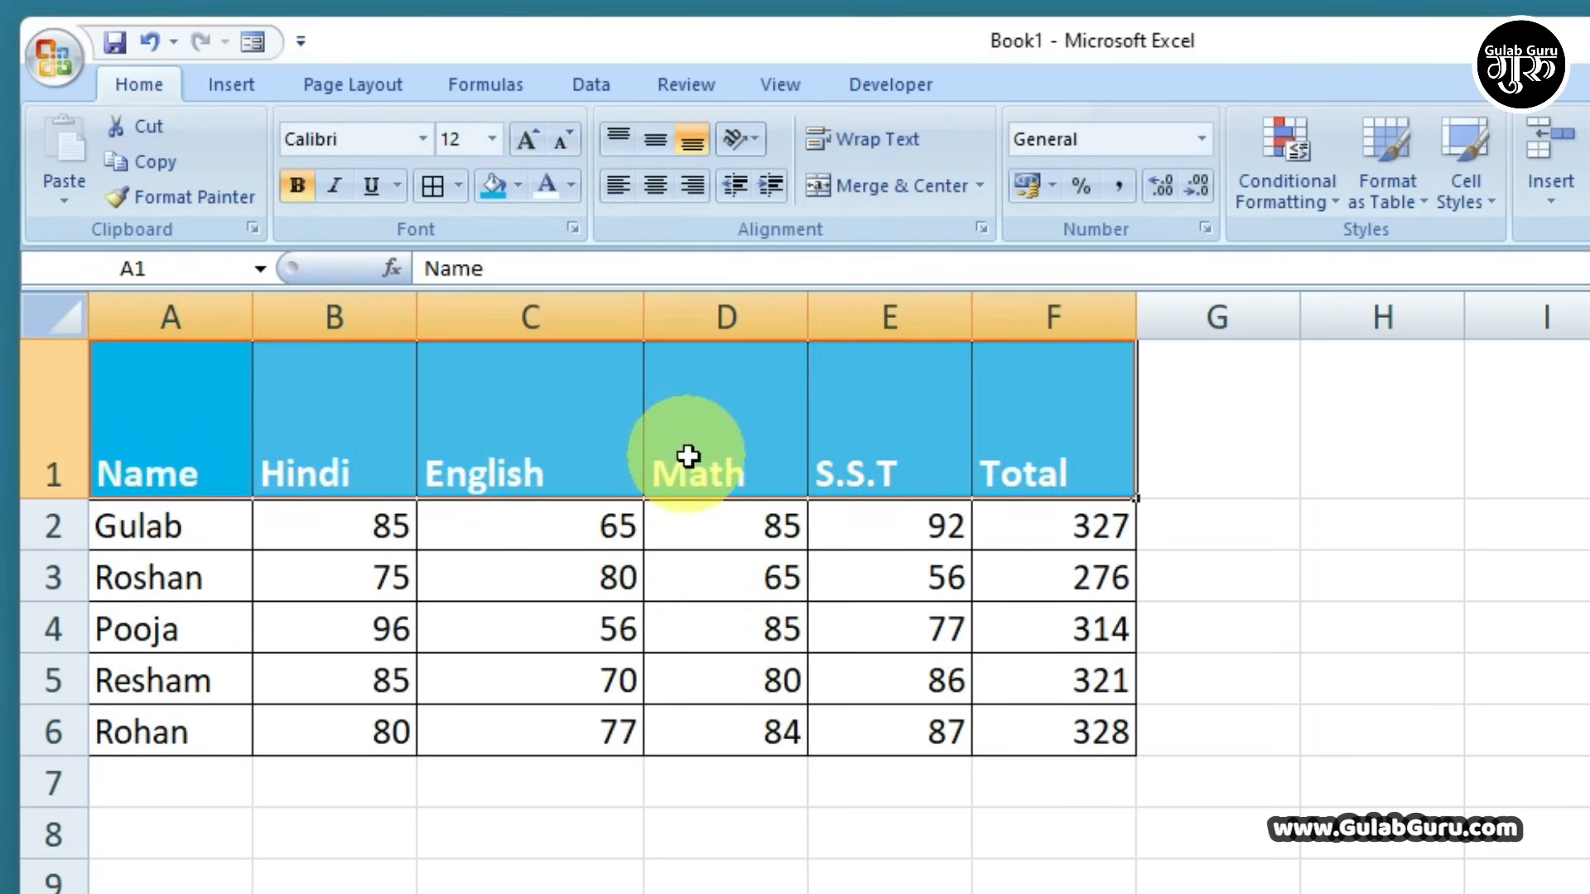
{"action": "left_click", "coordinate": [688, 455]}
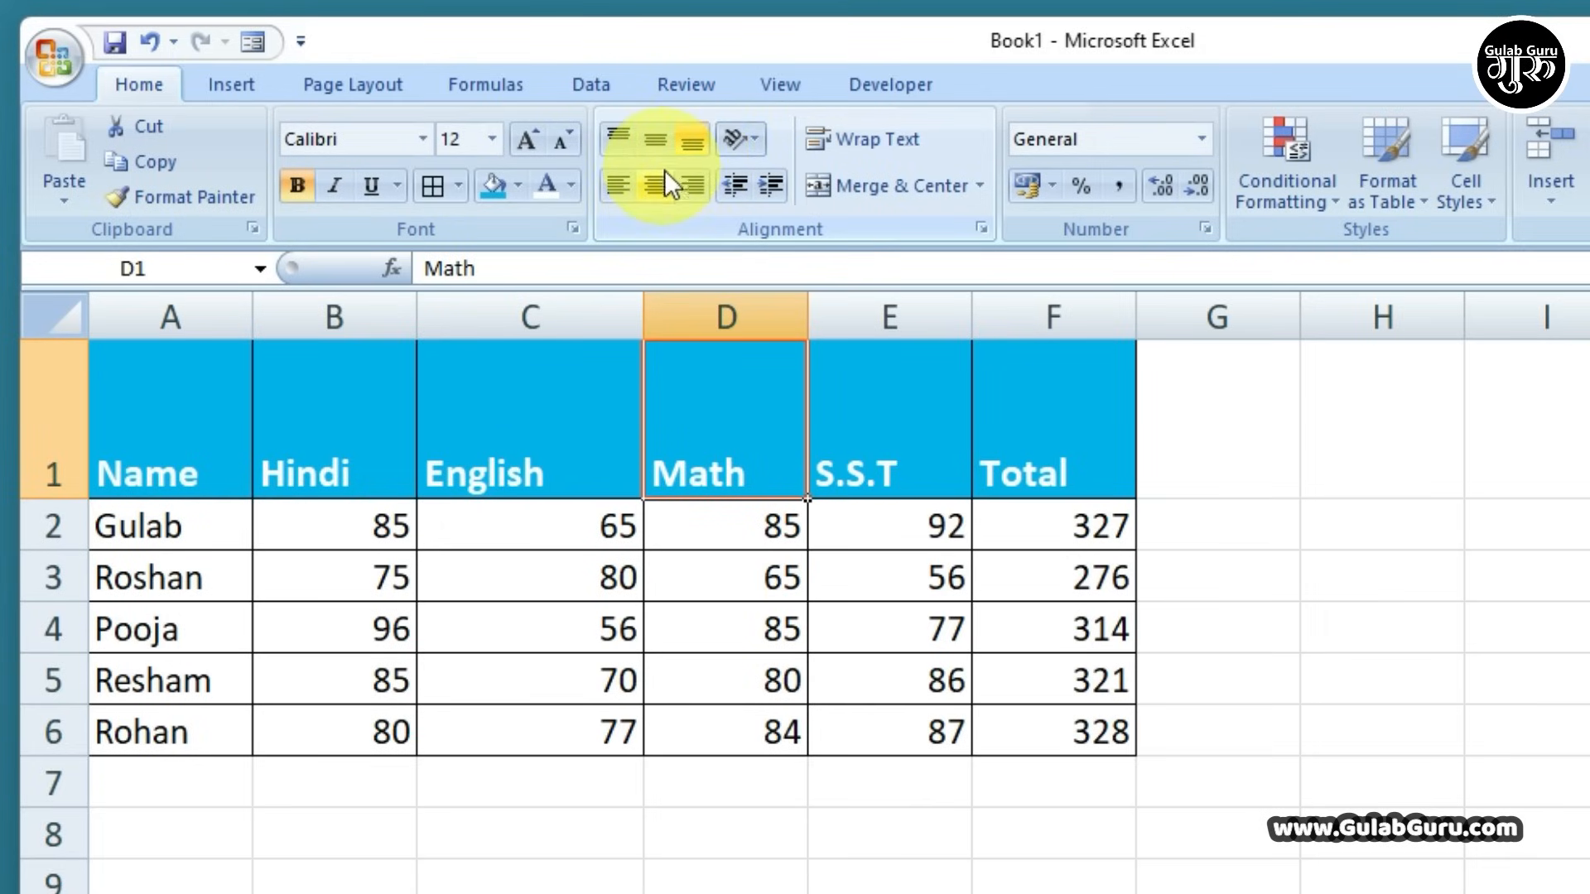
Try left, centre, right and top, middle, bottom alignment on the ENGLISH header in C1
{"action": "left_click_drag", "start_coordinate": [217, 443], "coordinate": [1022, 484]}
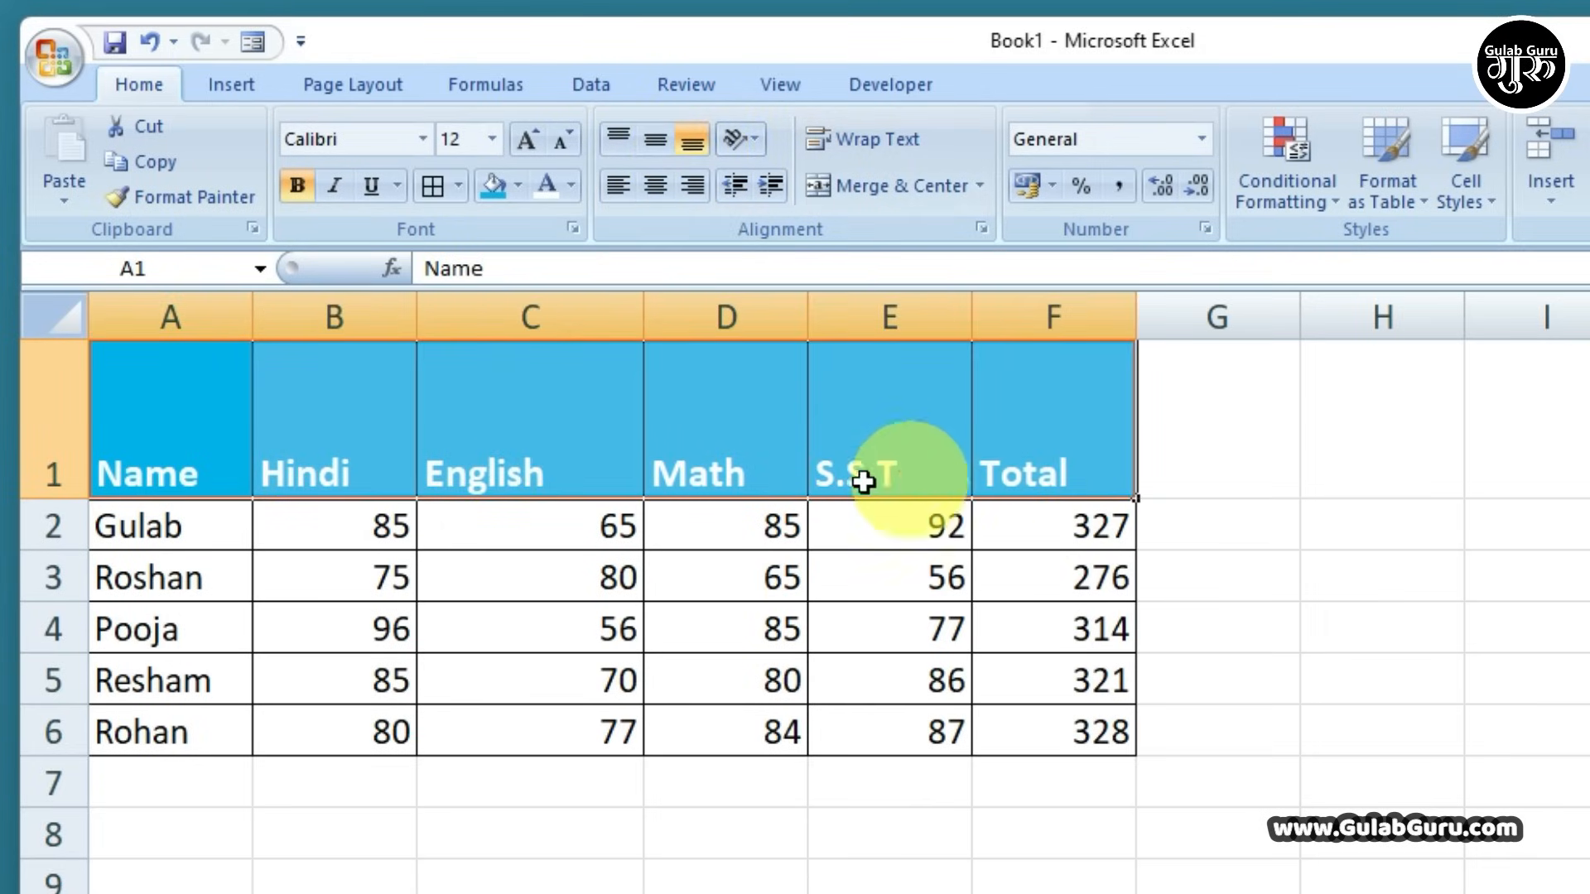
{"action": "left_click", "coordinate": [540, 464]}
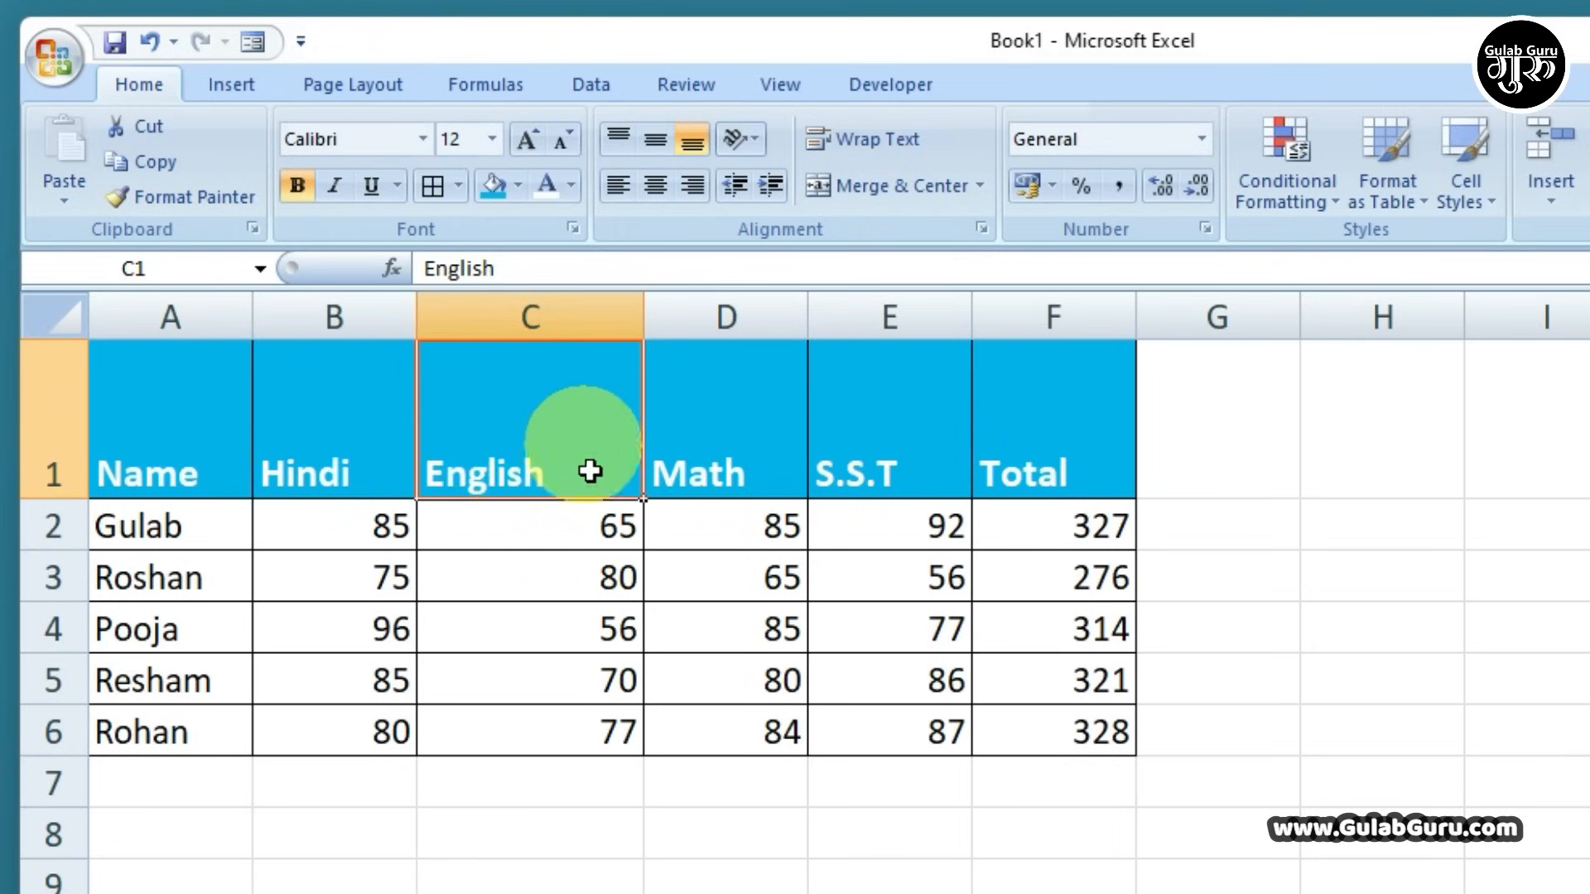
{"action": "left_click", "coordinate": [660, 187]}
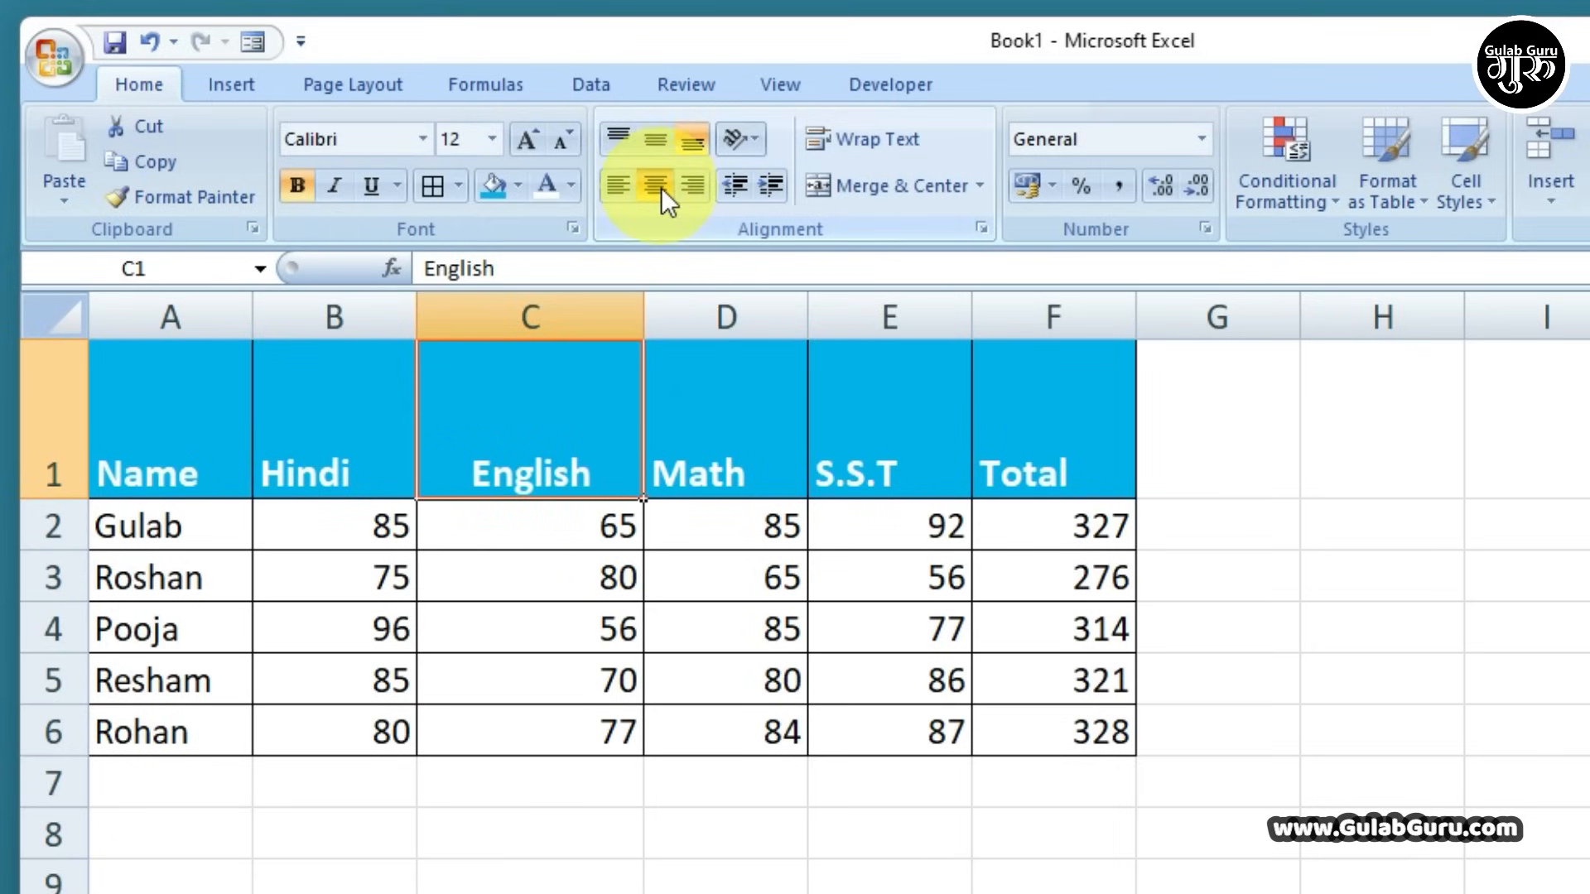
{"action": "left_click", "coordinate": [659, 137]}
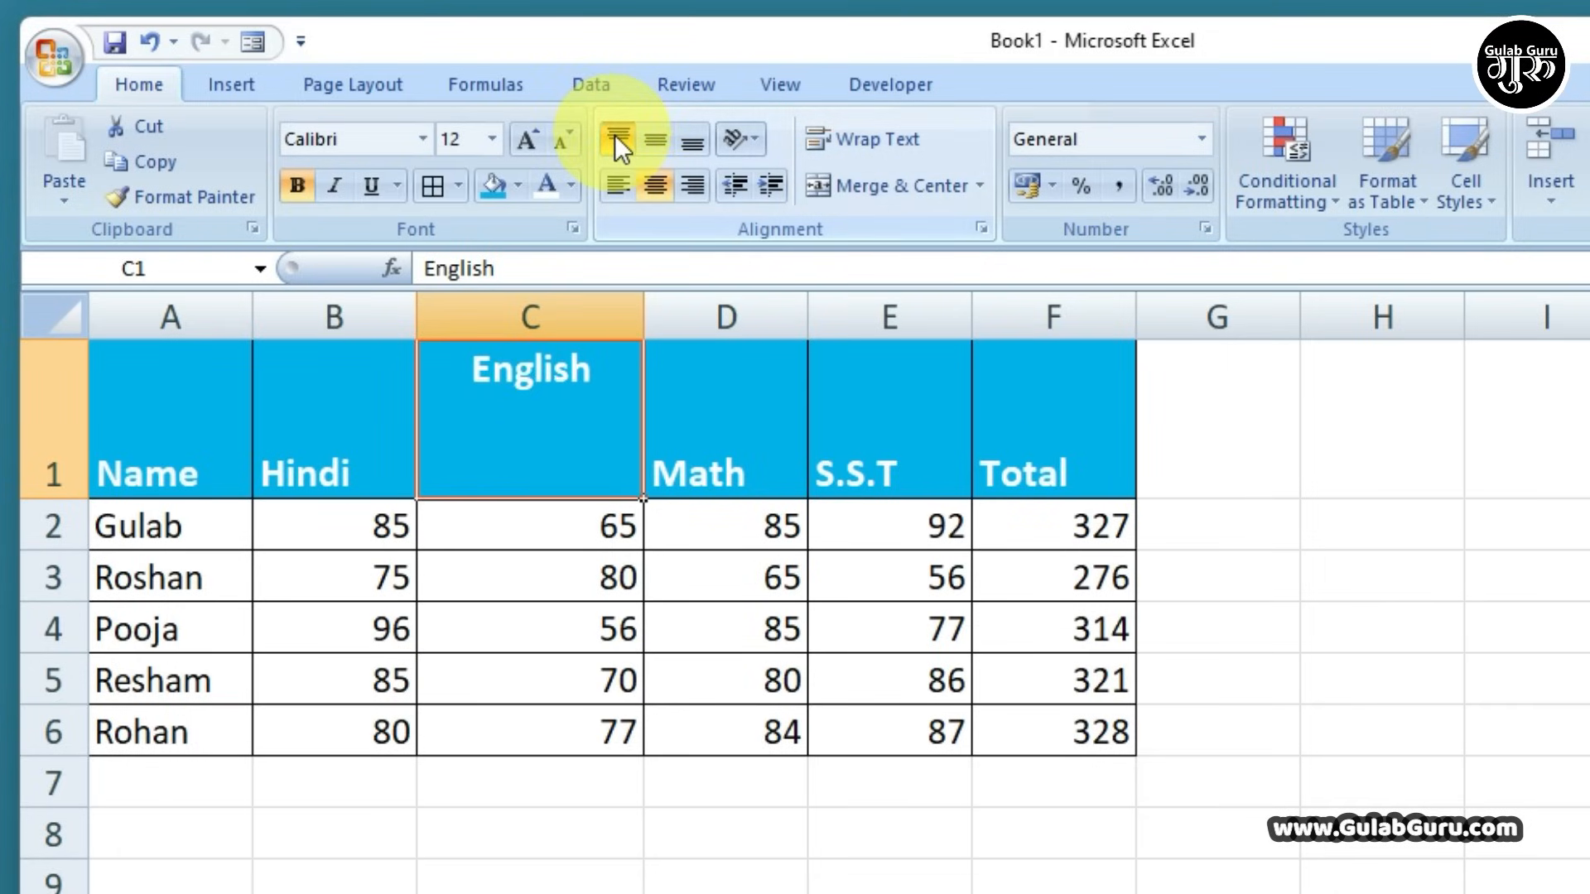
{"action": "left_click", "coordinate": [691, 142]}
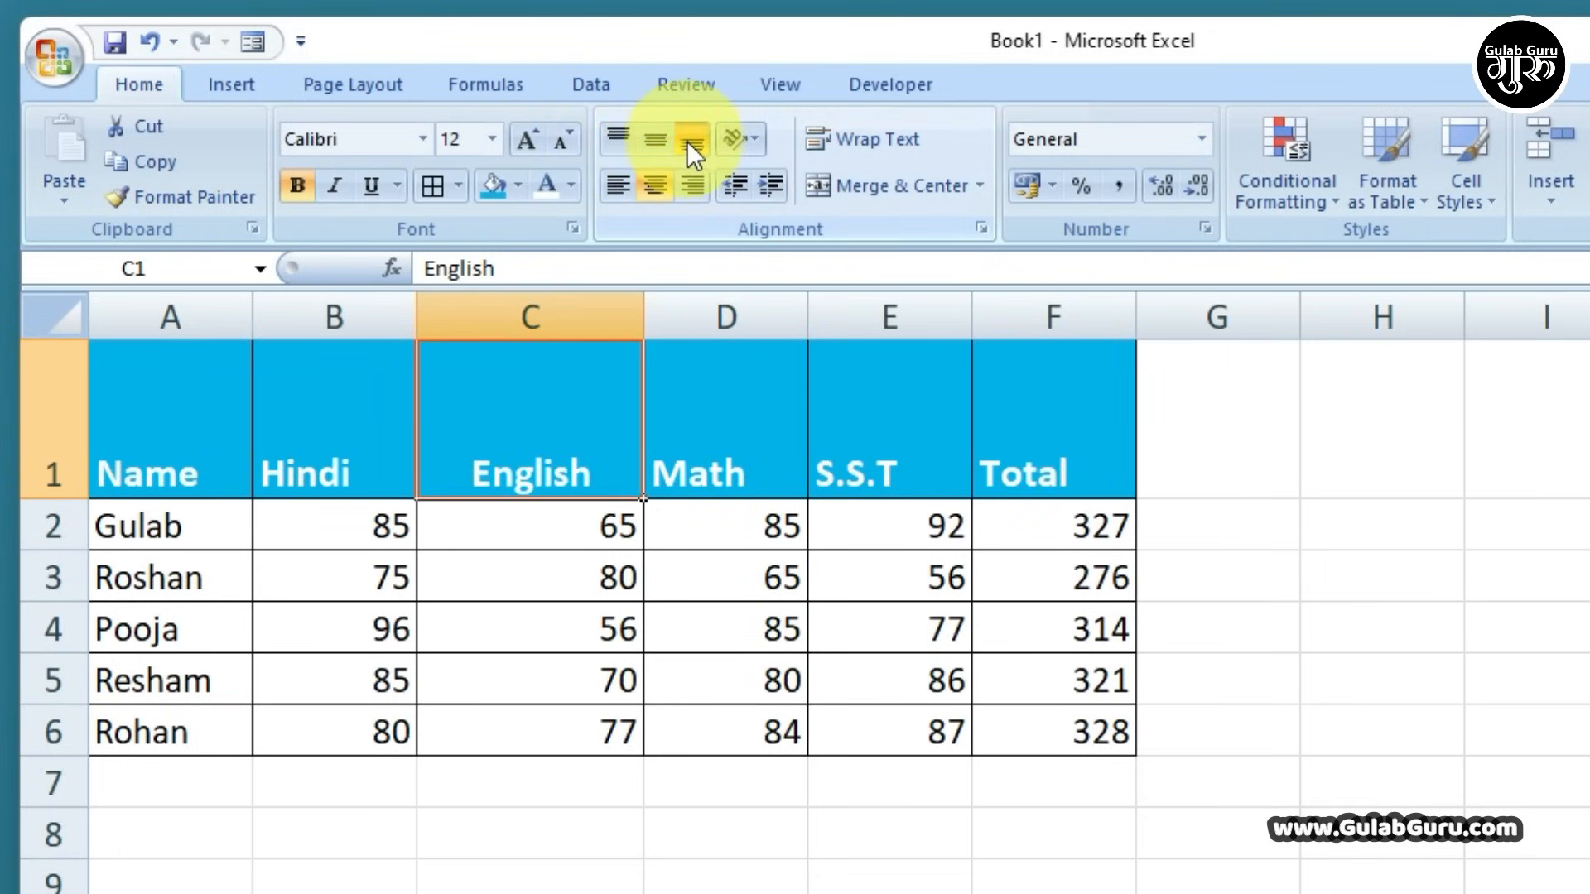
{"action": "left_click", "coordinate": [690, 184]}
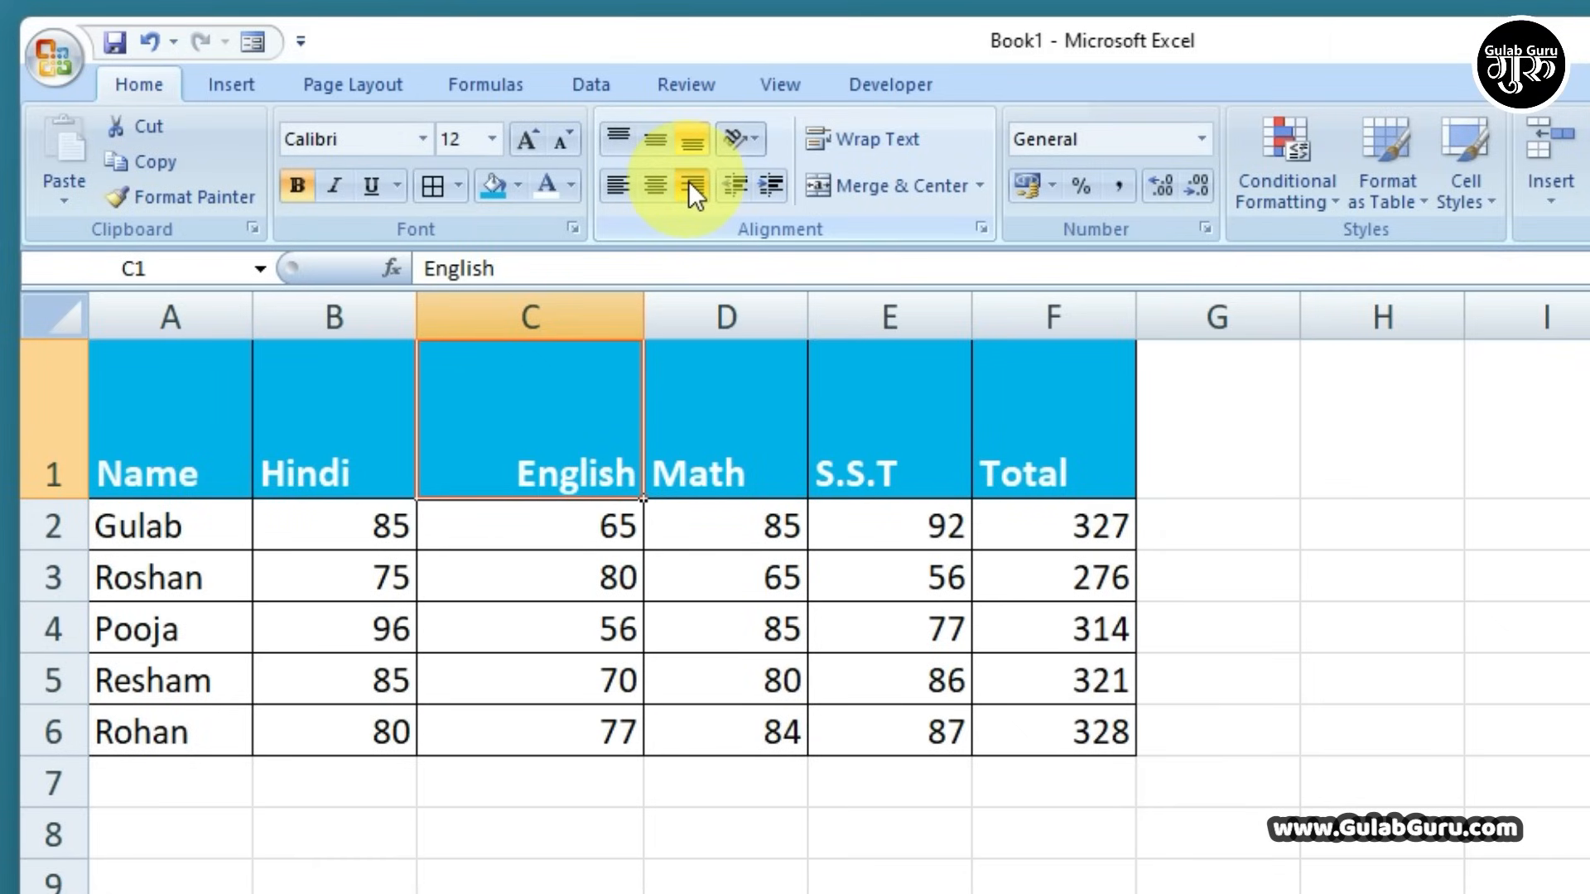
{"action": "left_click", "coordinate": [619, 186]}
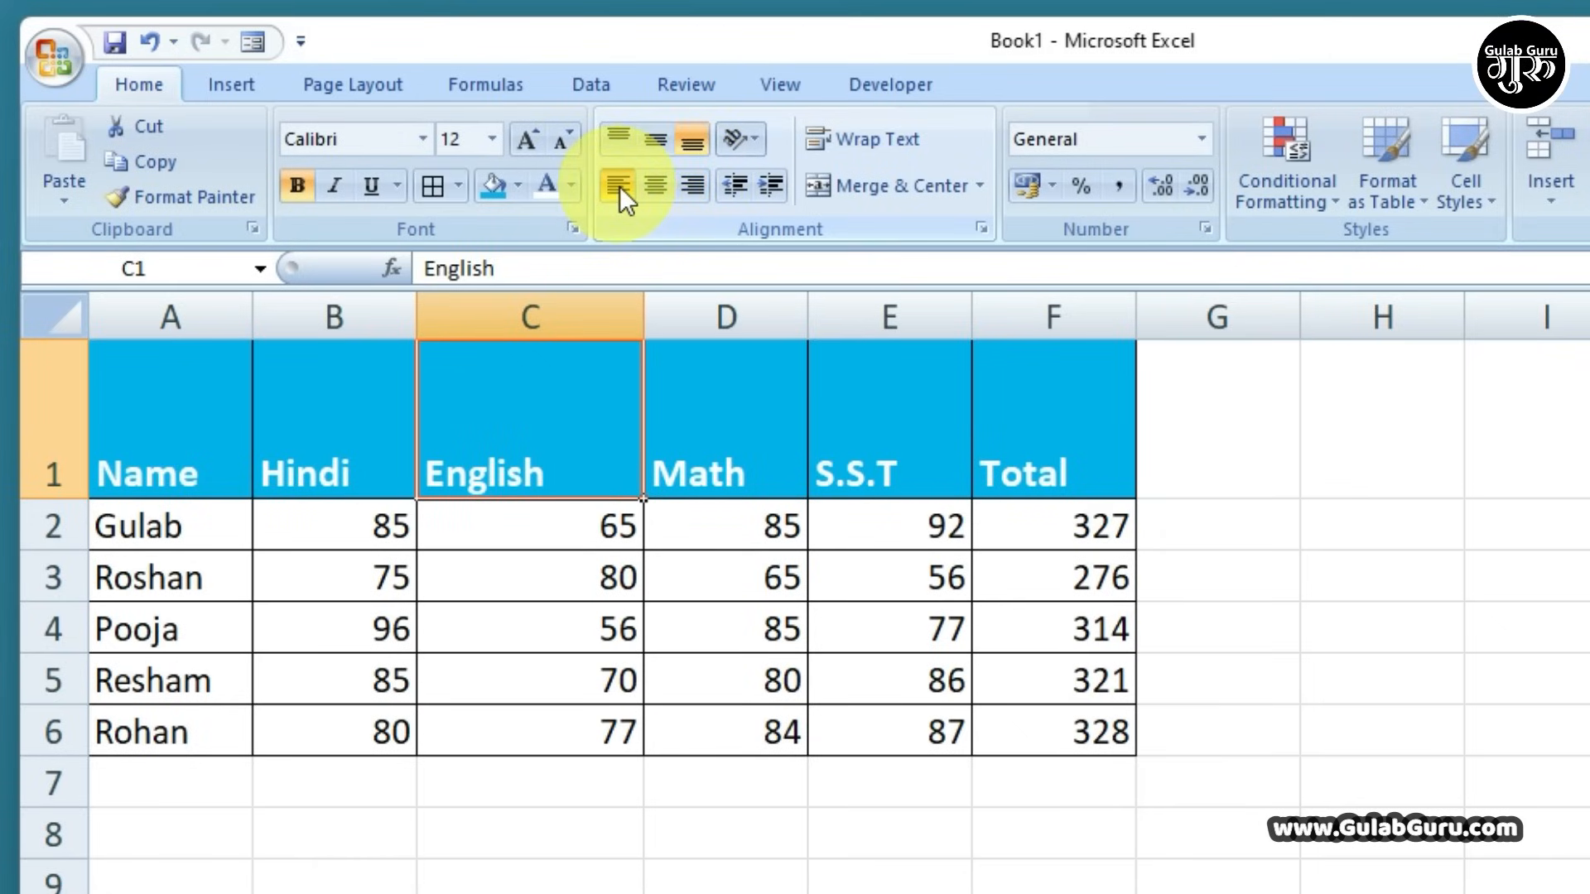
{"action": "left_click", "coordinate": [654, 185]}
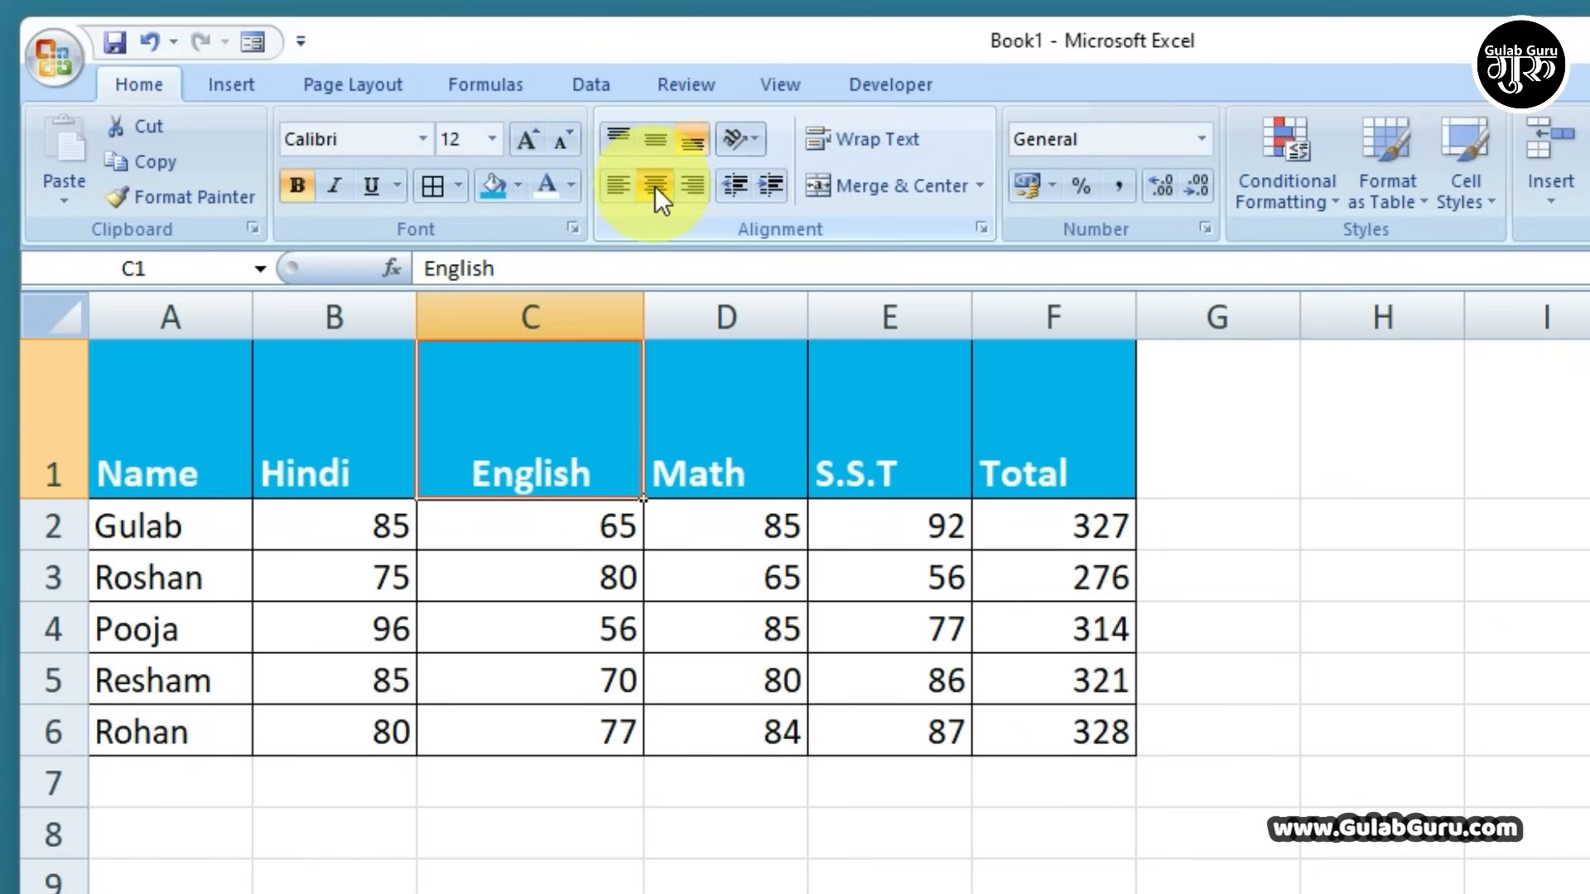
{"action": "left_click", "coordinate": [655, 139]}
Centre all headers A1:F1 horizontally and vertically, then angle them counterclockwise
{"action": "left_click_drag", "start_coordinate": [176, 416], "coordinate": [1023, 447]}
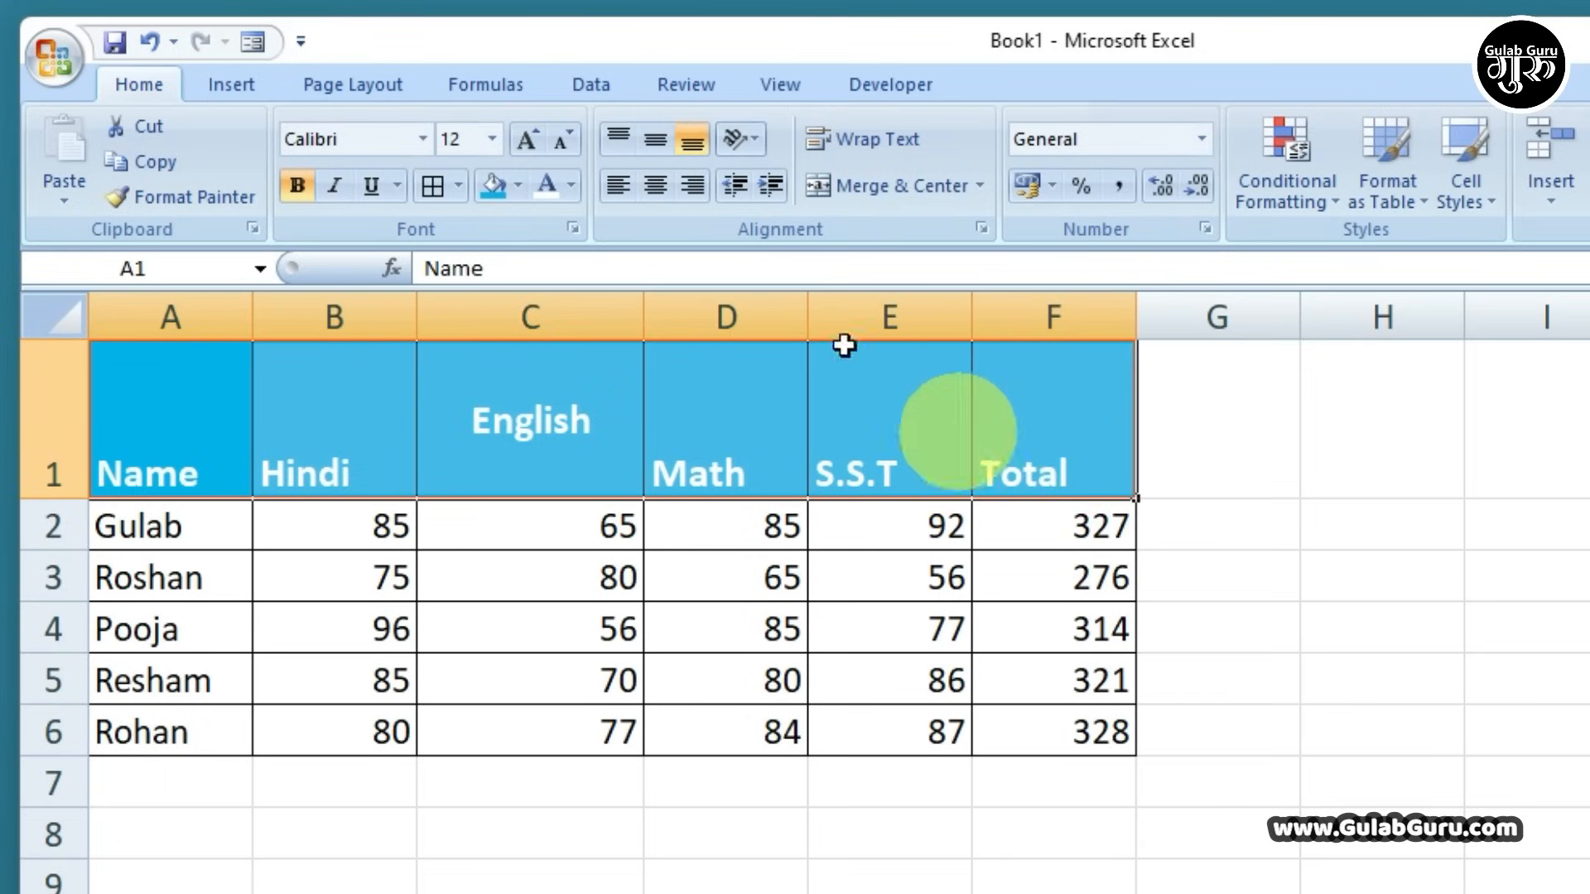
{"action": "left_click", "coordinate": [656, 184]}
{"action": "left_click", "coordinate": [654, 133]}
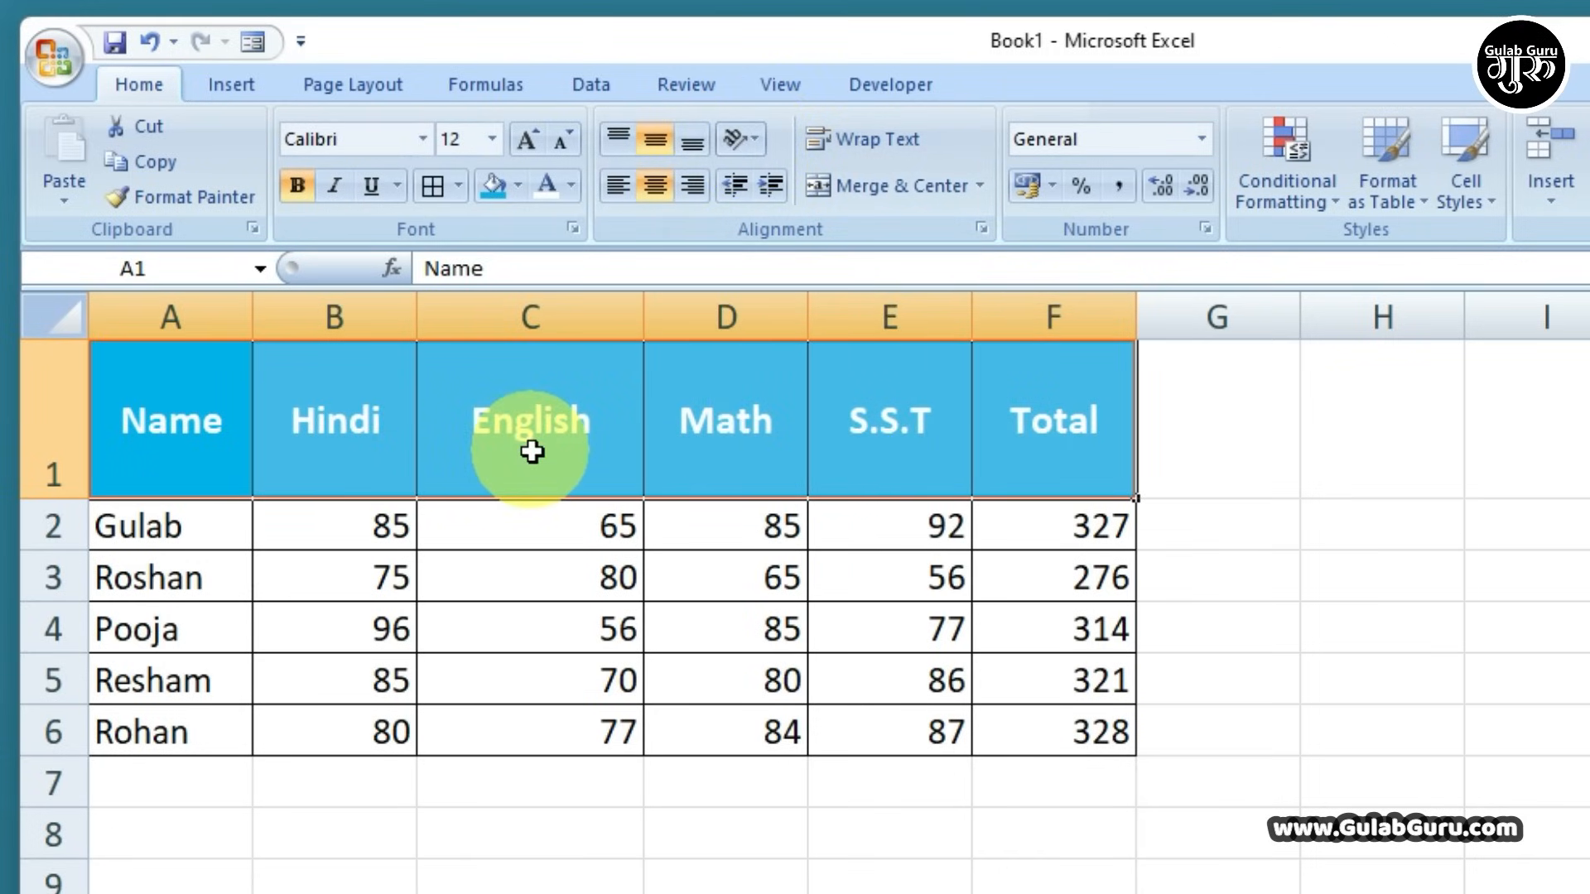
{"action": "left_click", "coordinate": [755, 139]}
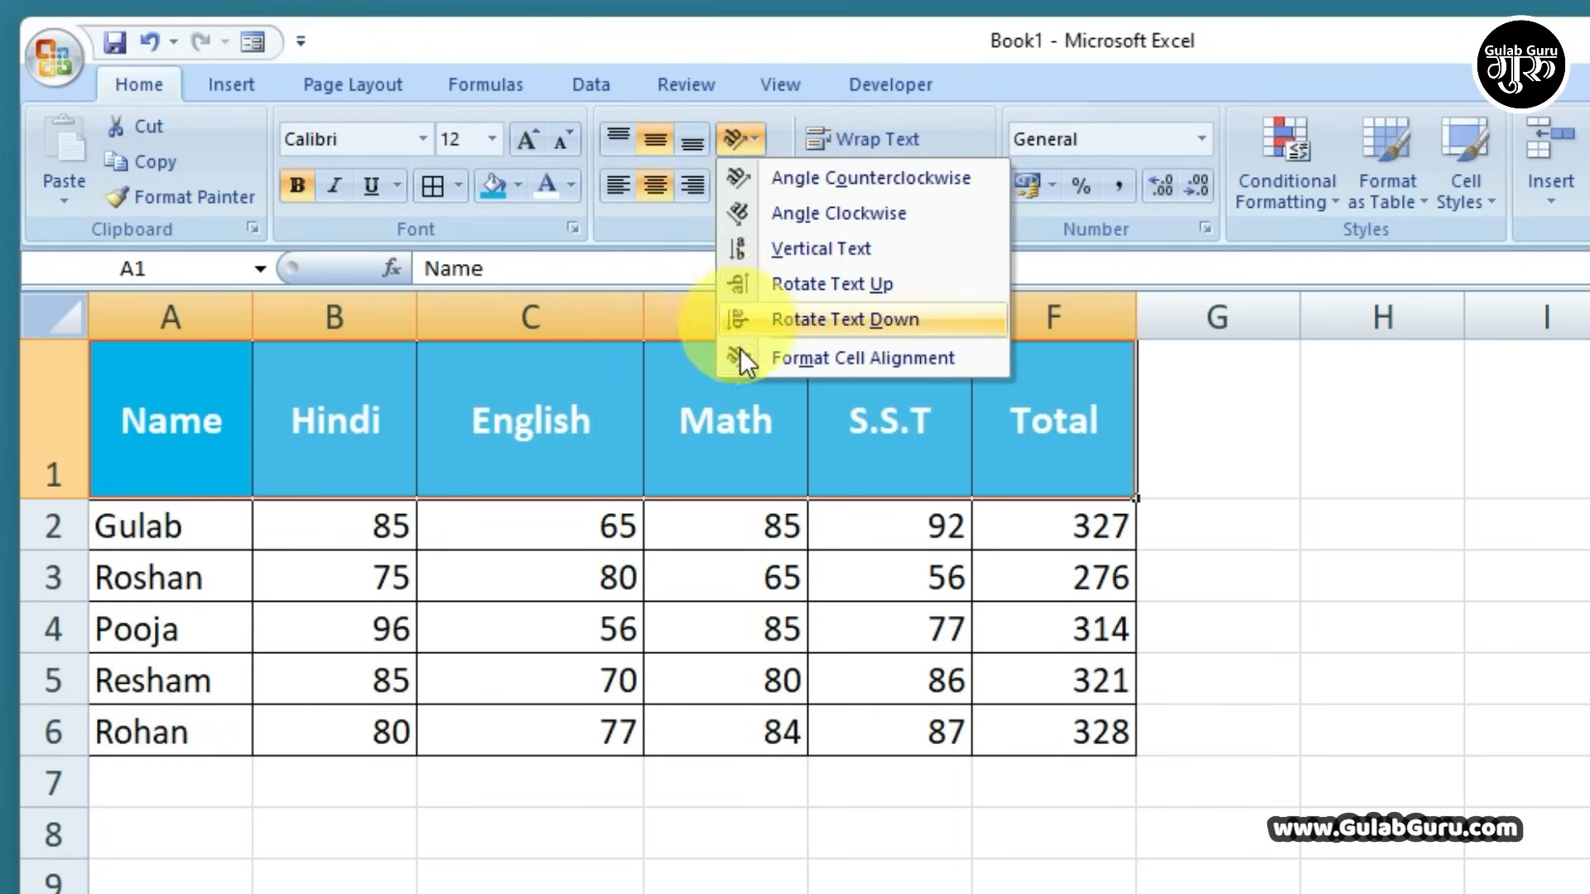
{"action": "left_click", "coordinate": [743, 177]}
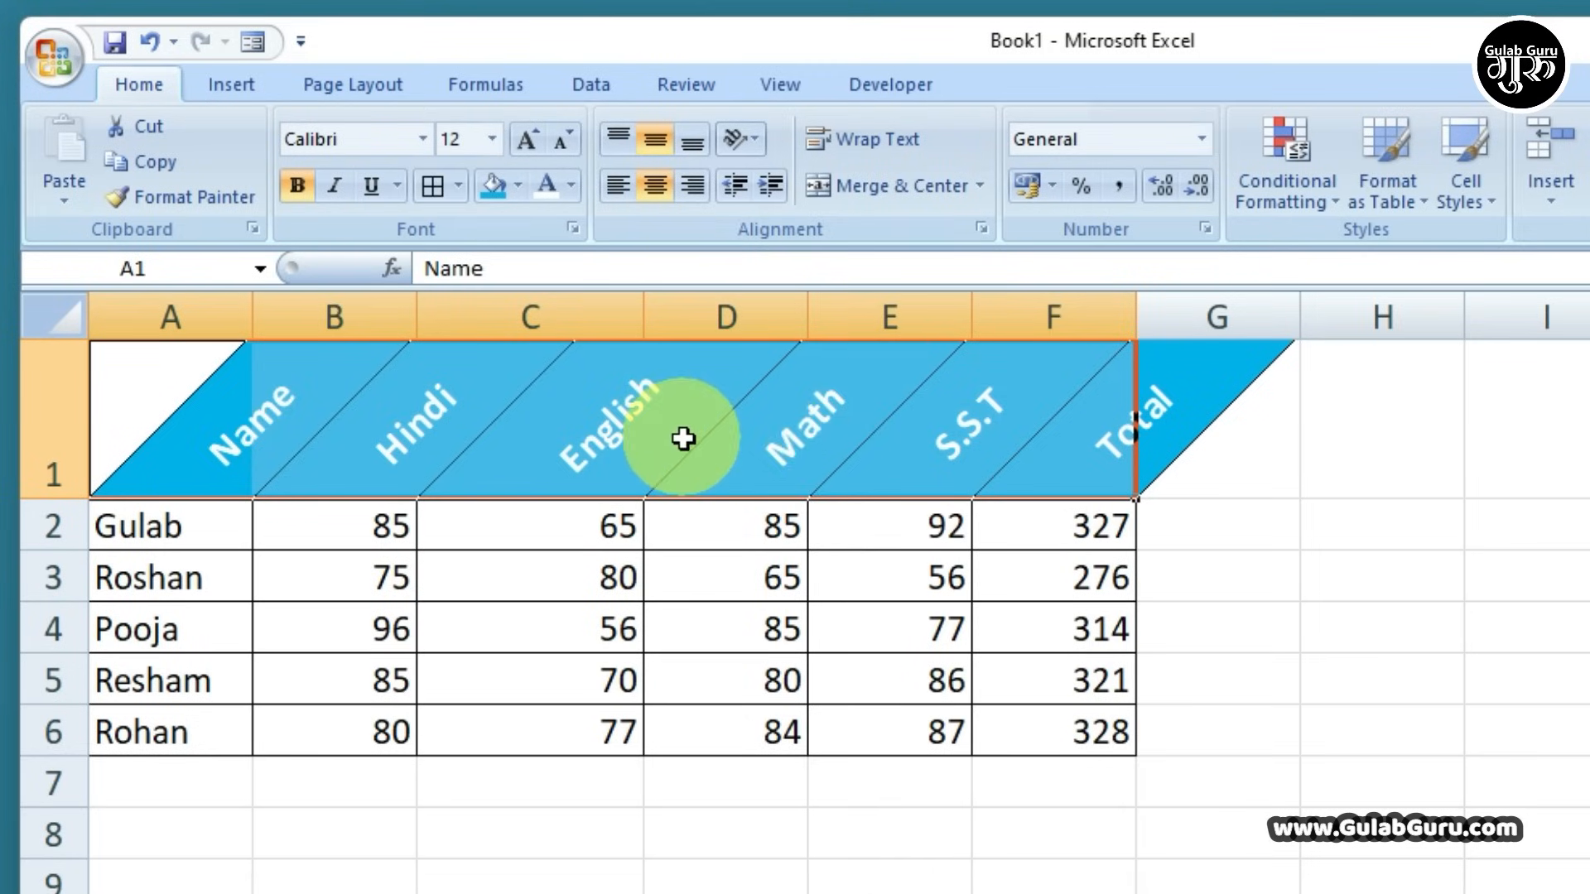
Slant the headers clockwise, aligned right and to the bottom of their cells
{"action": "left_click", "coordinate": [743, 139]}
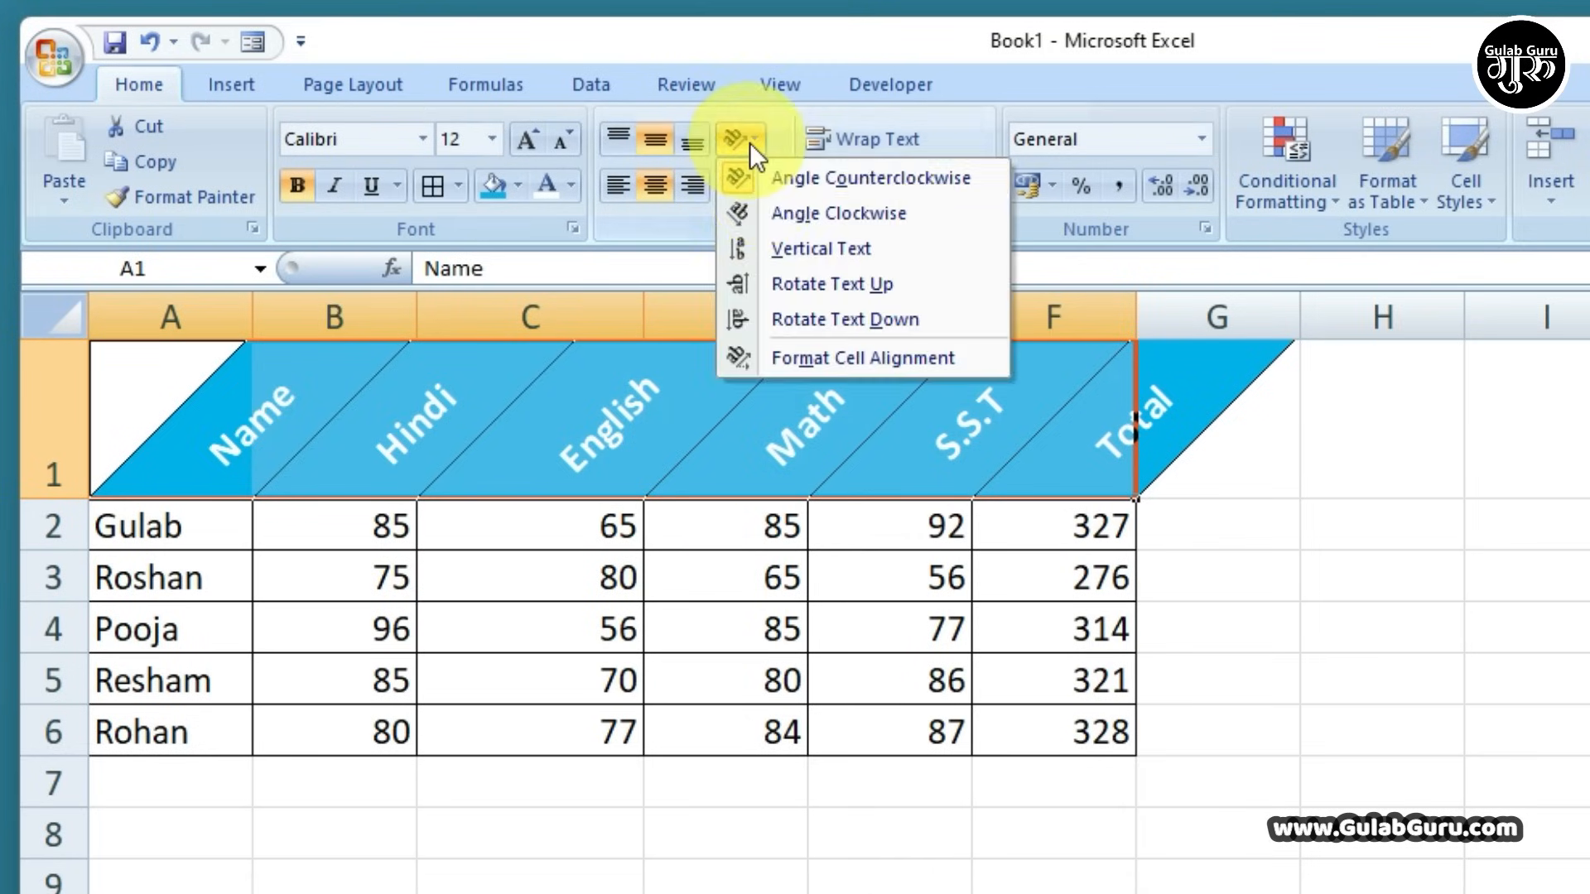
{"action": "left_click", "coordinate": [740, 212]}
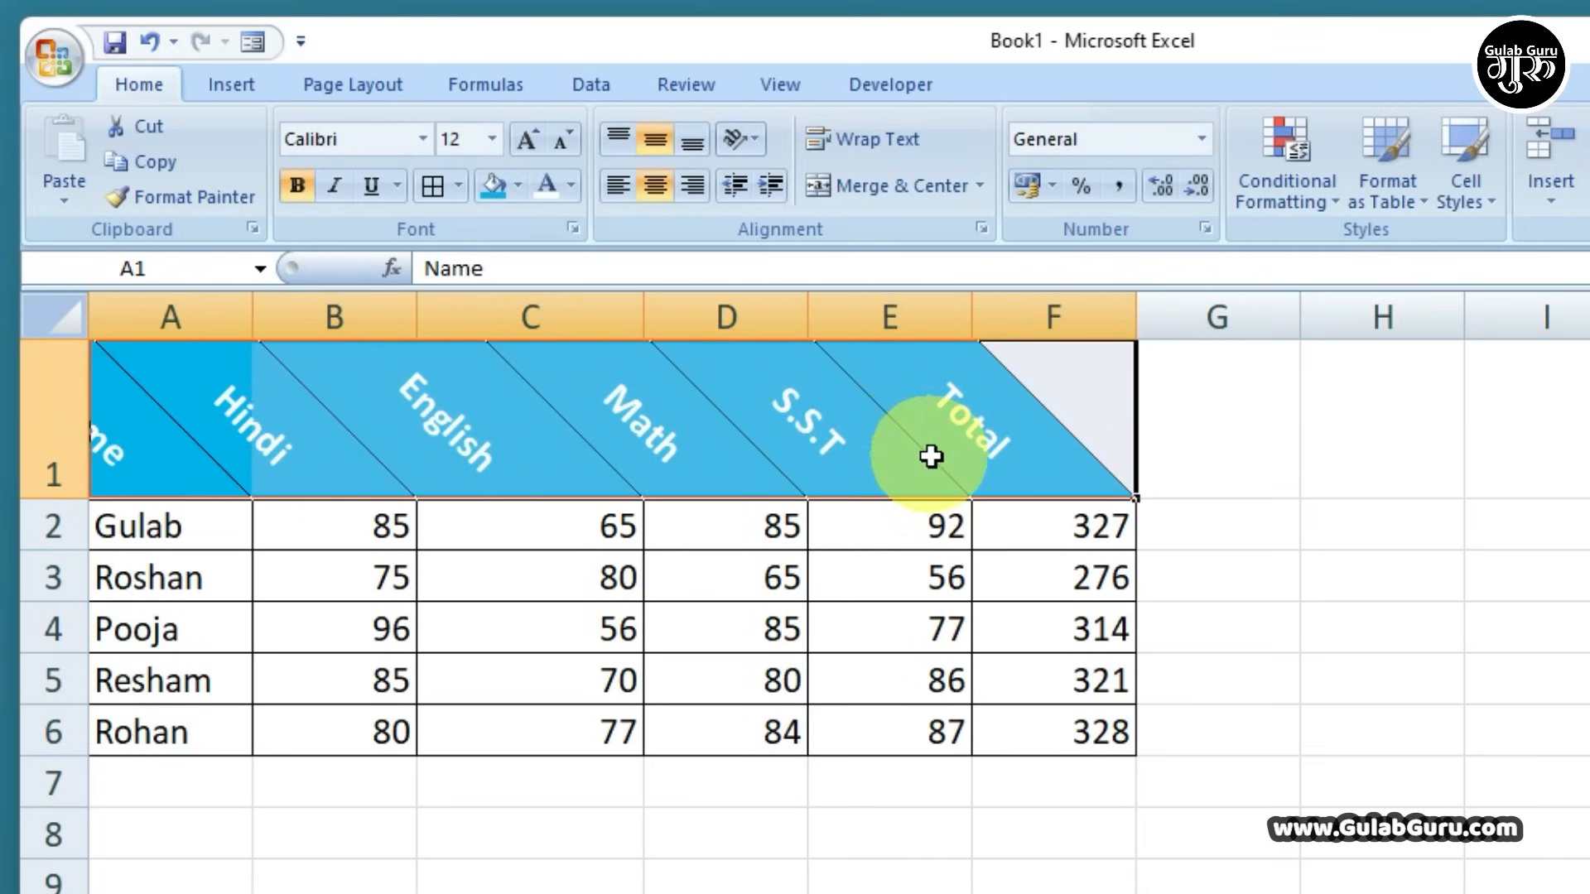
{"action": "left_click", "coordinate": [691, 186]}
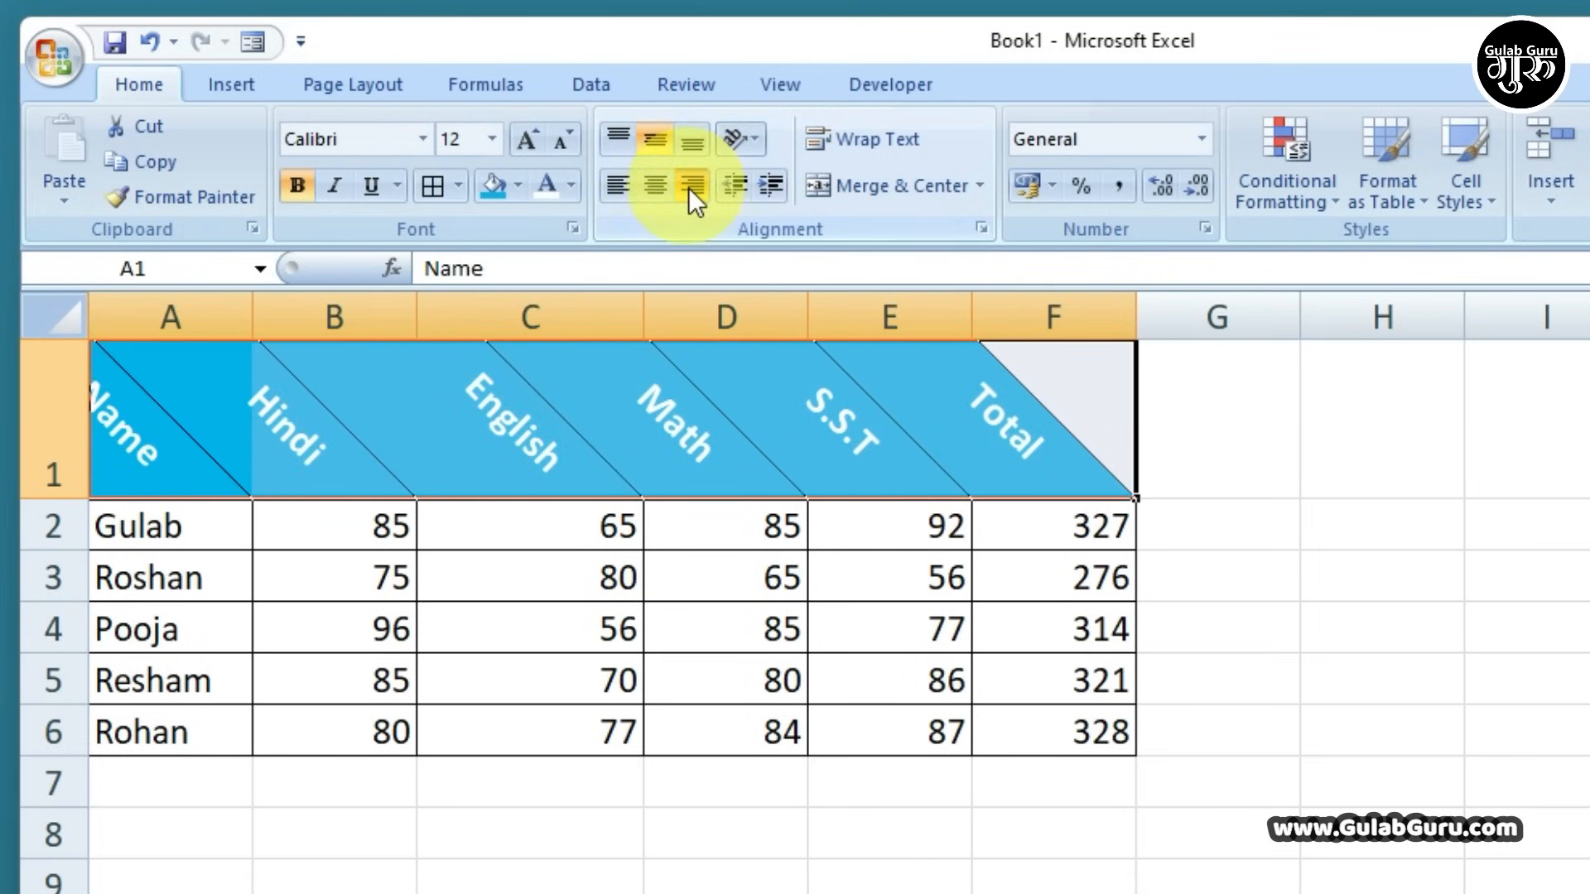
{"action": "left_click", "coordinate": [687, 139]}
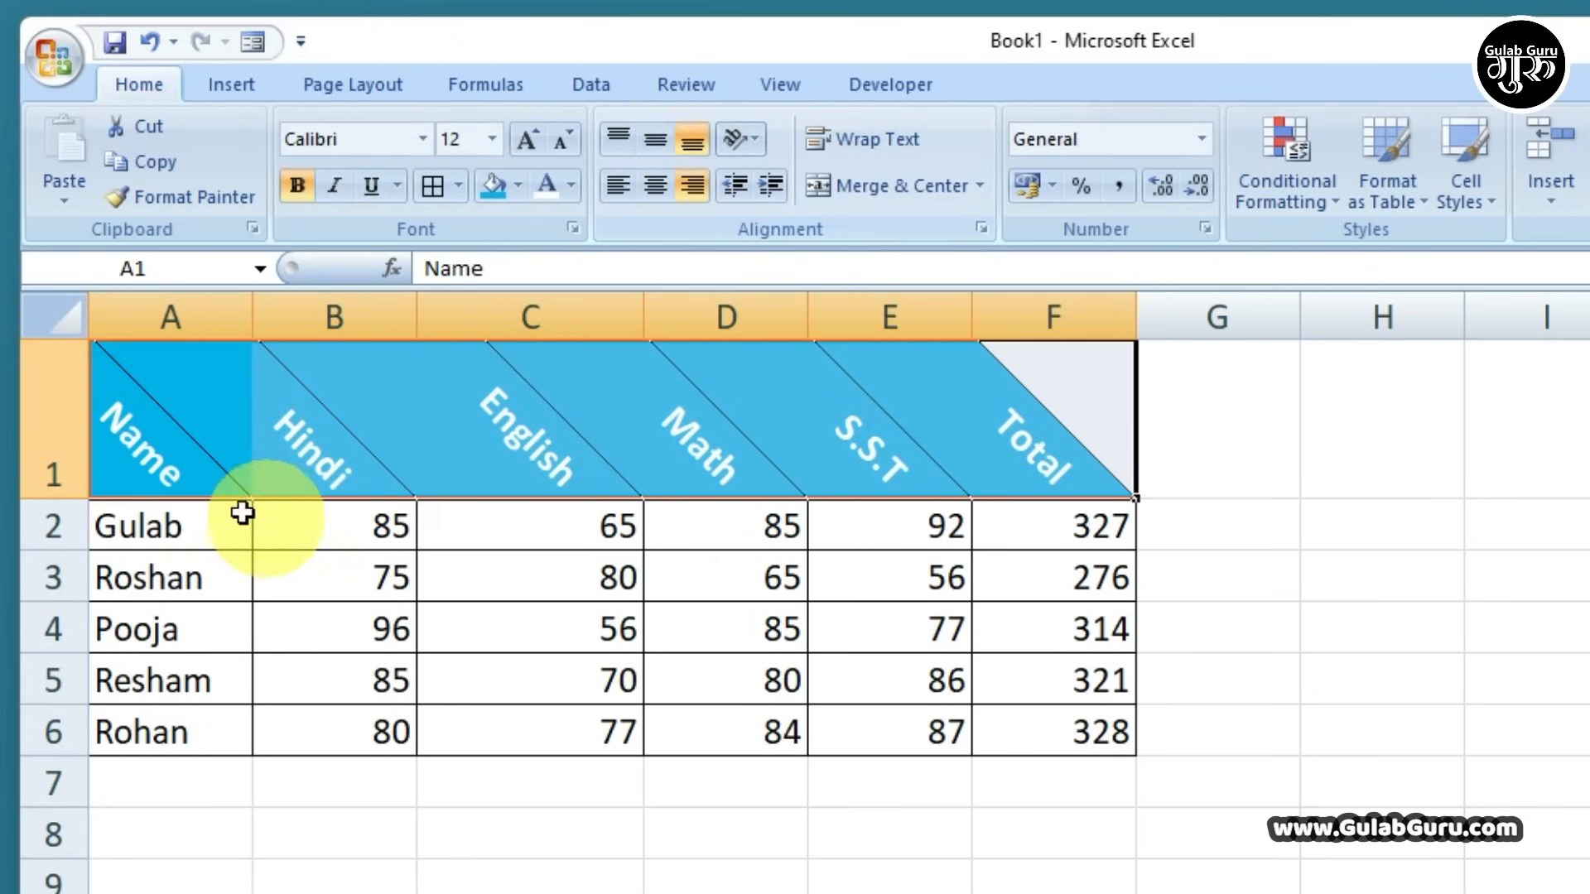
Return the headers to level text, centred horizontally and vertically, then select G5
{"action": "left_click", "coordinate": [749, 139]}
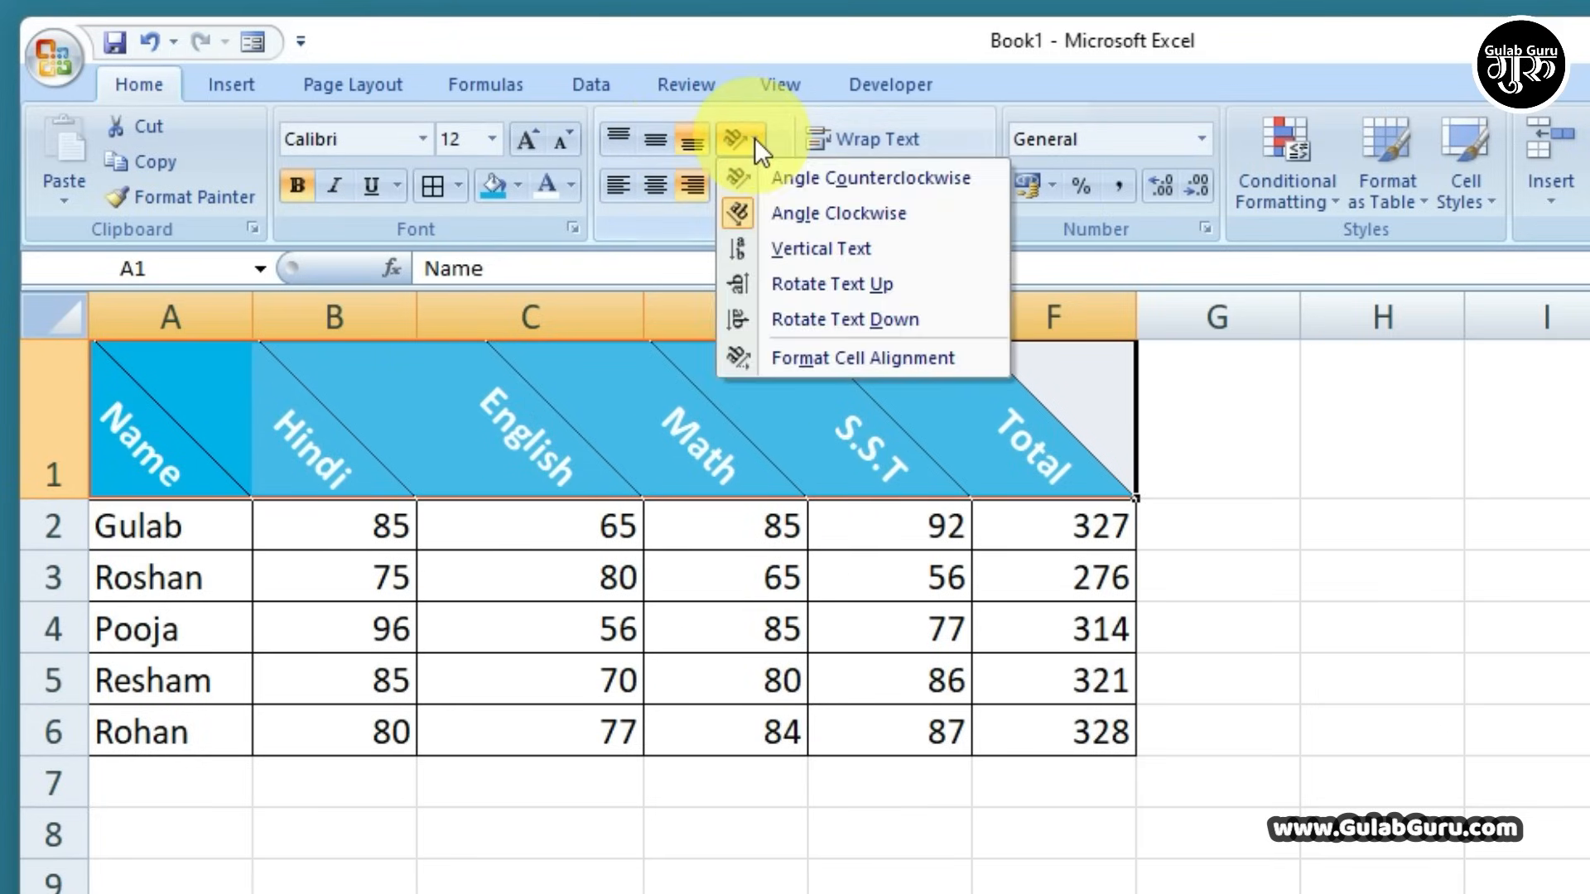
{"action": "left_click", "coordinate": [743, 206]}
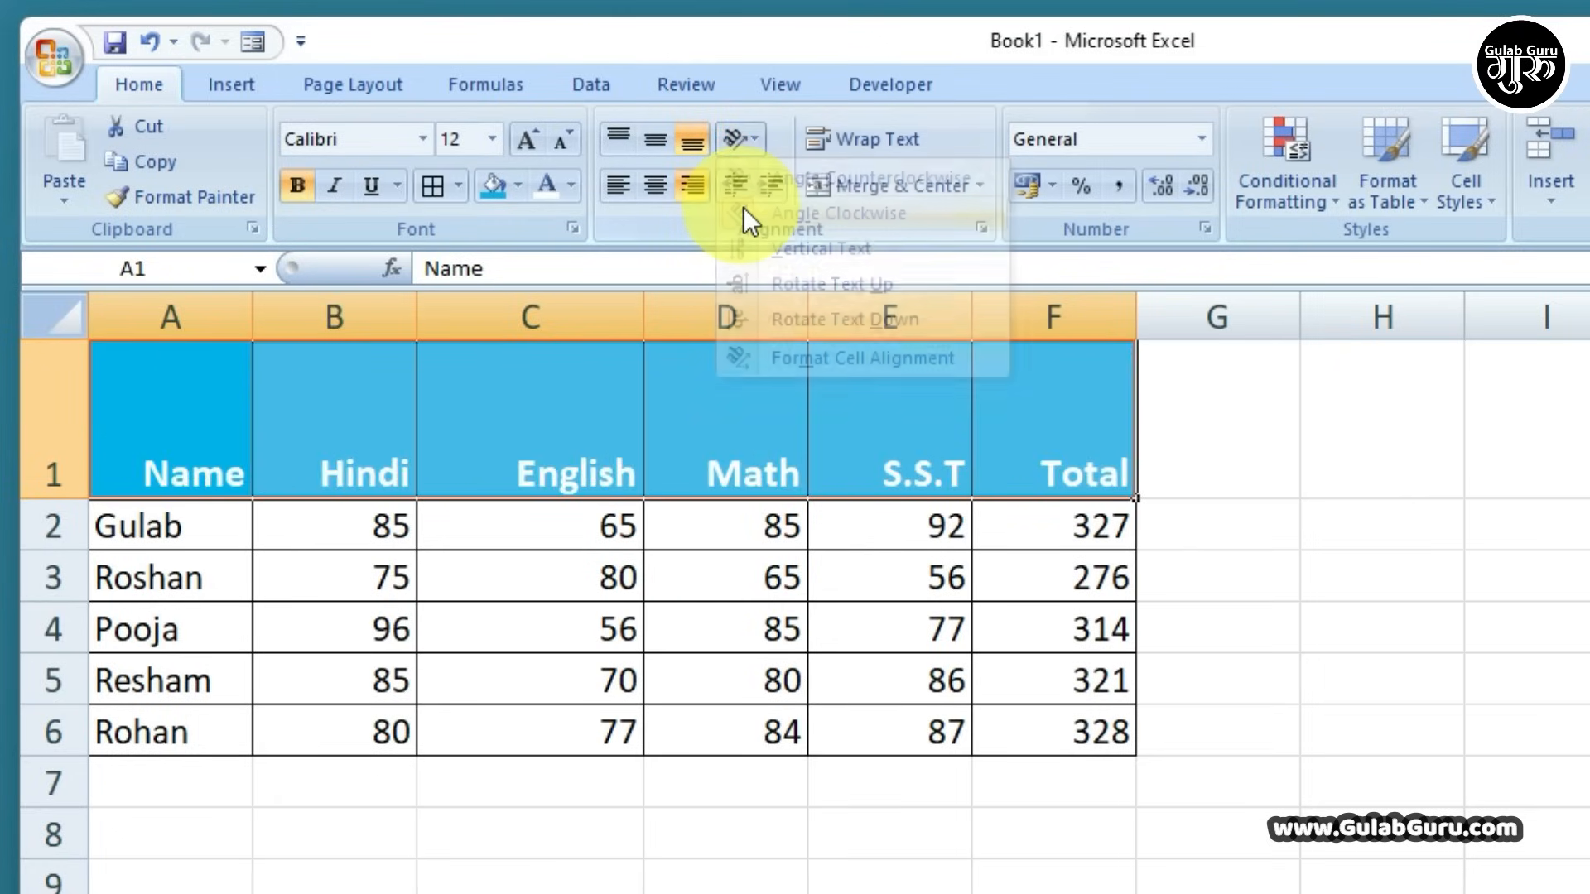
{"action": "left_click", "coordinate": [653, 141]}
{"action": "left_click", "coordinate": [653, 185]}
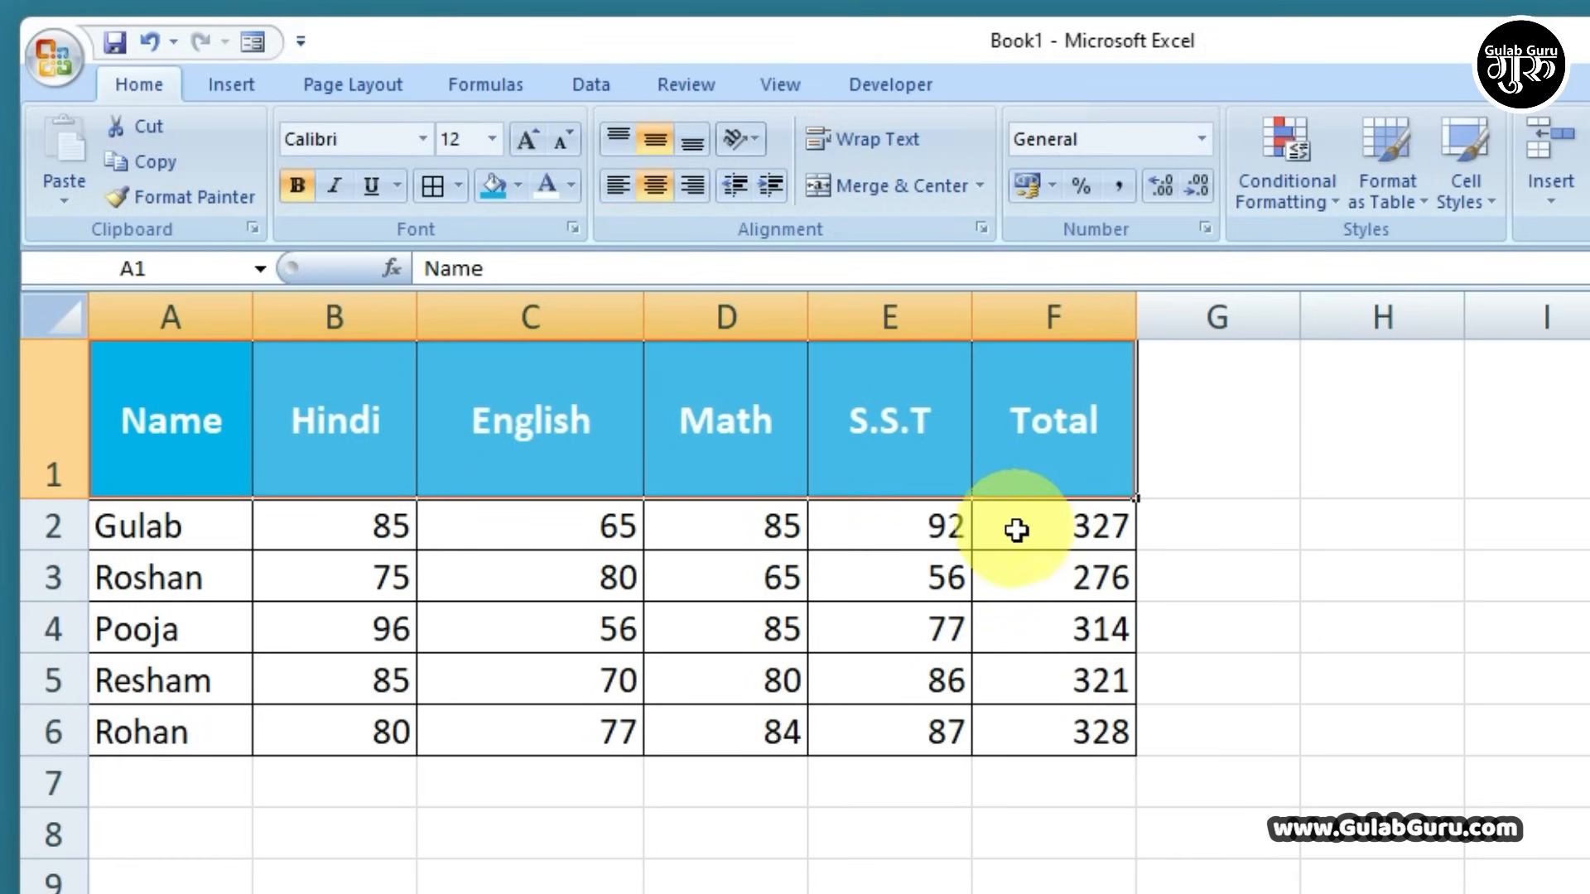
{"action": "left_click", "coordinate": [1174, 662]}
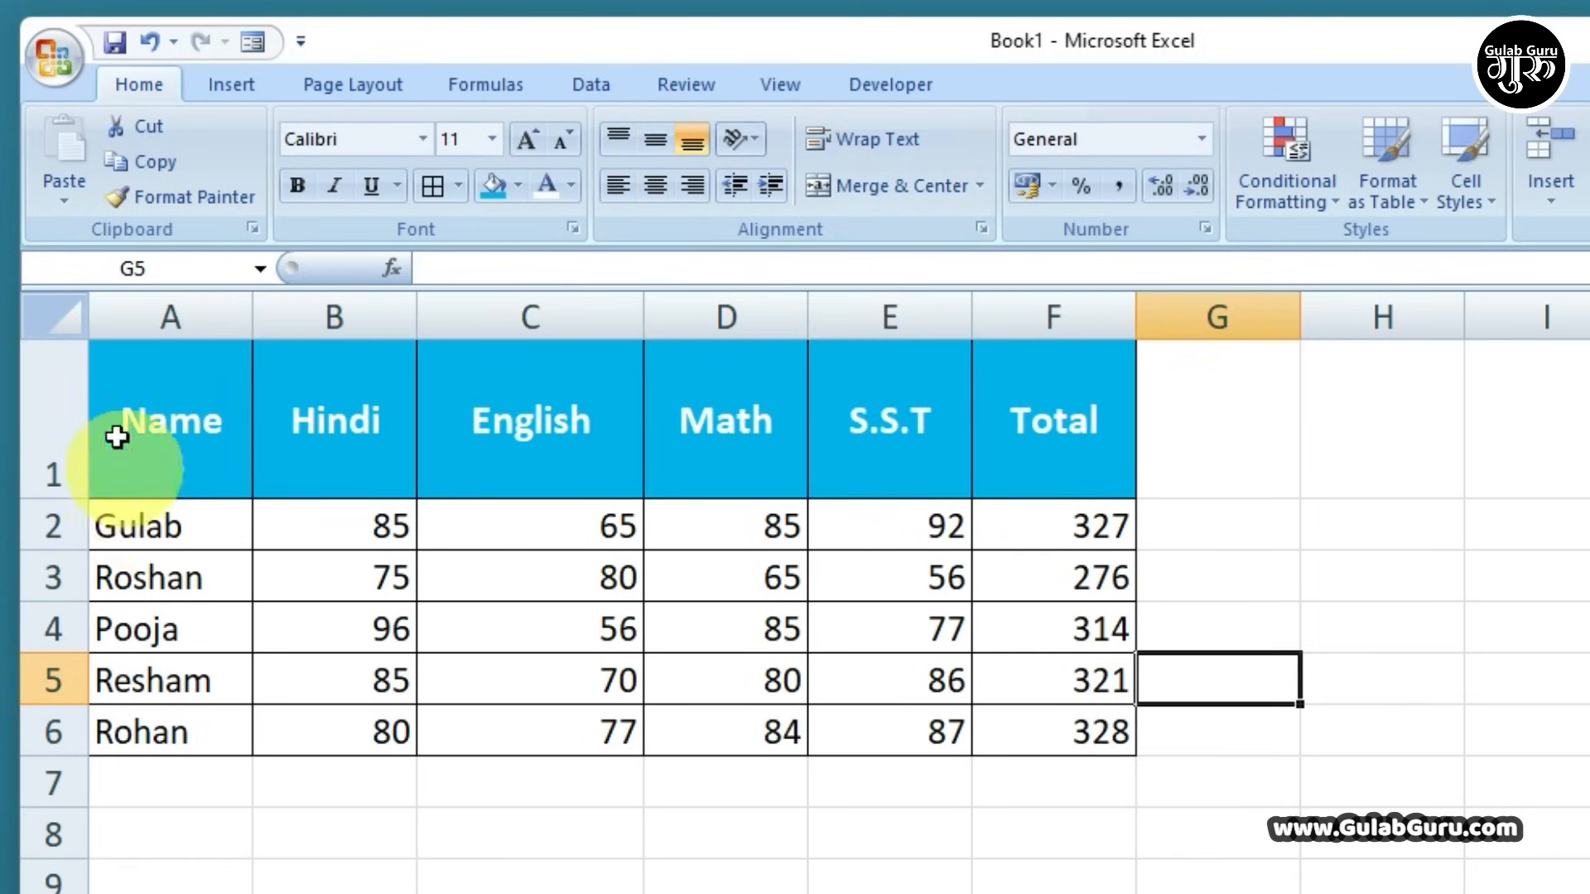
Shrink row 1 to a height of 19.50 and select cell F8
{"action": "left_click_drag", "start_coordinate": [66, 500], "coordinate": [71, 404]}
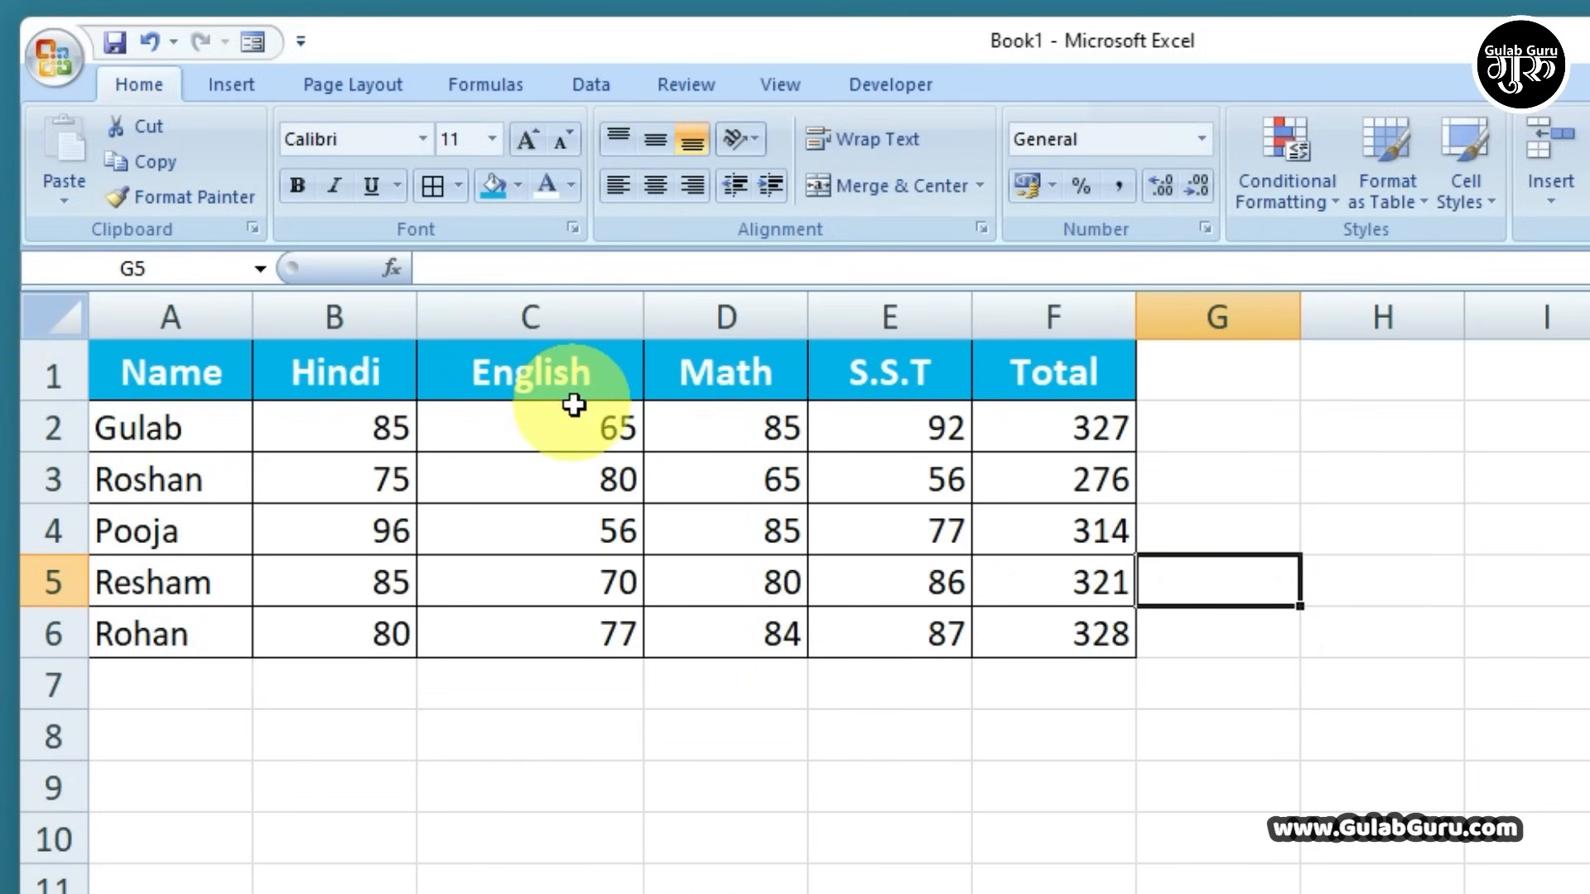
{"action": "left_click", "coordinate": [1027, 739]}
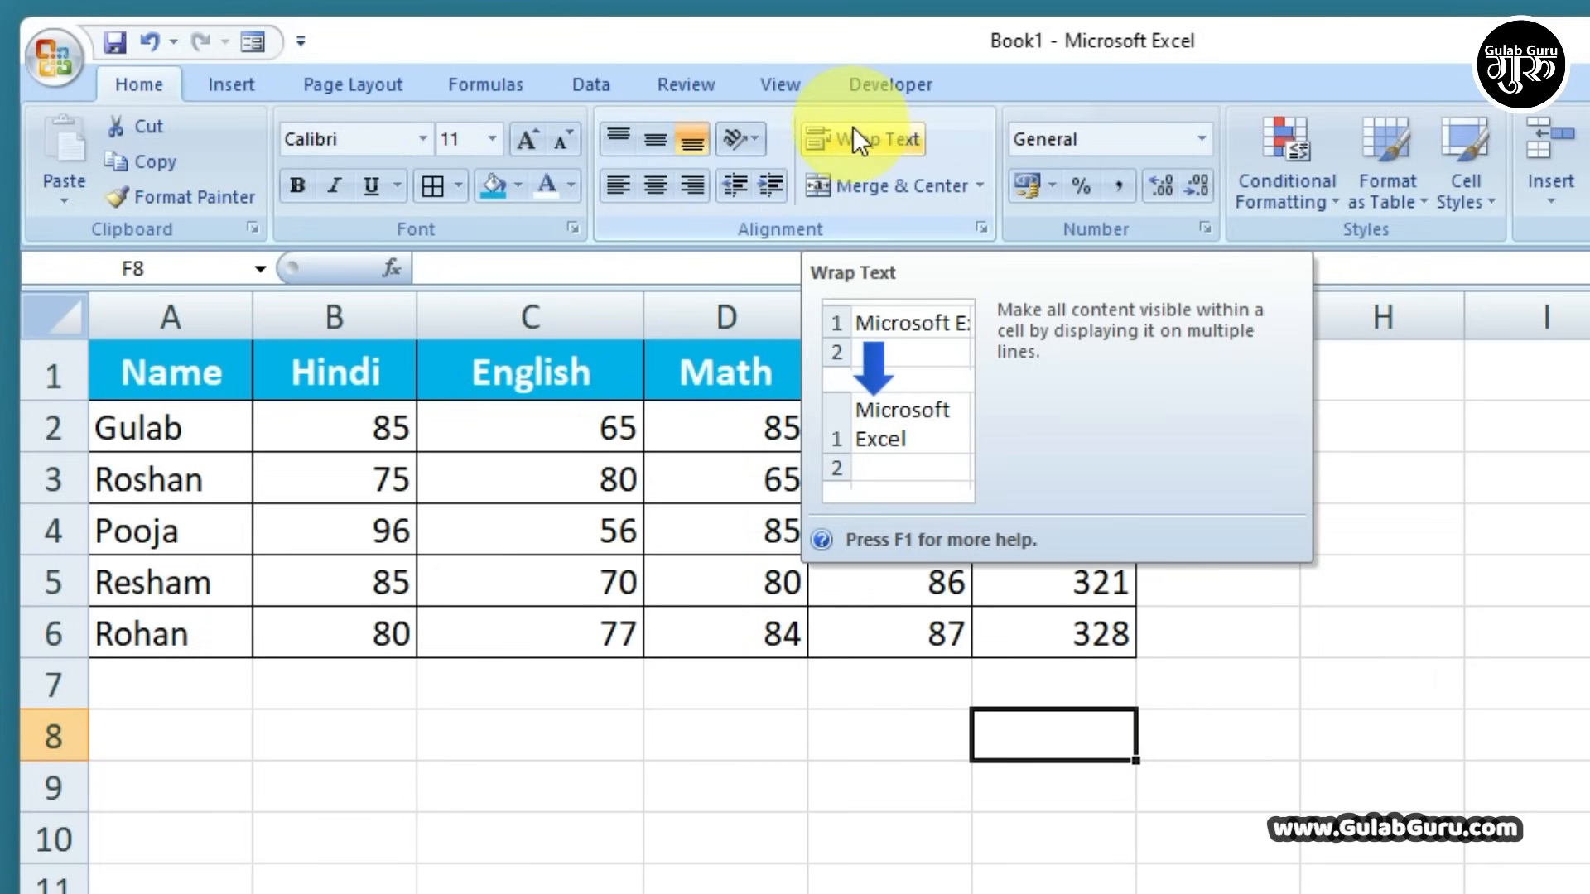
Enter a student's two-word name in cell D8
{"action": "left_click", "coordinate": [539, 746]}
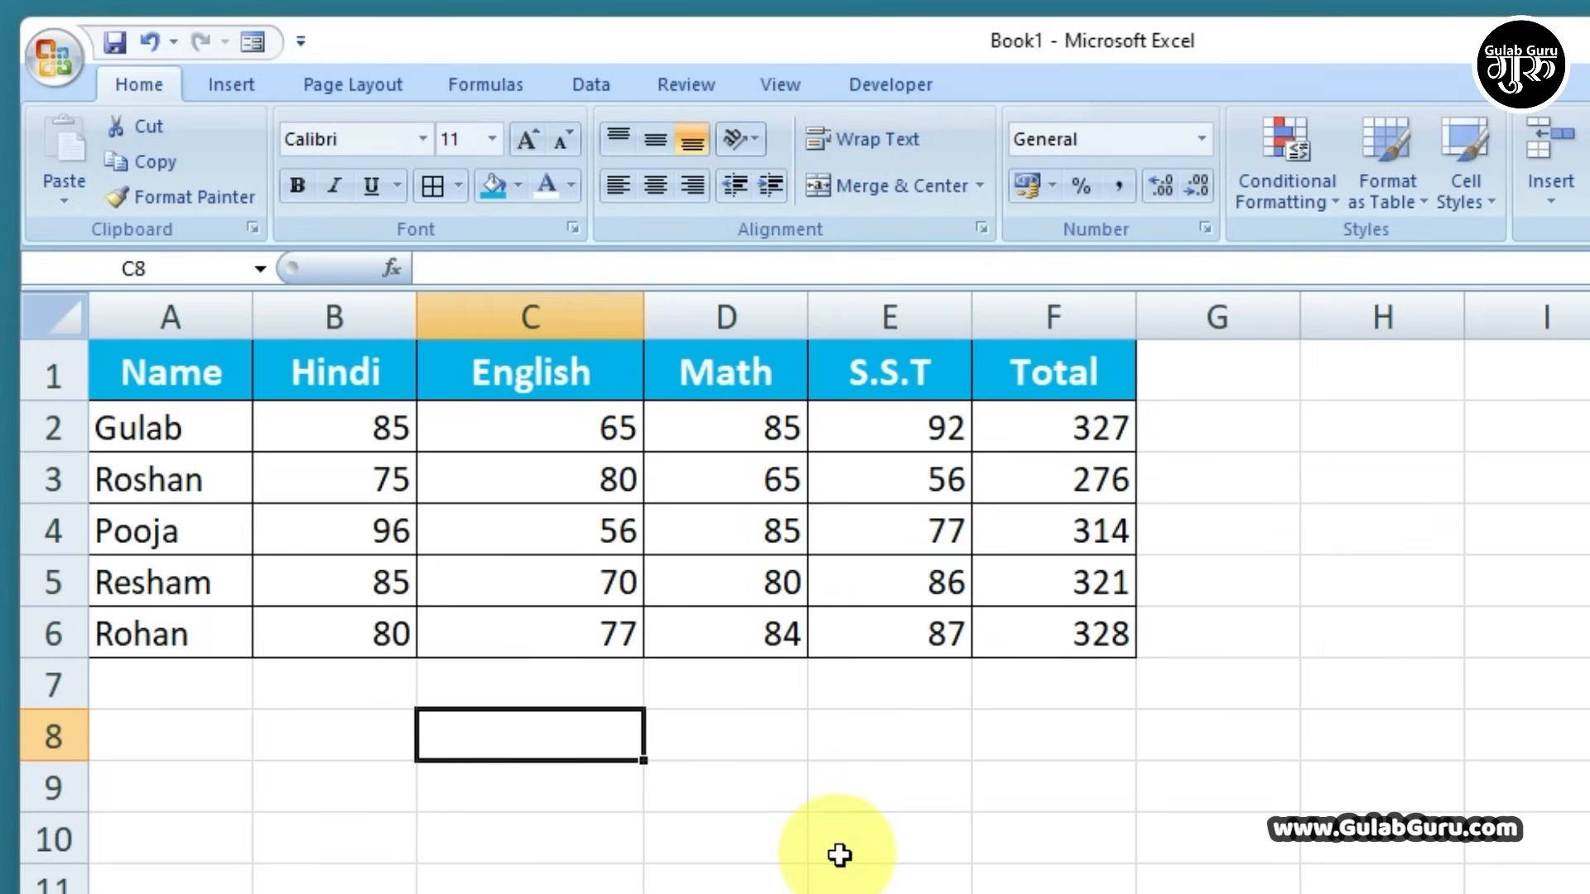
{"action": "key", "text": "Right"}
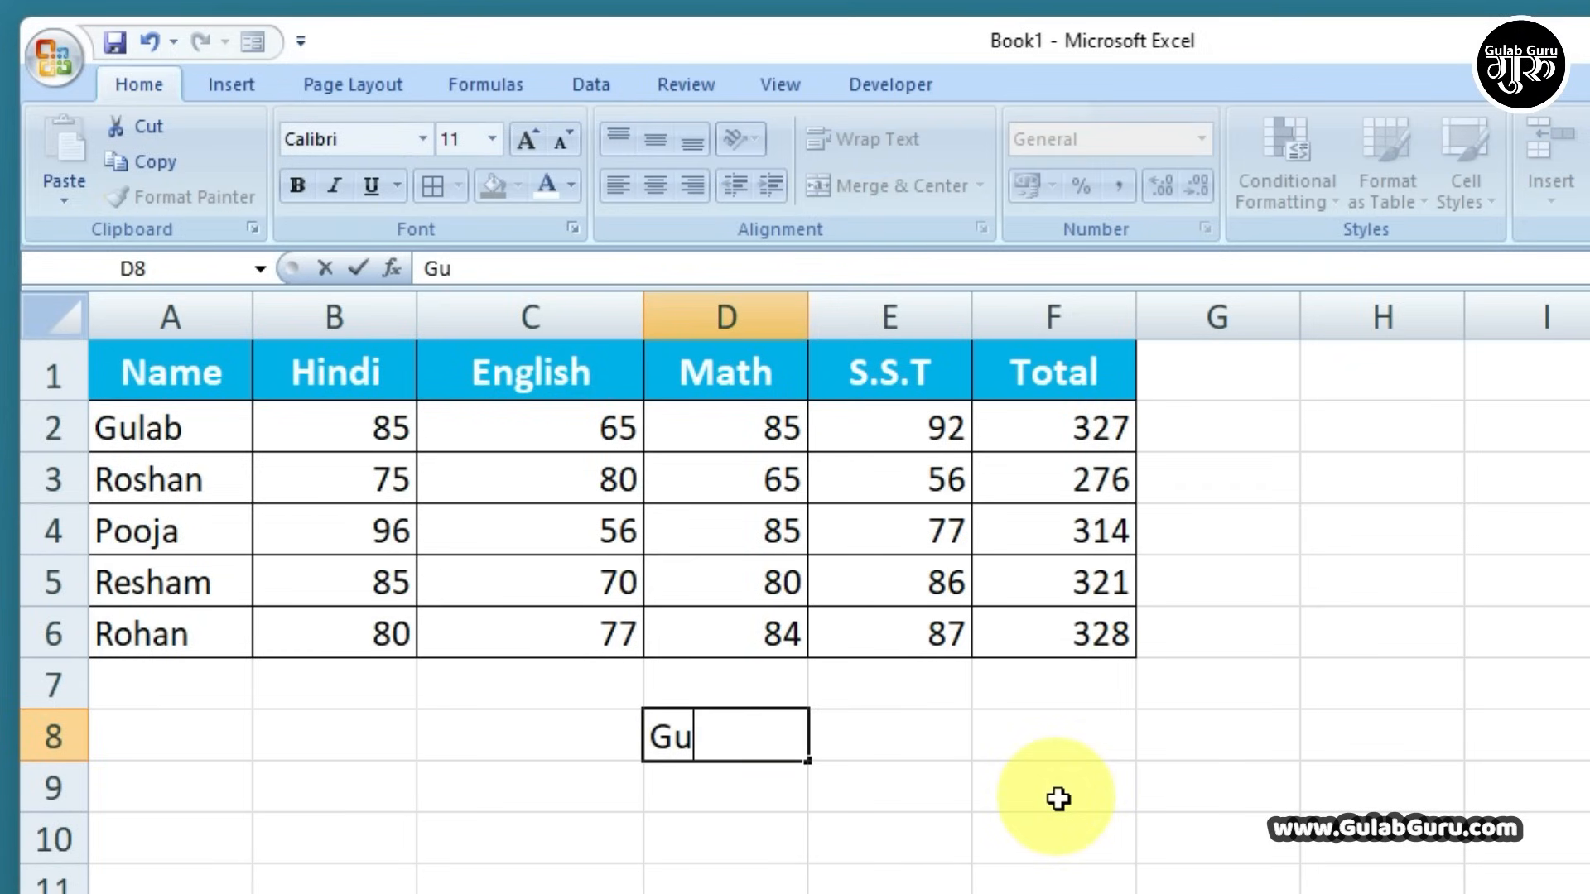
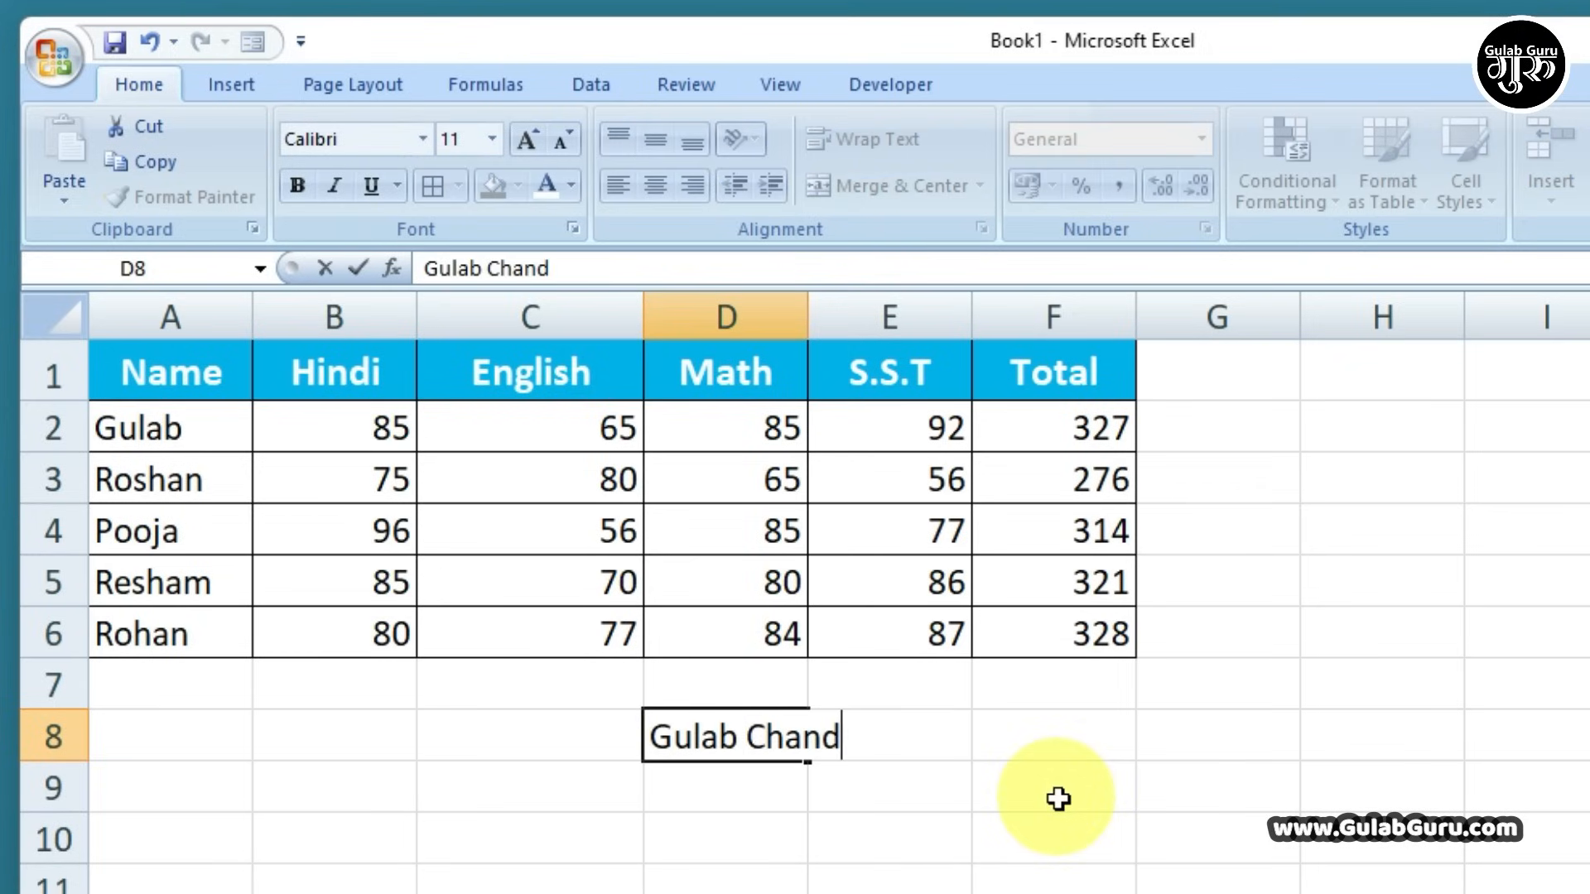
{"action": "left_click", "coordinate": [1058, 799]}
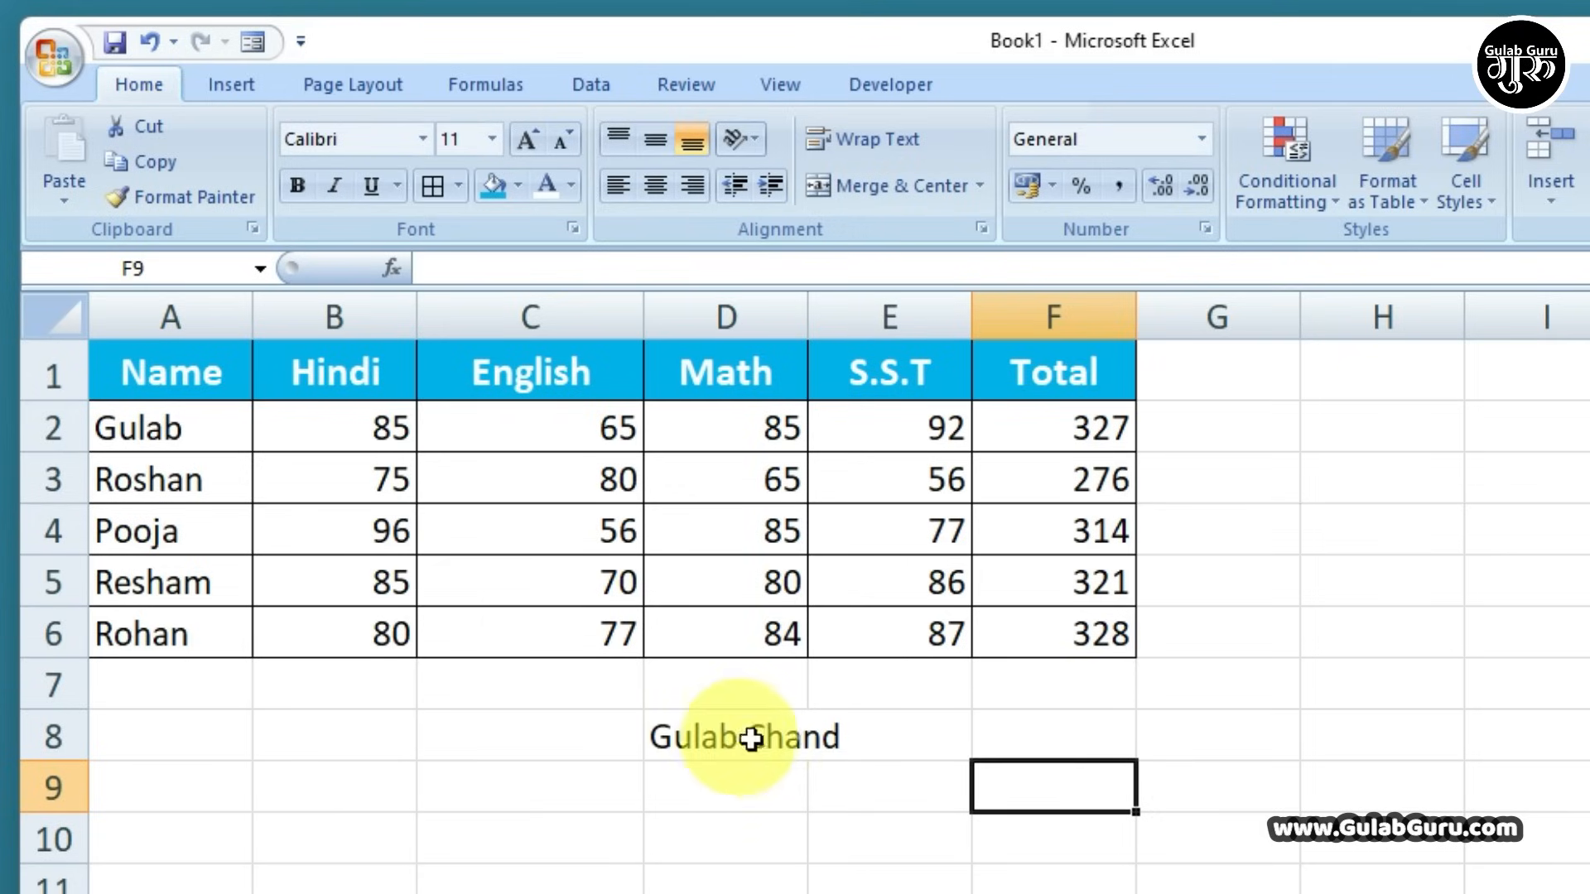
{"action": "key", "text": "Left"}
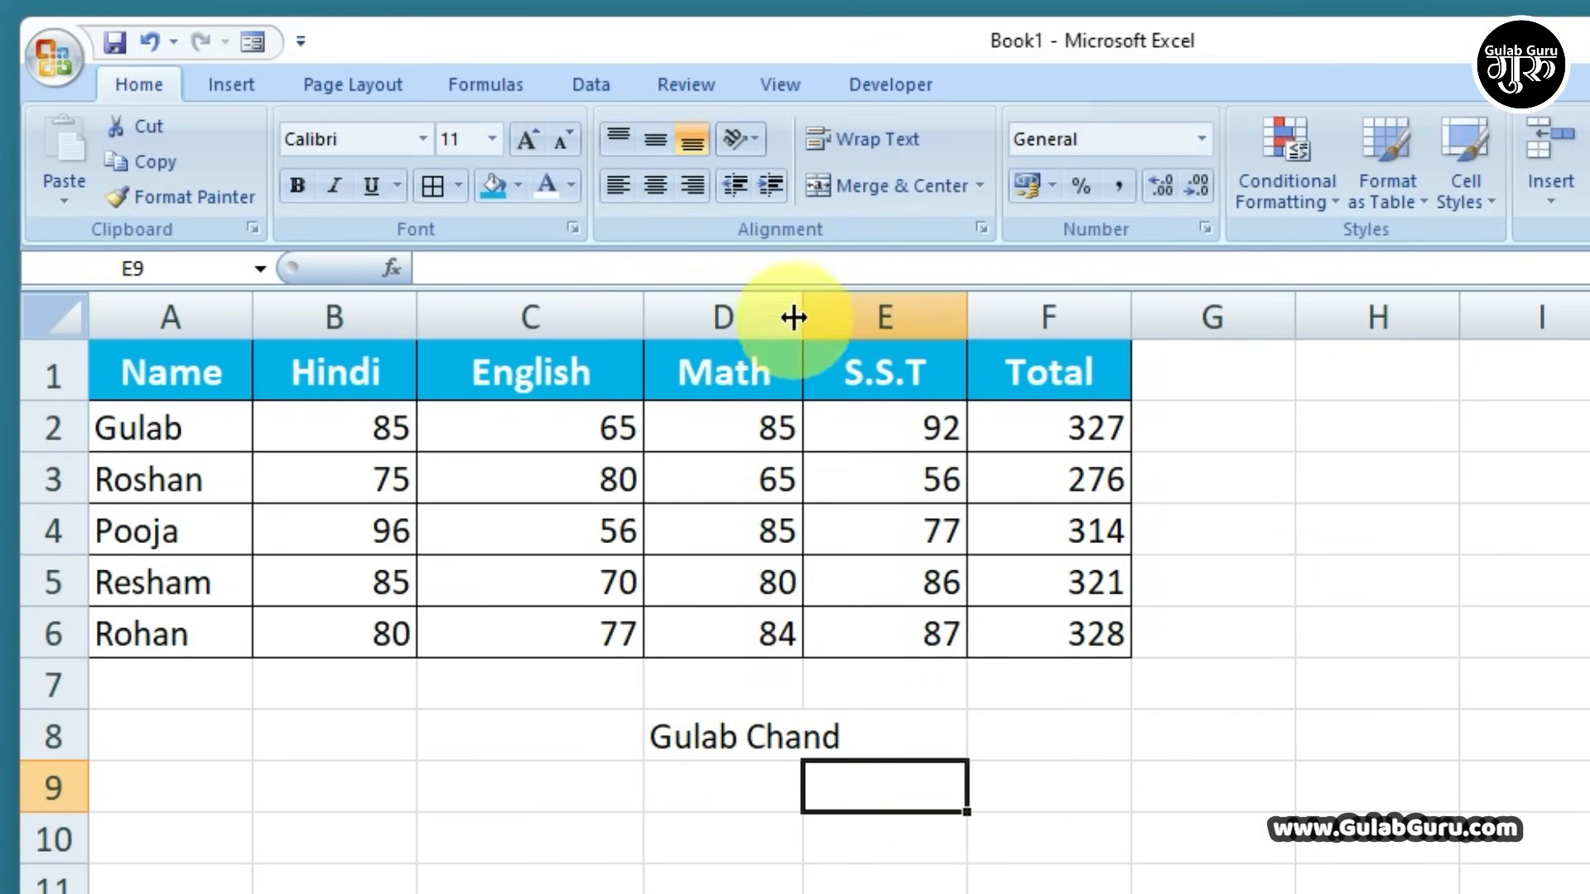
Undo a trial widening of column D, then wrap and centre the name in D8
{"action": "left_click_drag", "start_coordinate": [799, 308], "coordinate": [851, 323]}
{"action": "left_click", "coordinate": [741, 737]}
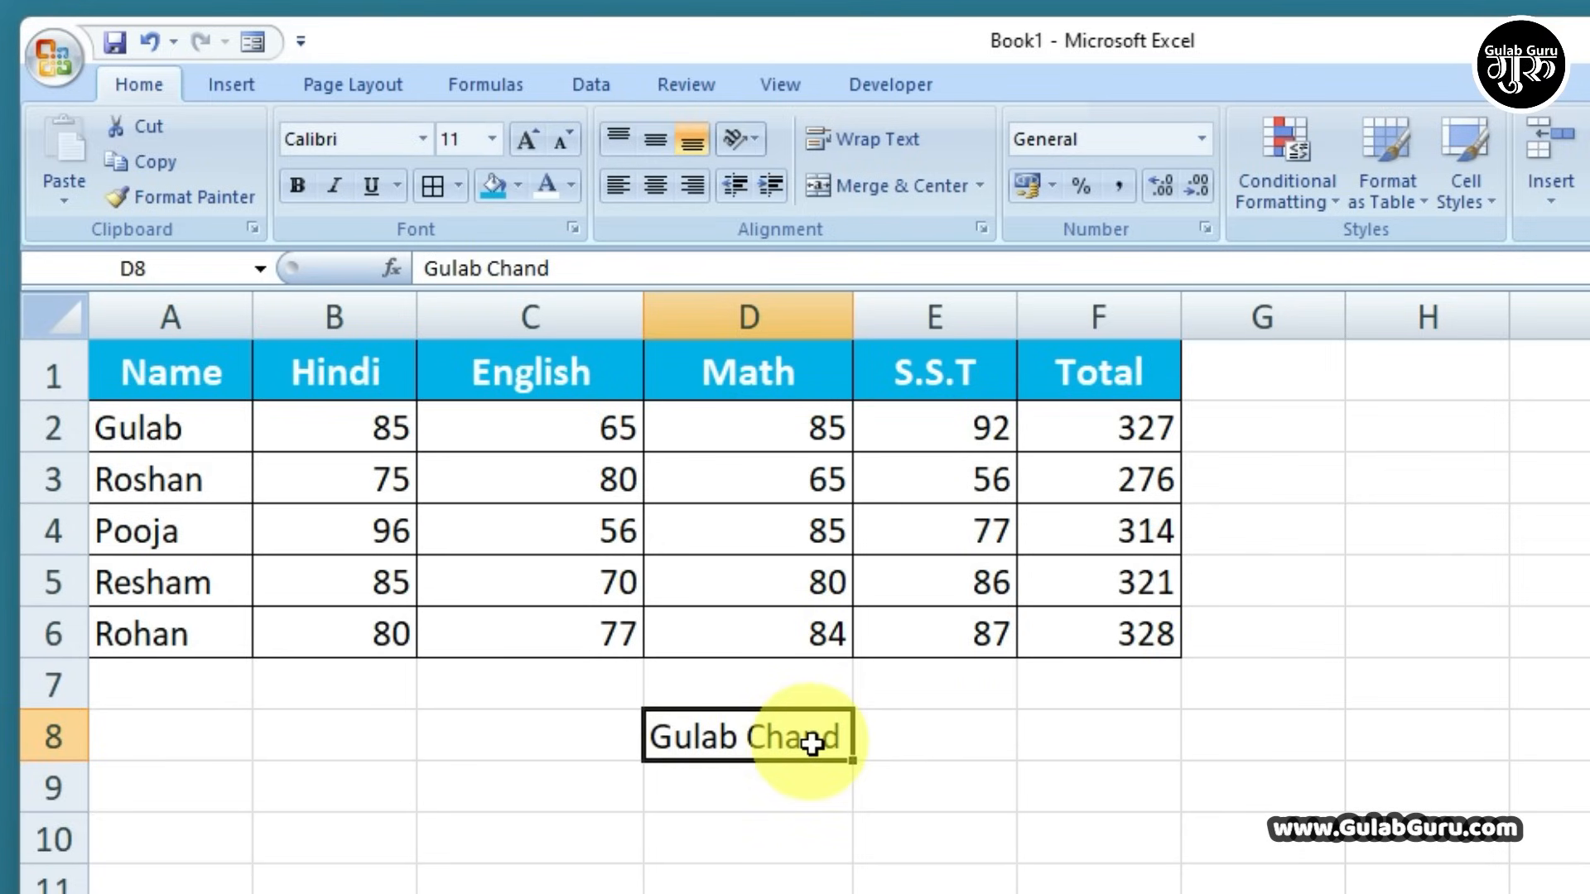
{"action": "key", "text": "ctrl+z"}
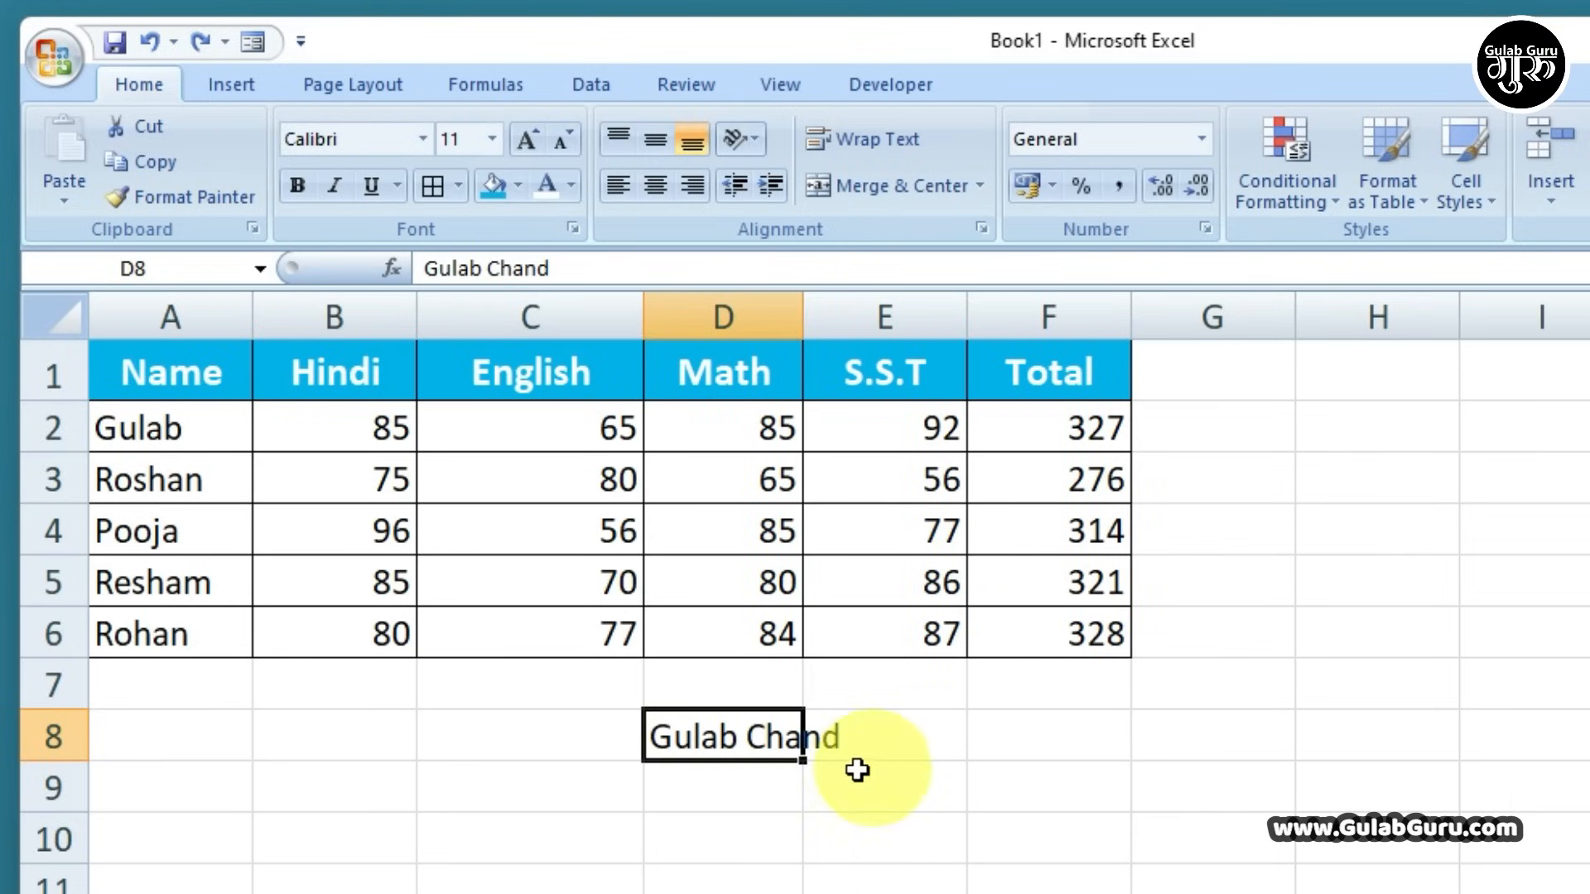
{"action": "left_click", "coordinate": [886, 774]}
{"action": "left_click", "coordinate": [741, 737]}
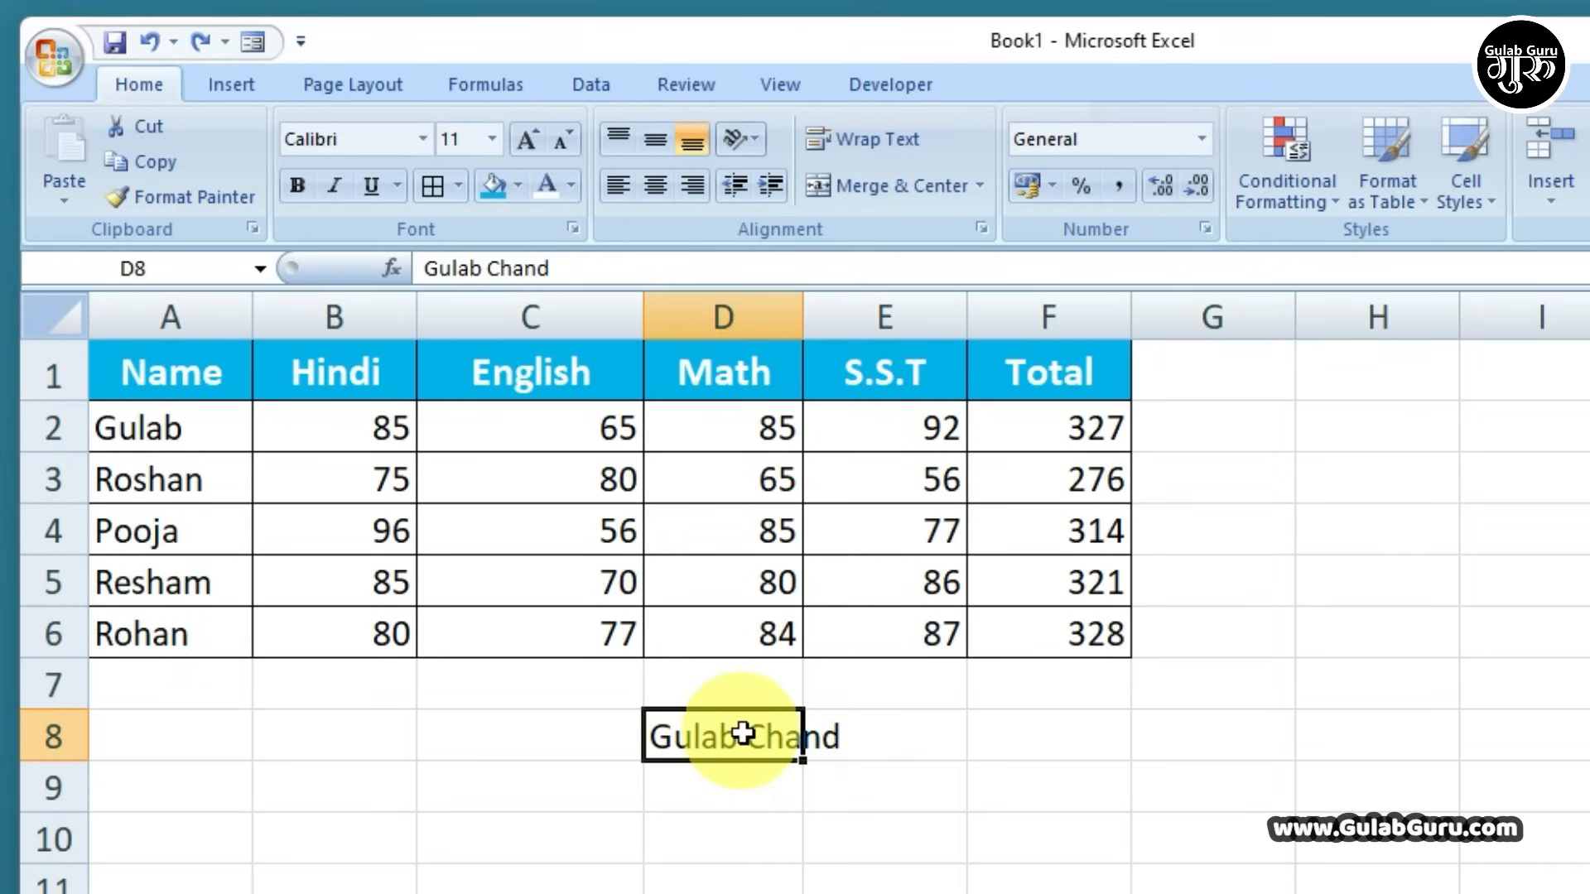
{"action": "left_click", "coordinate": [857, 137]}
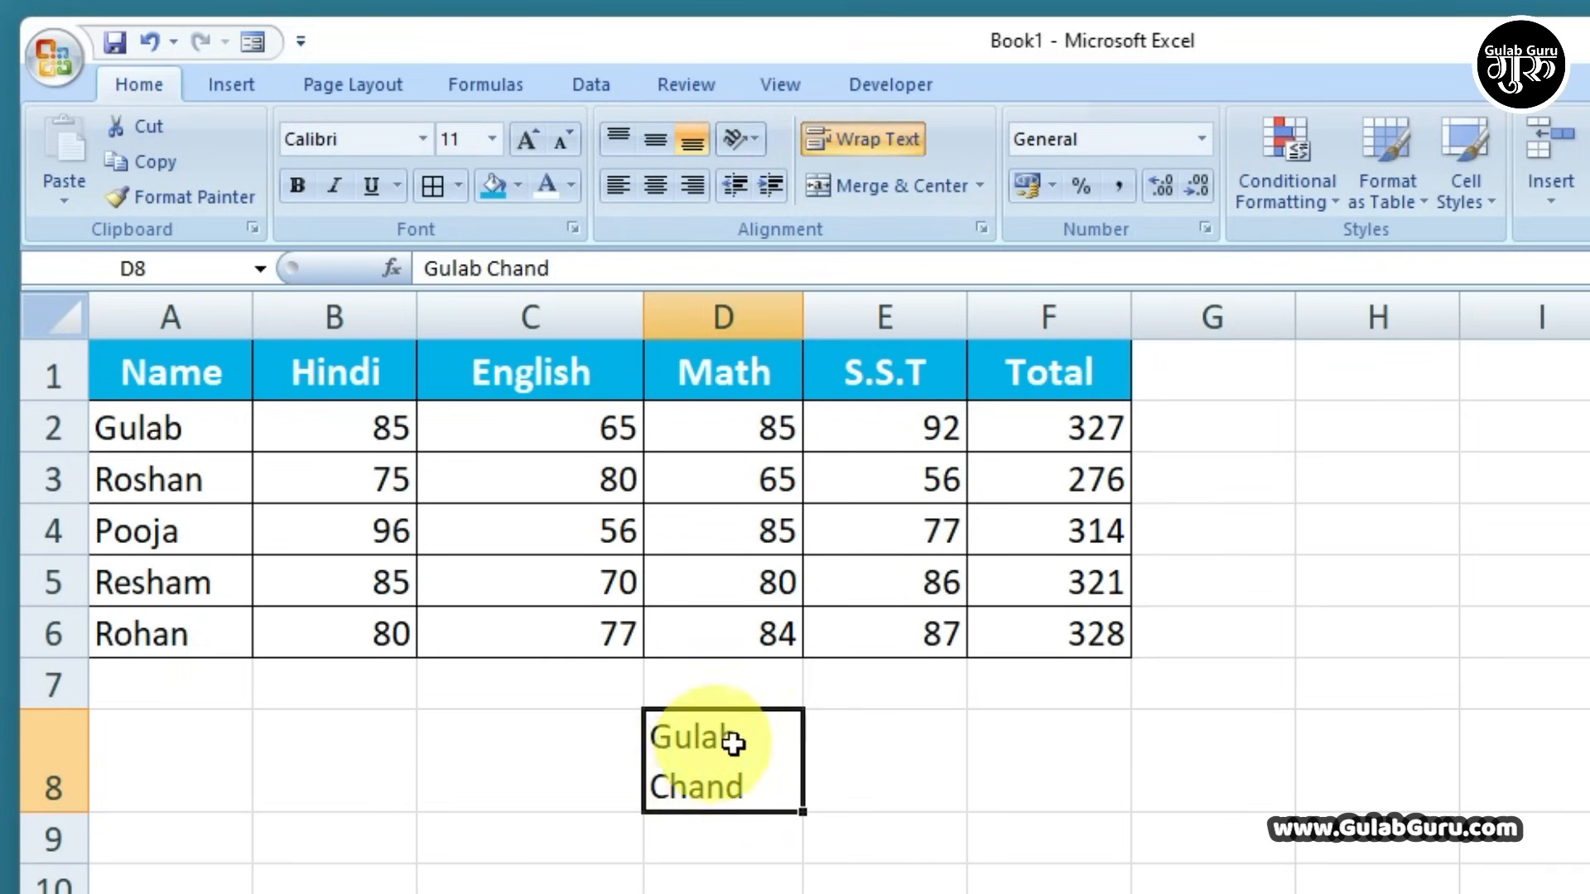
{"action": "left_click", "coordinate": [654, 186]}
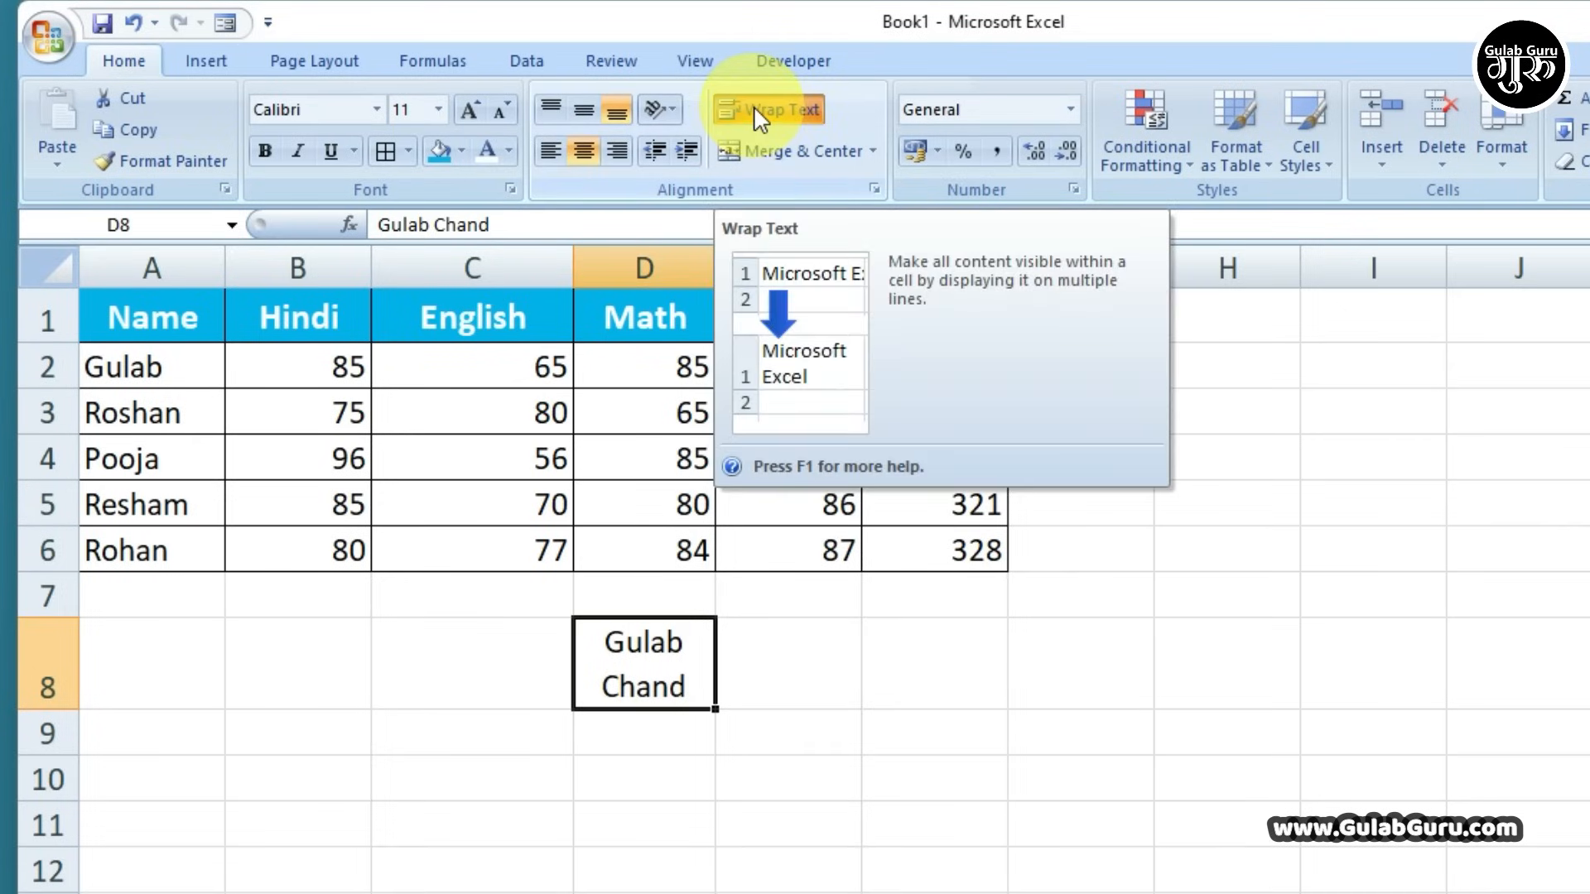
Enter a student's two-word name in E9 on two lines, with an Alt+Enter line break
{"action": "left_click", "coordinate": [742, 735]}
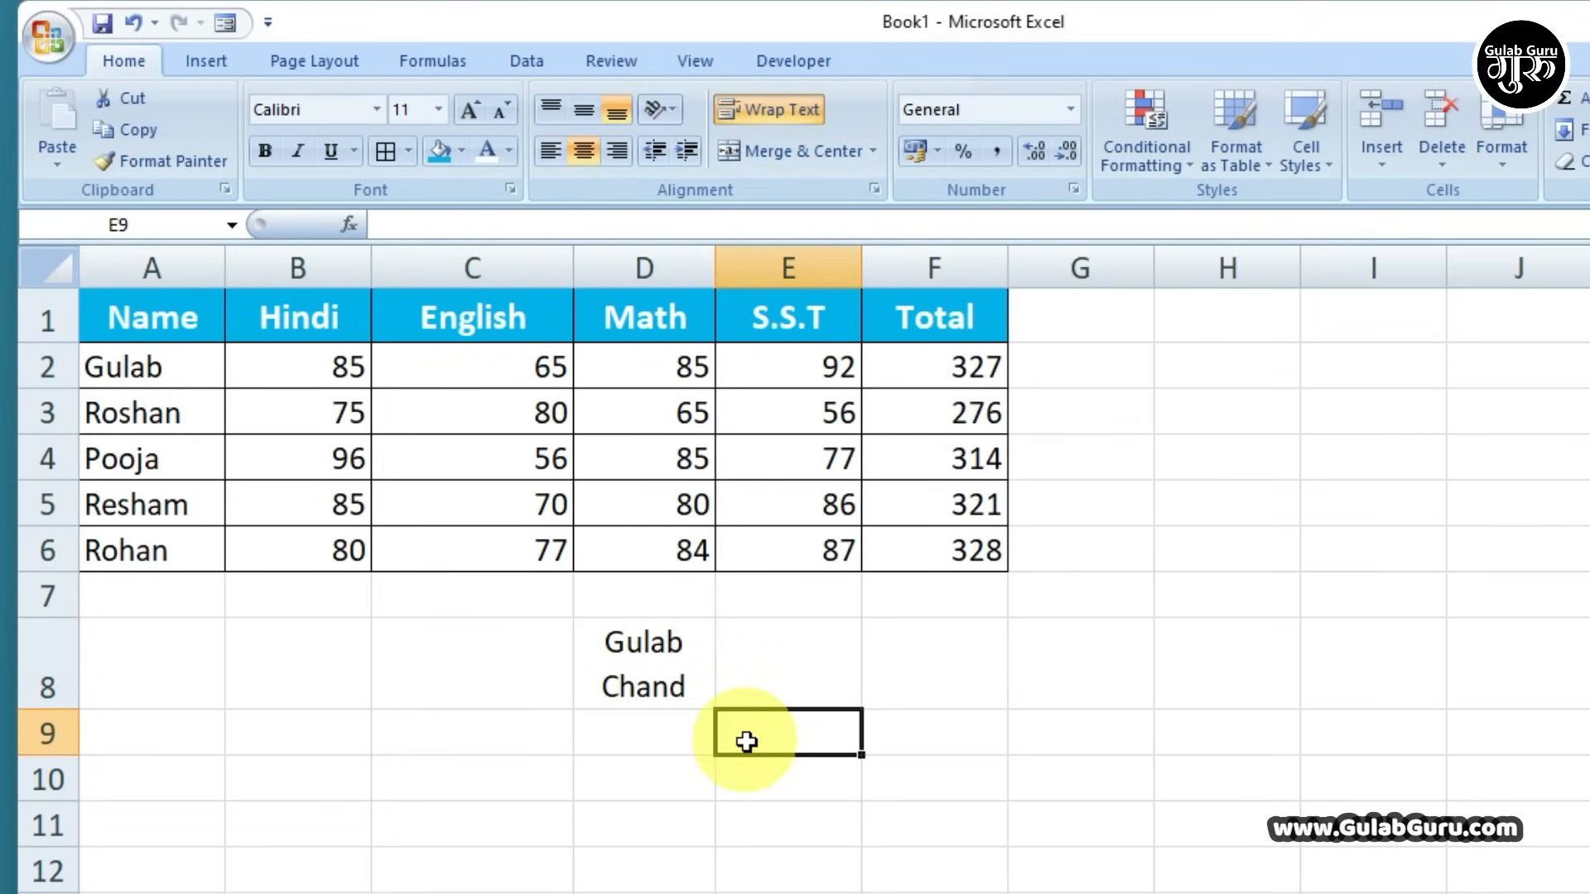
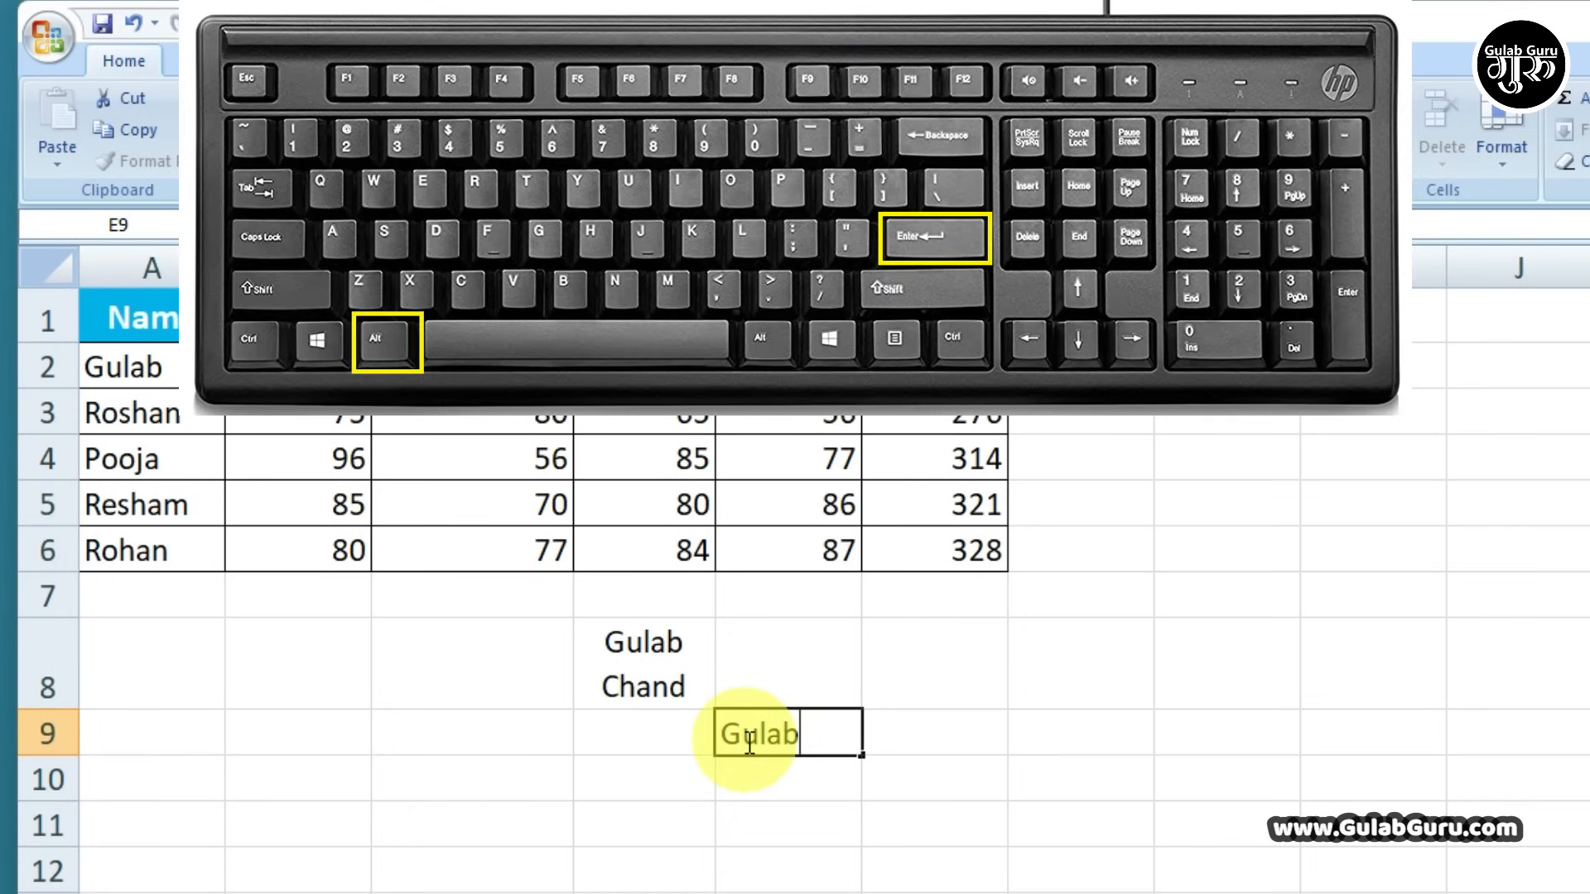
{"action": "key", "text": "alt+Return"}
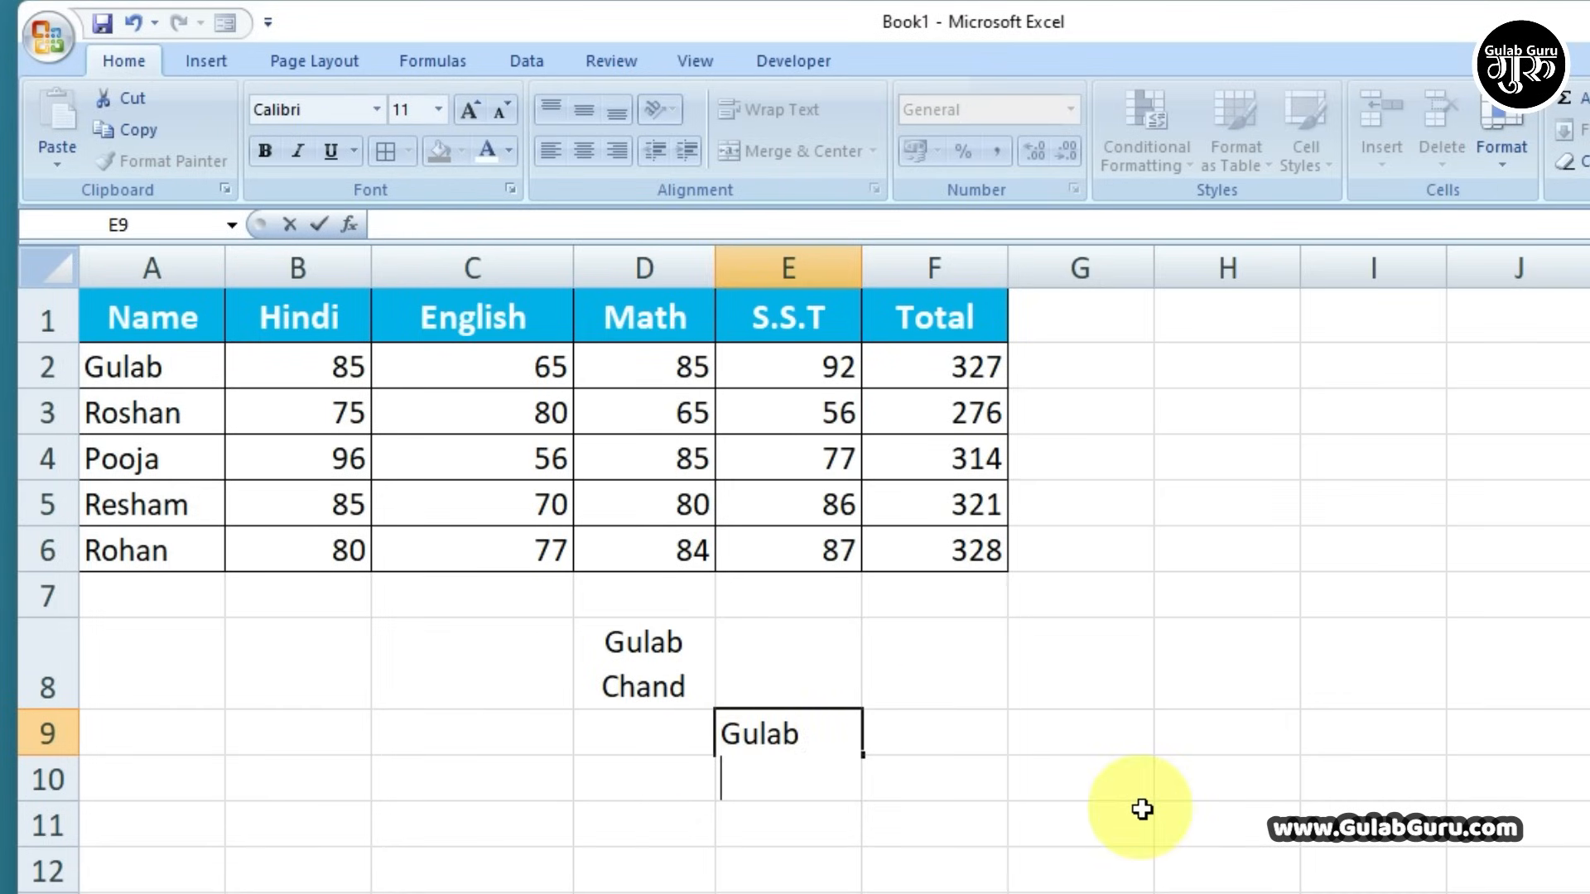
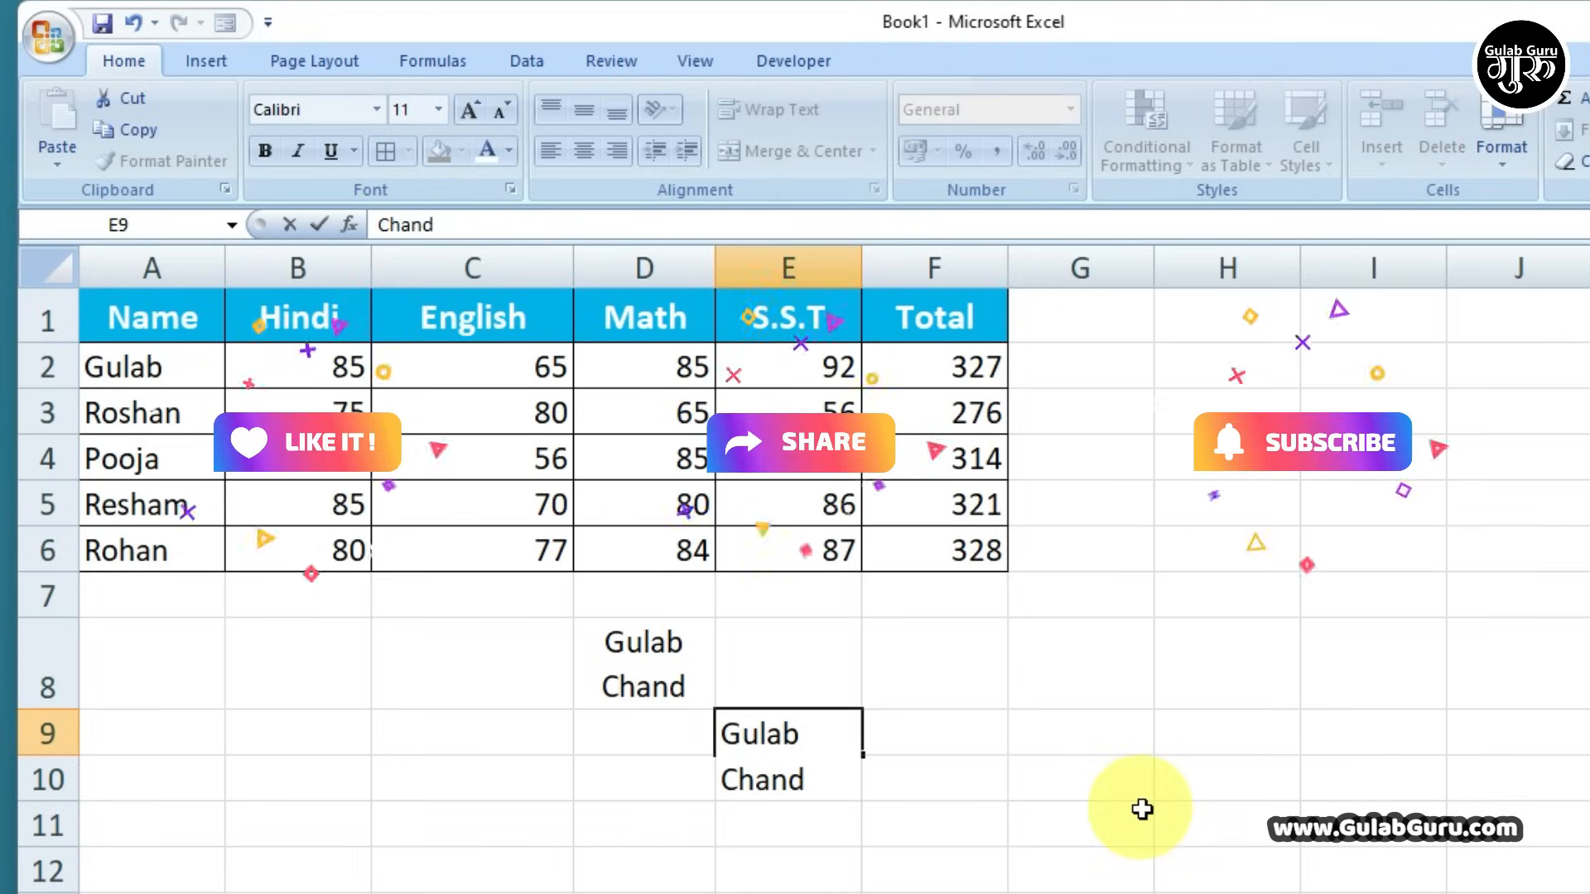
{"action": "left_click", "coordinate": [1142, 809]}
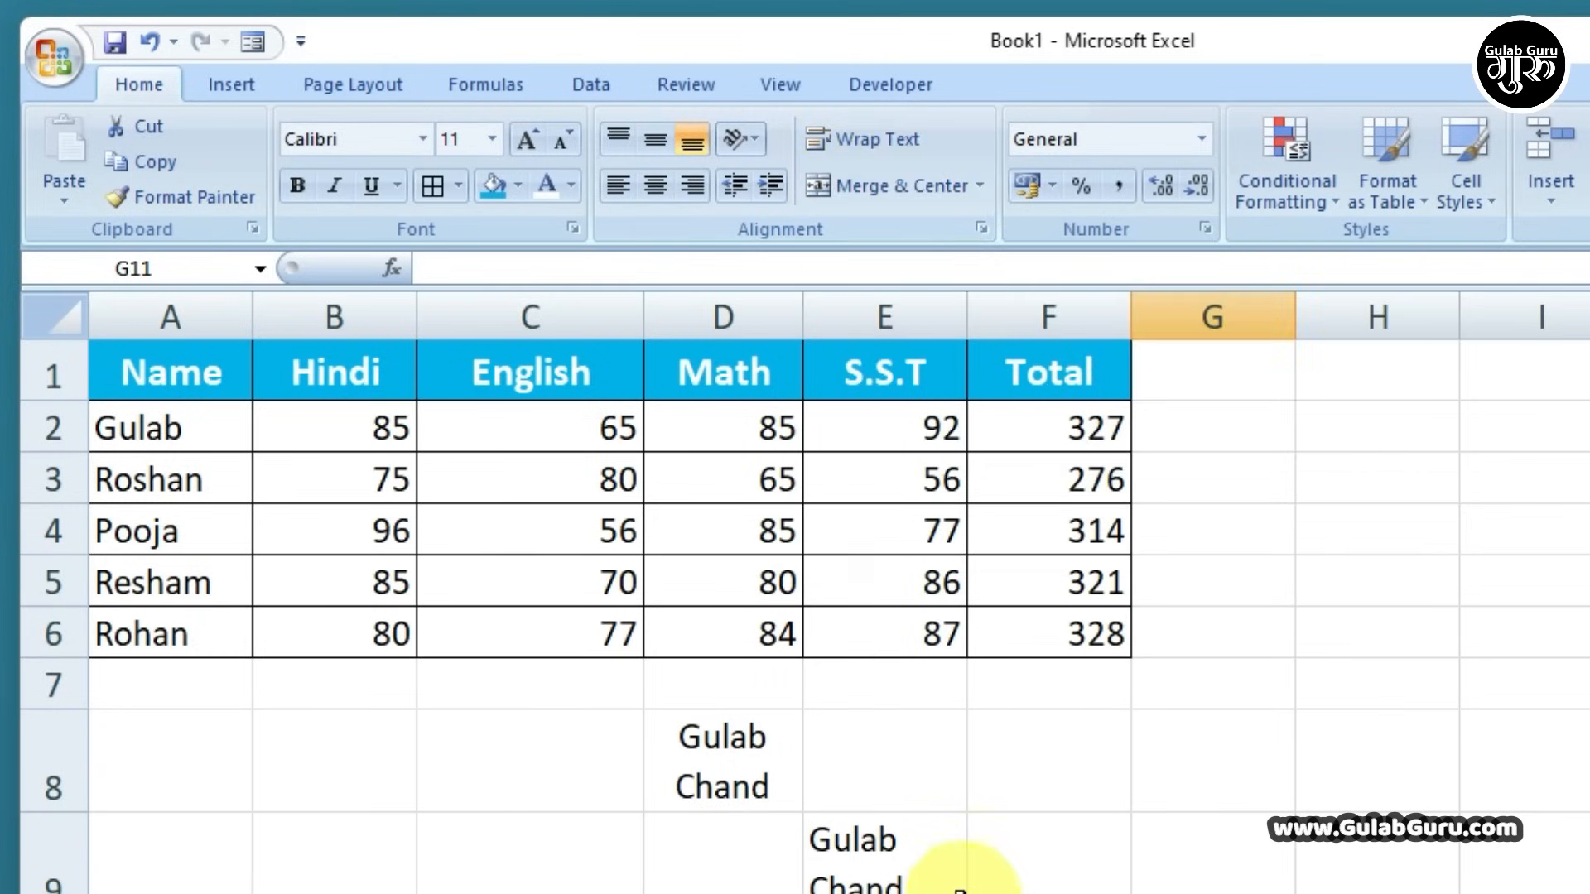
Clear D8:E9, merge and center A9:F9, and enter the title 'Marksheet'
{"action": "left_click_drag", "start_coordinate": [958, 866], "coordinate": [665, 762]}
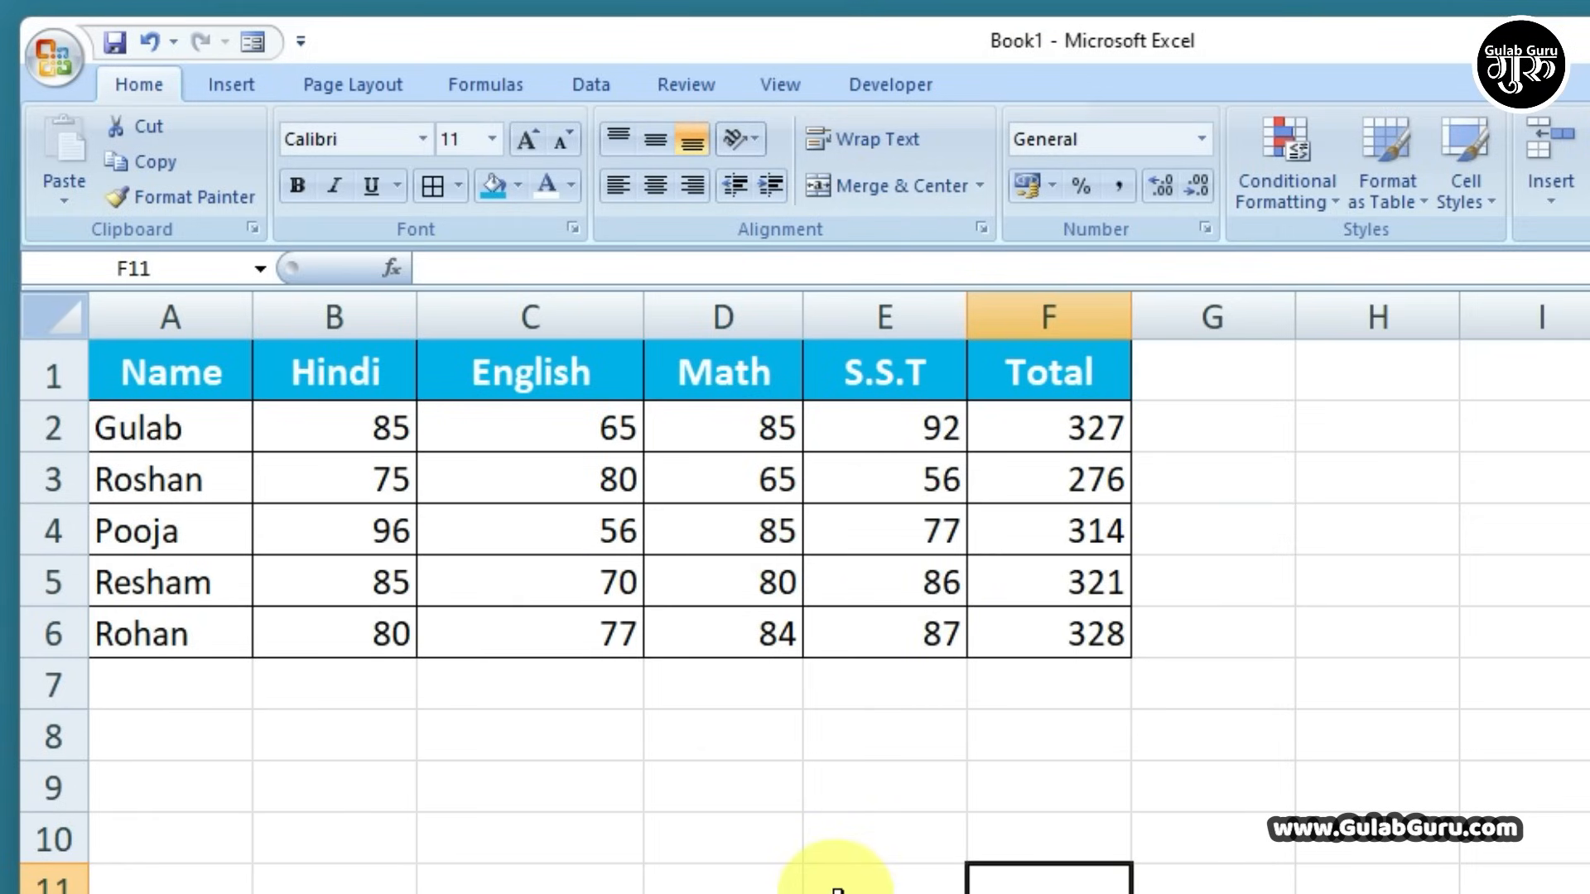
{"action": "left_click_drag", "start_coordinate": [519, 793], "coordinate": [1055, 781]}
{"action": "left_click_drag", "start_coordinate": [132, 781], "coordinate": [1054, 798]}
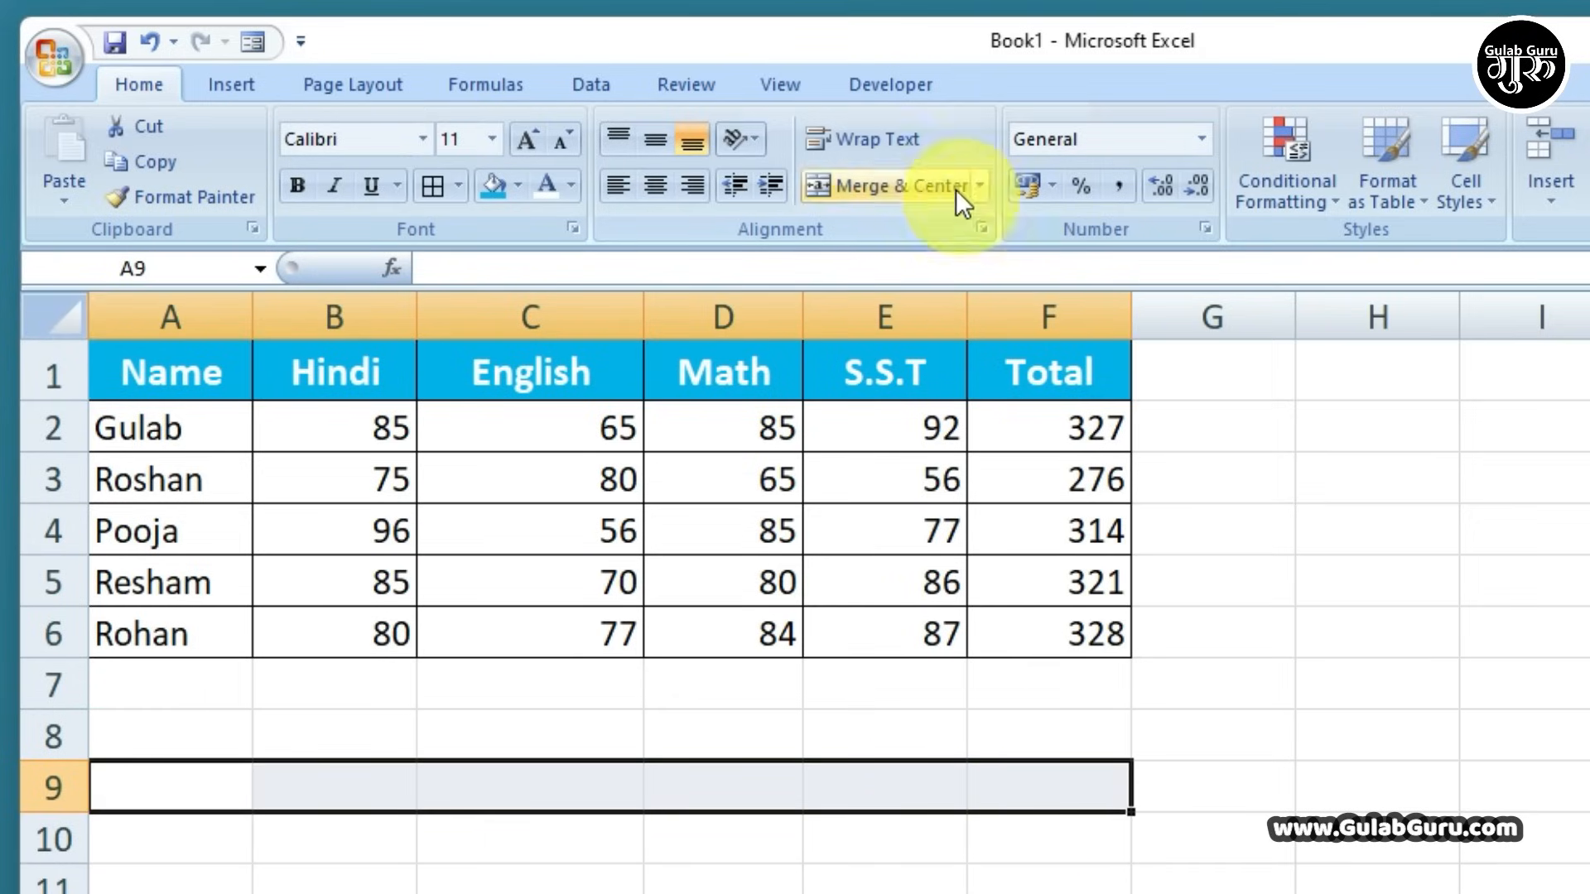
{"action": "left_click", "coordinate": [884, 187]}
{"action": "left_click", "coordinate": [927, 888]}
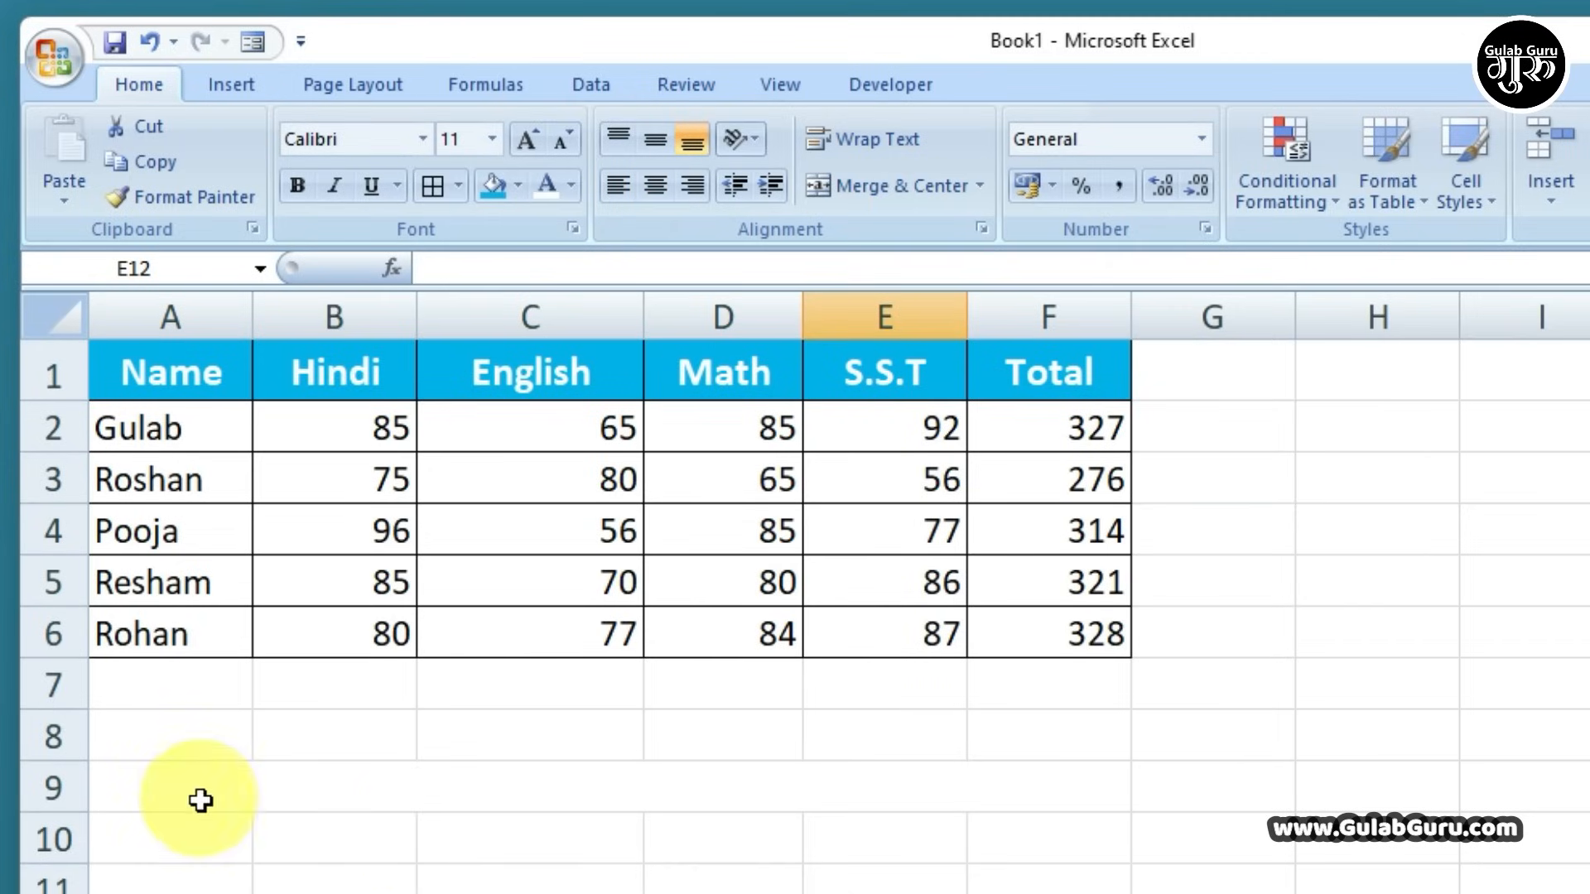
{"action": "left_click", "coordinate": [257, 794]}
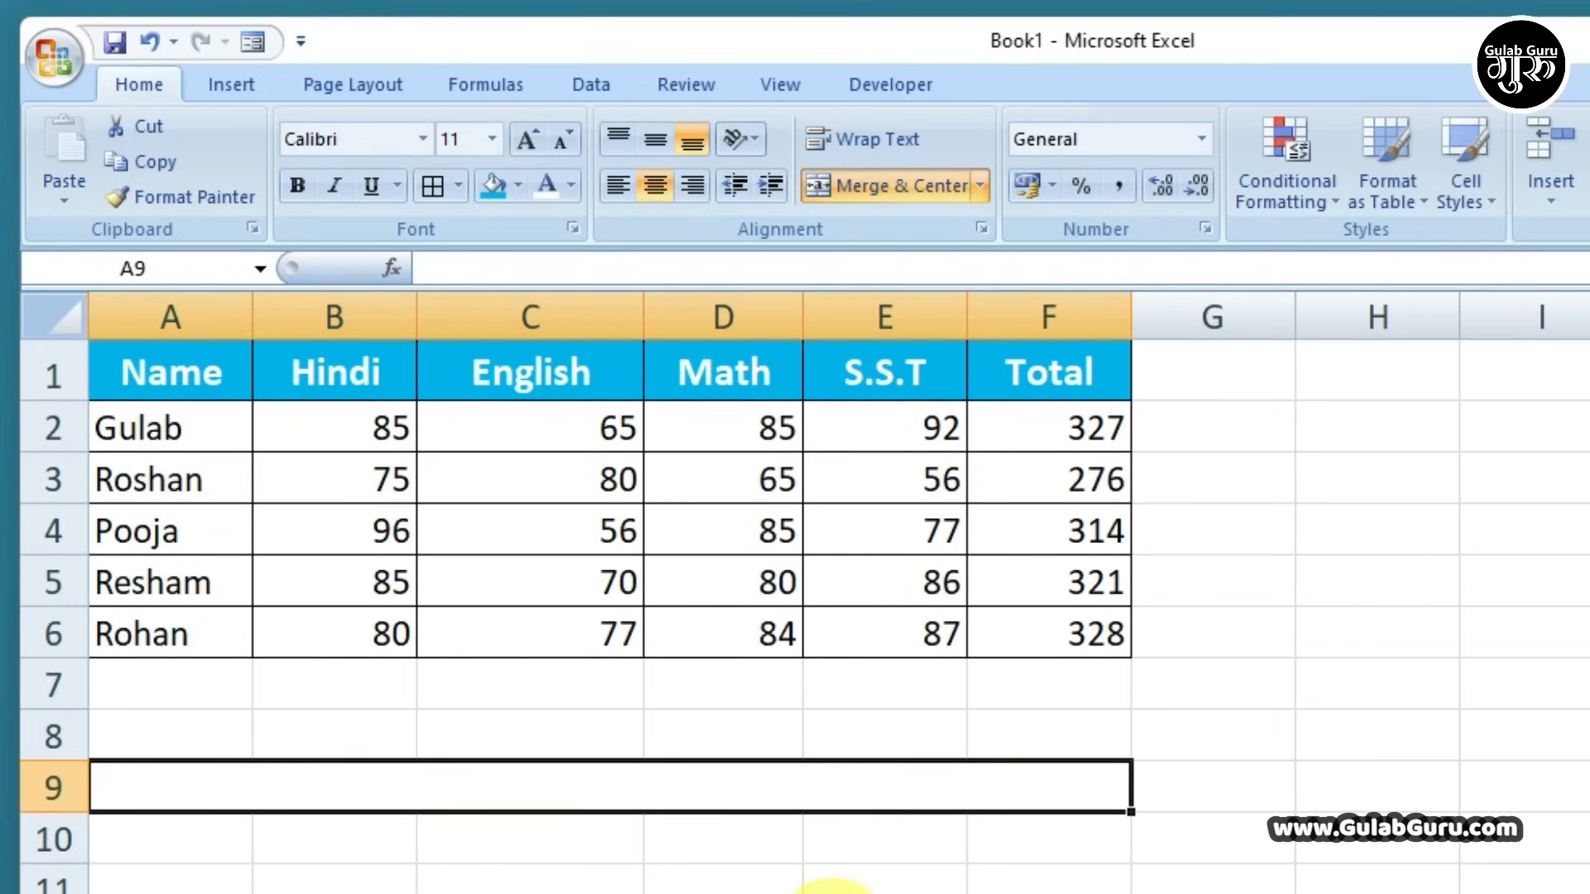
{"action": "type", "text": "M"}
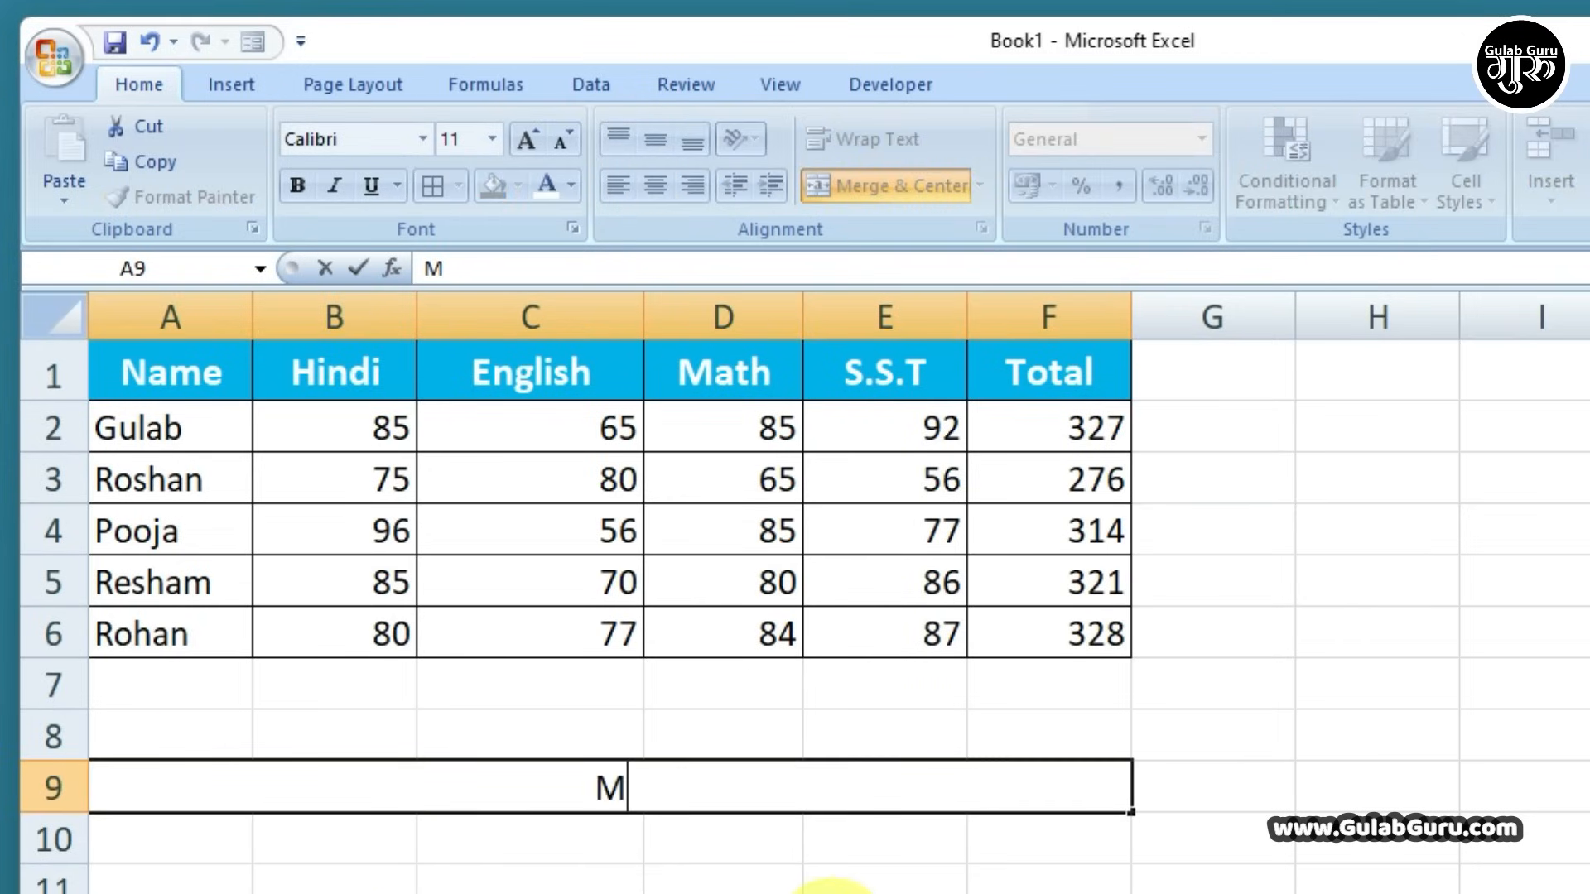
{"action": "type", "text": "ark"}
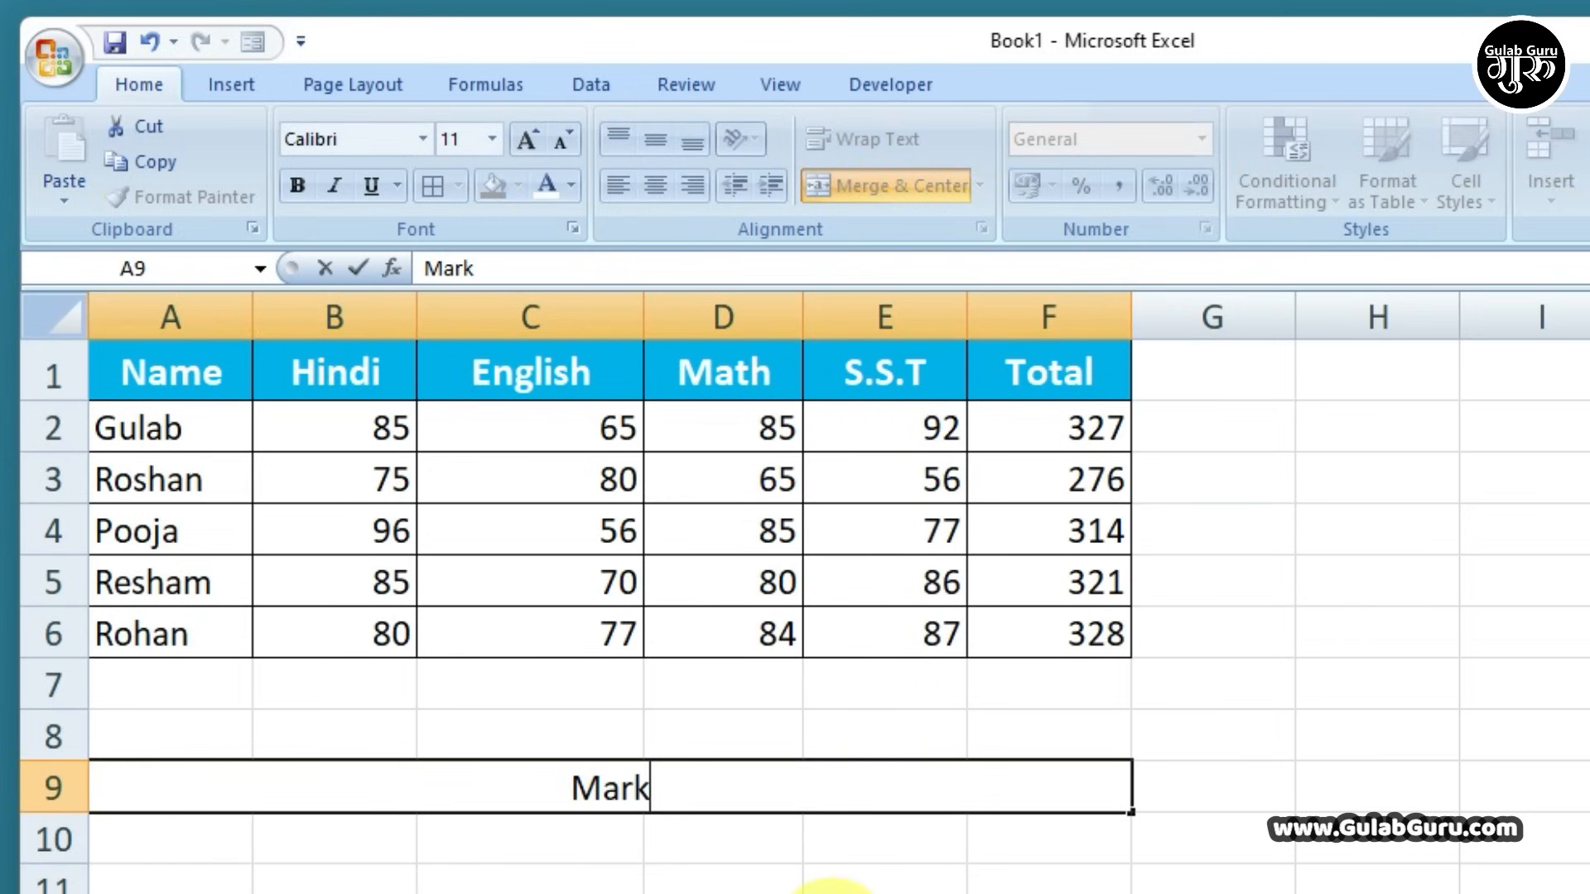
{"action": "type", "text": "sheet"}
{"action": "left_click", "coordinate": [824, 888]}
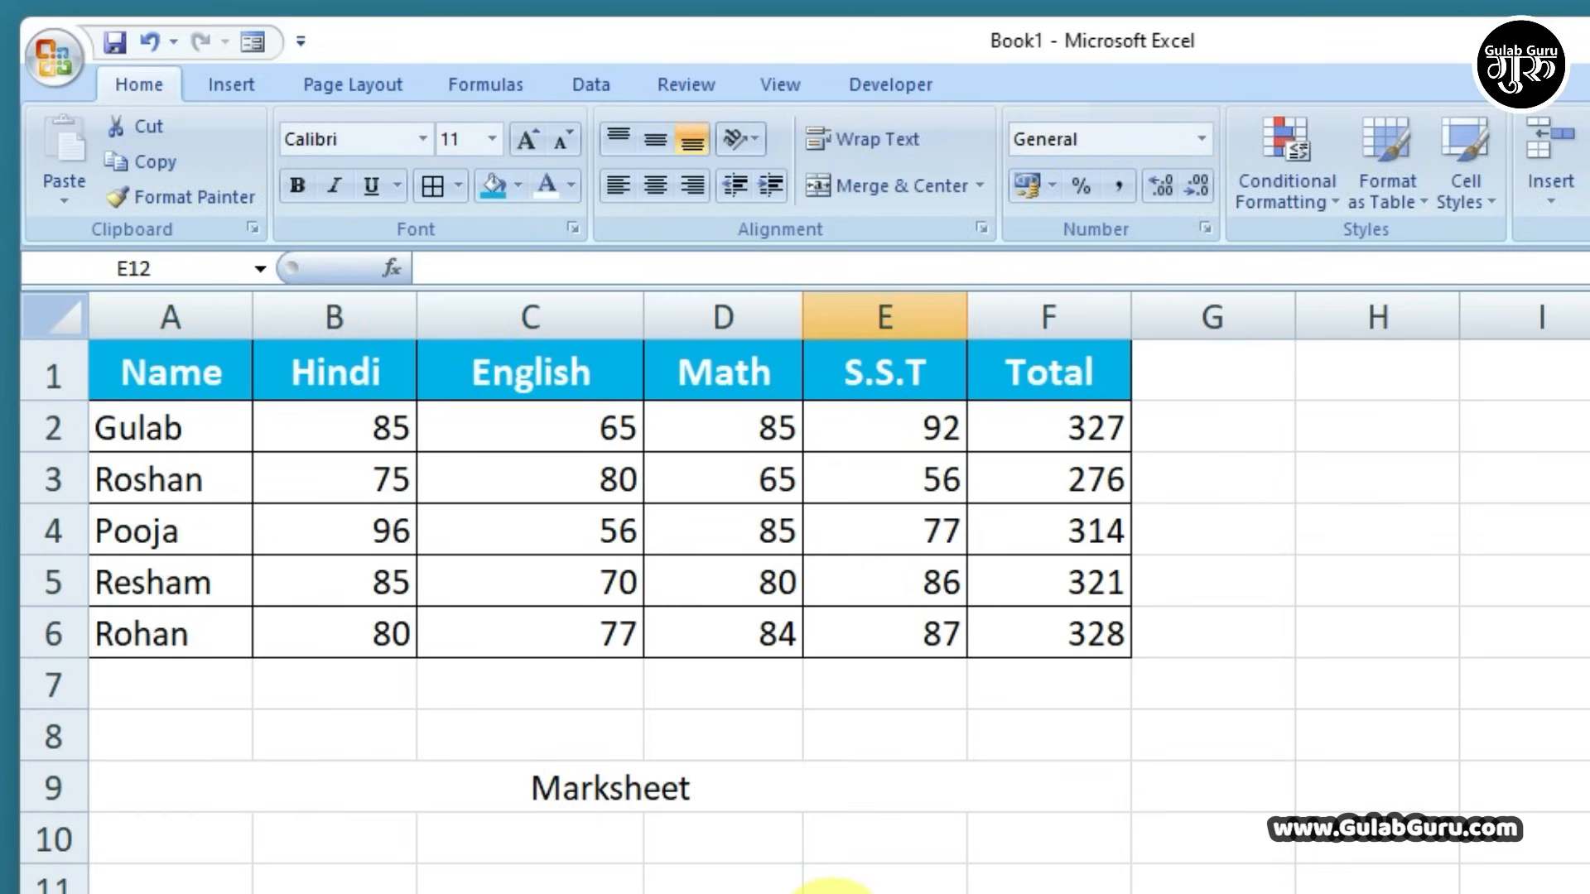
Give the Marksheet title a border, 22-point font, blue fill and white text
{"action": "left_click", "coordinate": [748, 800]}
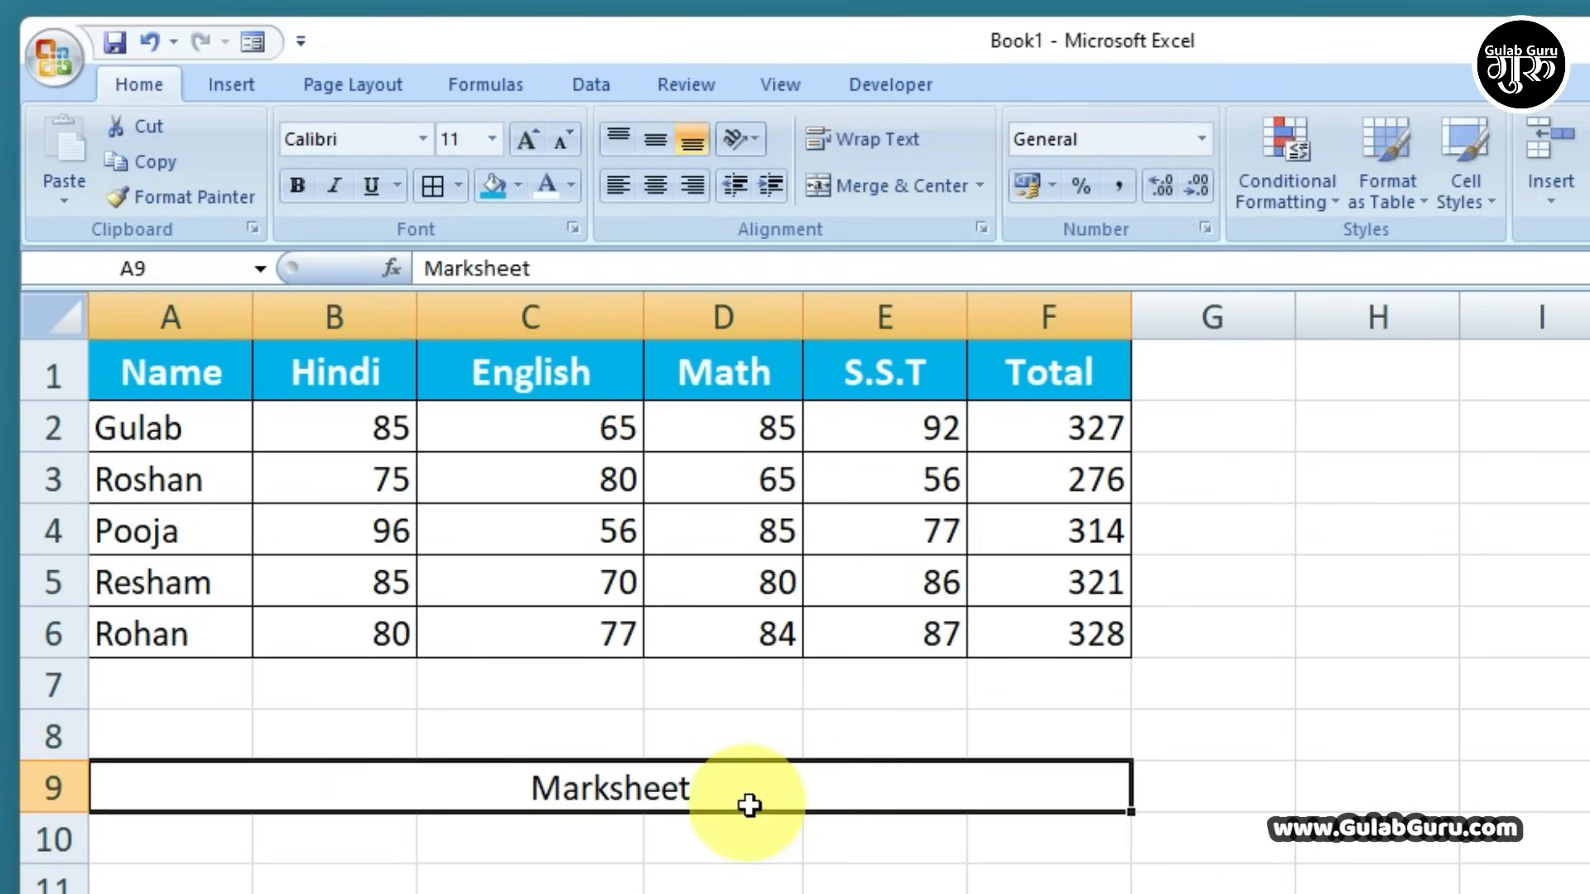
{"action": "left_click", "coordinate": [424, 181]}
{"action": "left_click", "coordinate": [534, 144]}
{"action": "left_click", "coordinate": [534, 144]}
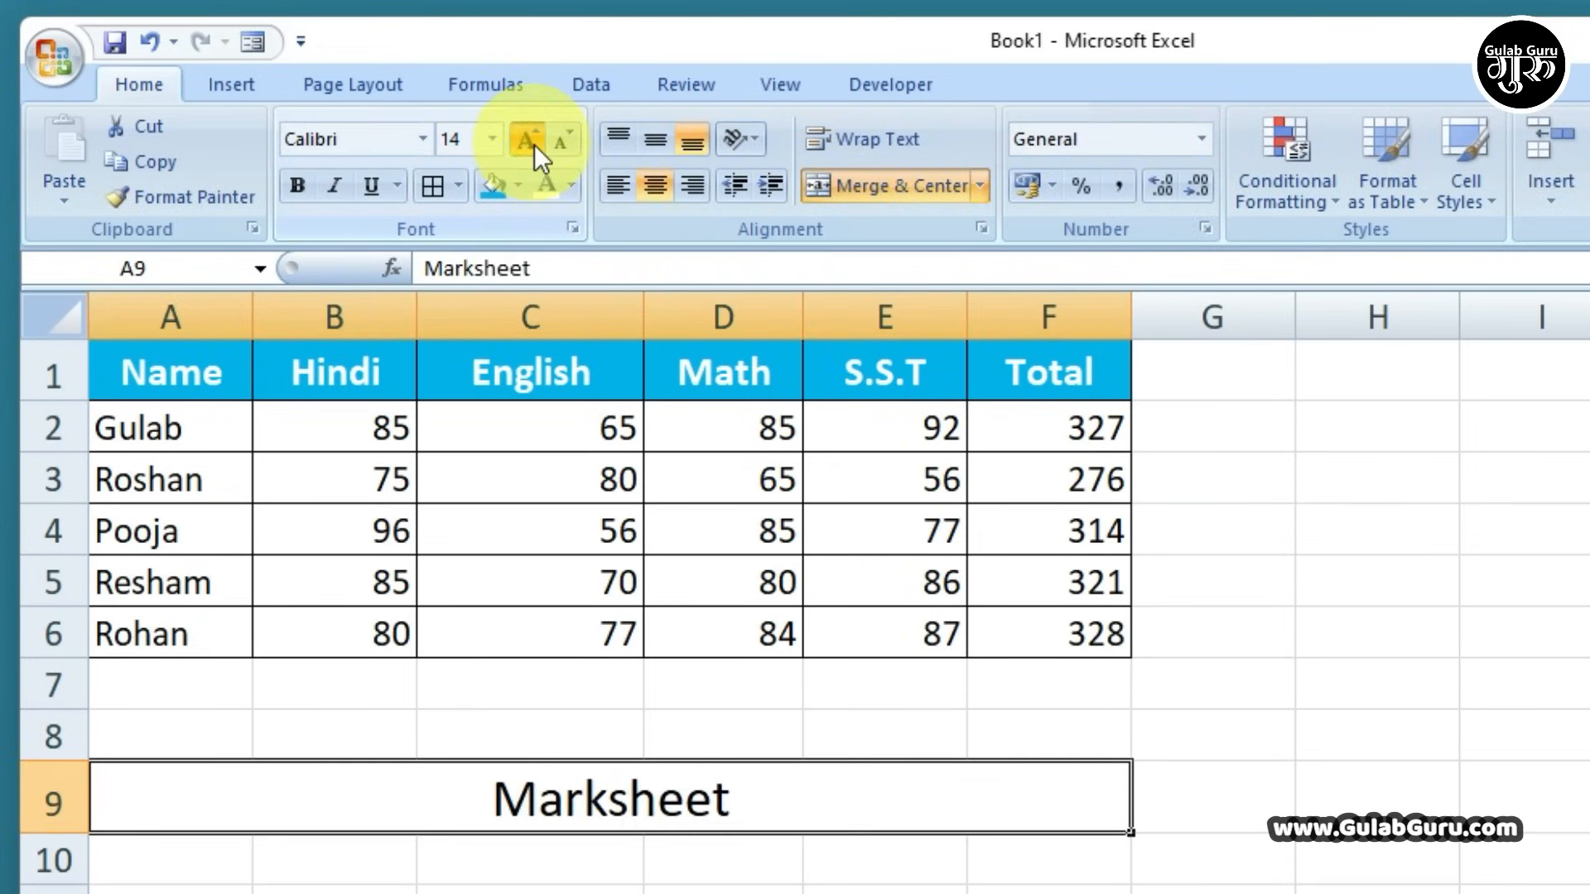
{"action": "left_click", "coordinate": [534, 144]}
{"action": "left_click", "coordinate": [534, 144]}
{"action": "left_click", "coordinate": [534, 144]}
{"action": "left_click", "coordinate": [534, 144]}
{"action": "left_click", "coordinate": [492, 184]}
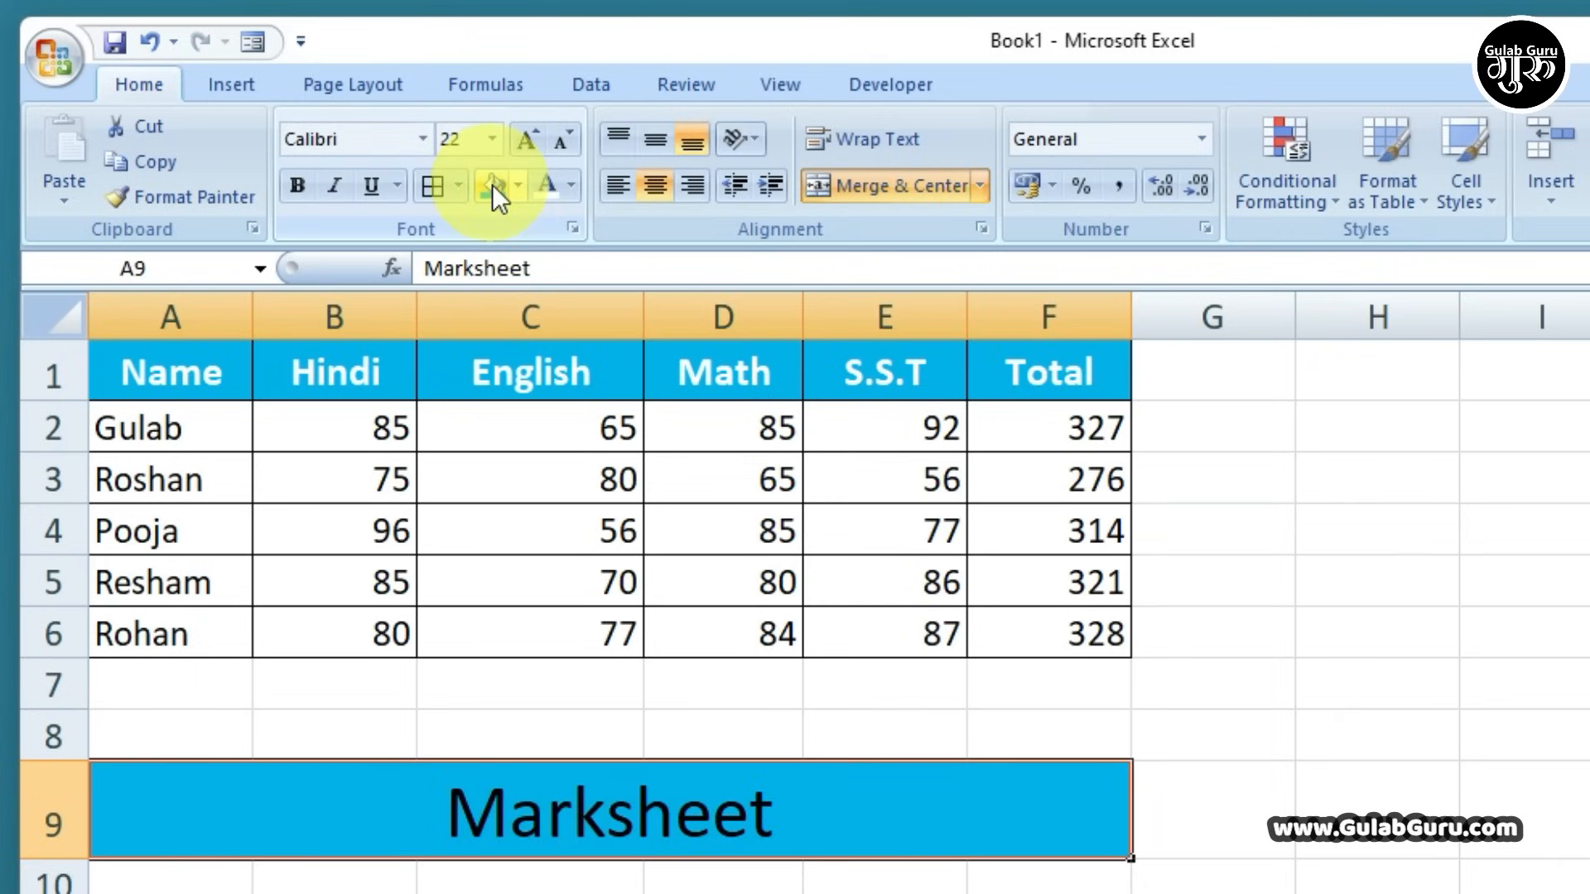
{"action": "left_click", "coordinate": [547, 186]}
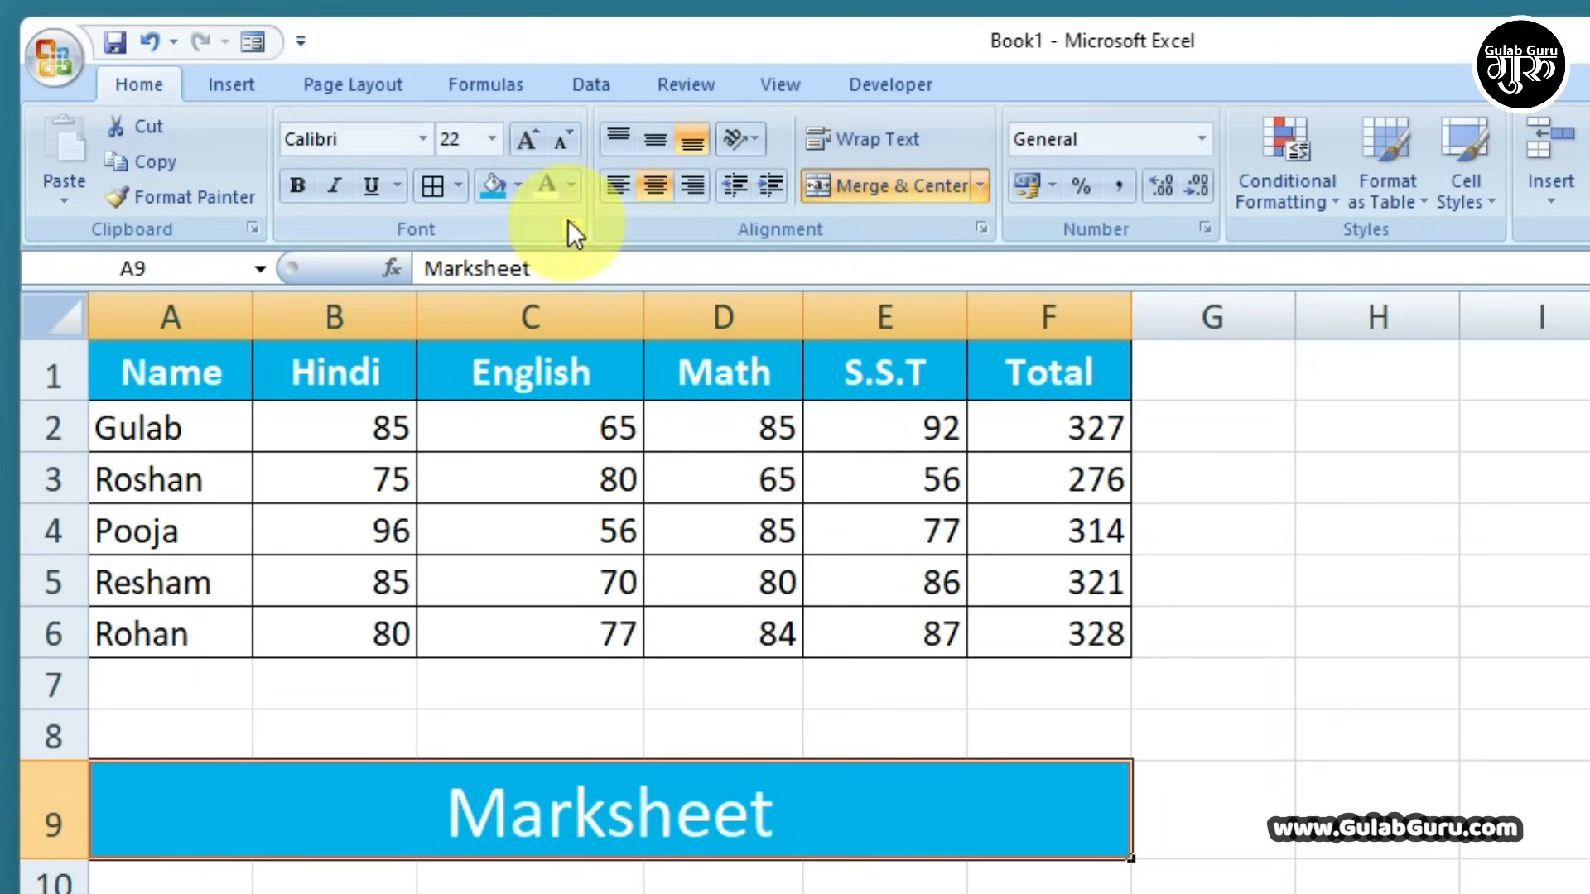
{"action": "left_click", "coordinate": [1263, 803]}
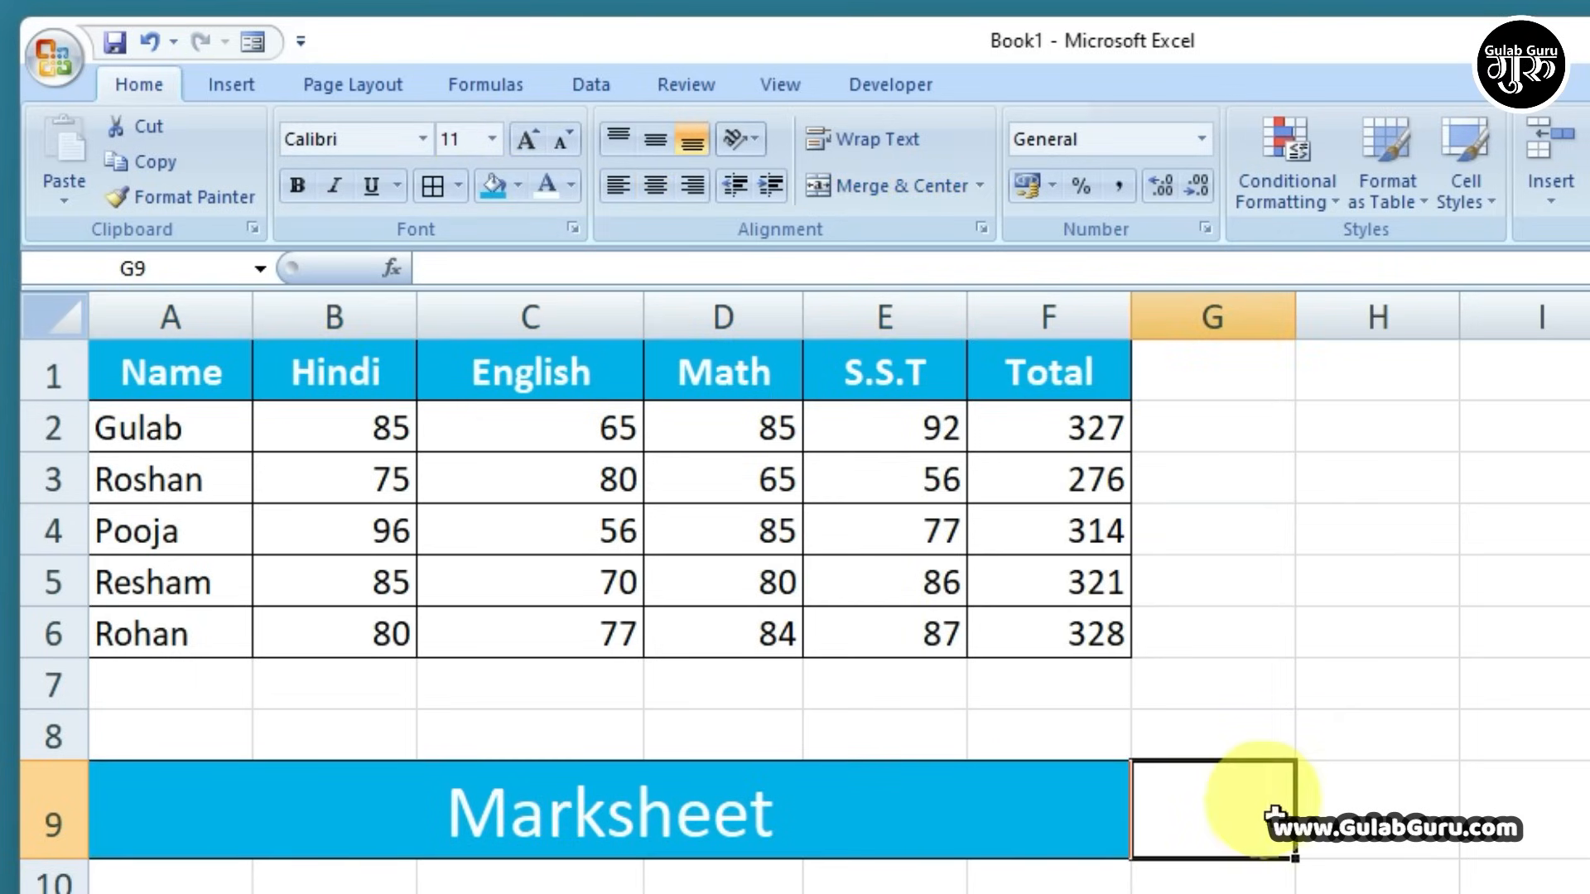
{"action": "left_click", "coordinate": [273, 812]}
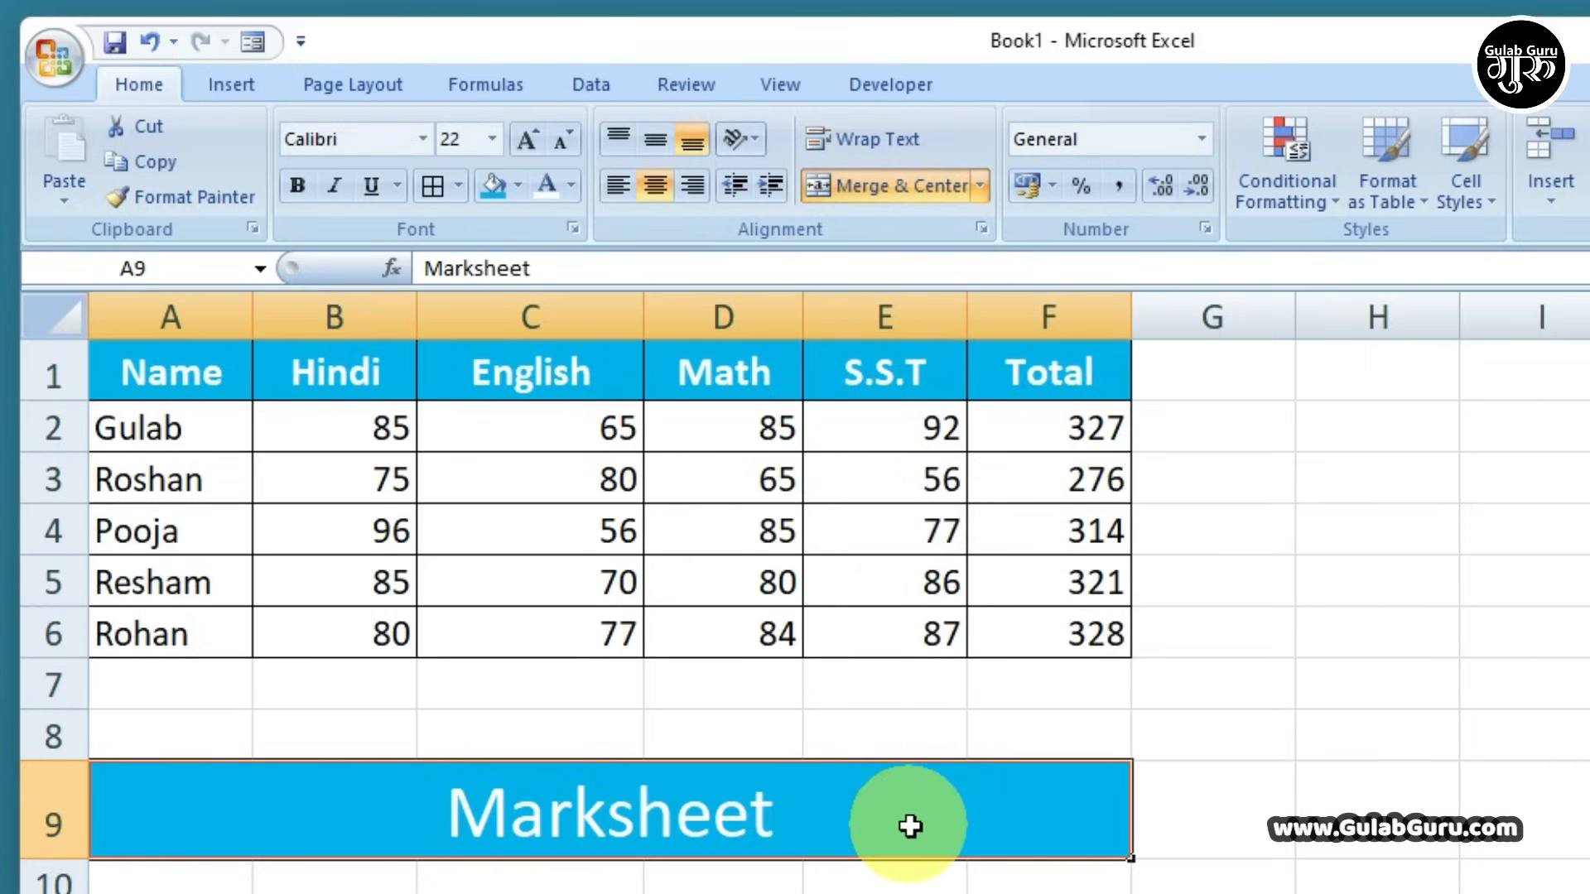
{"action": "left_click", "coordinate": [1015, 893]}
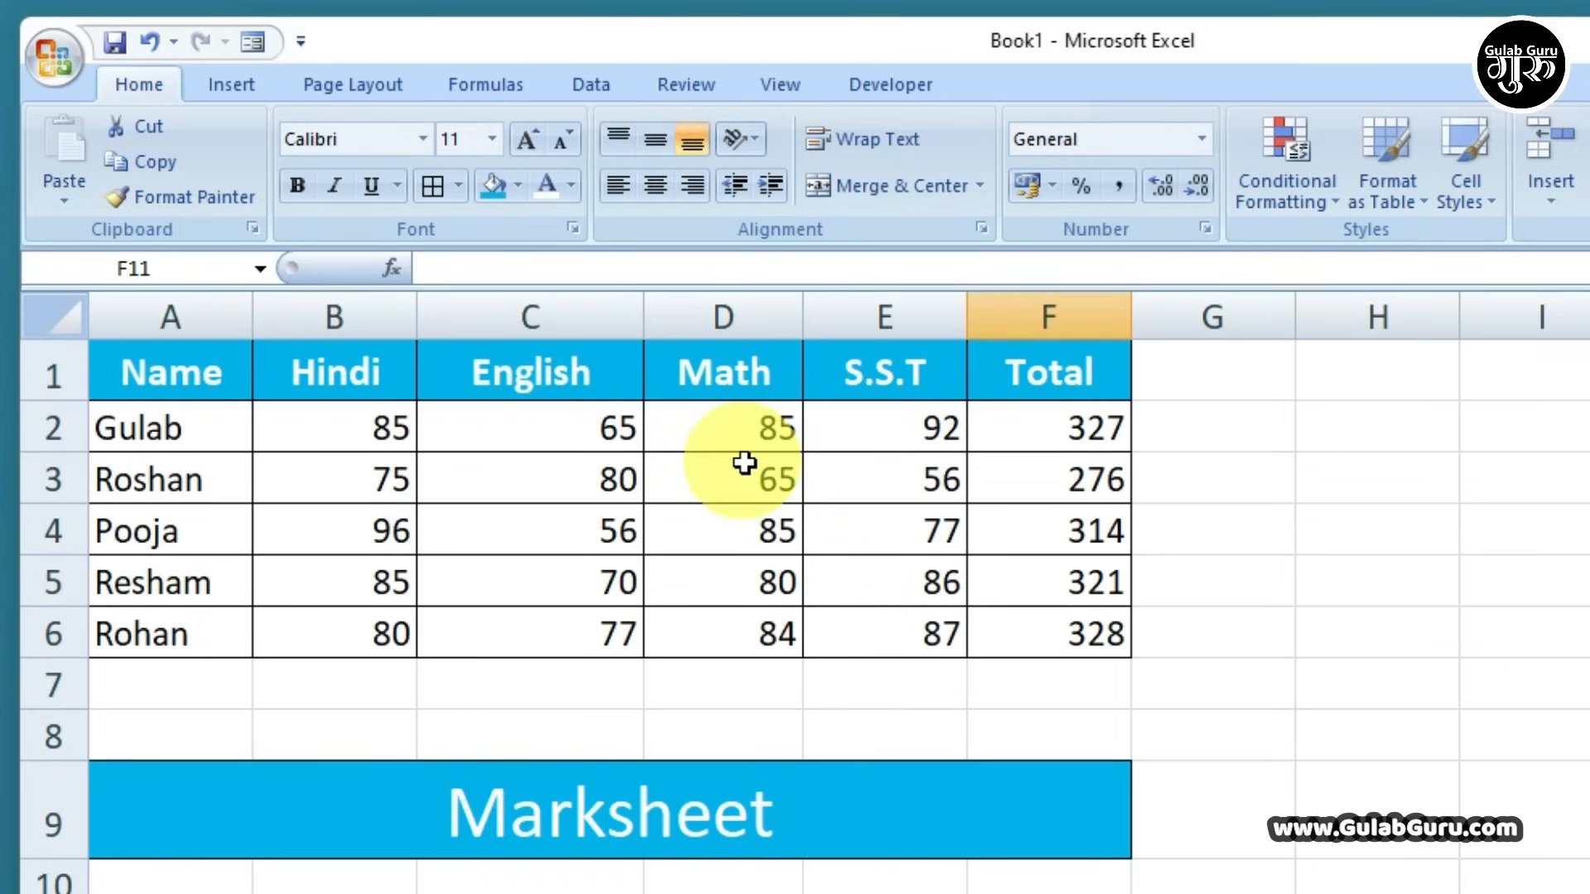
{"action": "left_click", "coordinate": [477, 310]}
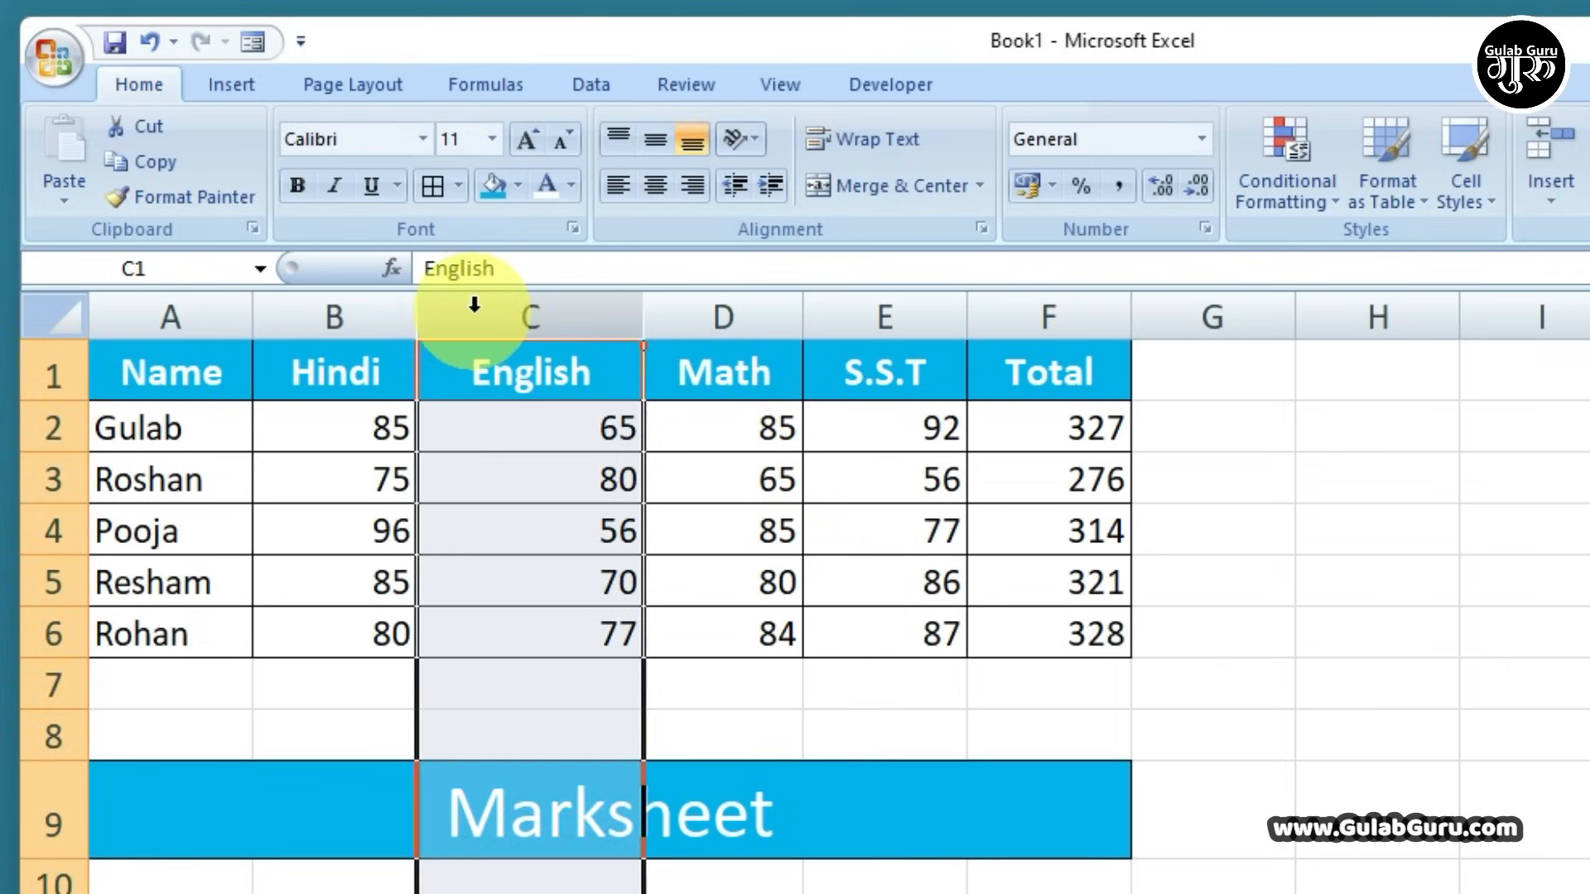
{"action": "right_click", "coordinate": [465, 321]}
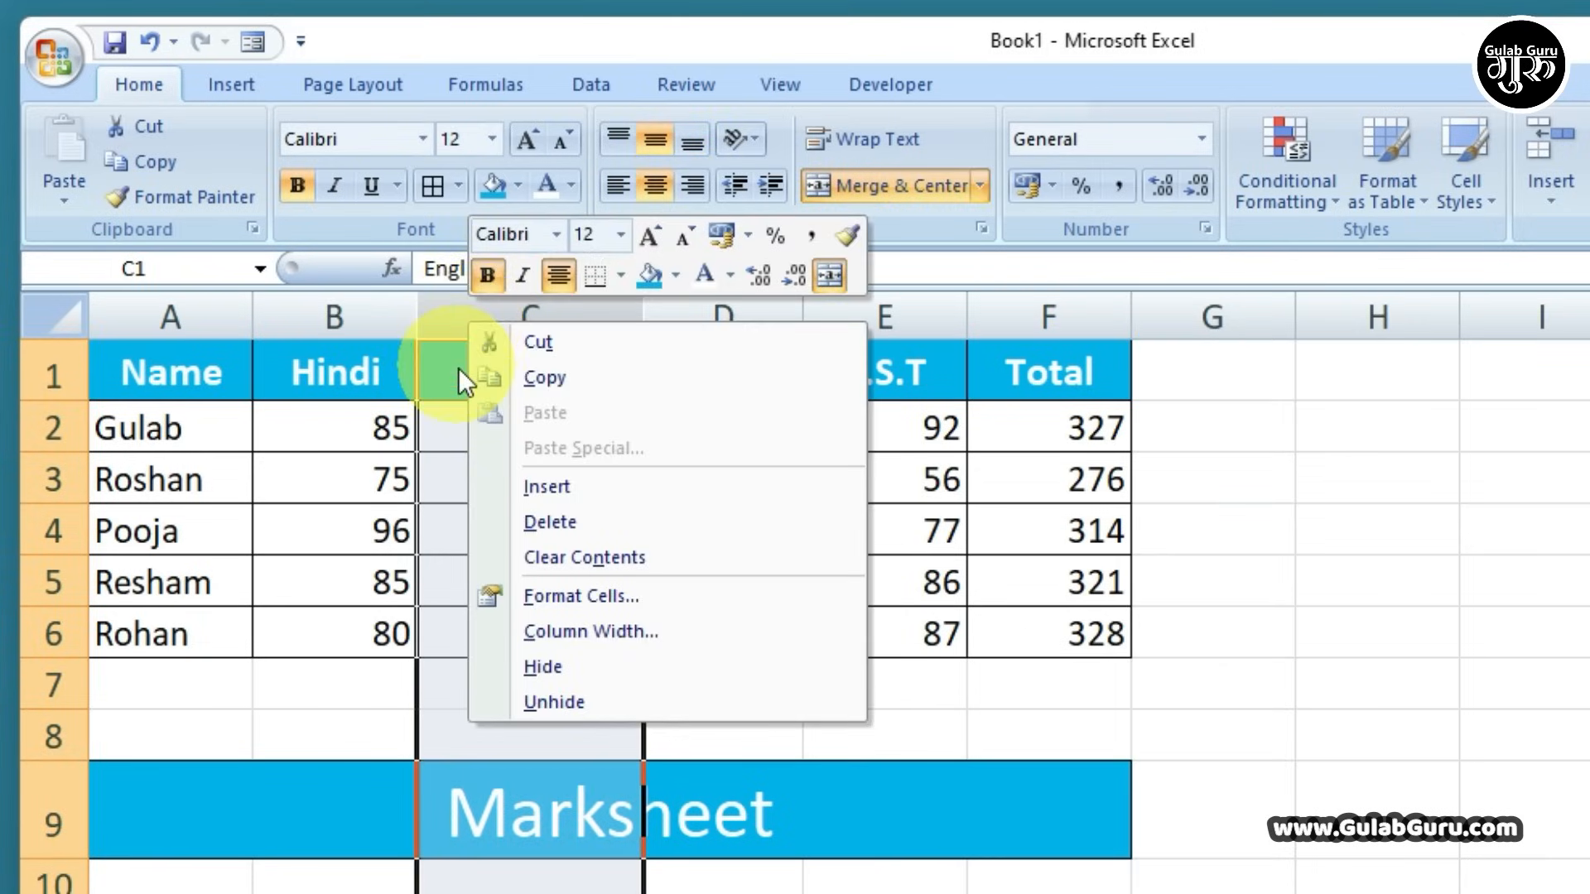
{"action": "left_click", "coordinate": [460, 336]}
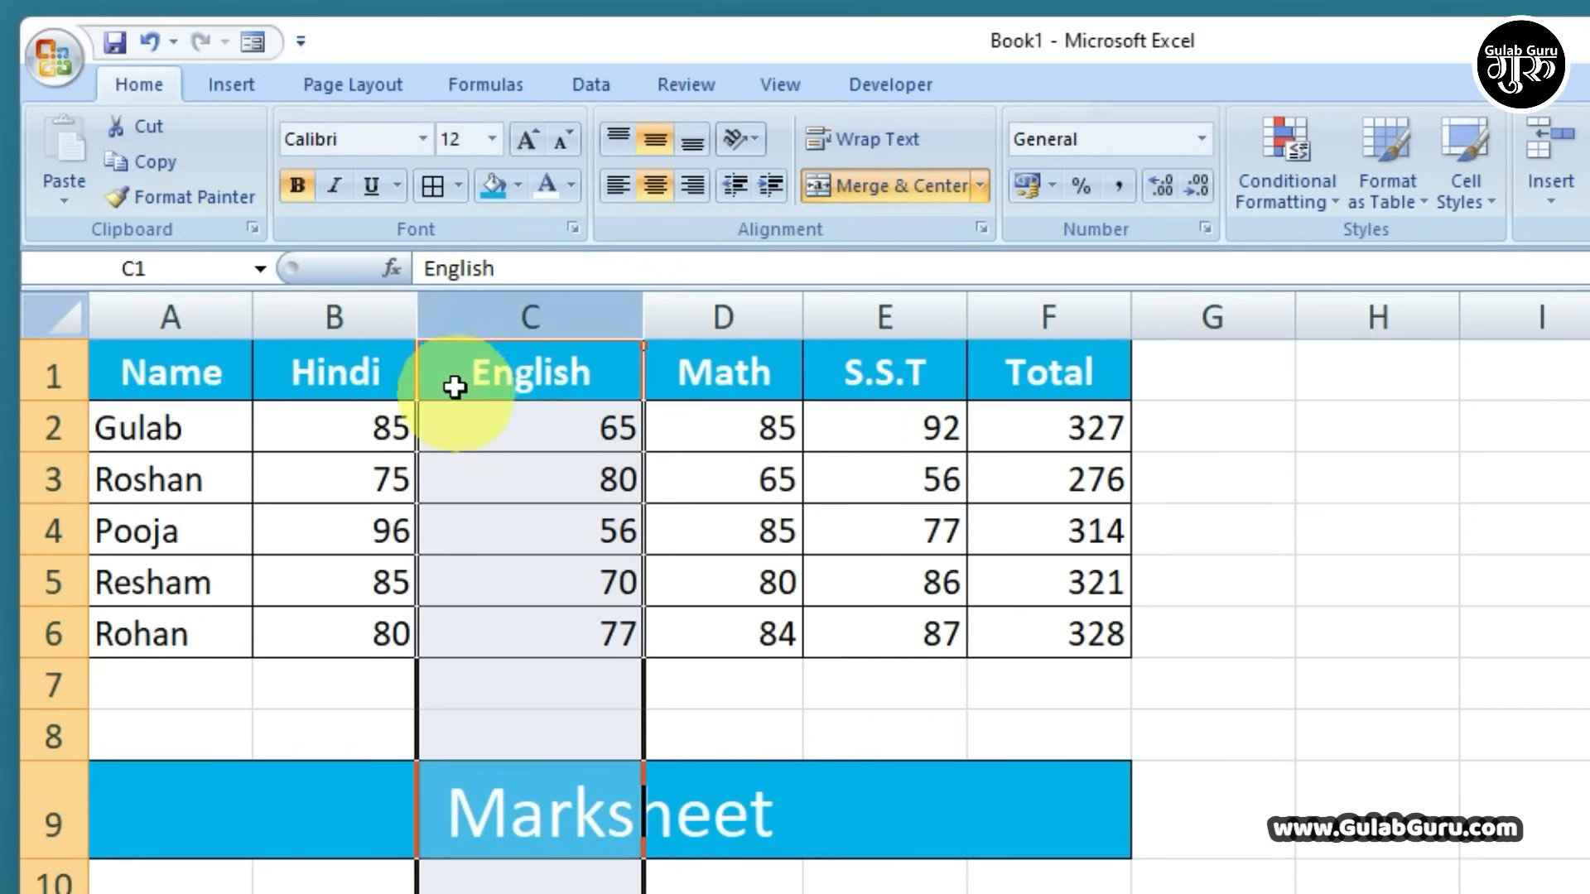
{"action": "right_click", "coordinate": [455, 386]}
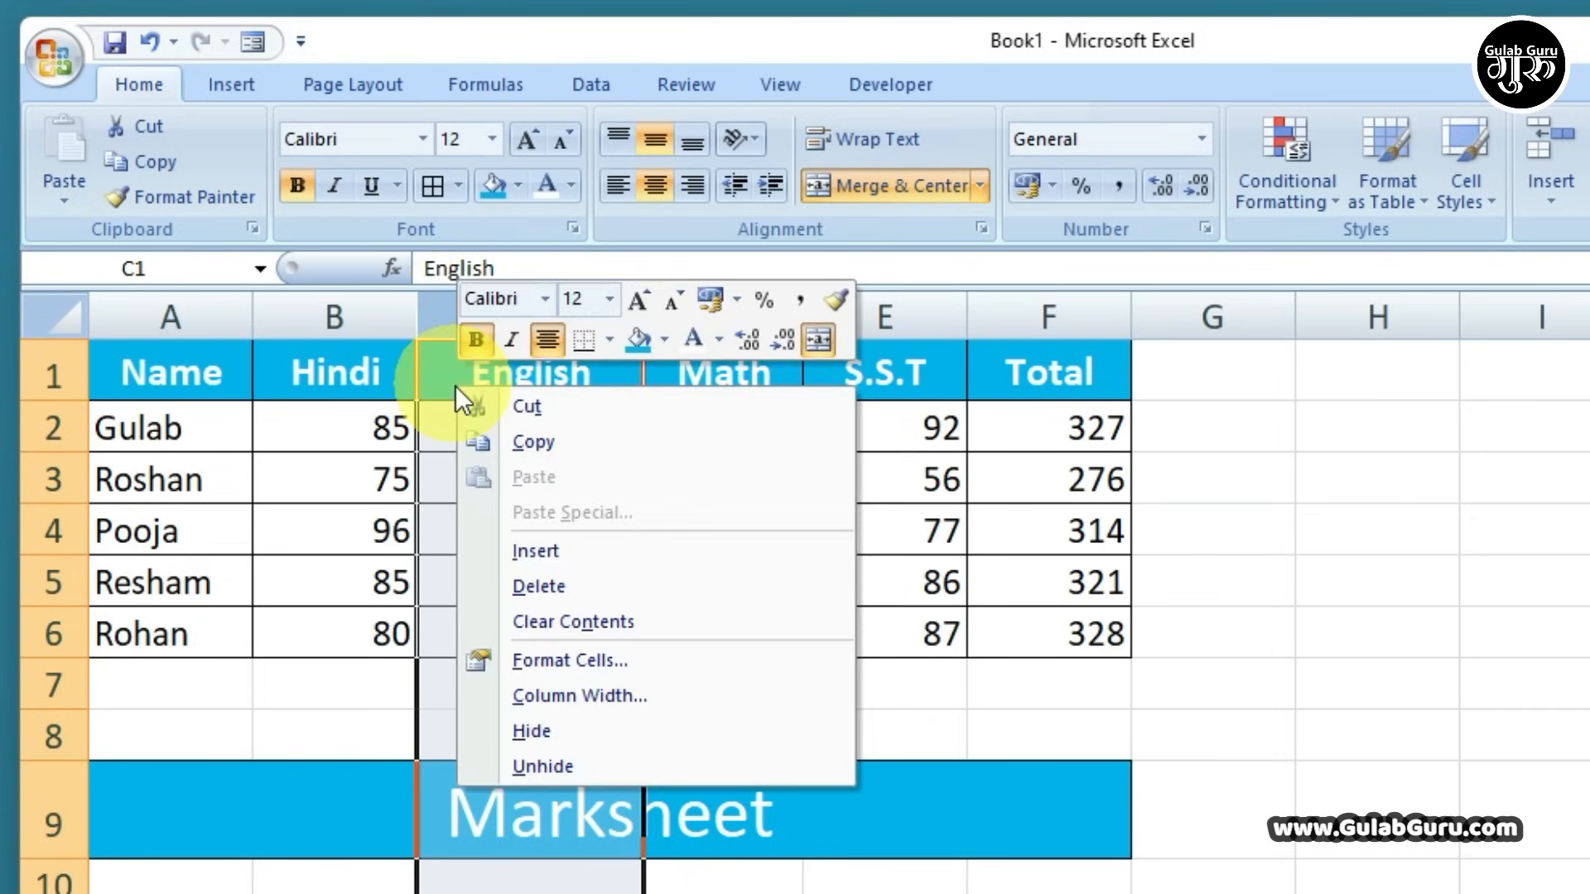
{"action": "left_click", "coordinate": [546, 550]}
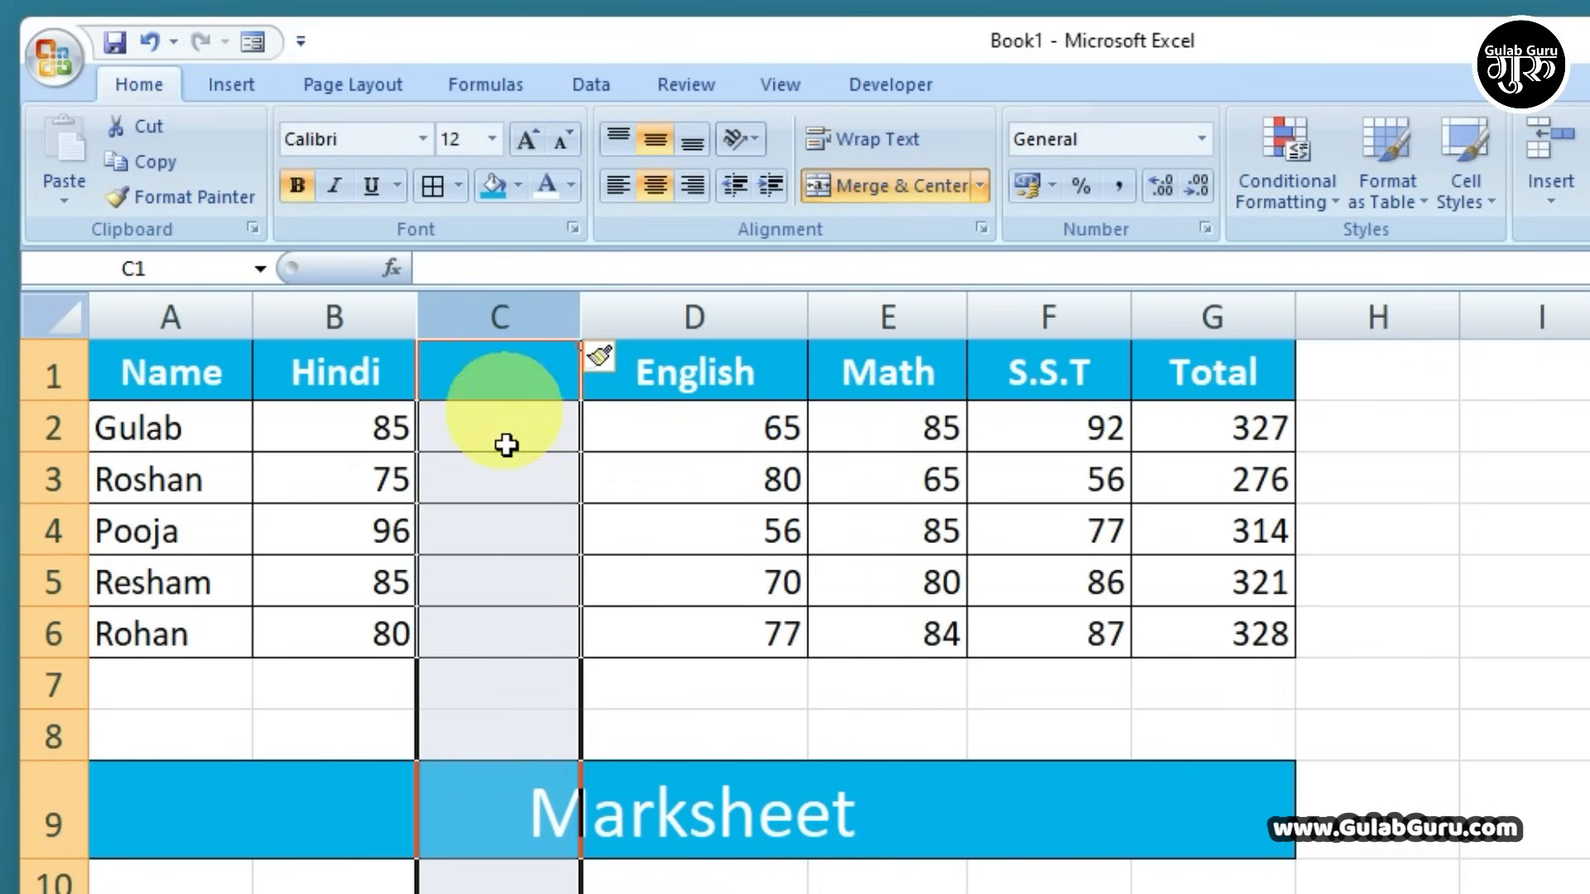
{"action": "left_click", "coordinate": [529, 586]}
{"action": "left_click", "coordinate": [517, 372]}
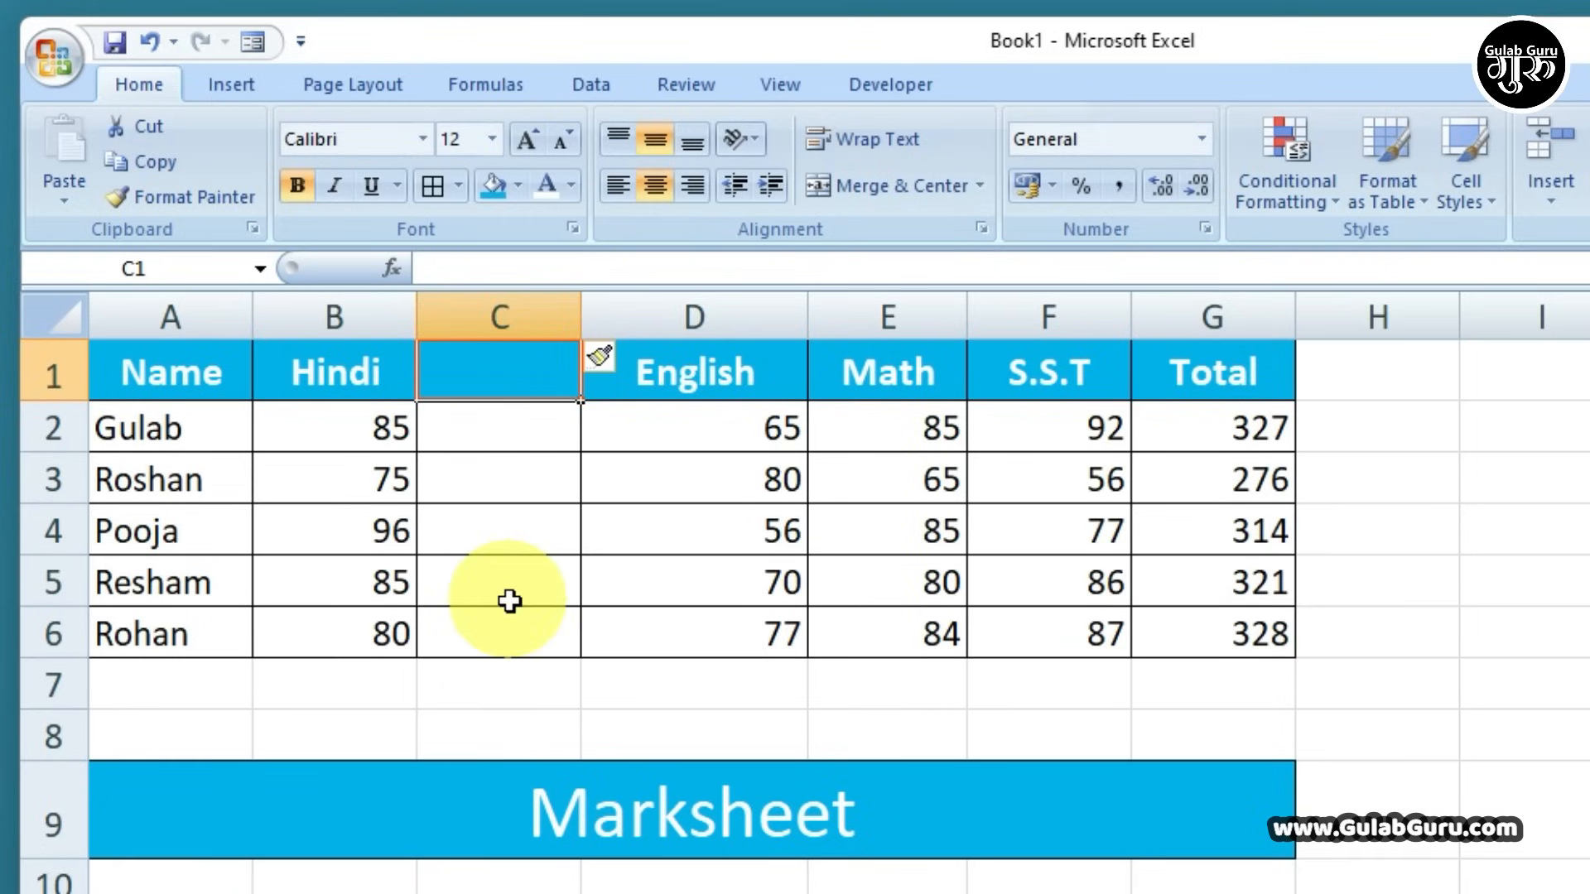
{"action": "left_click", "coordinate": [503, 313]}
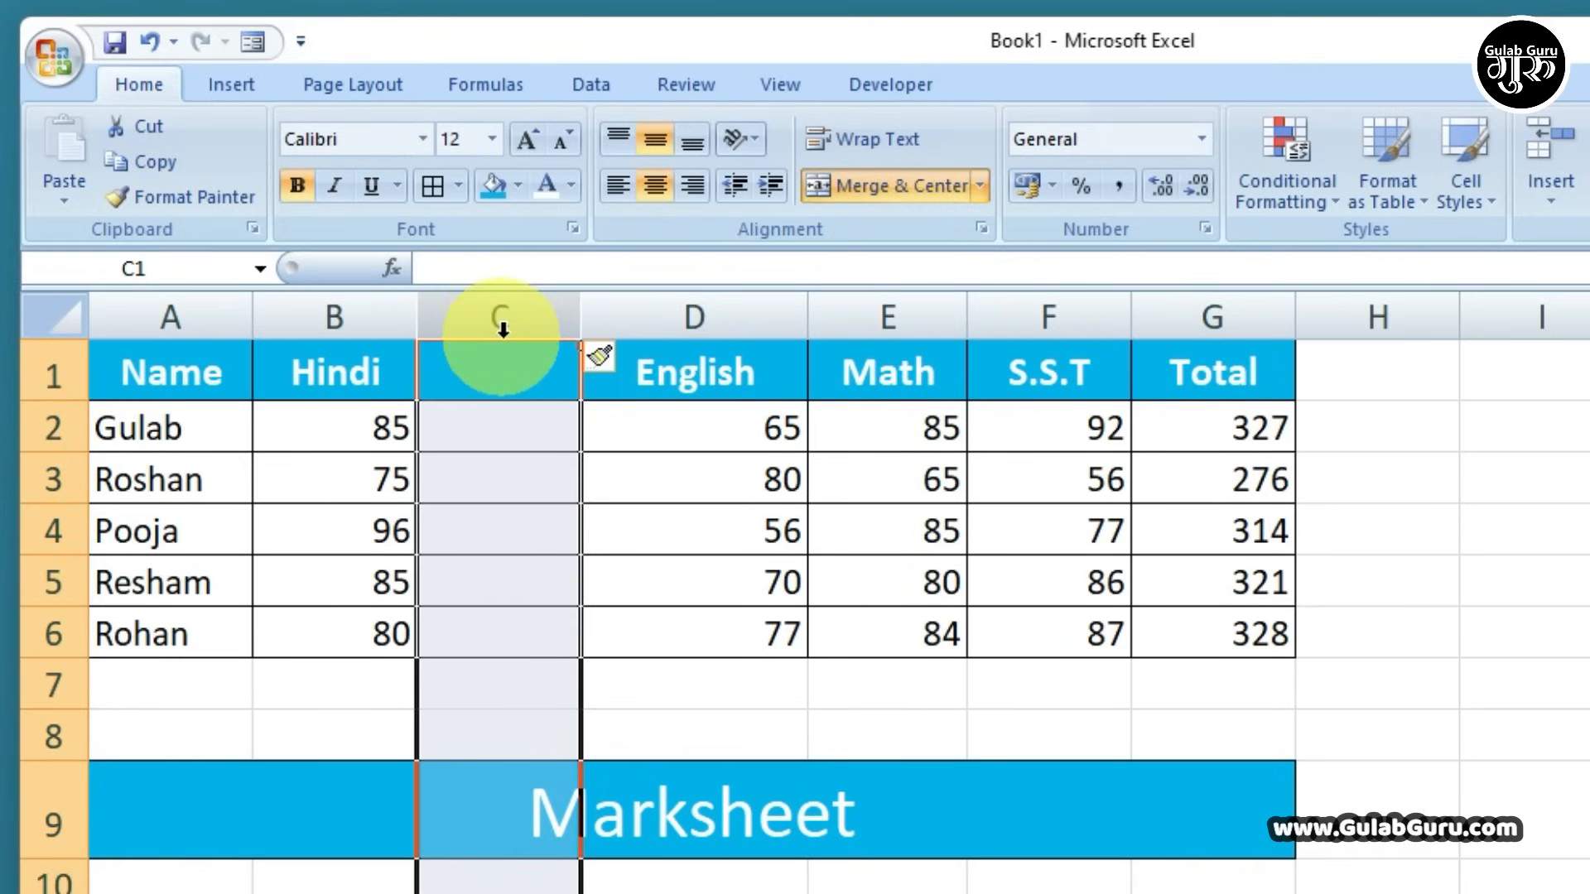
{"action": "left_click", "coordinate": [503, 316]}
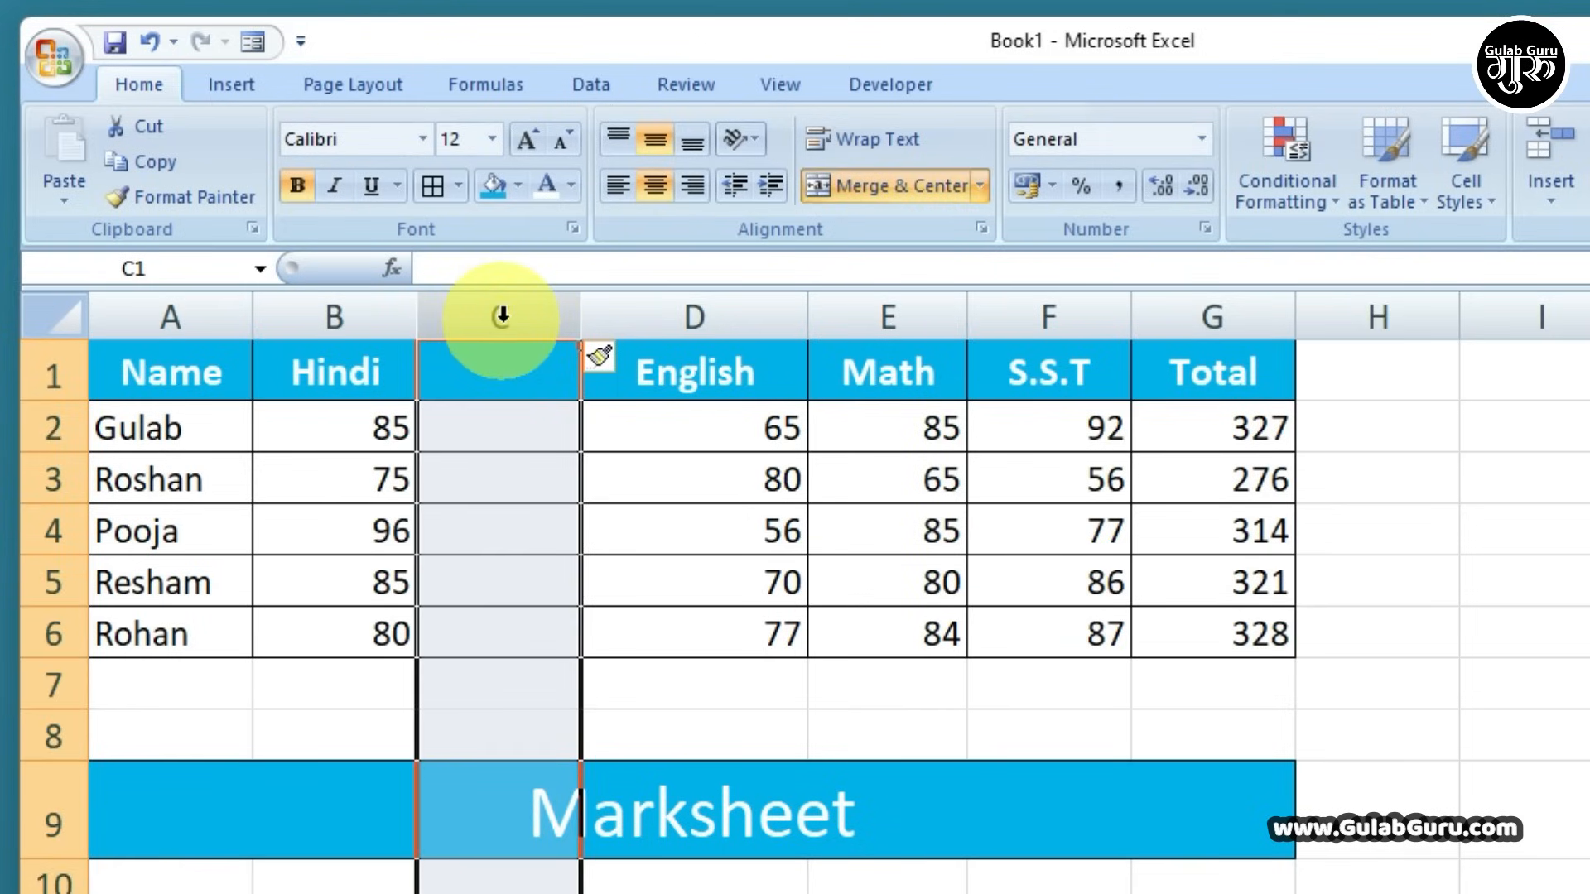
{"action": "right_click", "coordinate": [478, 450]}
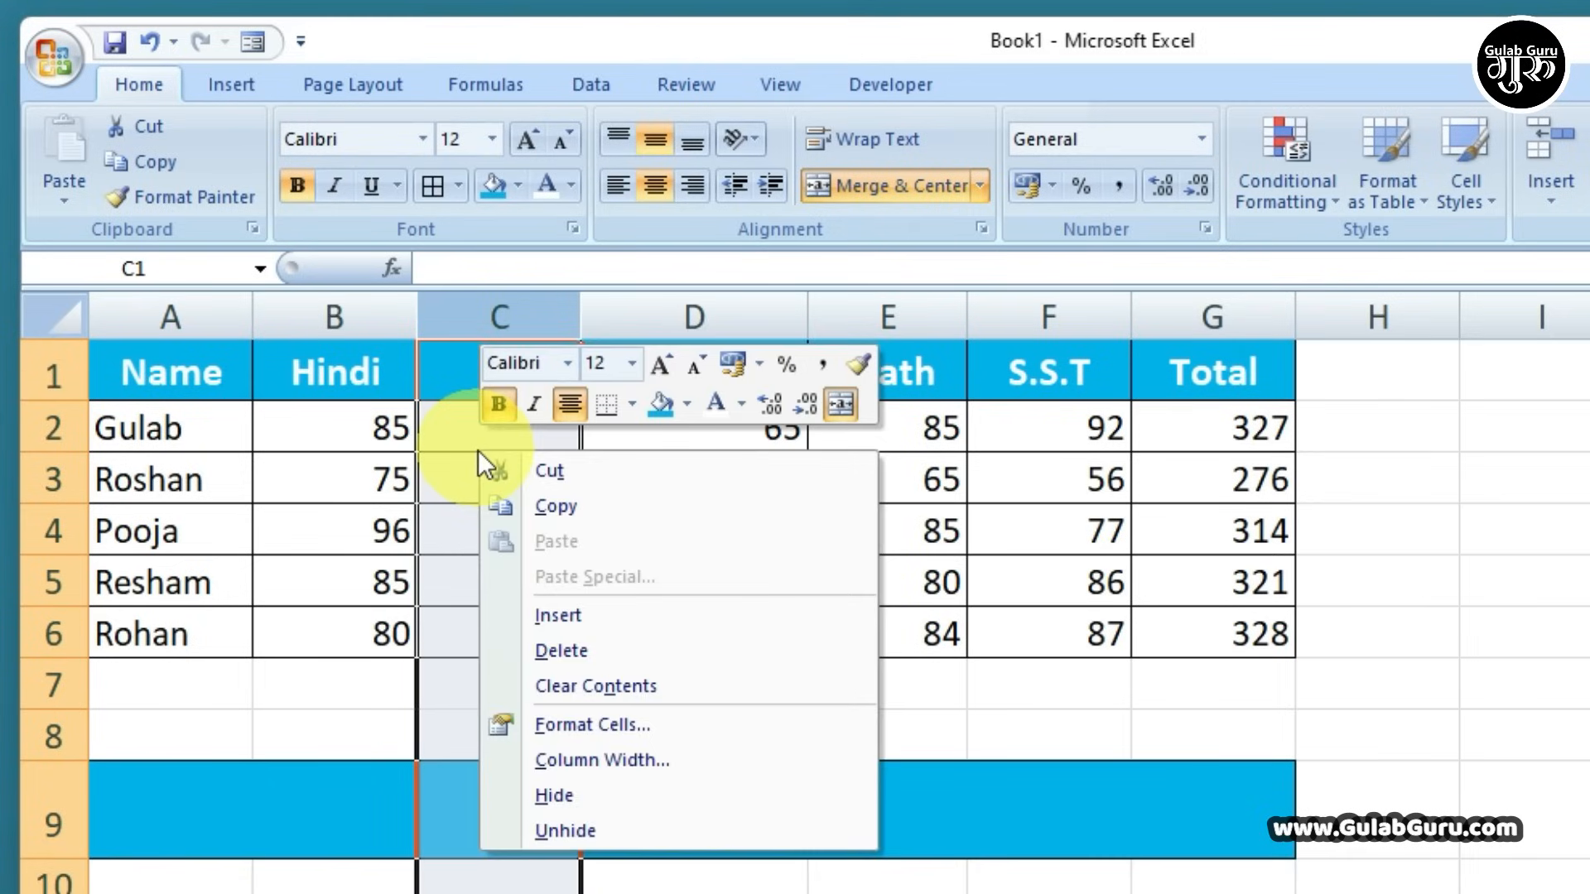
{"action": "left_click", "coordinate": [559, 652]}
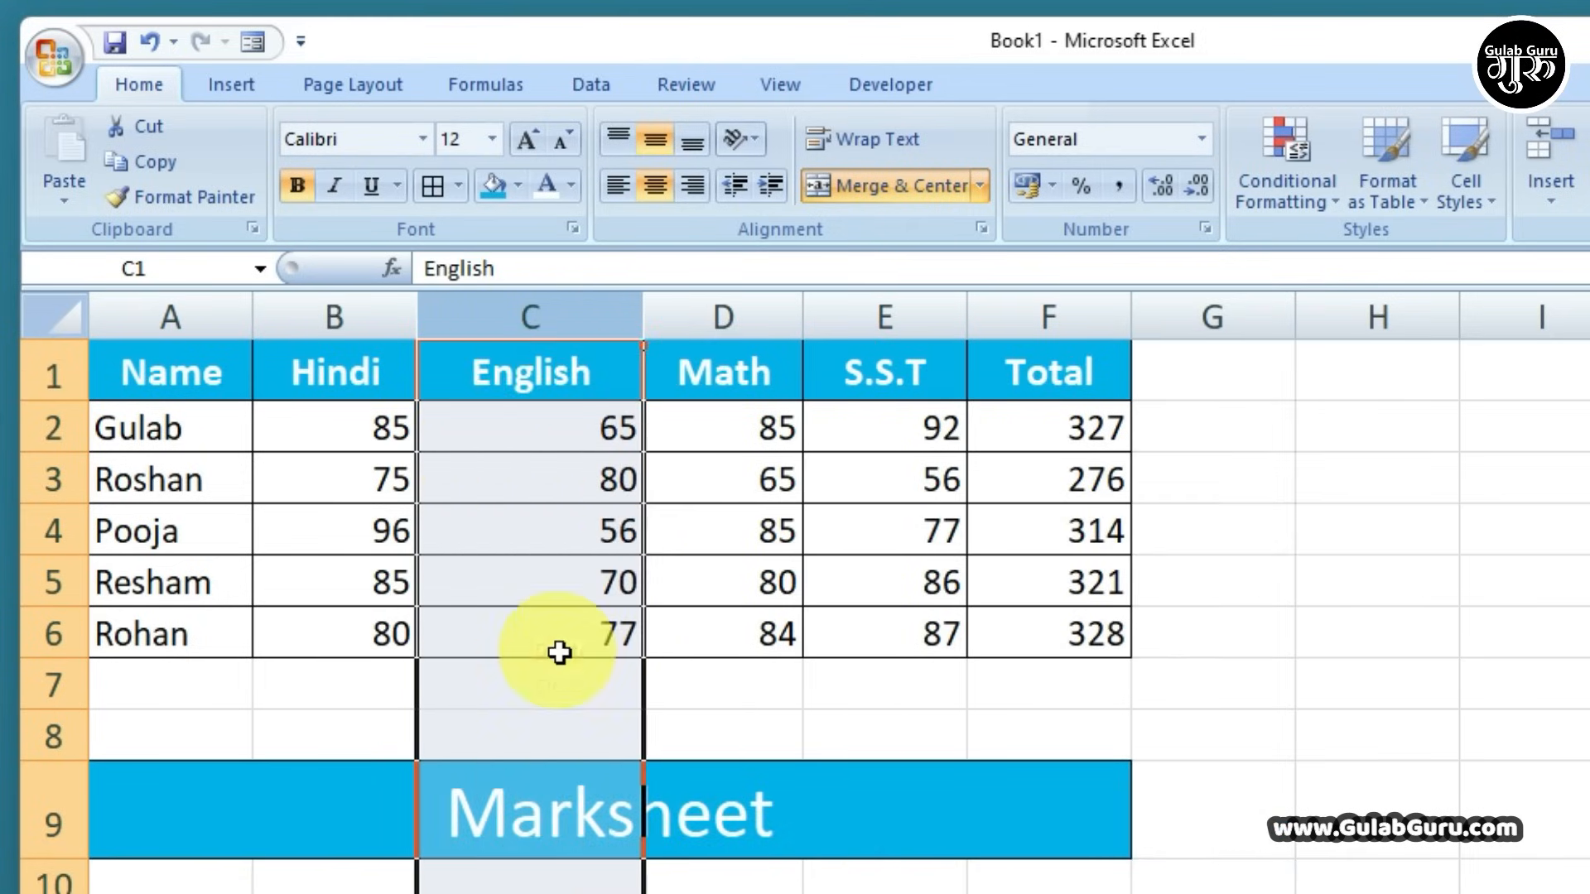
{"action": "left_click", "coordinate": [533, 474]}
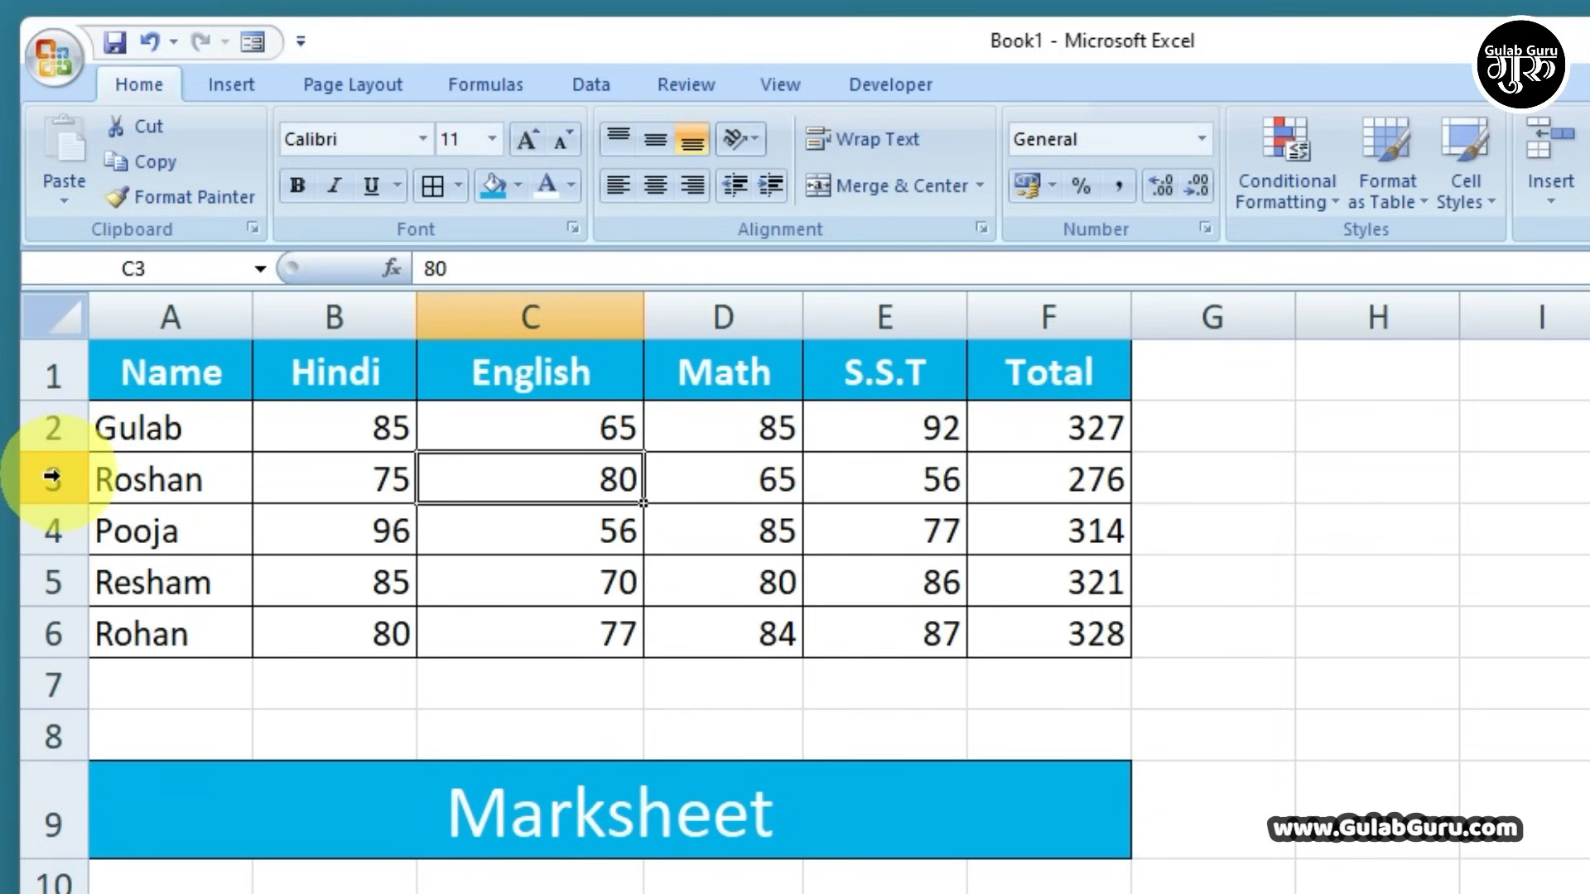
{"action": "left_click", "coordinate": [52, 476]}
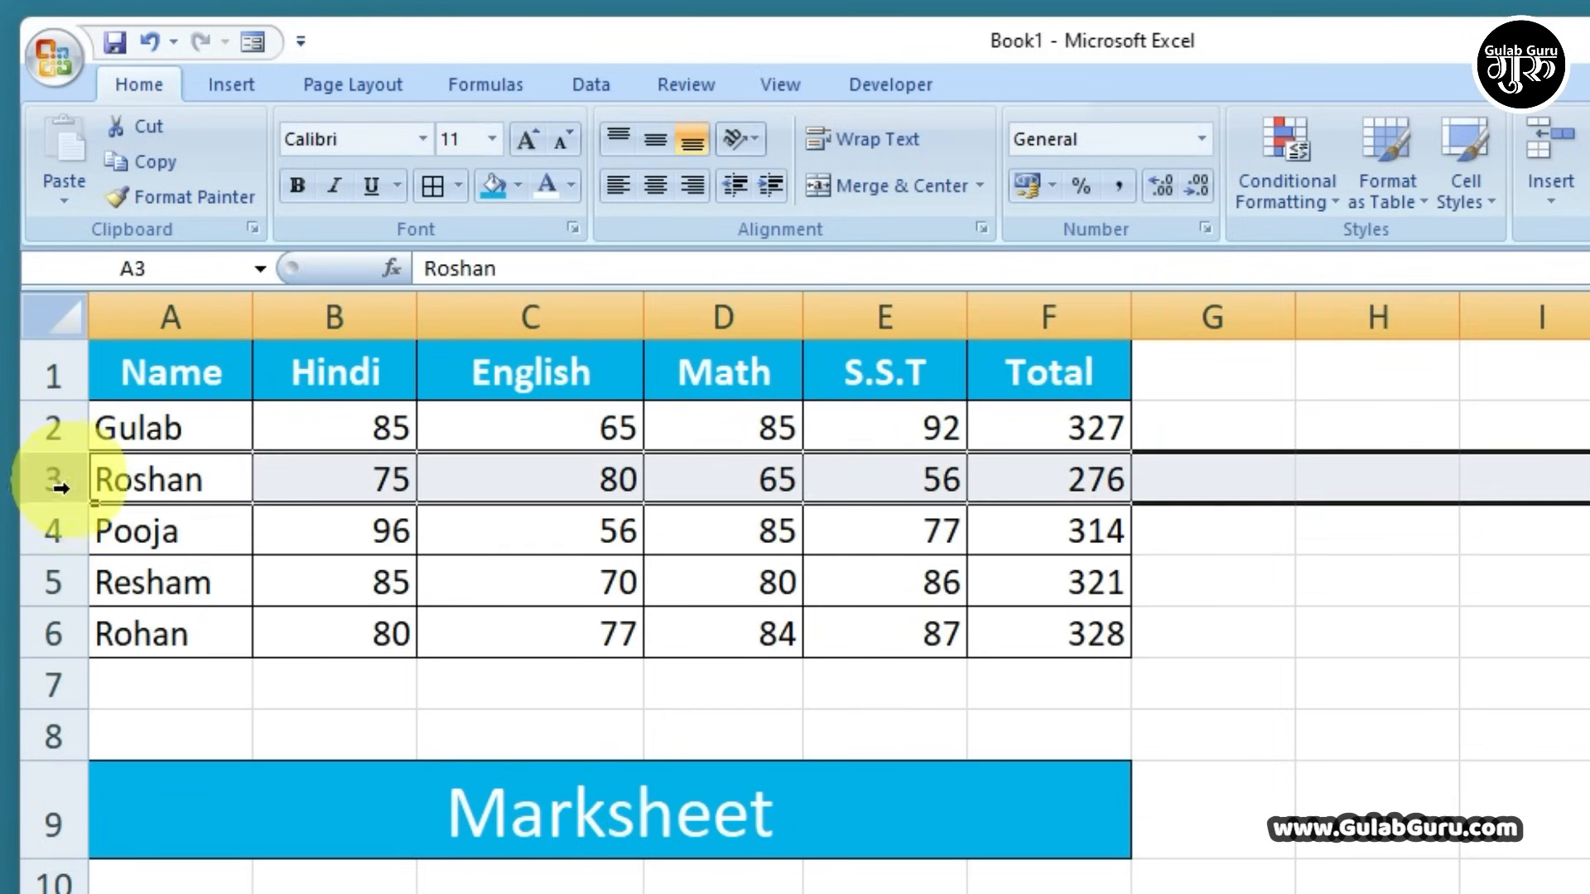
{"action": "right_click", "coordinate": [184, 478]}
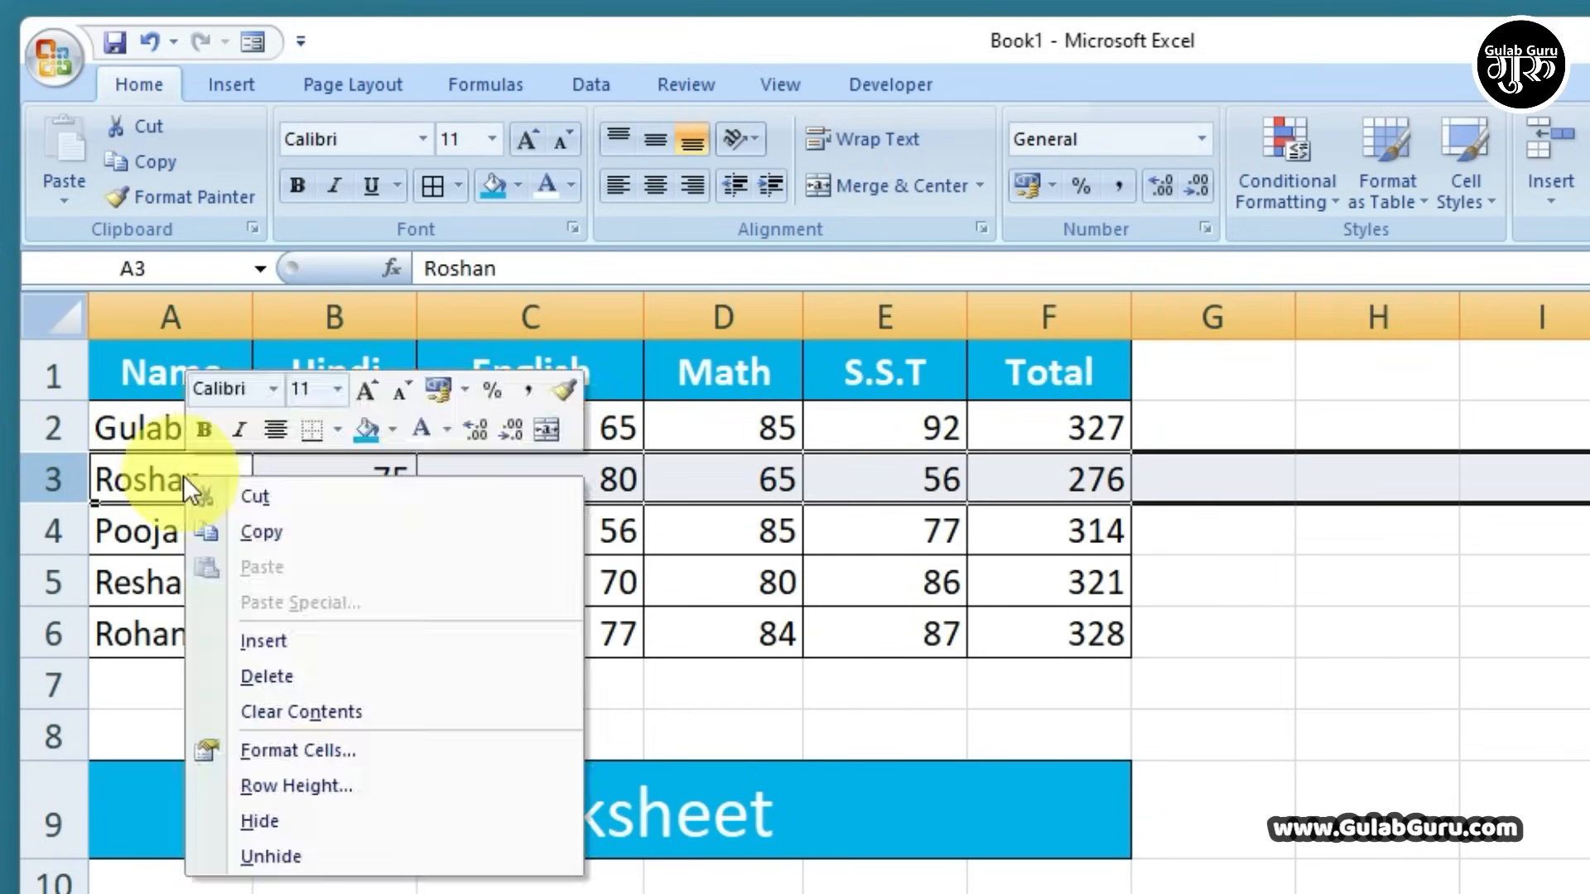
{"action": "left_click", "coordinate": [259, 641]}
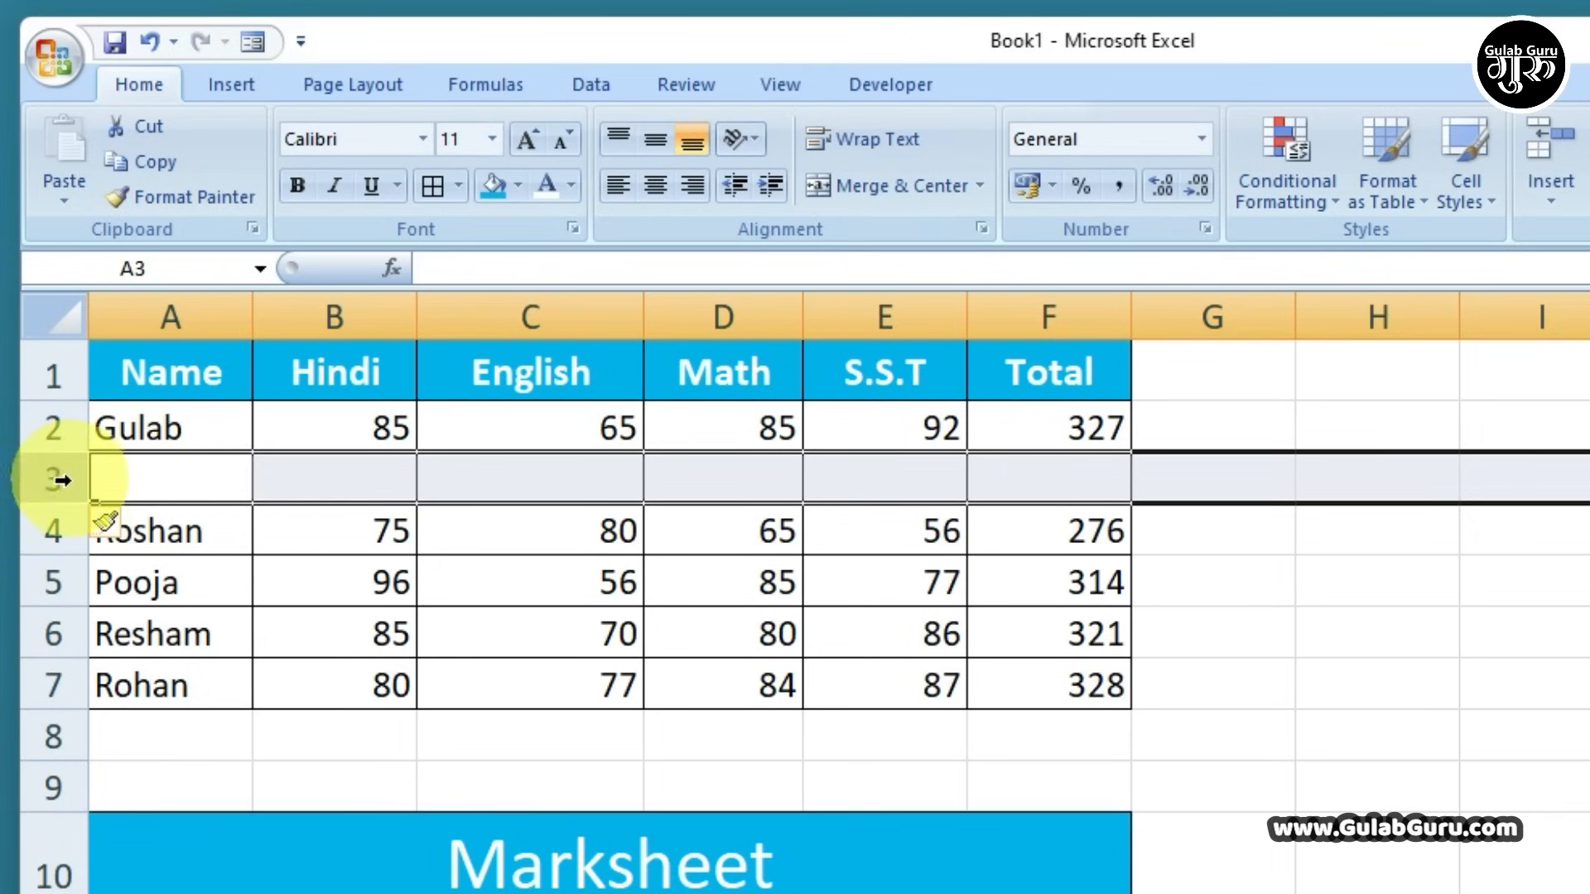
{"action": "right_click", "coordinate": [161, 477]}
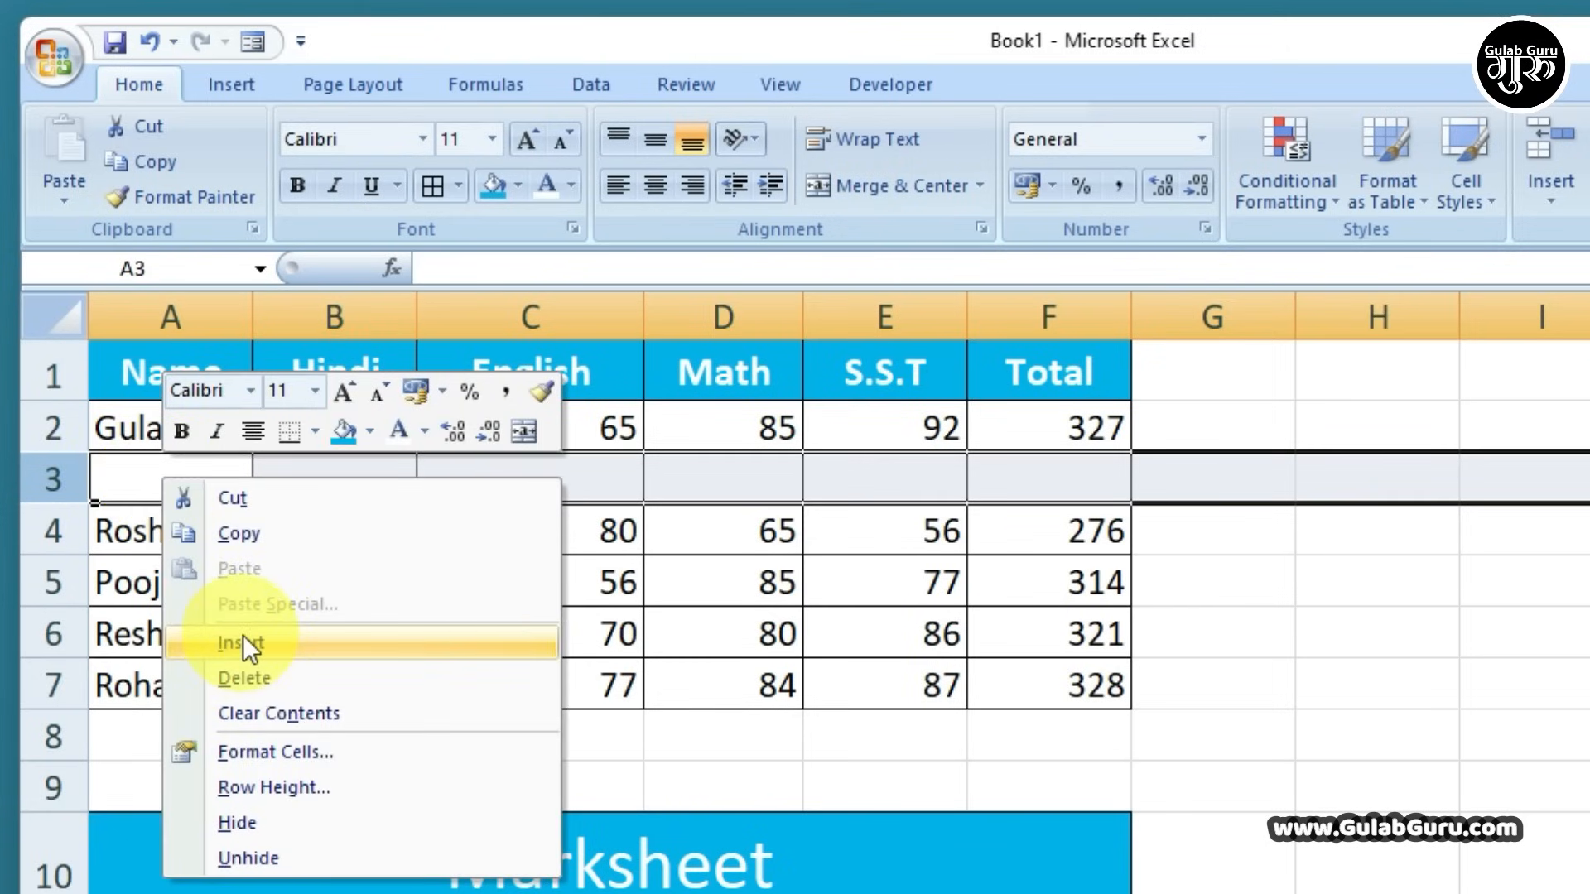
{"action": "left_click", "coordinate": [241, 677]}
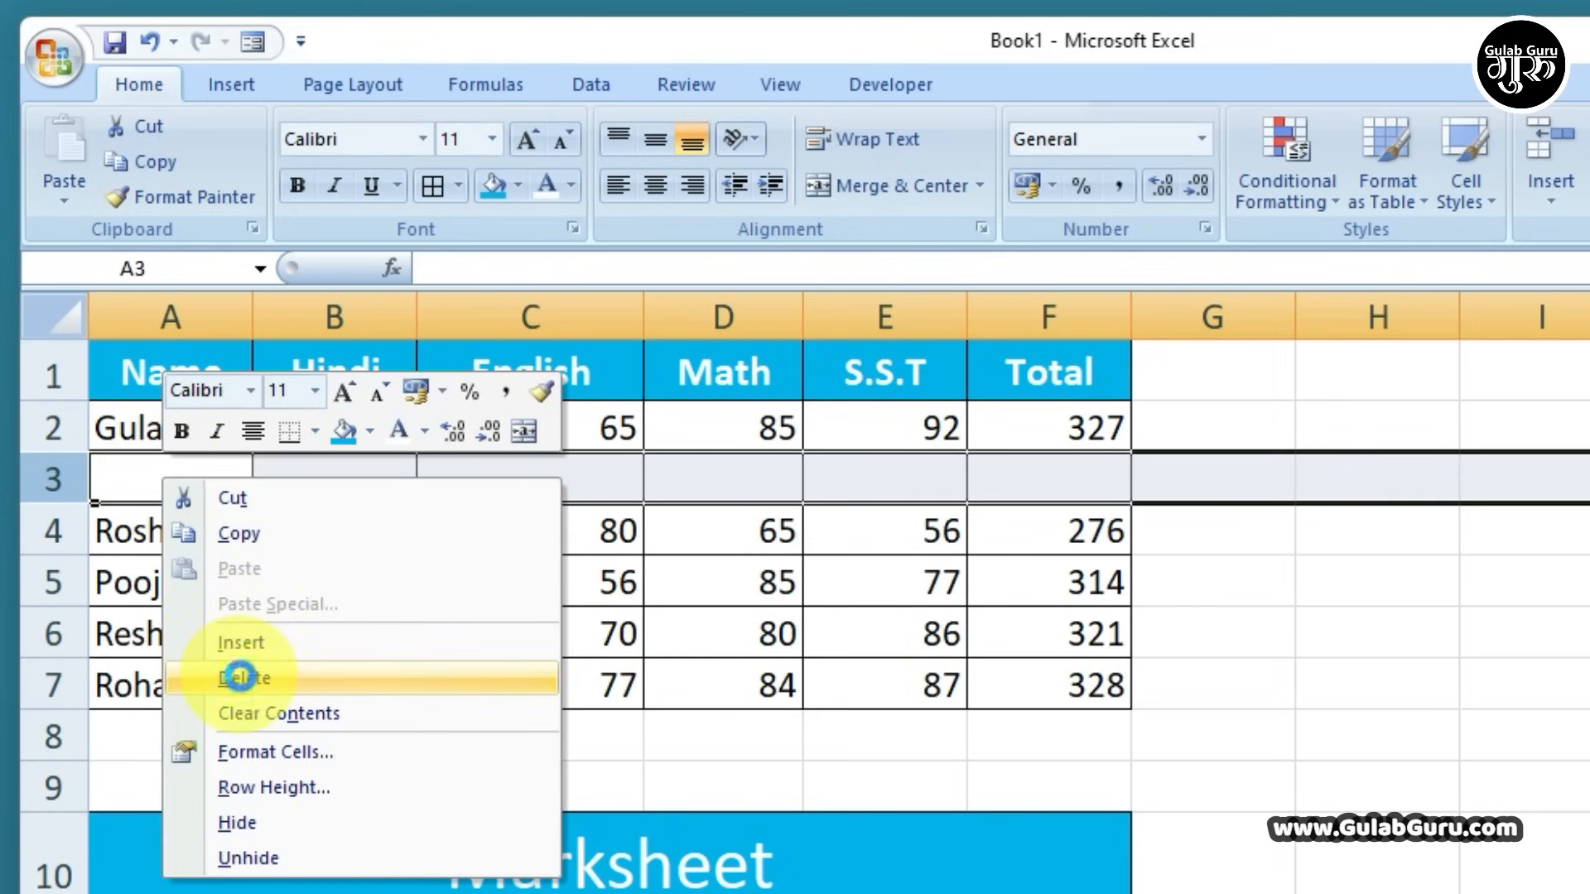
{"action": "left_click", "coordinate": [1256, 714]}
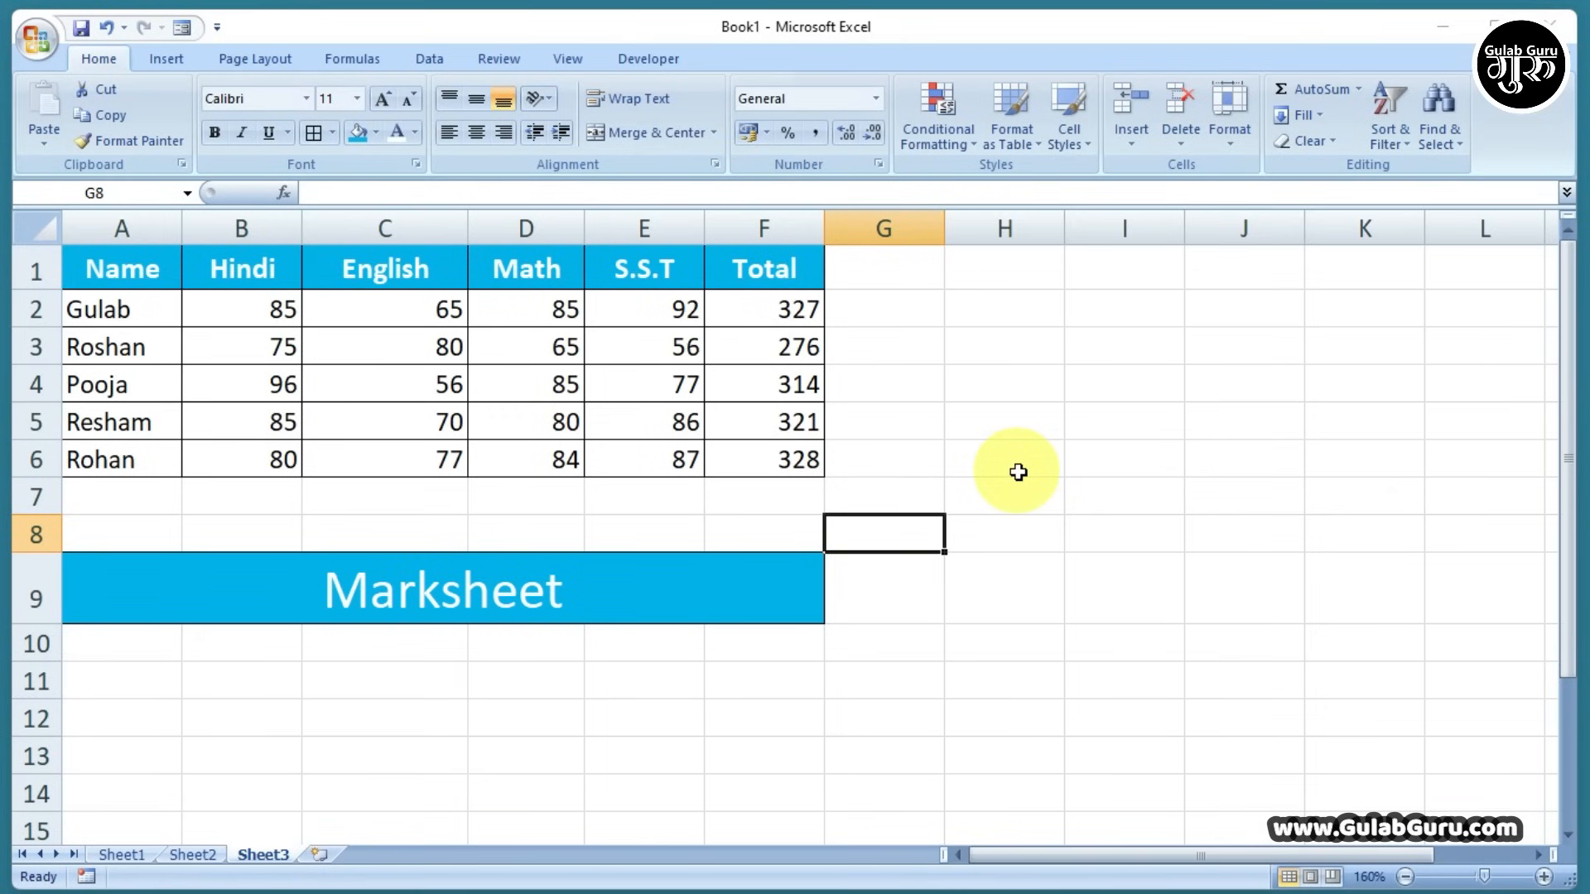
Copy the marks table A1:F6 and pick H1 as the paste destination
{"action": "left_click_drag", "start_coordinate": [124, 273], "coordinate": [745, 463]}
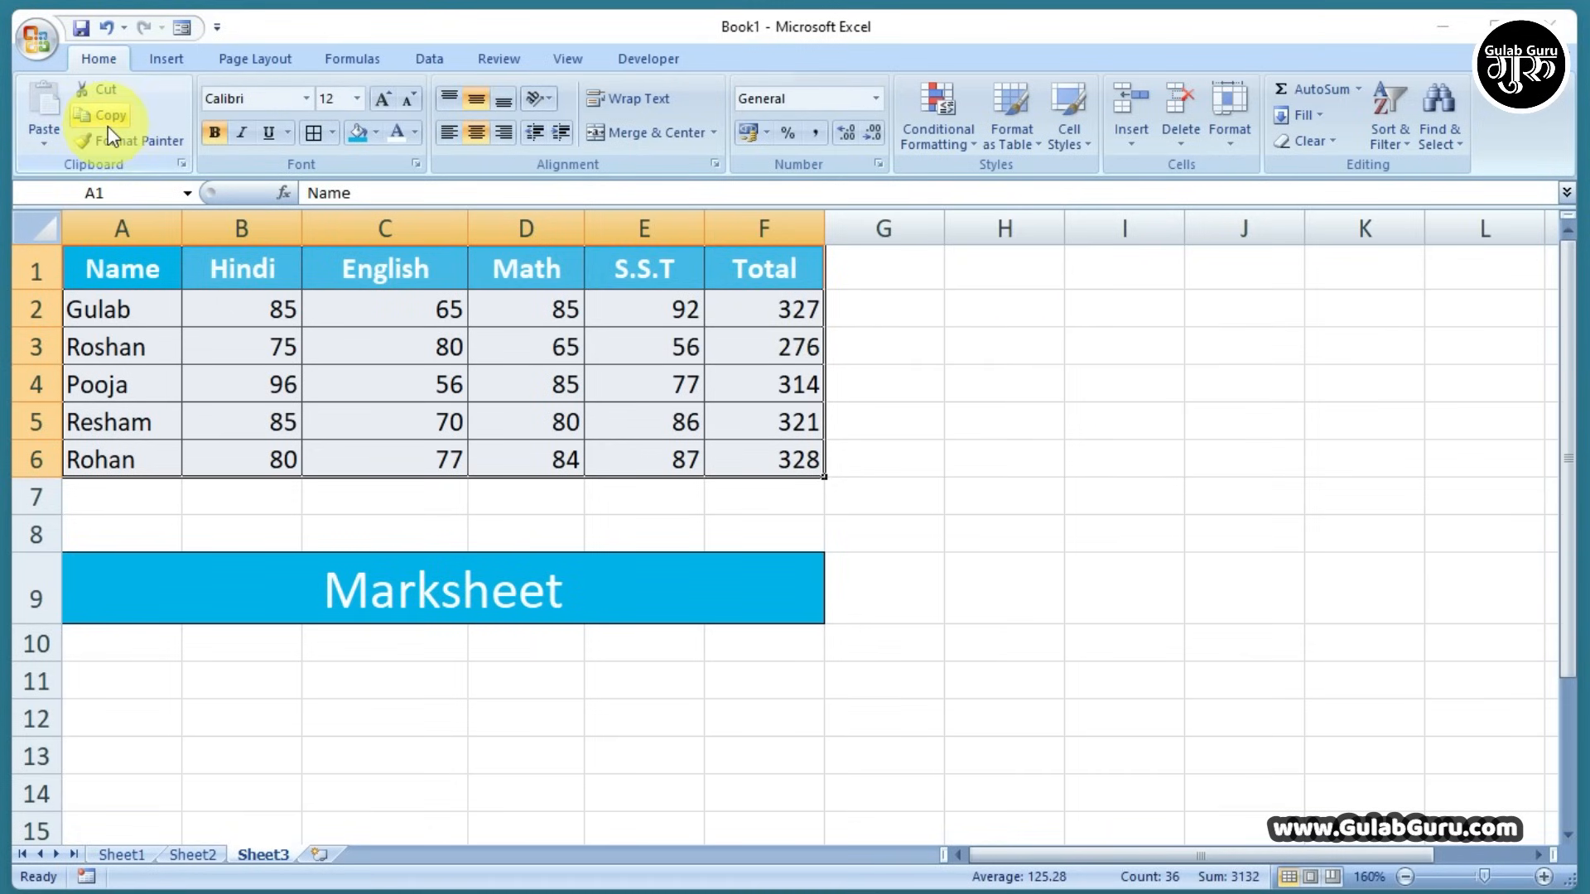
{"action": "left_click", "coordinate": [316, 345]}
{"action": "left_click_drag", "start_coordinate": [125, 267], "coordinate": [776, 461]}
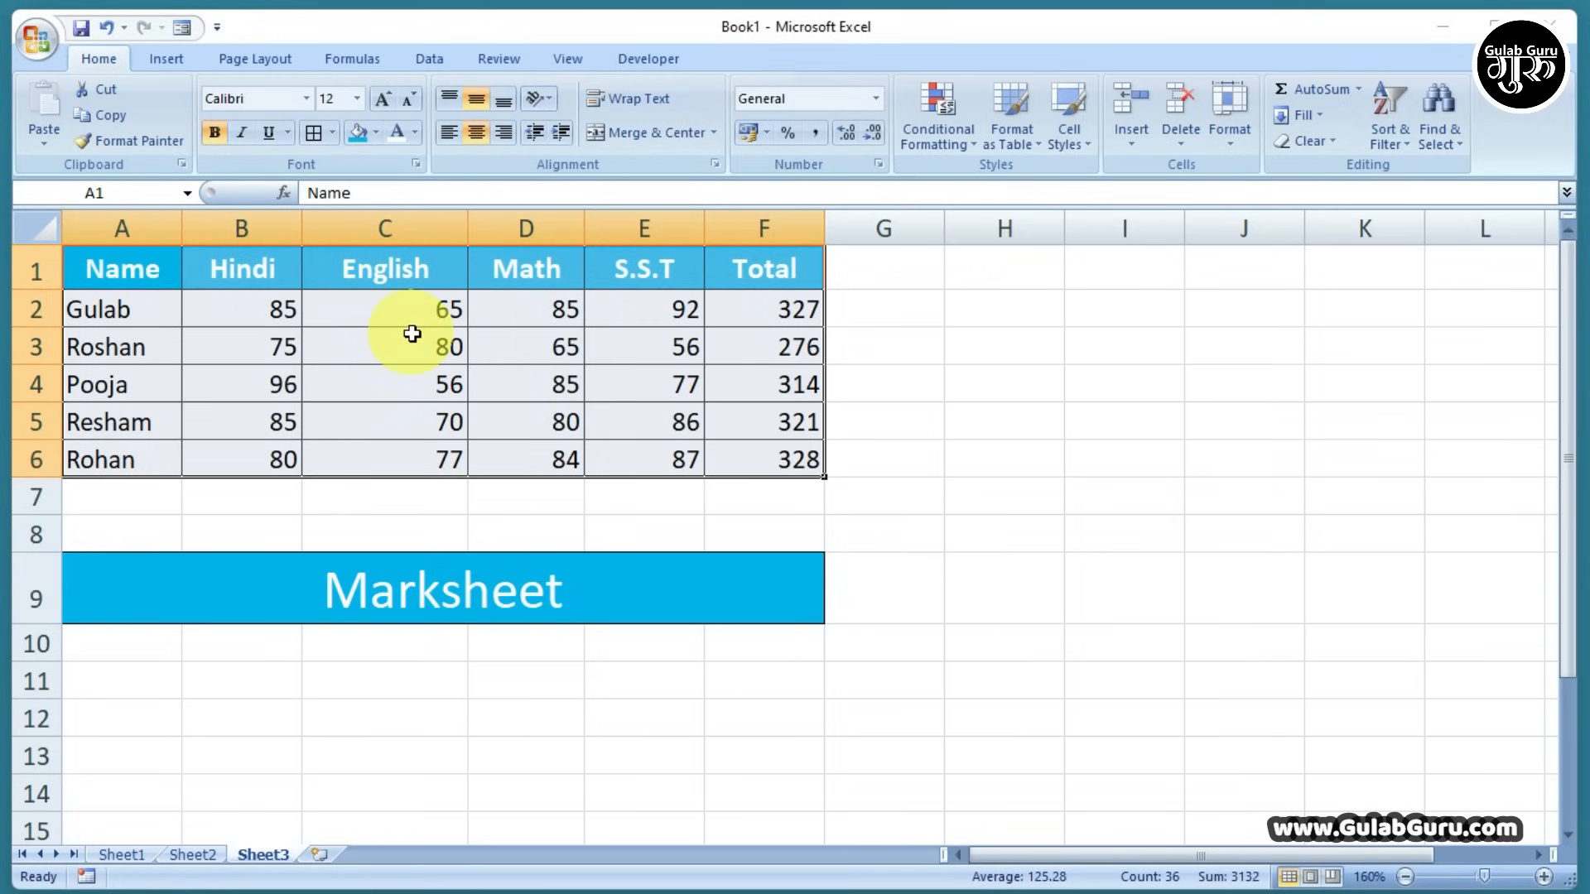
{"action": "left_click_drag", "start_coordinate": [116, 266], "coordinate": [760, 460]}
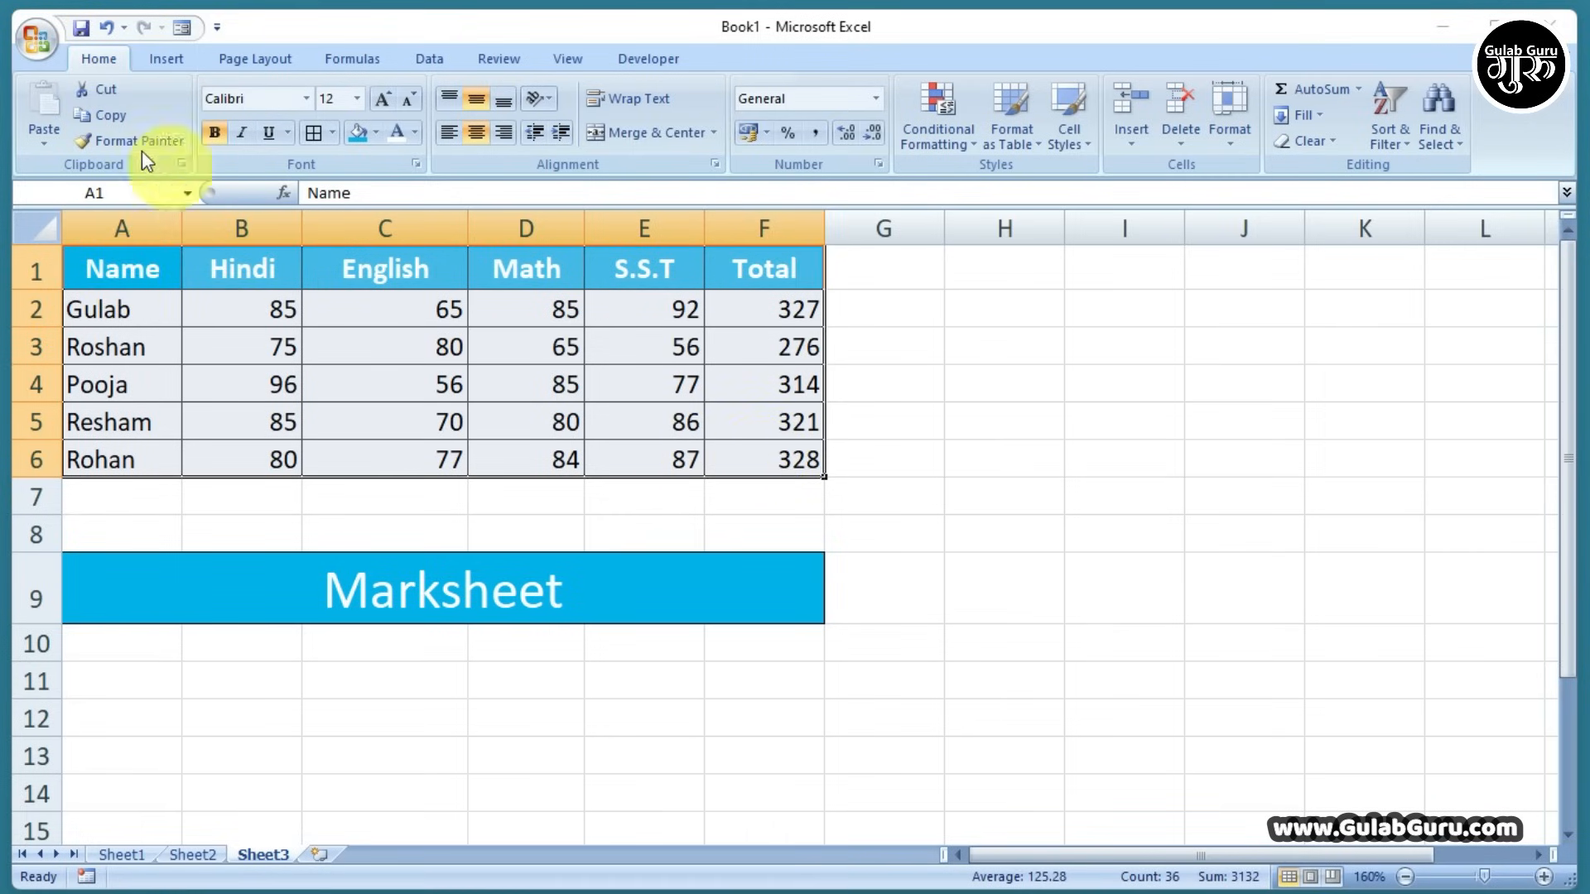
{"action": "left_click", "coordinate": [116, 116]}
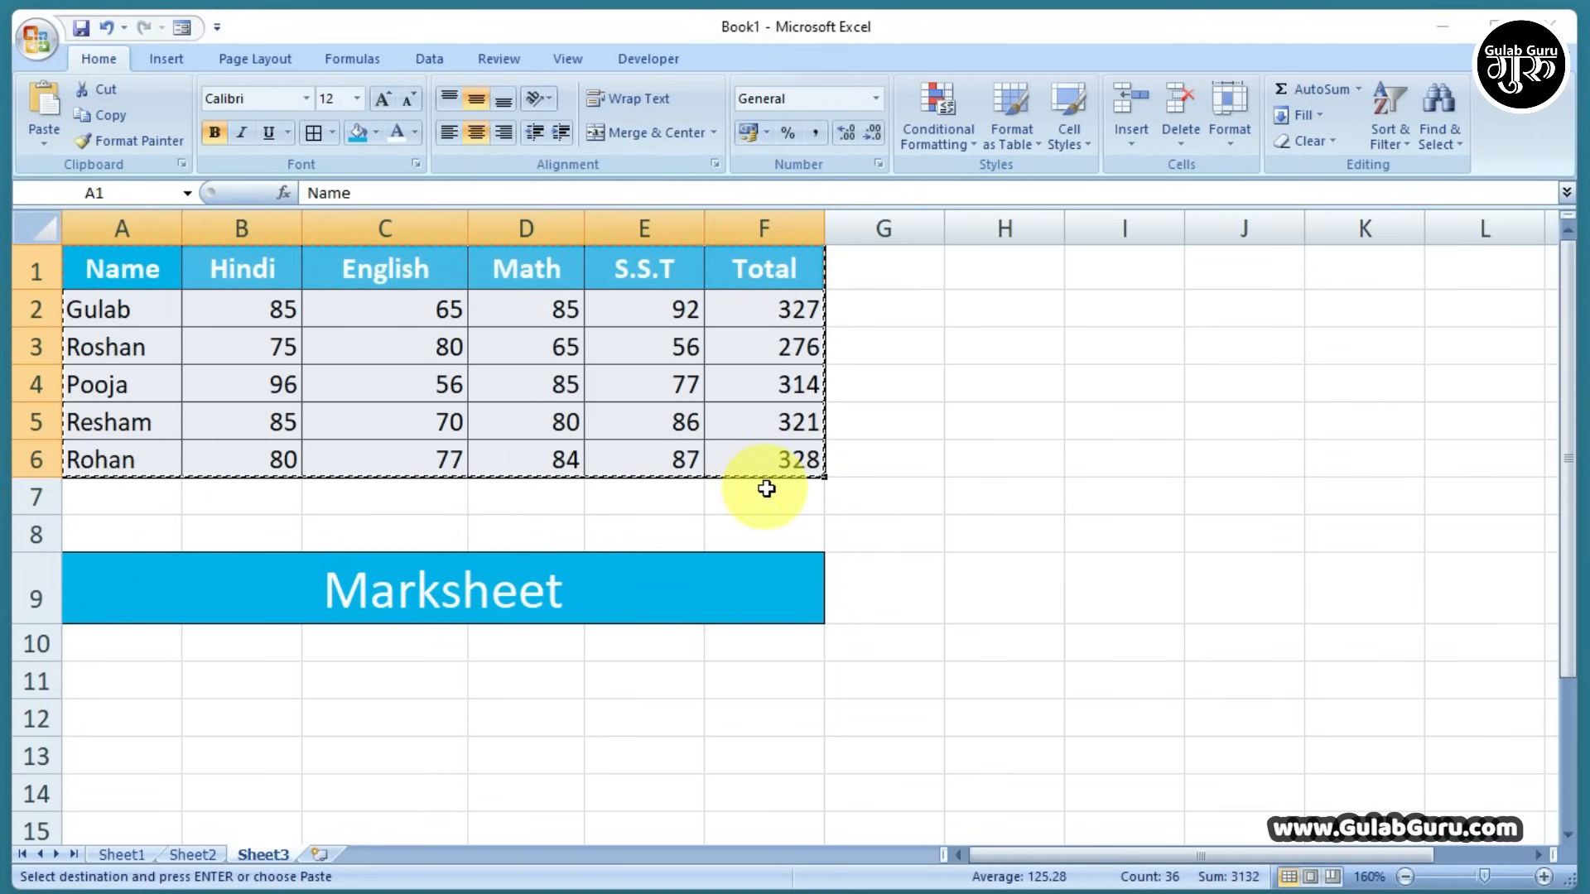
{"action": "left_click", "coordinate": [966, 277]}
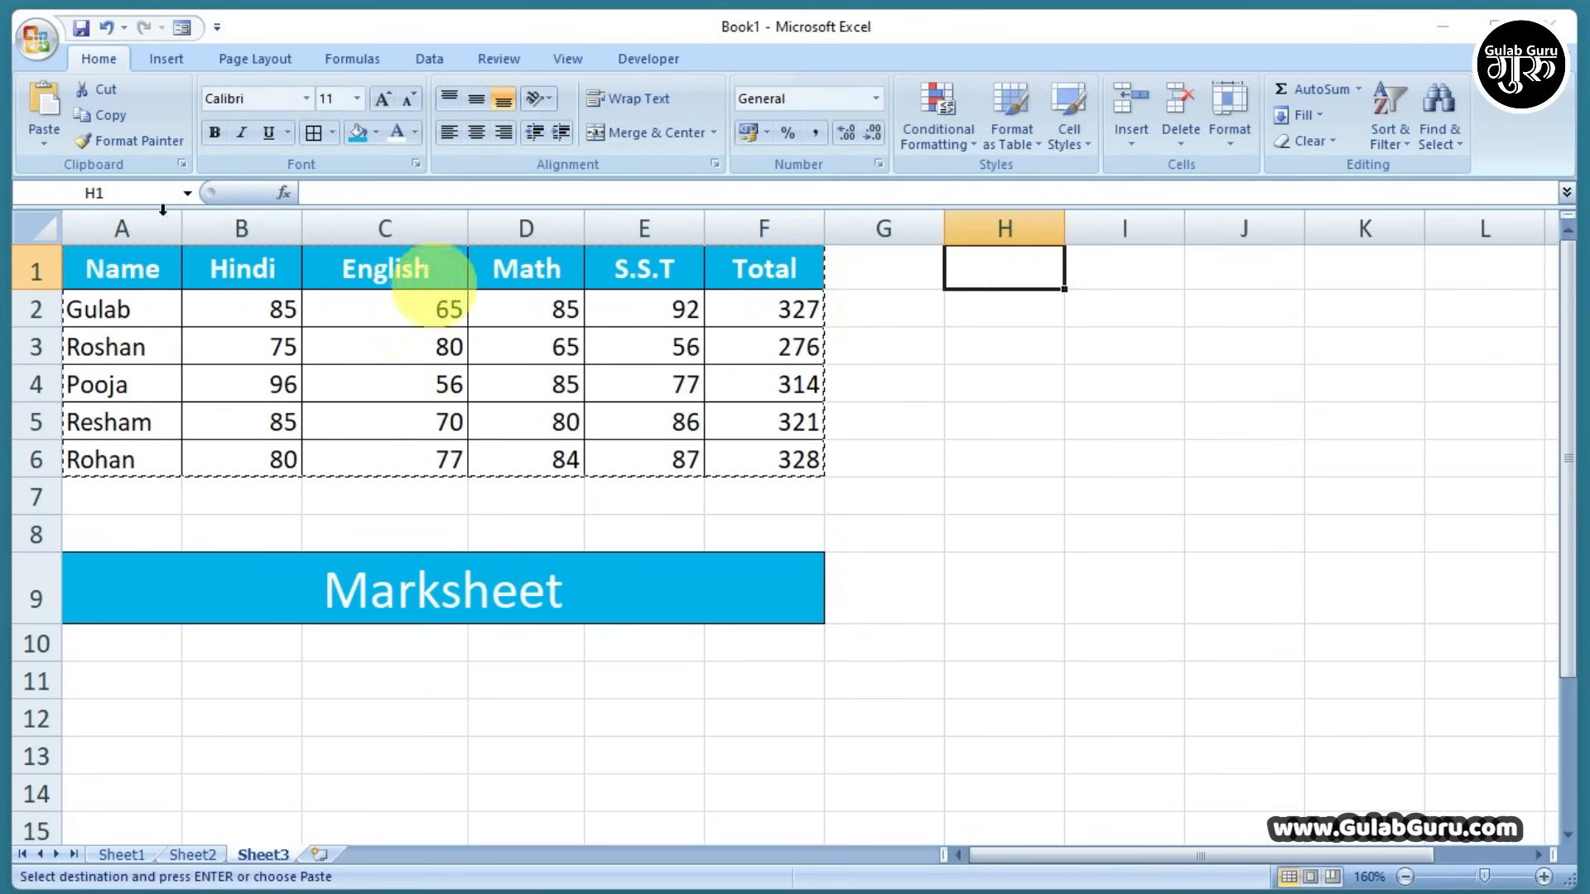
Paste the table copy at H1 on Sheet3, then switch to Sheet2
{"action": "left_click", "coordinate": [37, 101]}
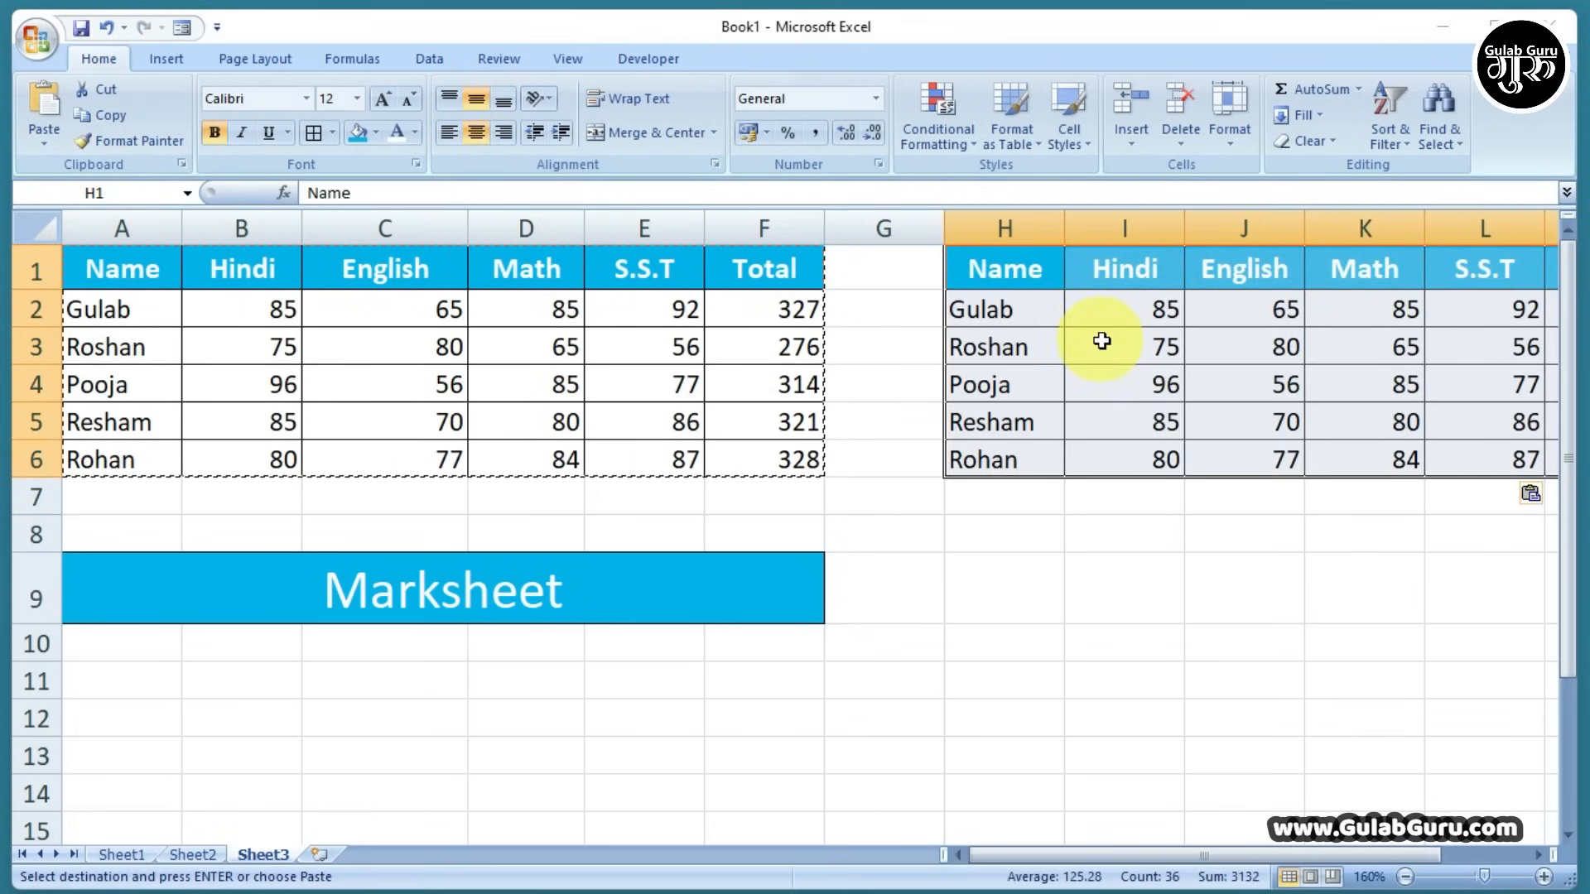
{"action": "left_click", "coordinate": [1002, 538]}
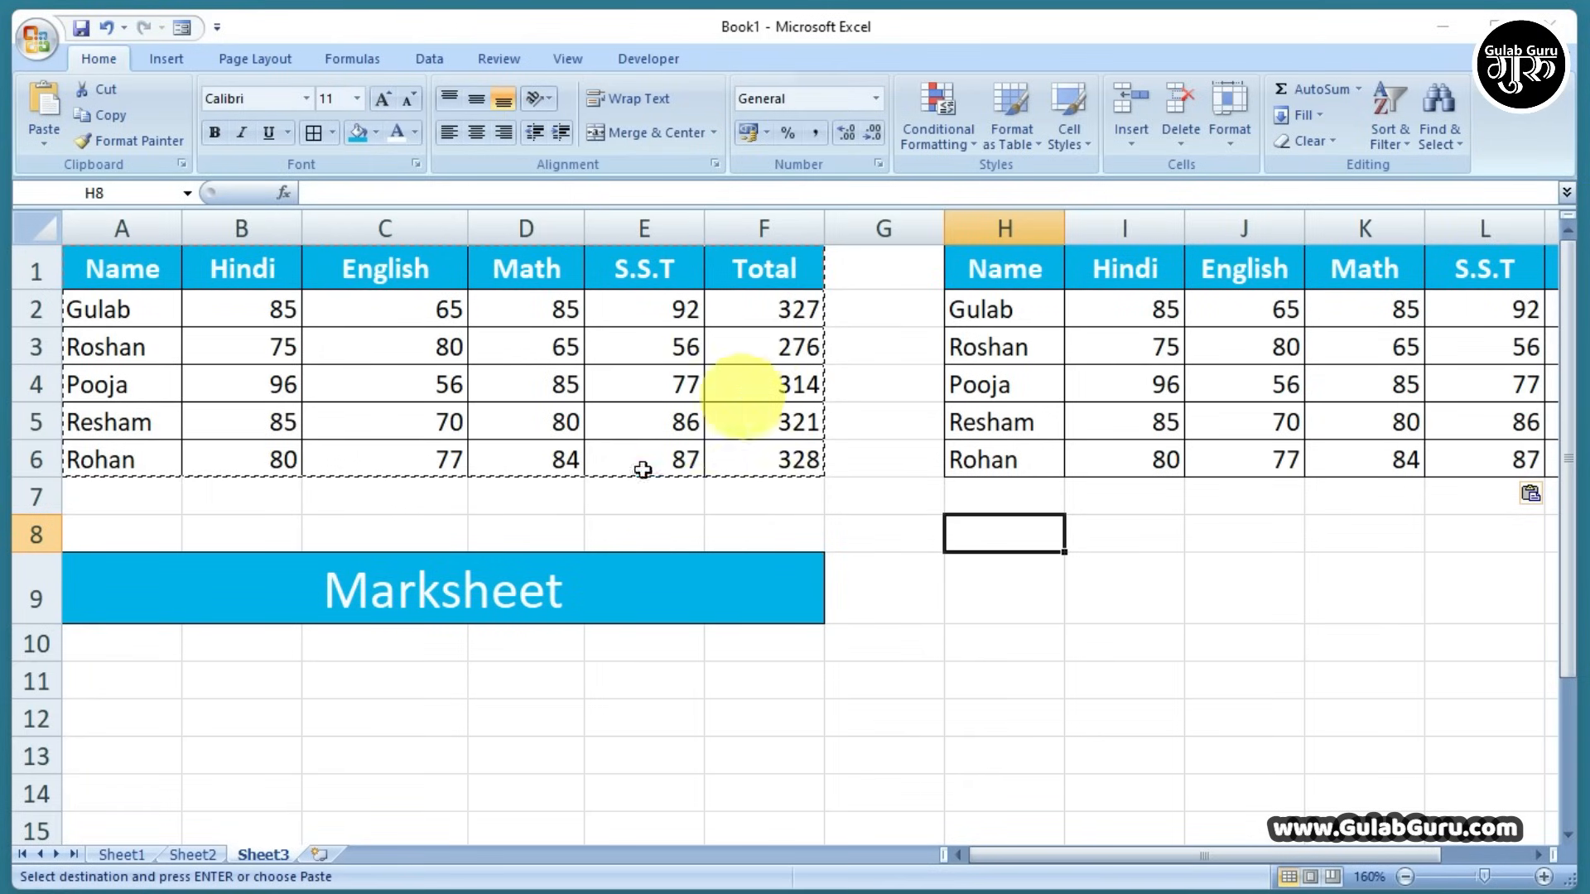
{"action": "left_click", "coordinate": [199, 853]}
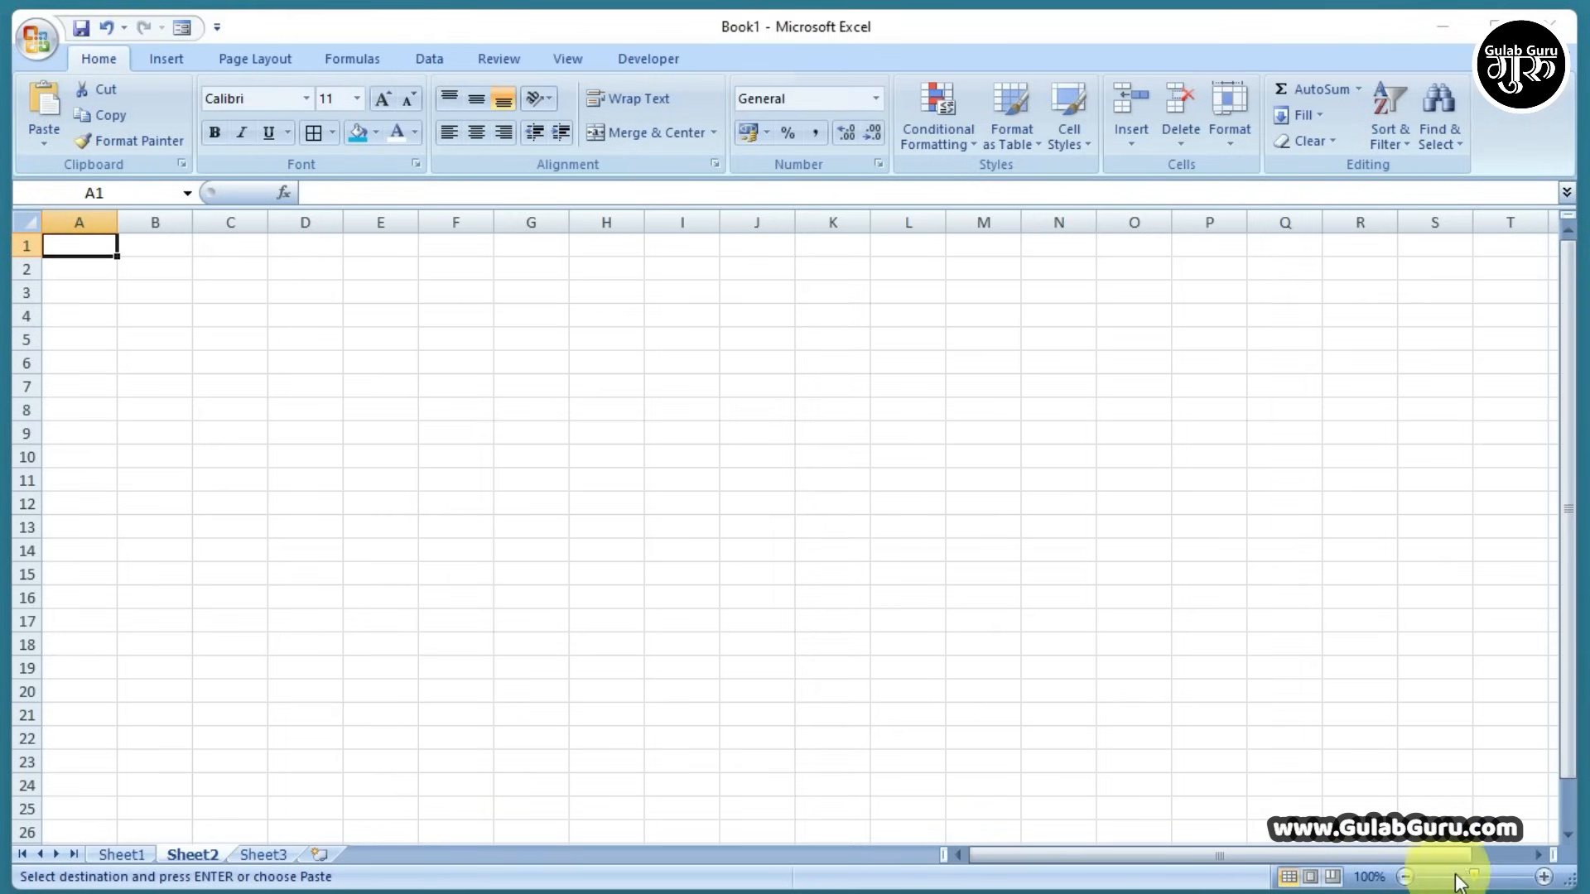
Paste the copied marks table into Sheet2 at A1
{"action": "left_click_drag", "start_coordinate": [1474, 876], "coordinate": [1488, 876]}
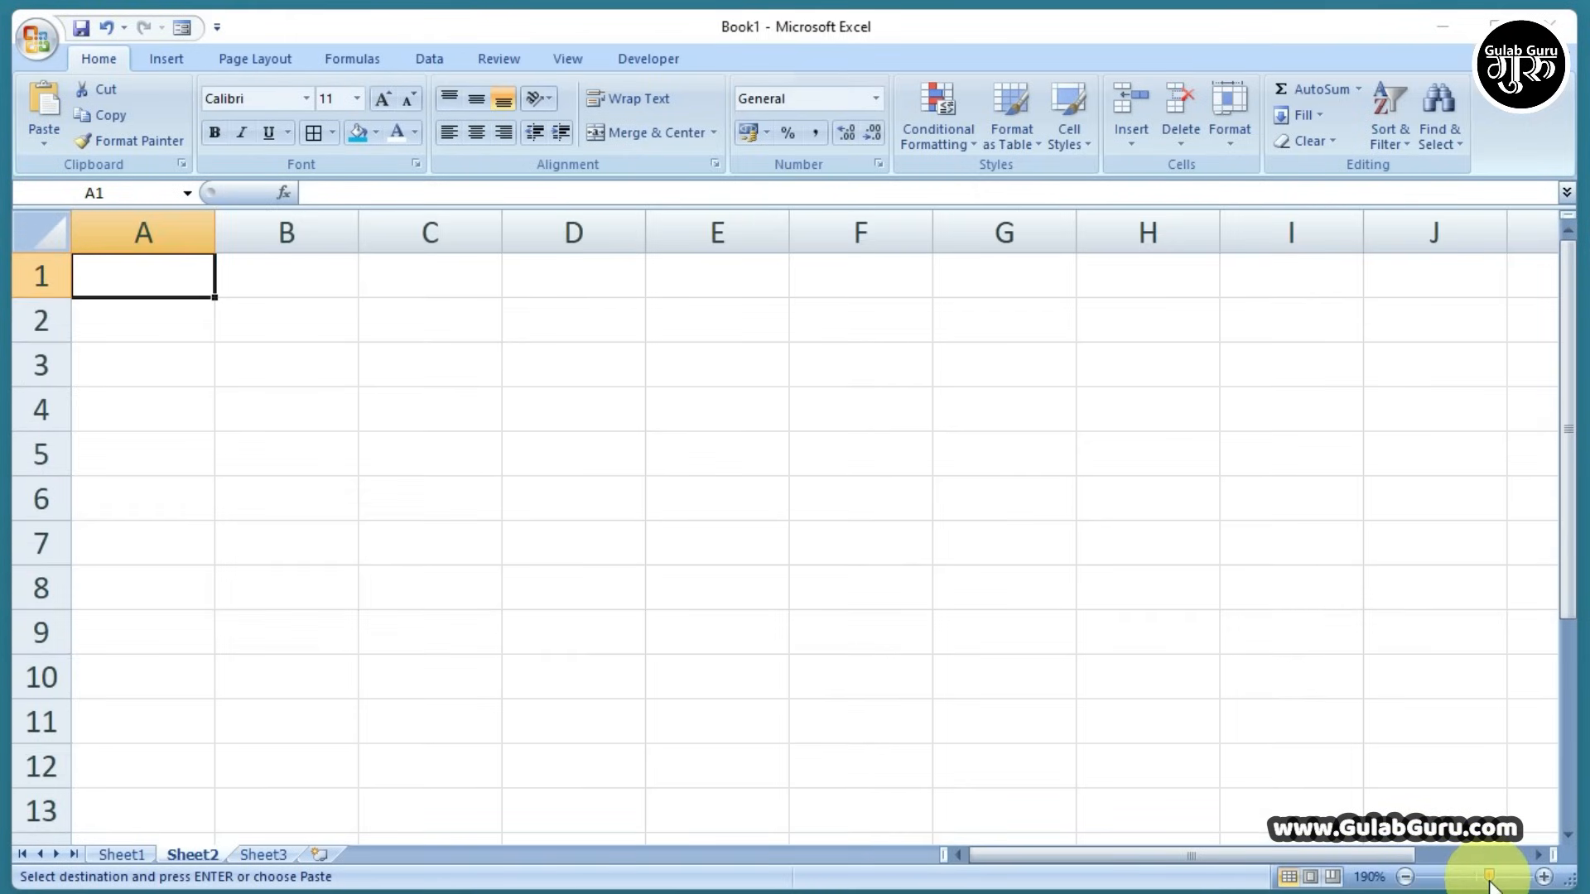
{"action": "left_click", "coordinate": [164, 295]}
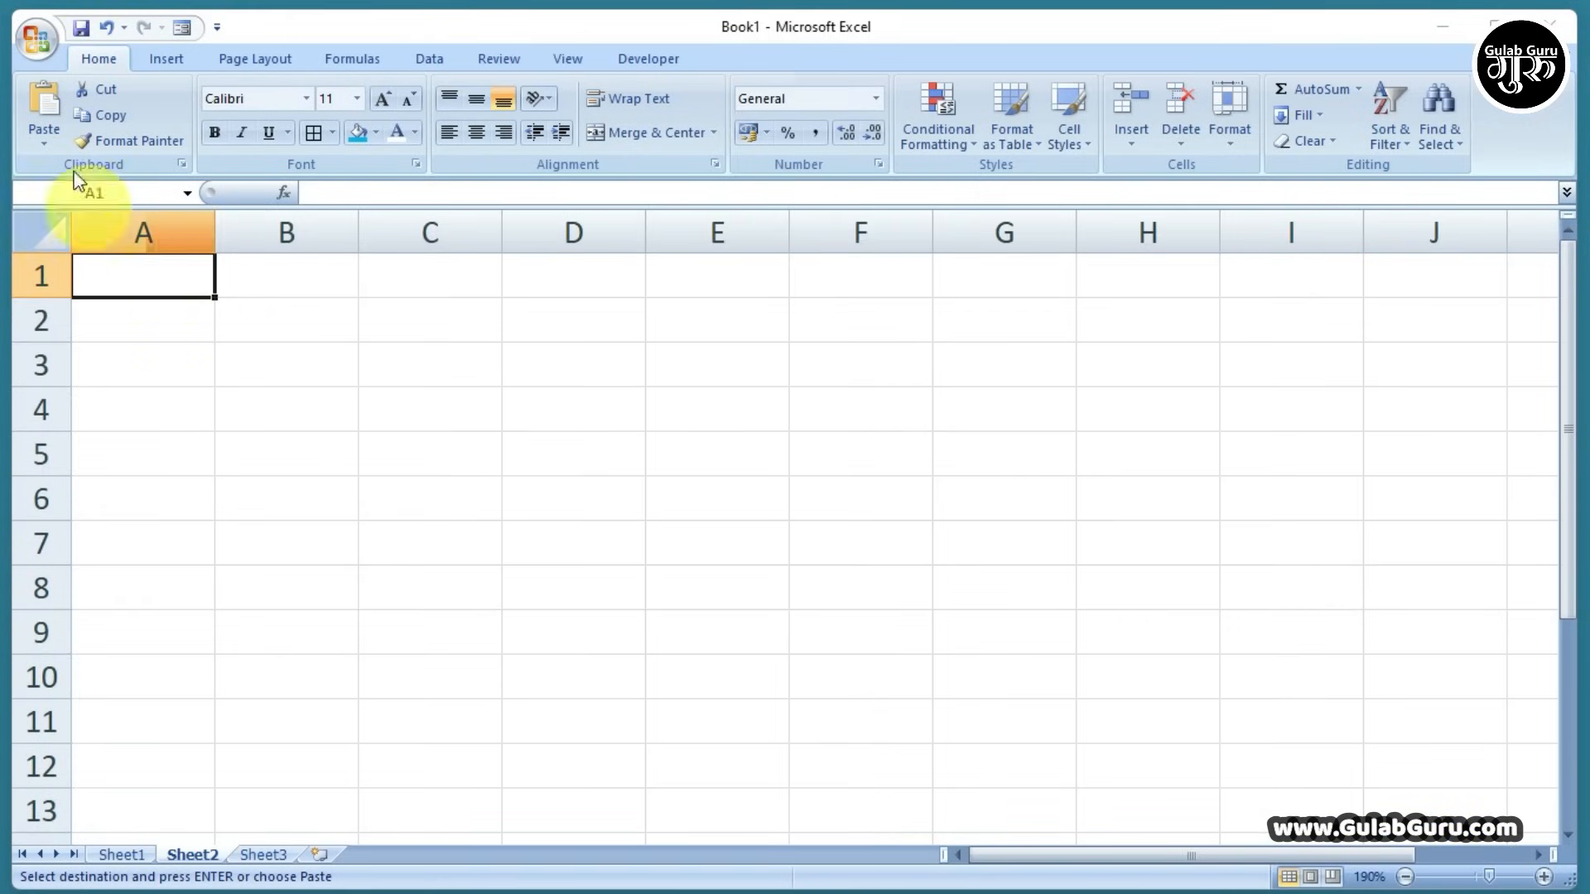
{"action": "left_click", "coordinate": [42, 97]}
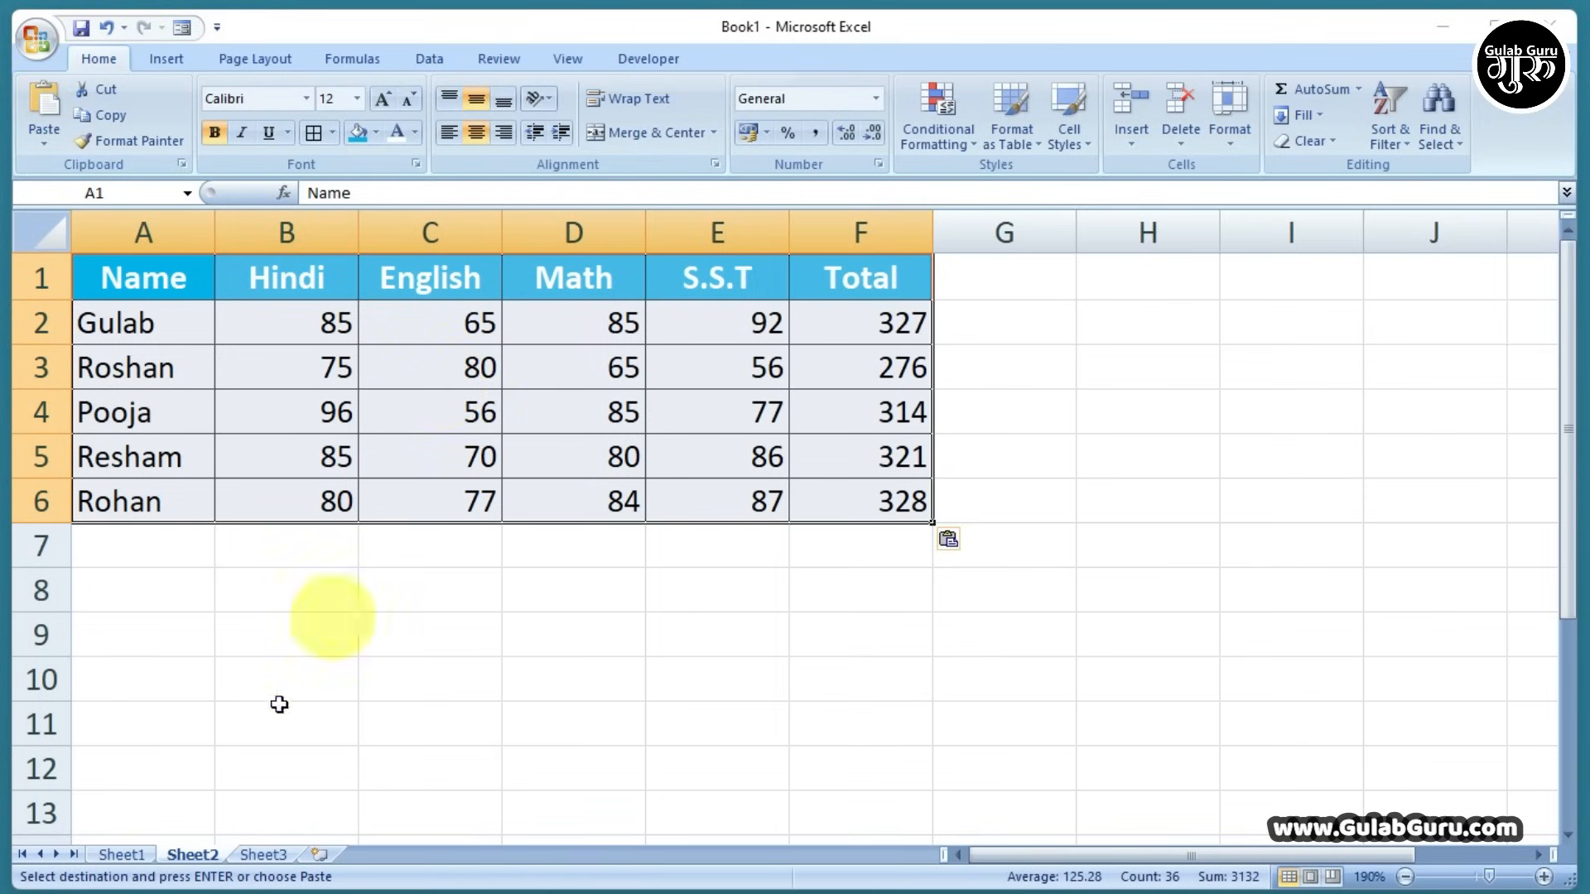
Paste the marks table into Sheet1 at A1, then return to Sheet3
{"action": "left_click", "coordinate": [122, 854]}
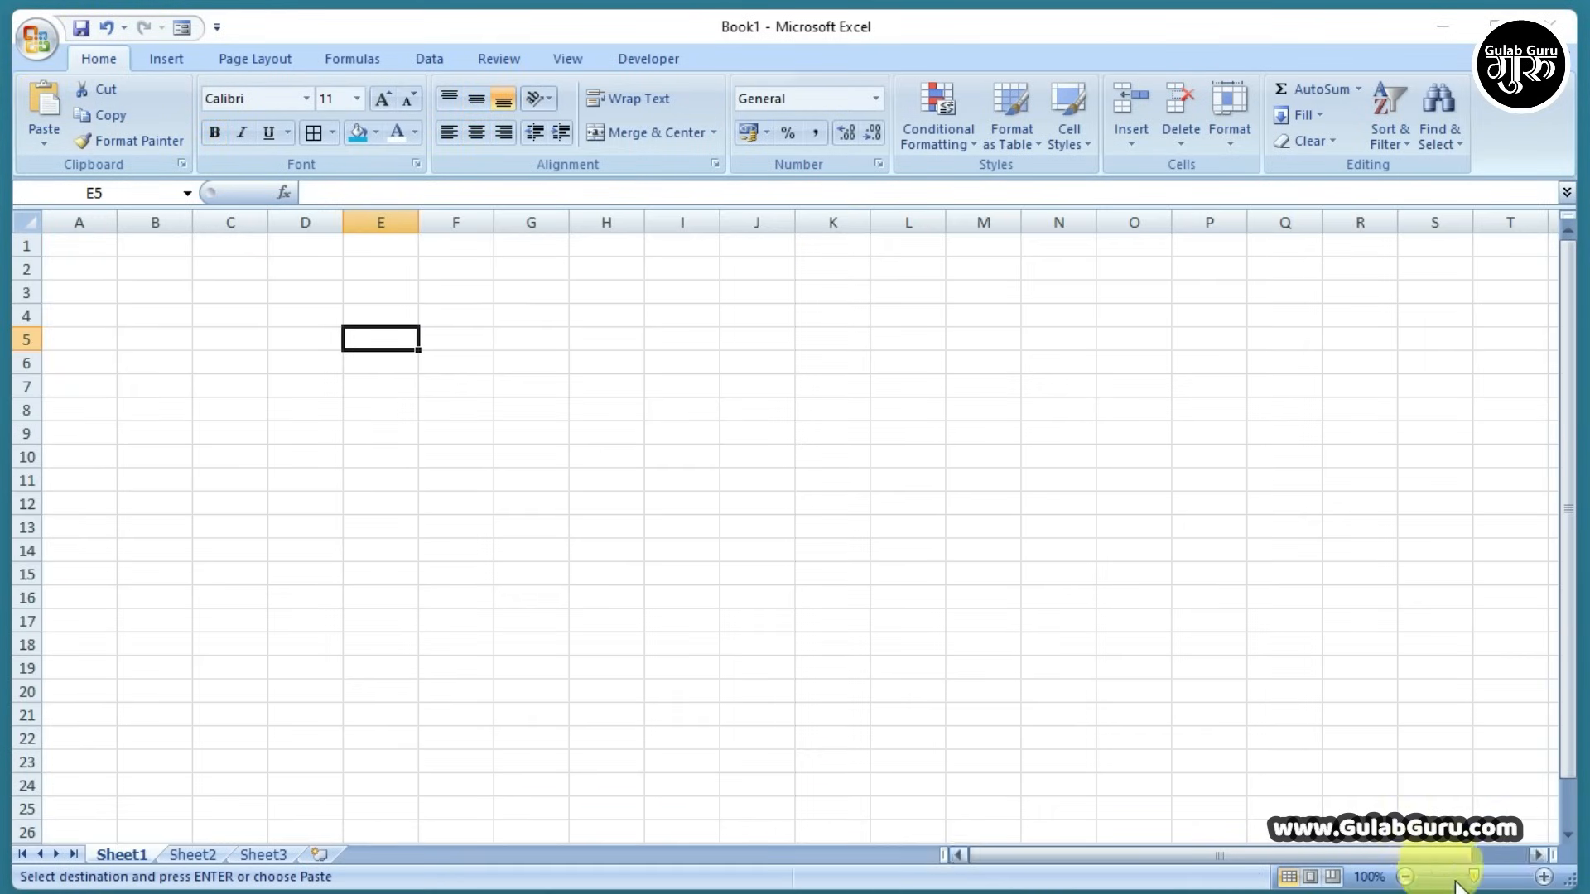
{"action": "left_click_drag", "start_coordinate": [1474, 877], "coordinate": [1493, 877]}
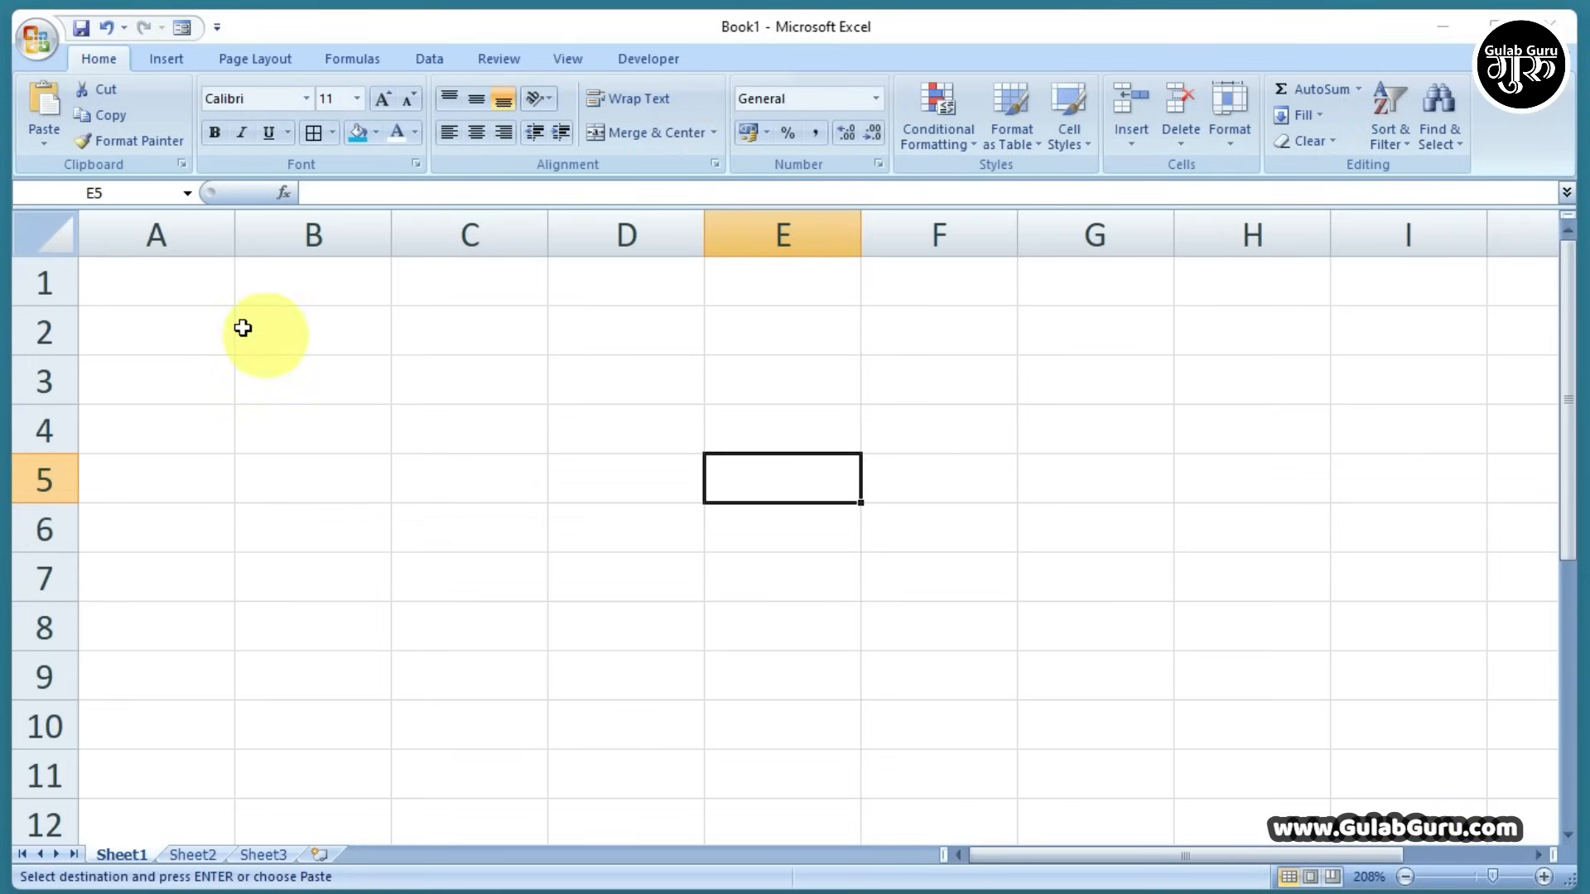
{"action": "left_click", "coordinate": [198, 295]}
{"action": "left_click", "coordinate": [36, 131]}
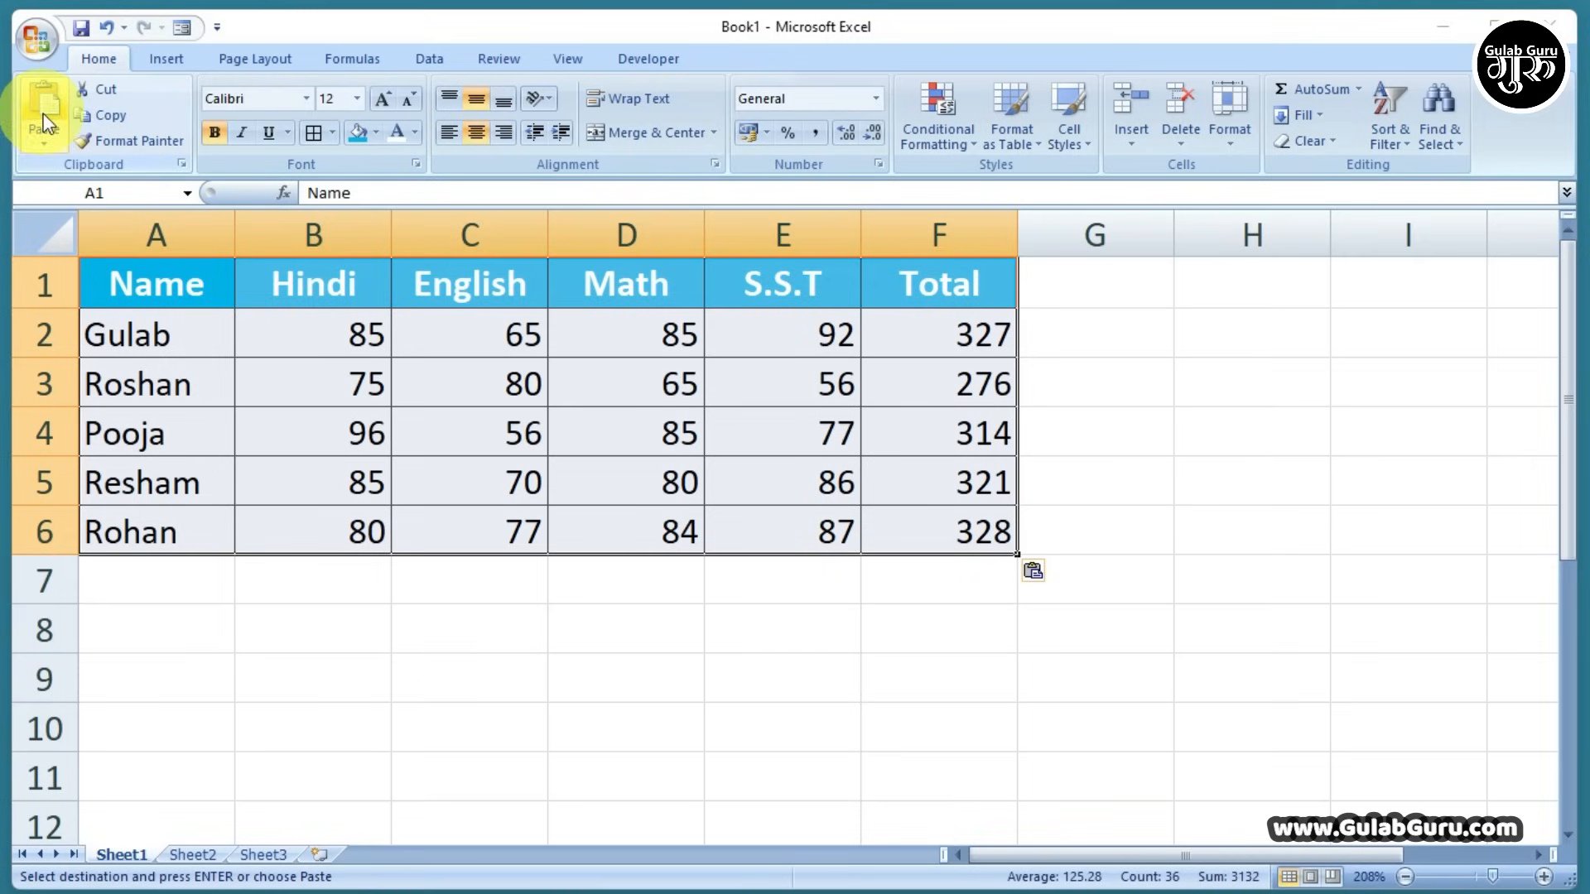
{"action": "left_click", "coordinate": [710, 591]}
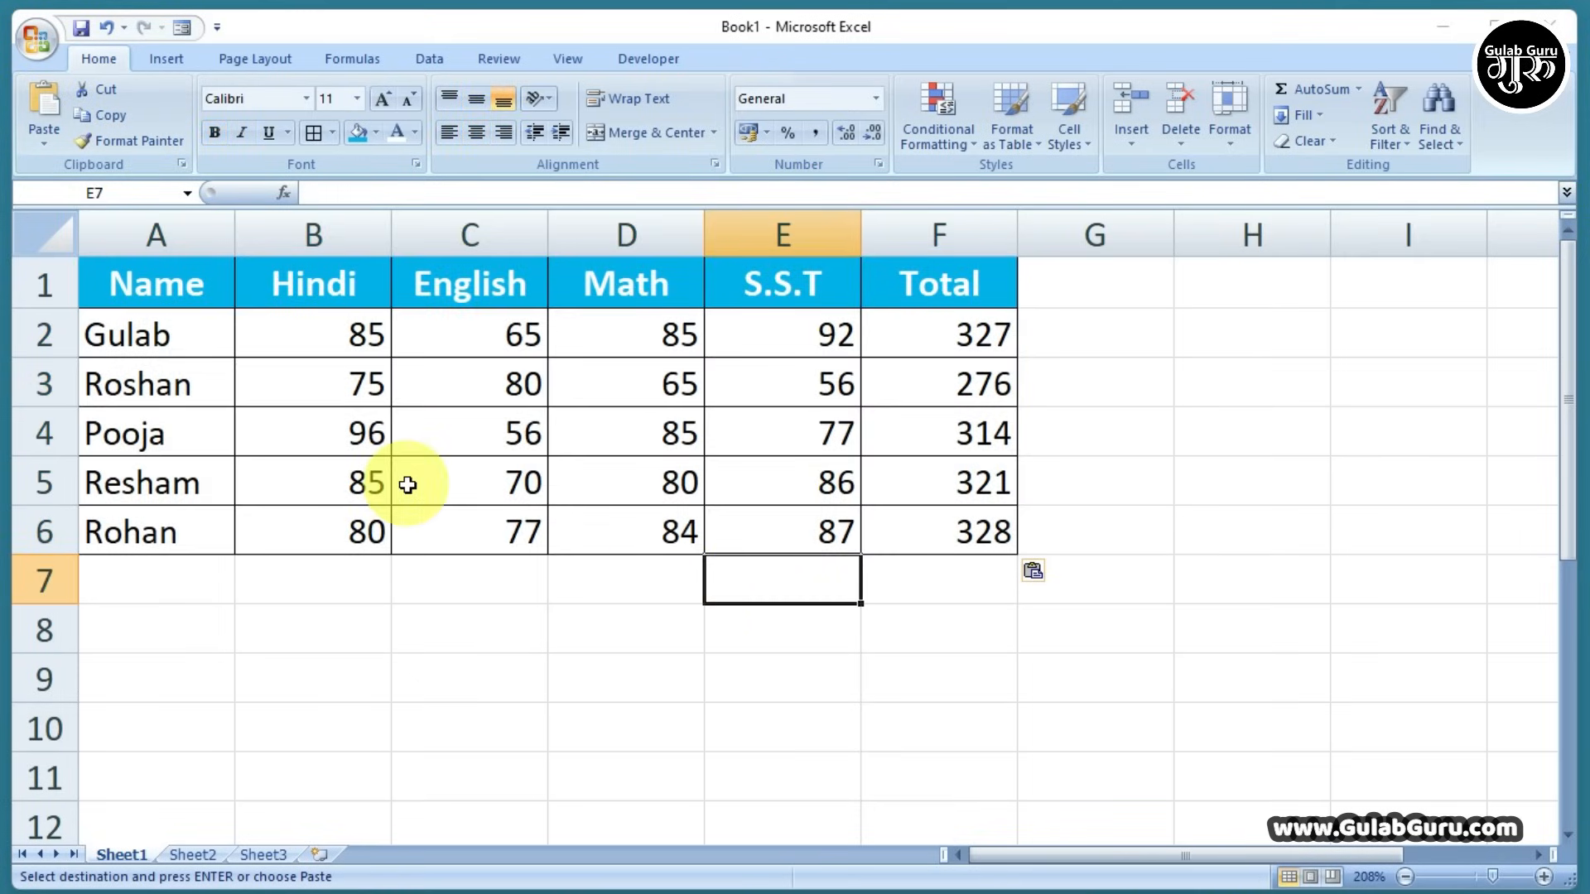
{"action": "left_click", "coordinate": [194, 854]}
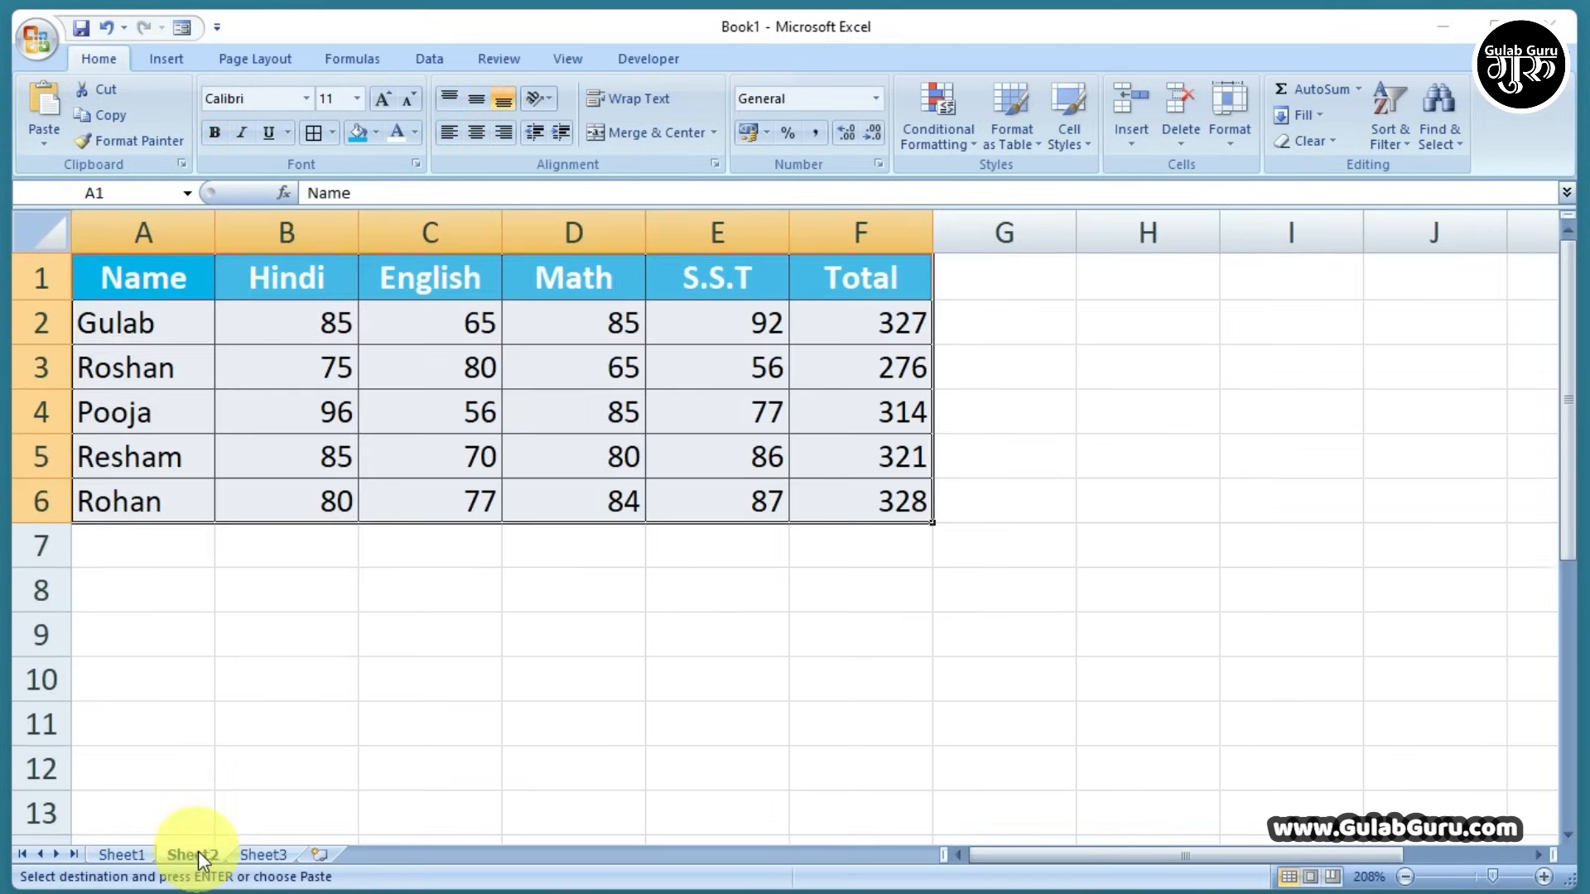
{"action": "left_click", "coordinate": [261, 859]}
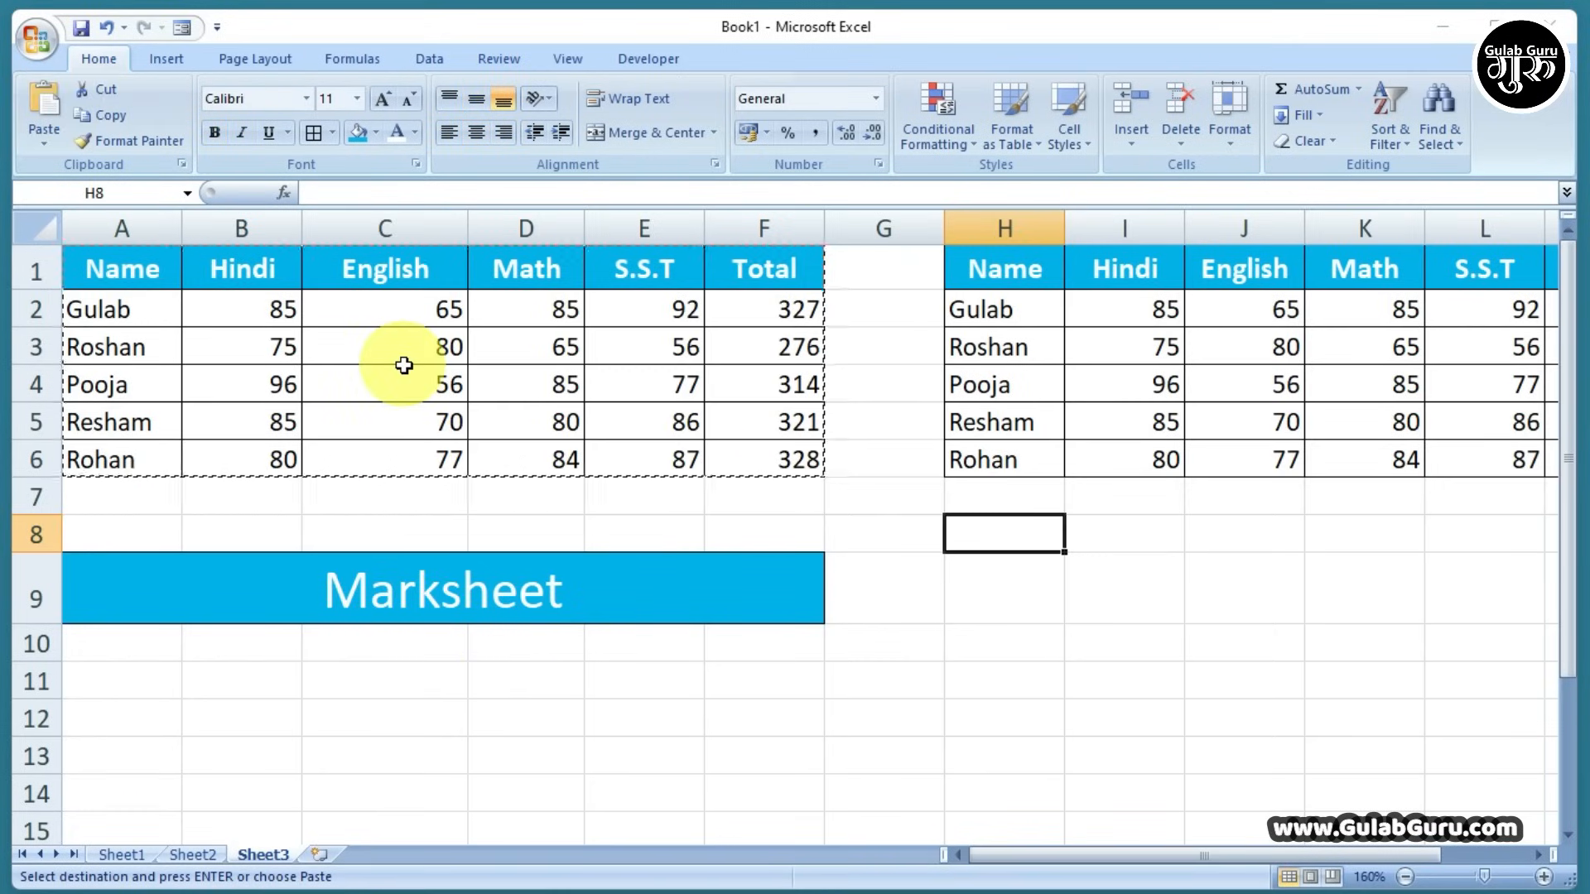
{"action": "left_click_drag", "start_coordinate": [124, 266], "coordinate": [791, 465]}
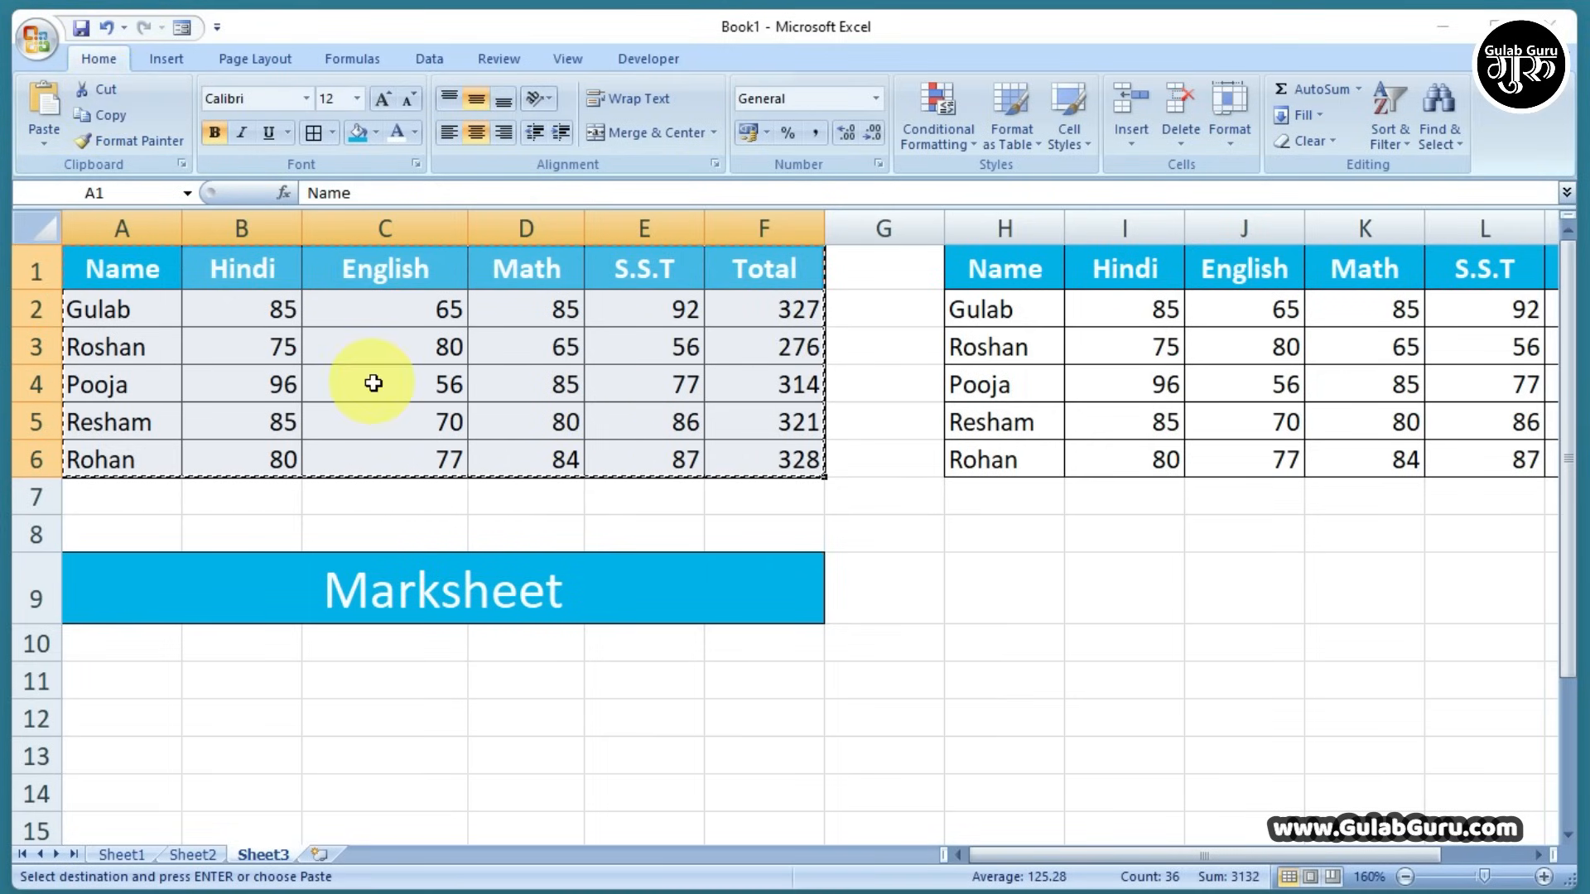
{"action": "left_click", "coordinate": [120, 855]}
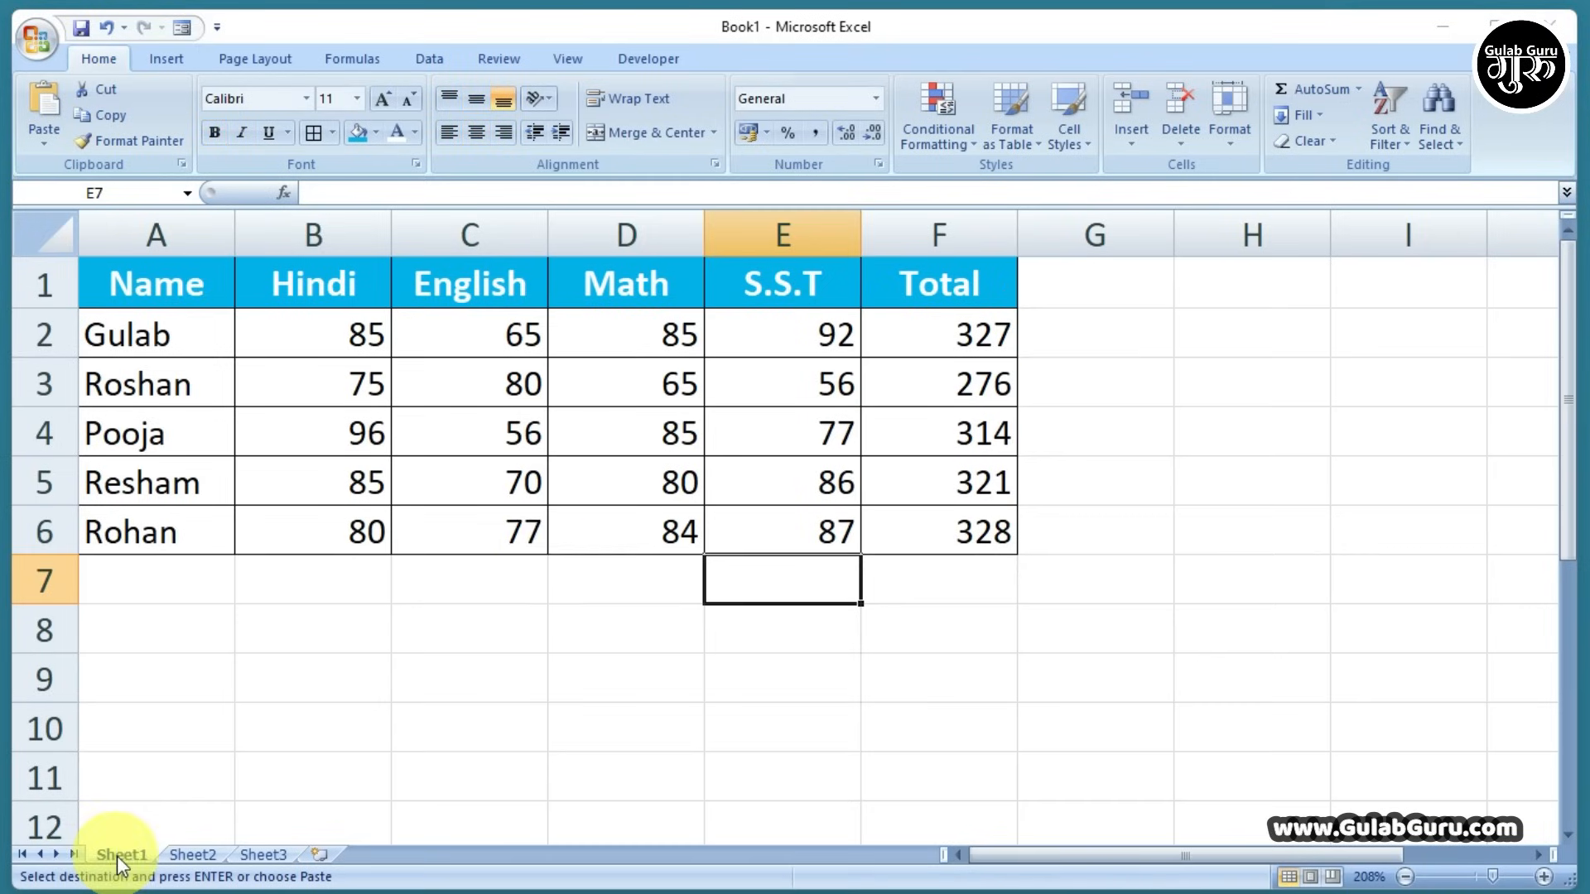
{"action": "left_click", "coordinate": [155, 290]}
{"action": "left_click", "coordinate": [101, 115]}
{"action": "left_click", "coordinate": [42, 96]}
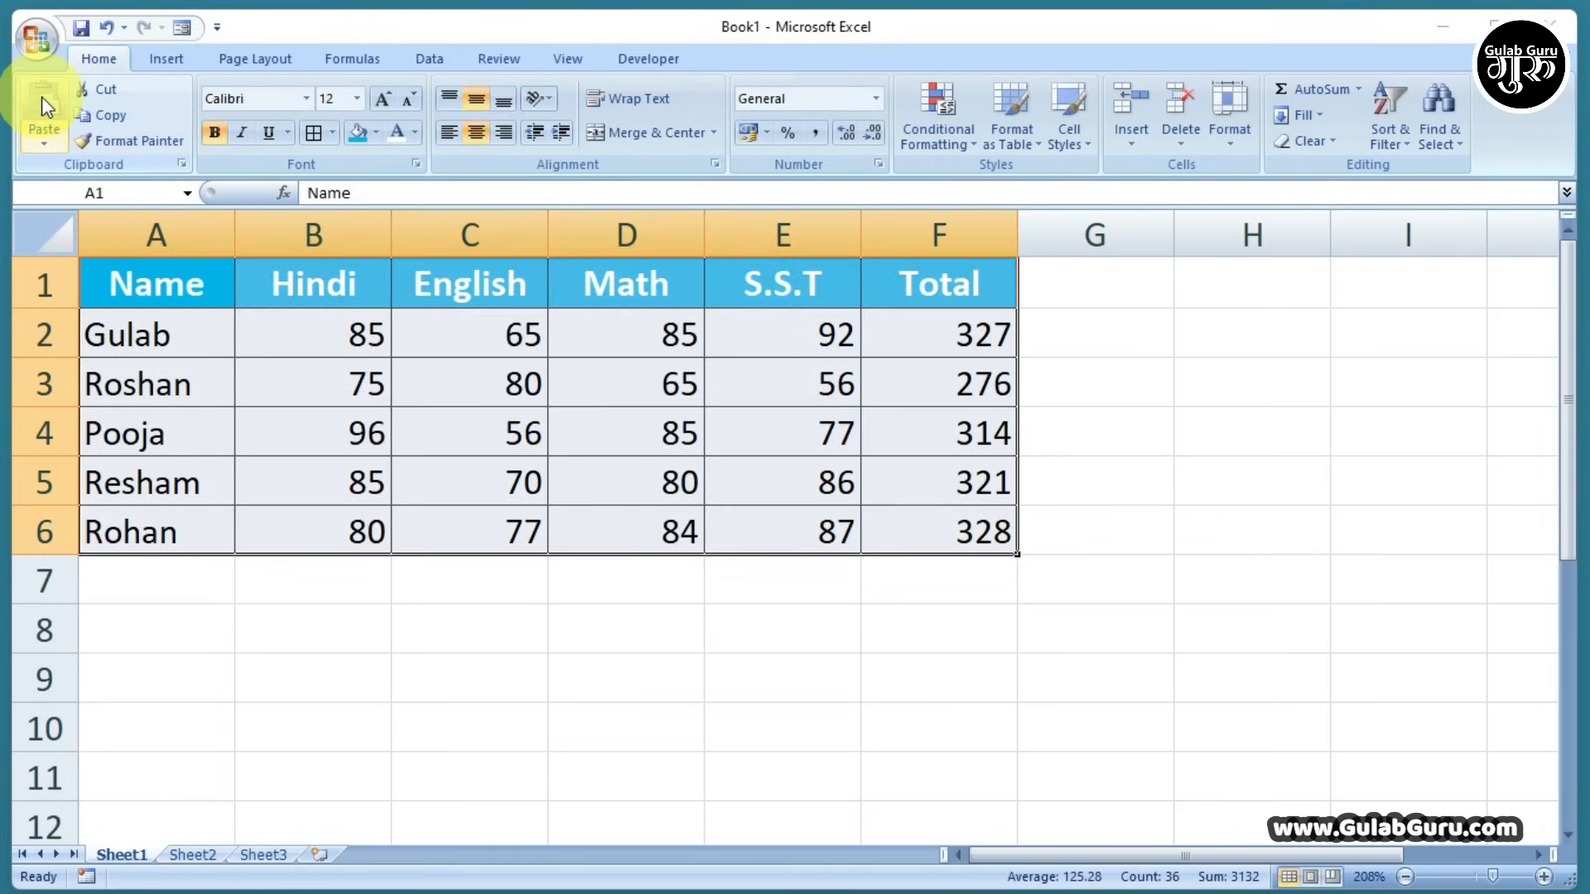
{"action": "left_click", "coordinate": [260, 856]}
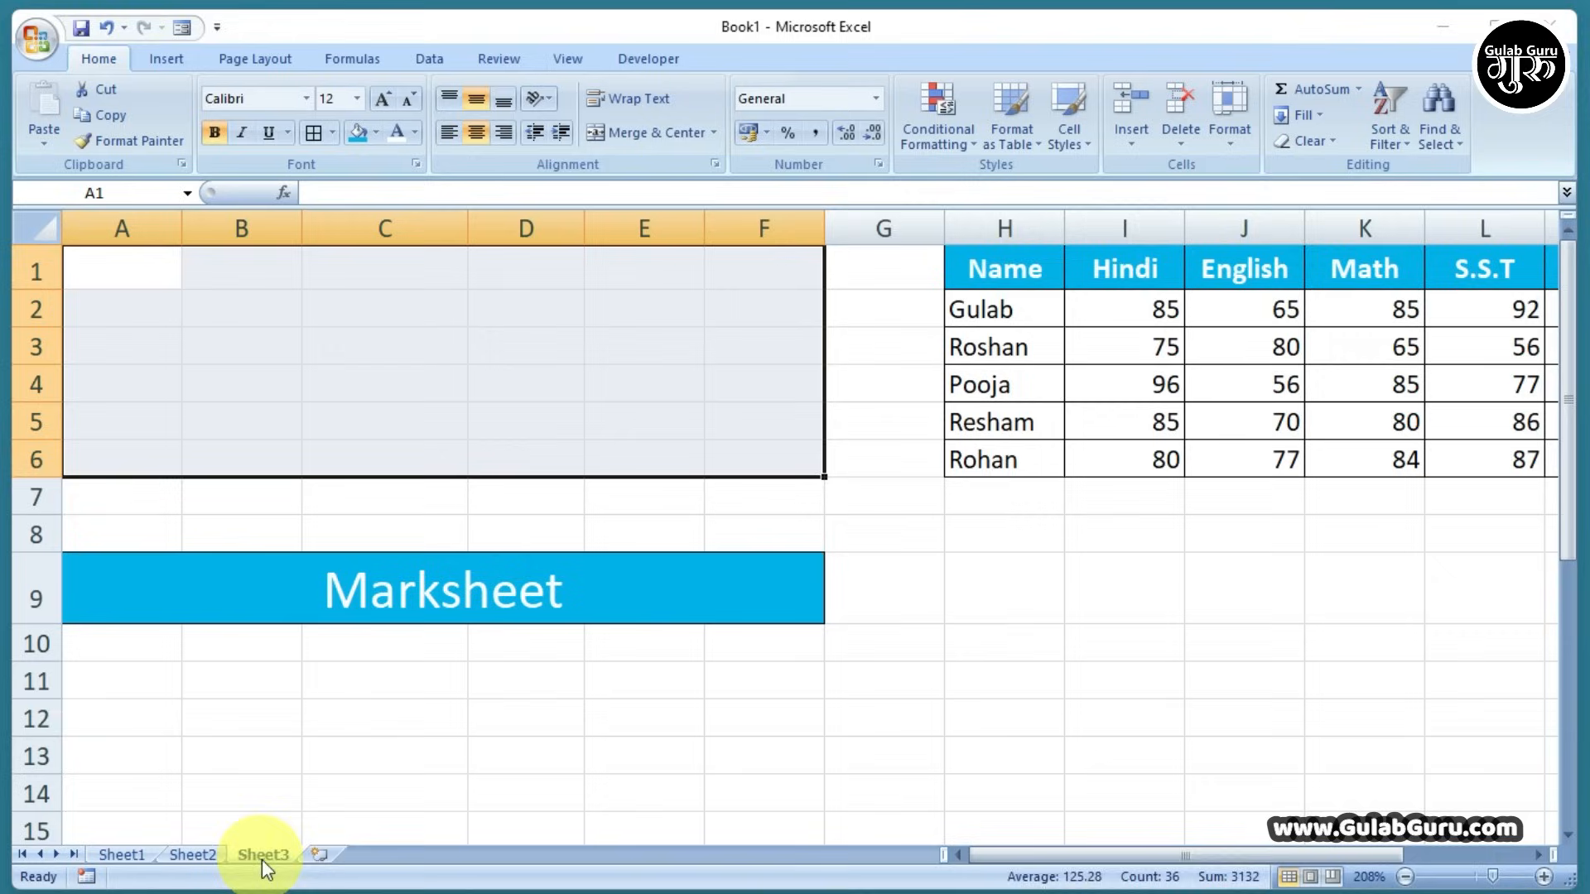
{"action": "left_click", "coordinate": [290, 363]}
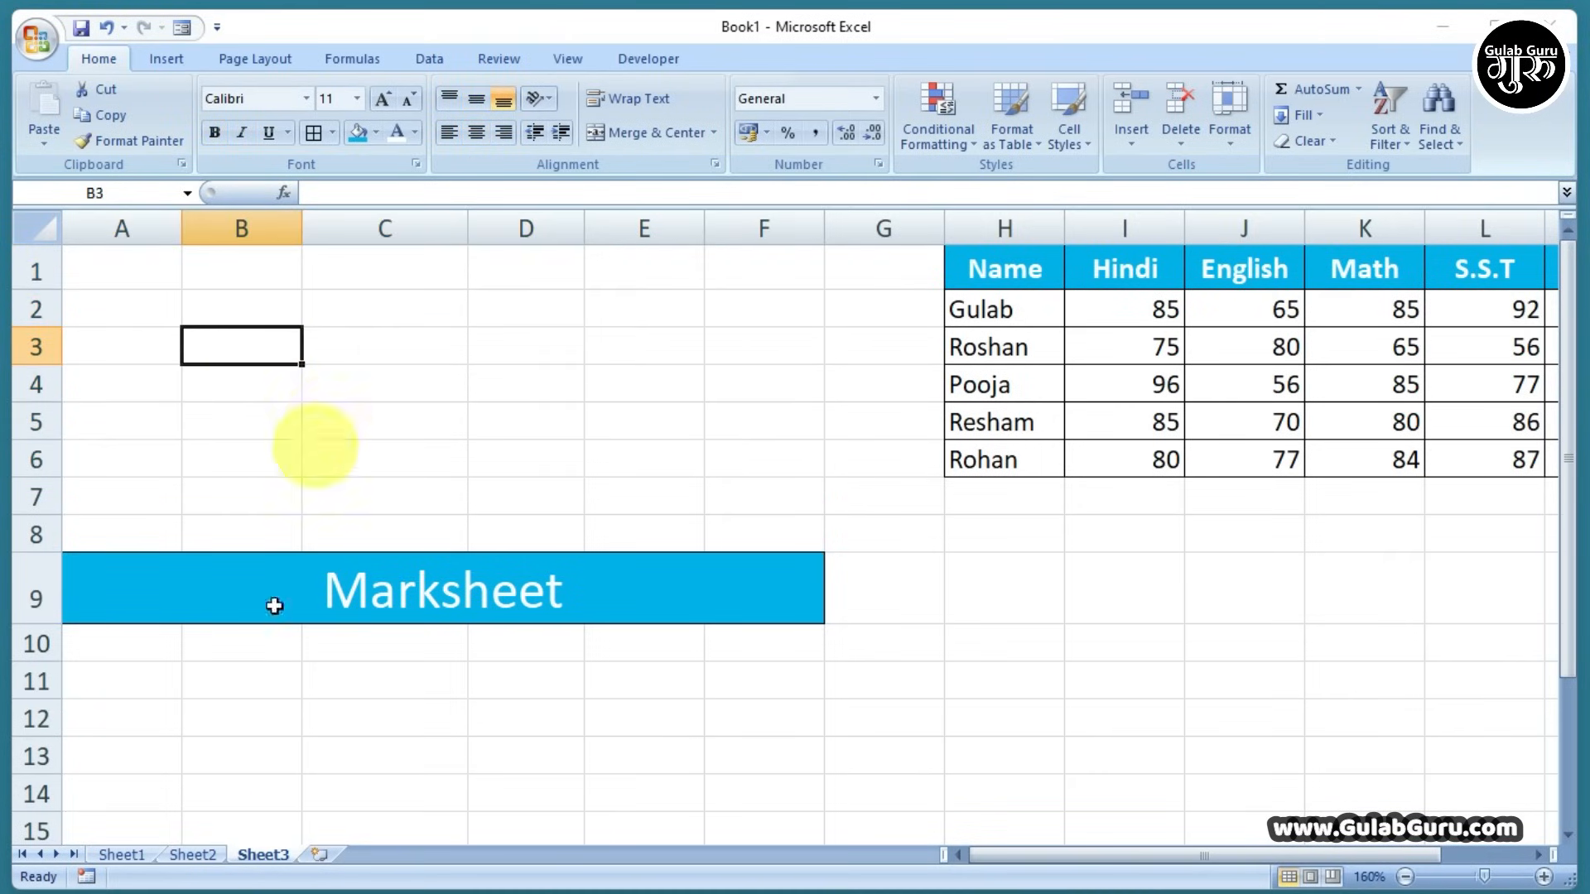
{"action": "left_click", "coordinate": [120, 856]}
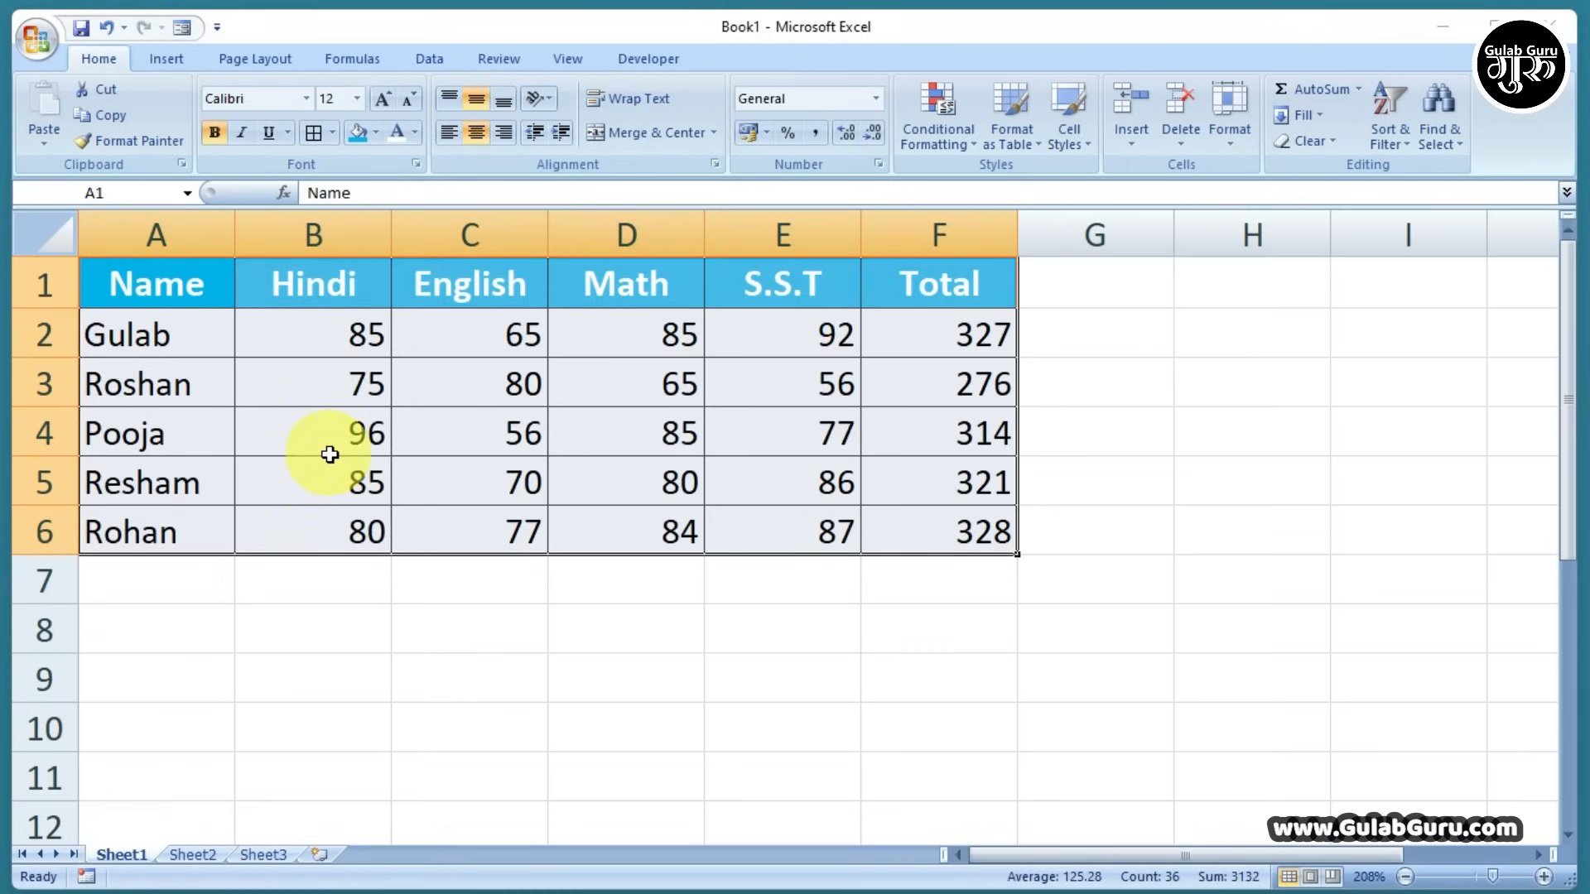
{"action": "left_click", "coordinate": [263, 855]}
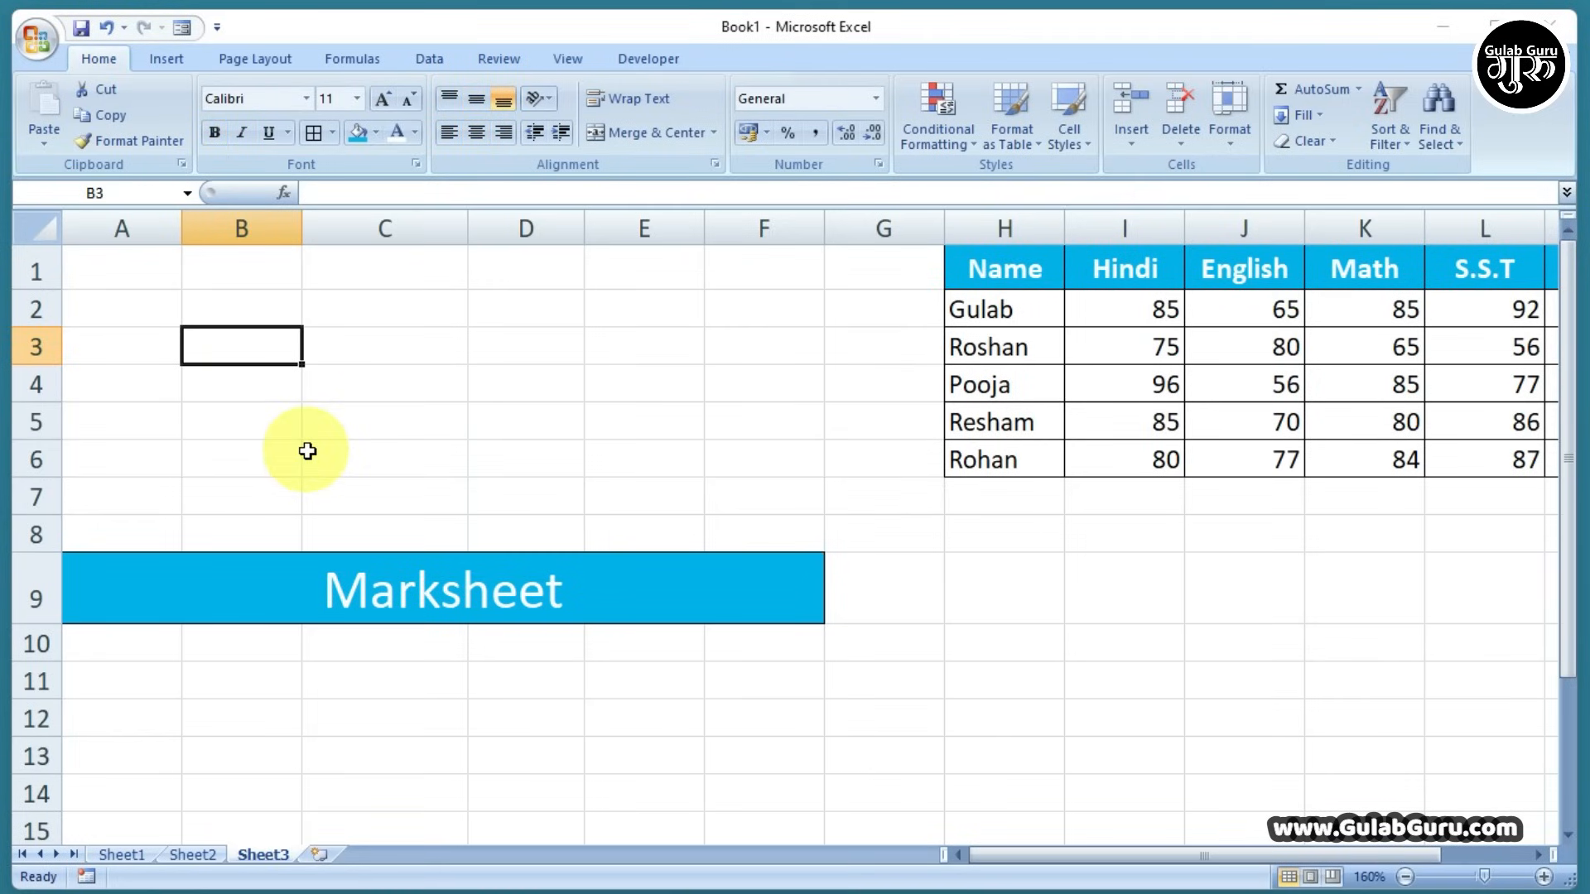
{"action": "key", "text": "ctrl+Page_Up"}
{"action": "key", "text": "ctrl+Page_Up"}
{"action": "key", "text": "ctrl+c"}
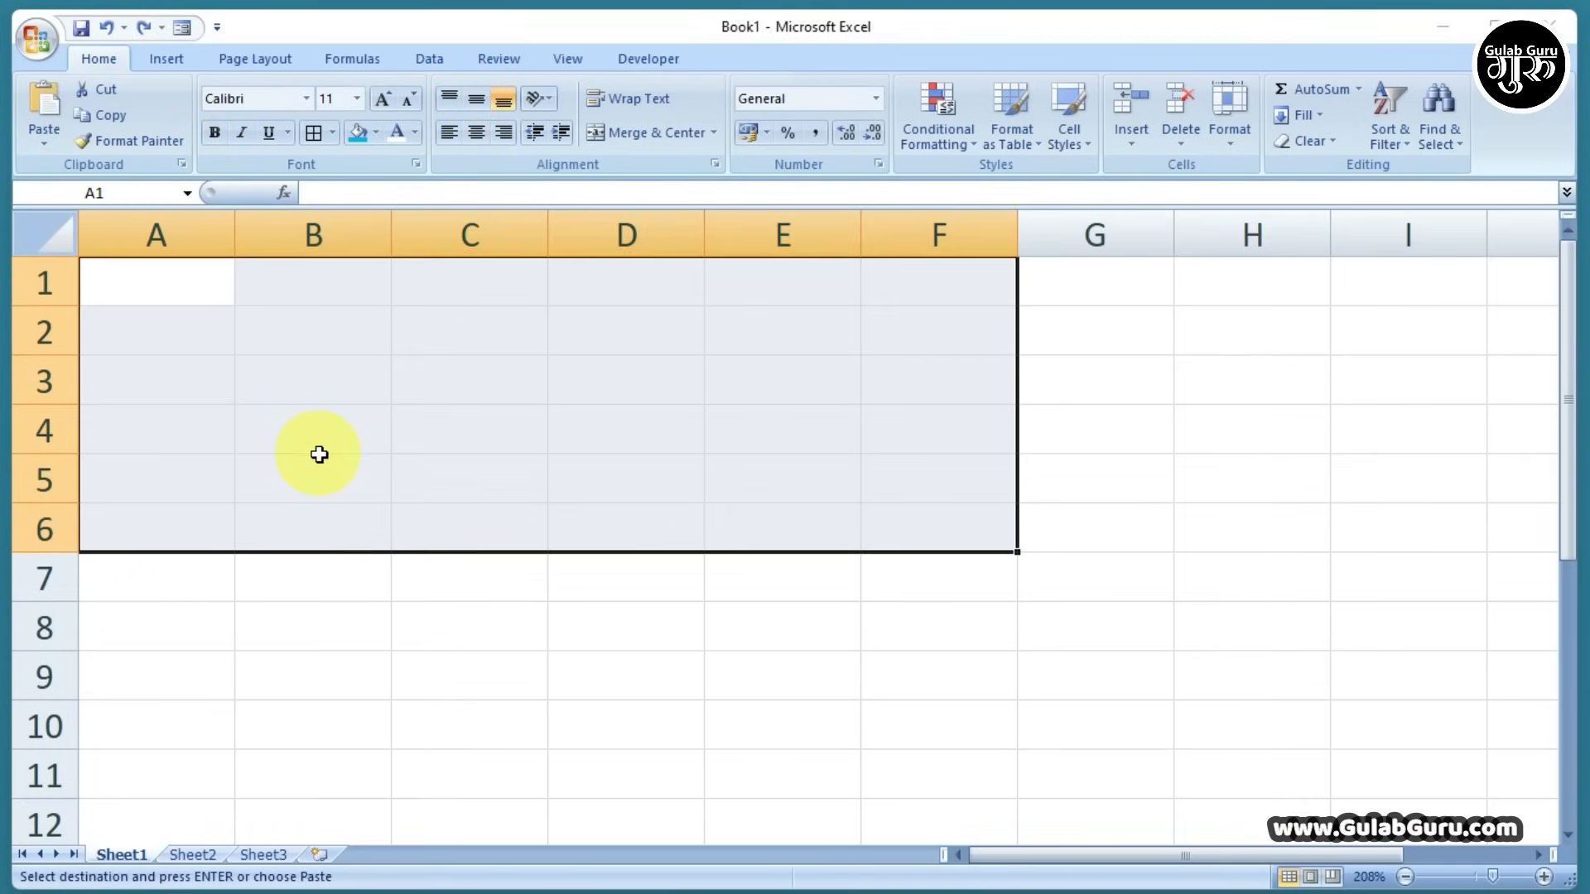
{"action": "left_click", "coordinate": [263, 854]}
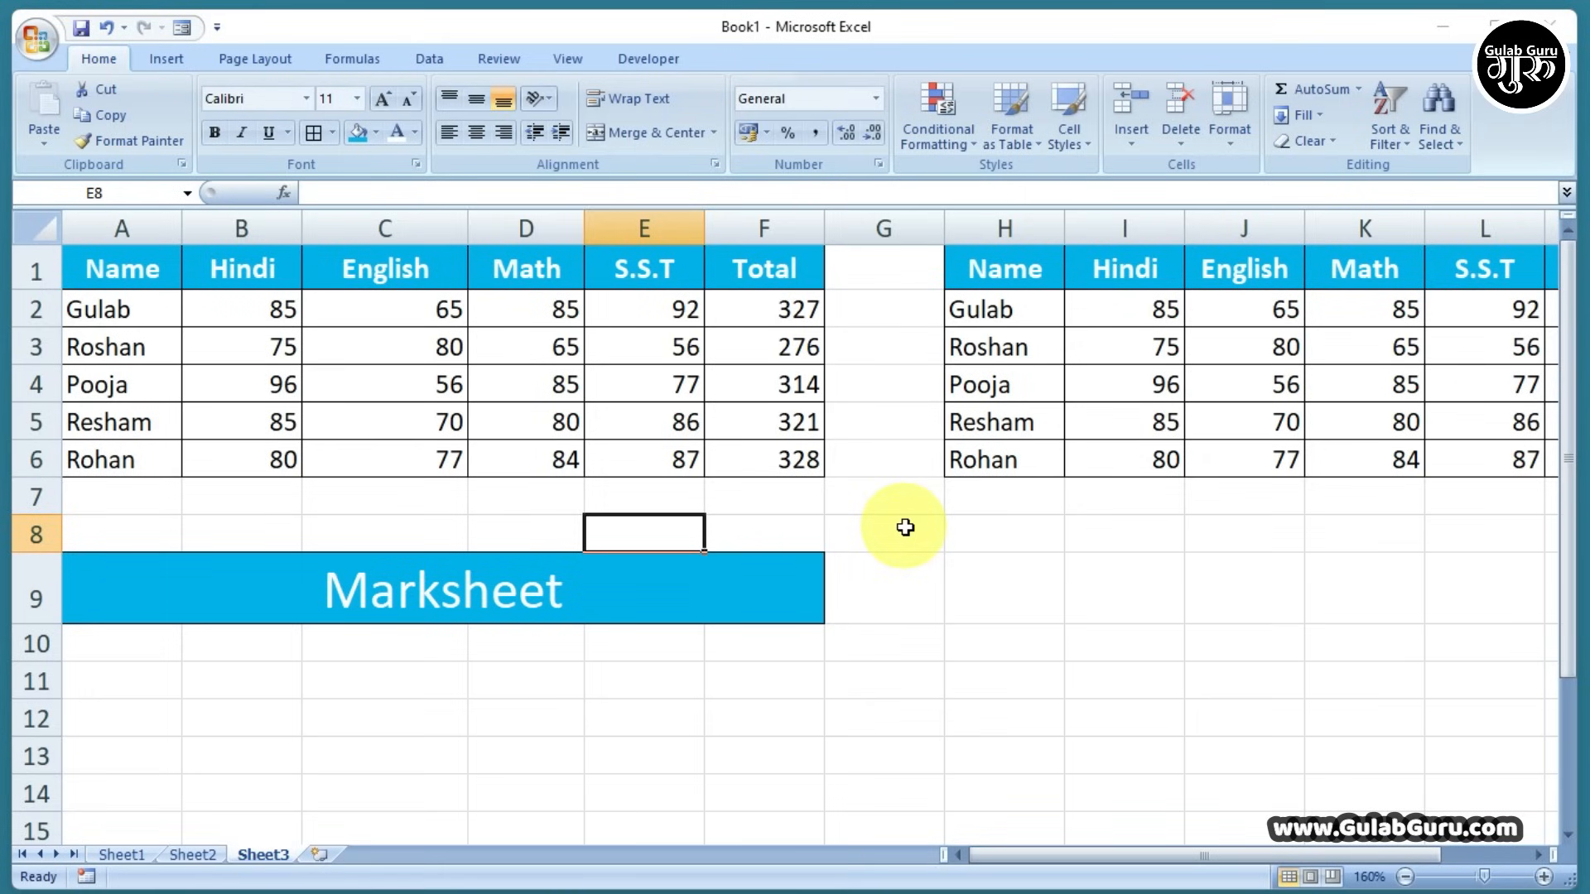
{"action": "left_click_drag", "start_coordinate": [142, 265], "coordinate": [716, 450]}
{"action": "left_click", "coordinate": [717, 450]}
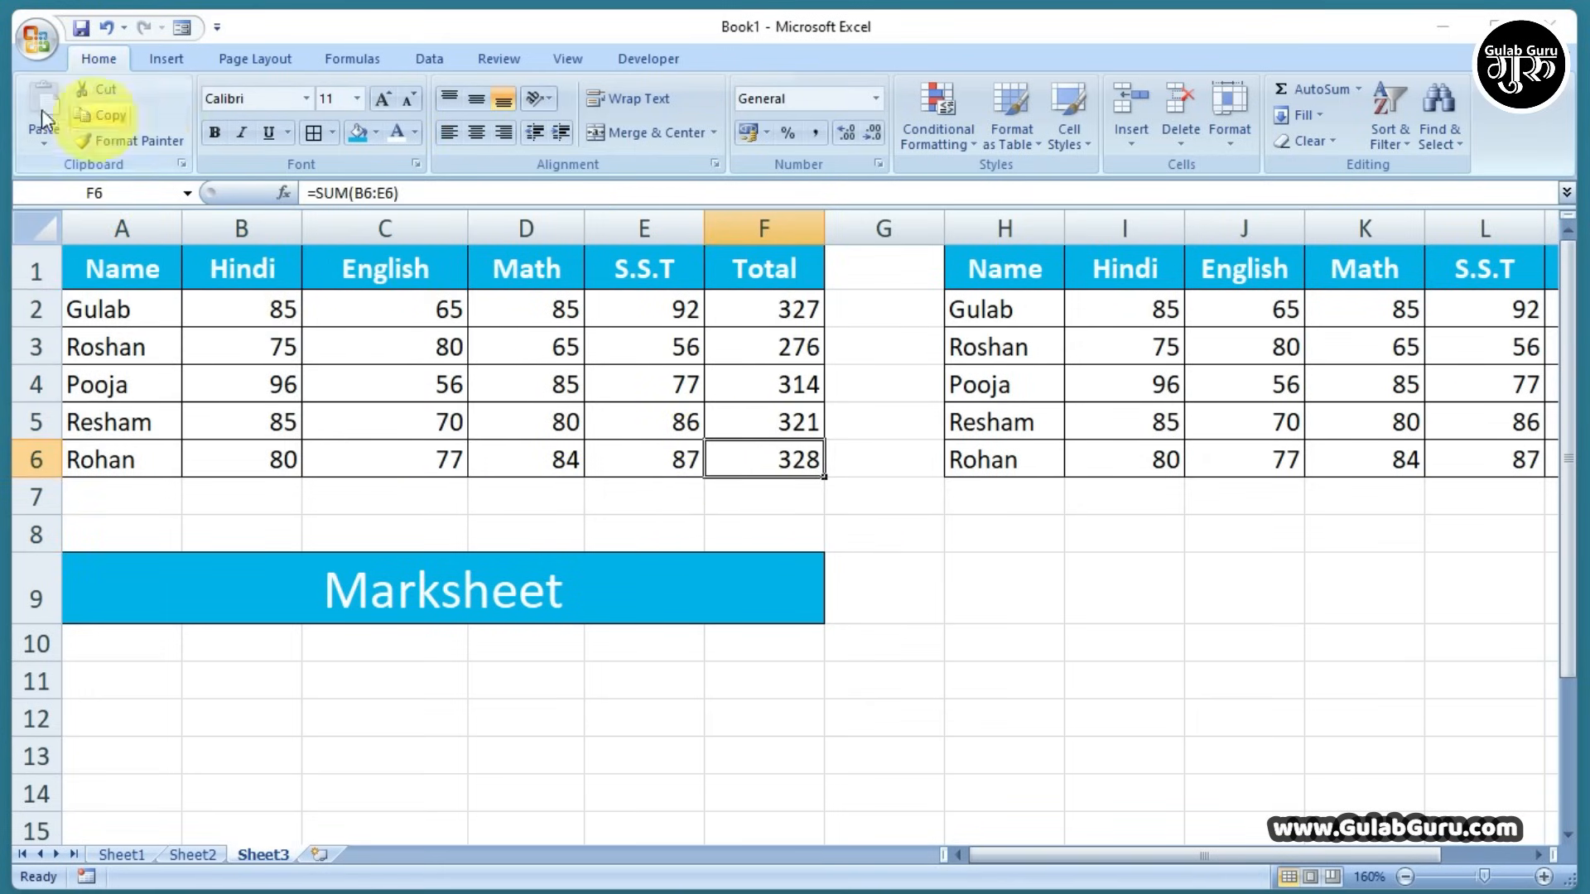
{"action": "left_click_drag", "start_coordinate": [124, 265], "coordinate": [756, 472]}
{"action": "left_click", "coordinate": [753, 505]}
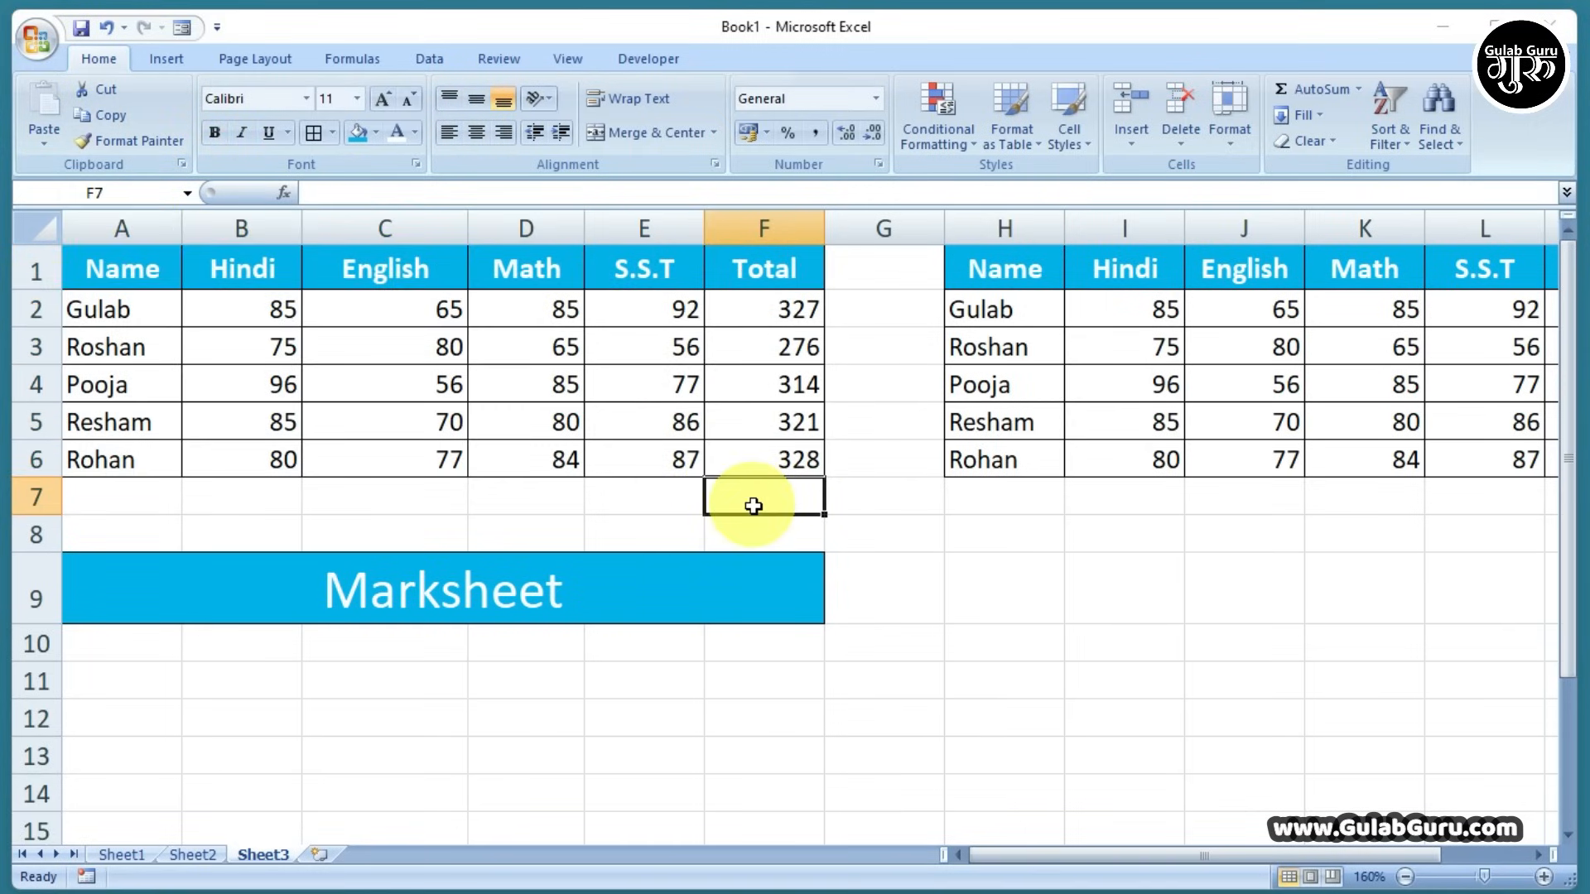
Insert the Happy Diwali PNG picture from the Downloads folder
{"action": "left_click", "coordinate": [163, 60]}
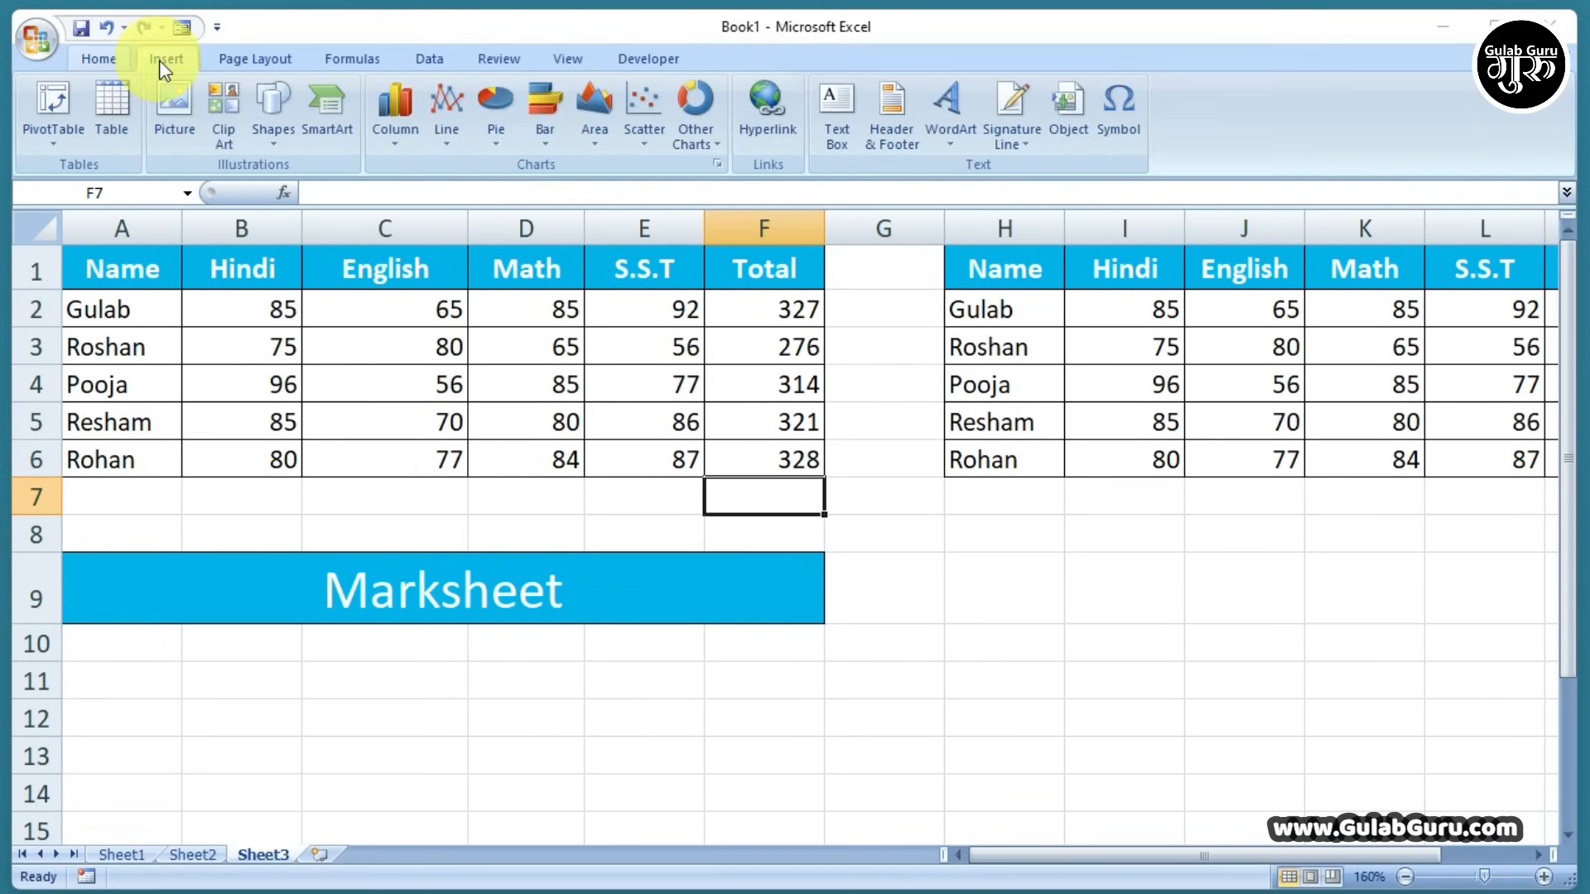
{"action": "left_click", "coordinate": [175, 124]}
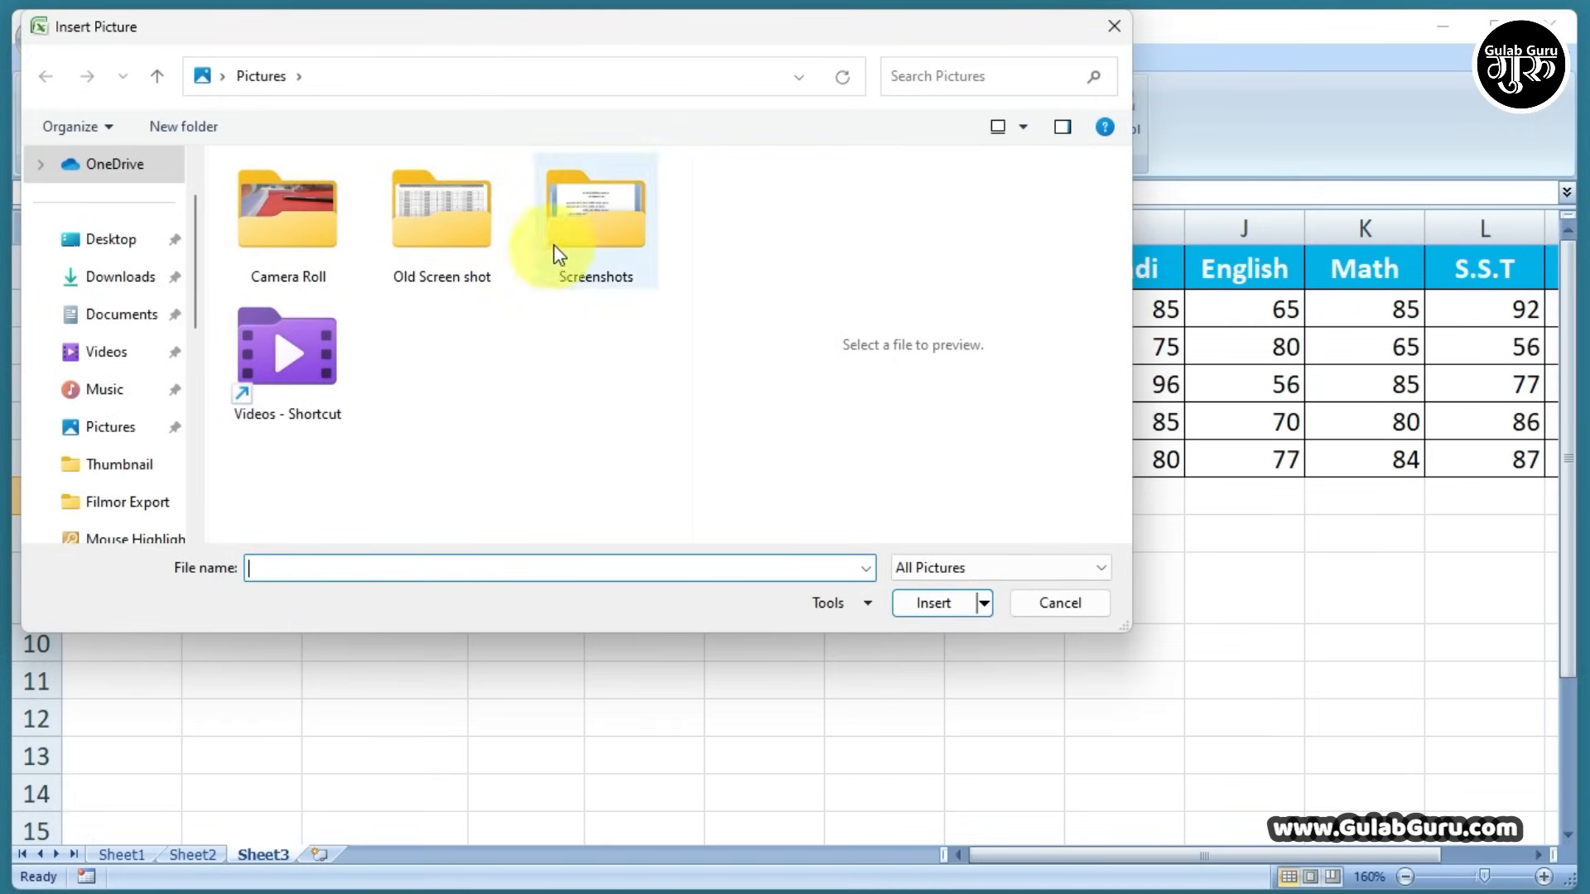
{"action": "left_click", "coordinate": [130, 285]}
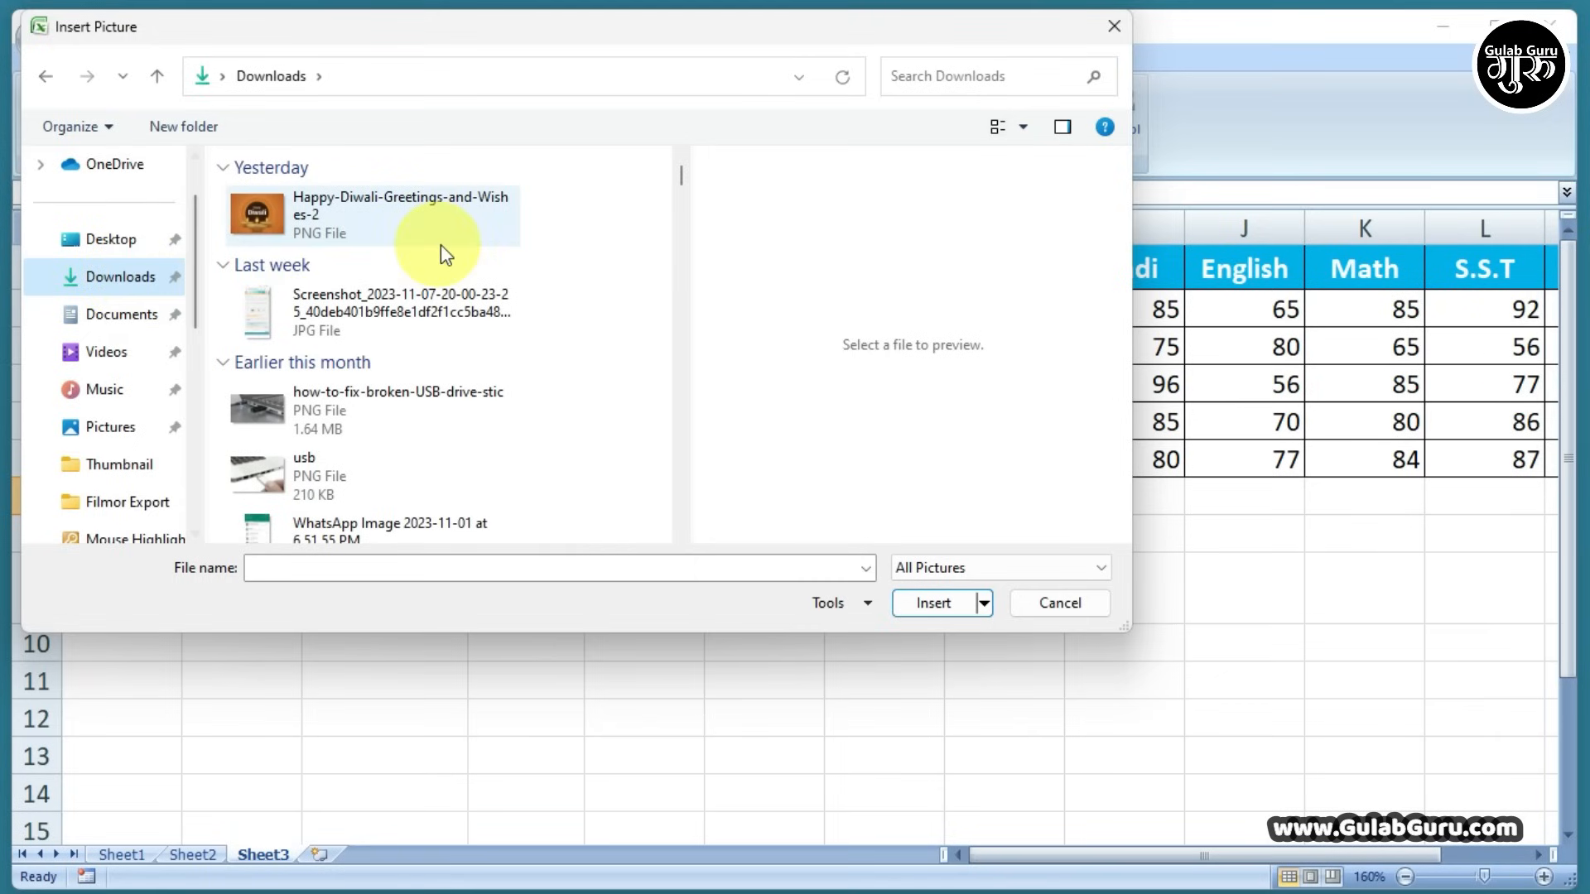
{"action": "left_click", "coordinate": [286, 213]}
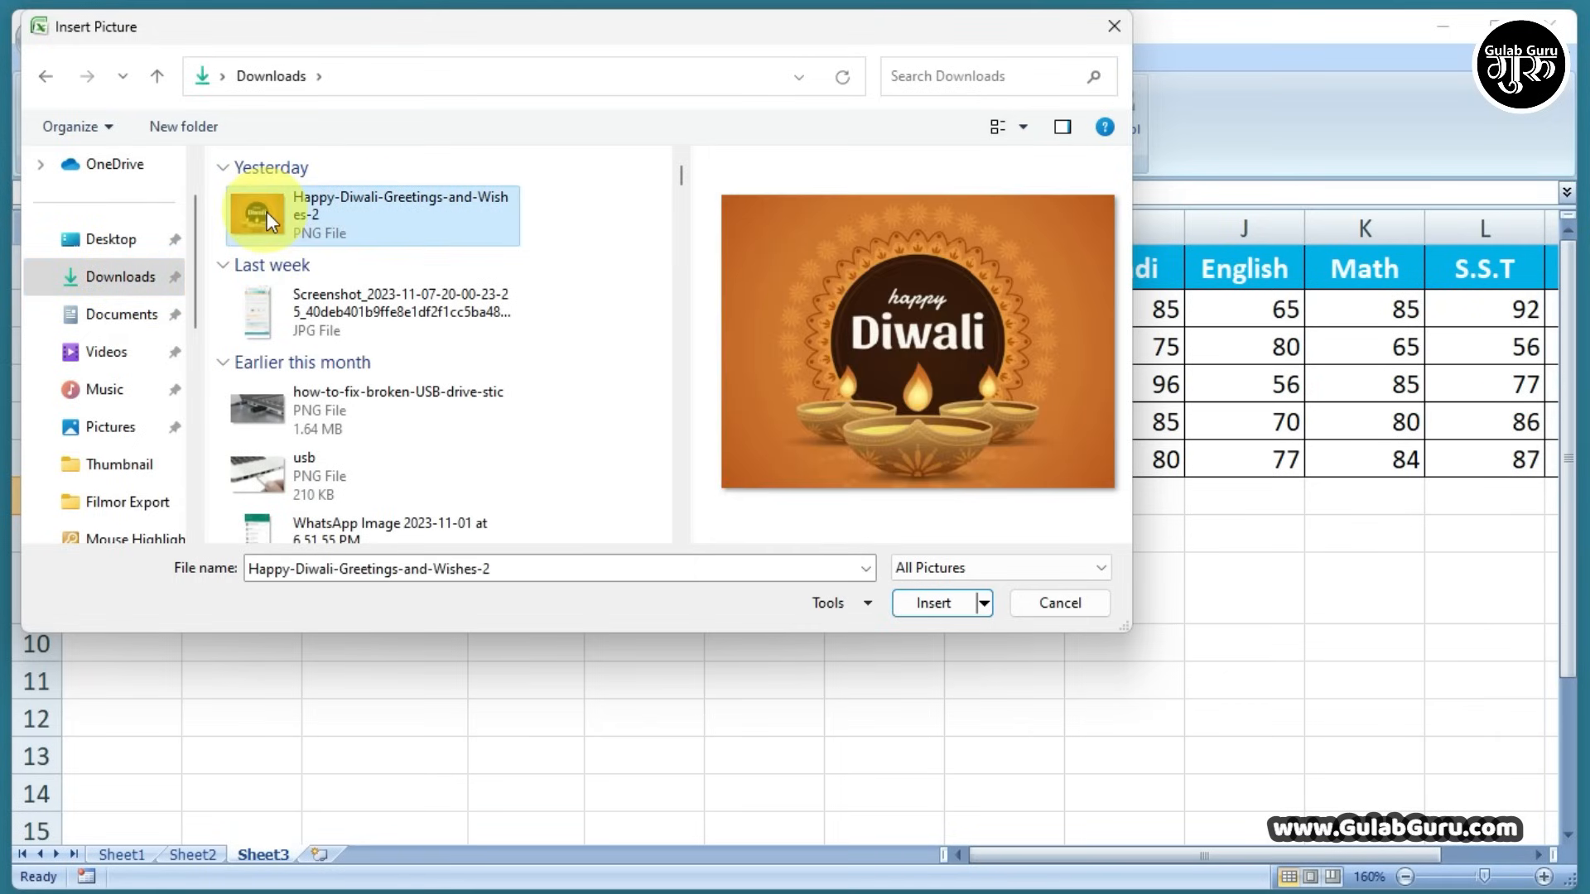
{"action": "left_click", "coordinate": [940, 604]}
Shrink the Diwali picture to about 7.14 cm wide and place it beside the marks table
{"action": "left_click_drag", "start_coordinate": [944, 603], "coordinate": [593, 364]}
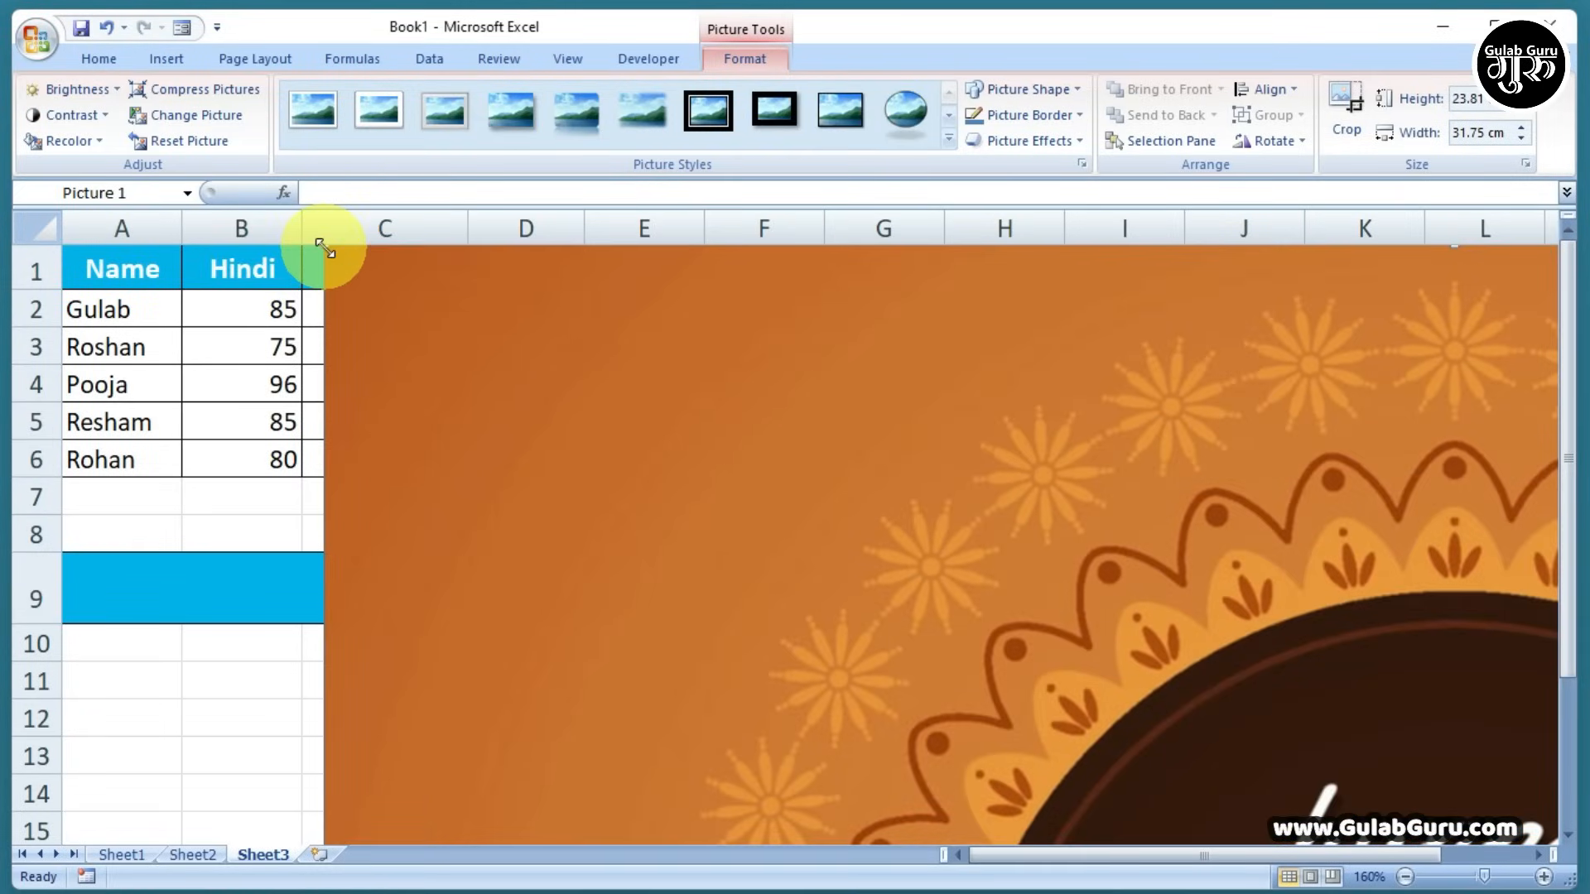
{"action": "left_click_drag", "start_coordinate": [324, 248], "coordinate": [731, 571]}
{"action": "left_click_drag", "start_coordinate": [911, 682], "coordinate": [605, 535]}
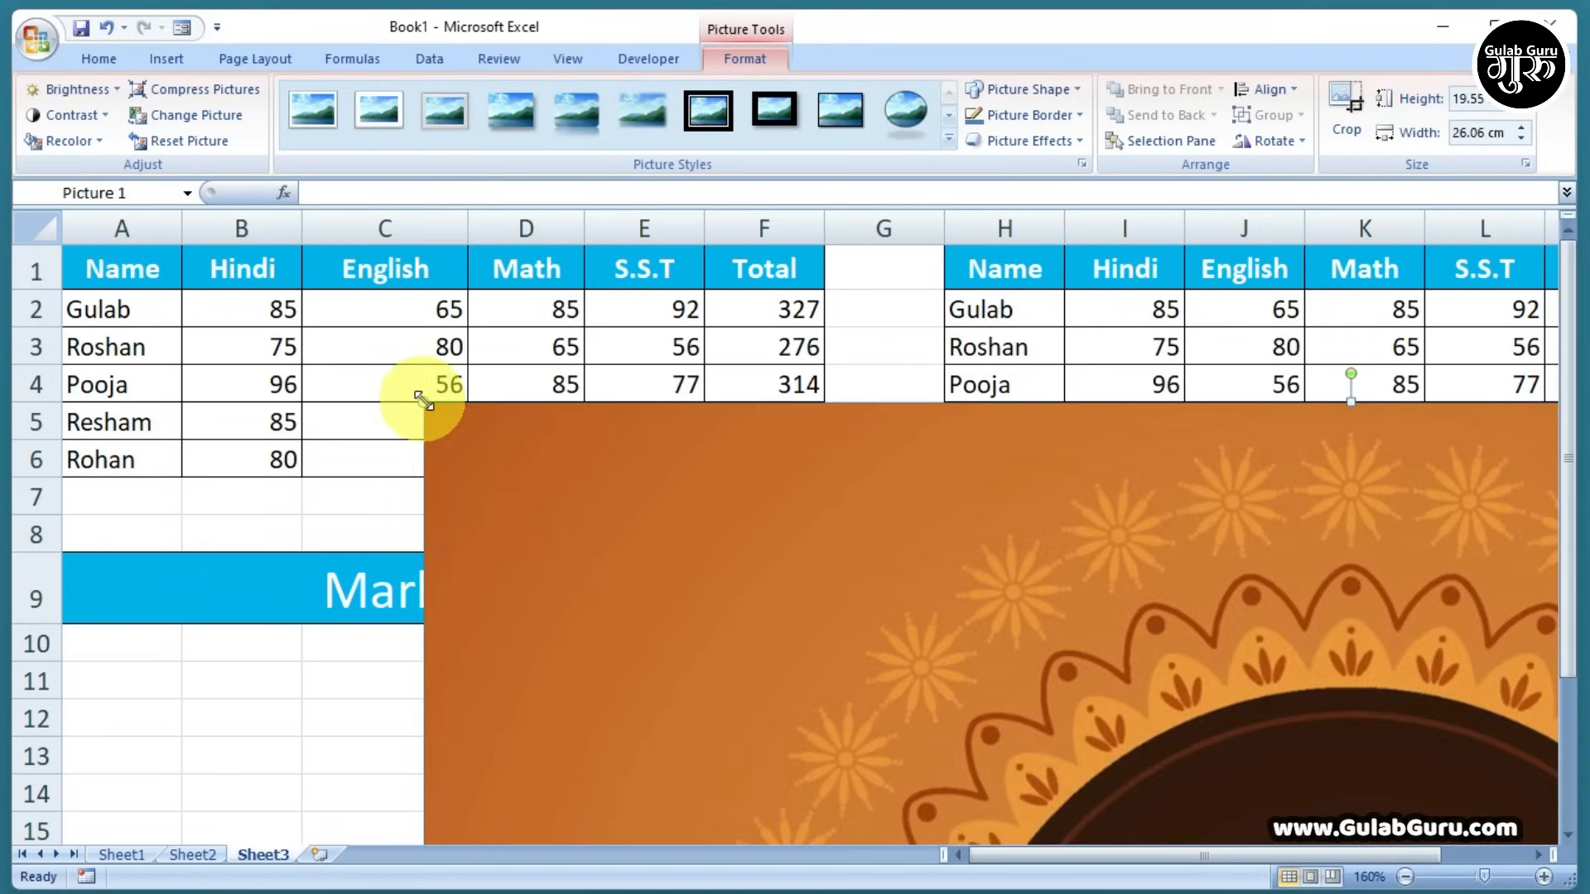
{"action": "left_click_drag", "start_coordinate": [422, 400], "coordinate": [696, 603]}
{"action": "left_click_drag", "start_coordinate": [936, 698], "coordinate": [703, 669]}
{"action": "left_click_drag", "start_coordinate": [969, 763], "coordinate": [443, 312]}
{"action": "left_click_drag", "start_coordinate": [231, 274], "coordinate": [694, 668]}
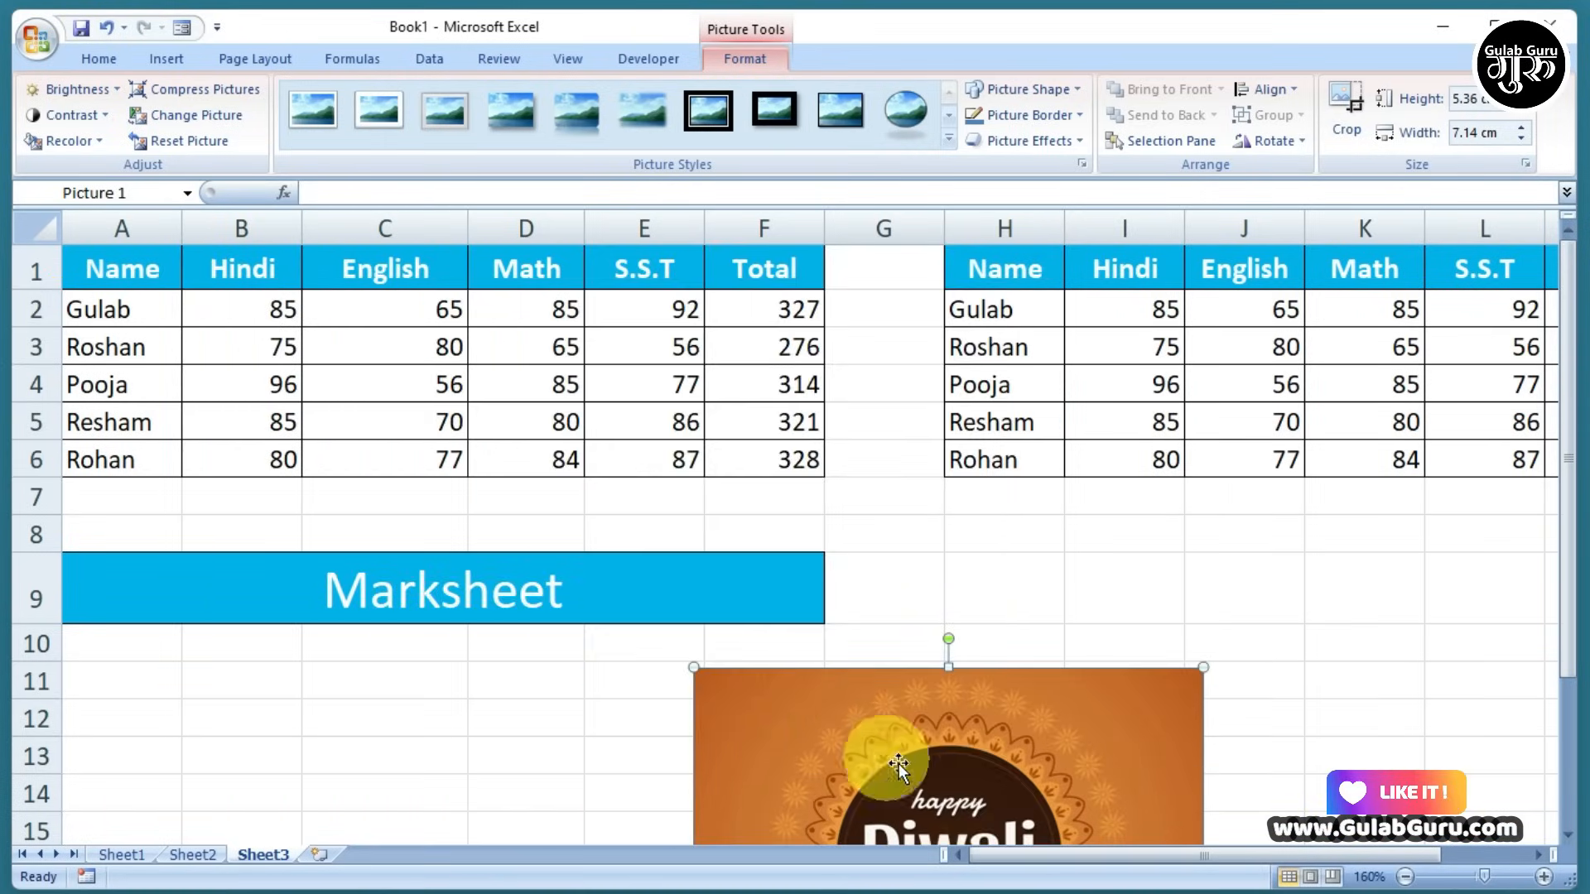
{"action": "left_click_drag", "start_coordinate": [898, 763], "coordinate": [635, 380]}
{"action": "left_click_drag", "start_coordinate": [725, 421], "coordinate": [1160, 465]}
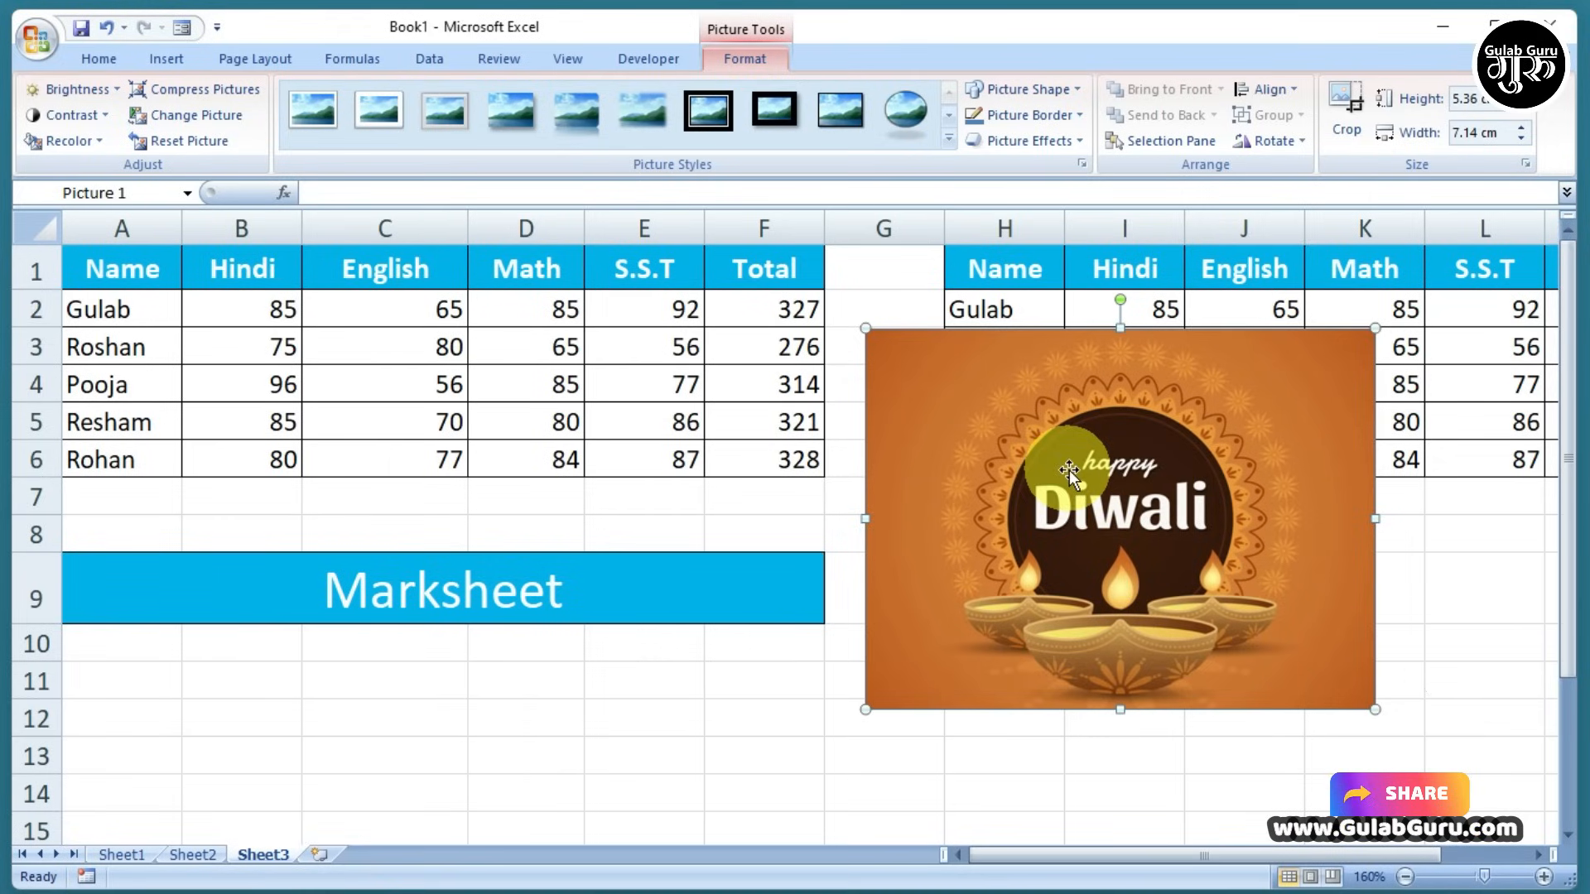
{"action": "left_click", "coordinate": [764, 679]}
{"action": "left_click", "coordinate": [168, 59]}
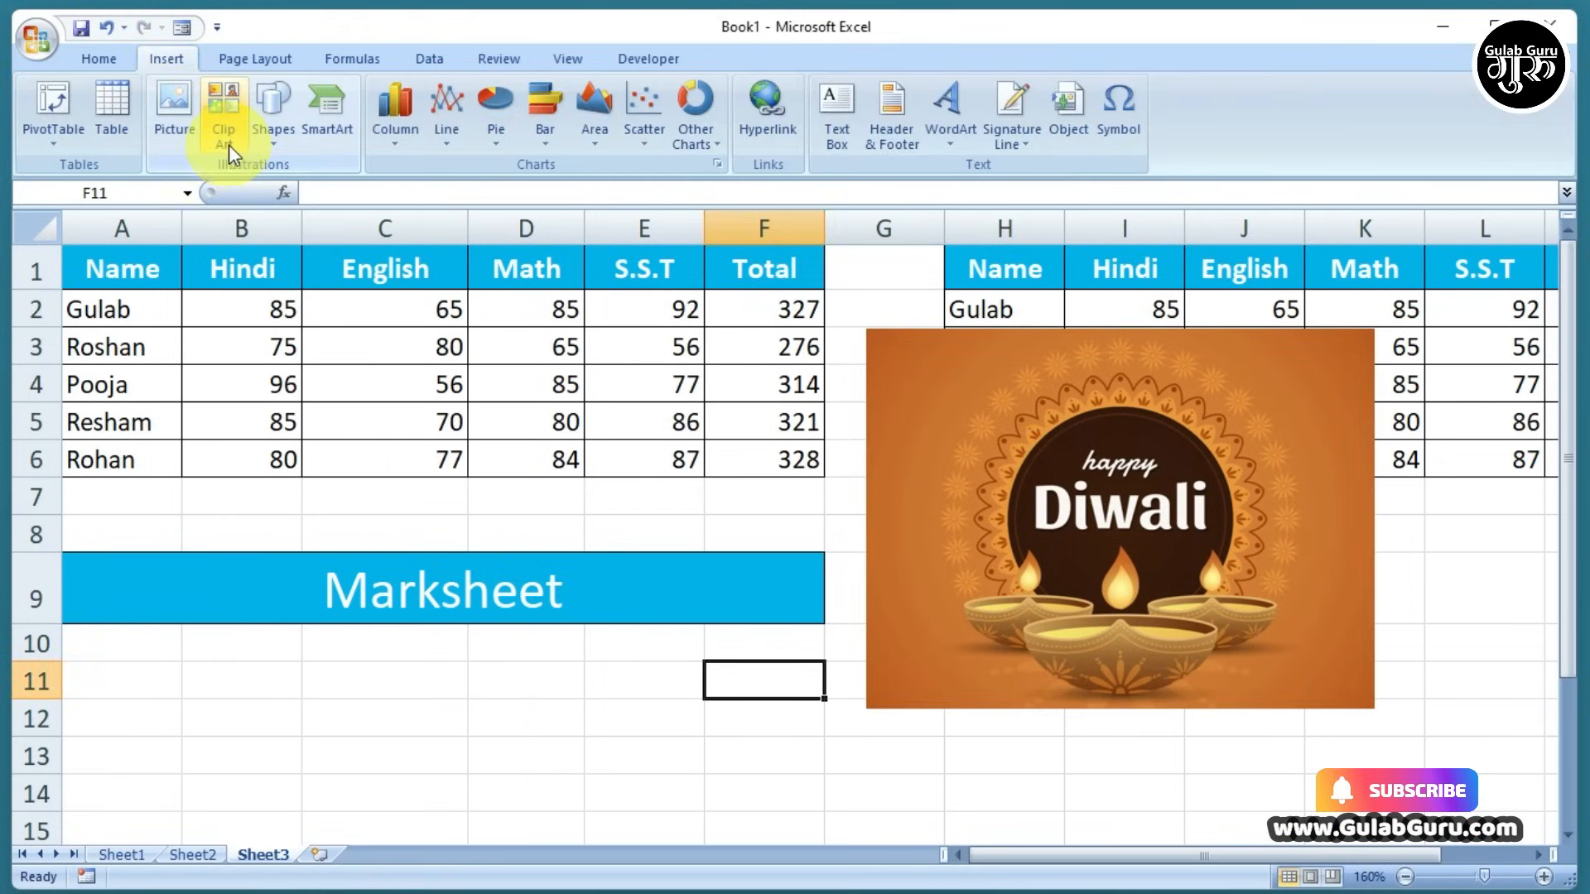
Draw a Smiley Face shape below the Marksheet banner
{"action": "left_click", "coordinate": [275, 133]}
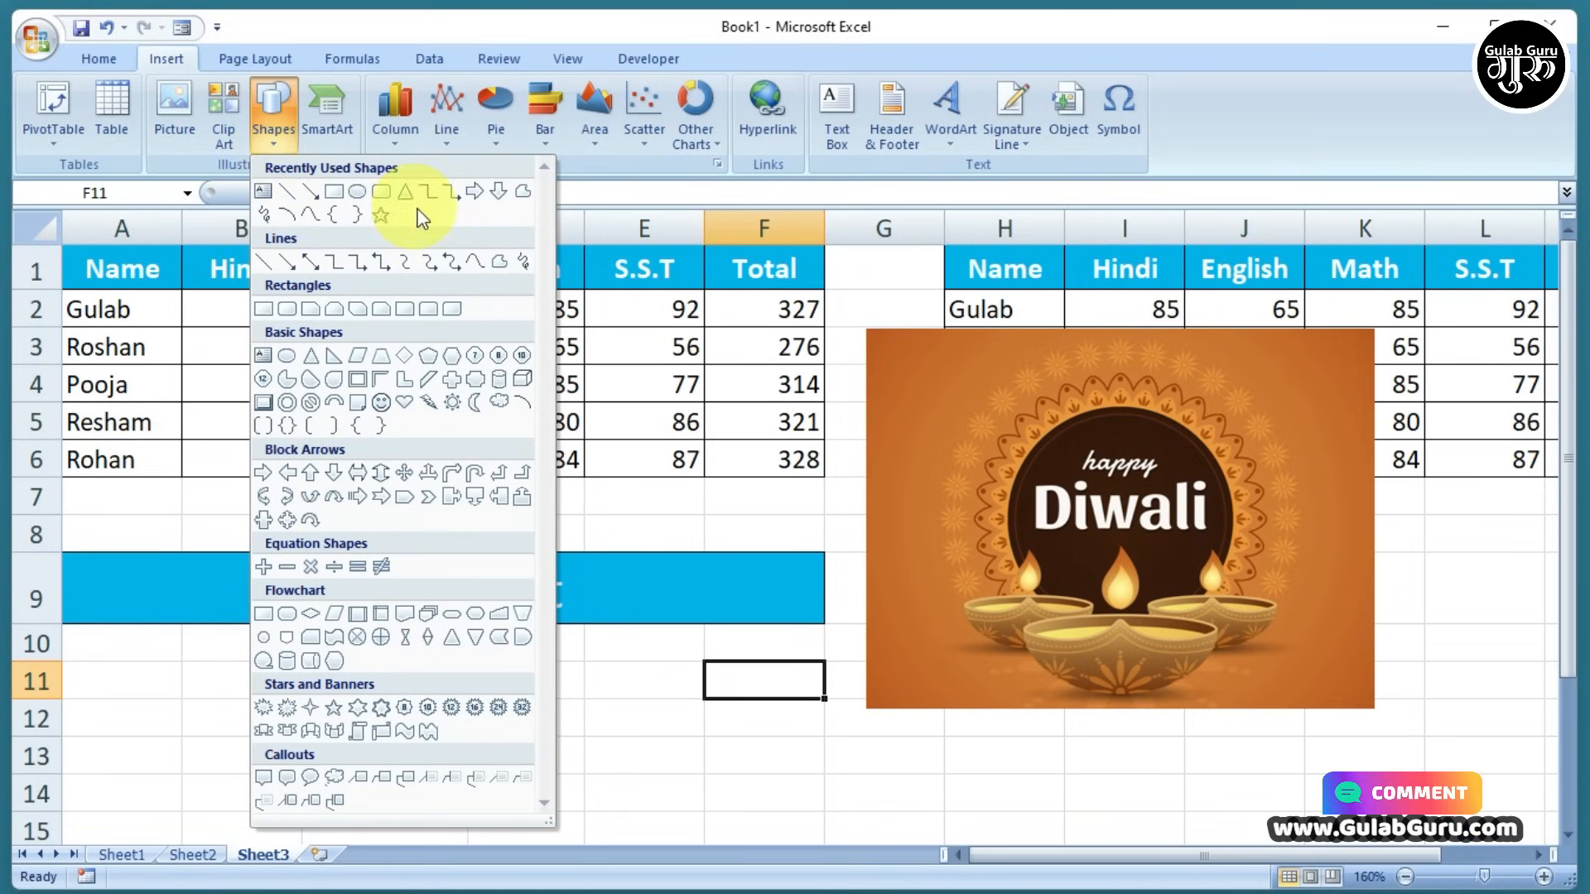
{"action": "left_click", "coordinate": [381, 403]}
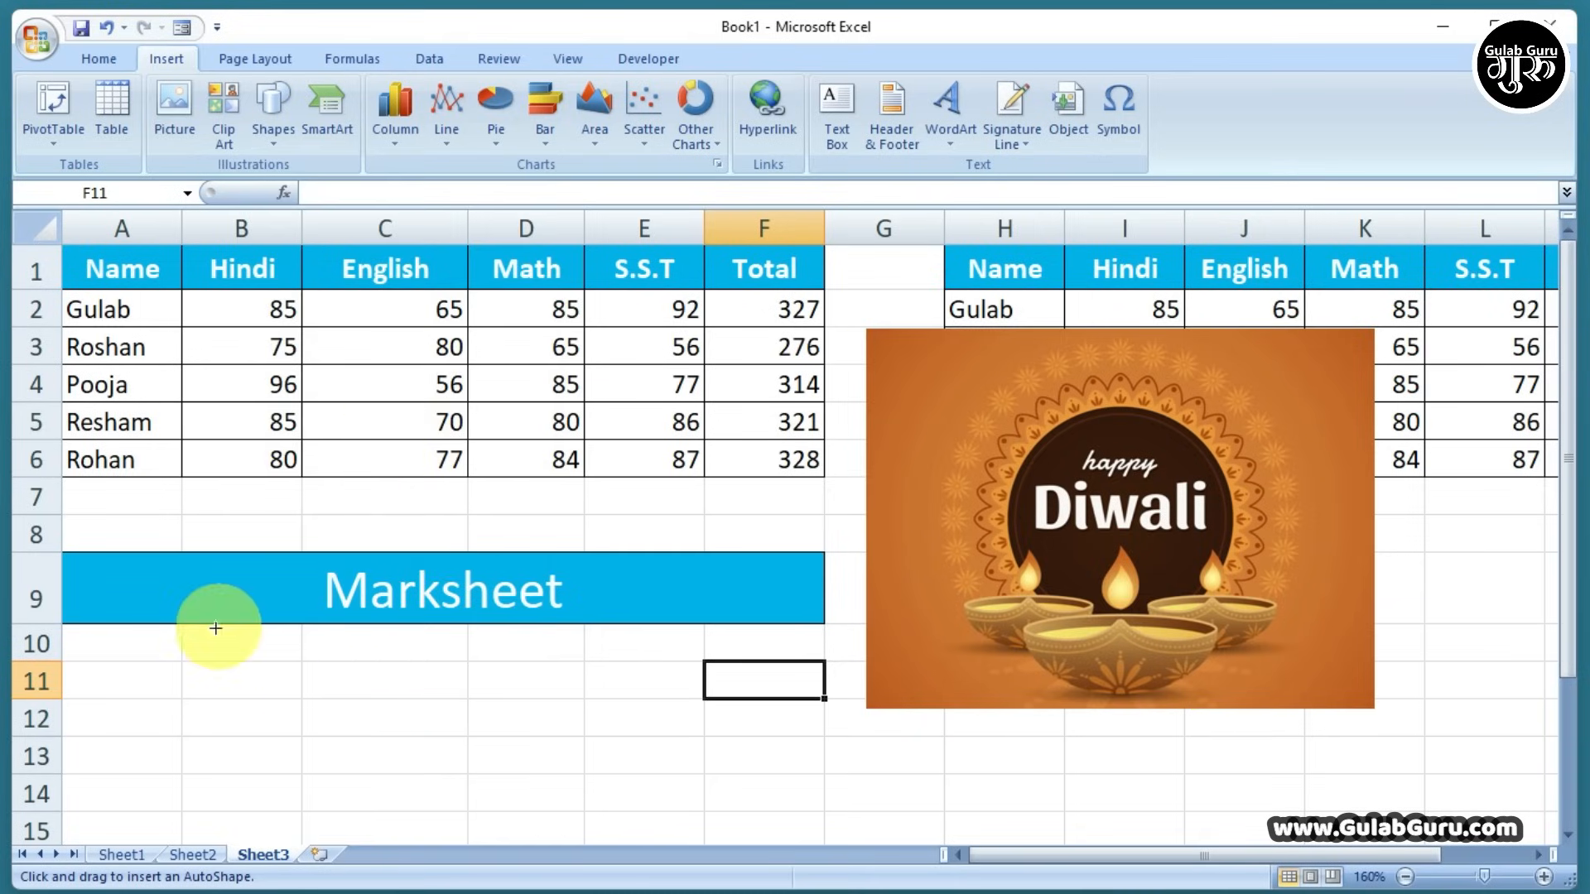
{"action": "mouse_move", "coordinate": [209, 626]}
{"action": "left_mouse_down"}
{"action": "mouse_move", "coordinate": [373, 751]}
{"action": "mouse_move", "coordinate": [410, 823]}
{"action": "mouse_move", "coordinate": [449, 834]}
{"action": "left_mouse_up"}
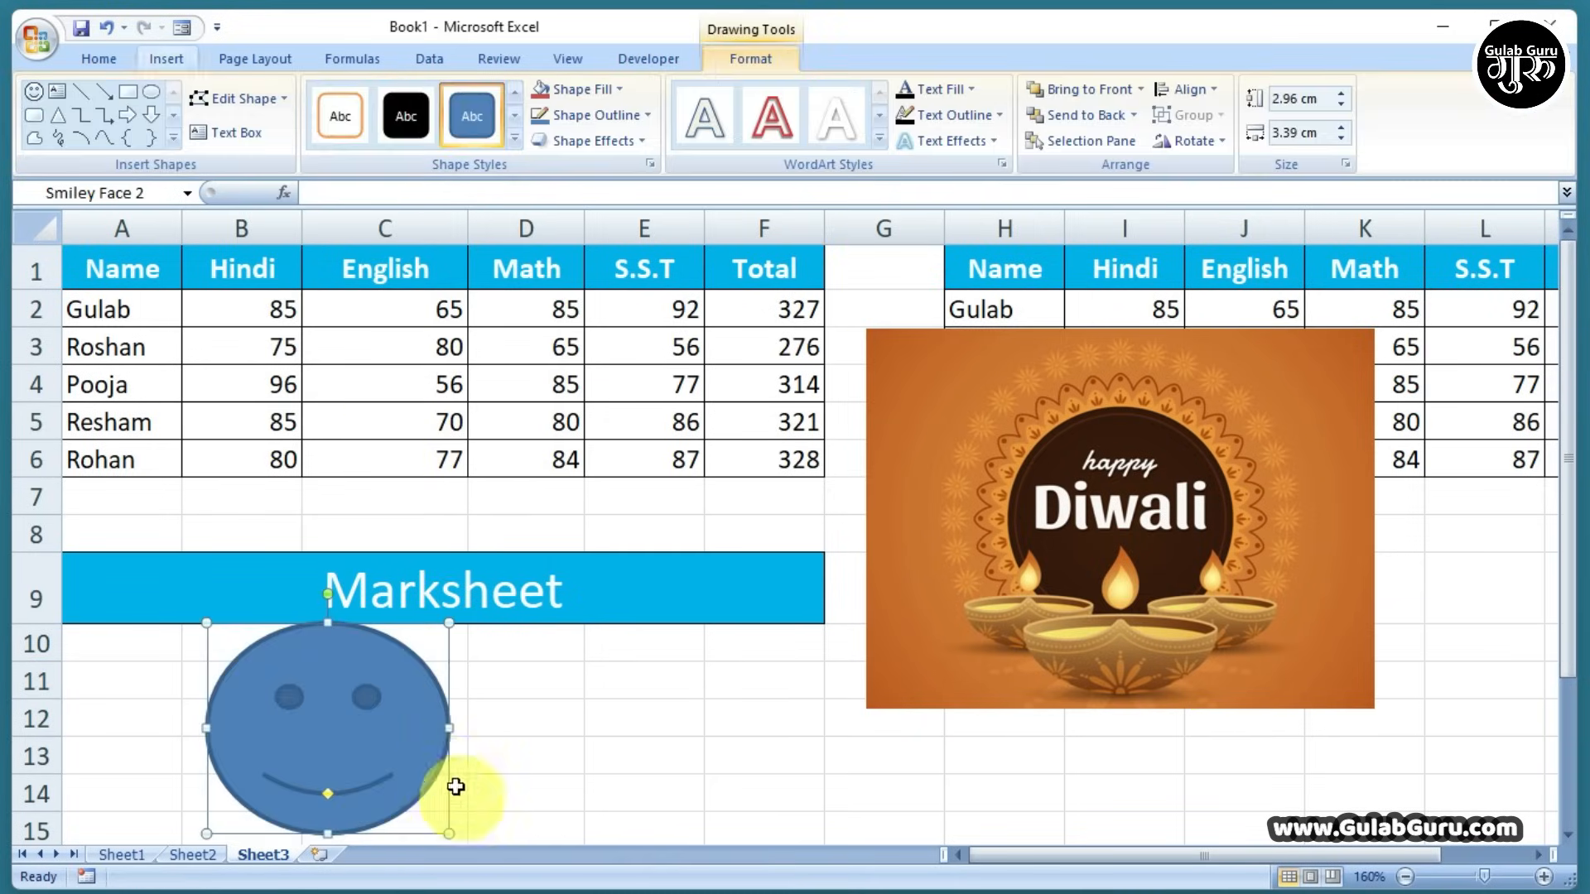
{"action": "left_click", "coordinate": [587, 757]}
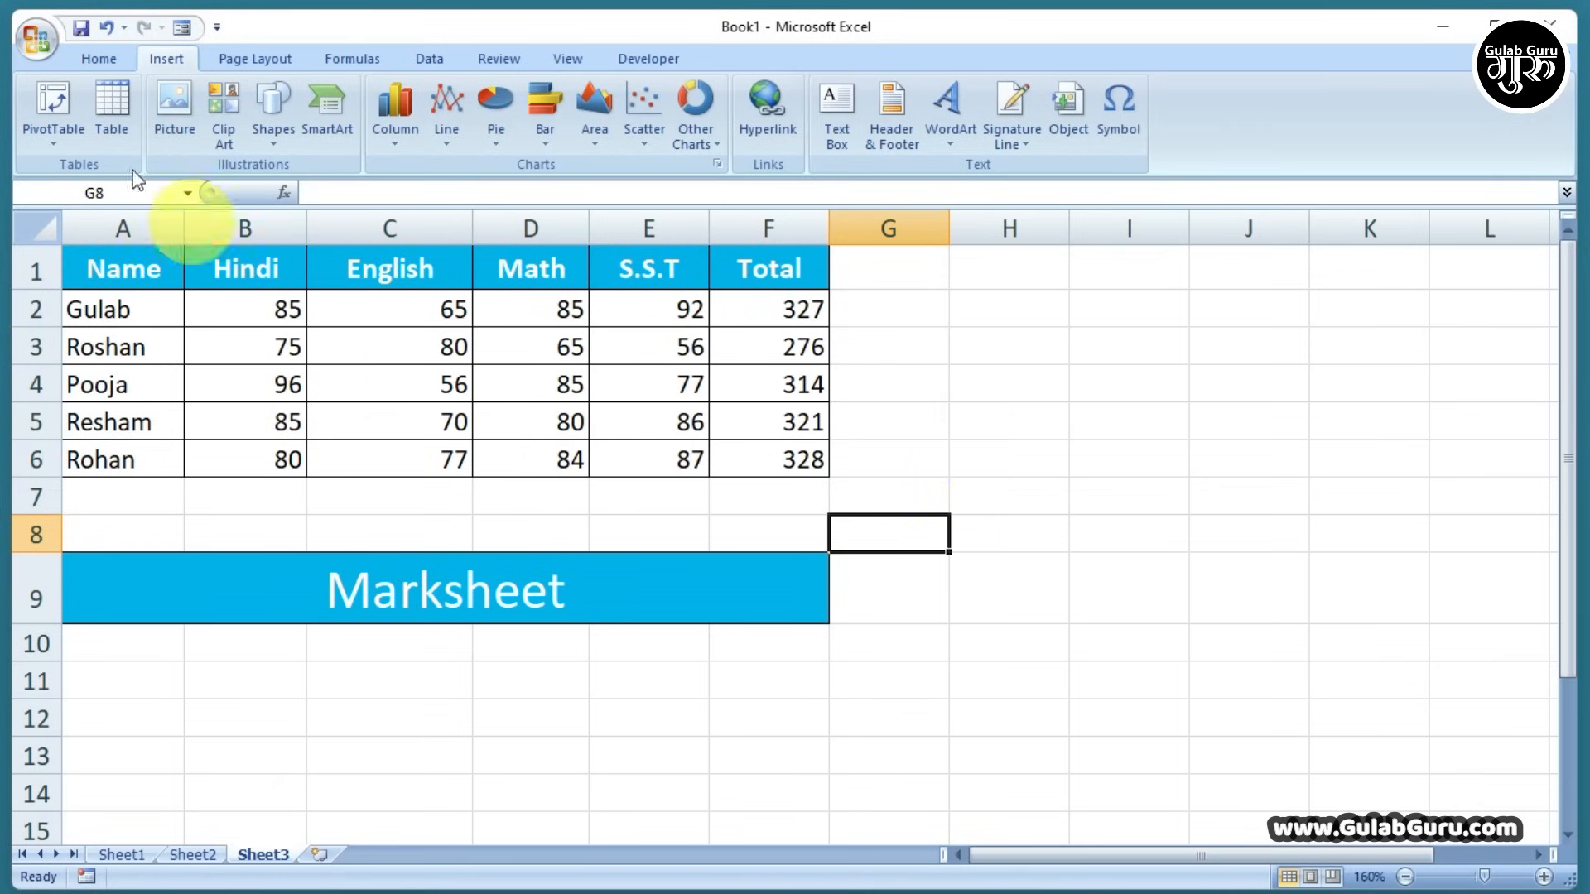
Use Save As to store the workbook as 'gulab11' in the Desktop folder
{"action": "left_click", "coordinate": [38, 37]}
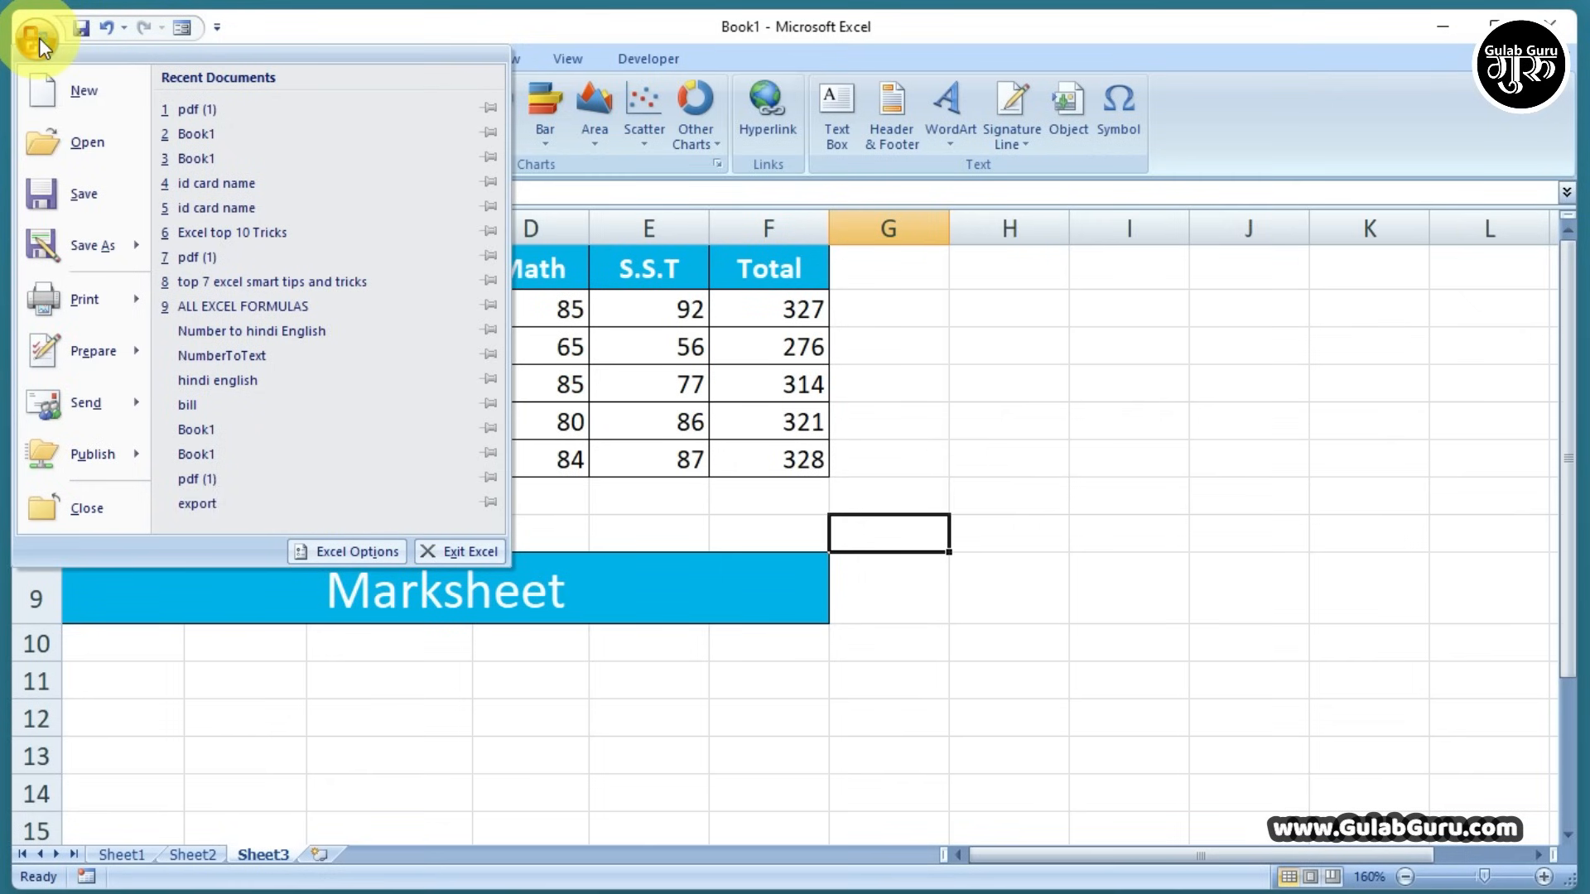
{"action": "left_click", "coordinate": [78, 194]}
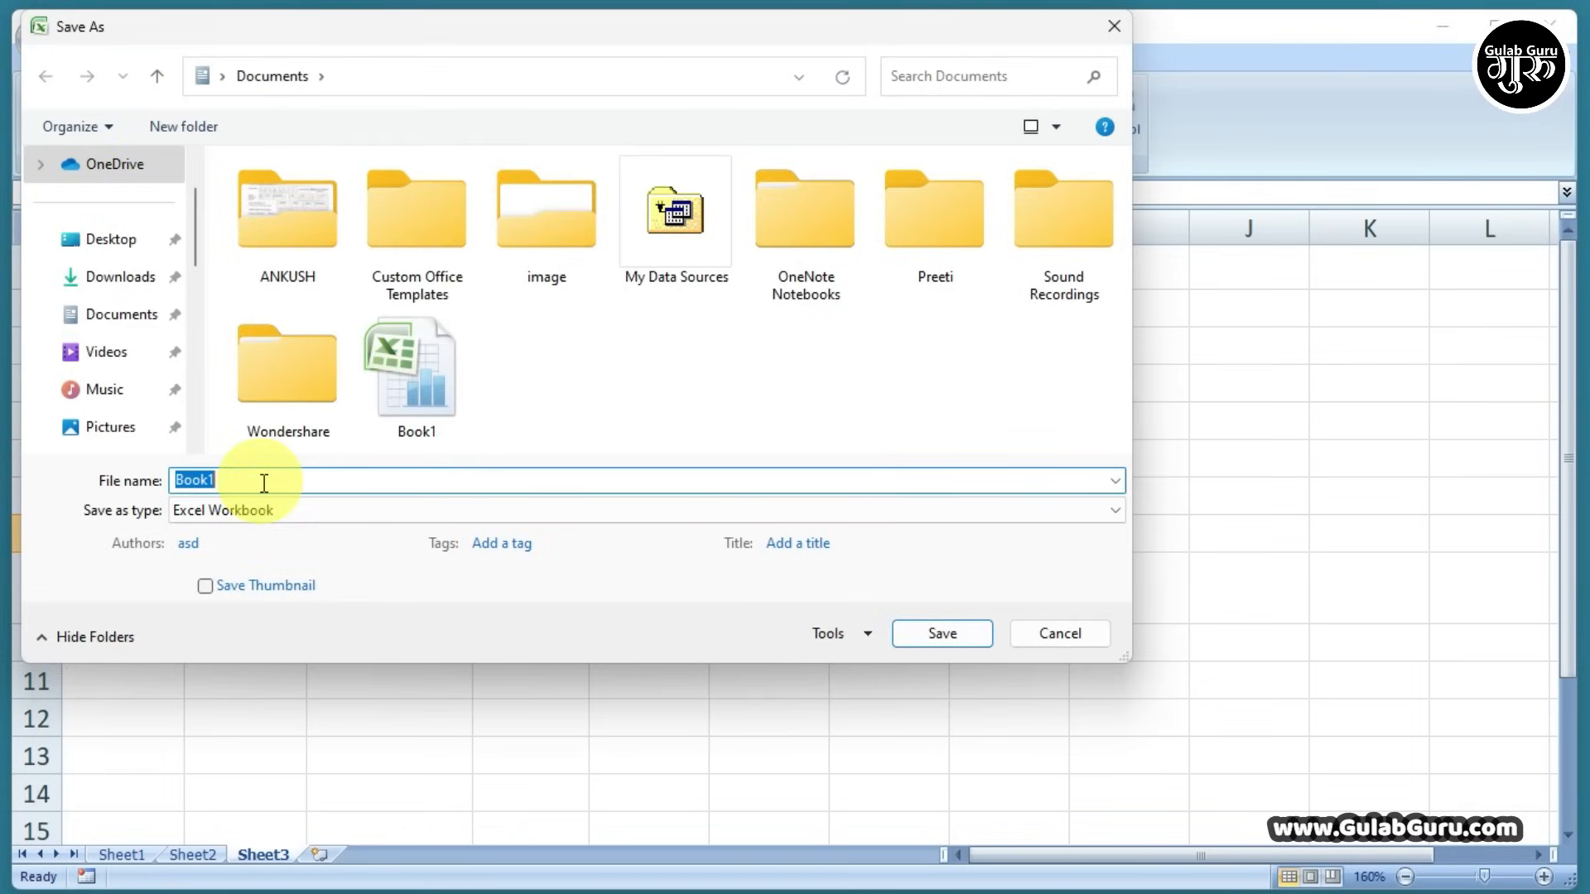
{"action": "type", "text": "gula"}
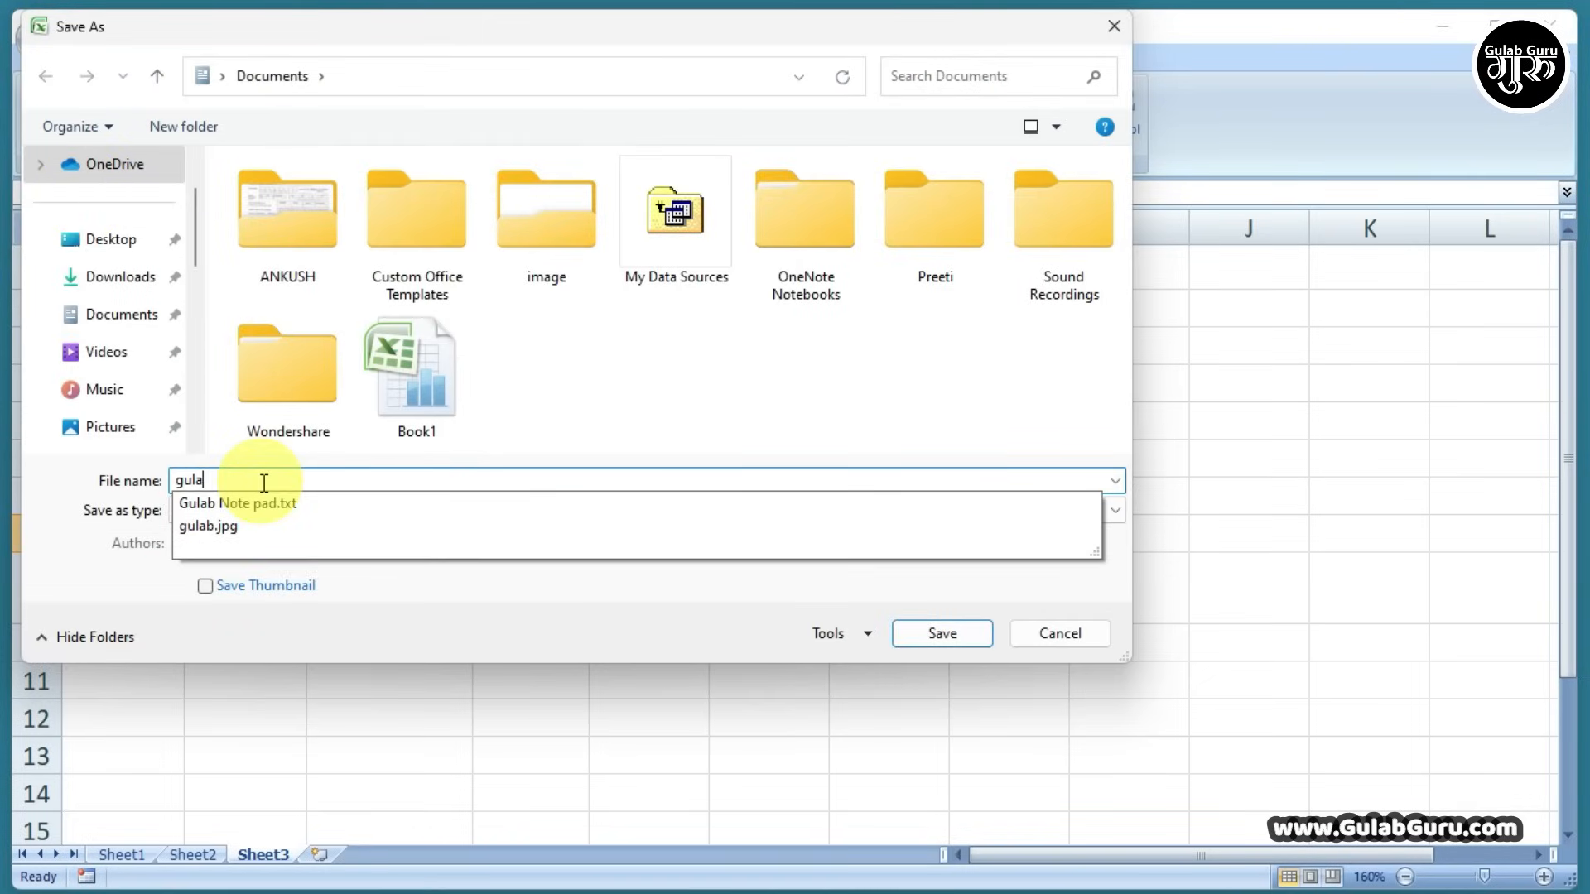
{"action": "type", "text": "b11"}
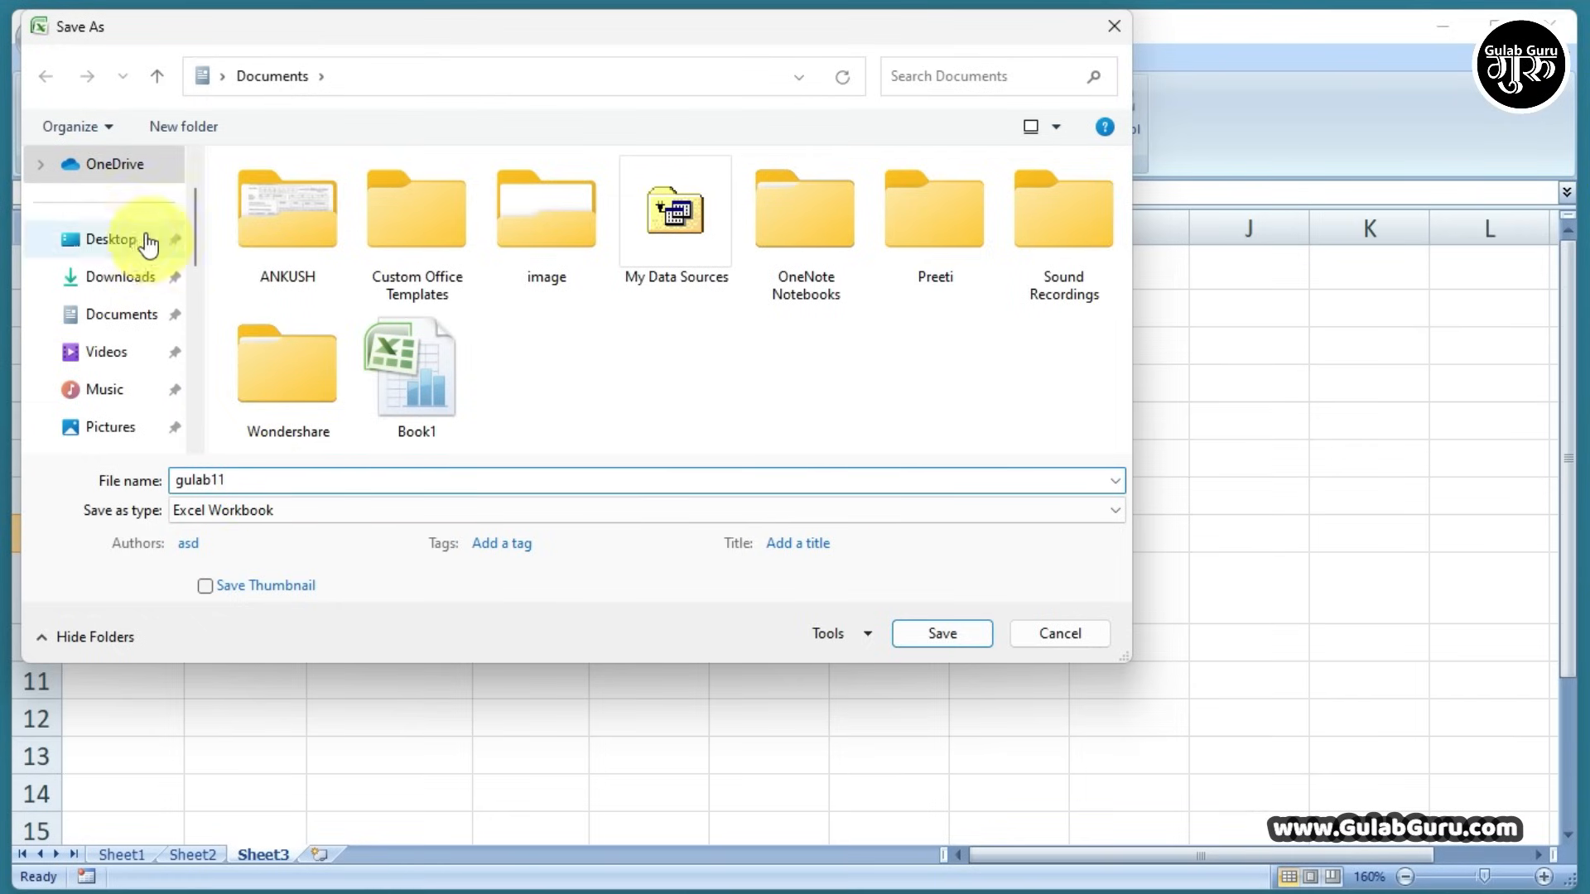
{"action": "left_click", "coordinate": [107, 242]}
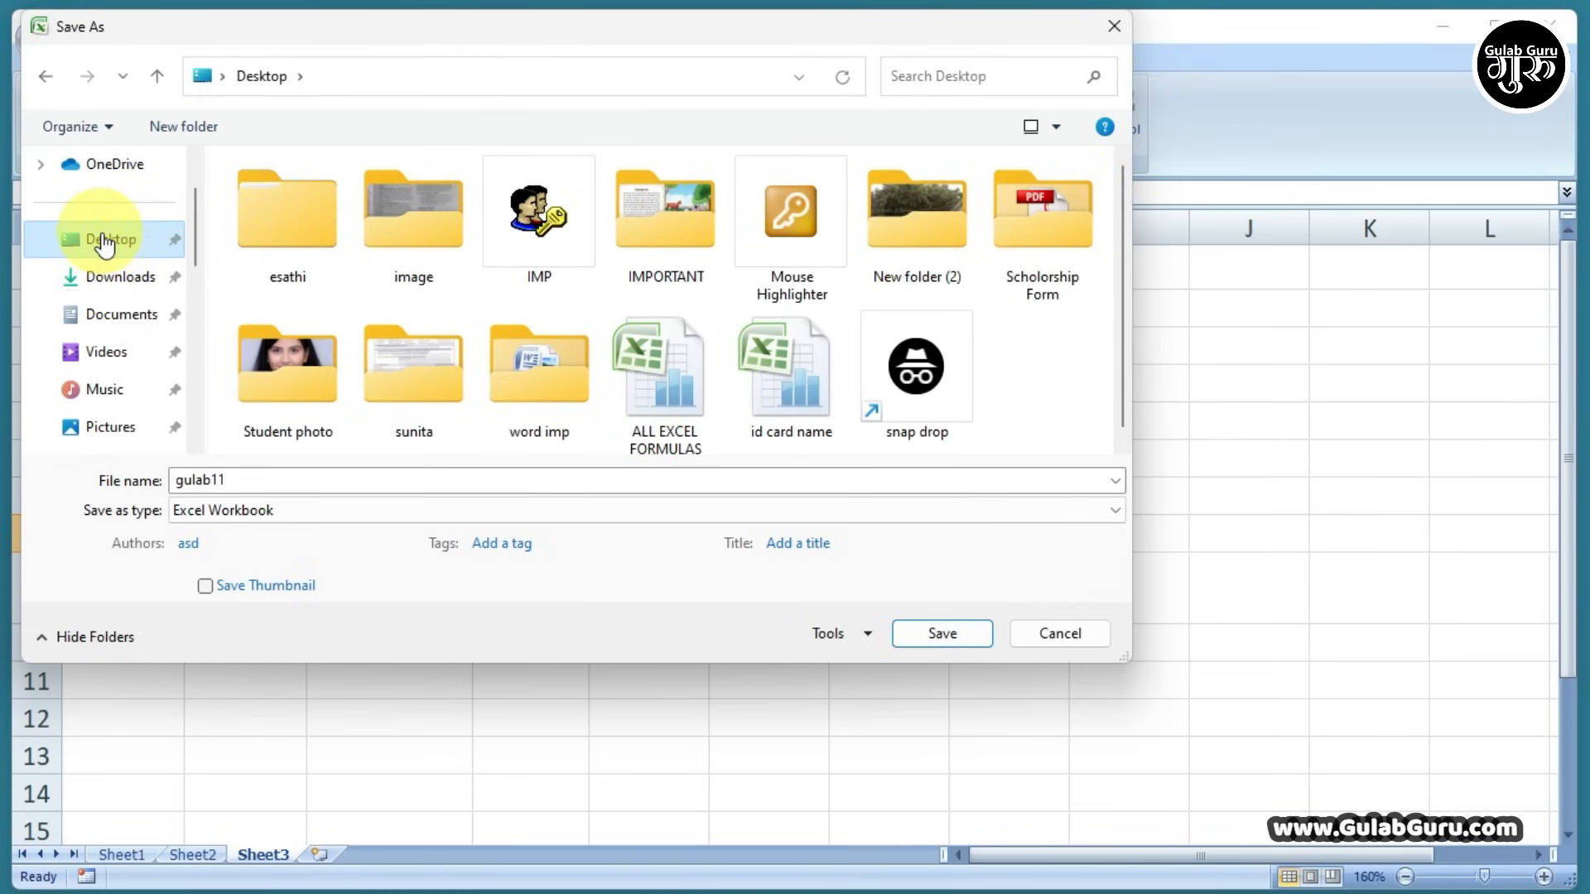
{"action": "left_click", "coordinate": [936, 633]}
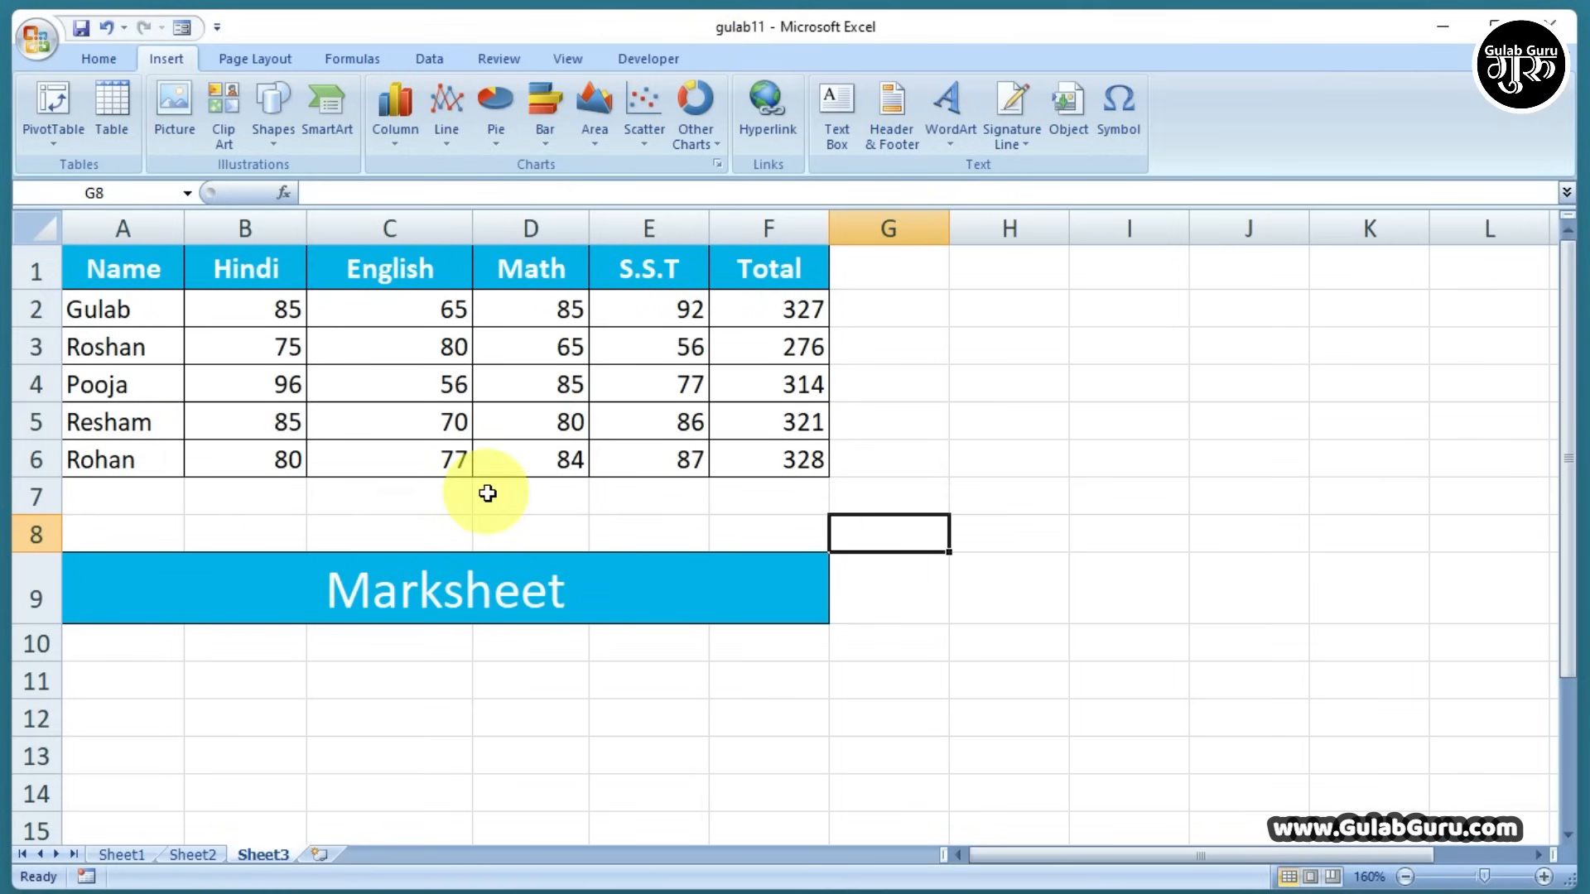
Apply Narrow margins, review Orientation, and set the paper size to A4
{"action": "left_click", "coordinate": [263, 64]}
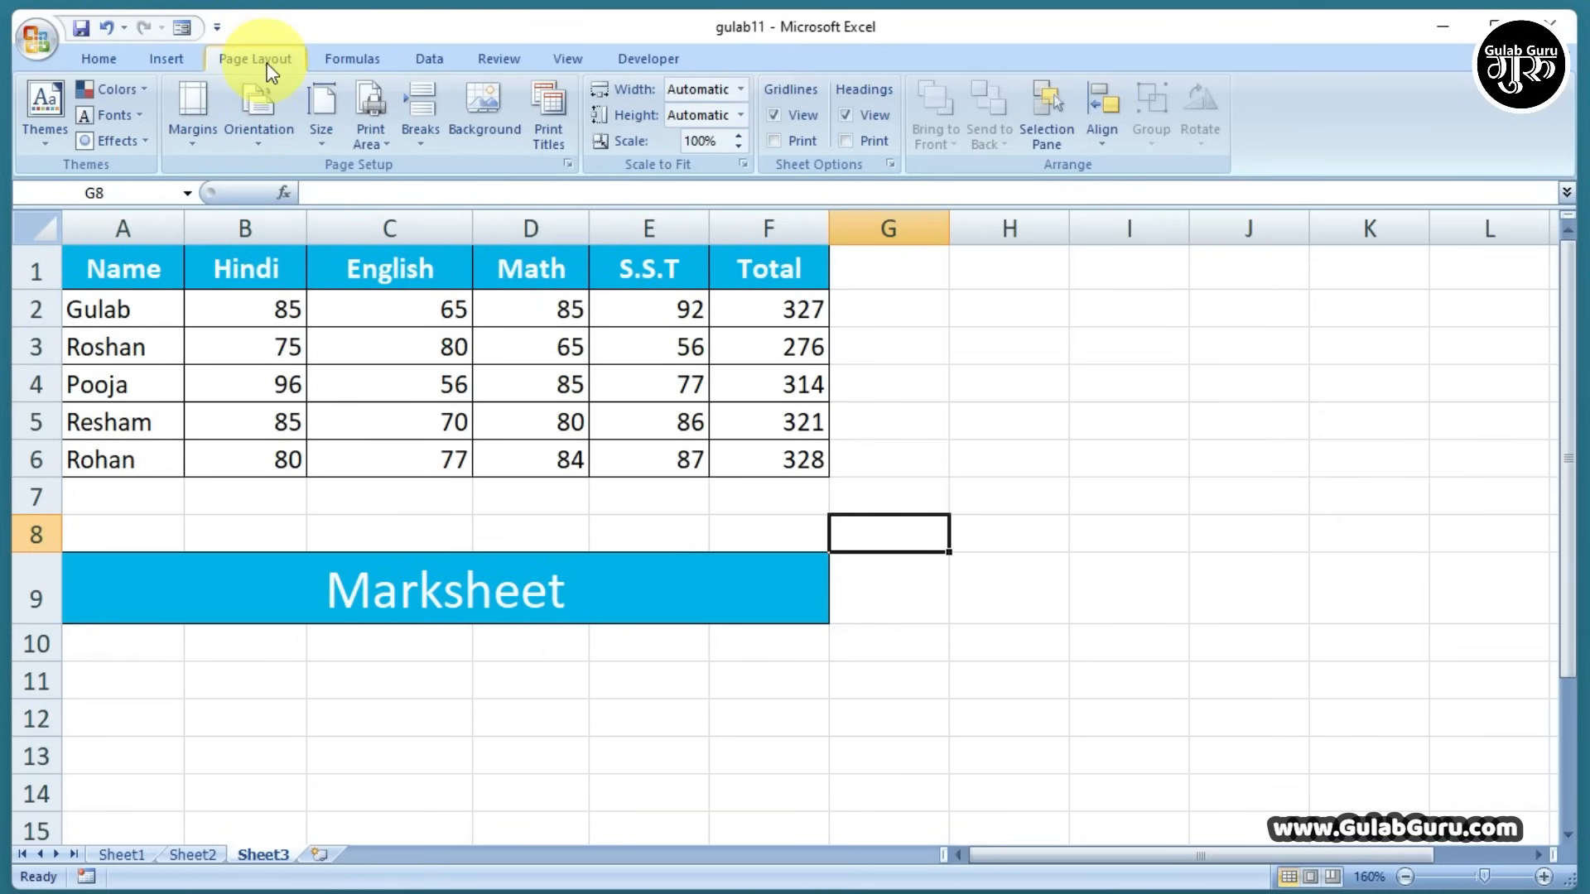
{"action": "left_click", "coordinate": [193, 149]}
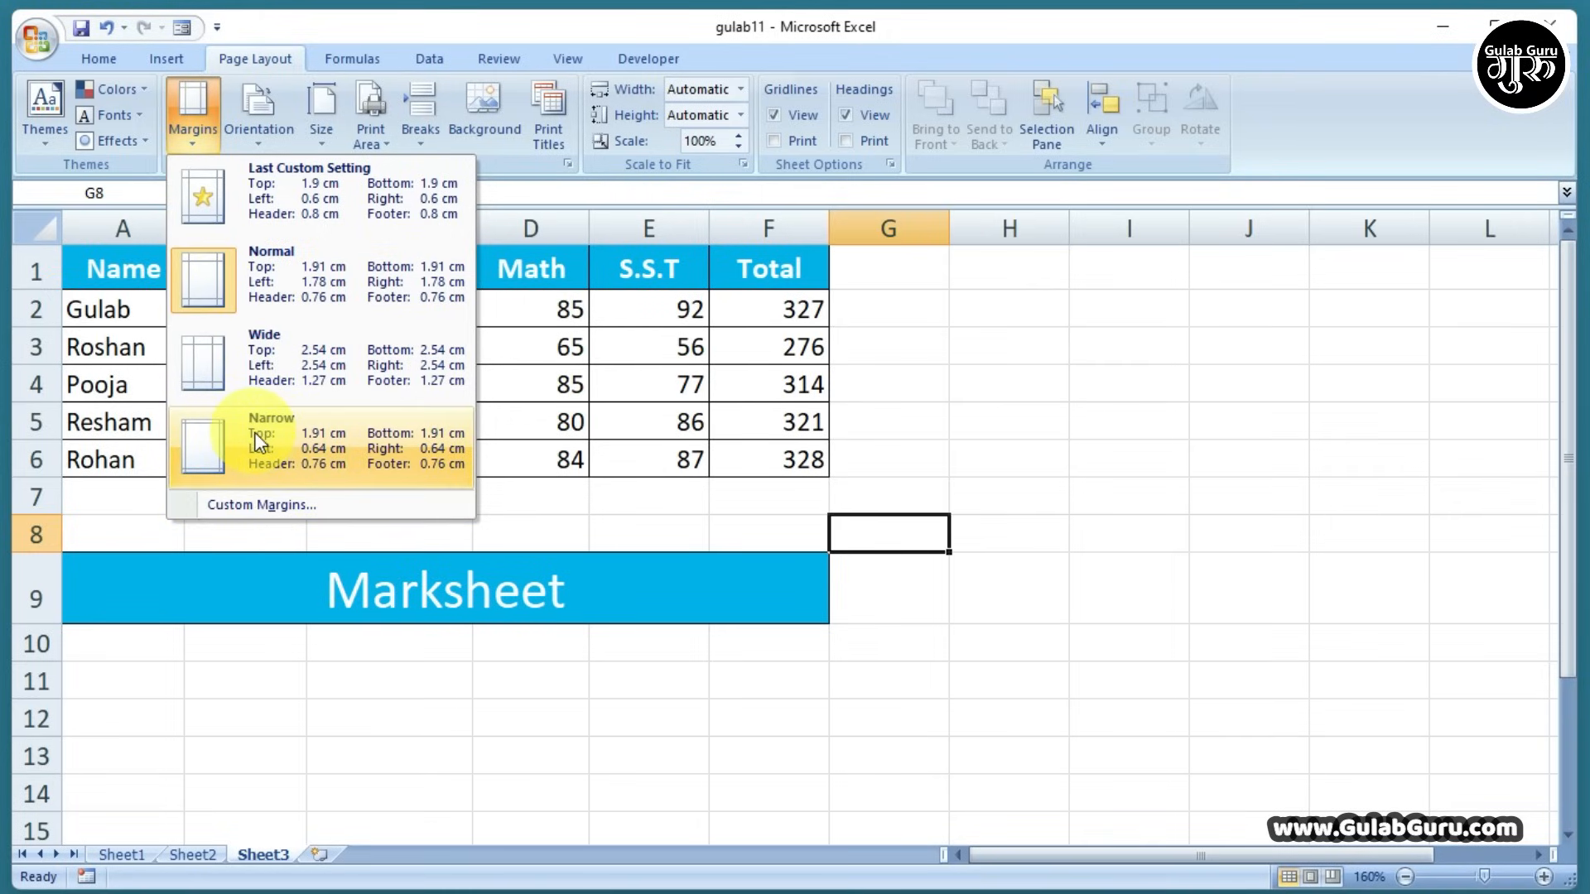
{"action": "left_click", "coordinate": [259, 443]}
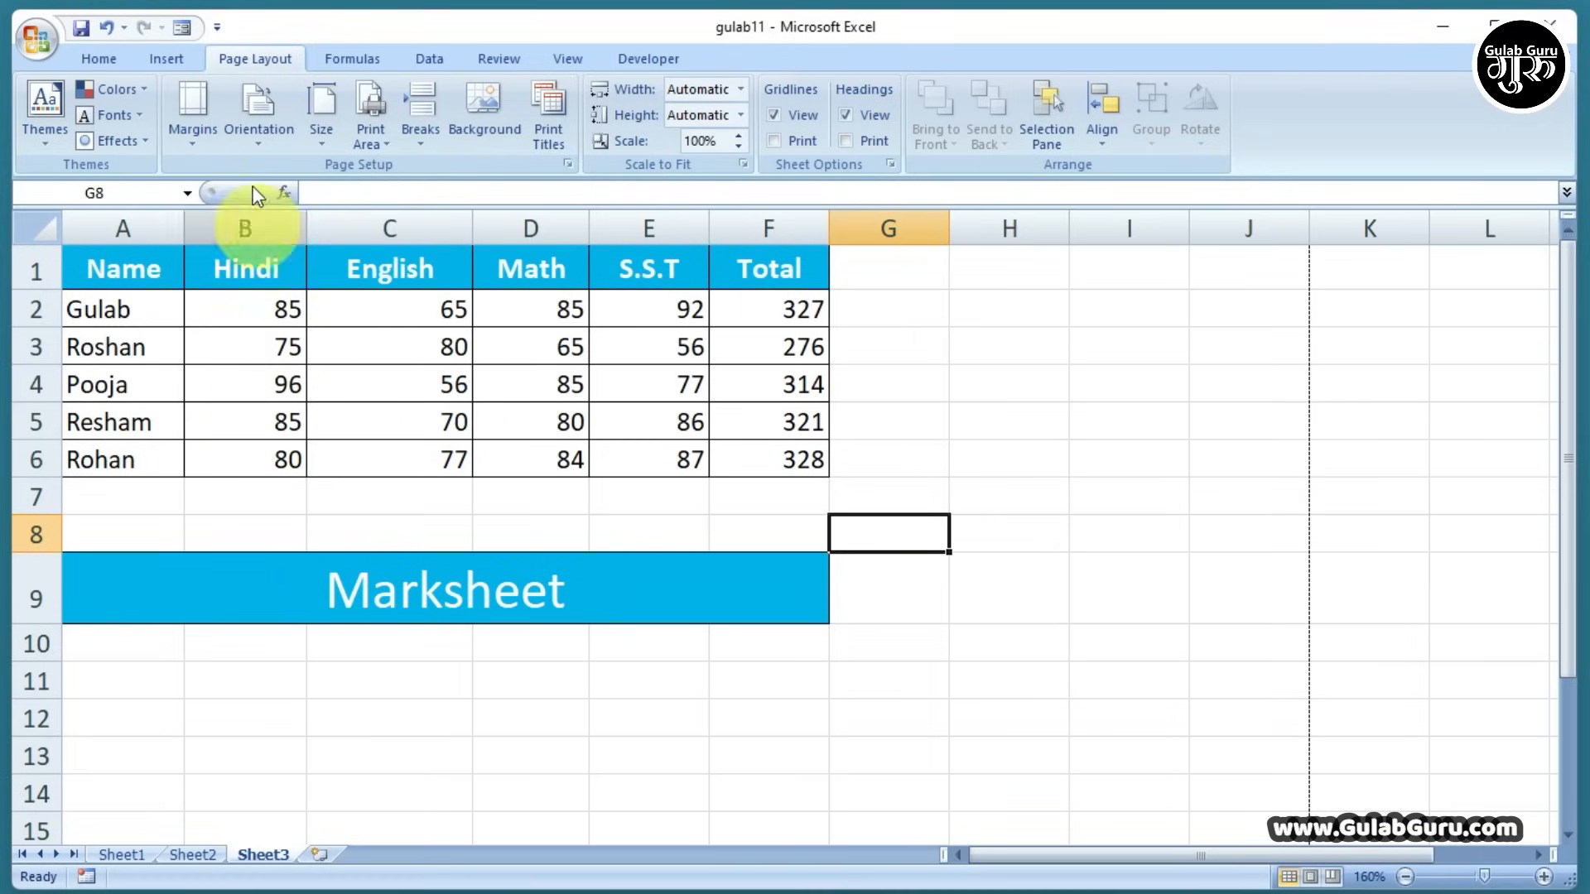
{"action": "left_click", "coordinate": [257, 137]}
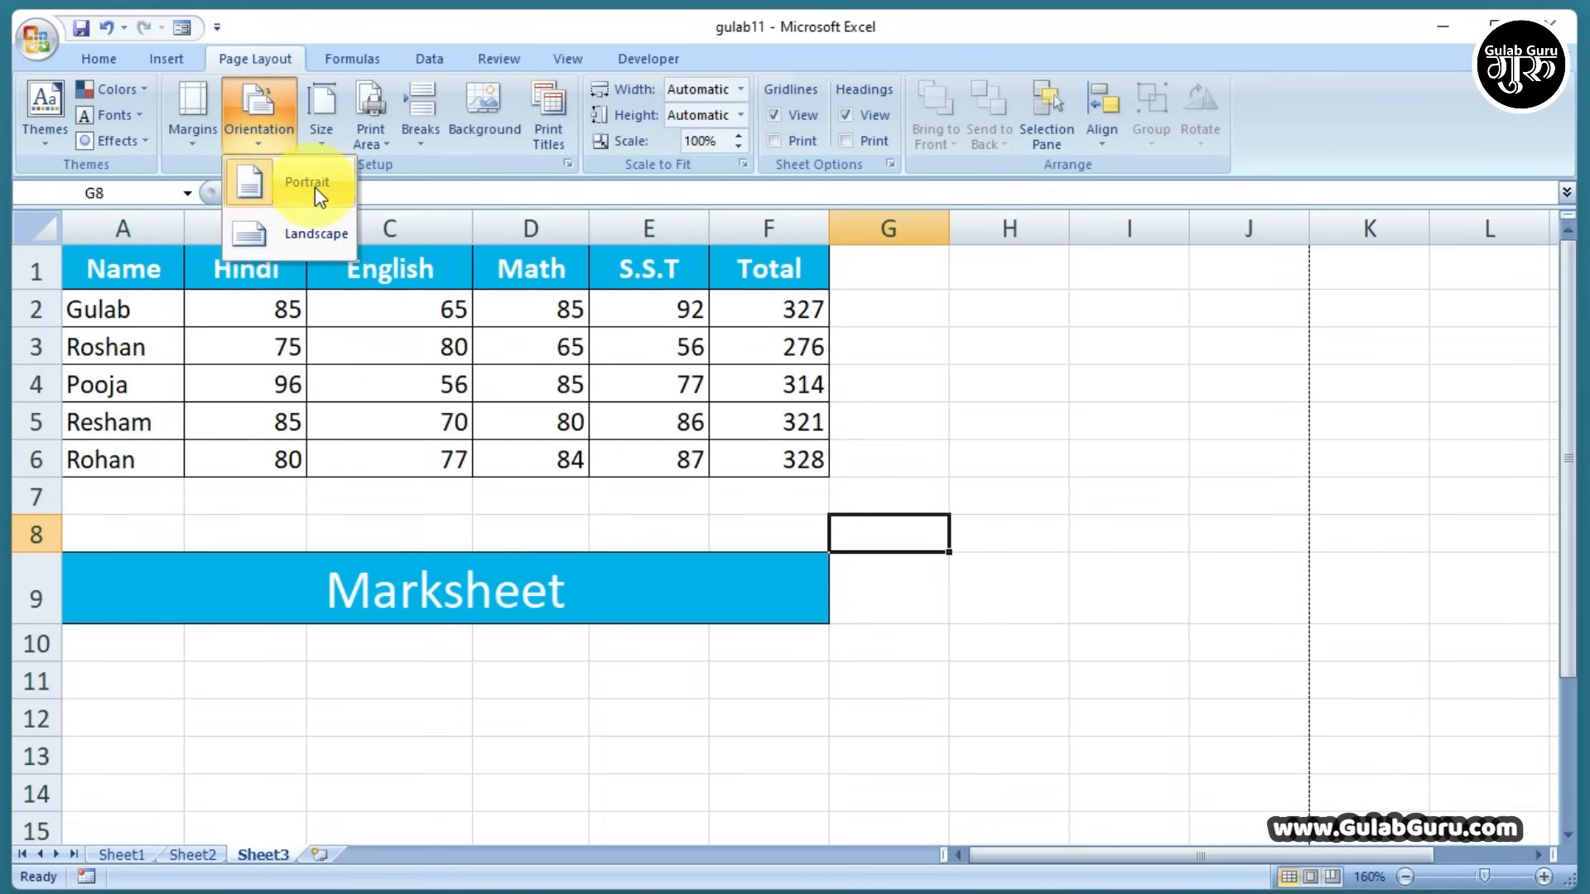
{"action": "left_click", "coordinate": [324, 146]}
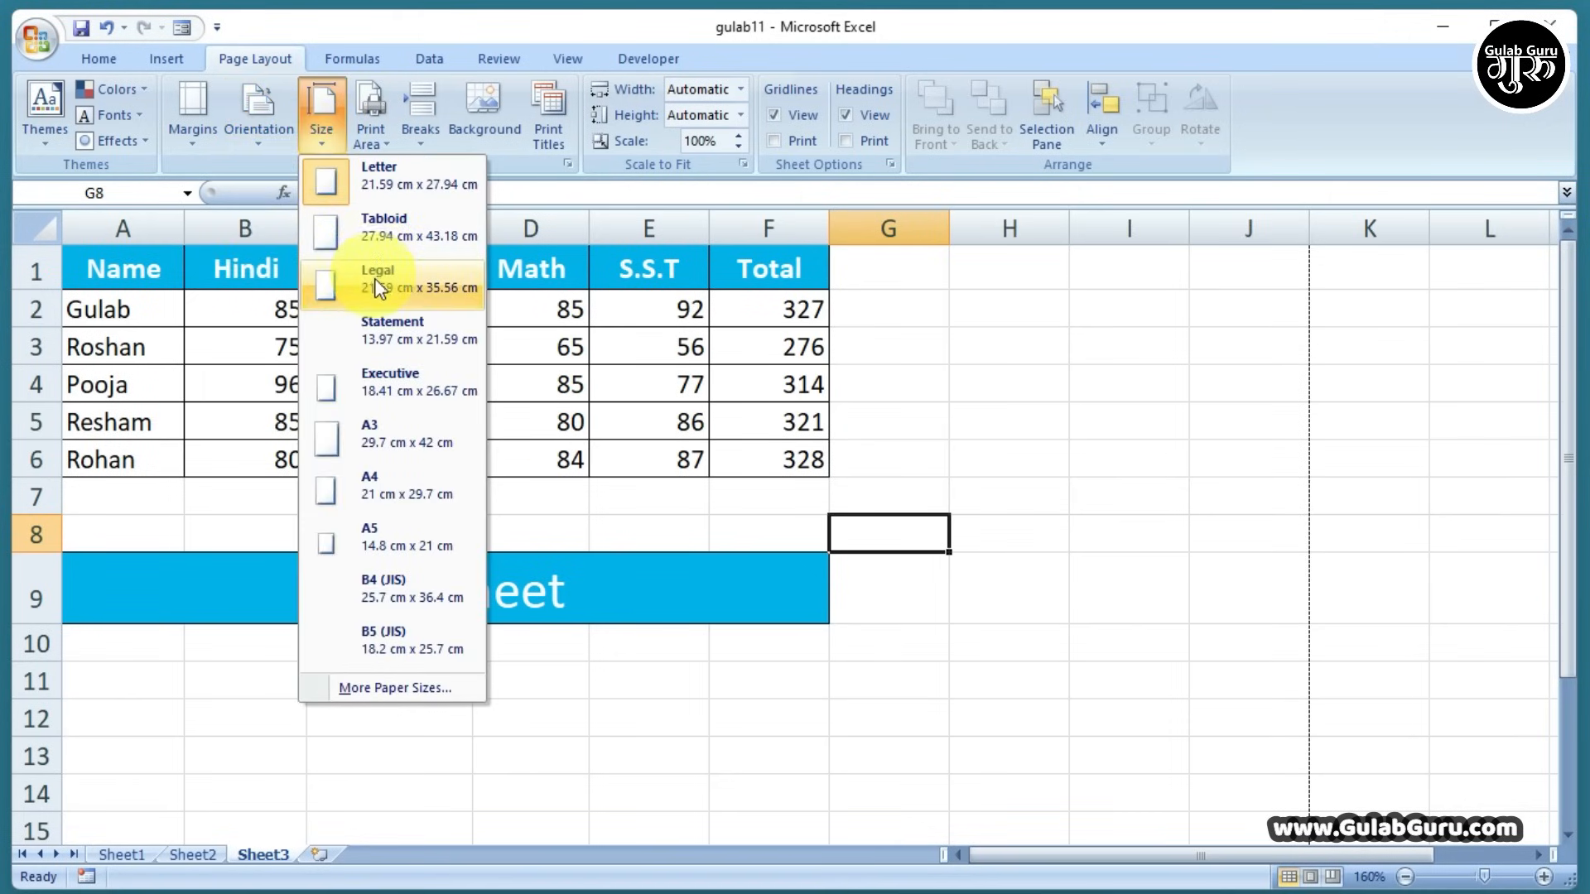
{"action": "left_click", "coordinate": [380, 486]}
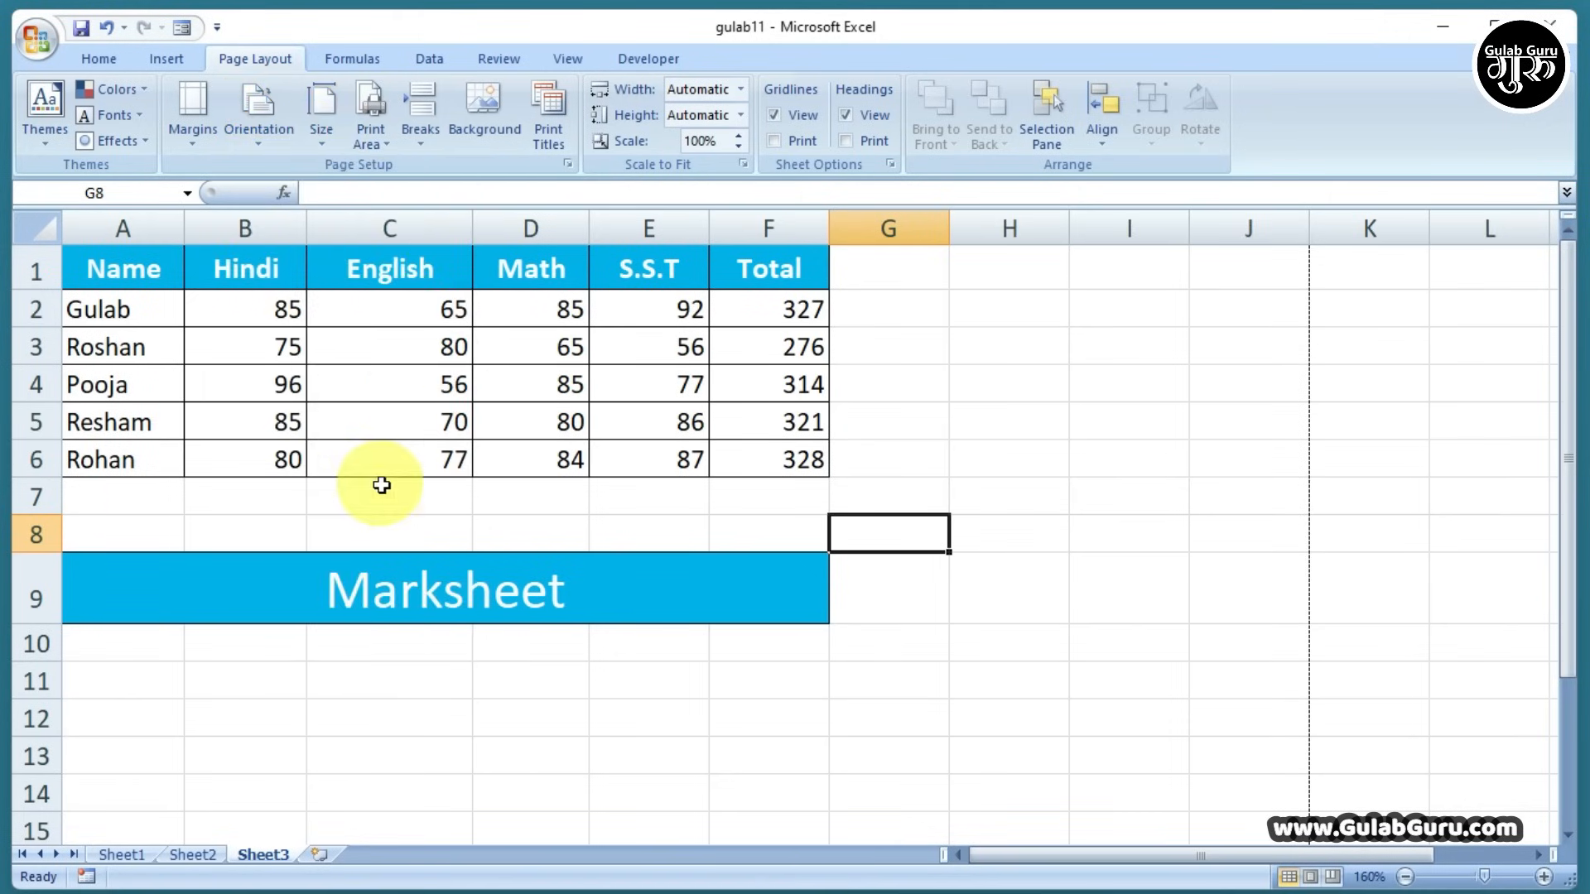
{"action": "left_click", "coordinate": [321, 142]}
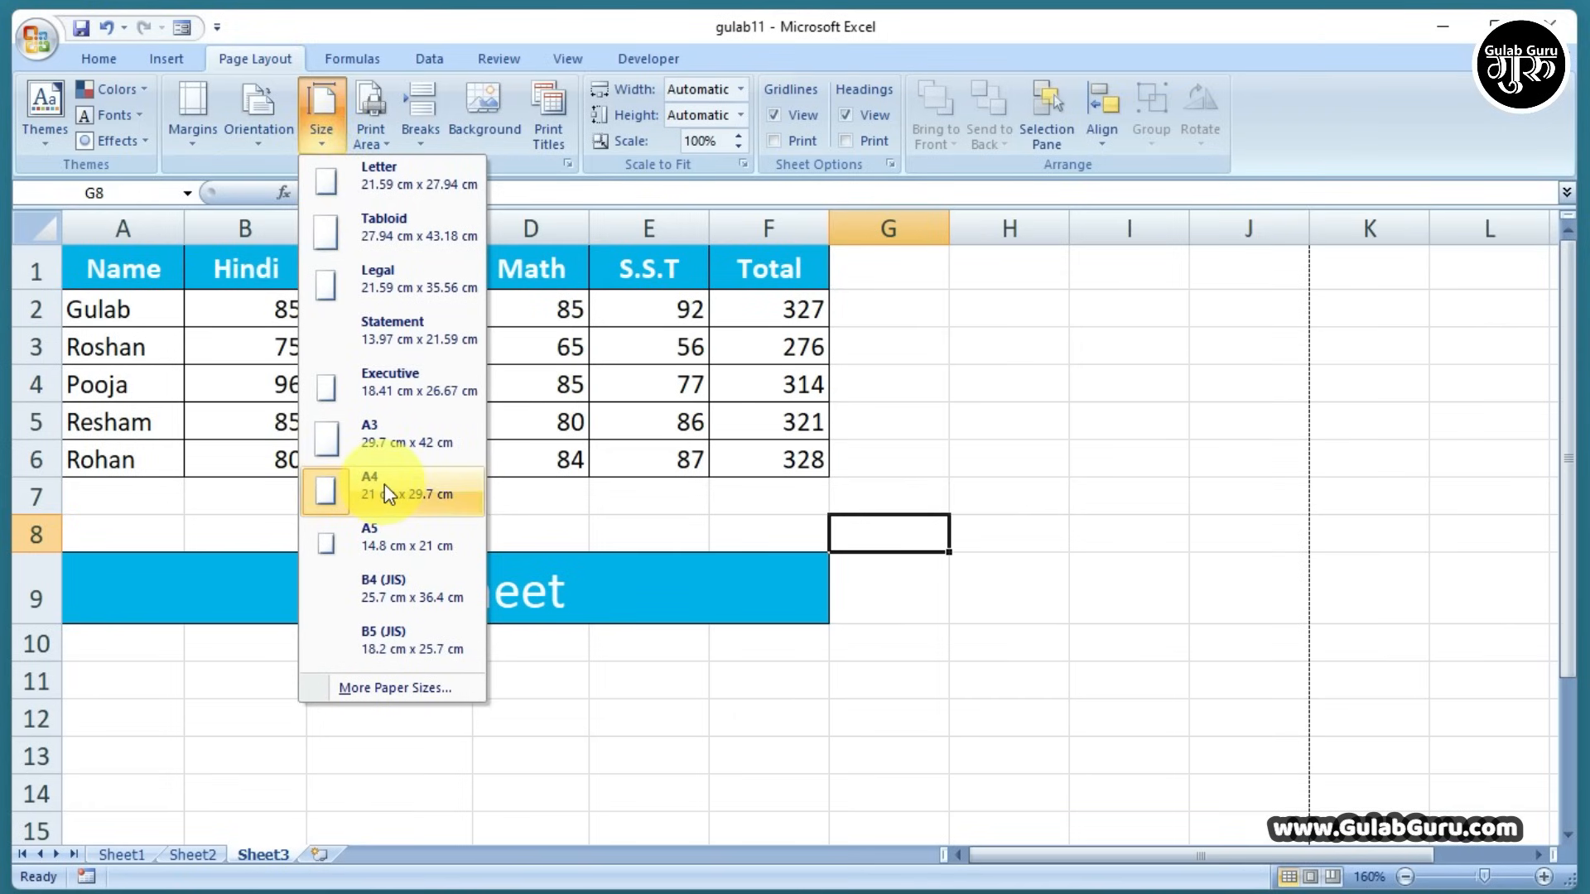
{"action": "left_click", "coordinate": [570, 535]}
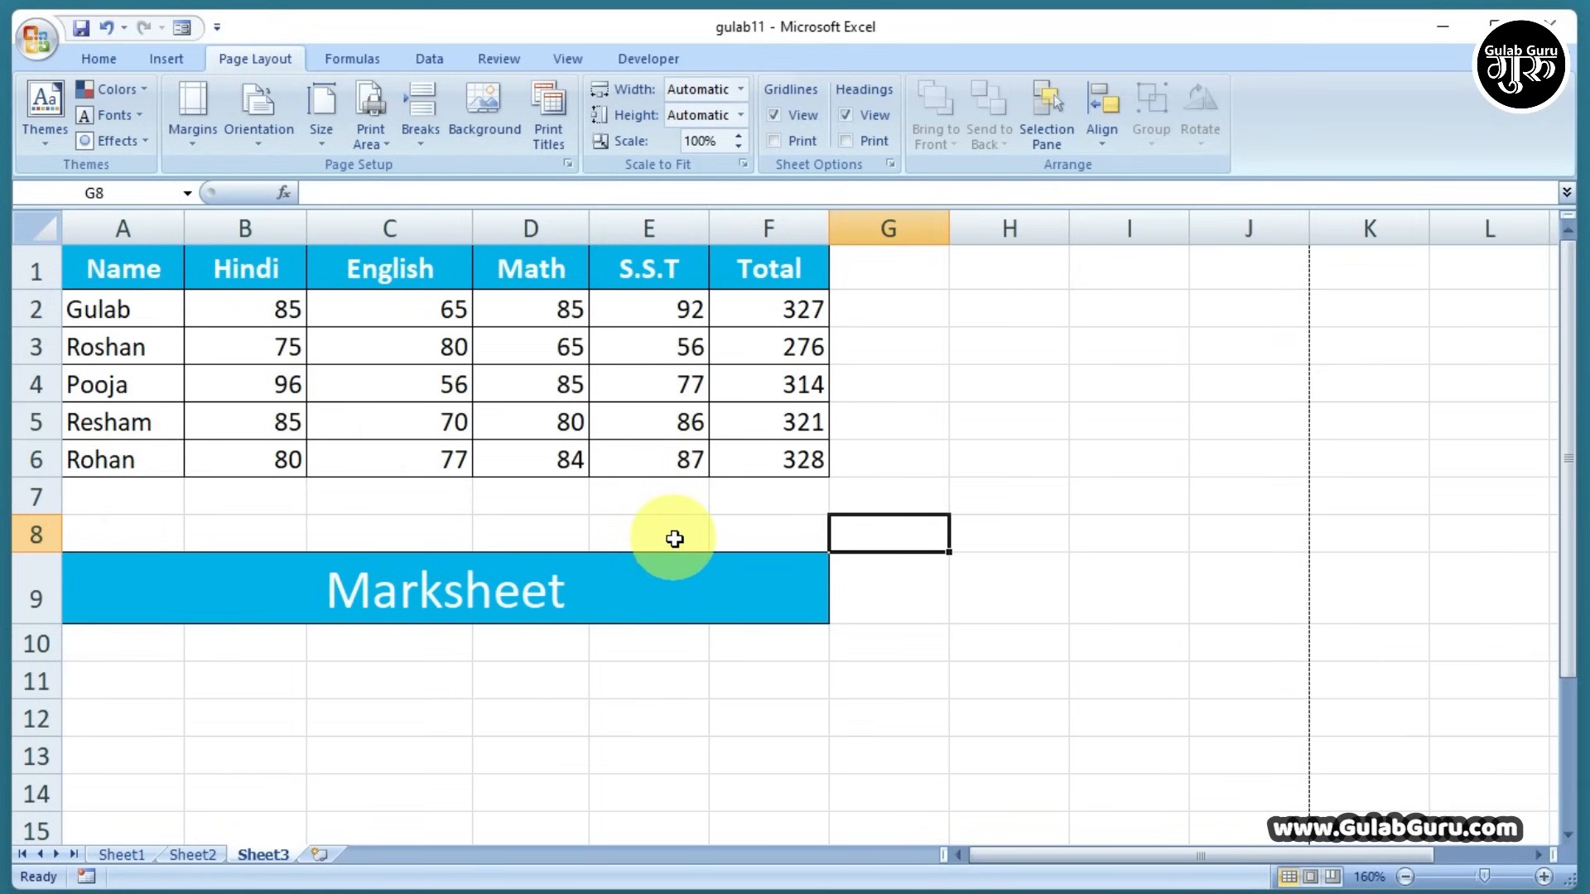
{"action": "left_click", "coordinate": [33, 40]}
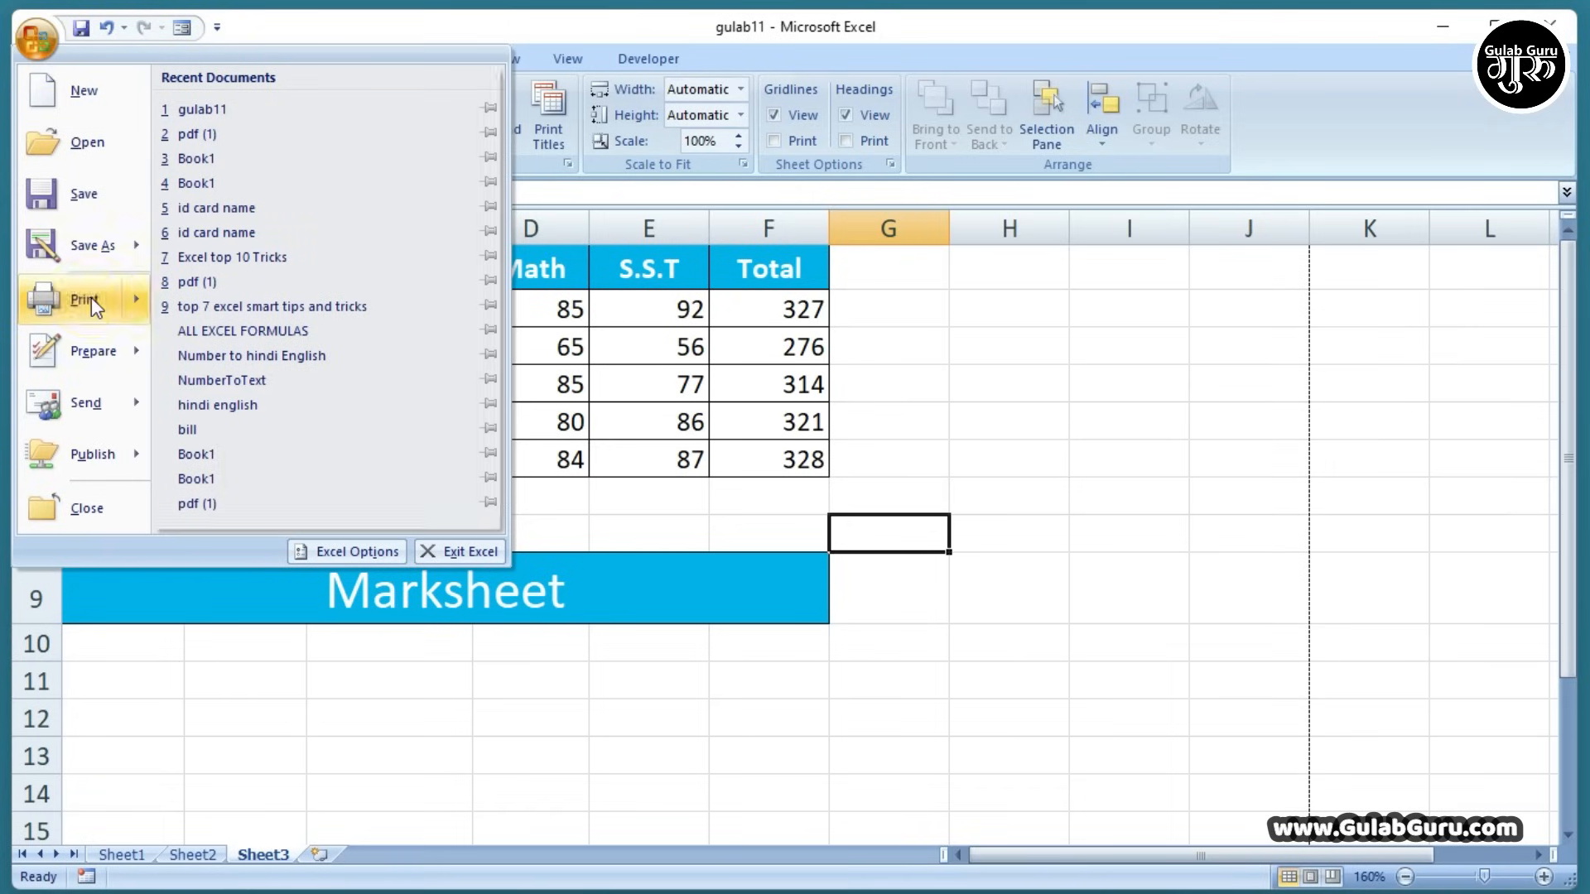
{"action": "mouse_move", "coordinate": [93, 305]}
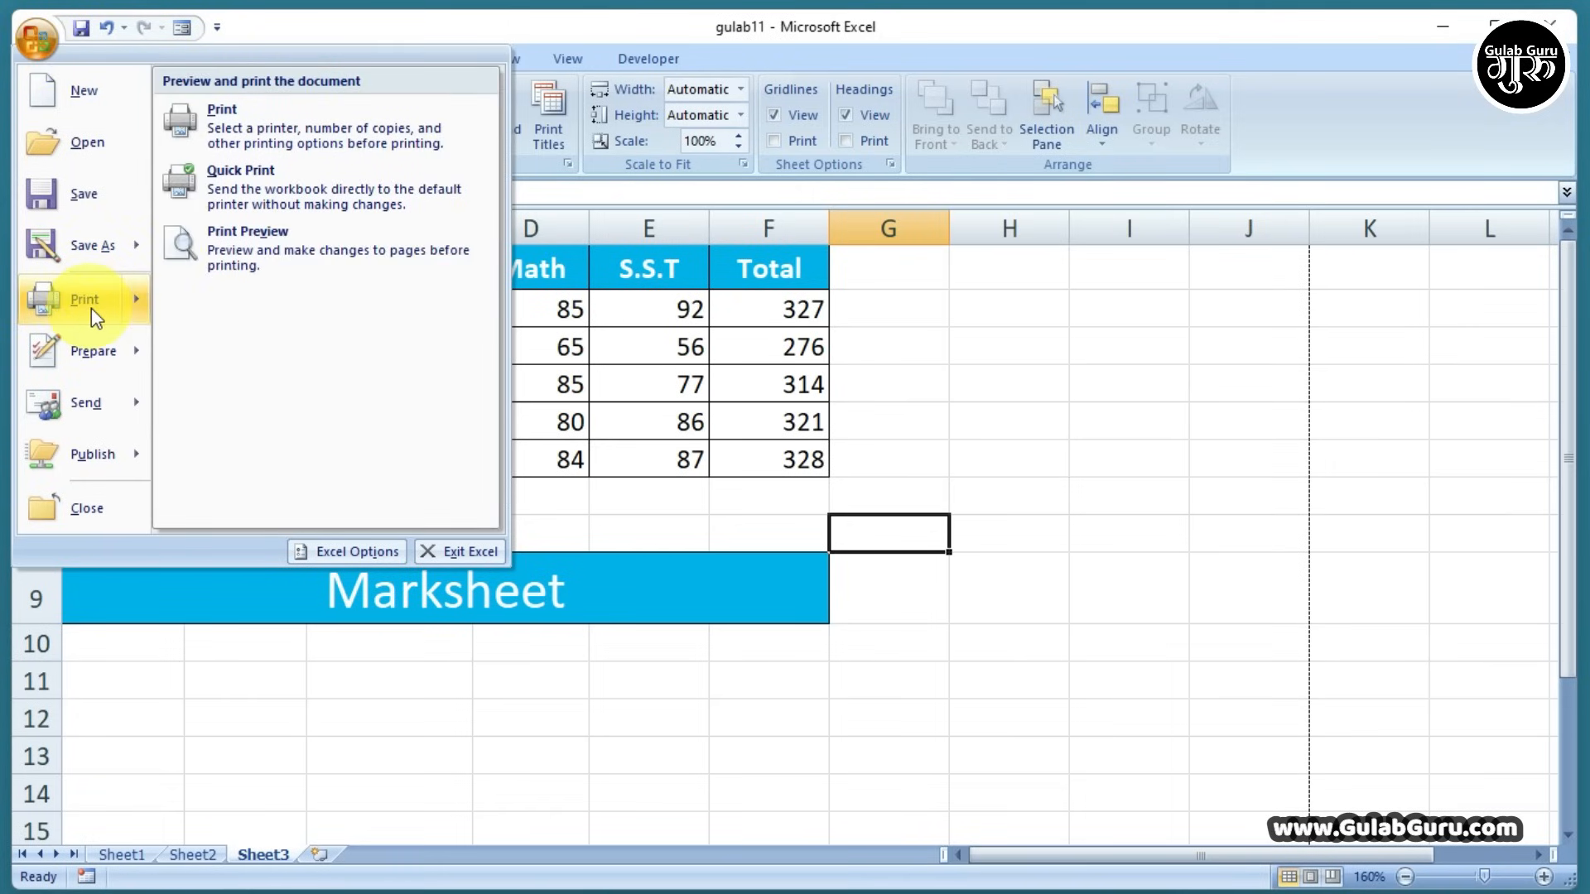
{"action": "left_click", "coordinate": [267, 235]}
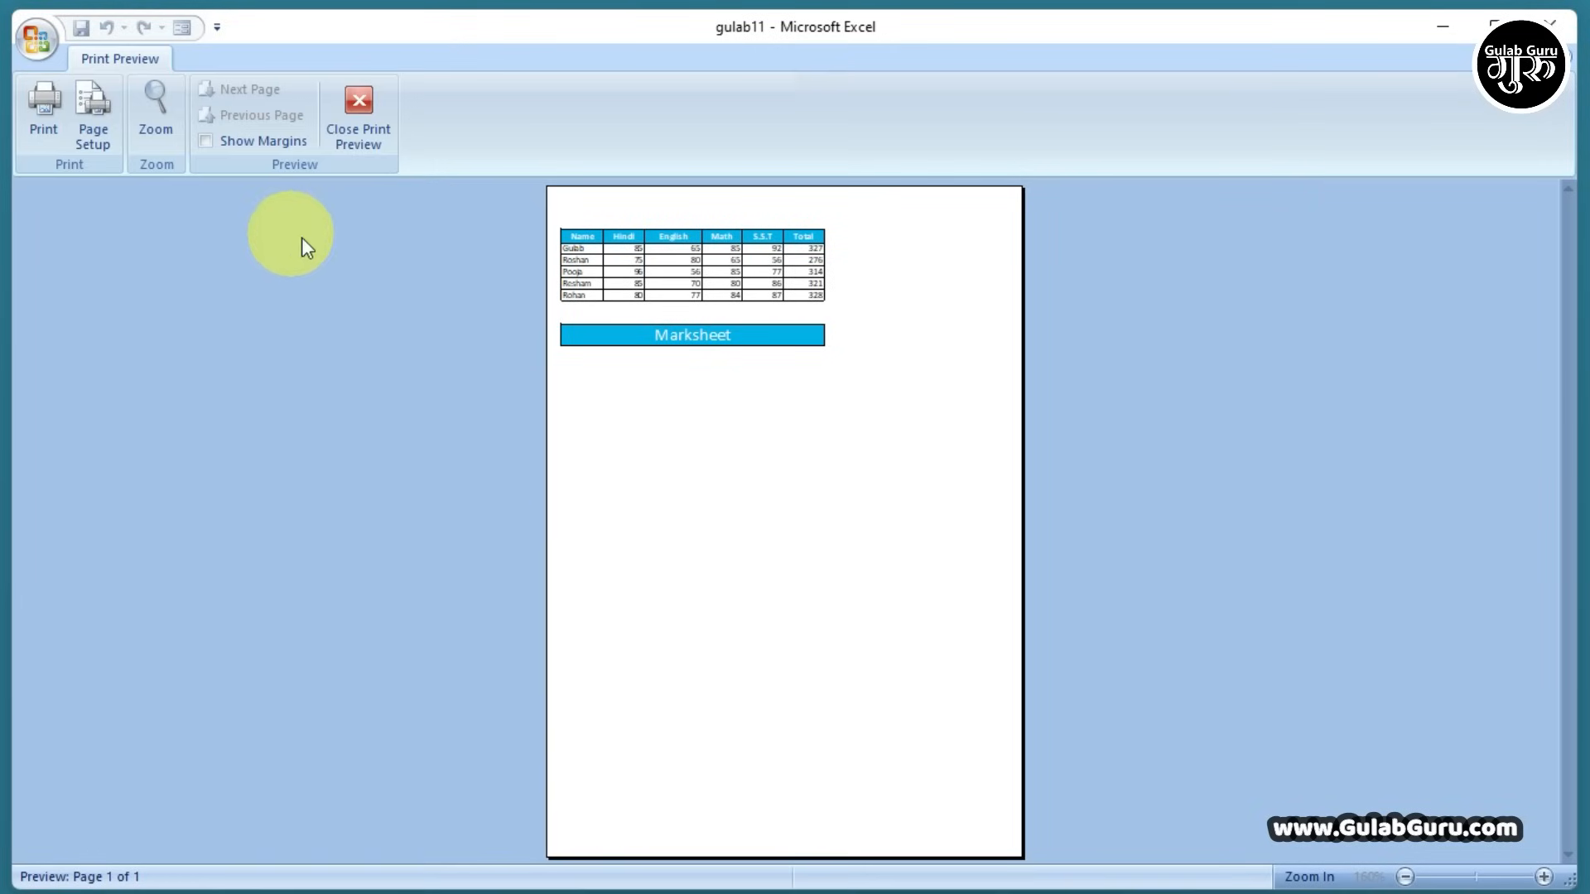
{"action": "left_click", "coordinate": [770, 324]}
{"action": "scroll", "coordinate": [818, 451], "scroll_direction": "up", "scroll_amount": 3}
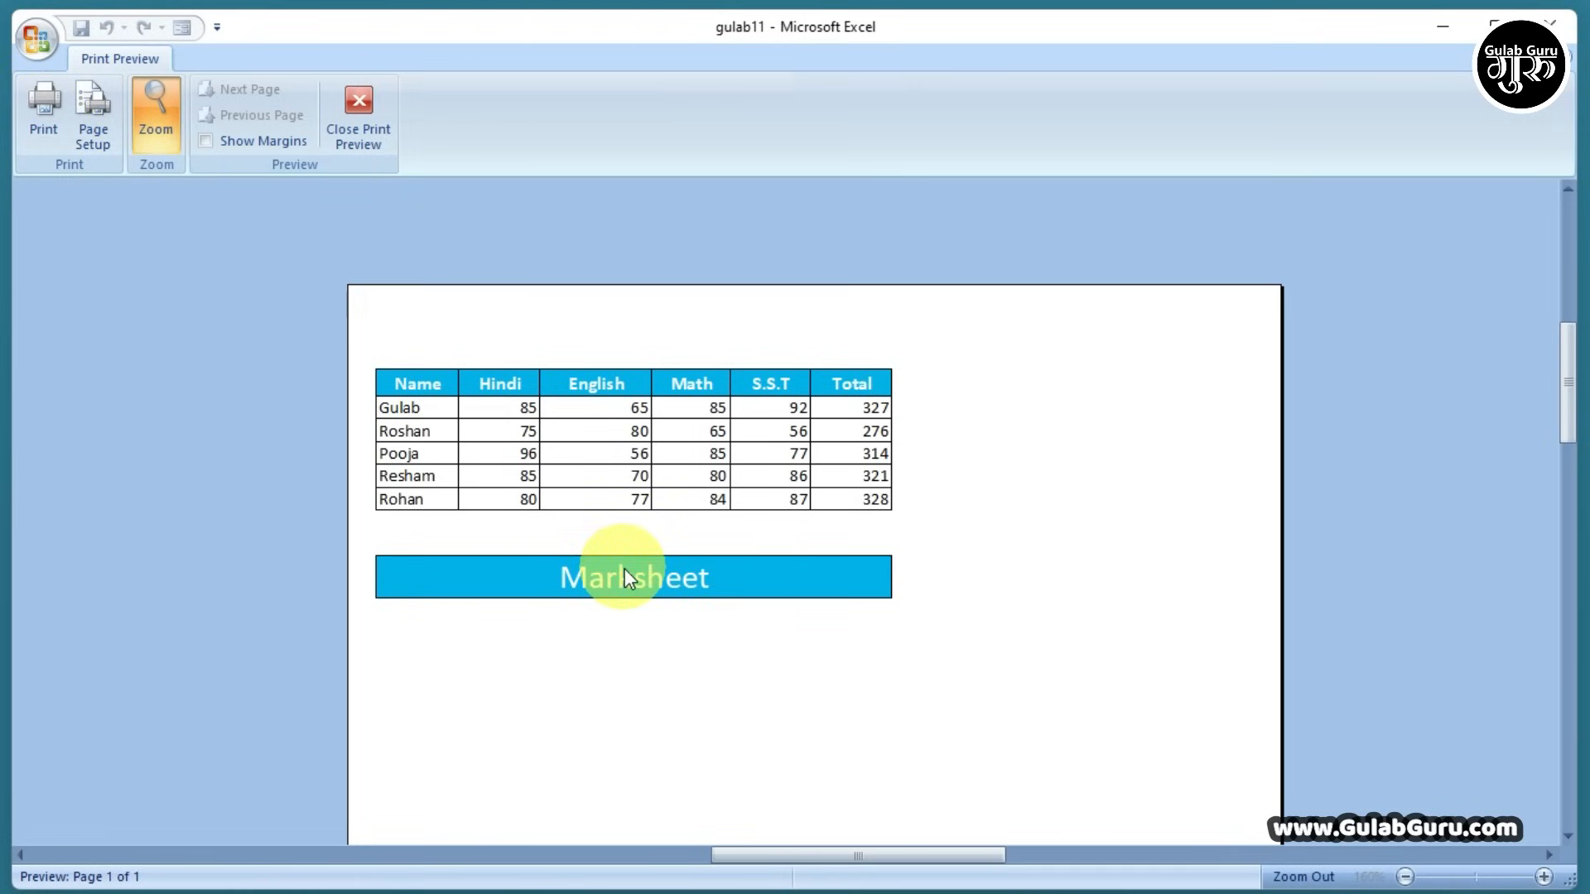
{"action": "left_click", "coordinate": [357, 107]}
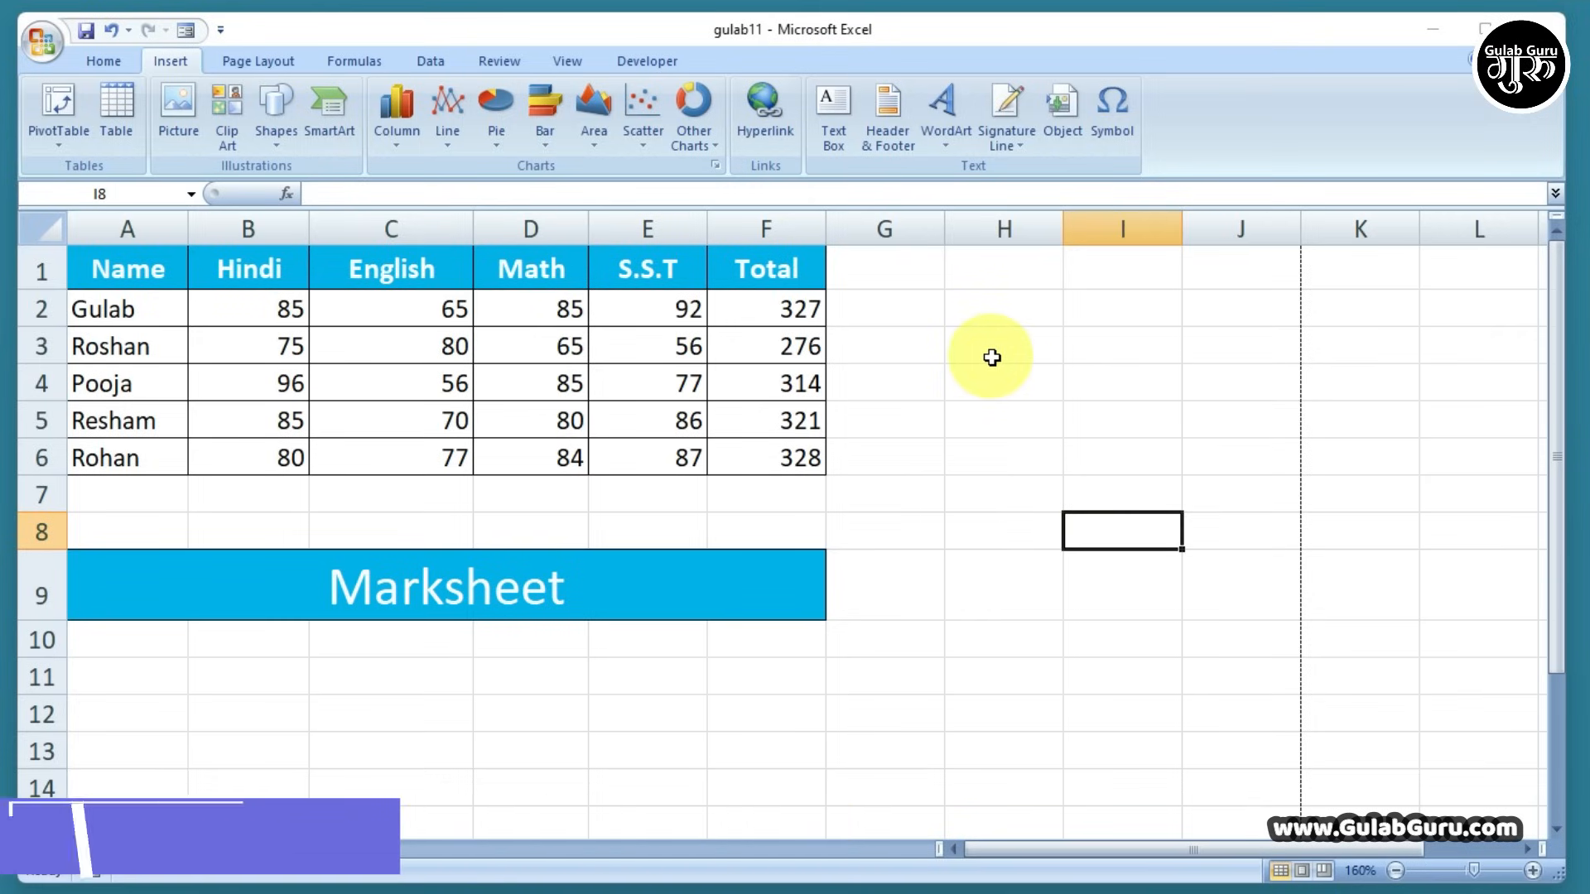
{"action": "left_click", "coordinate": [93, 58]}
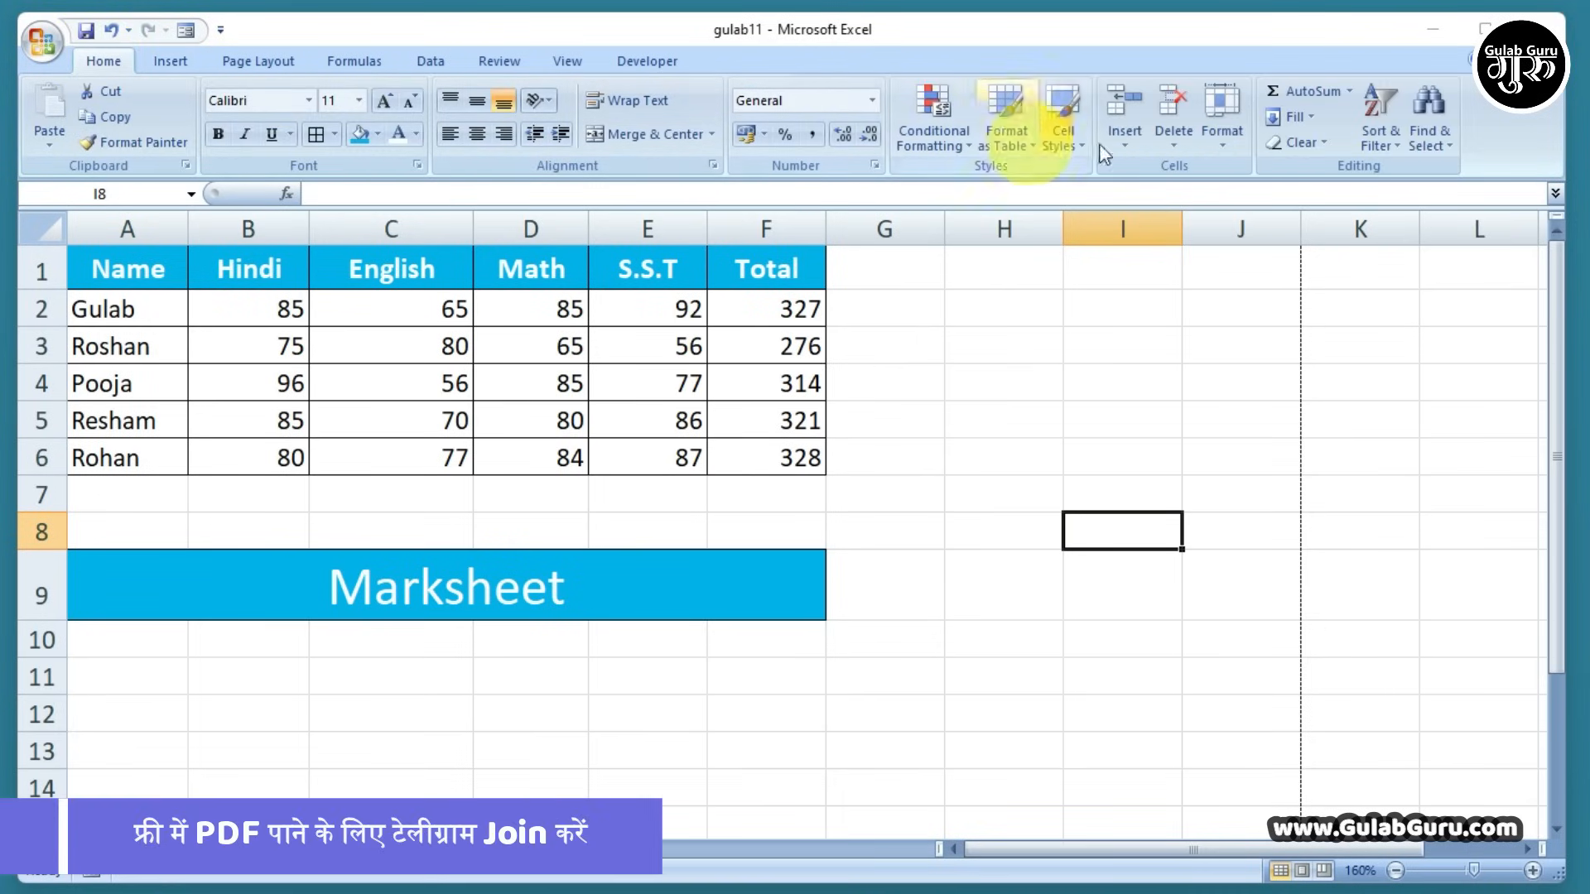
{"action": "left_click", "coordinate": [169, 60]}
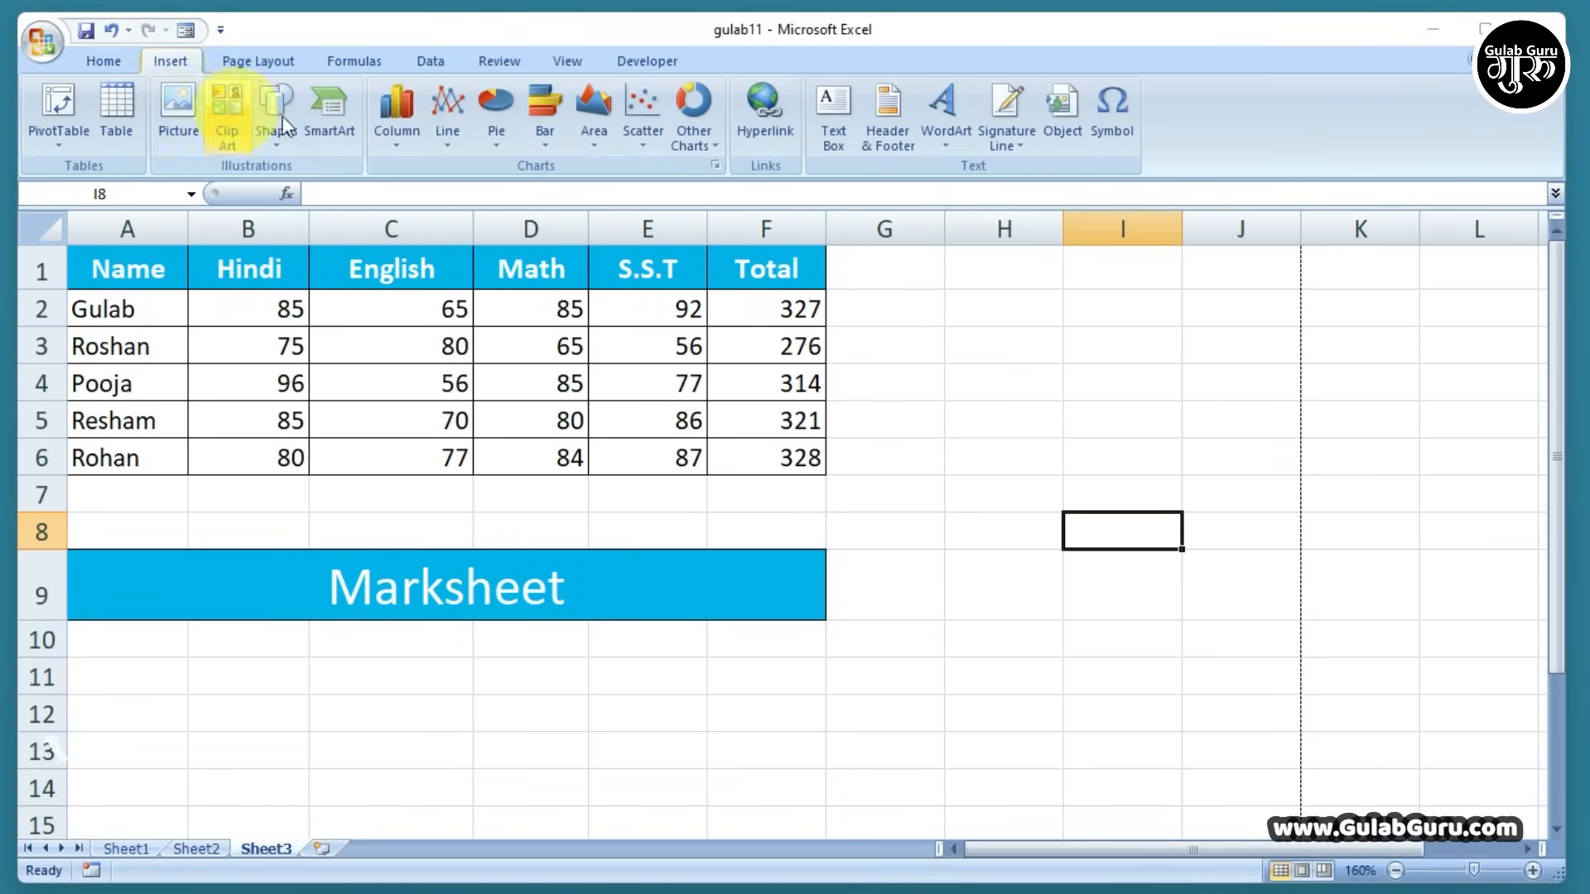
{"action": "left_click", "coordinate": [257, 61]}
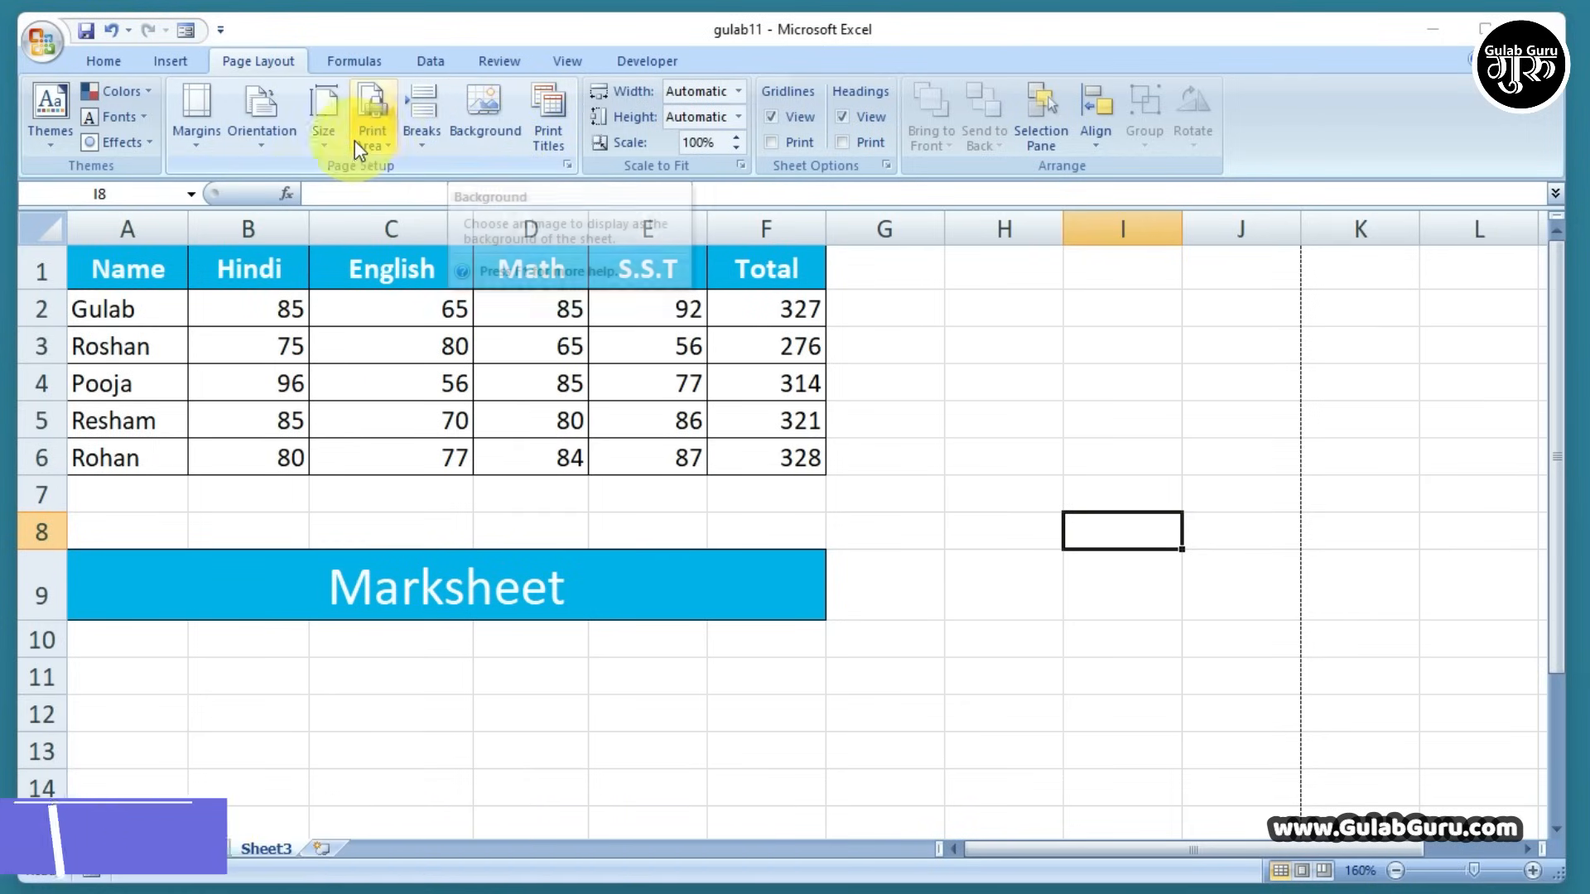
{"action": "left_click", "coordinate": [359, 62]}
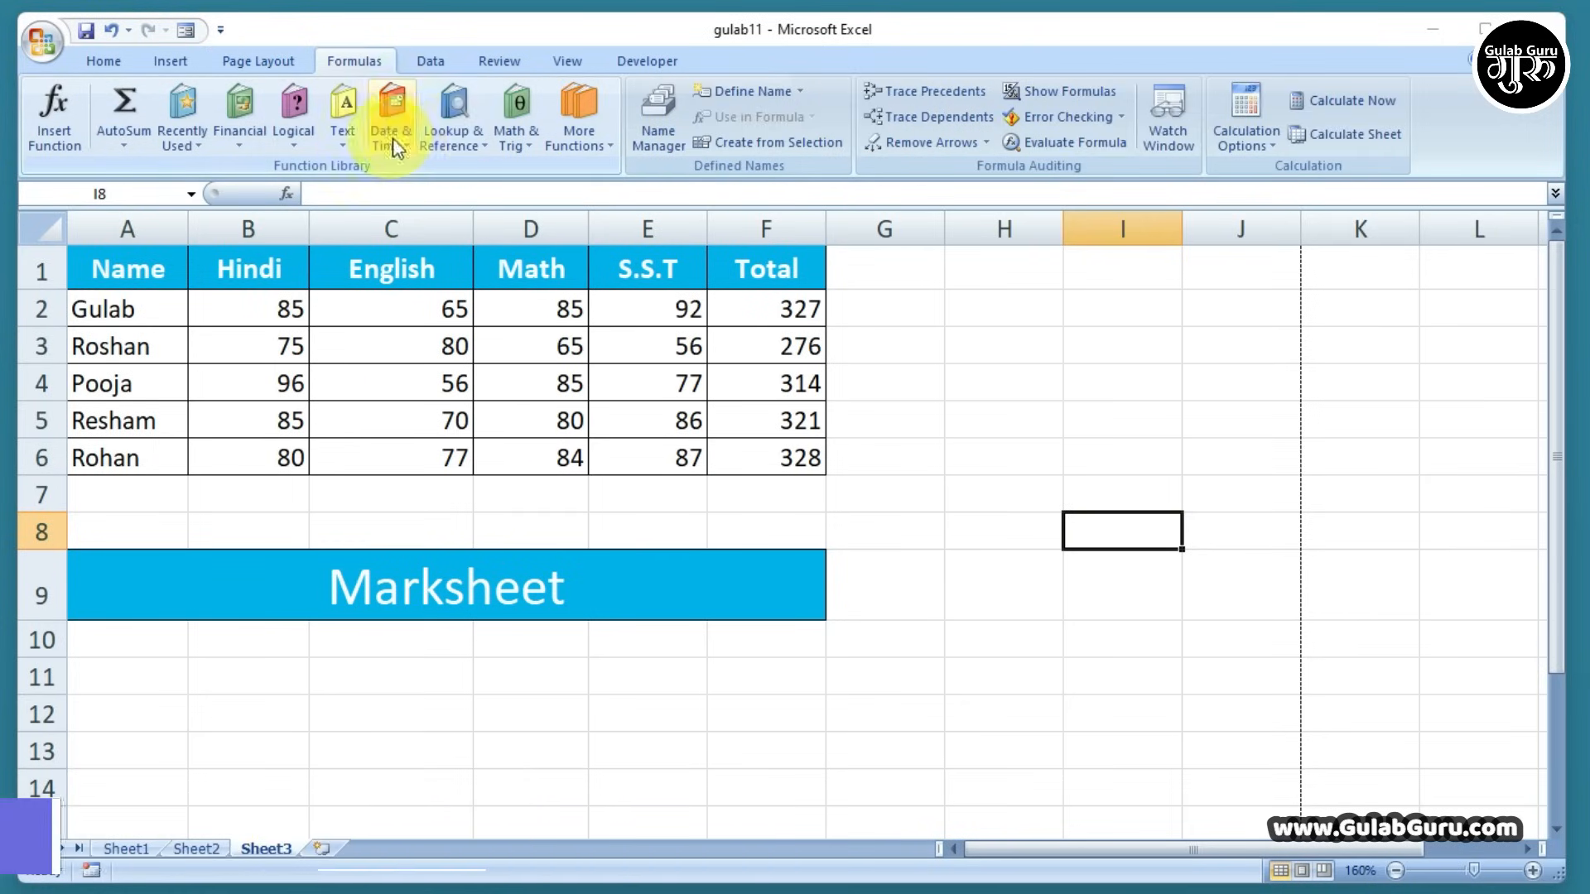
{"action": "left_click", "coordinate": [1033, 439]}
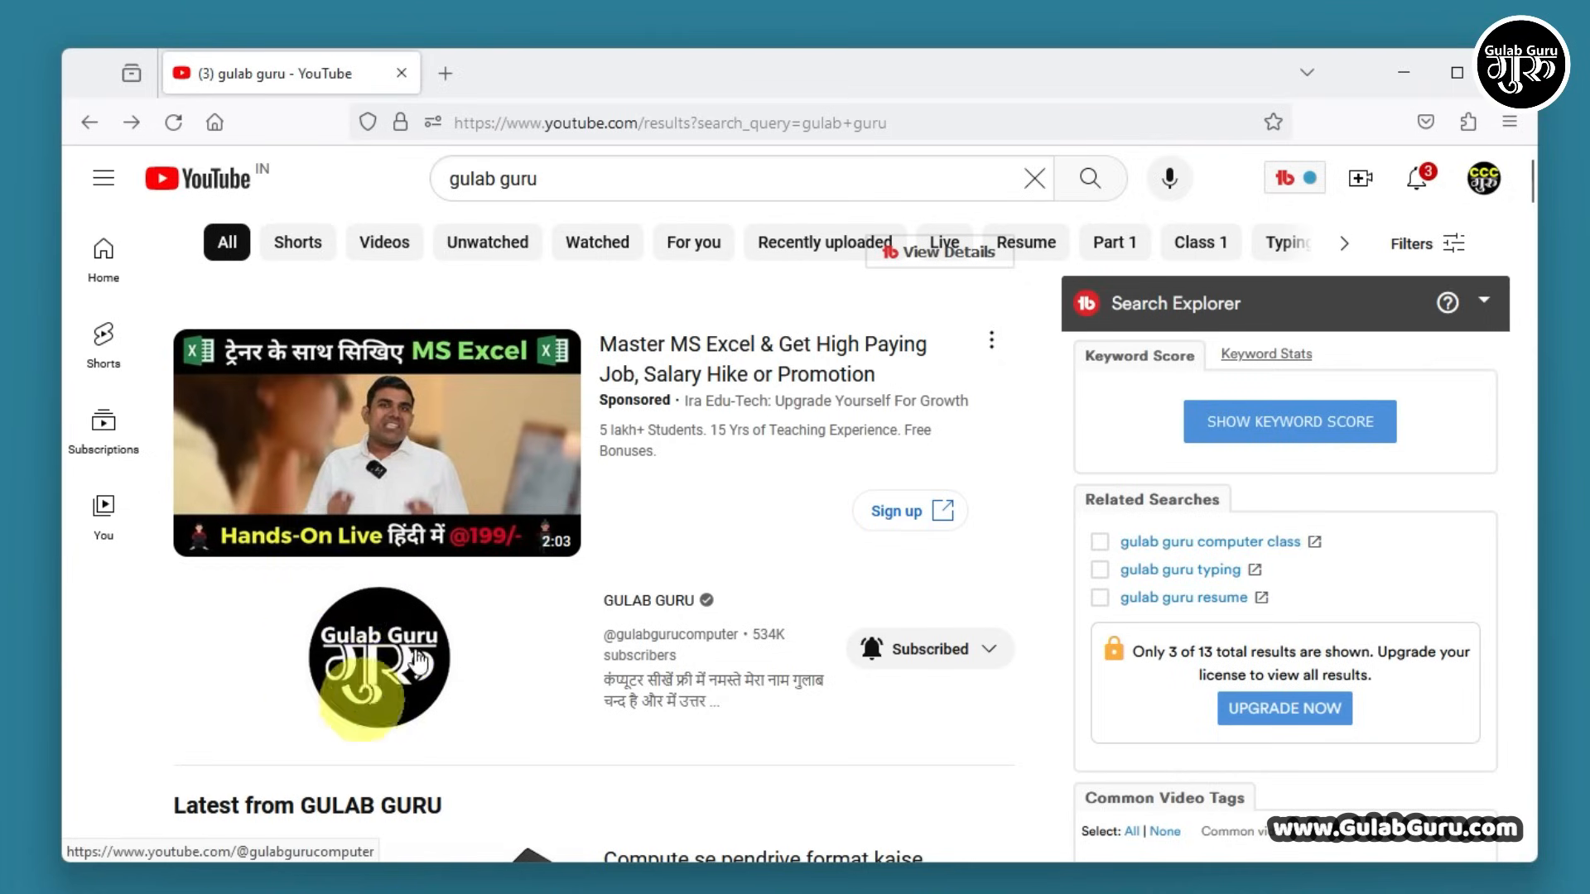
Open the tutorial creator's channel and browse its Playlists tab, e.g. MS Excel Tutorial In Hindi
{"action": "left_click", "coordinate": [380, 673]}
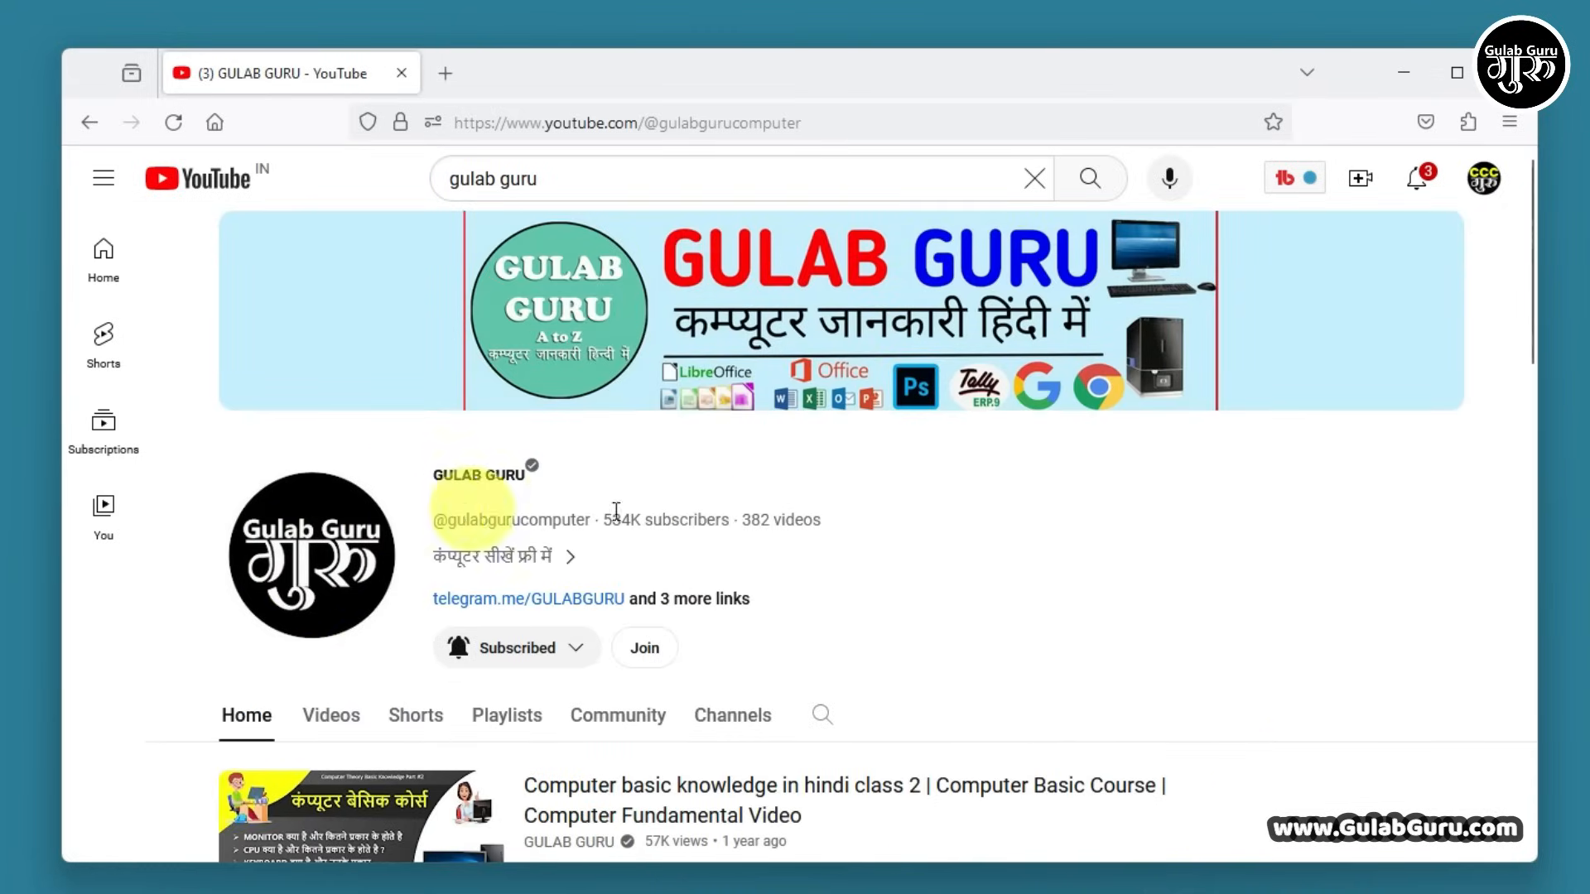
{"action": "scroll", "coordinate": [709, 514], "scroll_direction": "down", "scroll_amount": 5}
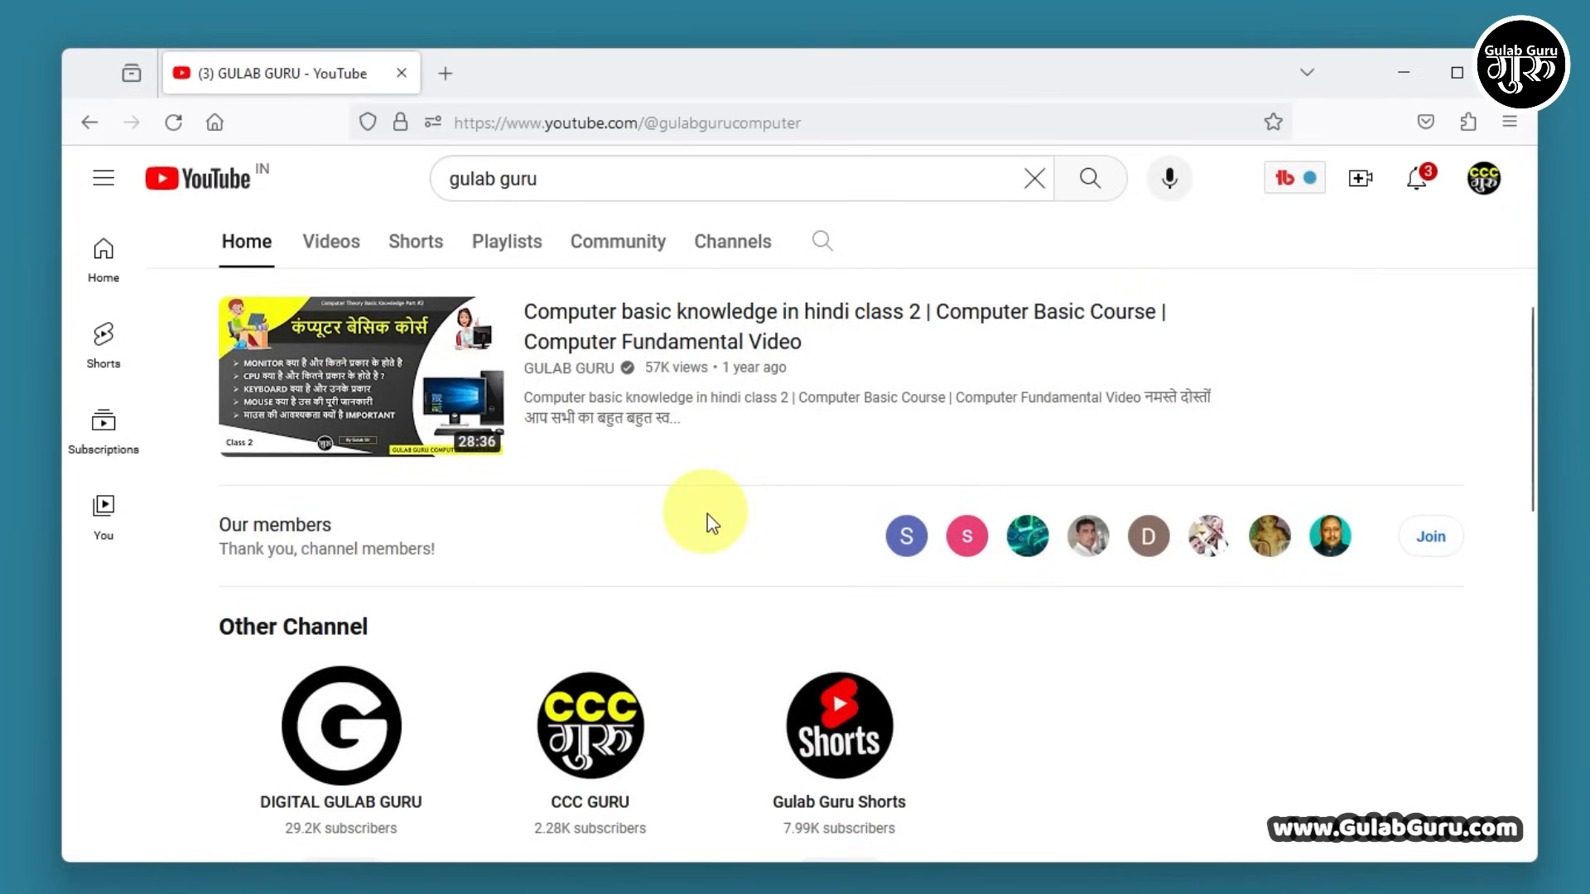
{"action": "scroll", "coordinate": [704, 464], "scroll_direction": "up", "scroll_amount": 4}
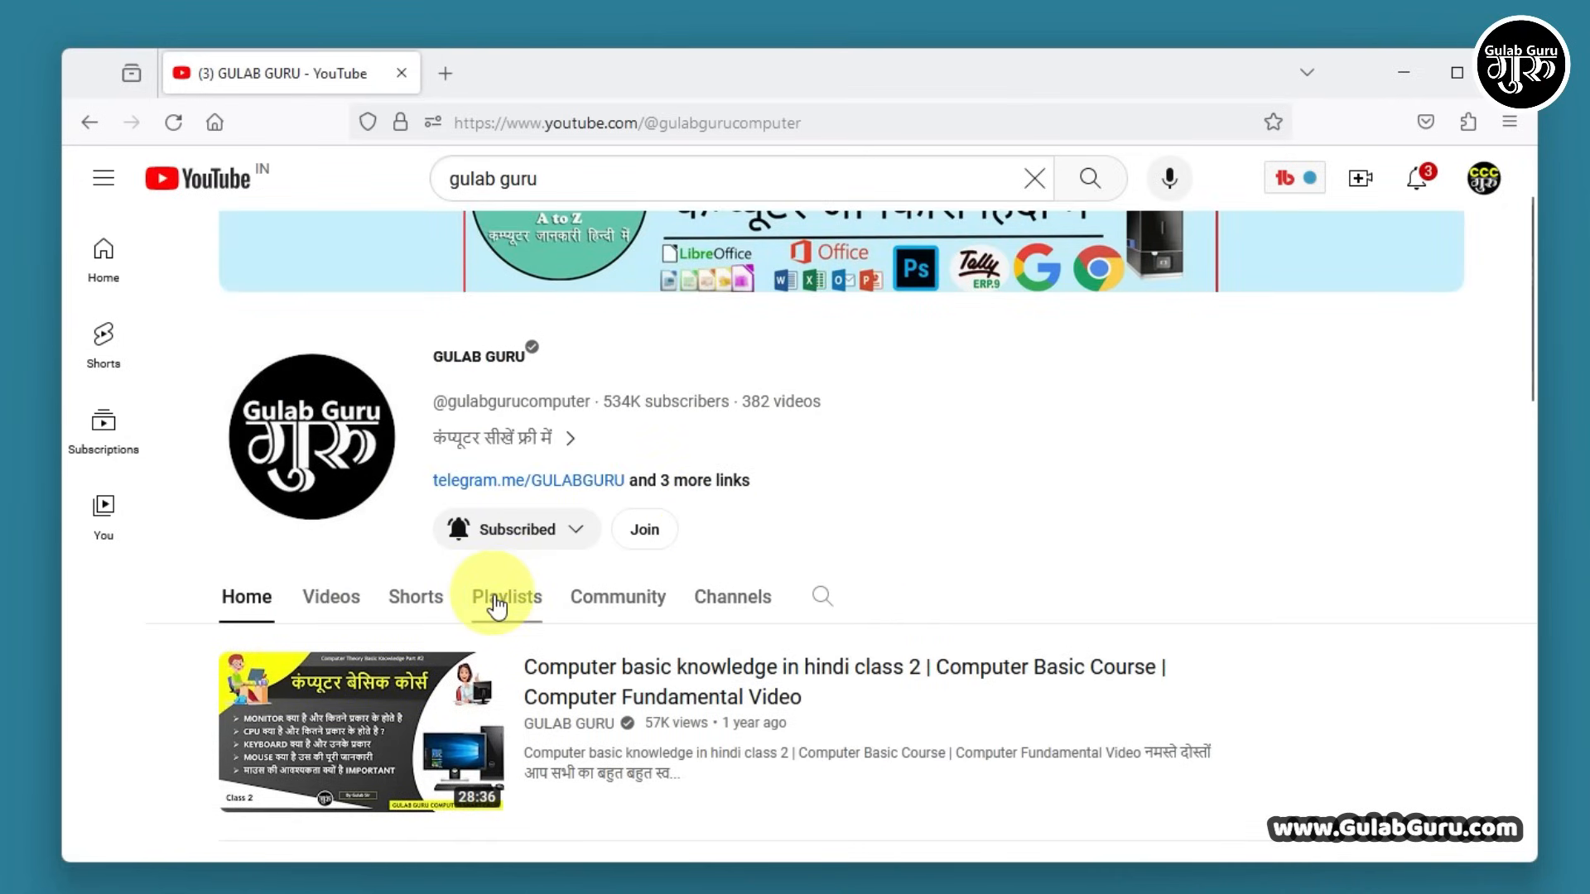
{"action": "left_click", "coordinate": [497, 603]}
{"action": "scroll", "coordinate": [911, 596], "scroll_direction": "down", "scroll_amount": 6}
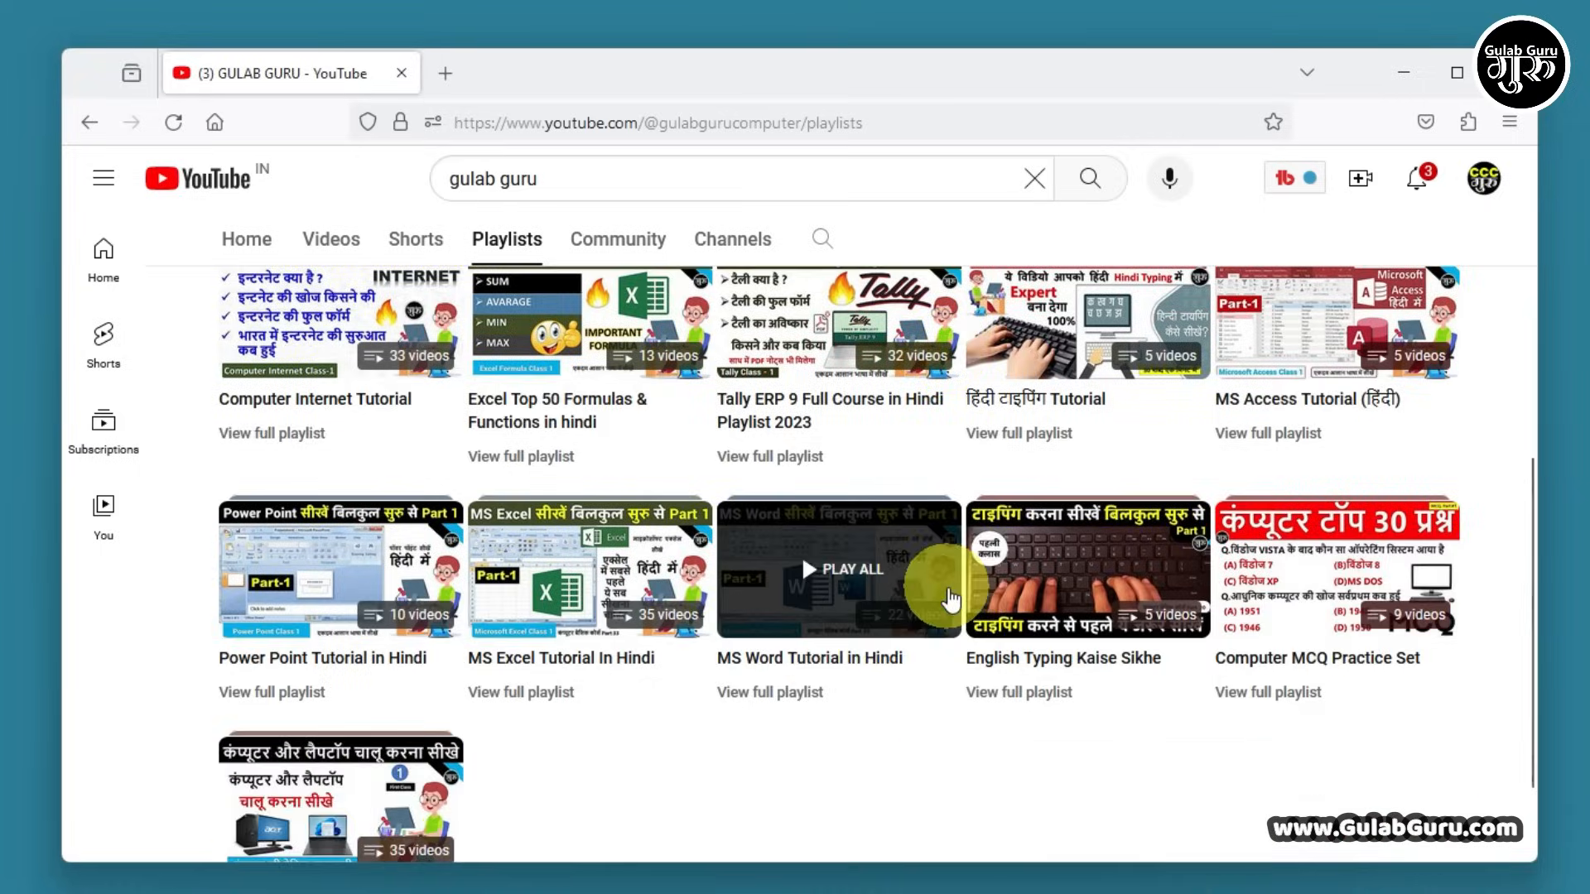
{"action": "scroll", "coordinate": [682, 743], "scroll_direction": "down", "scroll_amount": 2}
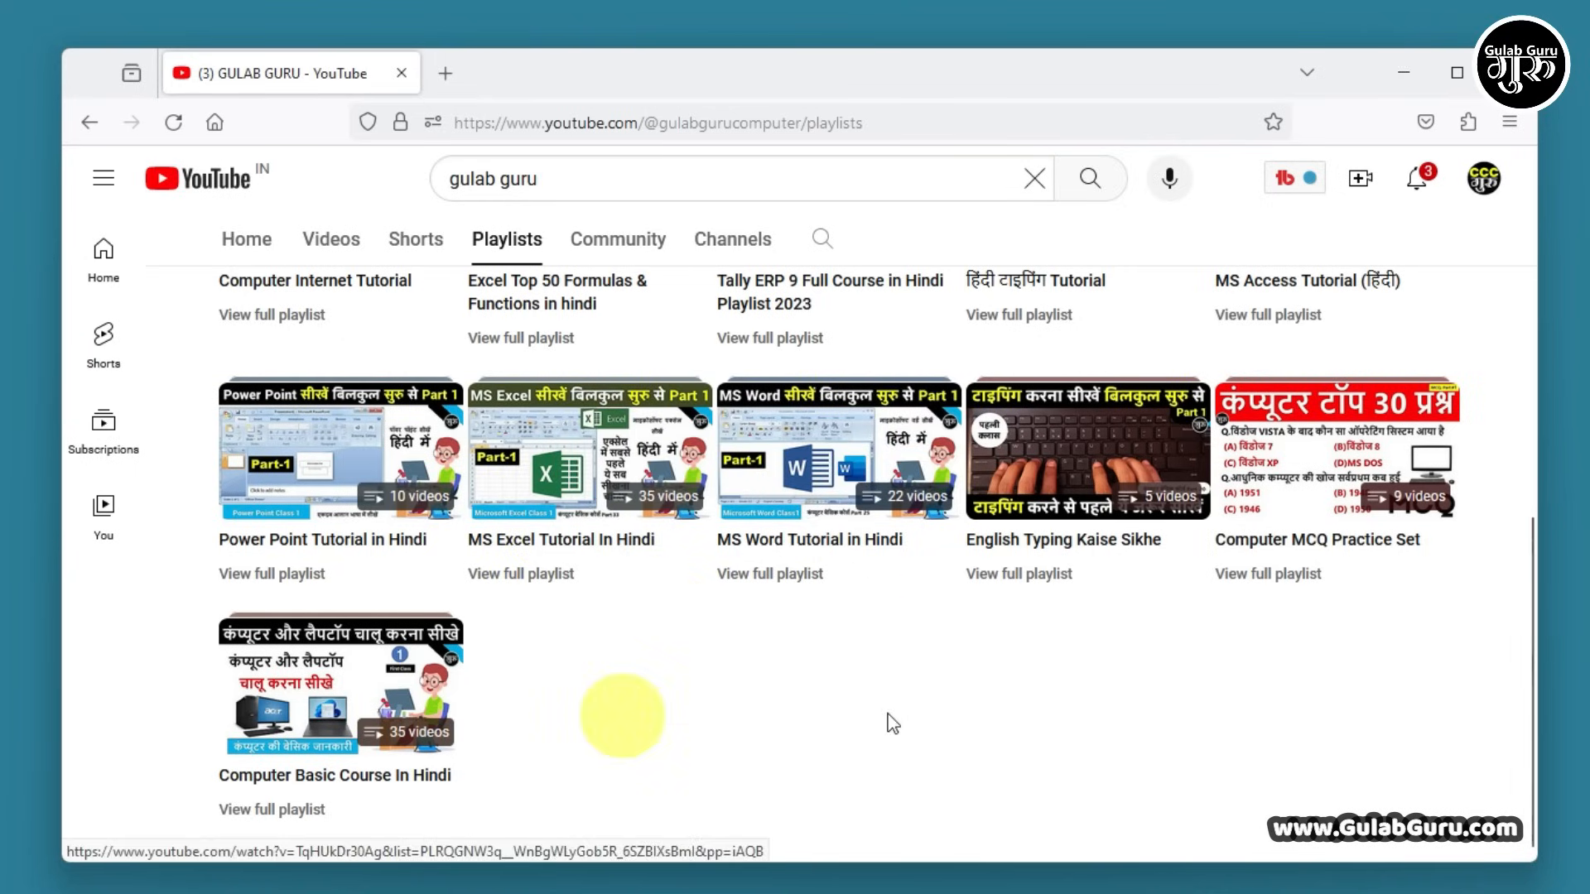
{"action": "scroll", "coordinate": [1011, 709], "scroll_direction": "up", "scroll_amount": 3}
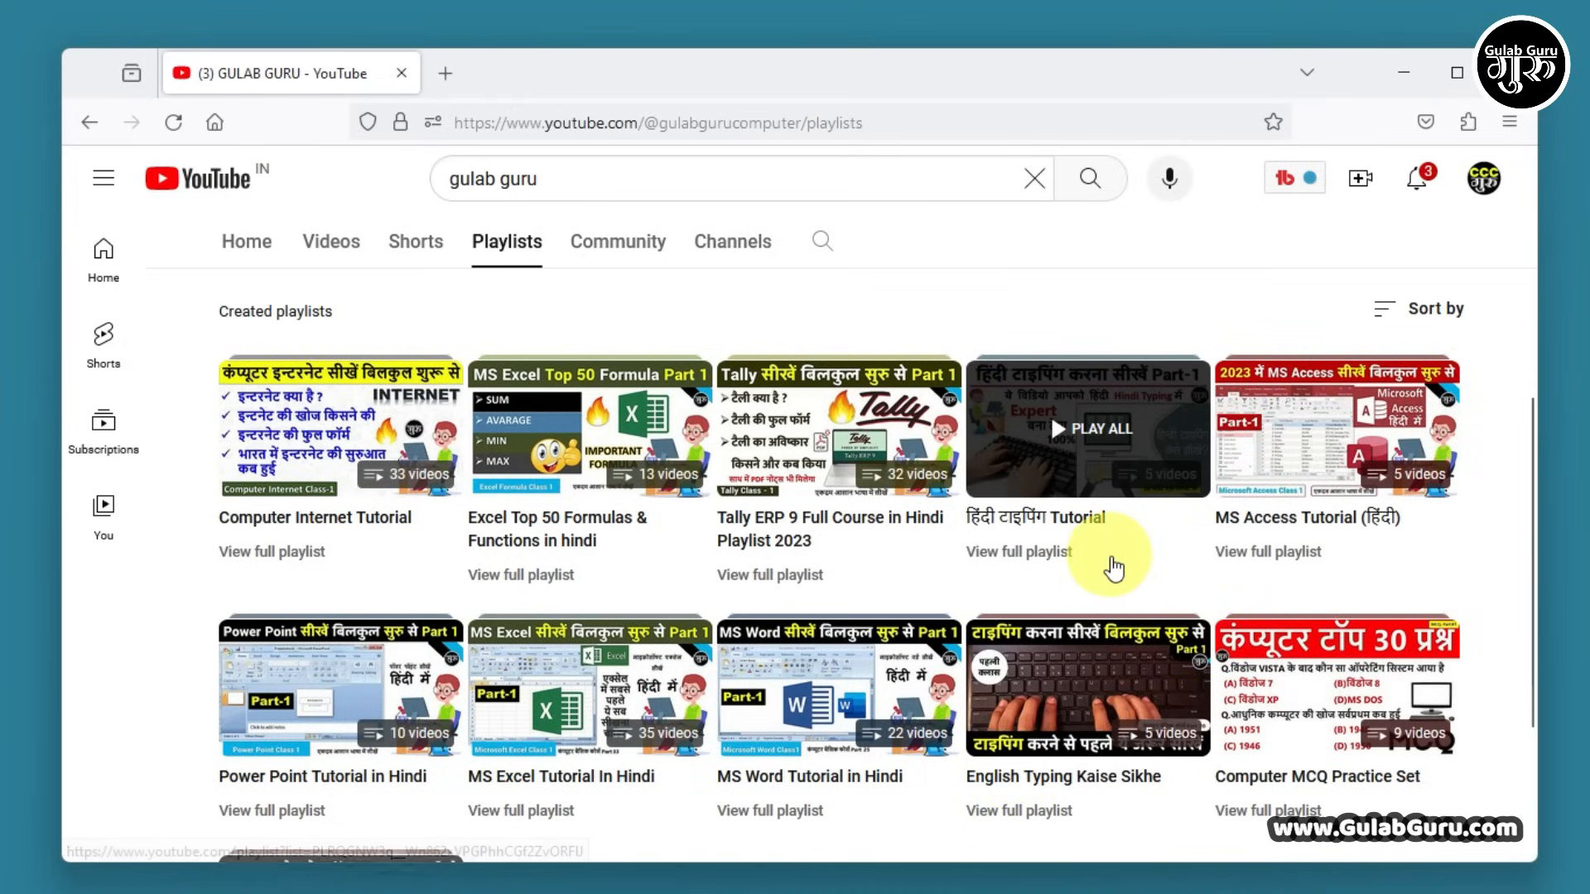